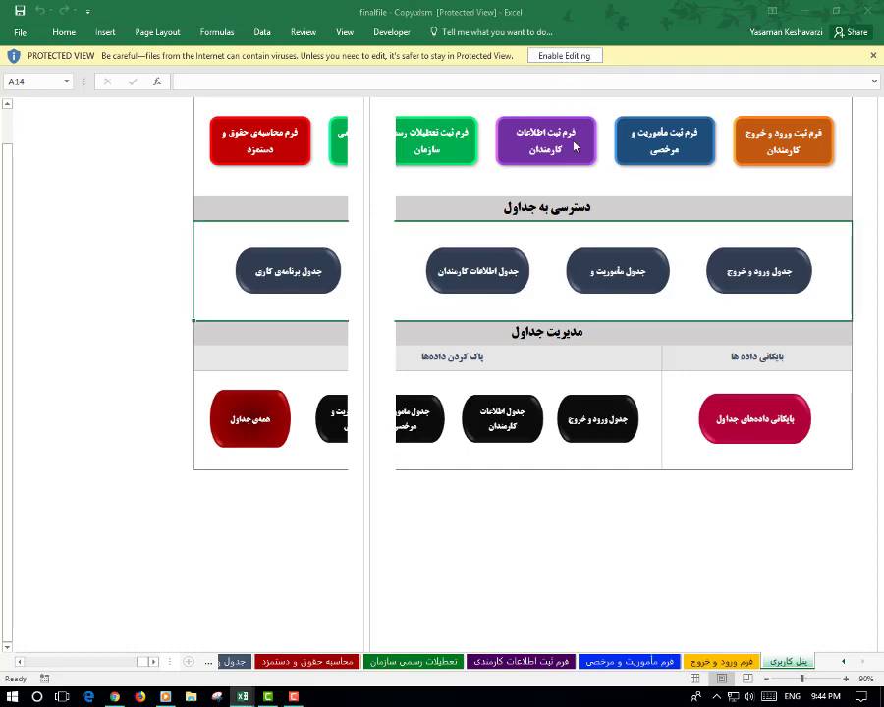
Step: Enable editing and turn on macro content for finalfile - Copy.xlsm
{"action": "left_click", "coordinate": [570, 56]}
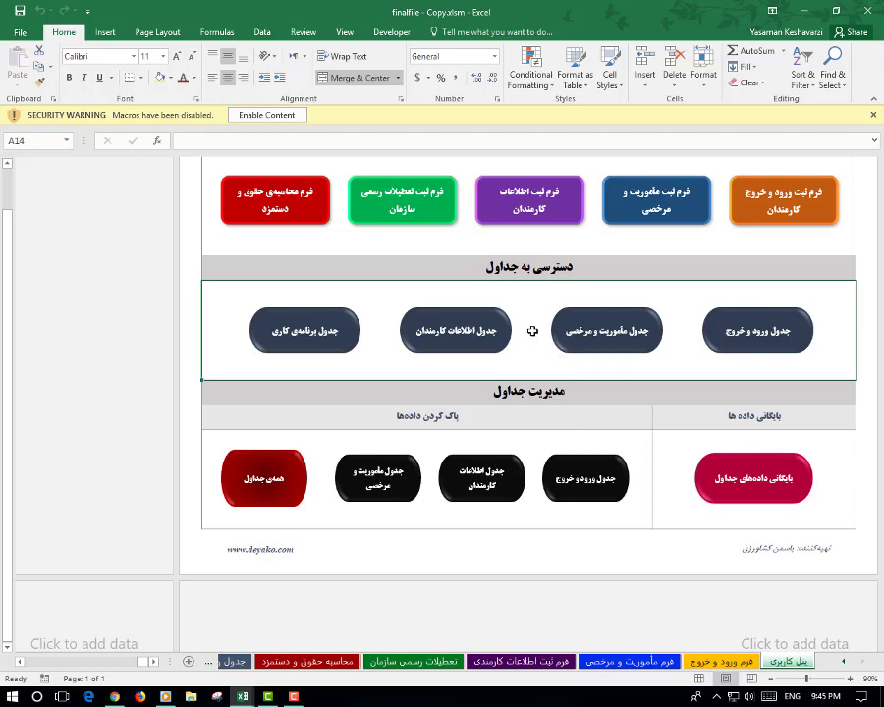
{"action": "left_click", "coordinate": [271, 118]}
{"action": "left_click", "coordinate": [252, 114]}
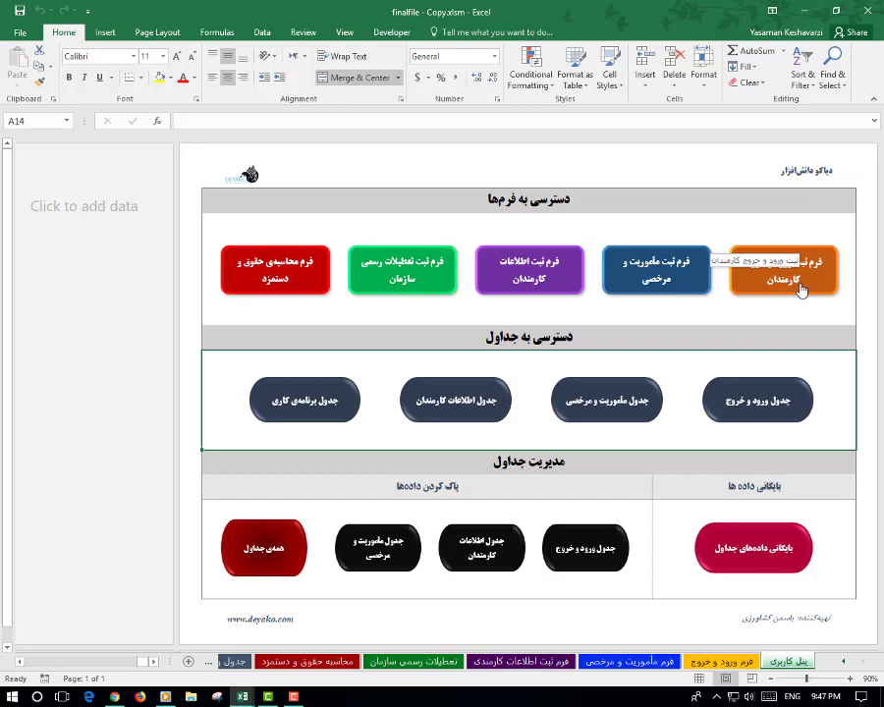
{"action": "left_click", "coordinate": [801, 288]}
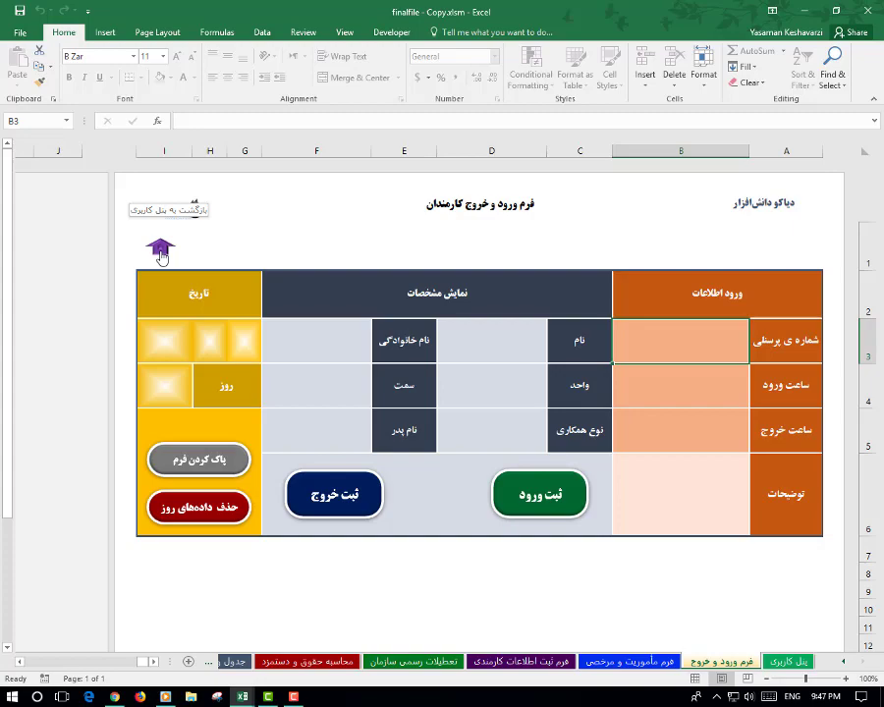
{"action": "left_click", "coordinate": [161, 253]}
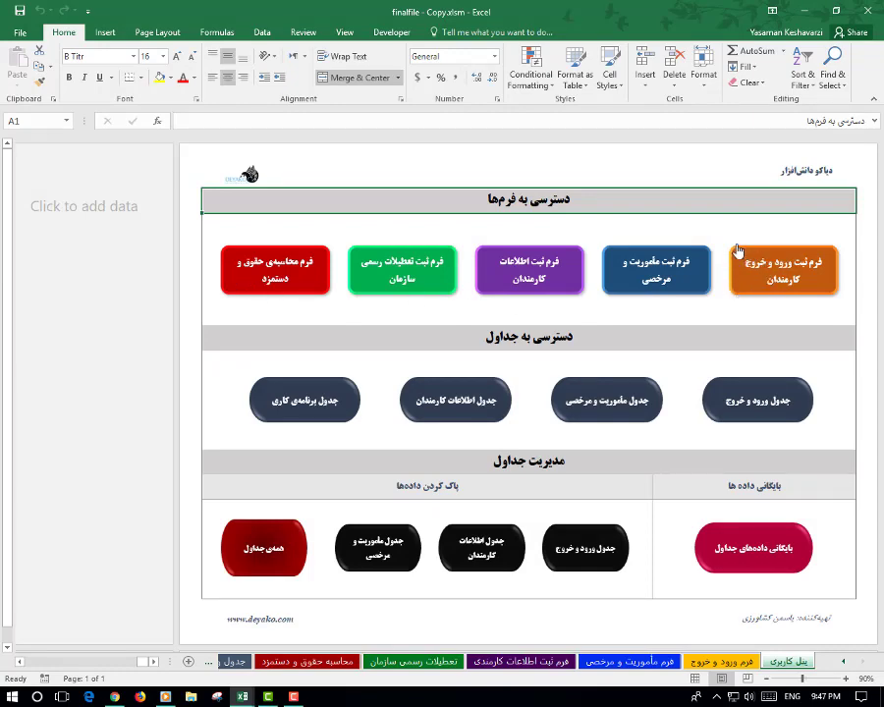
{"action": "left_click", "coordinate": [549, 291]}
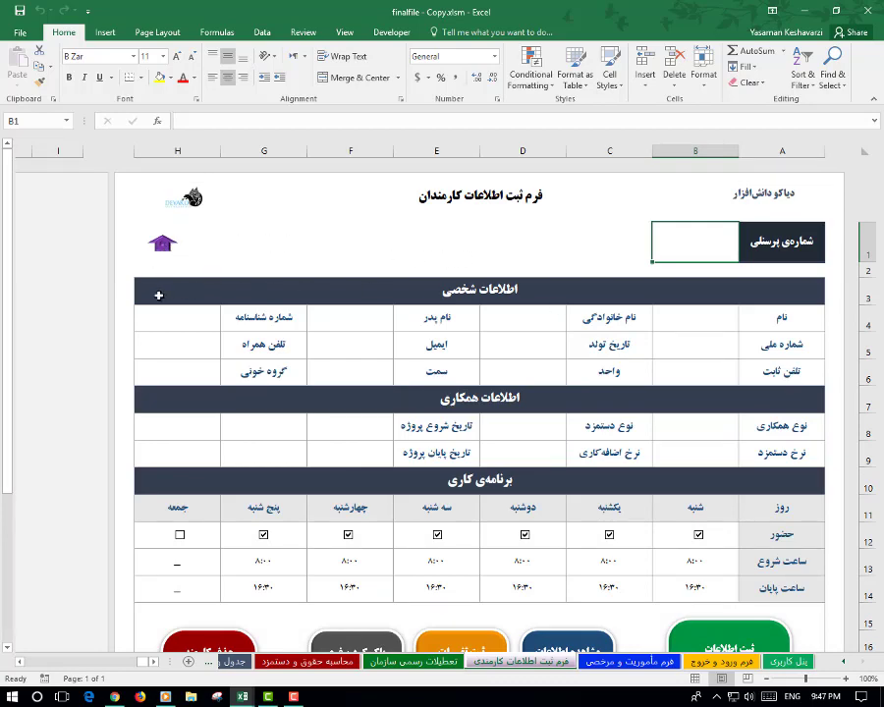
{"action": "left_click", "coordinate": [162, 243]}
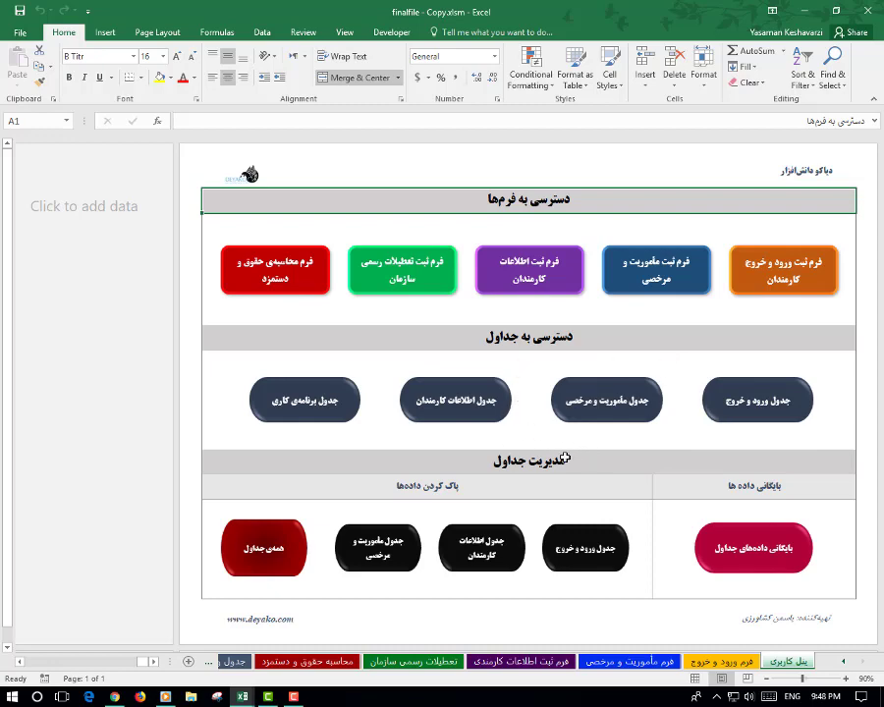
{"action": "left_click", "coordinate": [458, 420]}
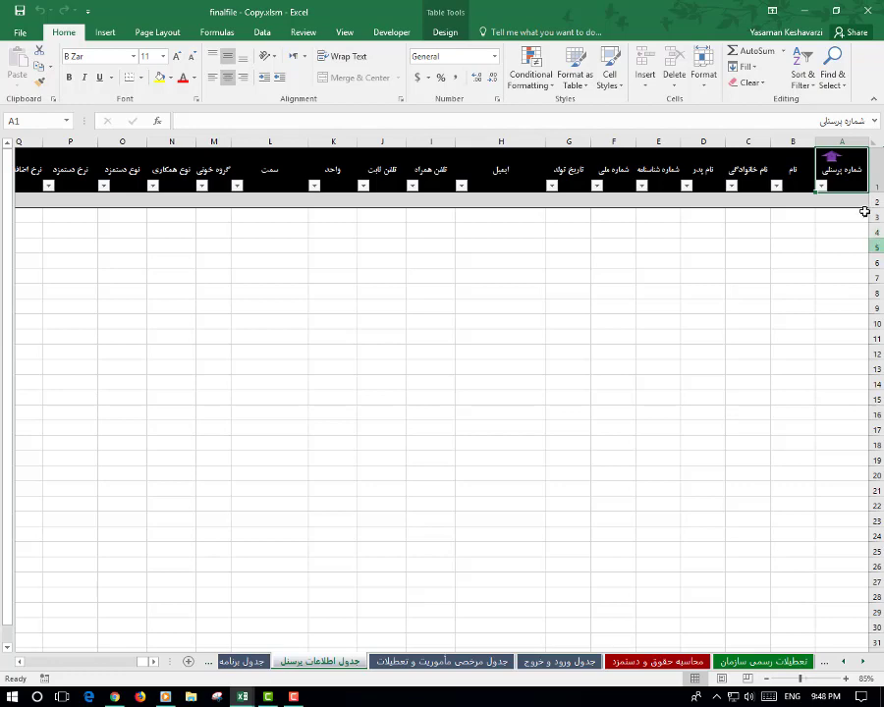
{"action": "left_click", "coordinate": [832, 164]}
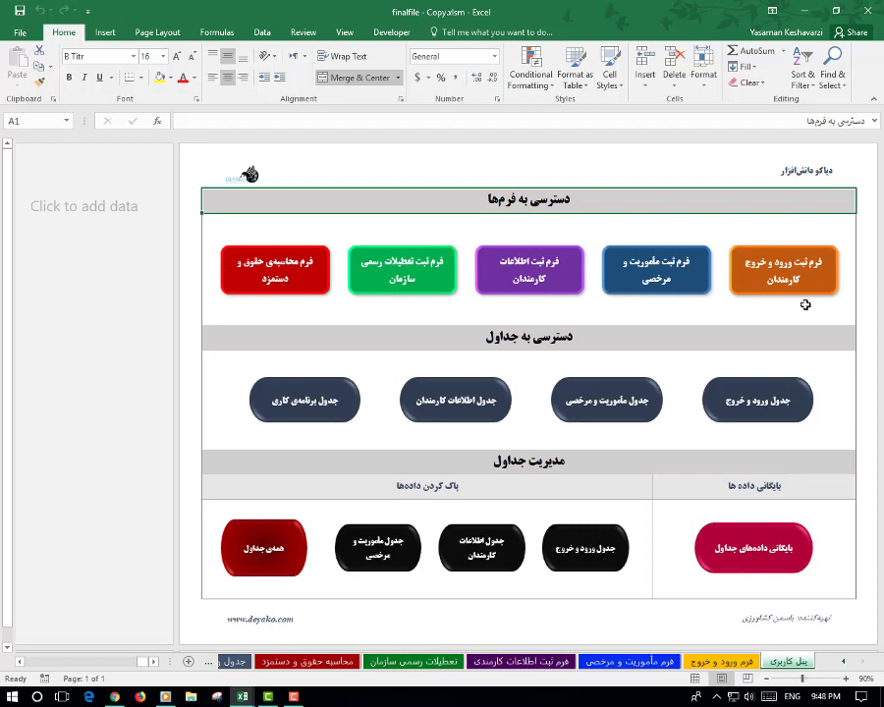
{"action": "left_click", "coordinate": [762, 414]}
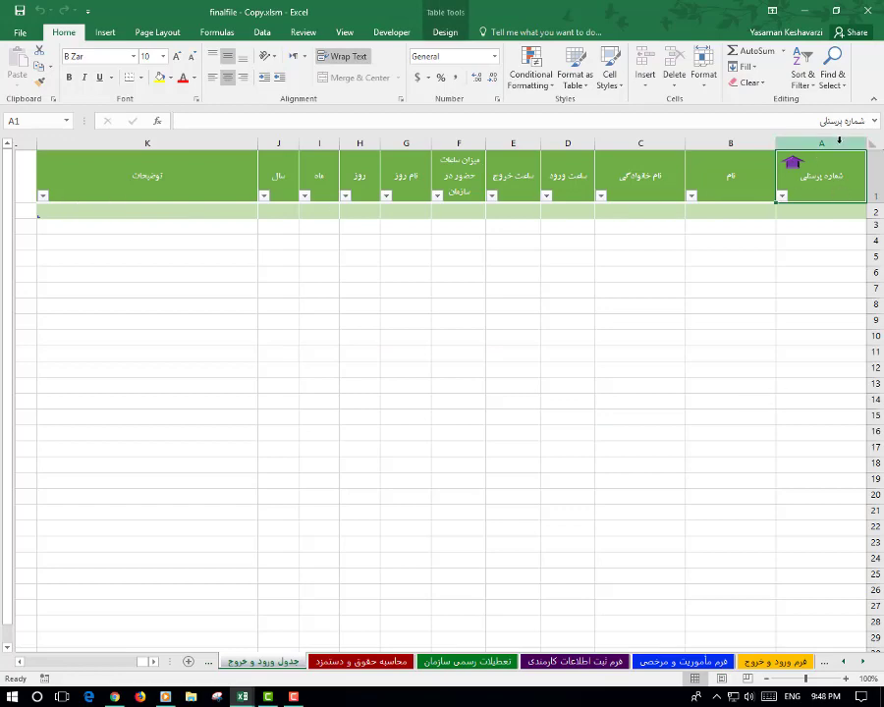
{"action": "left_click", "coordinate": [792, 164]}
{"action": "scroll", "coordinate": [538, 340], "scroll_direction": "down", "scroll_amount": 3}
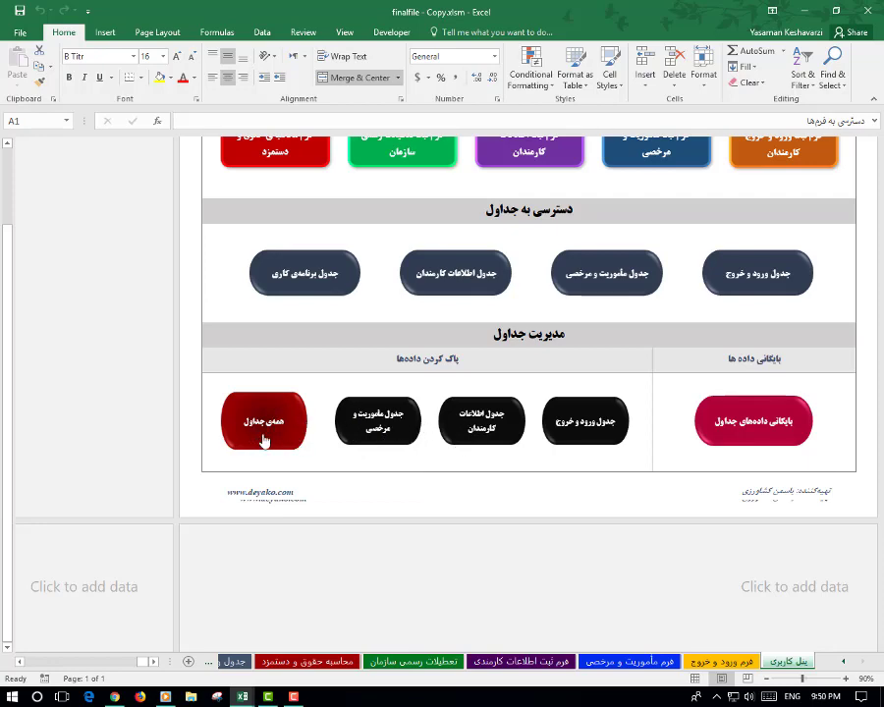
Step: Open the entry and exit form, return to the user panel, and close the workbook with Alt+F4
{"action": "scroll", "coordinate": [790, 423], "scroll_direction": "up", "scroll_amount": 3}
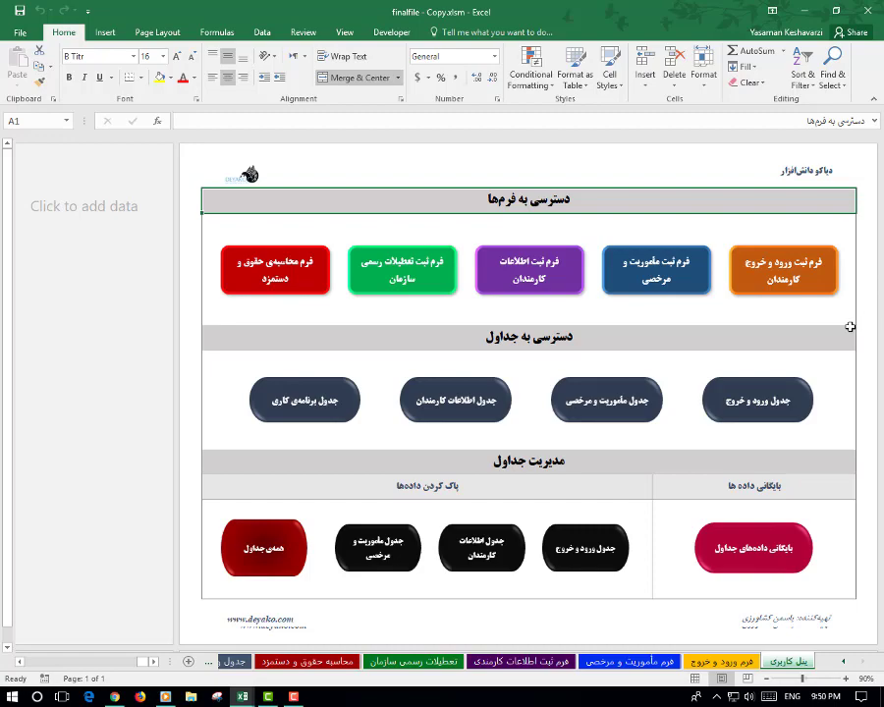
{"action": "left_click", "coordinate": [811, 286]}
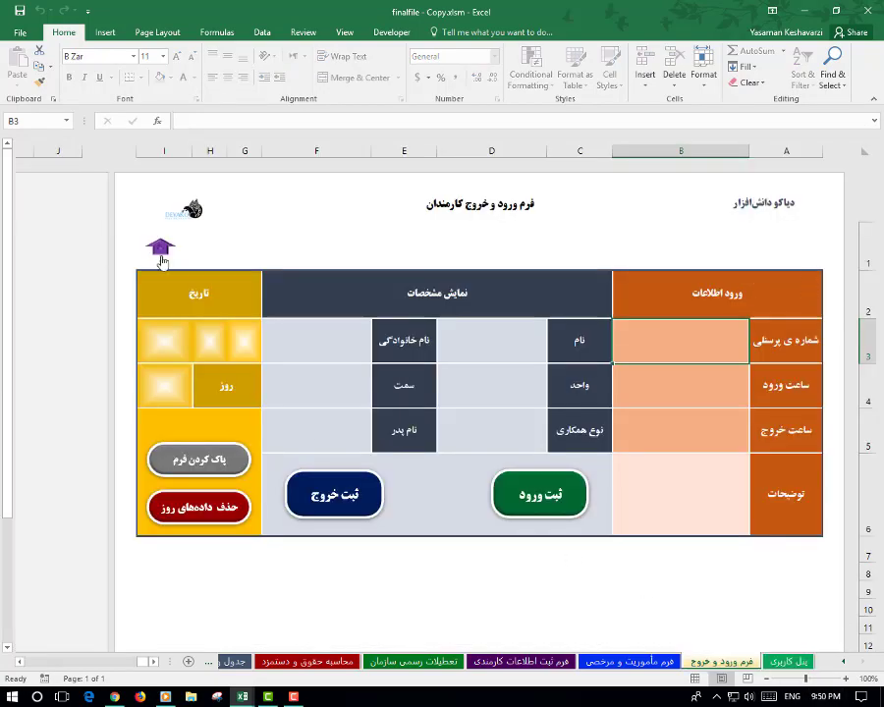
{"action": "left_click", "coordinate": [160, 246]}
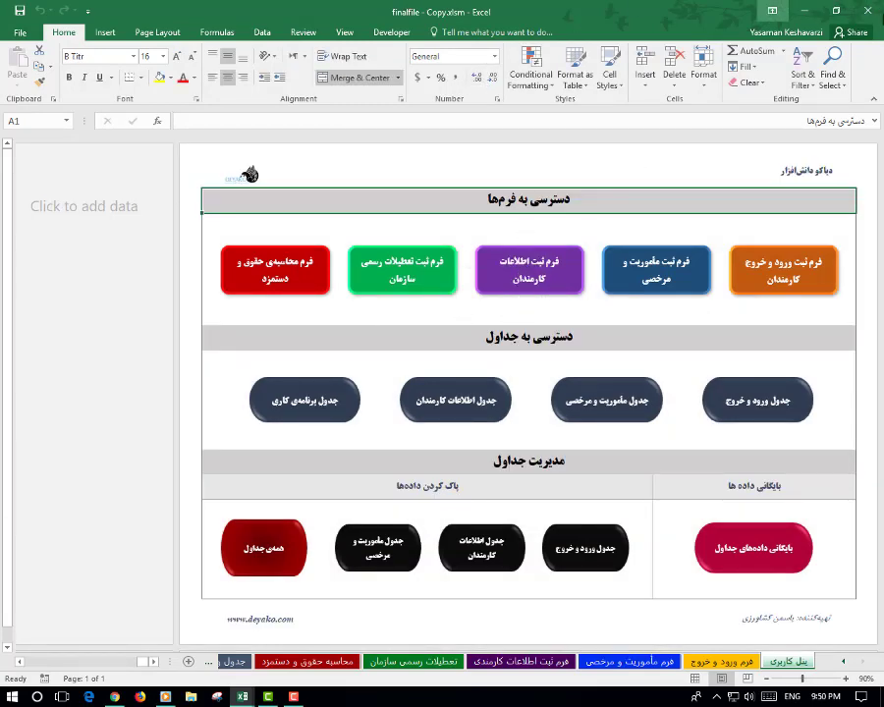
{"action": "key", "text": "alt+F4"}
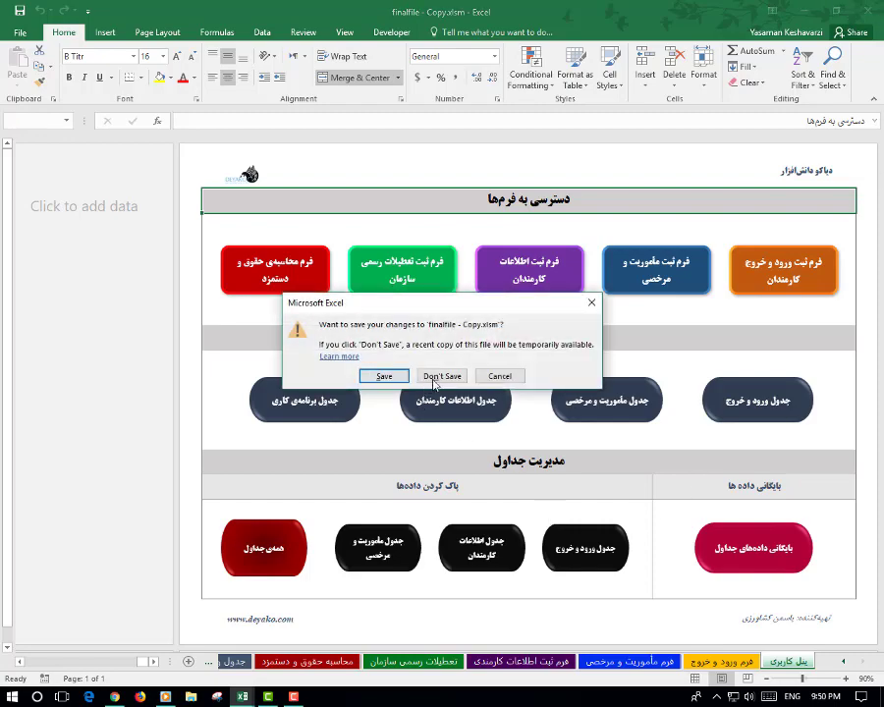
Step: Discard changes to finalfile - Copy so Personnel Time and wage management.xlsm stays open
{"action": "left_click", "coordinate": [442, 376]}
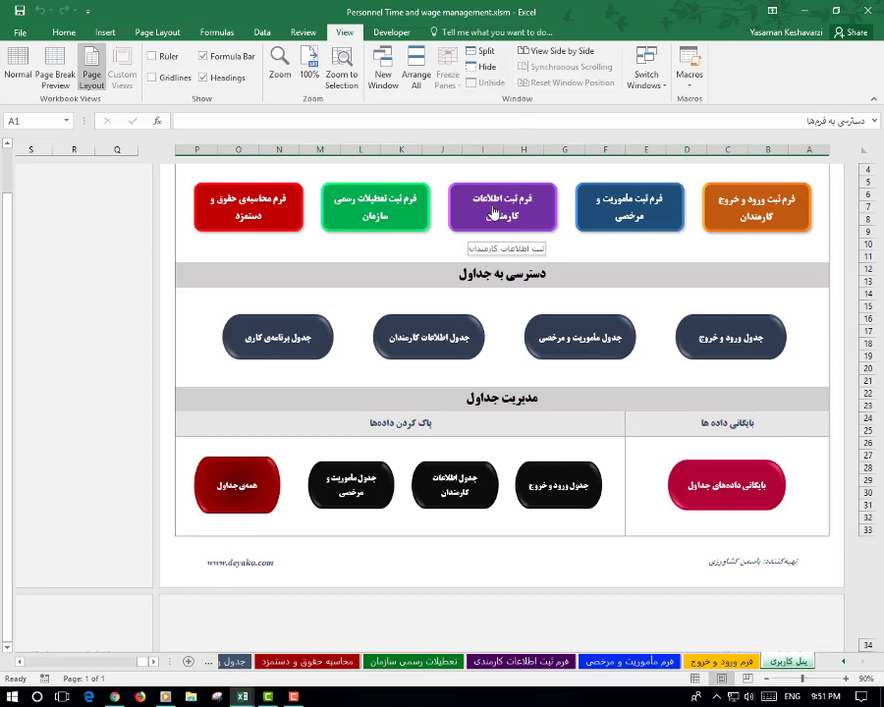
Step: Open the employee information registration form sheet and look over its sections
{"action": "left_click", "coordinate": [499, 222]}
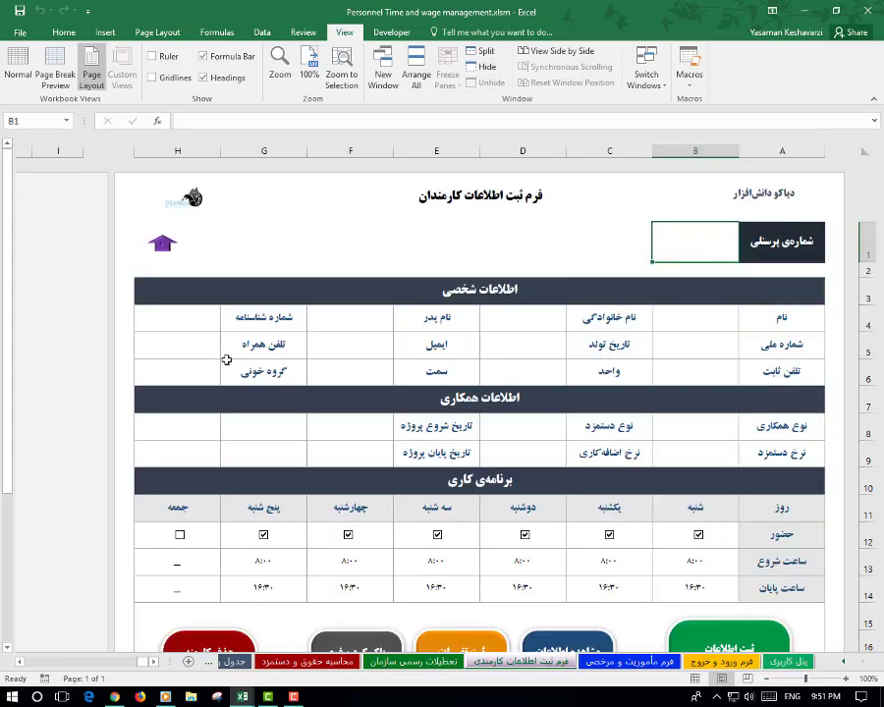
{"action": "scroll", "coordinate": [677, 357], "scroll_direction": "down", "scroll_amount": 3}
{"action": "scroll", "coordinate": [677, 357], "scroll_direction": "up", "scroll_amount": 2}
{"action": "scroll", "coordinate": [677, 356], "scroll_direction": "up", "scroll_amount": 1}
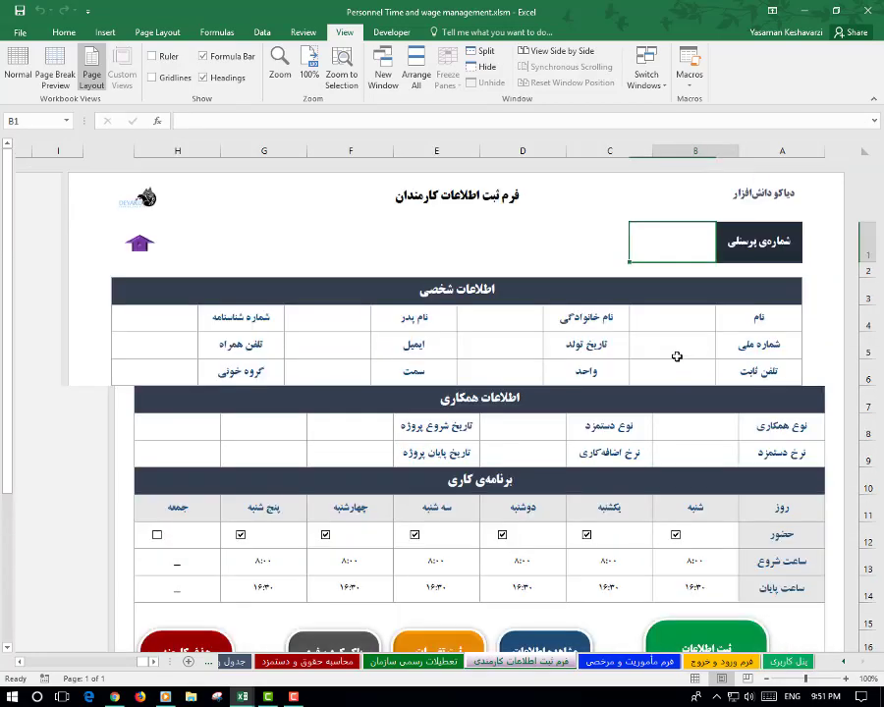
{"action": "scroll", "coordinate": [693, 271], "scroll_direction": "down", "scroll_amount": 2}
{"action": "scroll", "coordinate": [692, 274], "scroll_direction": "down", "scroll_amount": 3}
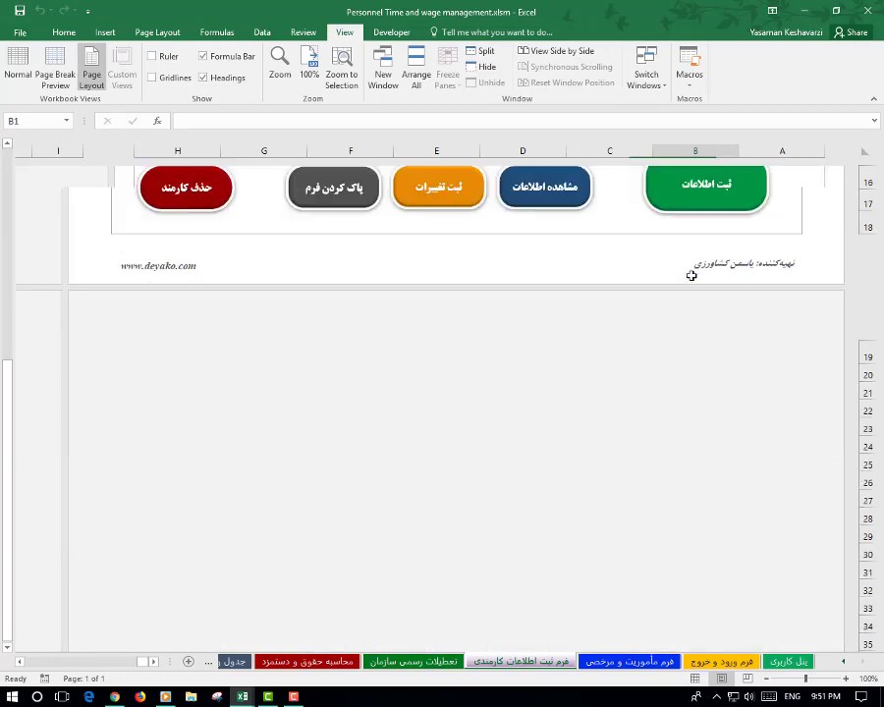
{"action": "scroll", "coordinate": [693, 280], "scroll_direction": "up", "scroll_amount": 2}
{"action": "scroll", "coordinate": [691, 278], "scroll_direction": "up", "scroll_amount": 3}
{"action": "scroll", "coordinate": [690, 276], "scroll_direction": "up", "scroll_amount": 3}
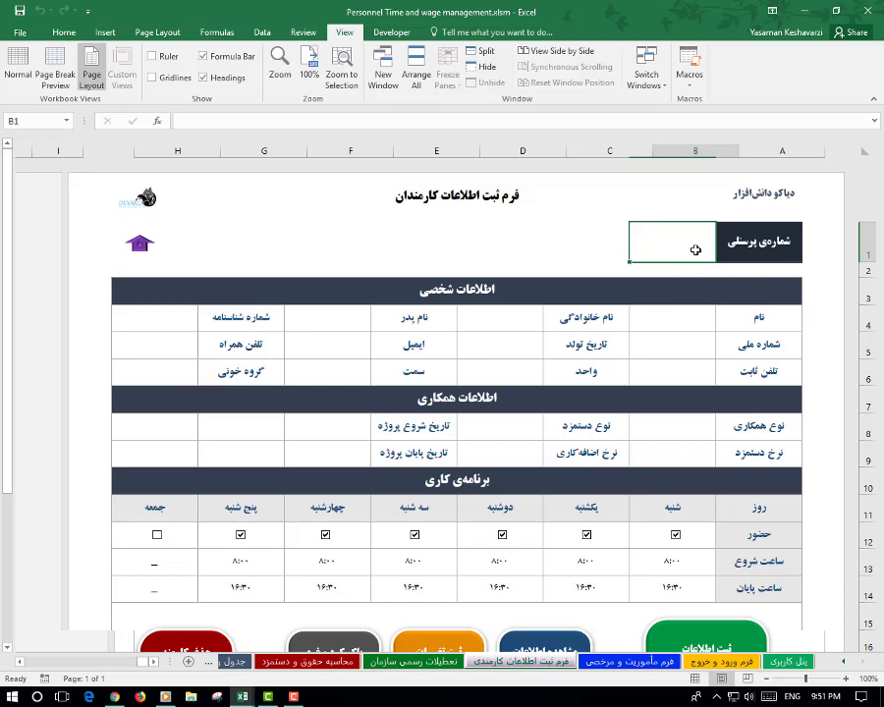
Step: Enter personnel number 1 and the employee's first and family names in Persian
{"action": "type", "text": "1"}
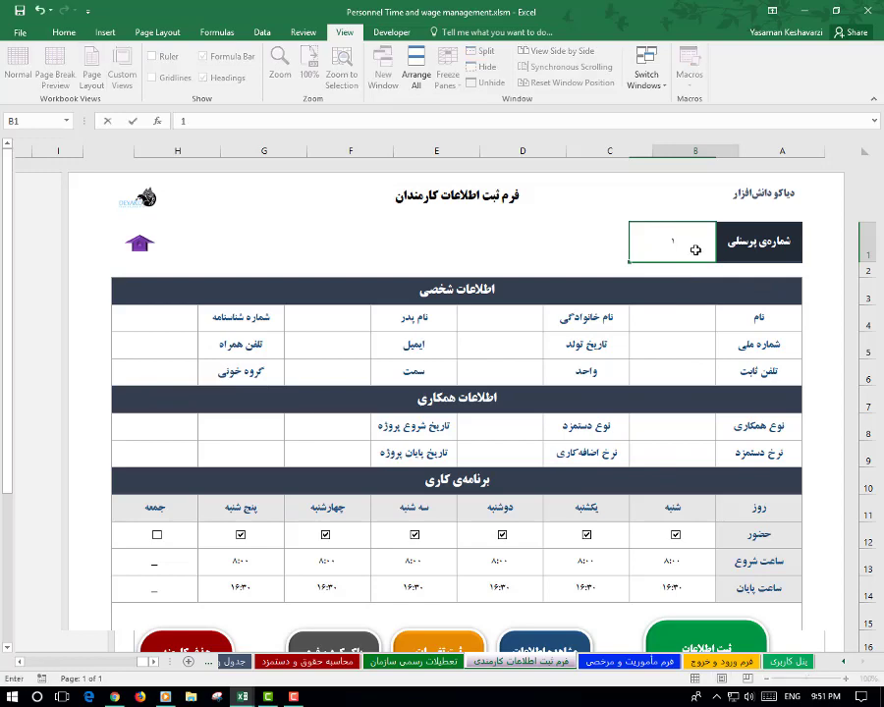
{"action": "left_click", "coordinate": [691, 315]}
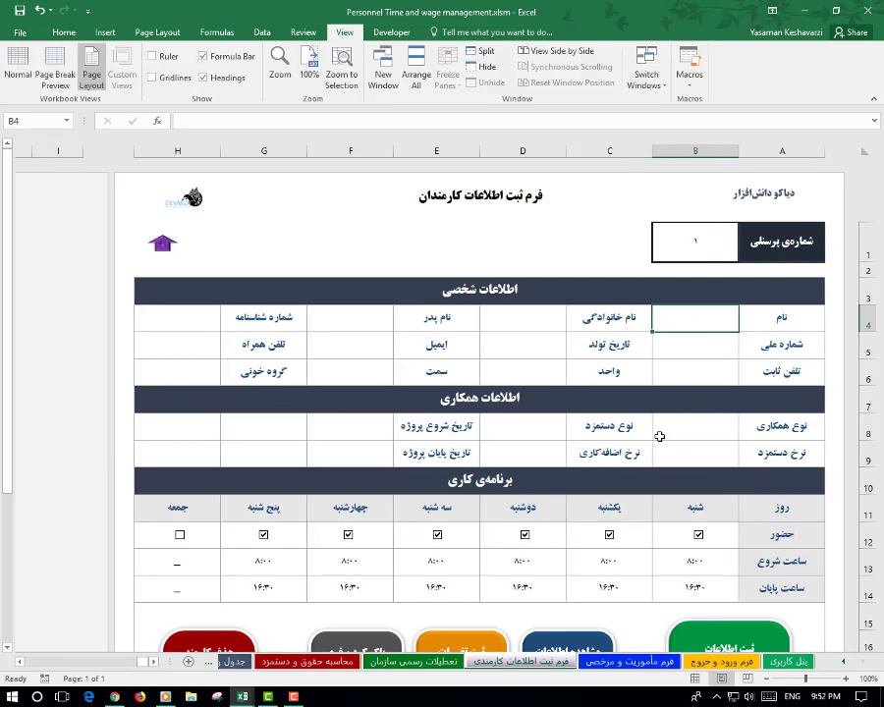
{"action": "type", "text": "ali"}
{"action": "key", "text": "BackSpace"}
{"action": "key", "text": "BackSpace"}
{"action": "key", "text": "BackSpace"}
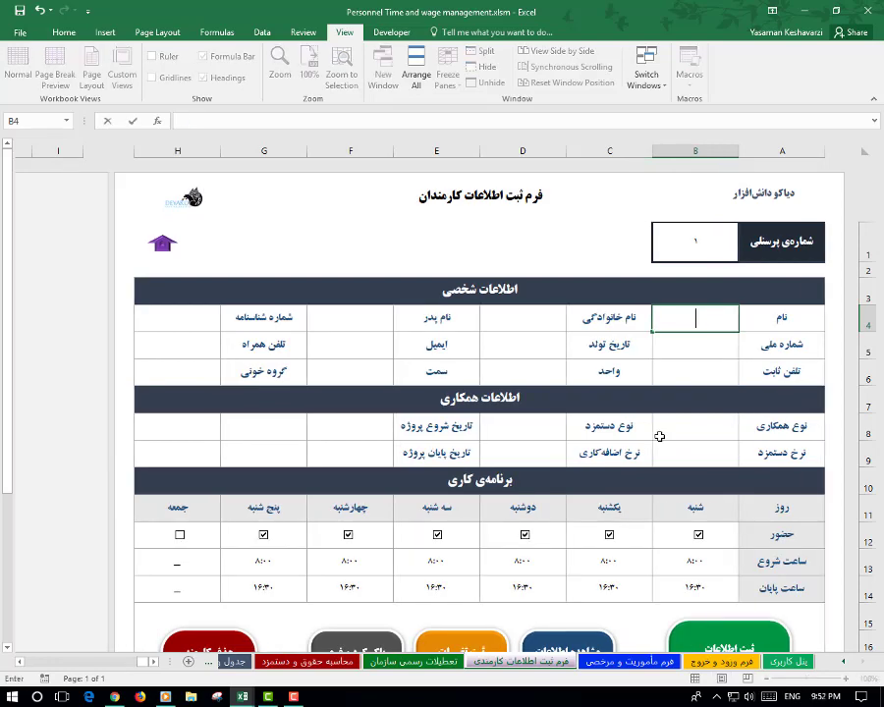
{"action": "key", "text": "Return"}
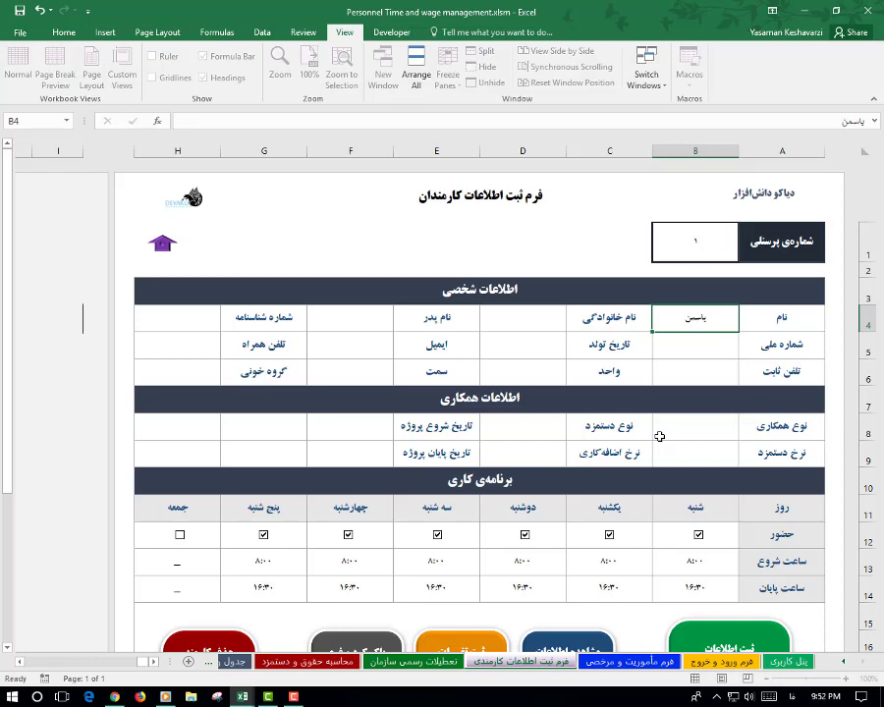
{"action": "key", "text": "Tab"}
{"action": "key", "text": "Tab"}
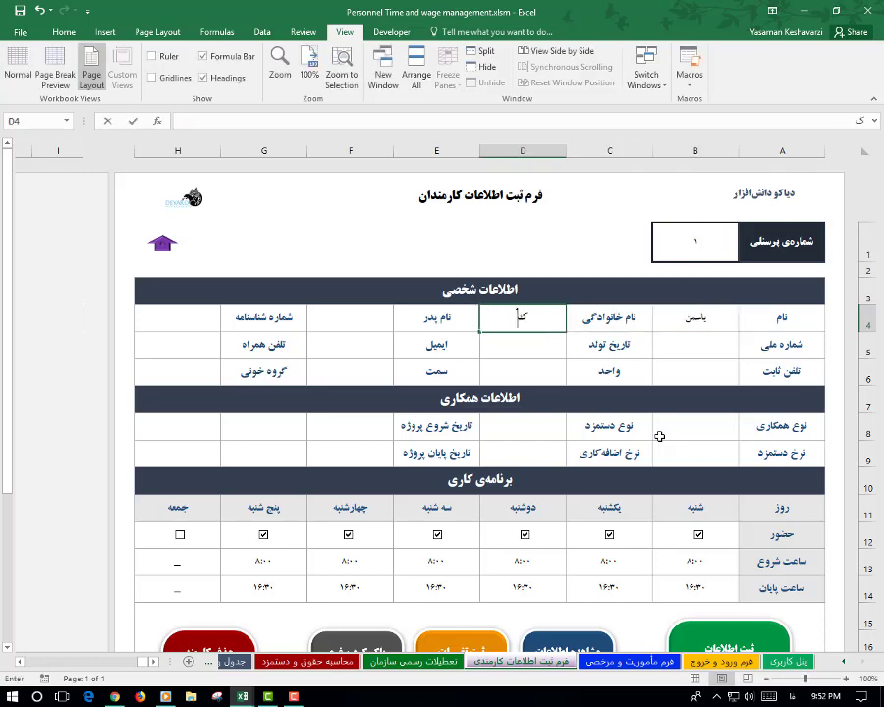
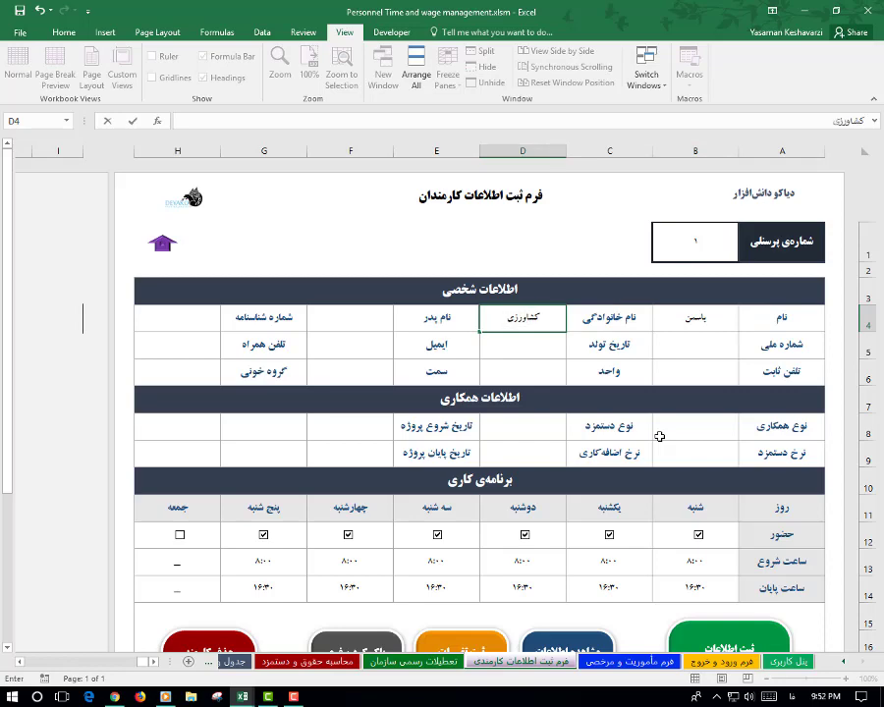
{"action": "key", "text": "Return"}
Step: Fill the father's name field with 'نام پدر' and the birth certificate number in H4
{"action": "key", "text": "Tab"}
{"action": "key", "text": "Tab"}
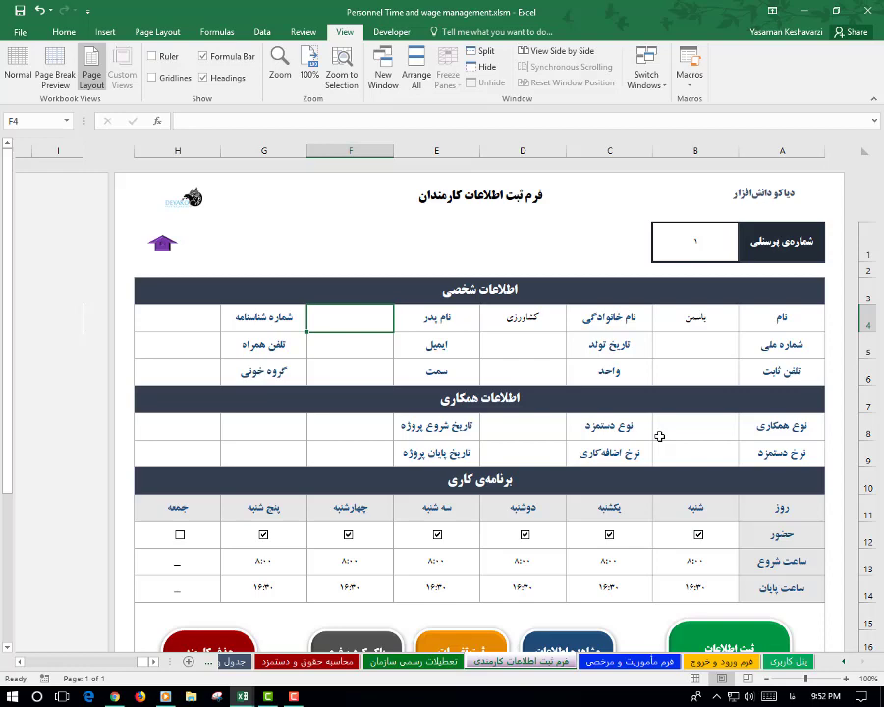
{"action": "type", "text": "مشسم"}
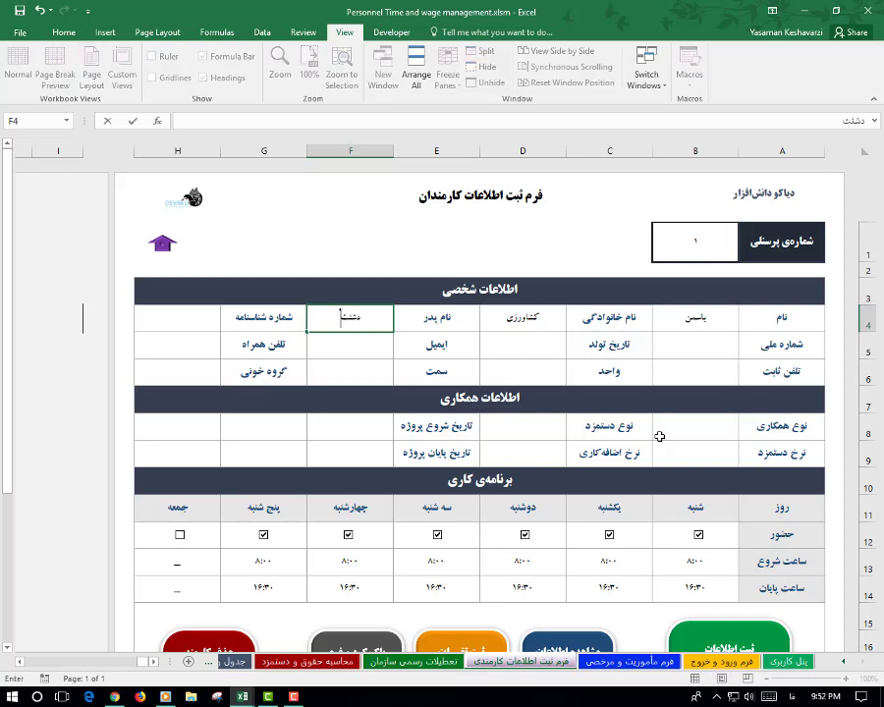
{"action": "key", "text": "BackSpace"}
{"action": "key", "text": "BackSpace"}
{"action": "key", "text": "BackSpace"}
{"action": "key", "text": "BackSpace"}
{"action": "type", "text": "نام پدر"}
{"action": "key", "text": "Tab"}
{"action": "key", "text": "Tab"}
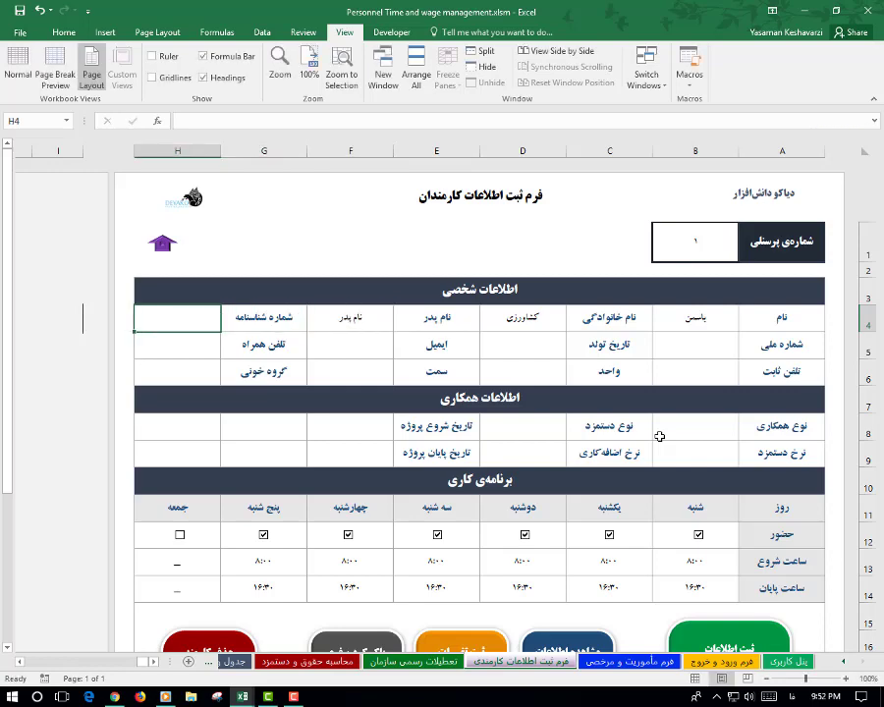
{"action": "type", "text": "1111"}
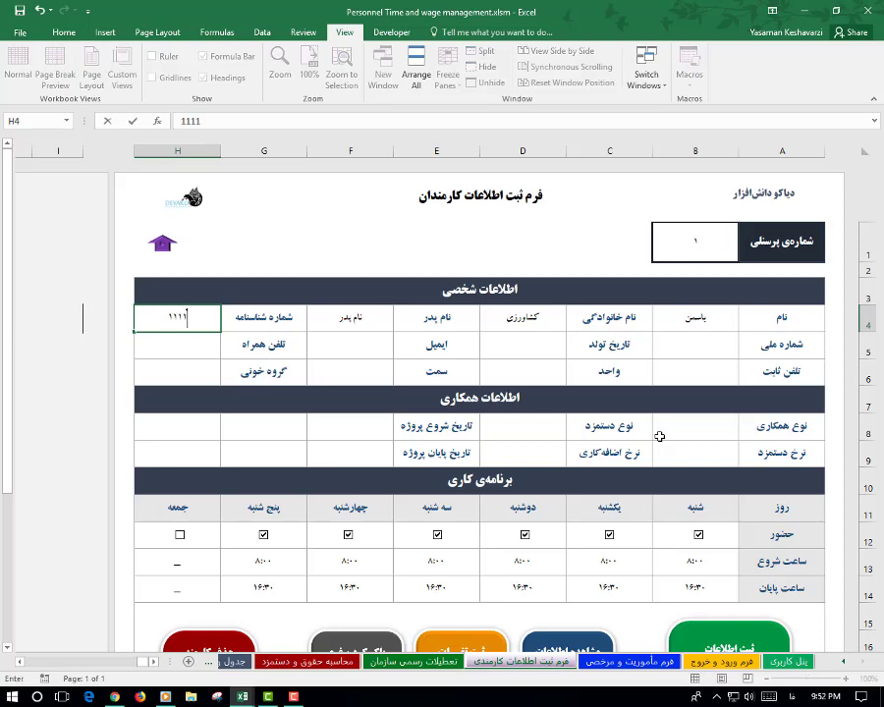
{"action": "type", "text": "11"}
{"action": "key", "text": "Return"}
Step: Enter the national ID in B5, birth year 1360, the e-mail in F5, and begin the mobile number
{"action": "key", "text": "Right"}
{"action": "key", "text": "Right"}
{"action": "key", "text": "Right"}
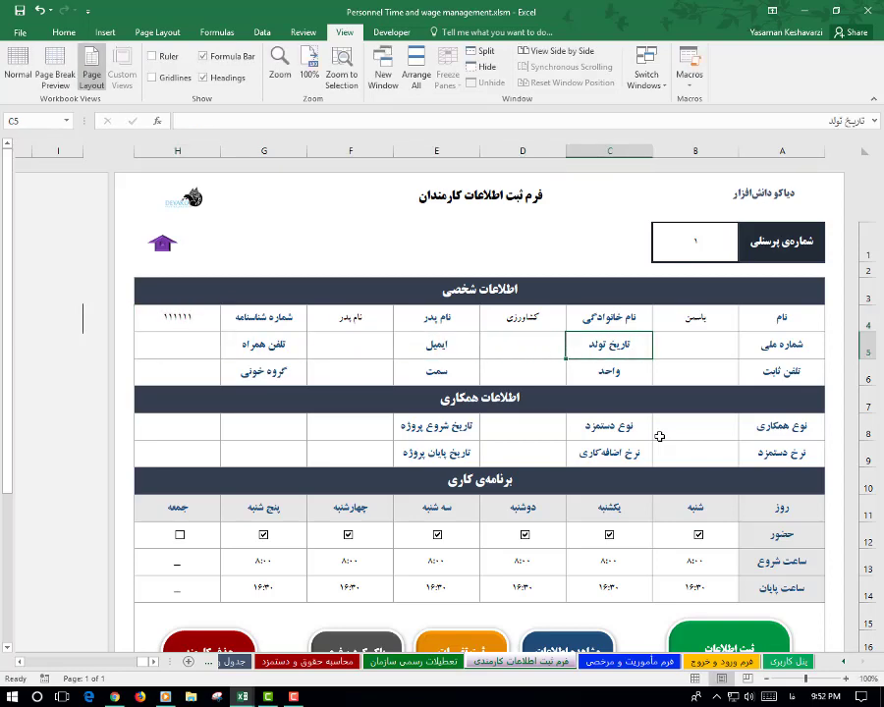
{"action": "key", "text": "Right"}
{"action": "type", "text": "1111"}
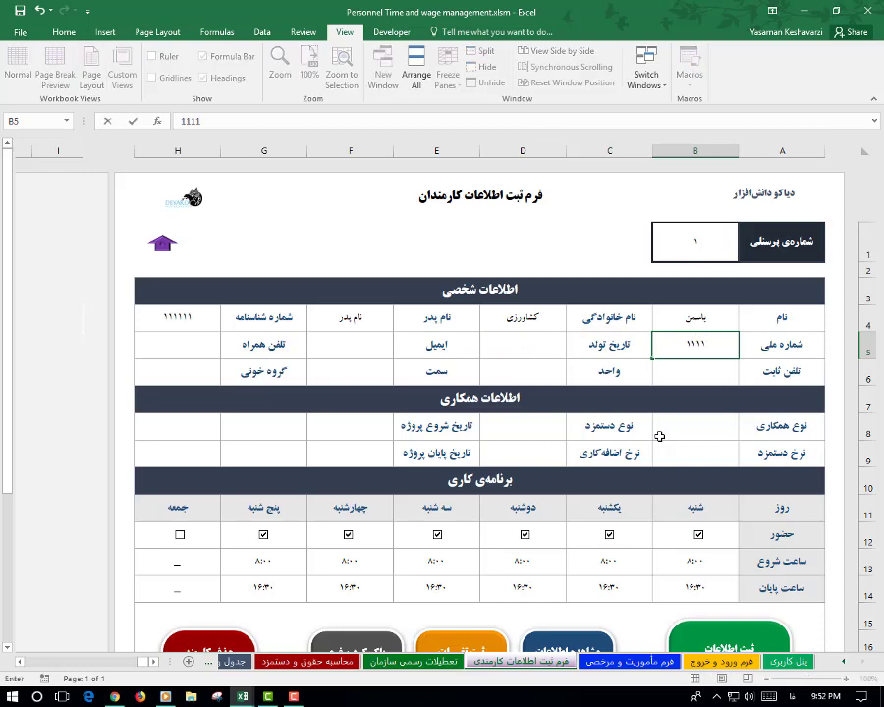
{"action": "key", "text": "Tab"}
{"action": "key", "text": "Tab"}
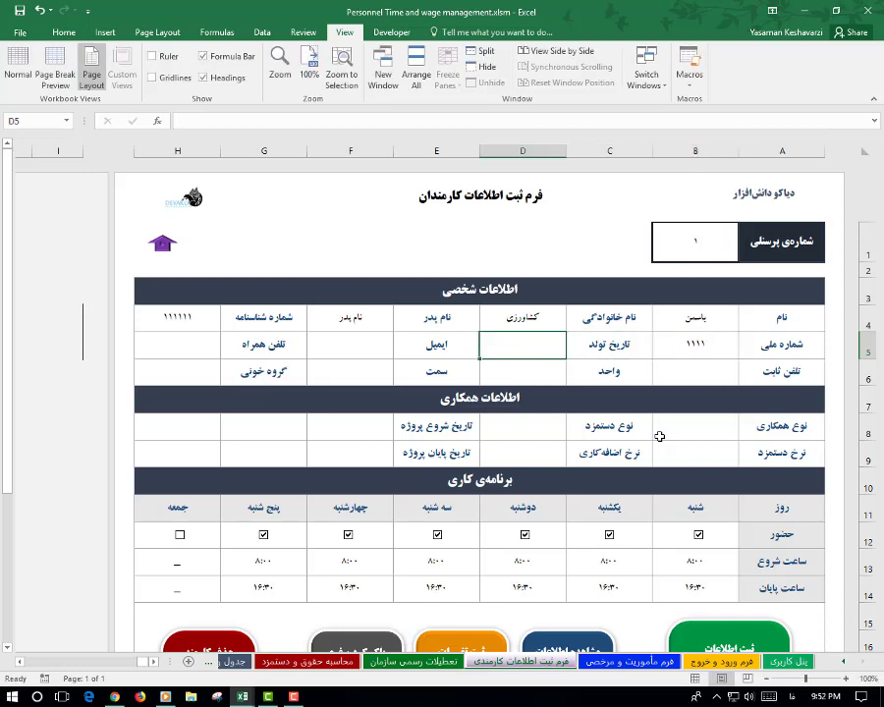
{"action": "type", "text": "136"}
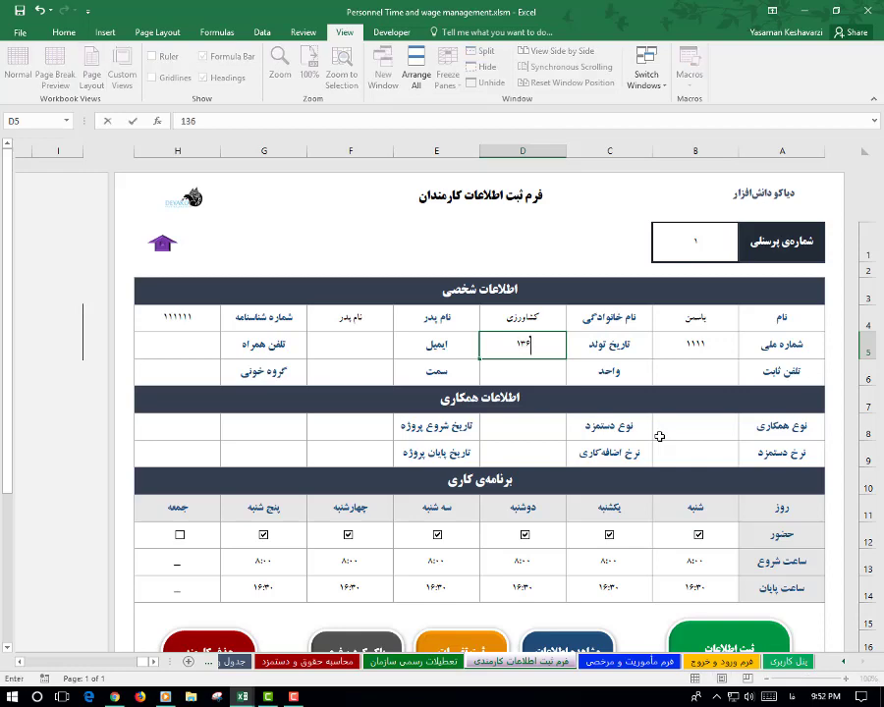
{"action": "type", "text": "0"}
{"action": "key", "text": "Tab"}
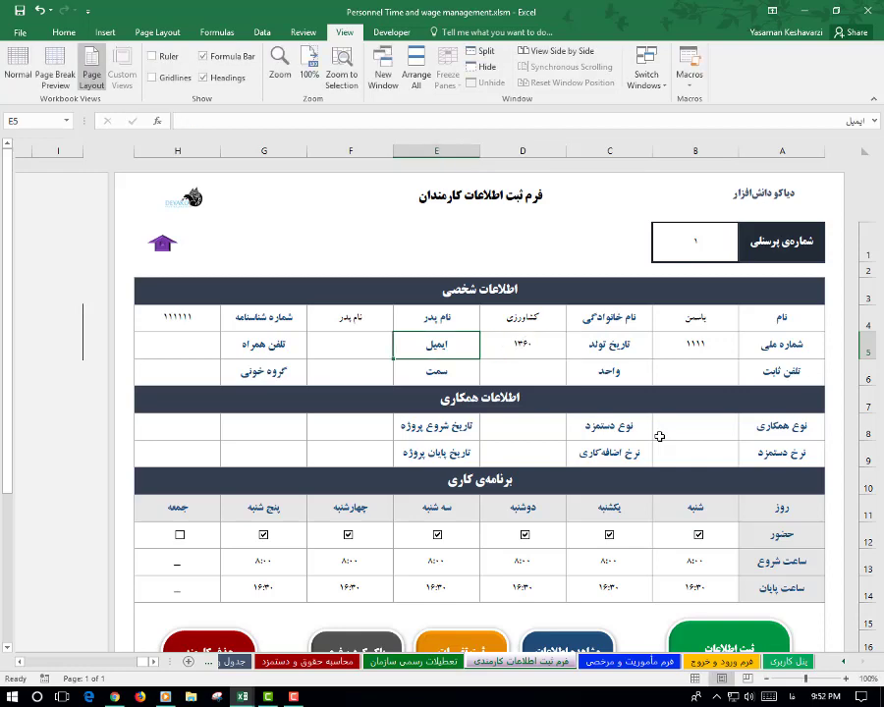
{"action": "key", "text": "Tab"}
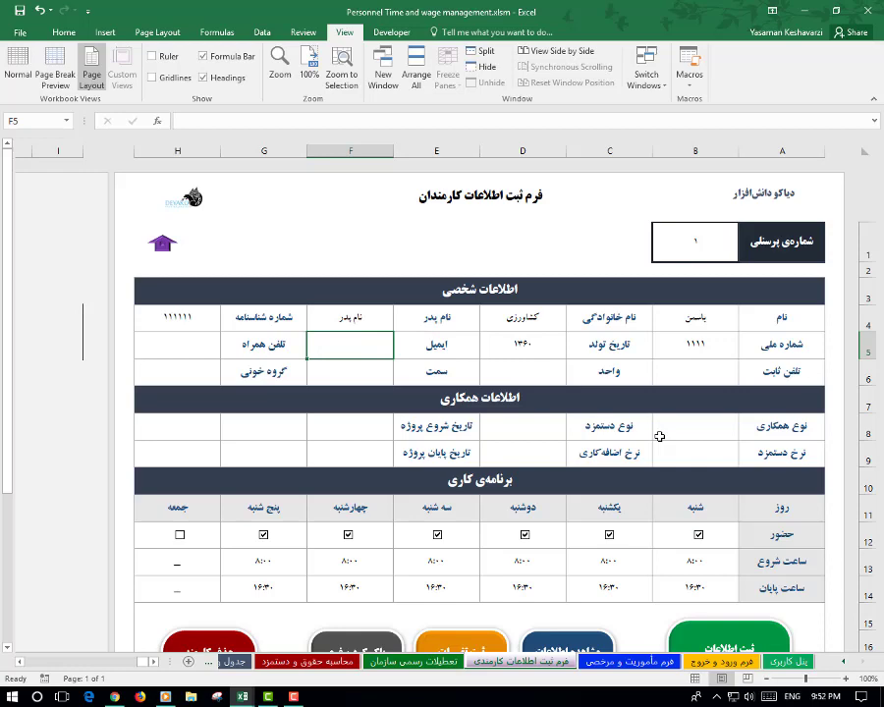
{"action": "type", "text": "examp"}
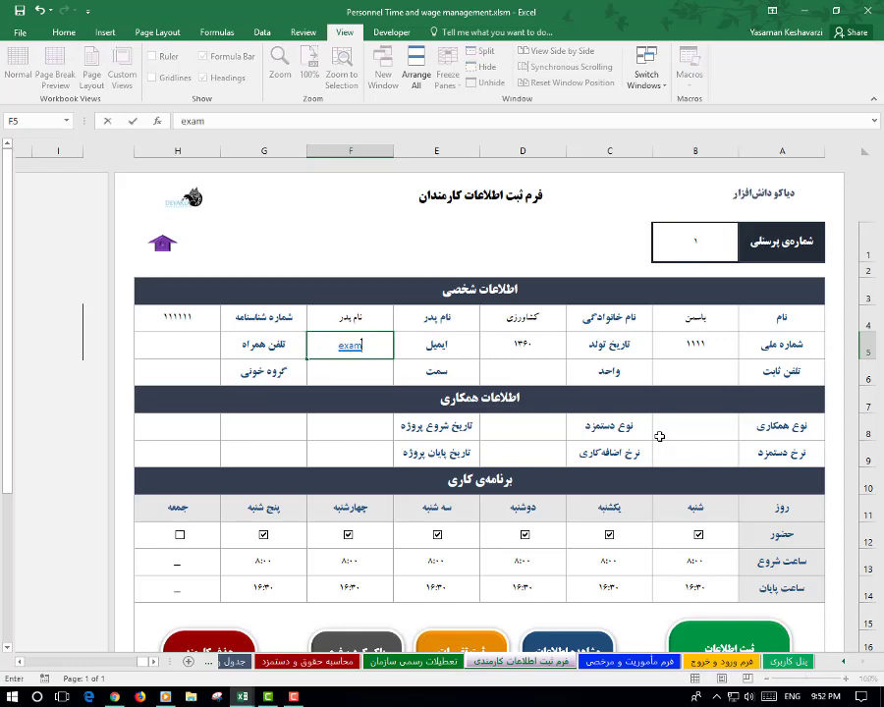
{"action": "type", "text": "le"}
{"action": "type", "text": "@gmai"}
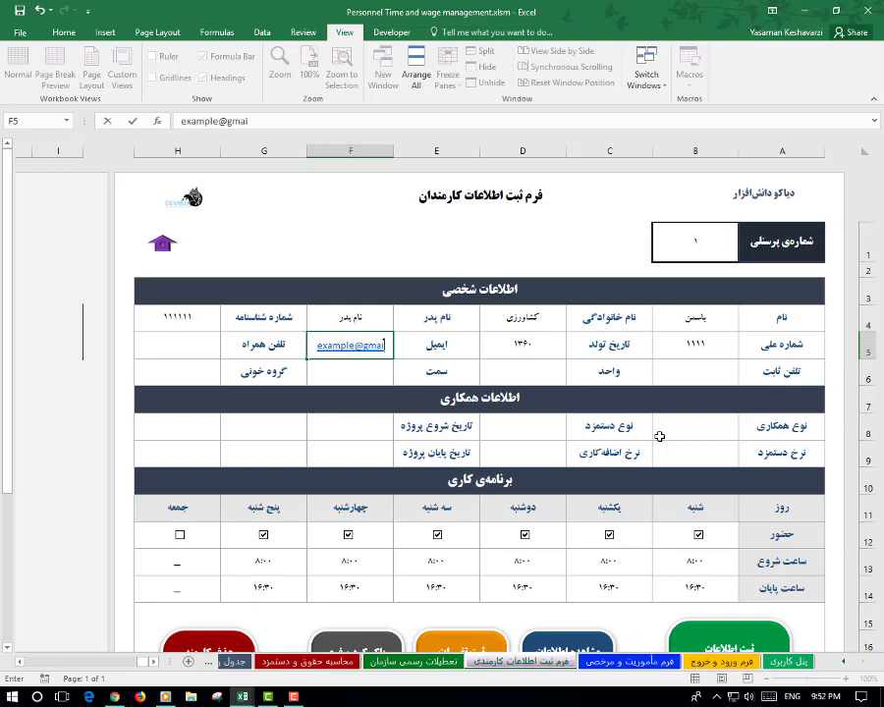
{"action": "type", "text": "l.com"}
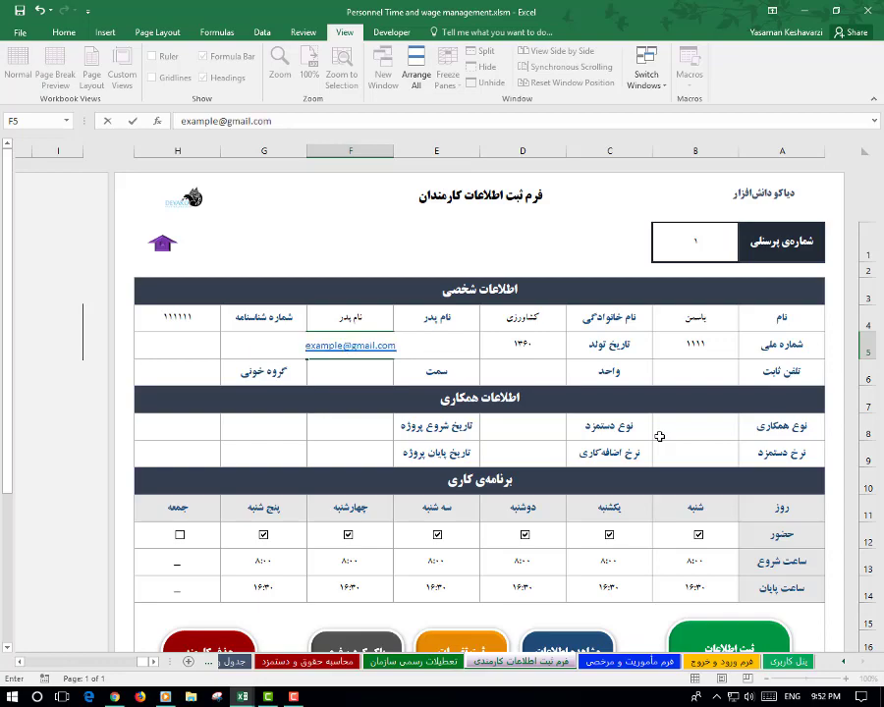
{"action": "key", "text": "Tab"}
{"action": "key", "text": "Tab"}
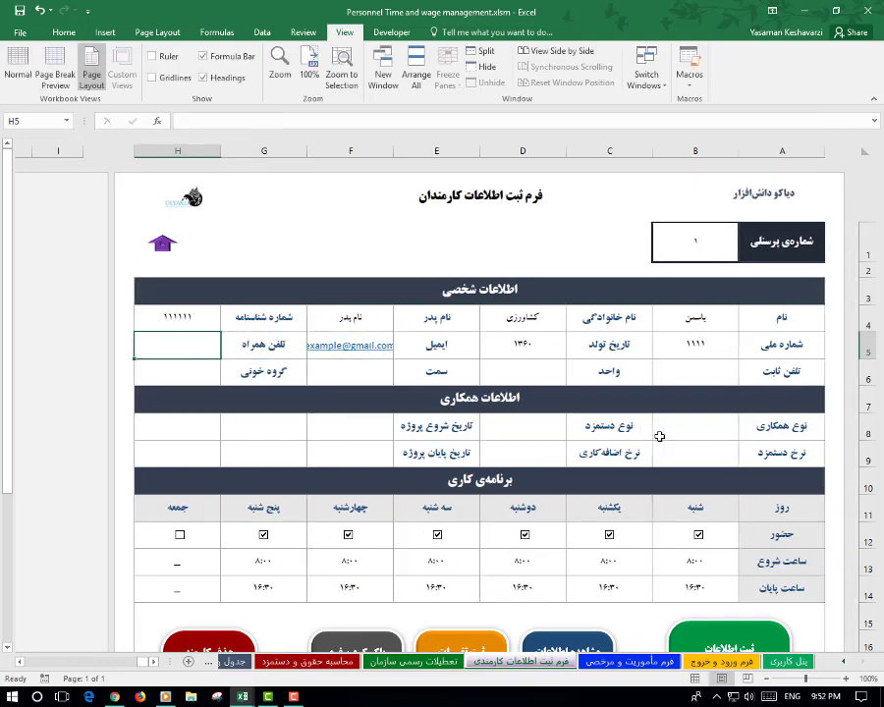
{"action": "type", "text": "1111"}
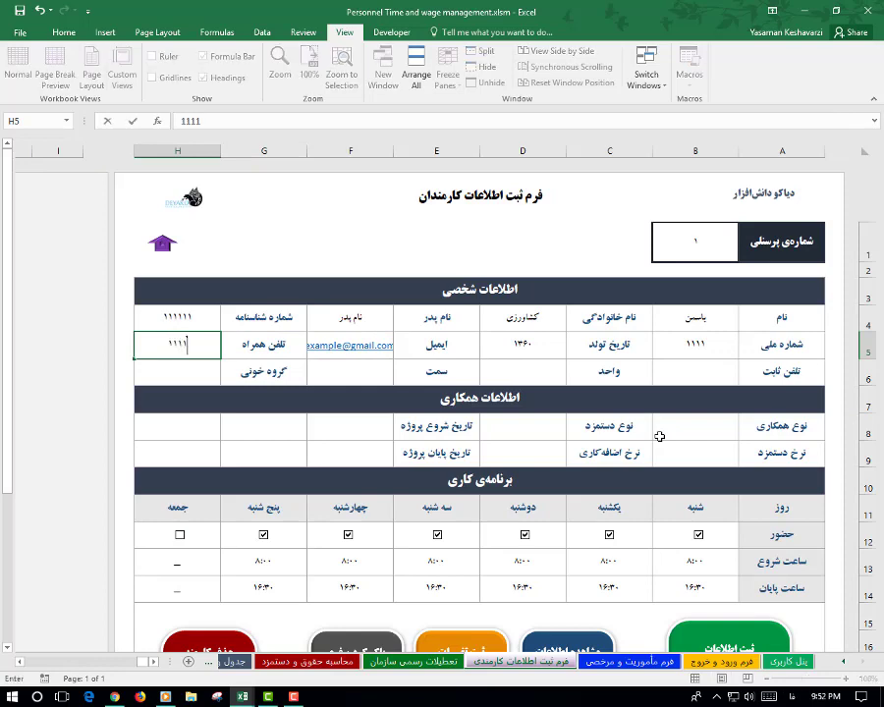
{"action": "type", "text": "11"}
Step: Confirm the mobile number and choose O+ as the blood group in H6
{"action": "key", "text": "Return"}
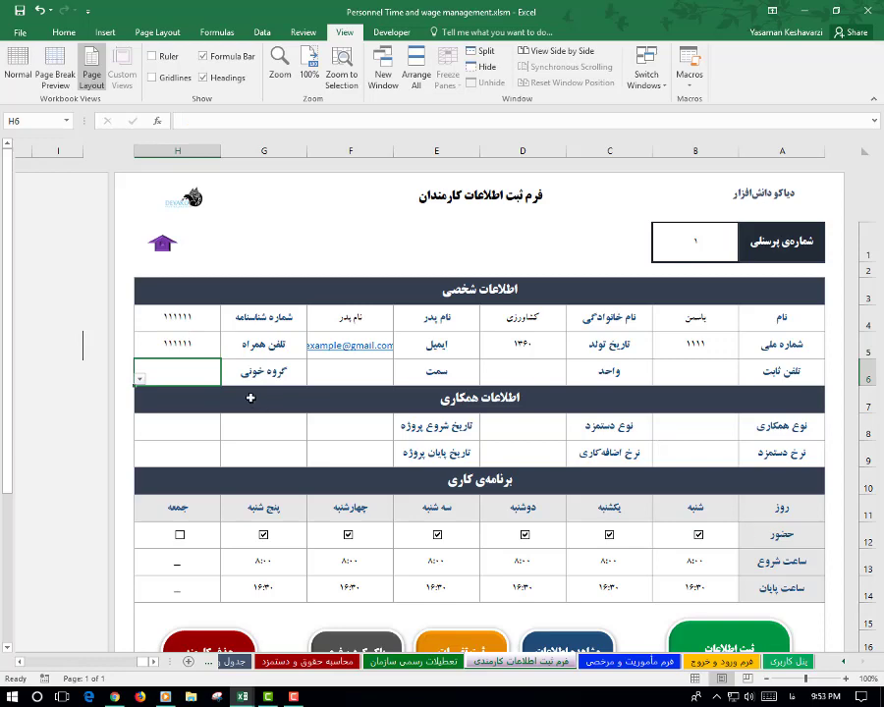
{"action": "left_click", "coordinate": [141, 382]}
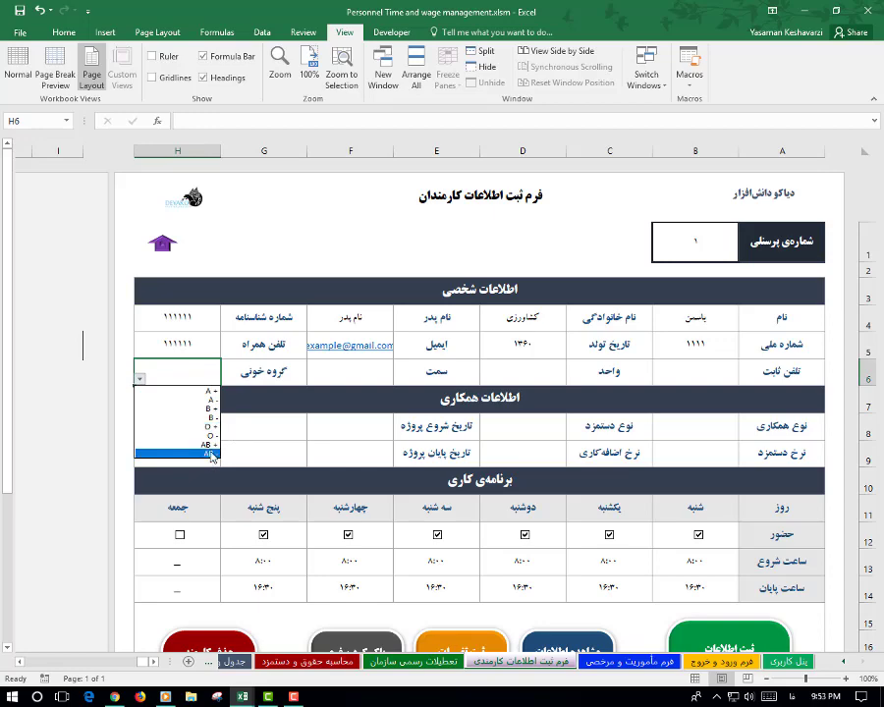
{"action": "left_click", "coordinate": [213, 428]}
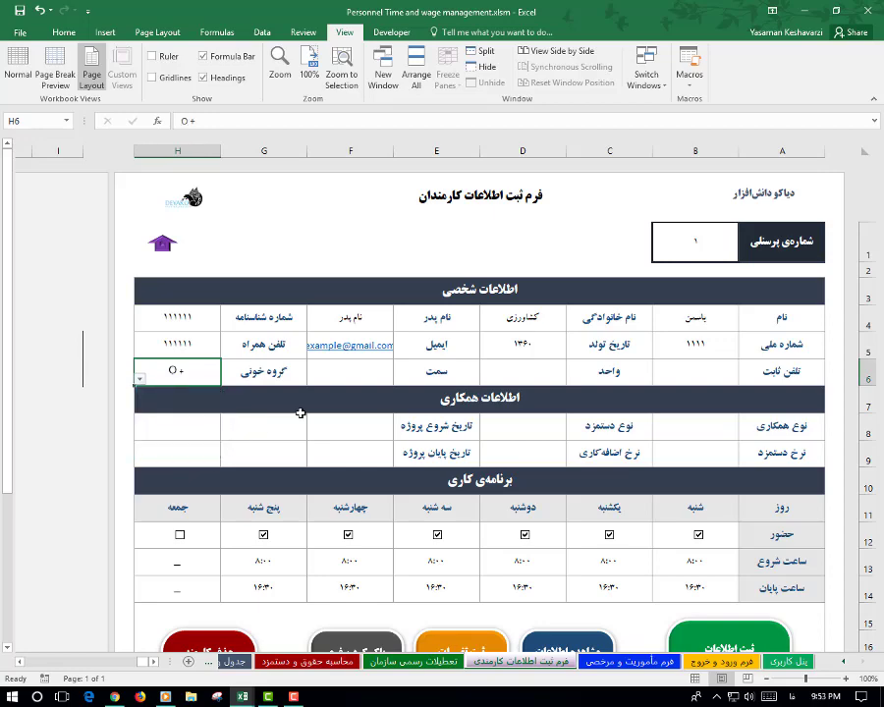
Step: Enter position کارشناس فروش in F6, unit فروش in D6, and the landline number in B6
{"action": "left_click", "coordinate": [359, 374]}
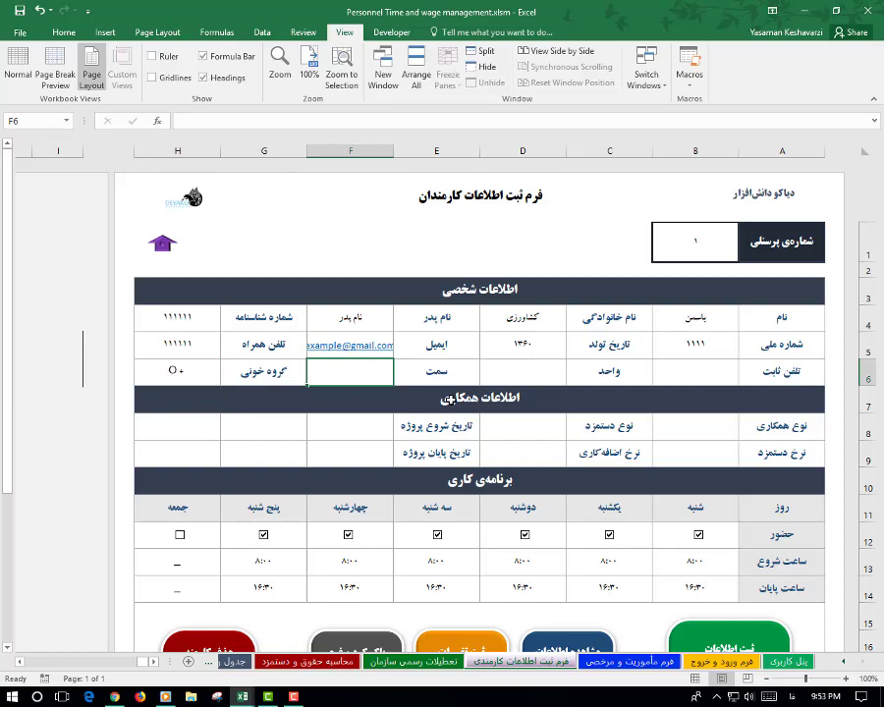
{"action": "type", "text": "کارش"}
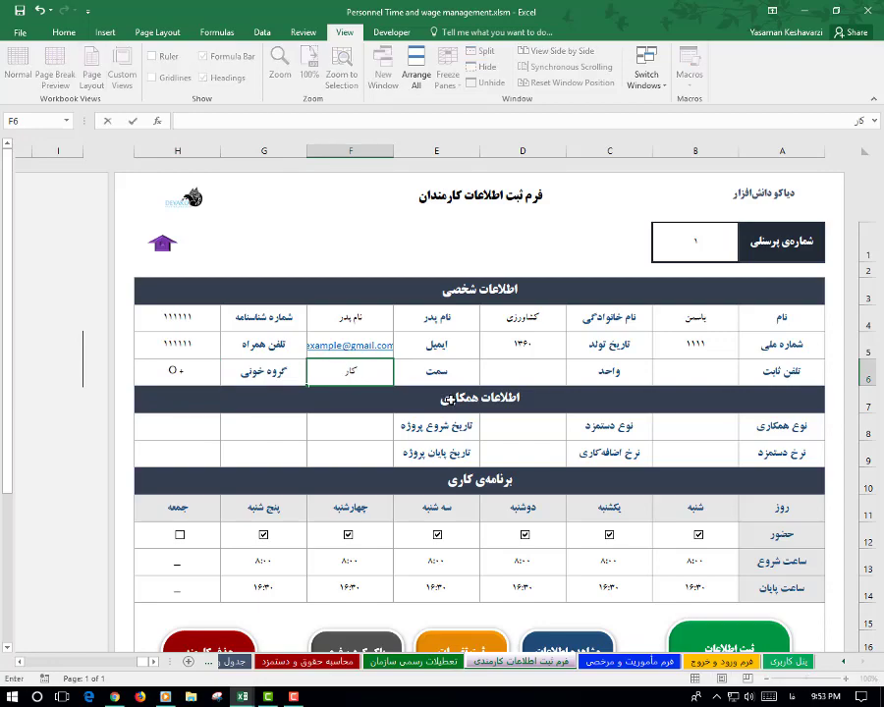
{"action": "type", "text": "ناس"}
{"action": "type", "text": " فرو"}
{"action": "type", "text": "ش"}
{"action": "key", "text": "Tab"}
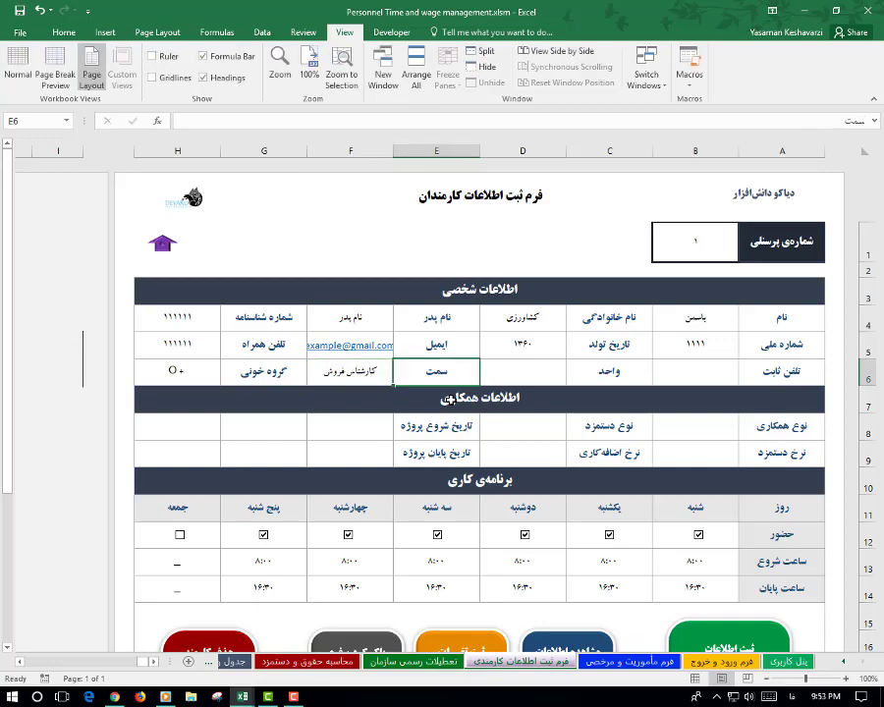
{"action": "key", "text": "Tab"}
{"action": "type", "text": "فر"}
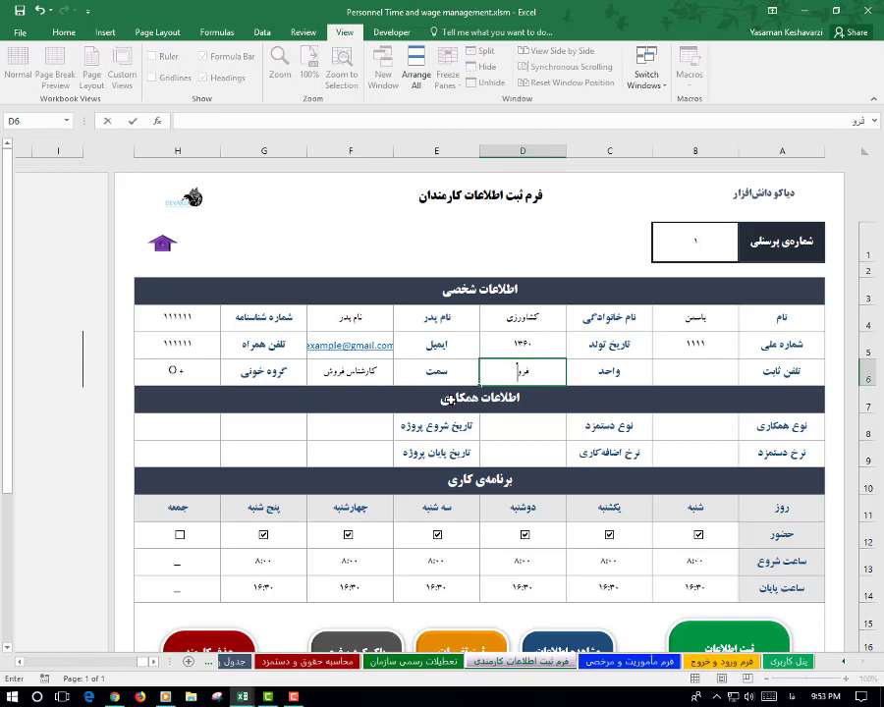
{"action": "type", "text": "وش"}
{"action": "key", "text": "Tab"}
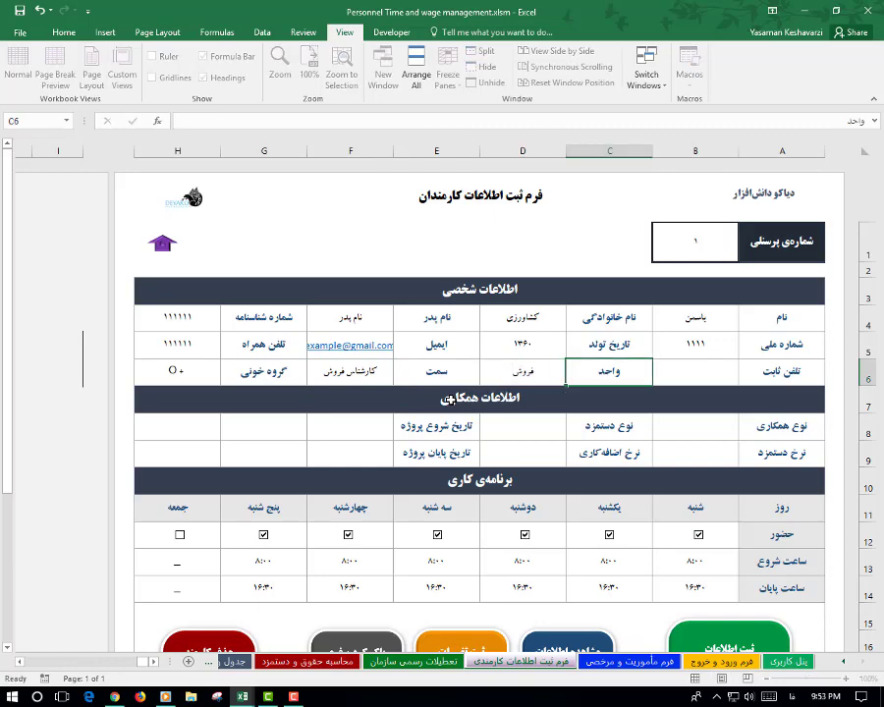
{"action": "key", "text": "Tab"}
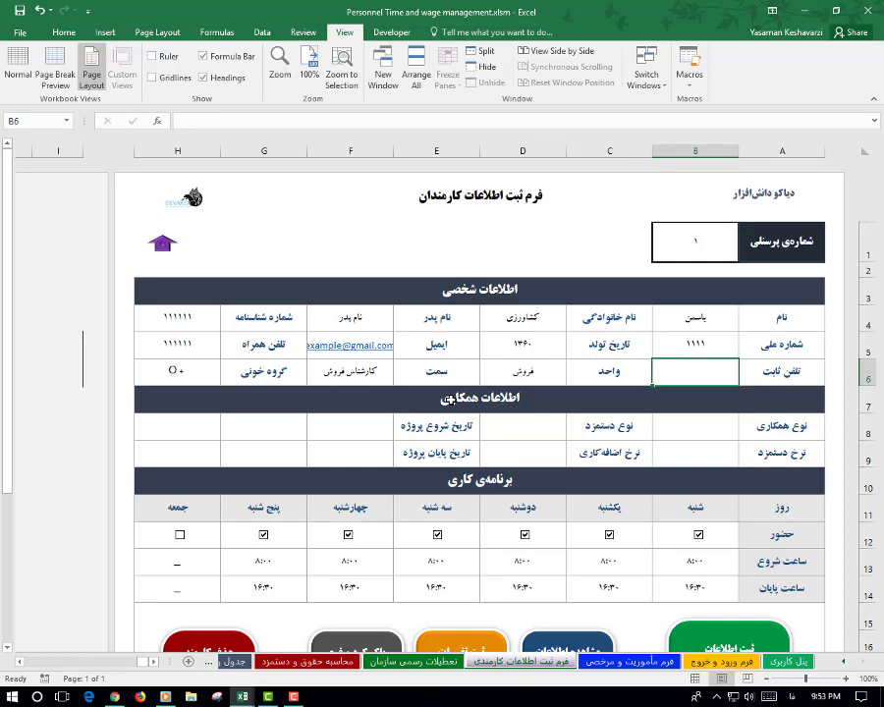
{"action": "type", "text": "66"}
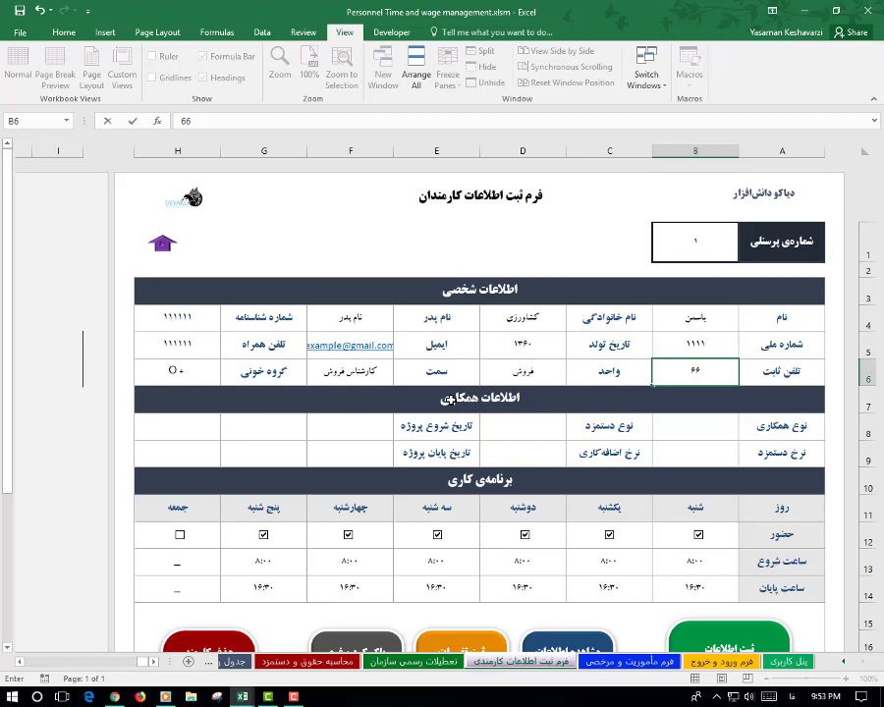
{"action": "type", "text": "111"}
{"action": "type", "text": "111"}
{"action": "key", "text": "Return"}
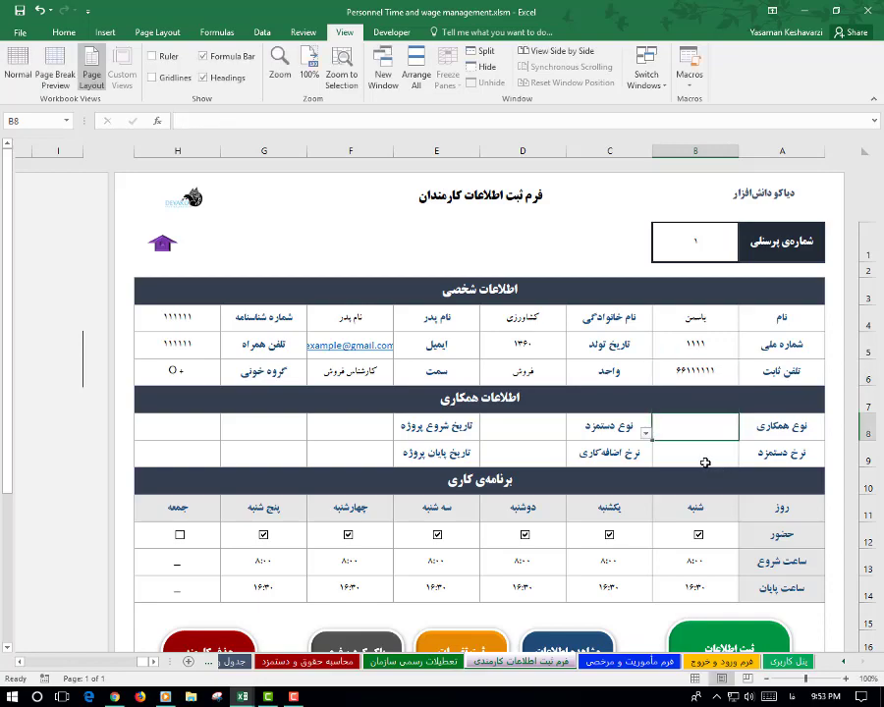
Step: Try typing 'پیش' as the cooperation type in B8, then cancel the validation error, leaving it empty
{"action": "left_click", "coordinate": [645, 433]}
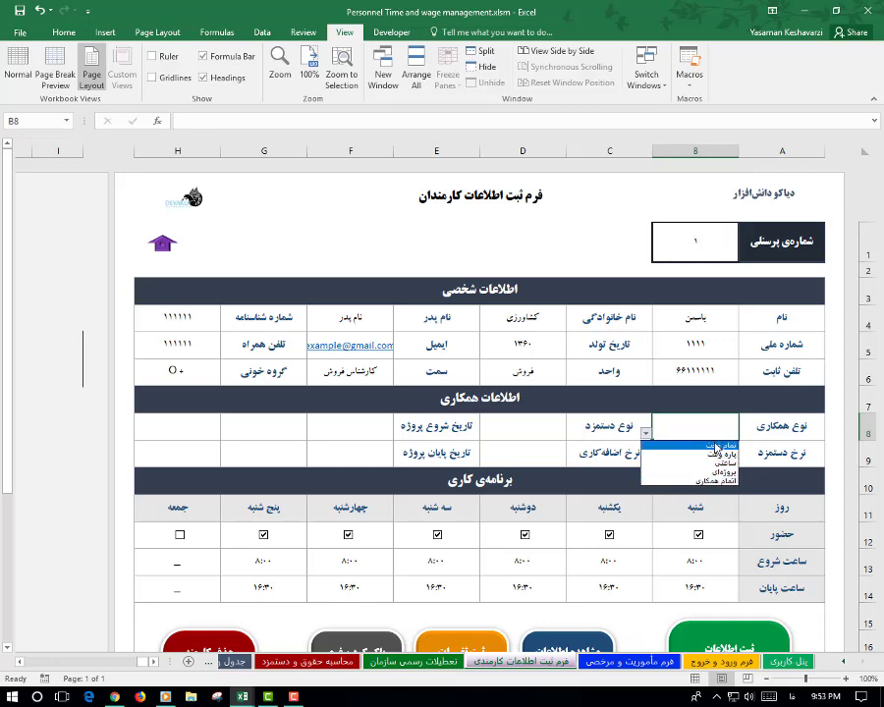
{"action": "key", "text": "Escape"}
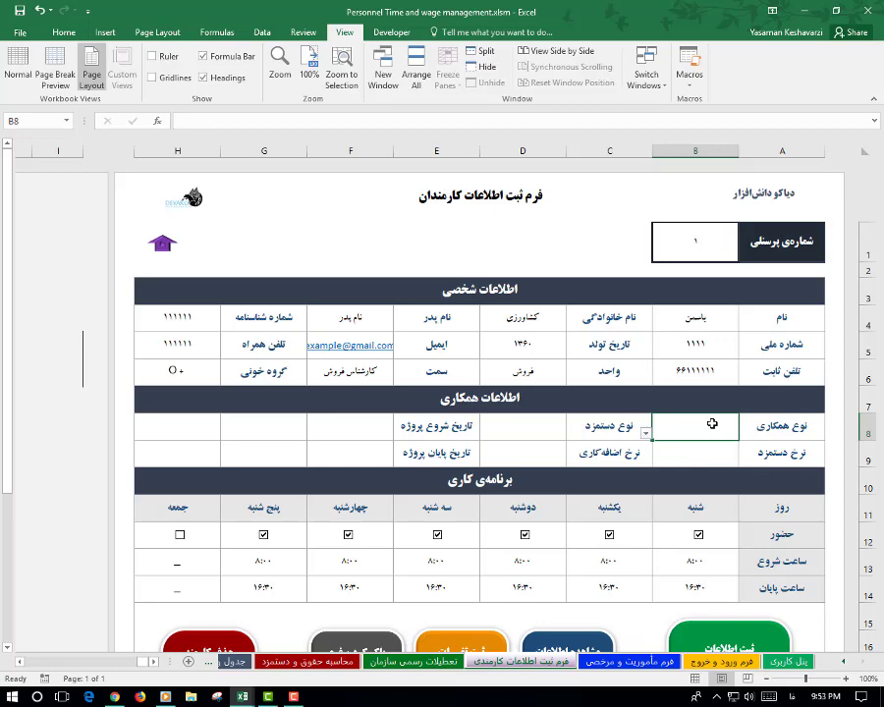
{"action": "type", "text": "پیش"}
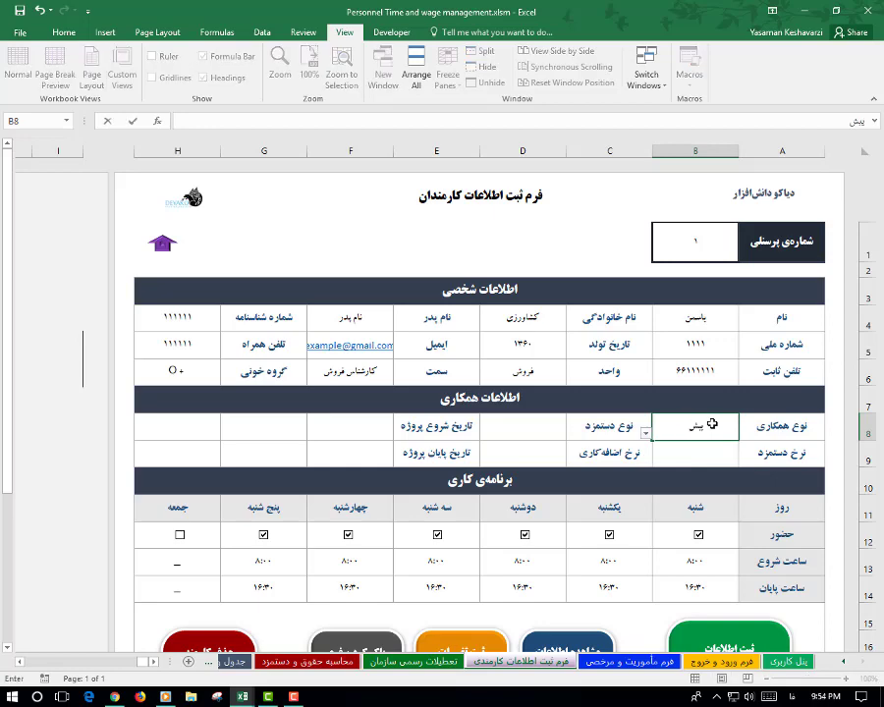
{"action": "key", "text": "Return"}
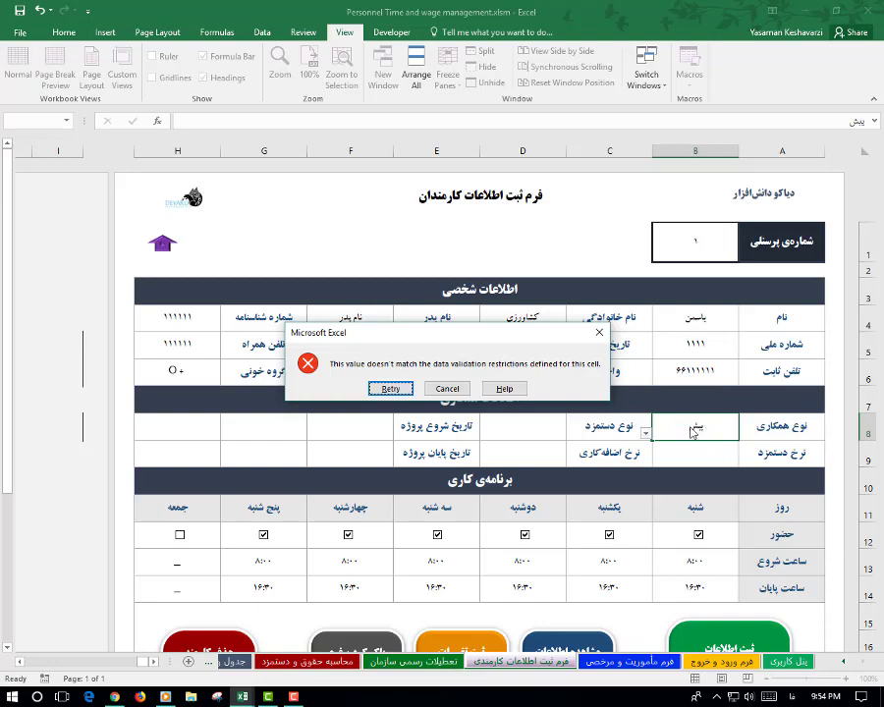
{"action": "left_click", "coordinate": [384, 388]}
{"action": "key", "text": "Return"}
{"action": "left_click", "coordinate": [447, 389]}
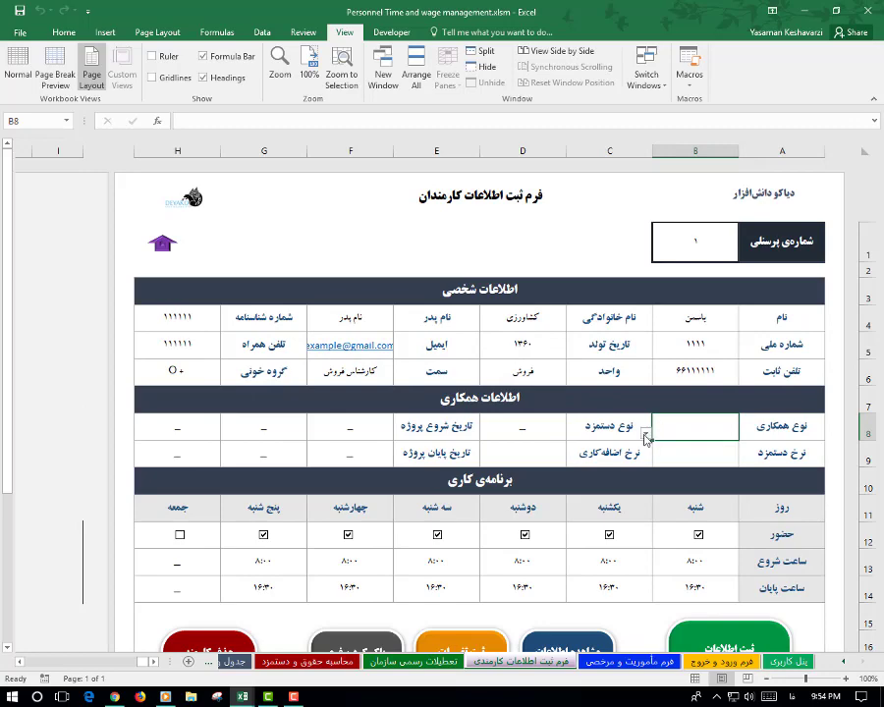
Step: Choose تمام وقت from B8's list and confirm D8 shows ماهیانه
{"action": "left_click", "coordinate": [645, 432]}
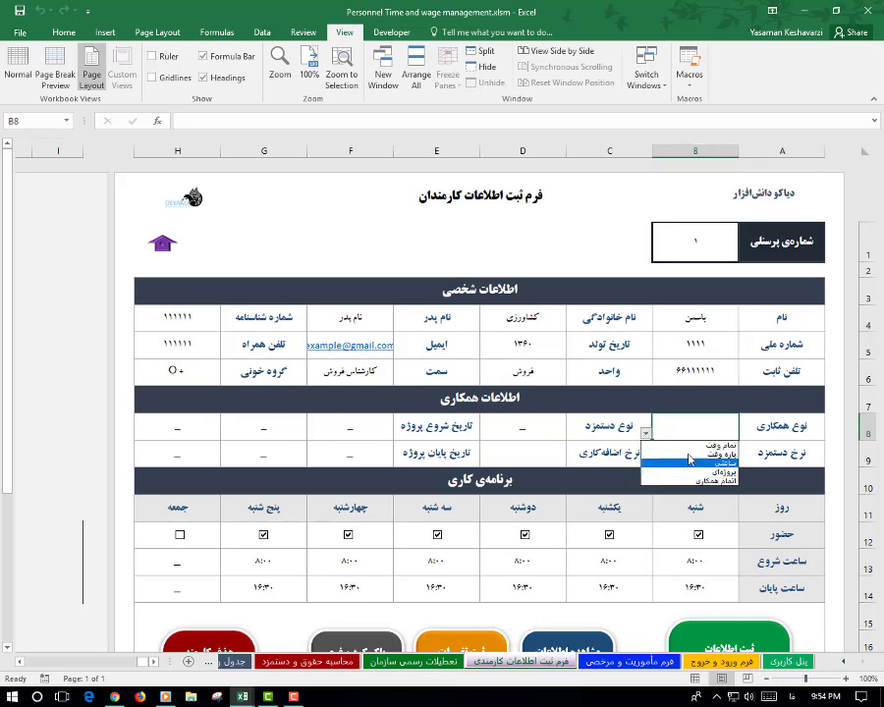
{"action": "left_click", "coordinate": [717, 445]}
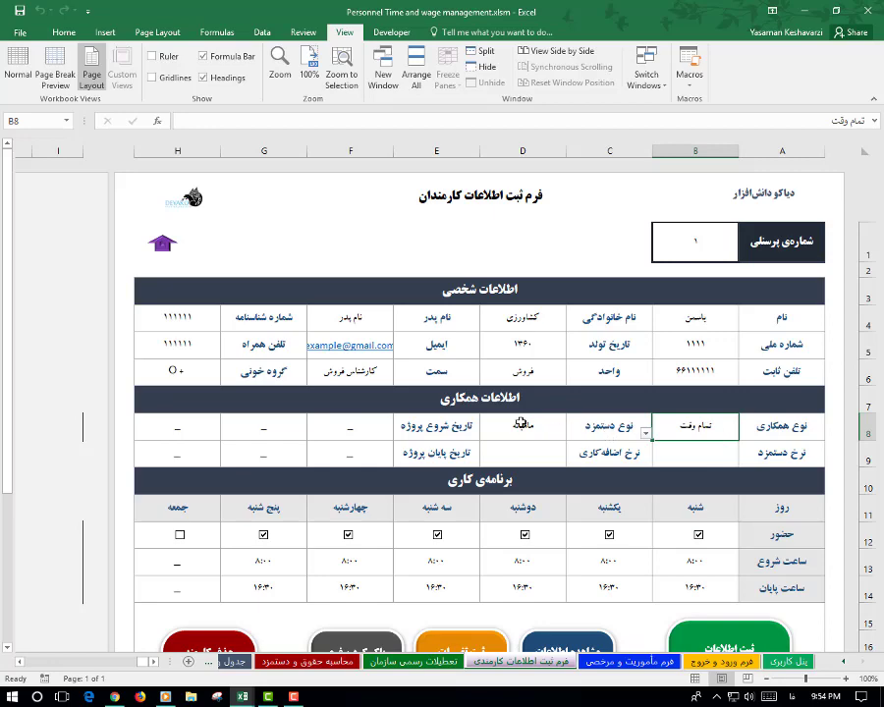
{"action": "left_click", "coordinate": [519, 423]}
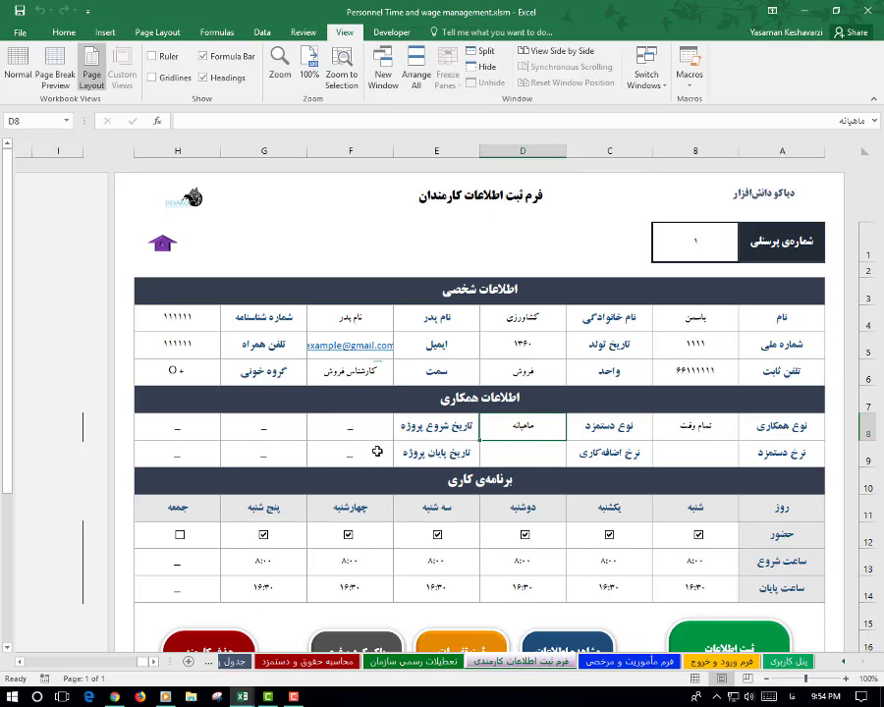
{"action": "left_click", "coordinate": [711, 462]}
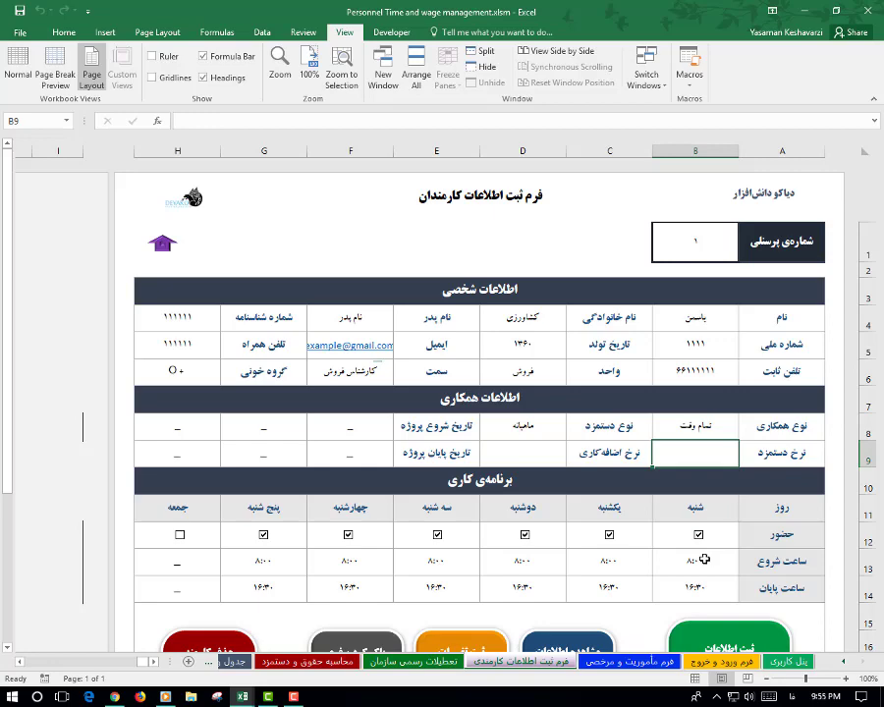
Step: Enter 12000000 as the wage rate in B9 and 20% as the overtime rate in D9
{"action": "type", "text": "12"}
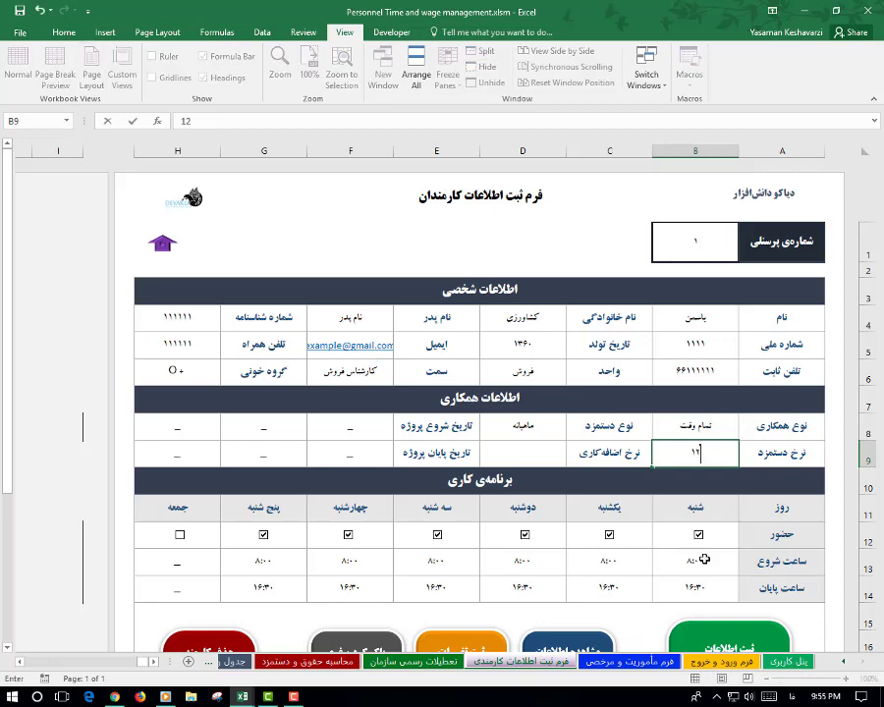
{"action": "type", "text": "0000"}
{"action": "type", "text": "00"}
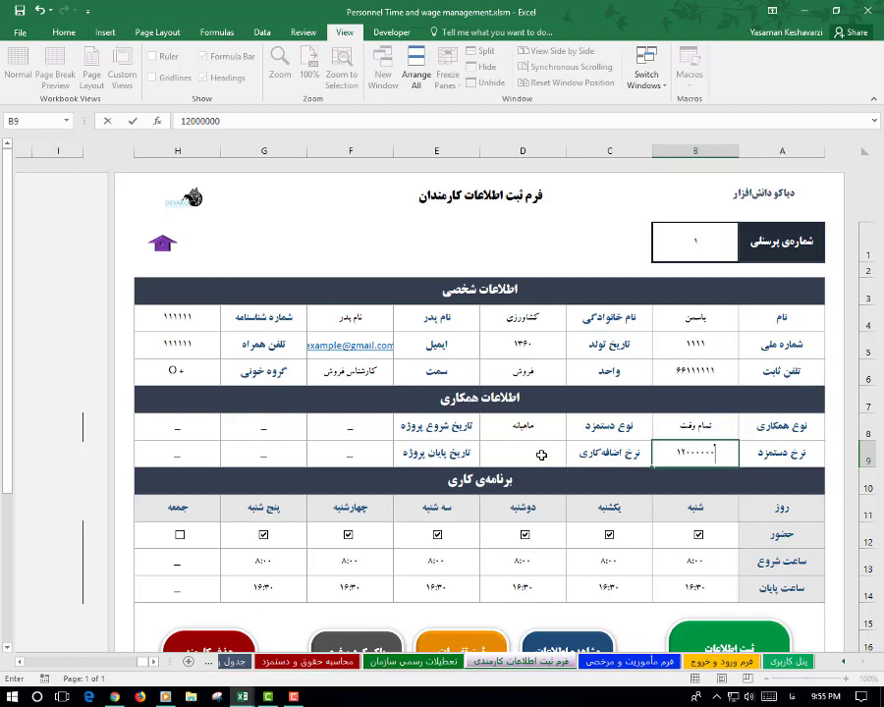
{"action": "left_click", "coordinate": [555, 453]}
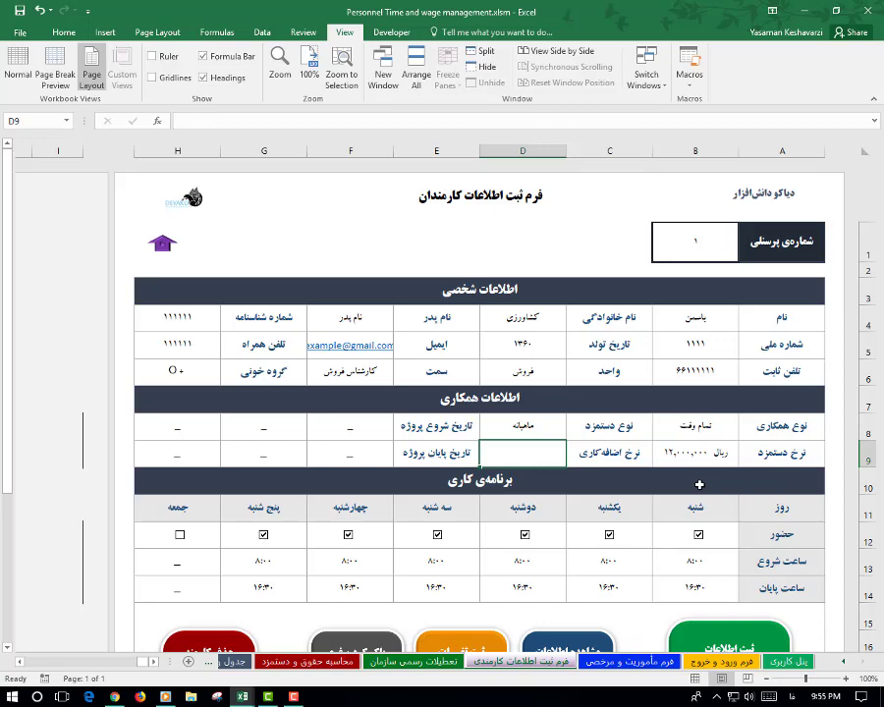
{"action": "type", "text": "2%"}
{"action": "type", "text": "0"}
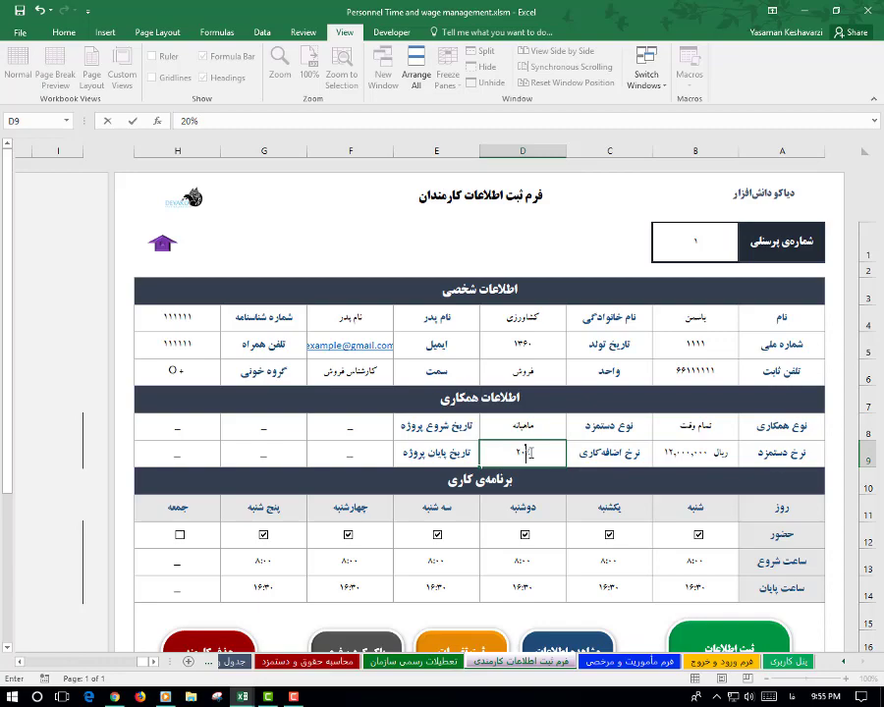
{"action": "key", "text": "Right"}
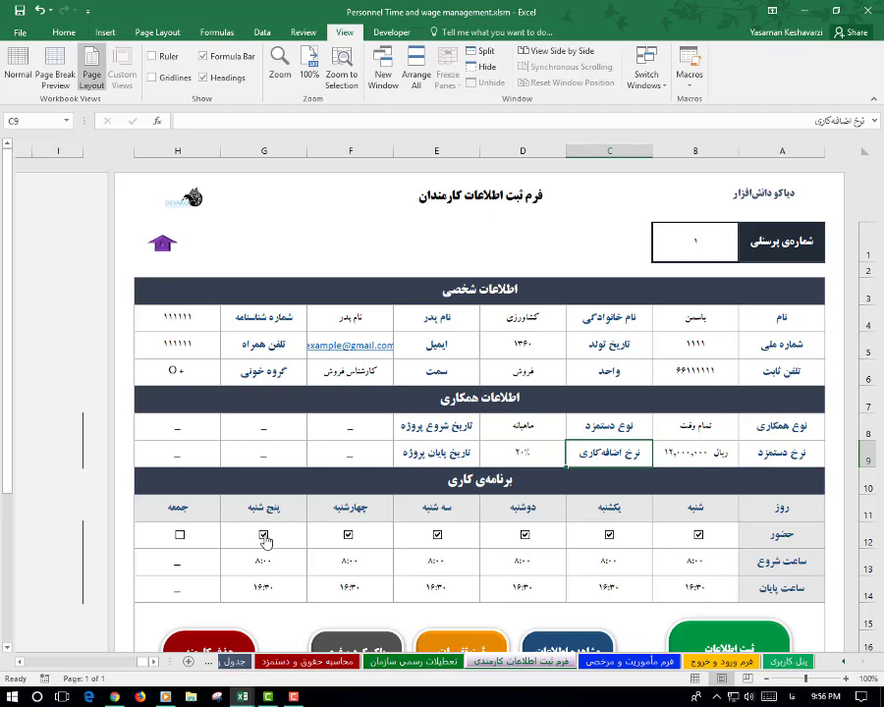
Step: Untick Thursday's attendance box and clear its start and end times in G13 and G14
{"action": "left_click", "coordinate": [264, 538]}
{"action": "left_click", "coordinate": [263, 562]}
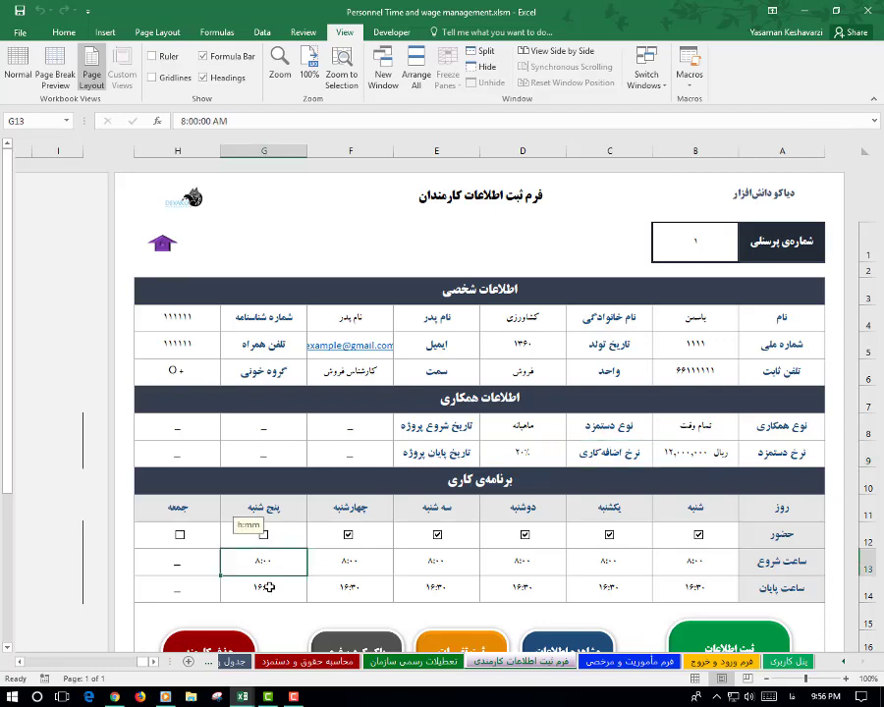
{"action": "left_click", "coordinate": [269, 587]}
{"action": "left_click", "coordinate": [277, 560]}
{"action": "left_click", "coordinate": [271, 582]}
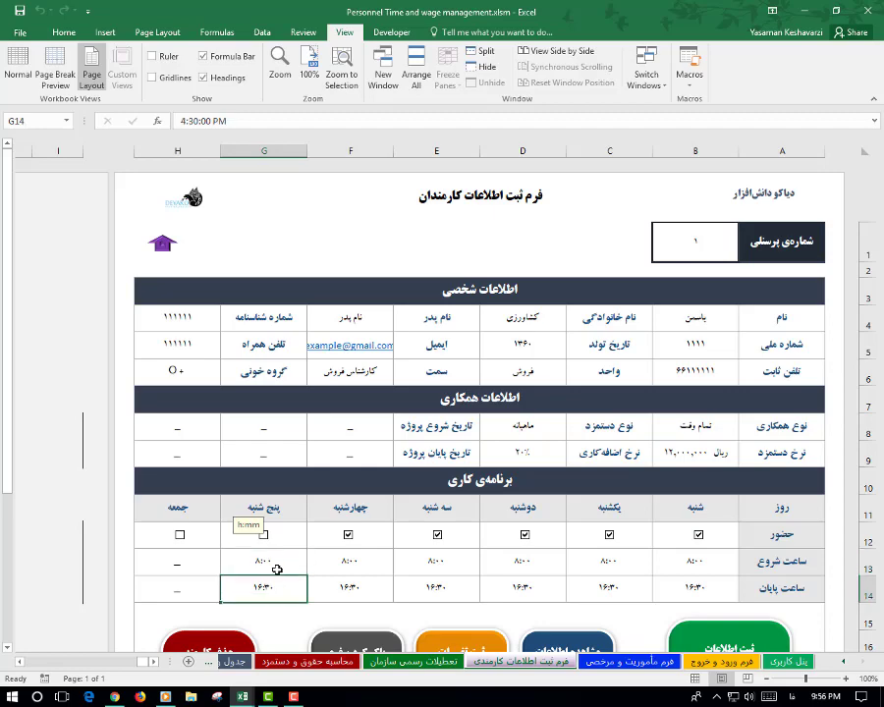
{"action": "left_click", "coordinate": [277, 570]}
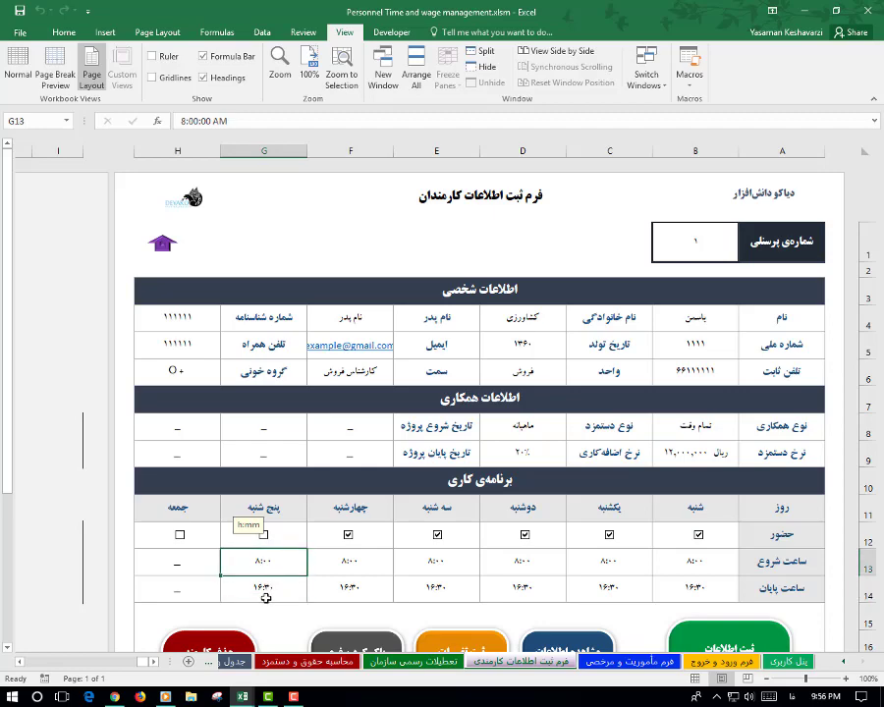
{"action": "key", "text": "Delete"}
{"action": "left_click", "coordinate": [263, 589]}
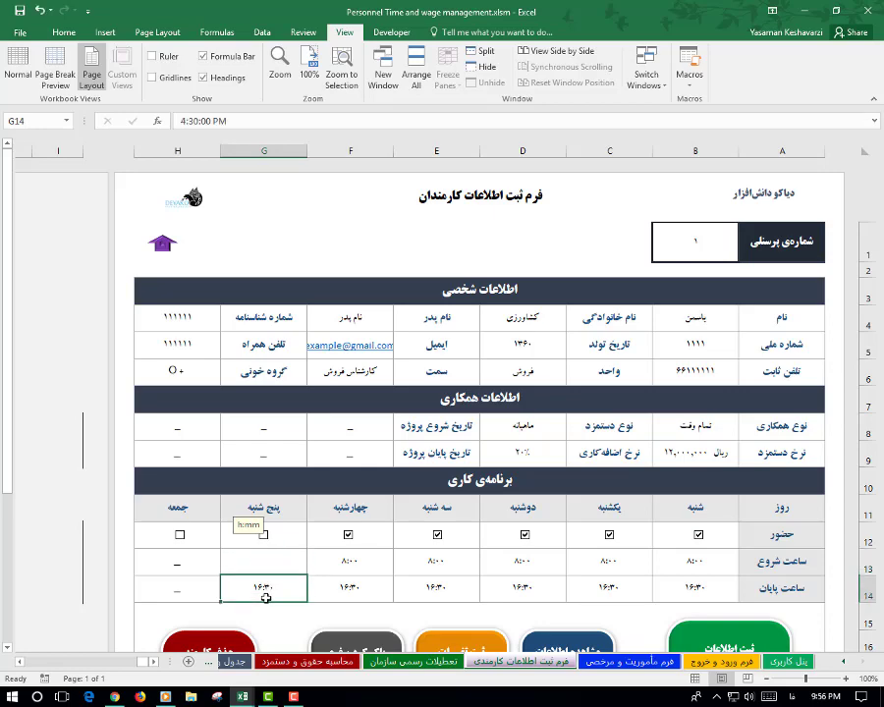
{"action": "key", "text": "Delete"}
{"action": "left_click", "coordinate": [357, 567]}
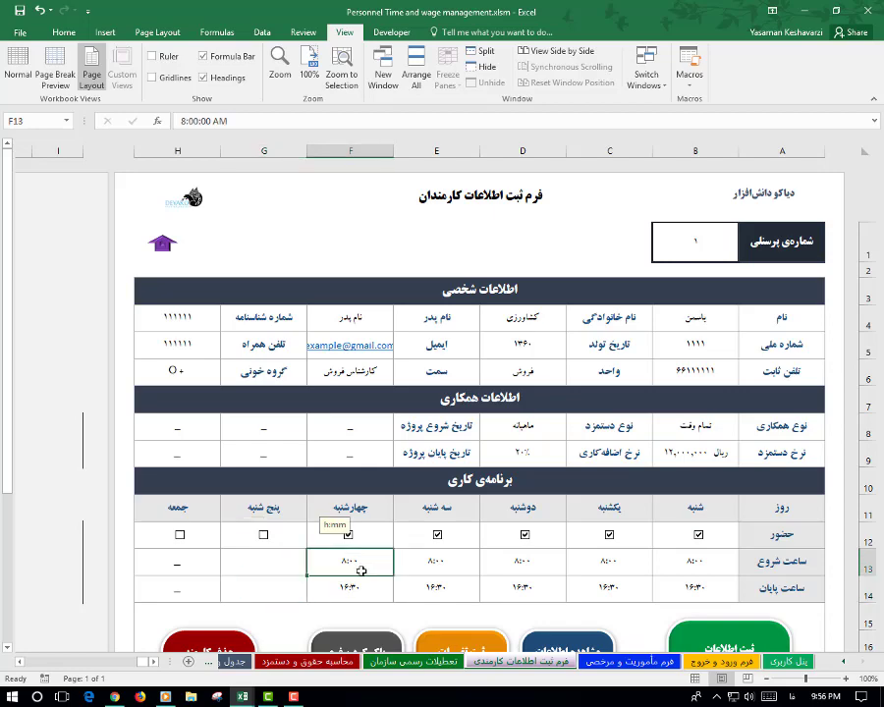
{"action": "left_click", "coordinate": [285, 568]}
Step: Compare Wednesday's and Saturday's start and end times for reference
{"action": "left_click", "coordinate": [282, 588]}
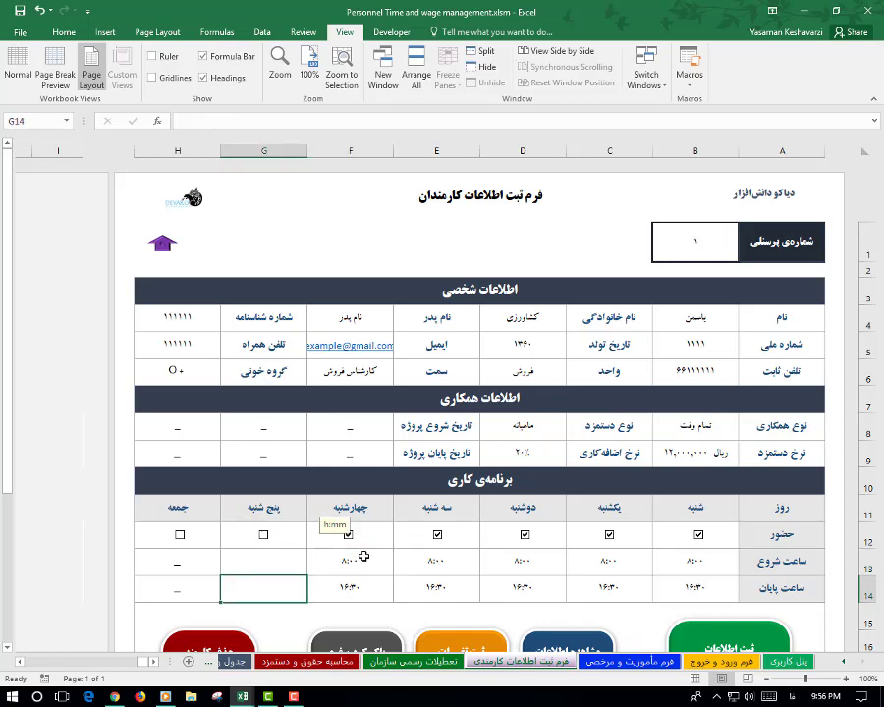
{"action": "left_click", "coordinate": [364, 558]}
{"action": "left_click", "coordinate": [676, 560]}
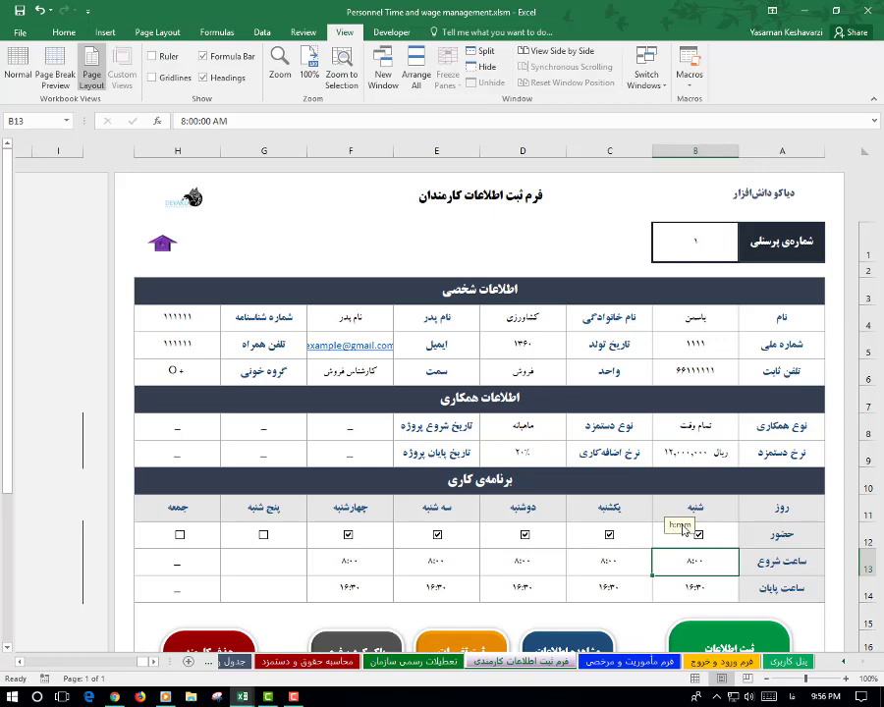
{"action": "left_click", "coordinate": [683, 589]}
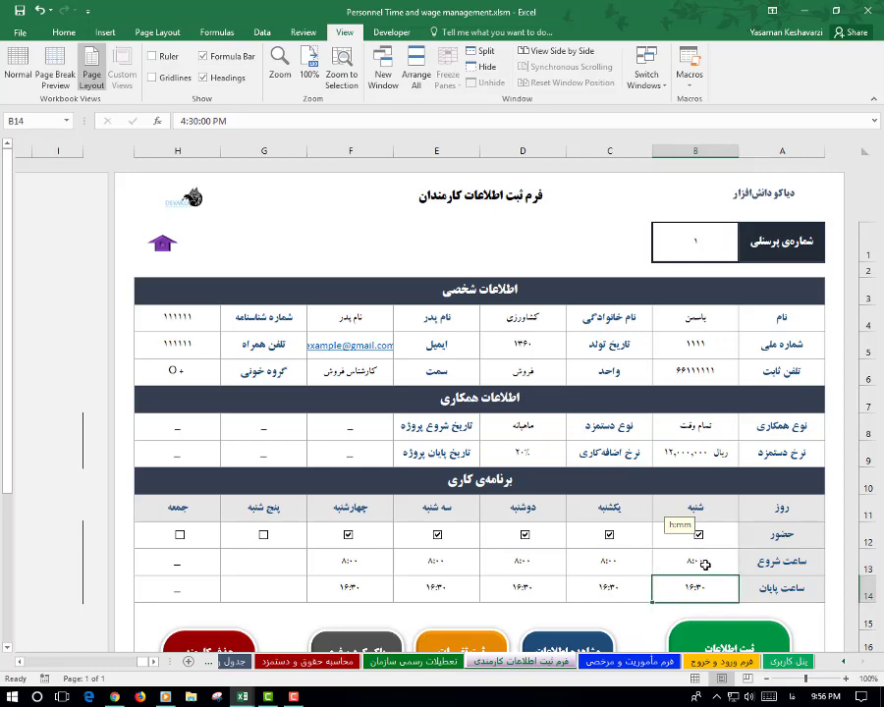
{"action": "left_click", "coordinate": [705, 565]}
{"action": "left_click", "coordinate": [685, 593]}
Step: Set Tuesday's start time to 9:00 in E13 and end time to 16:00 in E14
{"action": "left_click", "coordinate": [435, 566]}
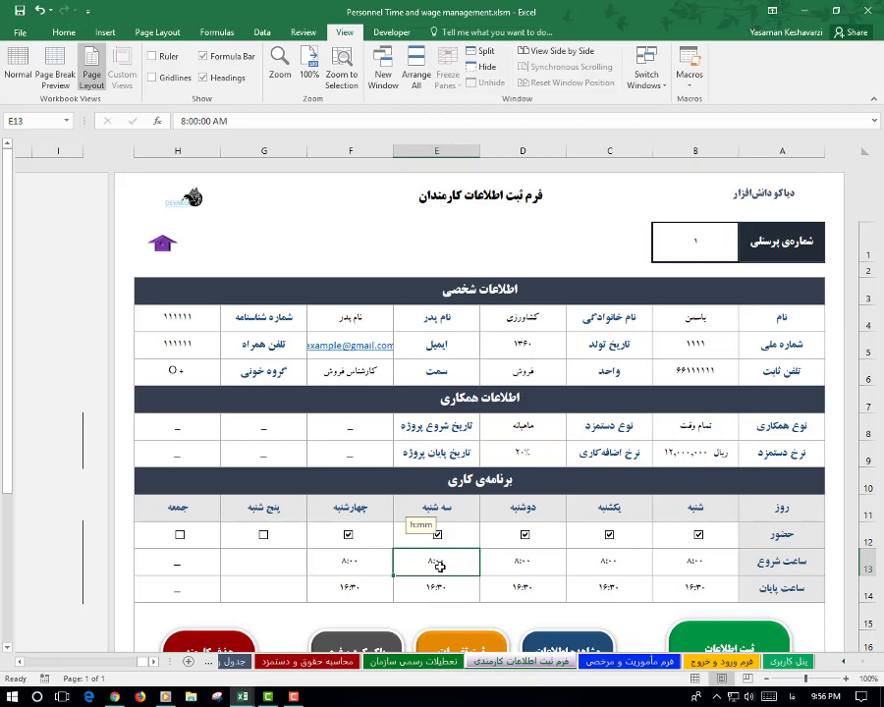
{"action": "type", "text": "9:00"}
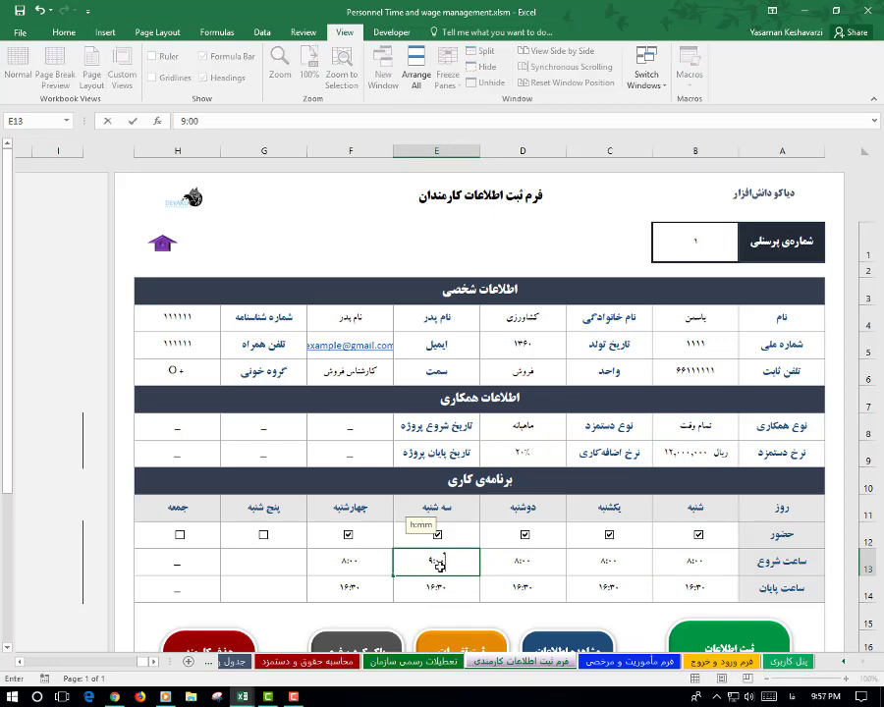
{"action": "key", "text": "Return"}
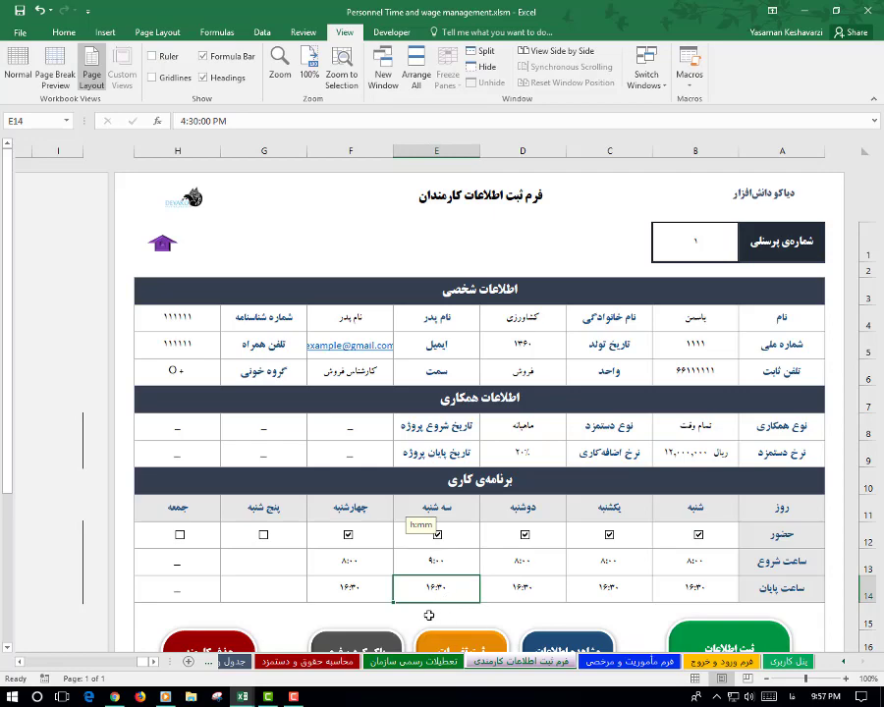
{"action": "type", "text": "16"}
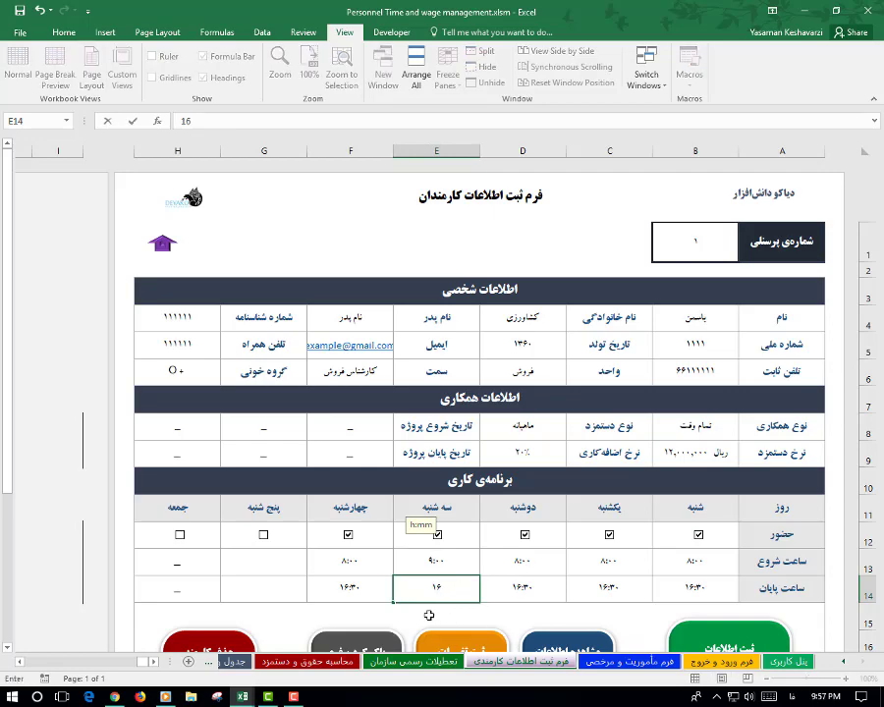
{"action": "type", "text": "00"}
{"action": "left_click", "coordinate": [719, 564]}
{"action": "left_click", "coordinate": [717, 586]}
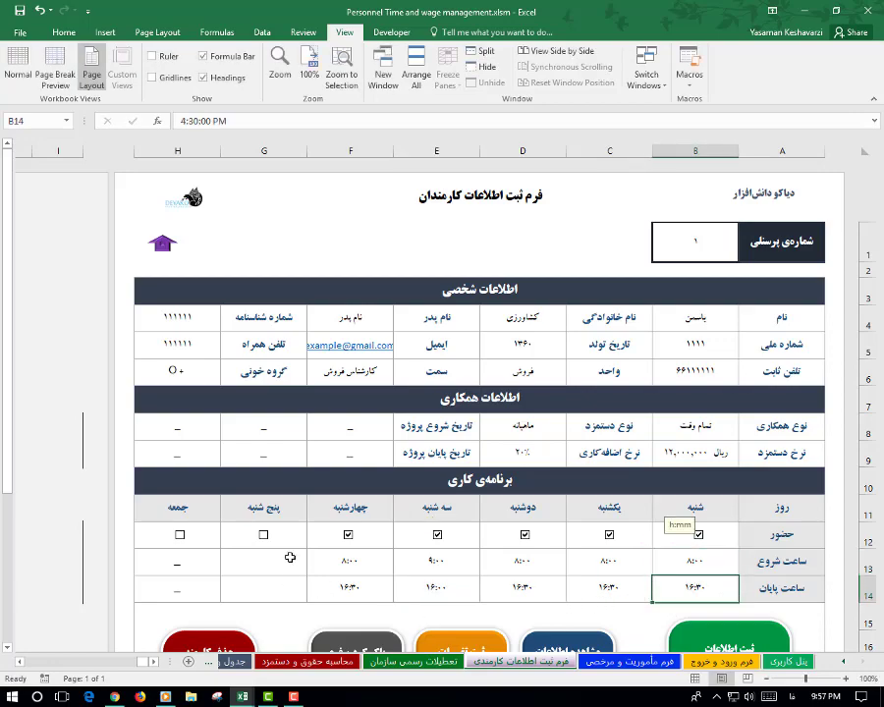
{"action": "scroll", "coordinate": [663, 410], "scroll_direction": "down", "scroll_amount": 2}
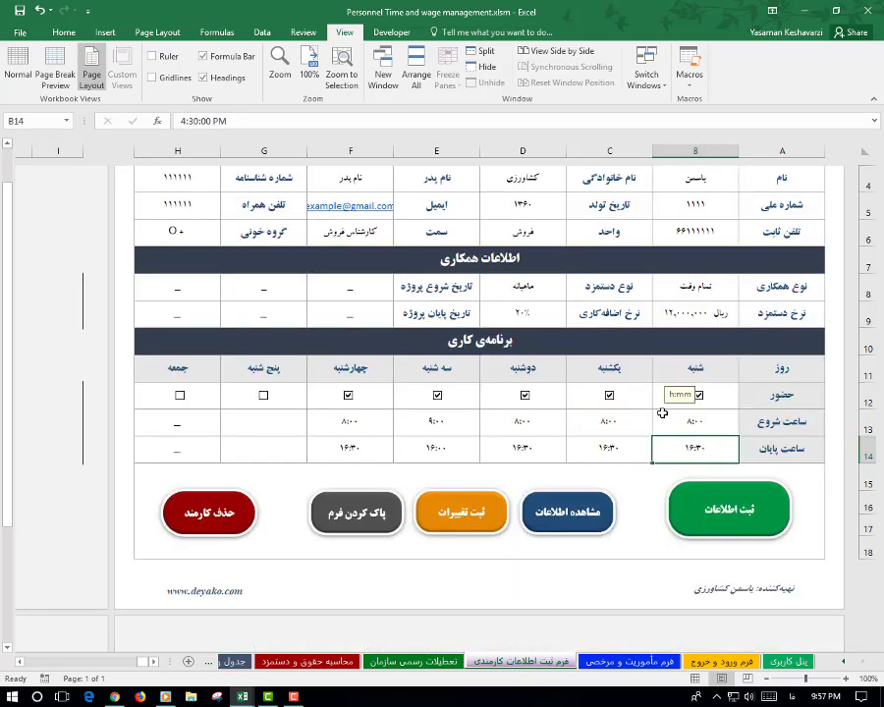
{"action": "scroll", "coordinate": [661, 411], "scroll_direction": "down", "scroll_amount": 1}
{"action": "scroll", "coordinate": [668, 413], "scroll_direction": "up", "scroll_amount": 3}
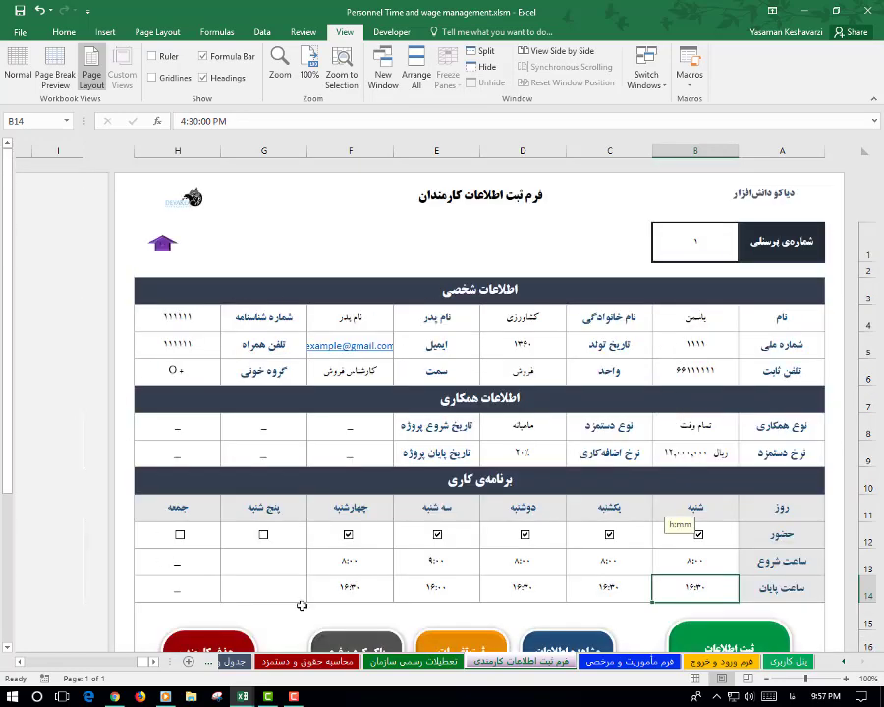
{"action": "scroll", "coordinate": [746, 350], "scroll_direction": "down", "scroll_amount": 2}
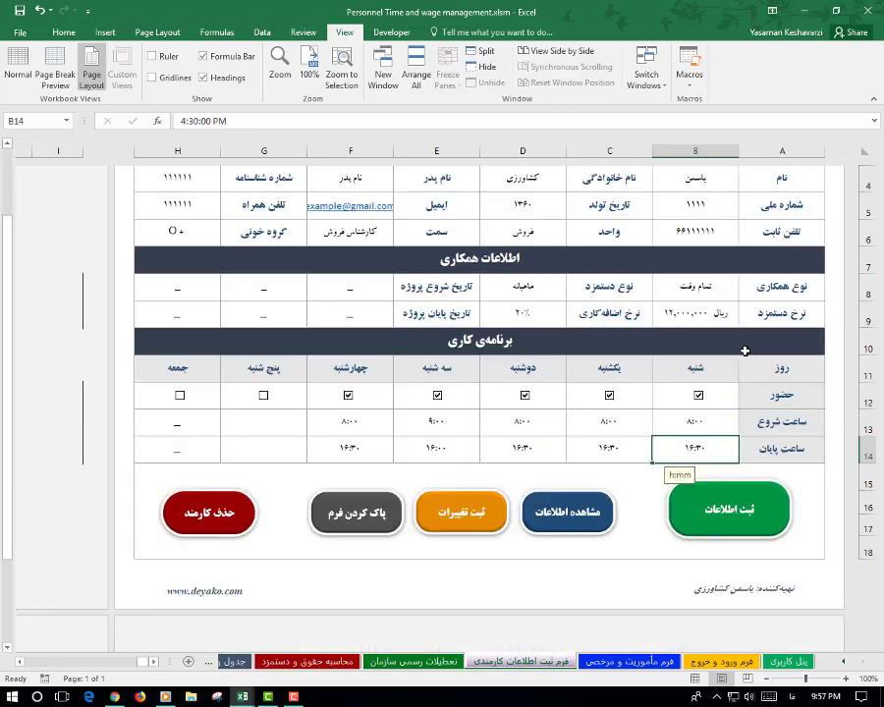
{"action": "left_click", "coordinate": [732, 511]}
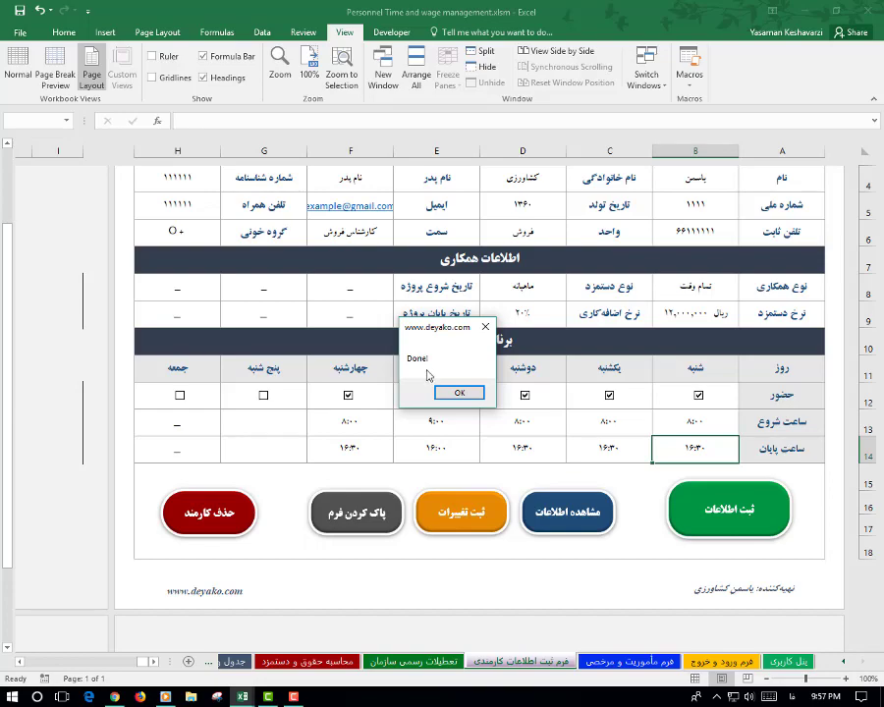
{"action": "left_click", "coordinate": [463, 391]}
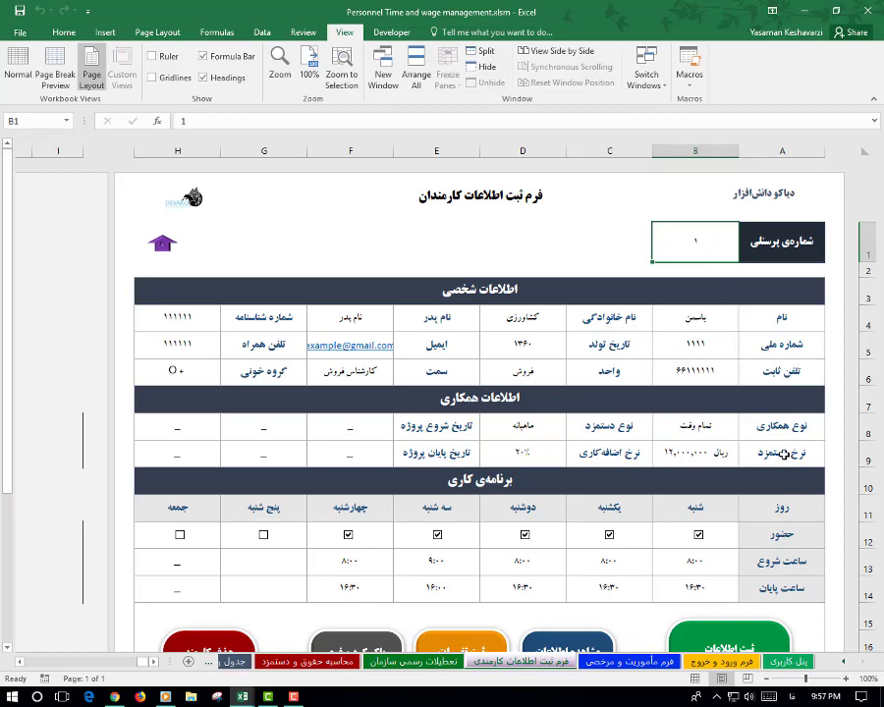
{"action": "scroll", "coordinate": [786, 453], "scroll_direction": "down", "scroll_amount": 3}
{"action": "scroll", "coordinate": [789, 474], "scroll_direction": "up", "scroll_amount": 3}
Step: Go from the user panel to the personnel information table showing employee 1's record in row 2
{"action": "left_click", "coordinate": [163, 245]}
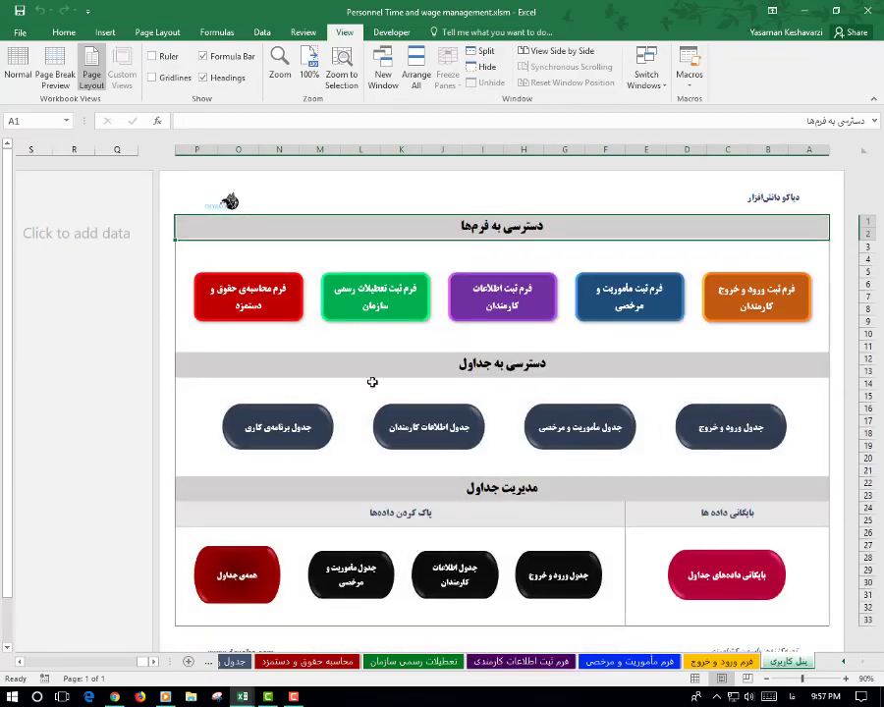
{"action": "left_click", "coordinate": [428, 429]}
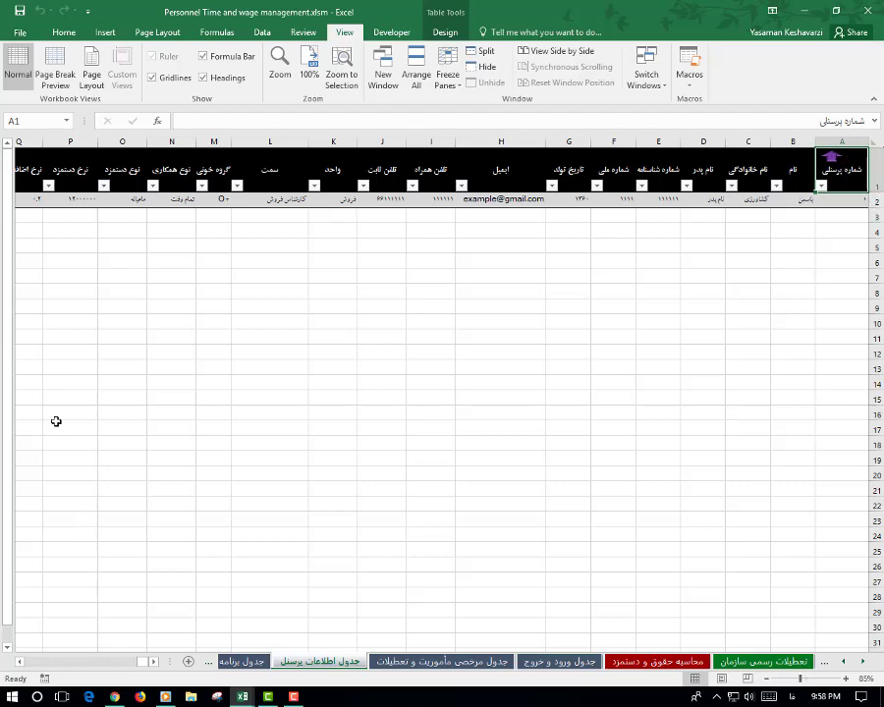
{"action": "left_click", "coordinate": [19, 661]}
{"action": "left_click", "coordinate": [18, 662]}
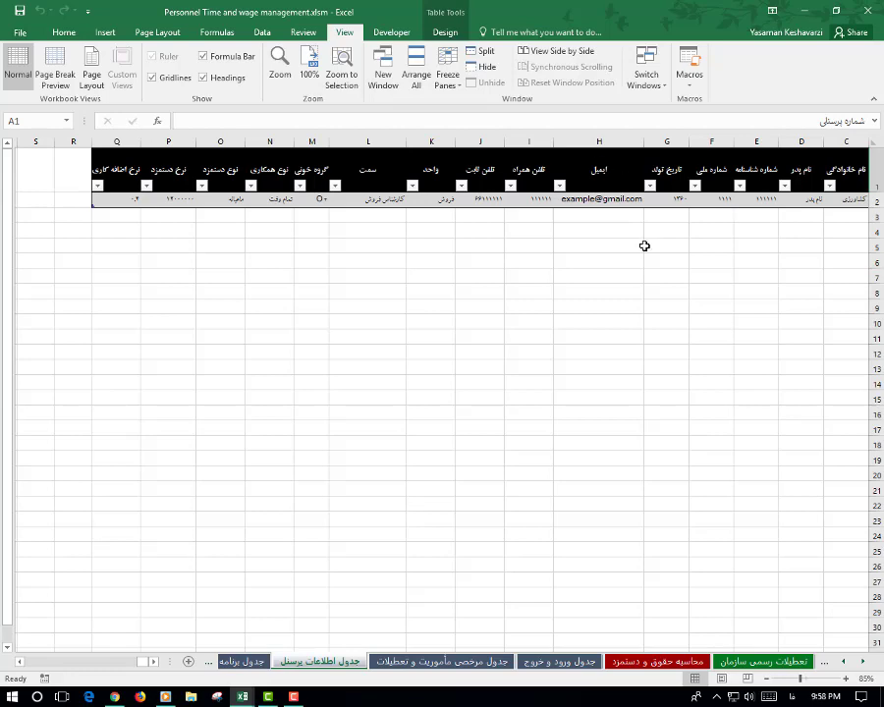
{"action": "left_click", "coordinate": [154, 661]}
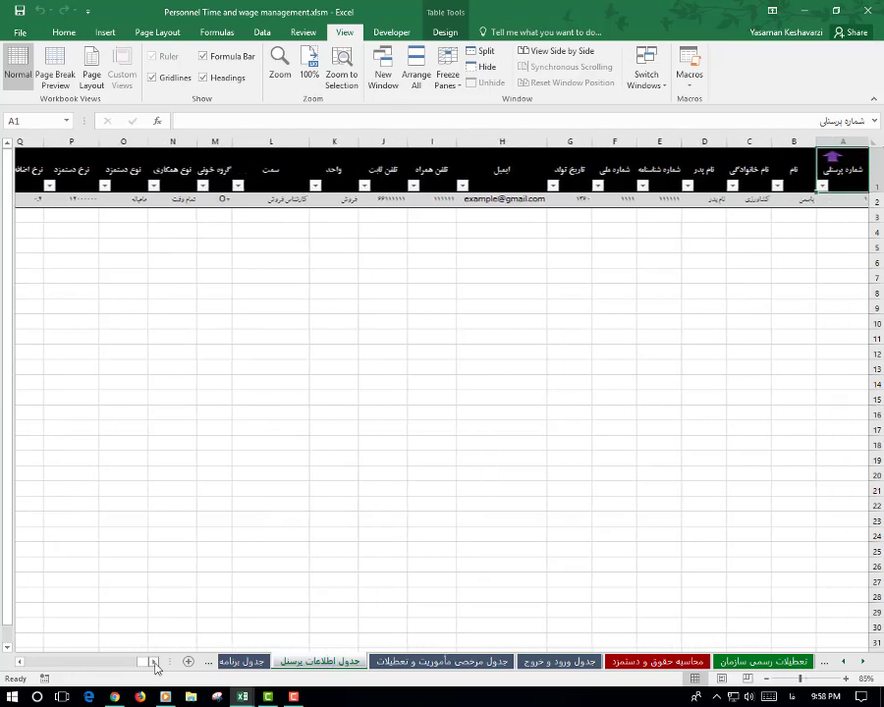
Step: Open the work schedule table and check employee 1's personnel number and Saturday entry/exit times
{"action": "left_click", "coordinate": [845, 149]}
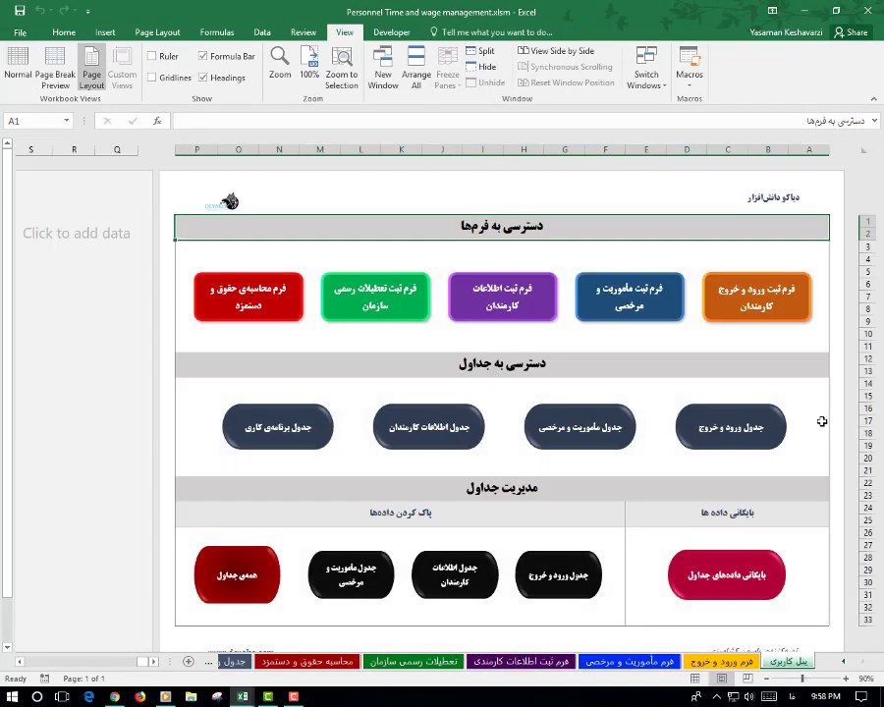
{"action": "left_click", "coordinate": [290, 433]}
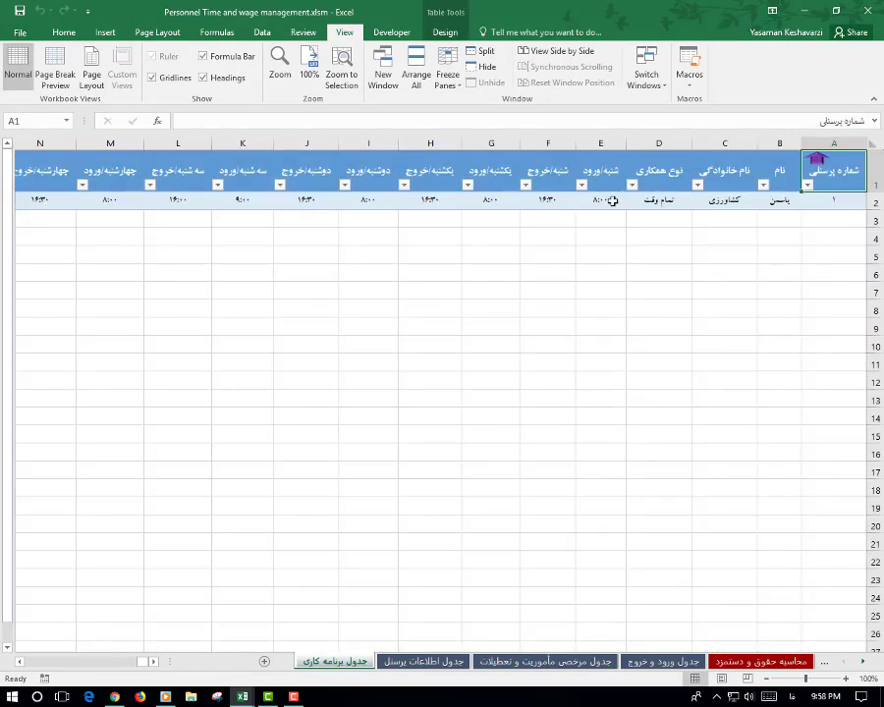
{"action": "left_click", "coordinate": [817, 202]}
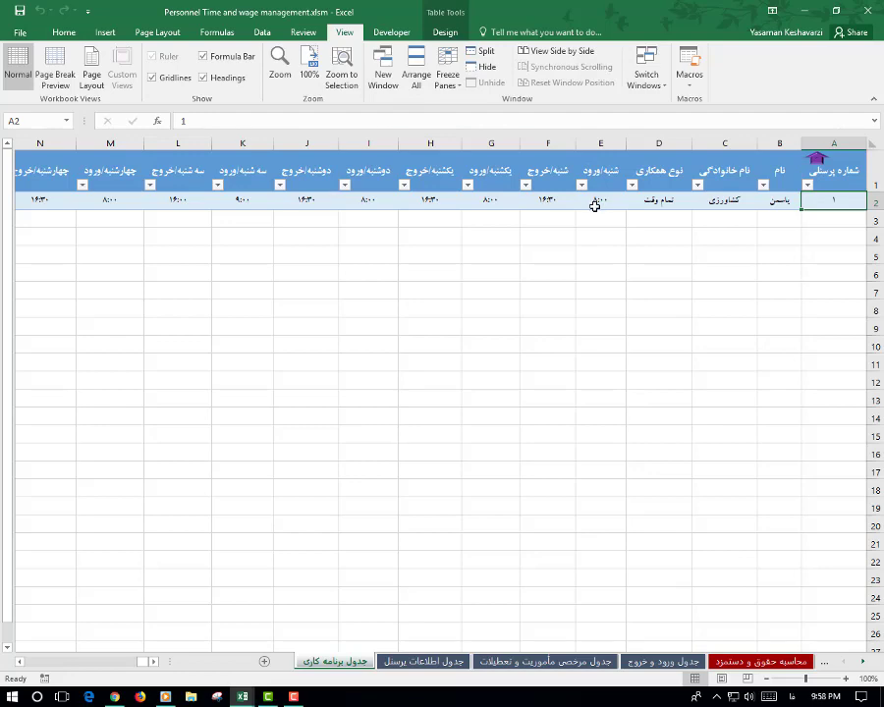
{"action": "left_click", "coordinate": [594, 205]}
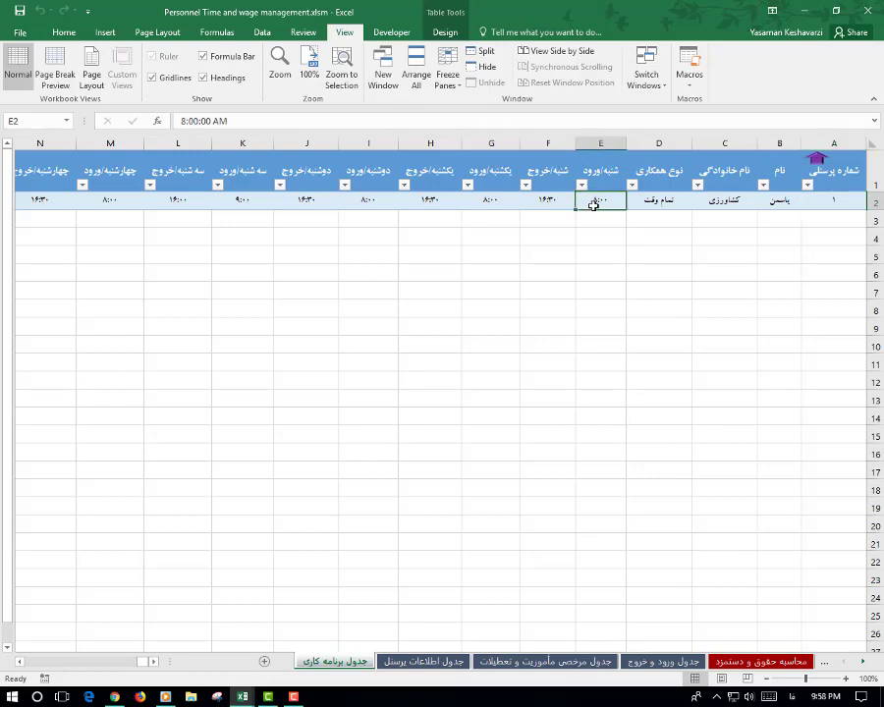
{"action": "left_click", "coordinate": [539, 203]}
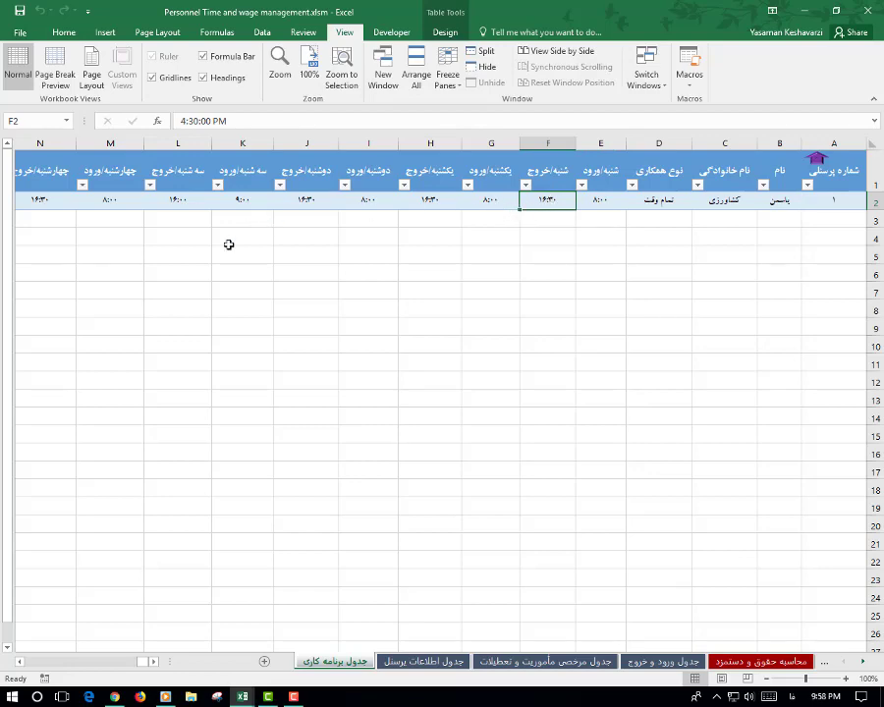
{"action": "left_click", "coordinate": [19, 662]}
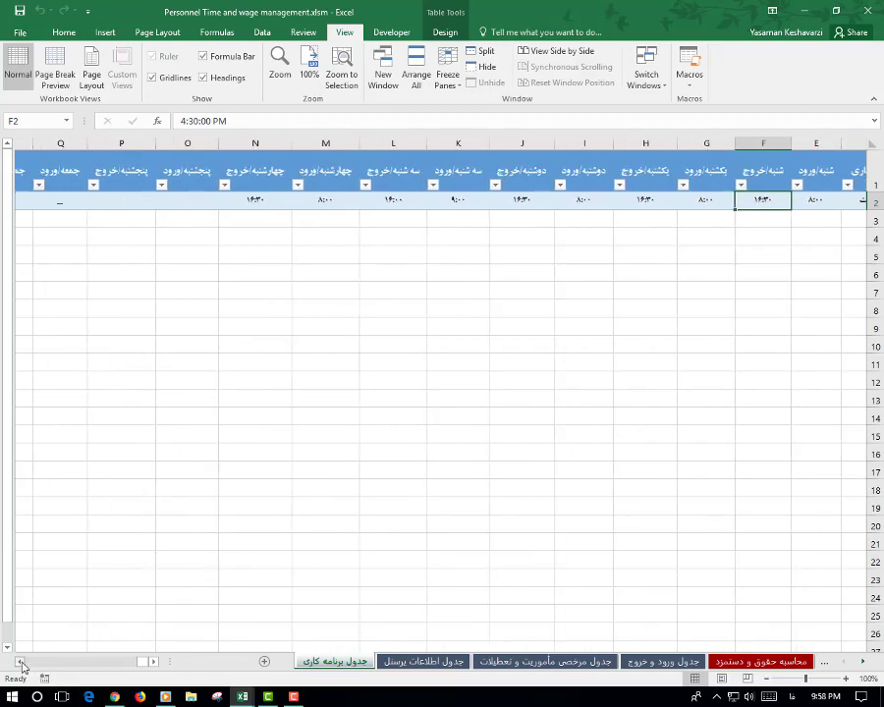
{"action": "left_click", "coordinate": [20, 663]}
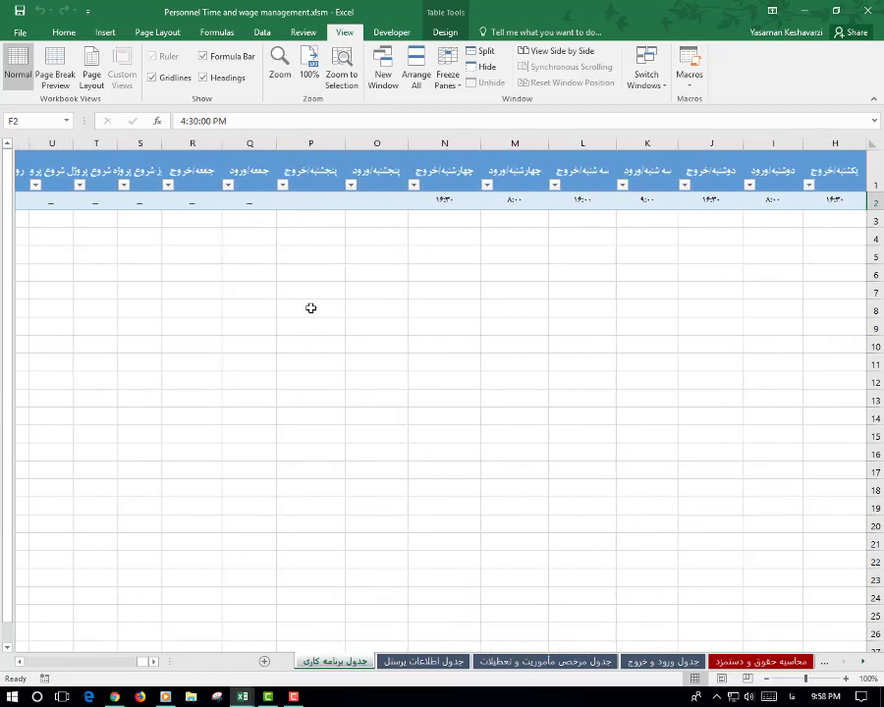
Step: Inspect the Thursday and Friday entry/exit cells O2–R2 and the project start day cell S2
{"action": "left_click", "coordinate": [377, 202]}
{"action": "key", "text": "Tab"}
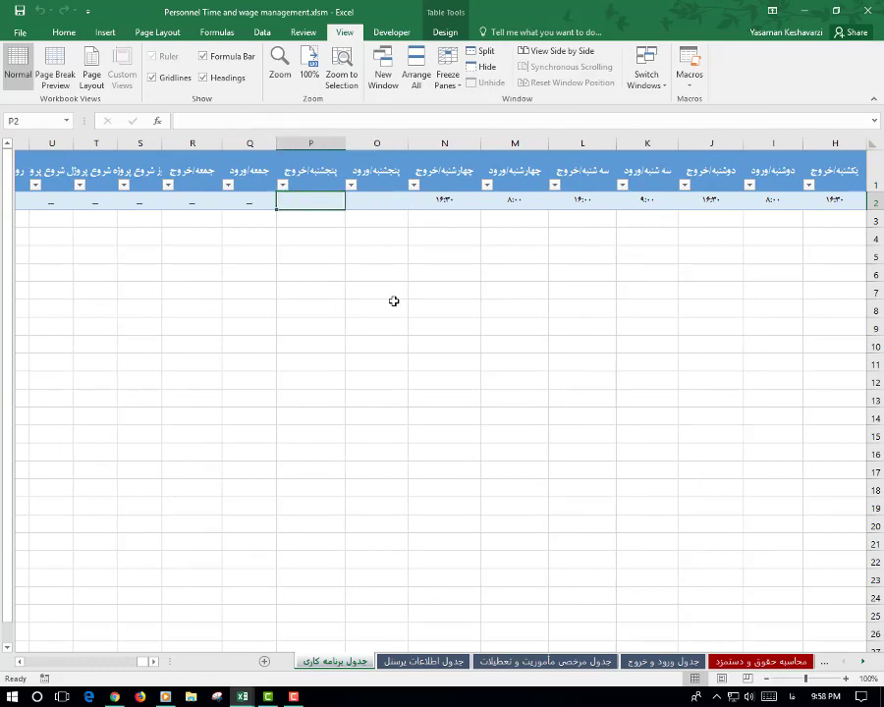
{"action": "left_click", "coordinate": [240, 202]}
{"action": "left_click", "coordinate": [189, 202]}
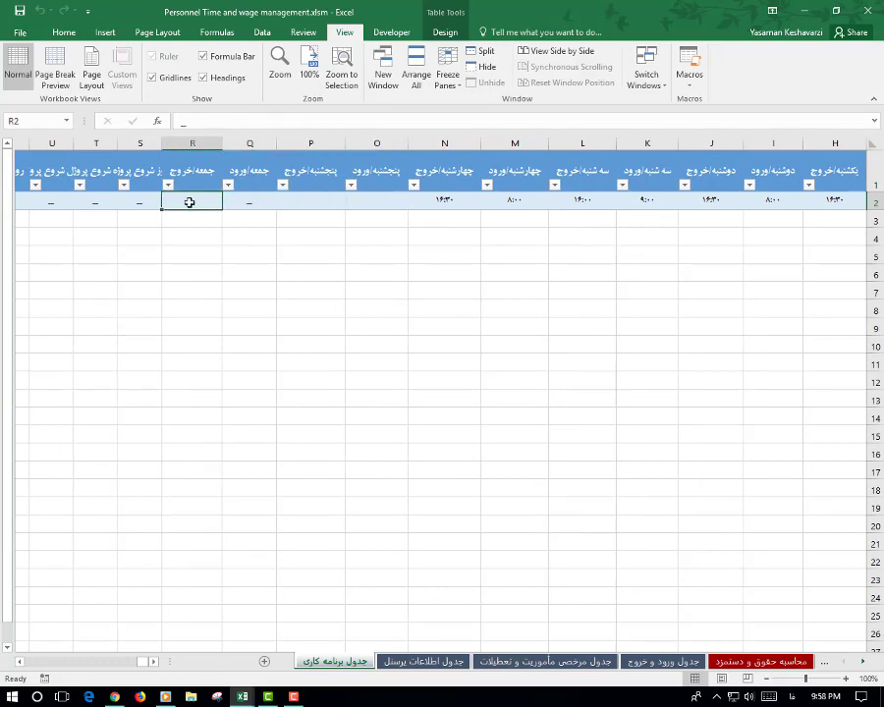
{"action": "left_click", "coordinate": [143, 203]}
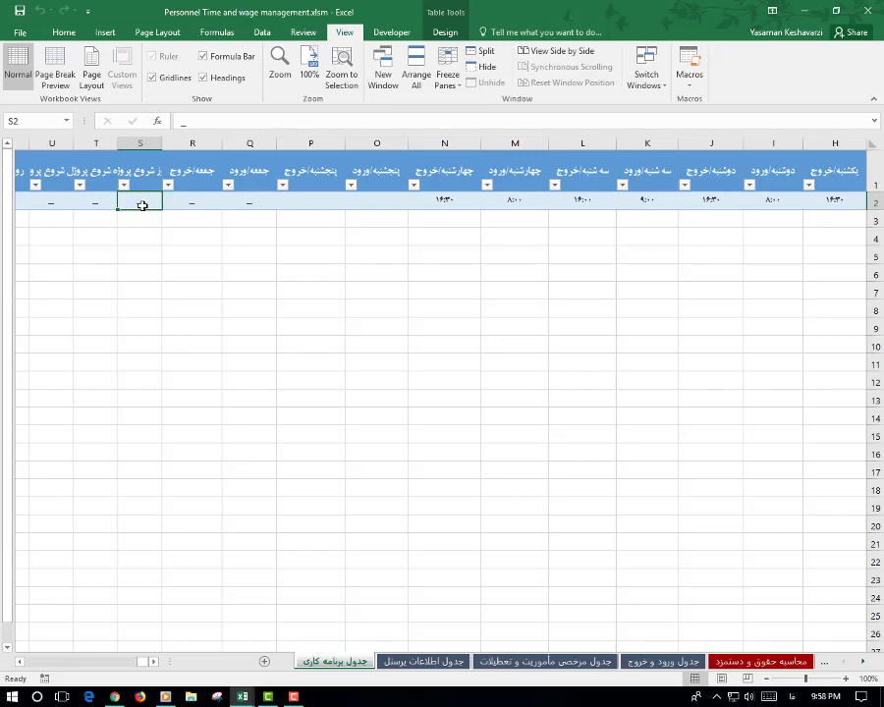
{"action": "left_click", "coordinate": [17, 663]}
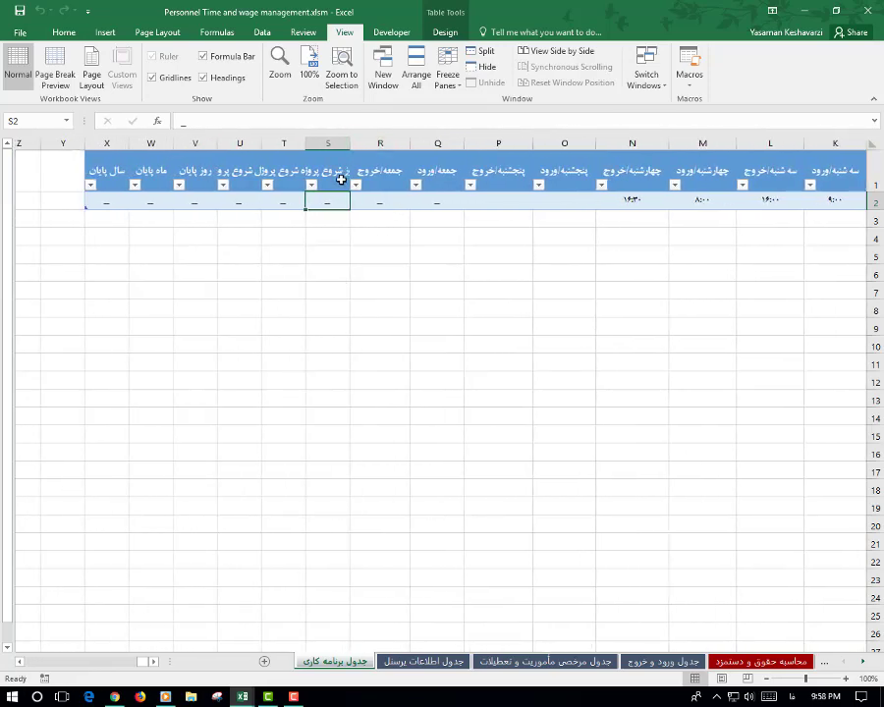
Step: Read the project start and end date headers S1–X1, then go back to the user panel
{"action": "left_click", "coordinate": [340, 177]}
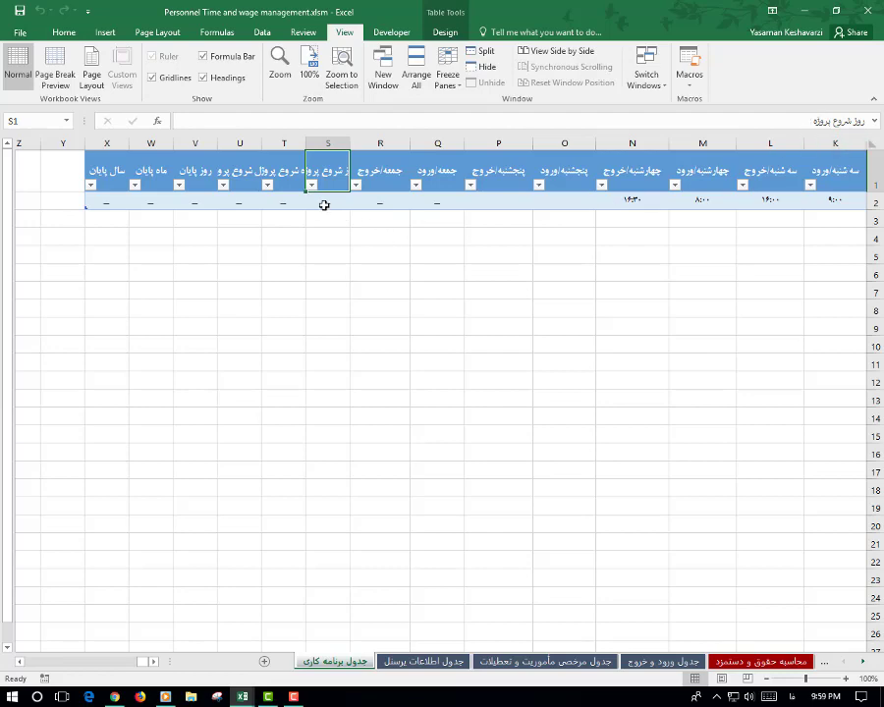
{"action": "left_click", "coordinate": [284, 172]}
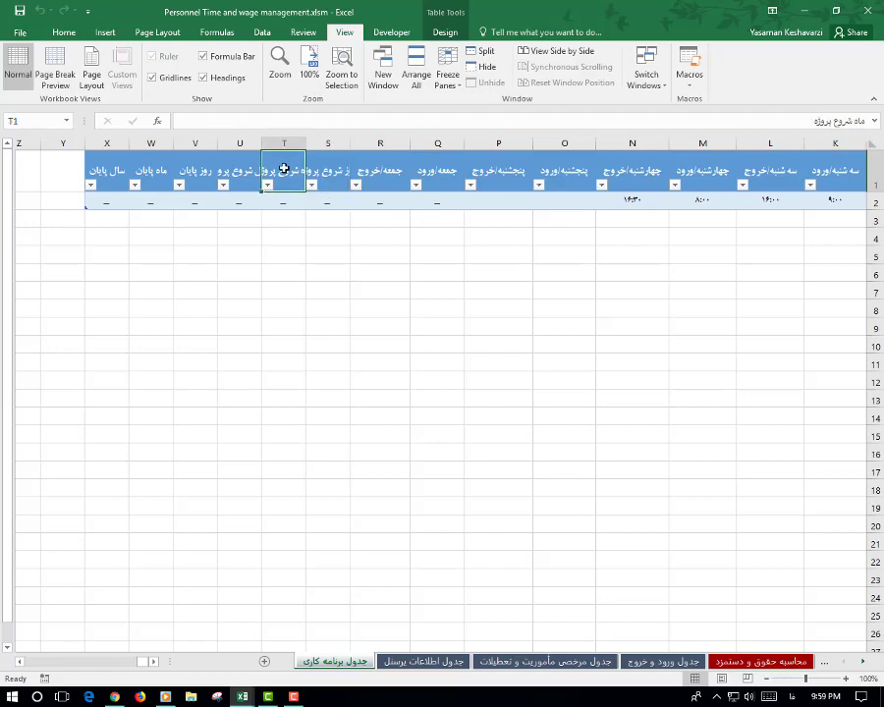
{"action": "left_click", "coordinate": [239, 169]}
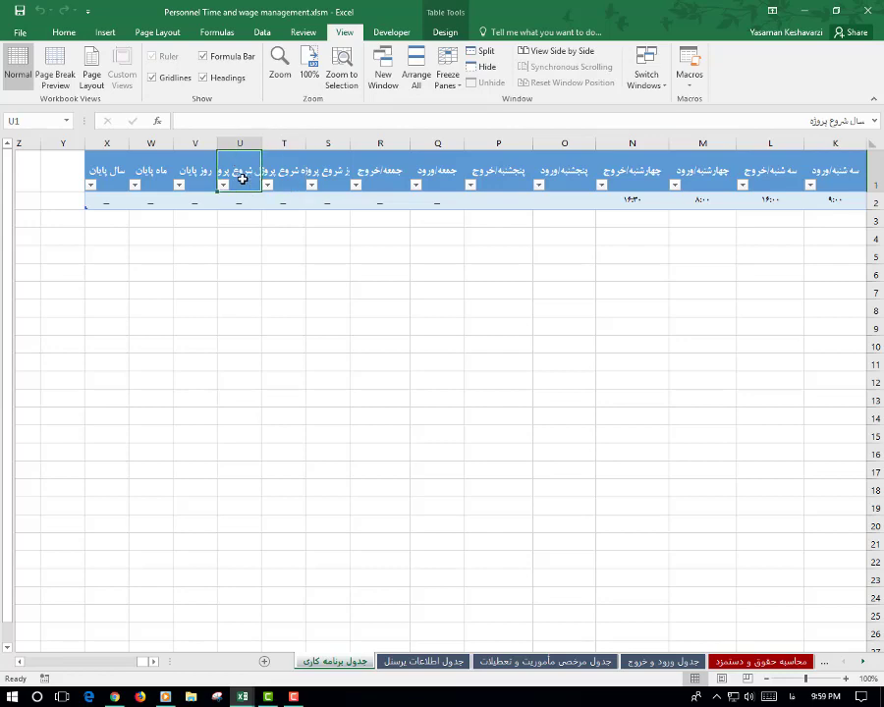
{"action": "left_click", "coordinate": [196, 173]}
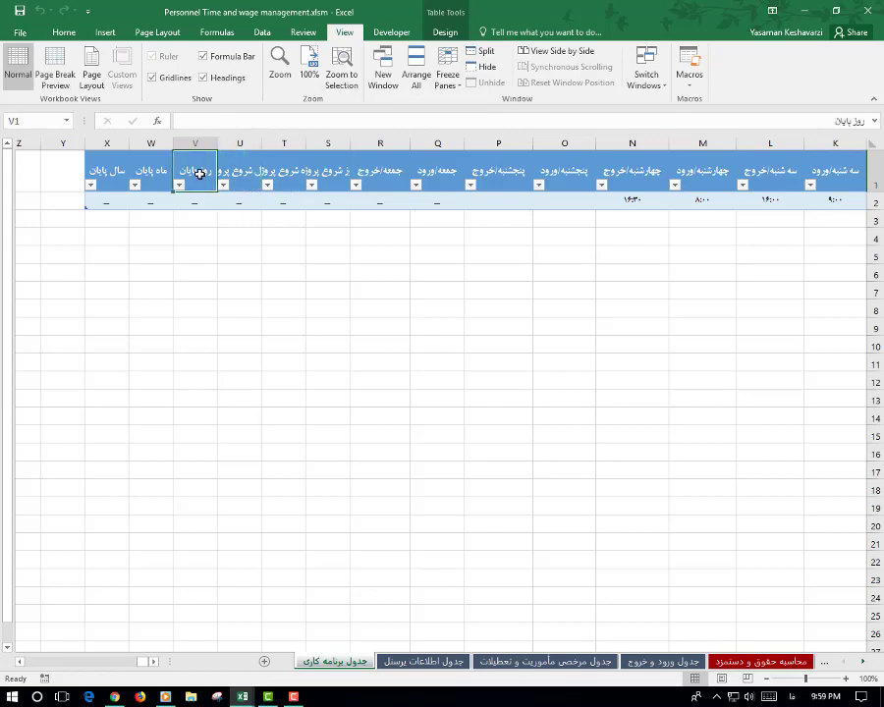
{"action": "left_click", "coordinate": [144, 171]}
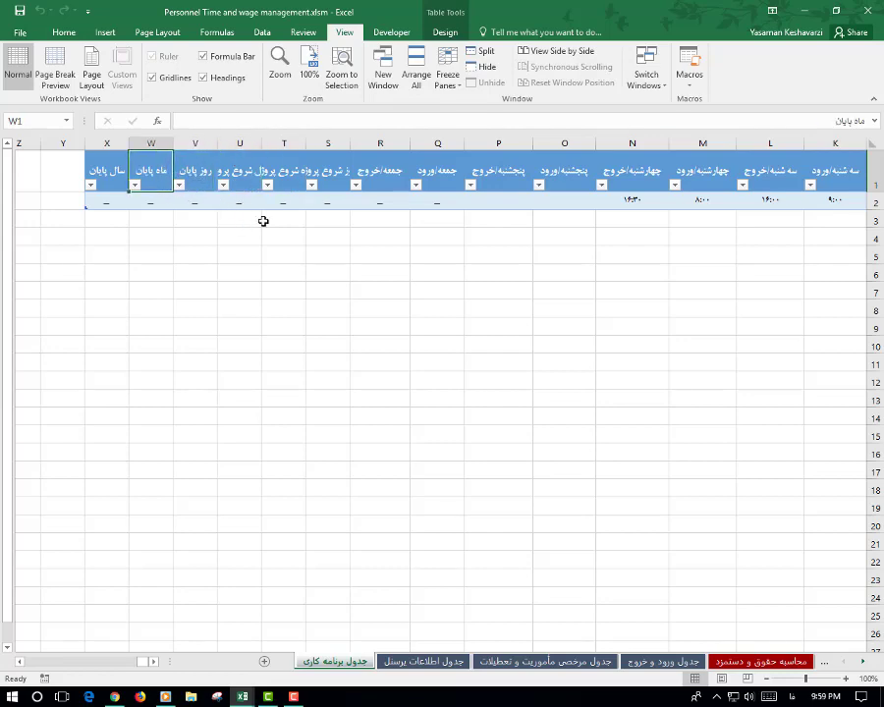
{"action": "left_click", "coordinate": [114, 171]}
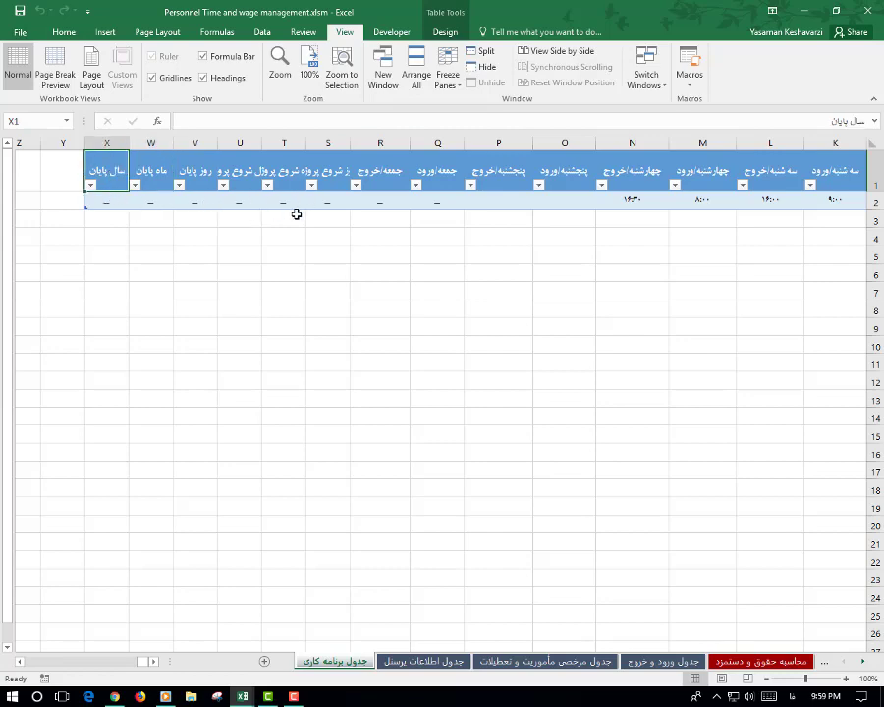
{"action": "left_click", "coordinate": [154, 661]}
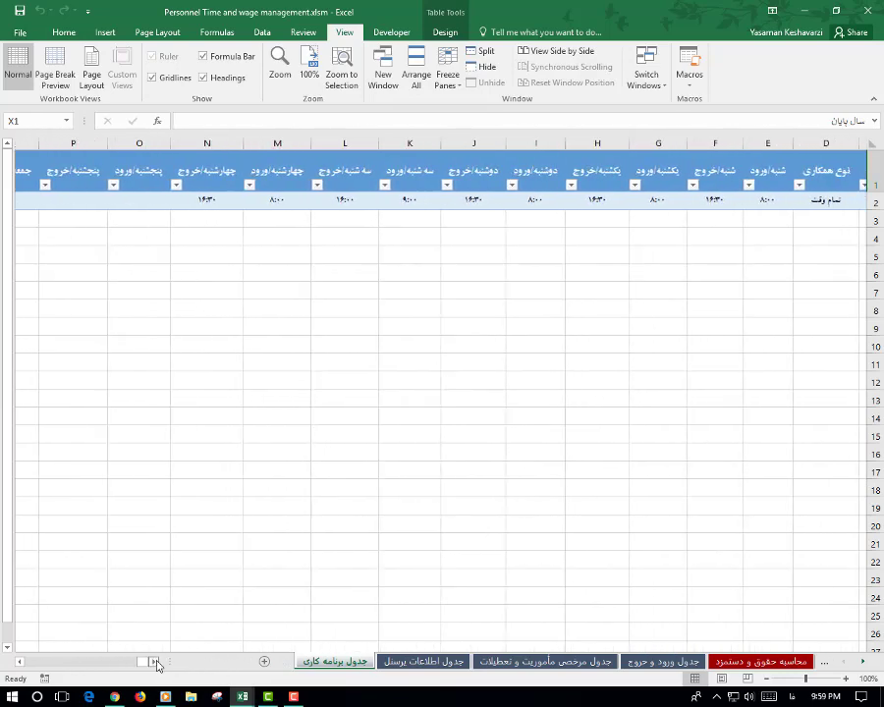
{"action": "left_click", "coordinate": [154, 662]}
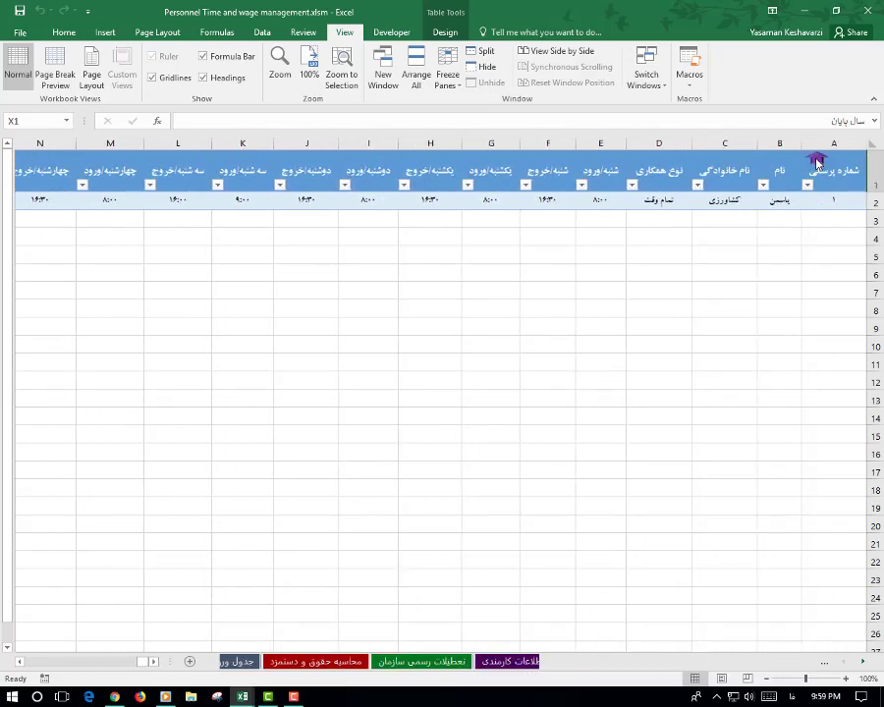
{"action": "left_click", "coordinate": [816, 162]}
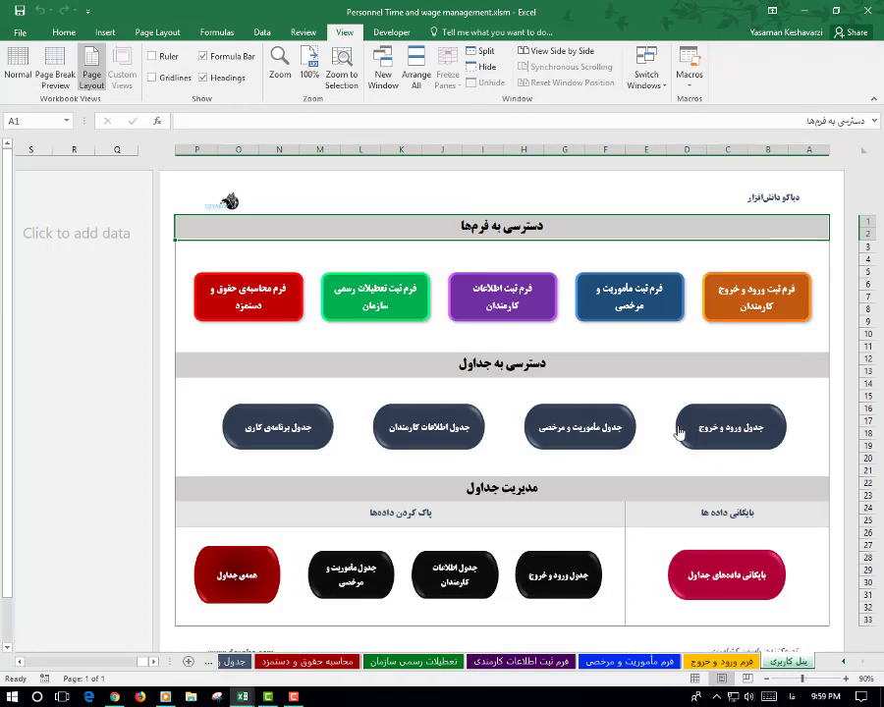
{"action": "left_click", "coordinate": [496, 297]}
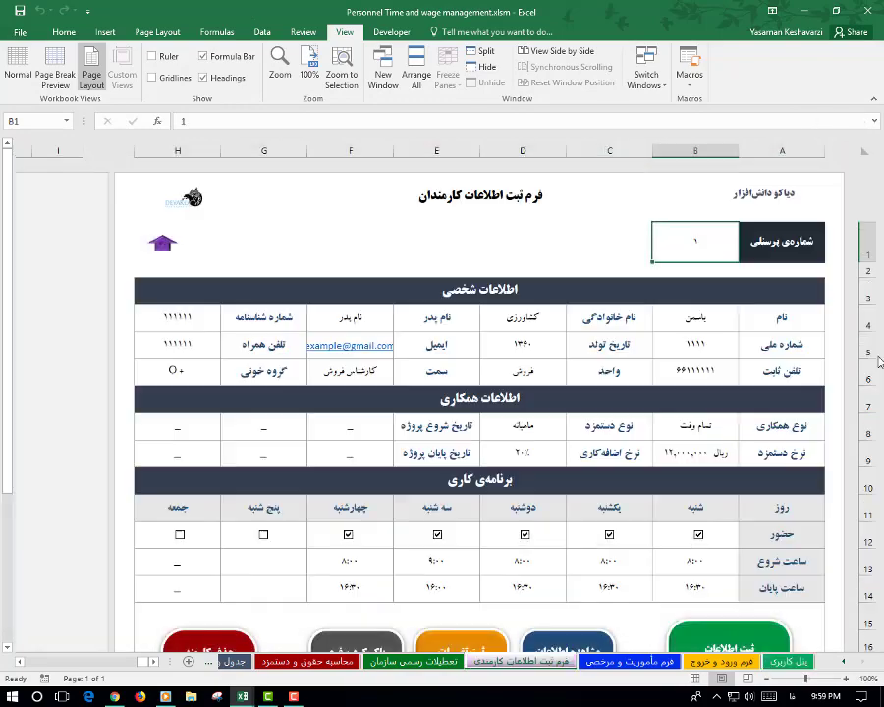
{"action": "scroll", "coordinate": [879, 361], "scroll_direction": "down", "scroll_amount": 2}
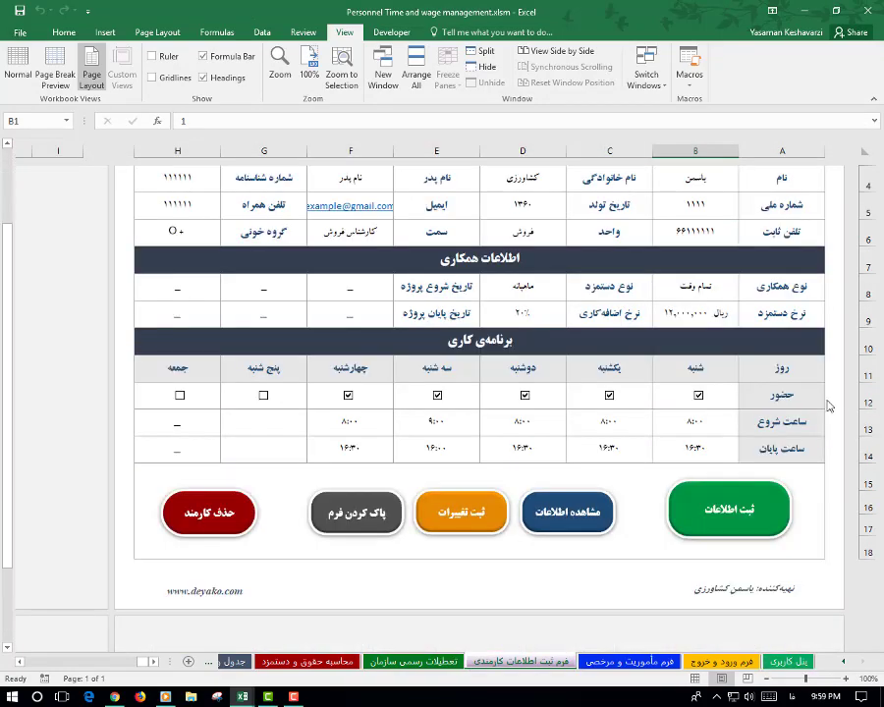
{"action": "scroll", "coordinate": [786, 413], "scroll_direction": "up", "scroll_amount": 2}
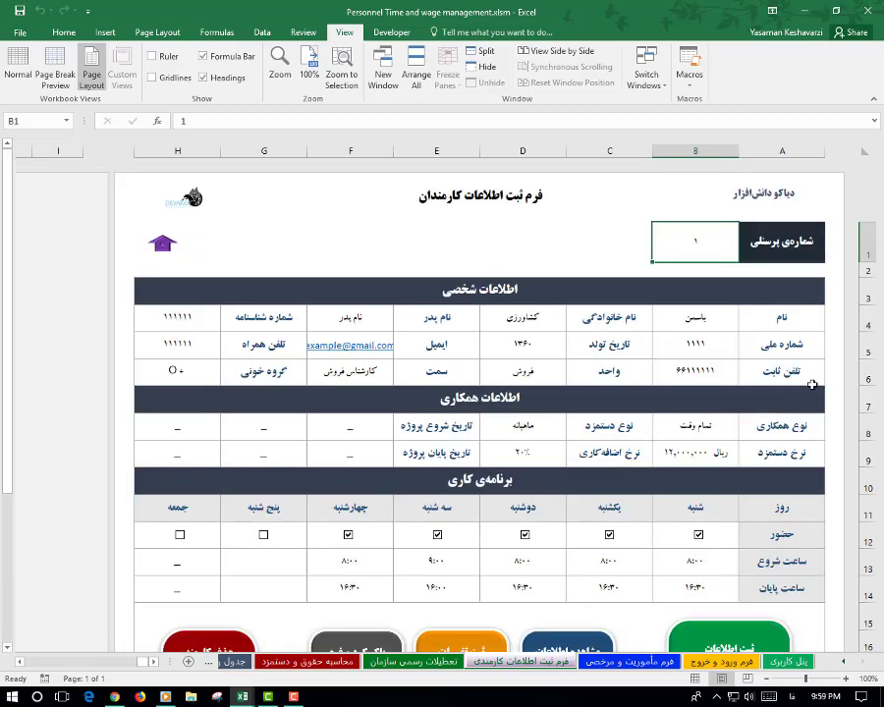
{"action": "scroll", "coordinate": [812, 385], "scroll_direction": "down", "scroll_amount": 2}
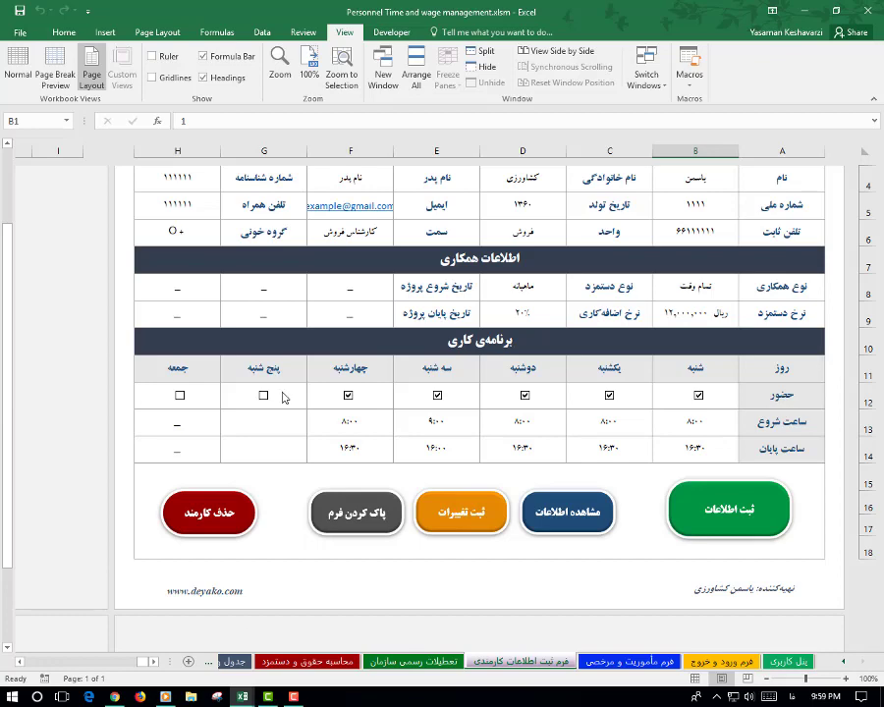
{"action": "scroll", "coordinate": [484, 309], "scroll_direction": "up", "scroll_amount": 2}
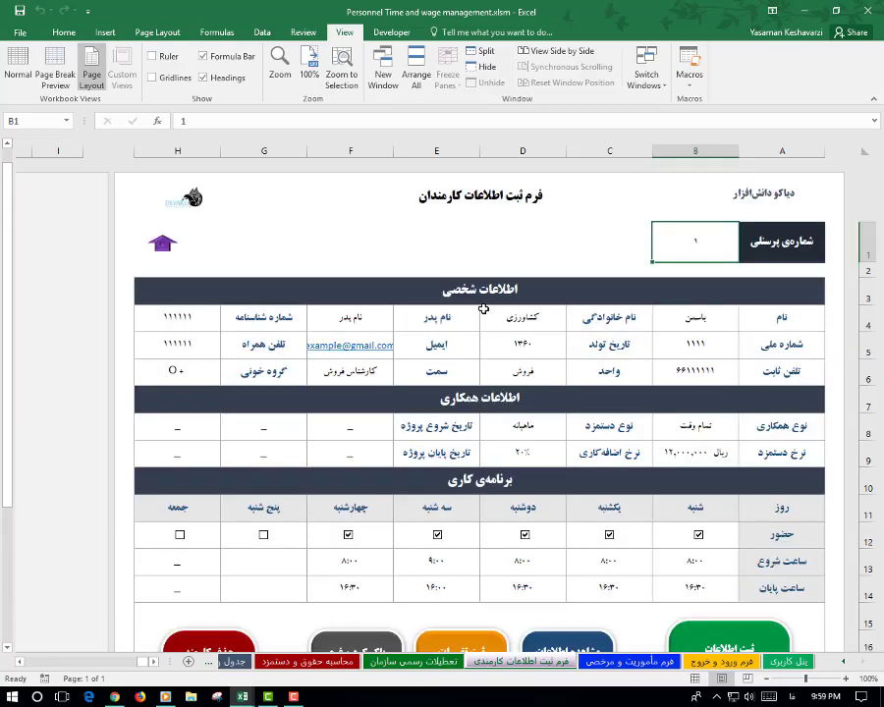
{"action": "scroll", "coordinate": [484, 310], "scroll_direction": "down", "scroll_amount": 2}
{"action": "scroll", "coordinate": [389, 316], "scroll_direction": "down", "scroll_amount": 3}
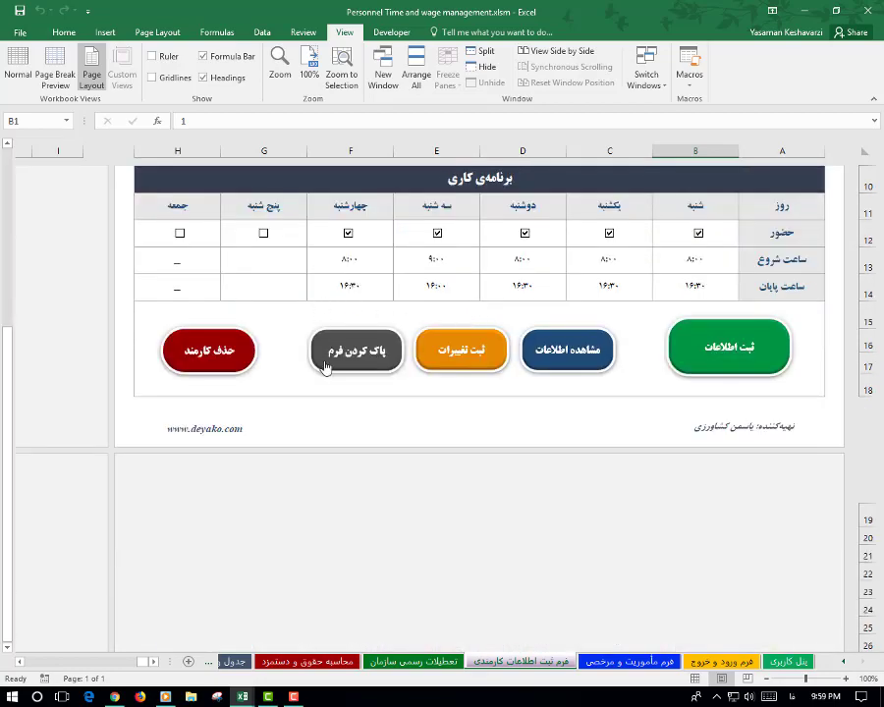
Step: Clear the form, generate personnel number 2, and enter the new employee's first name and surname
{"action": "left_click", "coordinate": [364, 368]}
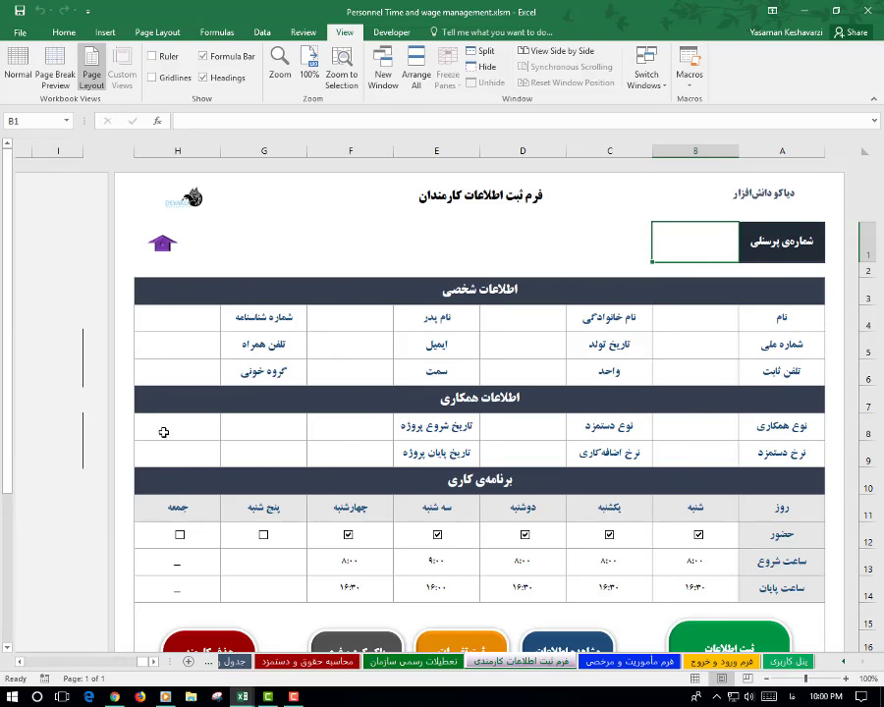
{"action": "double_click", "coordinate": [696, 243]}
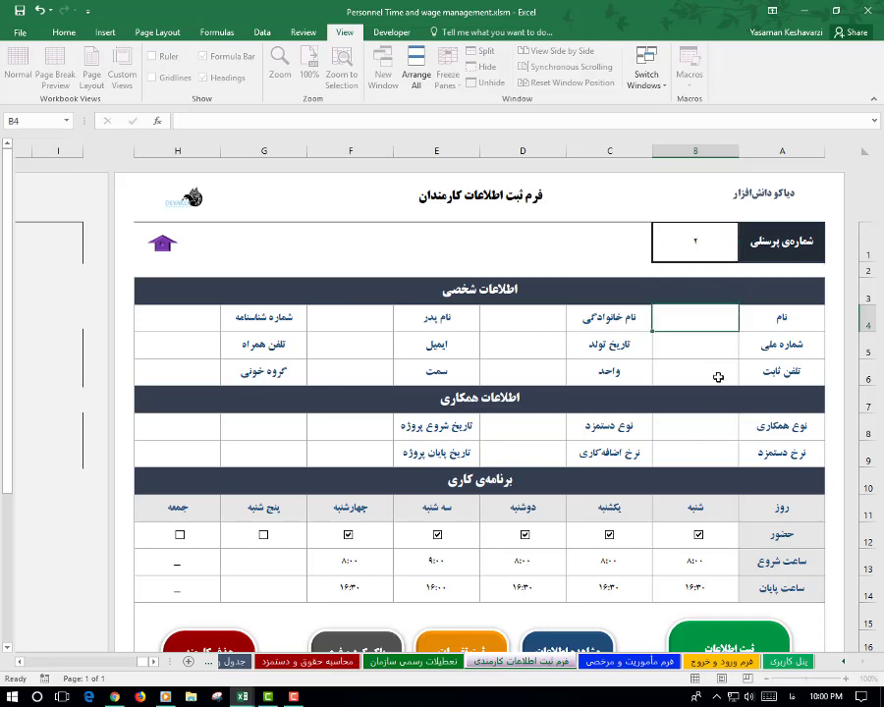
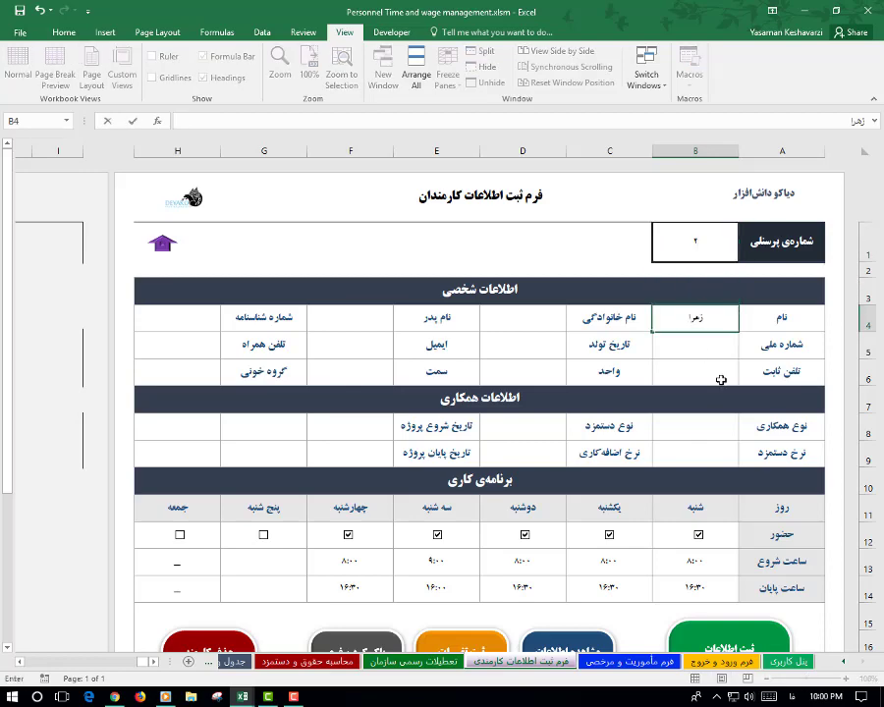
{"action": "left_click", "coordinate": [531, 329]}
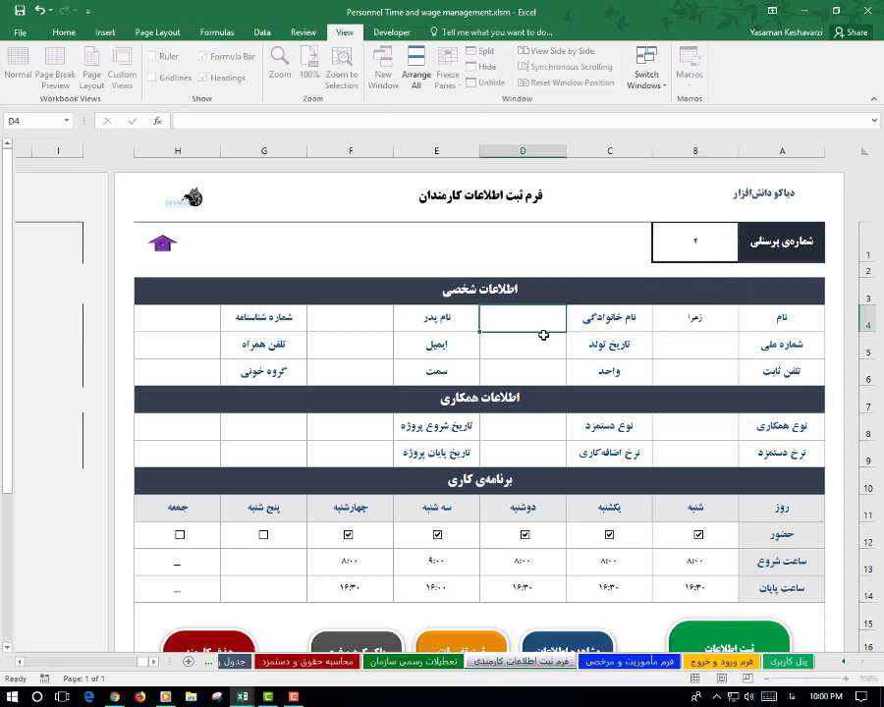
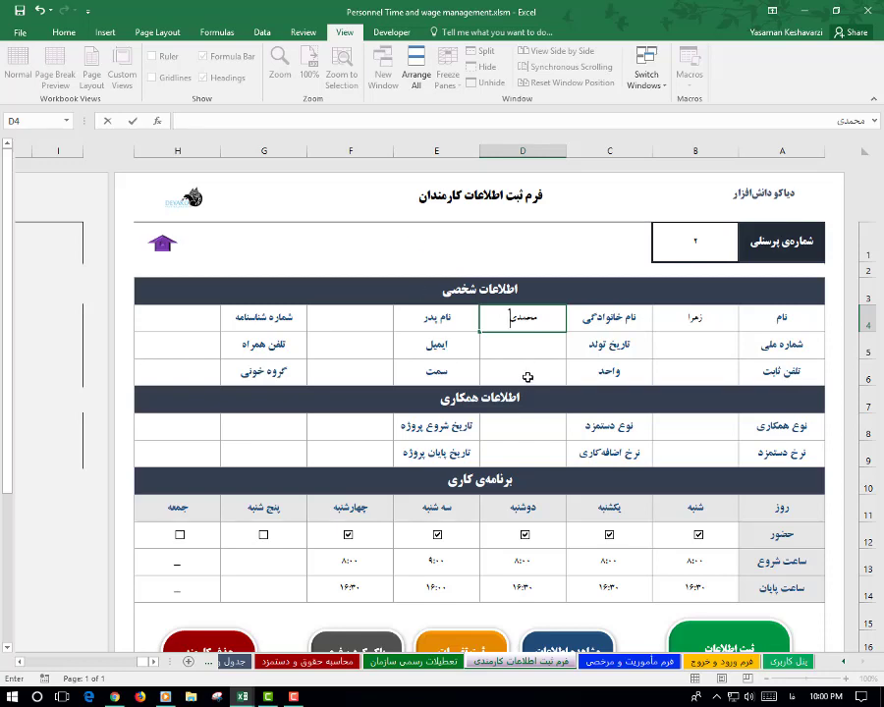
{"action": "left_click", "coordinate": [731, 426]}
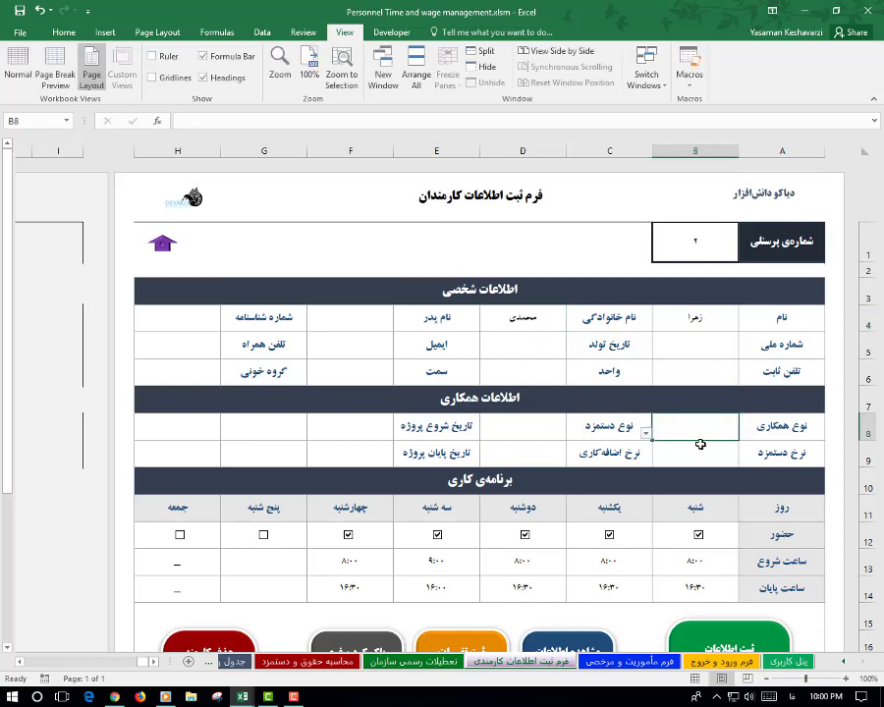
Step: Set B8's cooperation type to پاره وقت and check that D8 shows ماهیانه
{"action": "left_click", "coordinate": [646, 433]}
{"action": "left_click", "coordinate": [664, 451]}
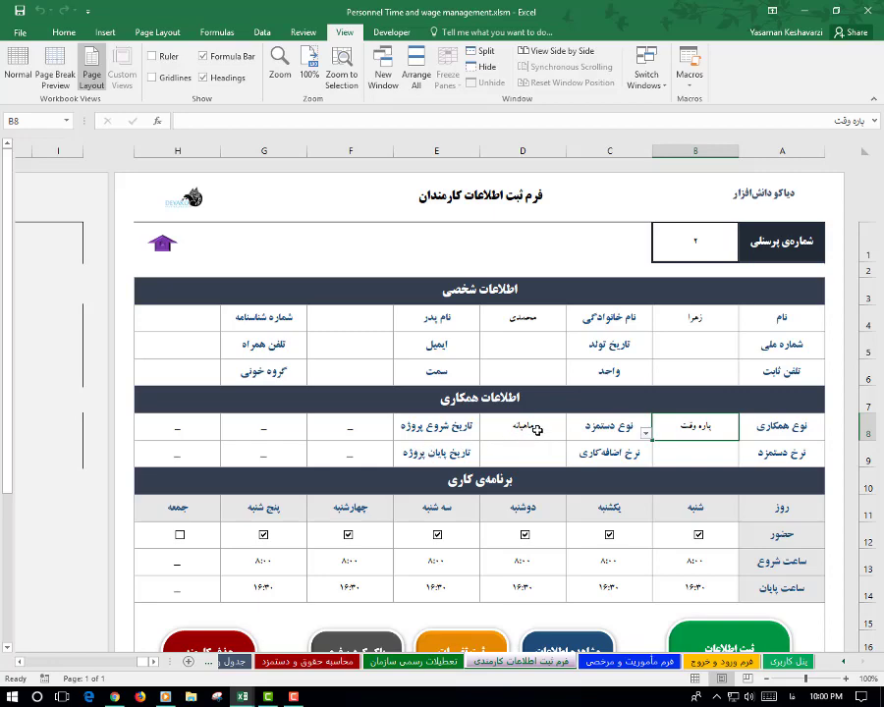
{"action": "left_click", "coordinate": [535, 433]}
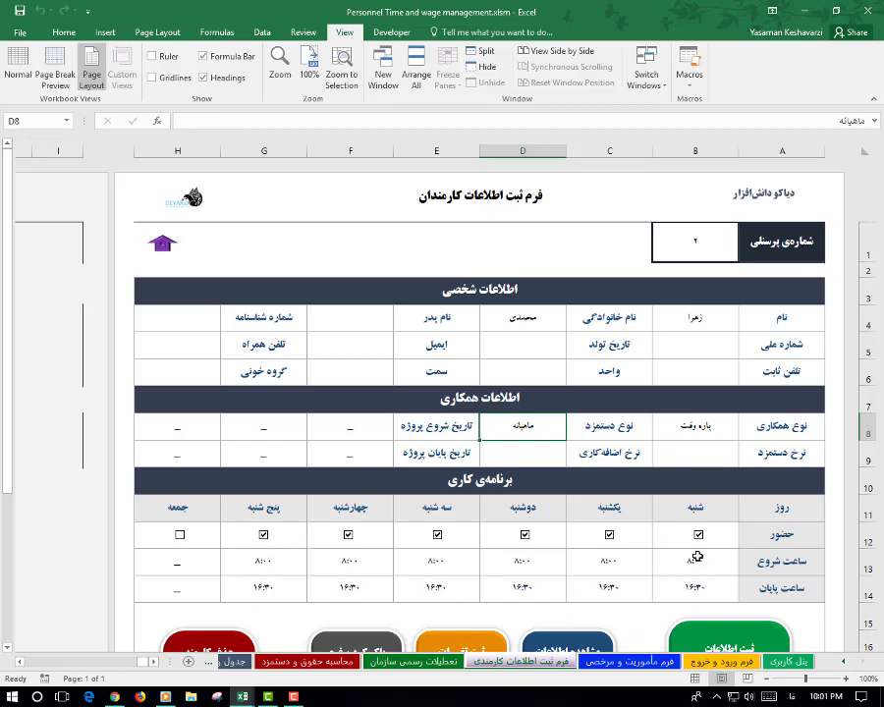
Step: Switch B8's cooperation type to ساعتی, then hide and reshow sheet objects with Ctrl+6
{"action": "left_click", "coordinate": [677, 430]}
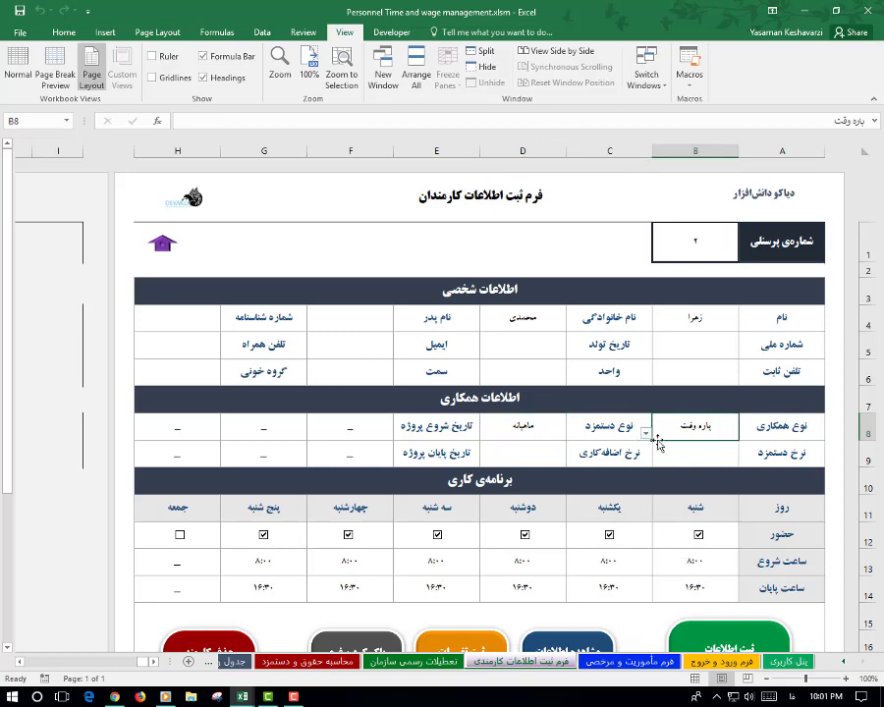
{"action": "left_click", "coordinate": [648, 435]}
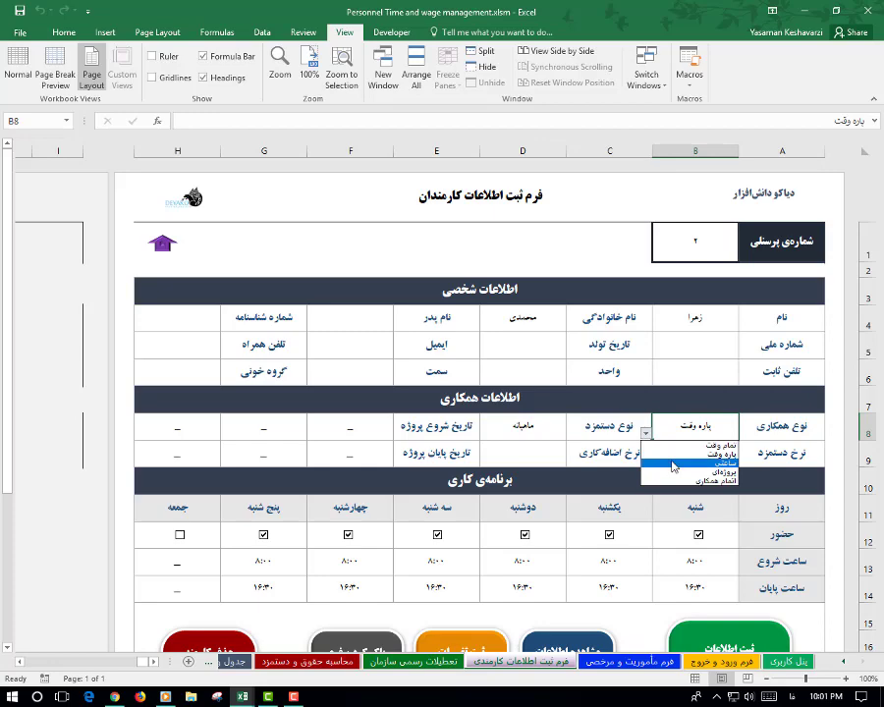
{"action": "left_click", "coordinate": [674, 463]}
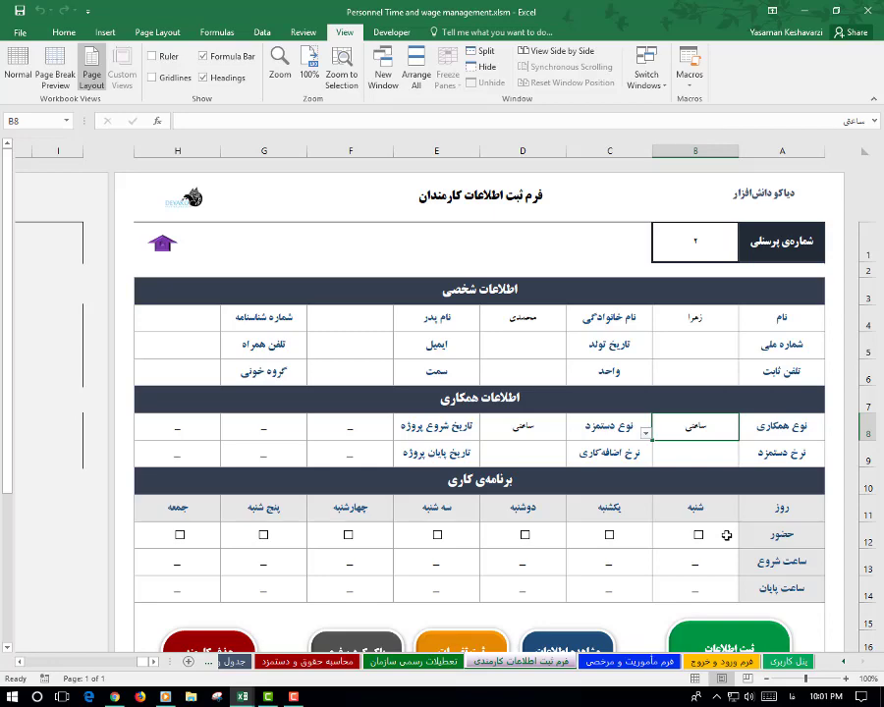
{"action": "key", "text": "ctrl+6"}
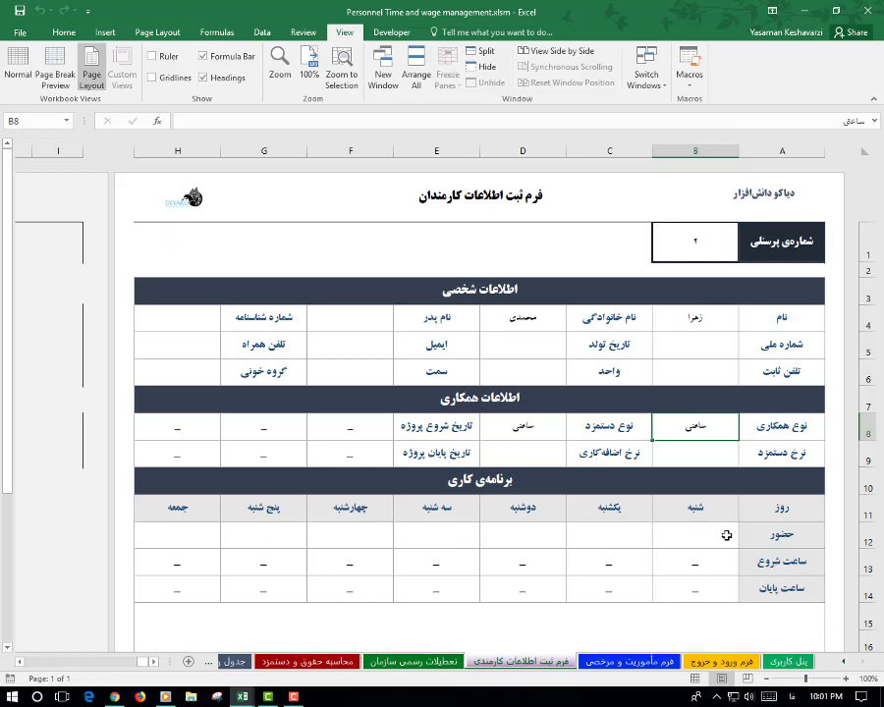
{"action": "key", "text": "ctrl+6"}
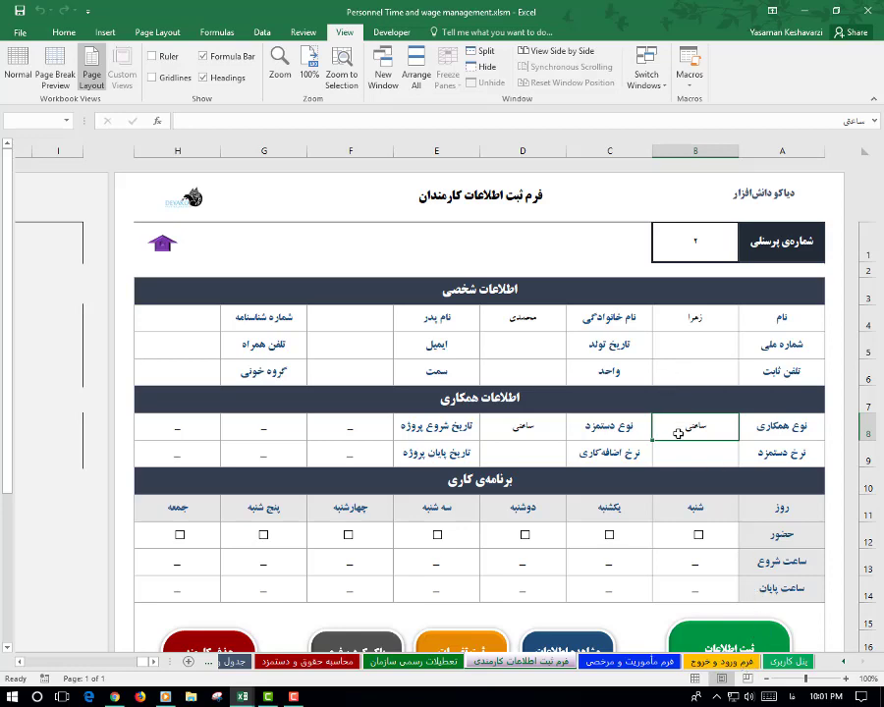
Step: Set the cooperation type in B8 to پروژه‌ای (project-based)
{"action": "left_click", "coordinate": [669, 430]}
{"action": "left_click", "coordinate": [646, 433]}
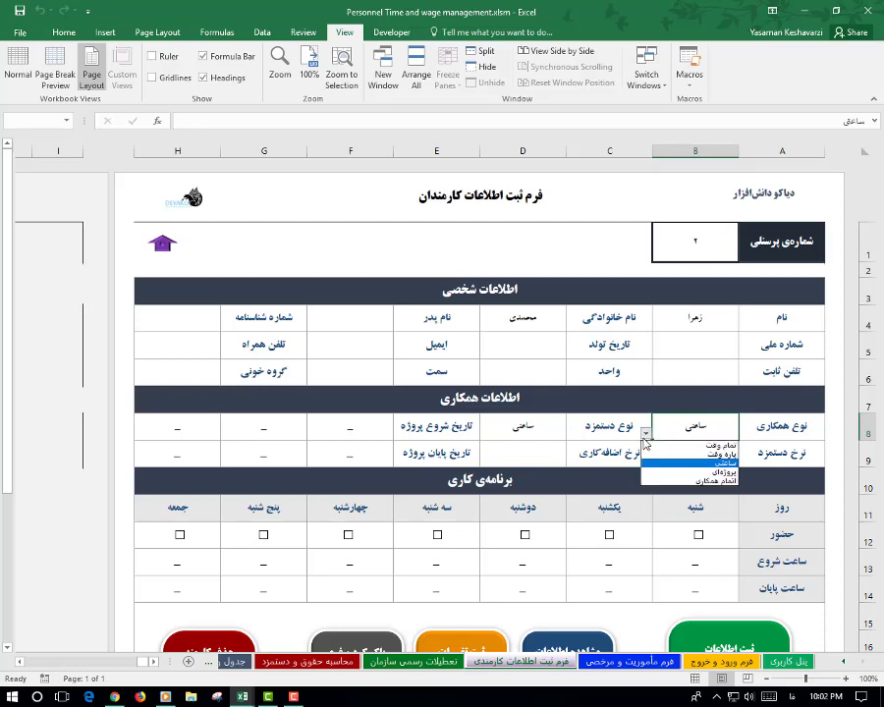
{"action": "left_click", "coordinate": [678, 474]}
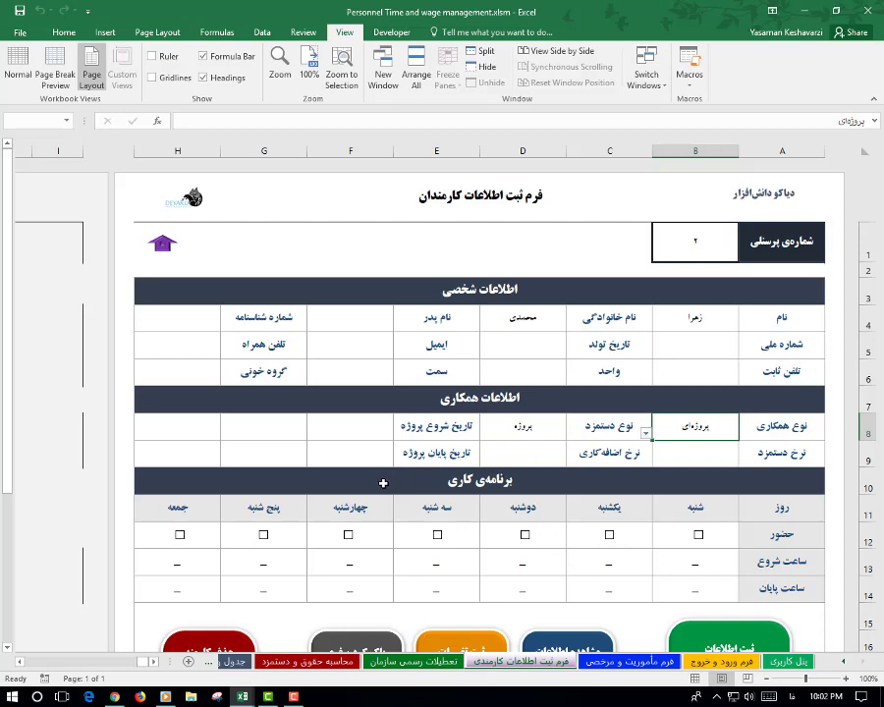
Step: Pick the project start date day 6, month 4, year 1398 from the F8:H8 dropdowns
{"action": "left_click", "coordinate": [339, 427]}
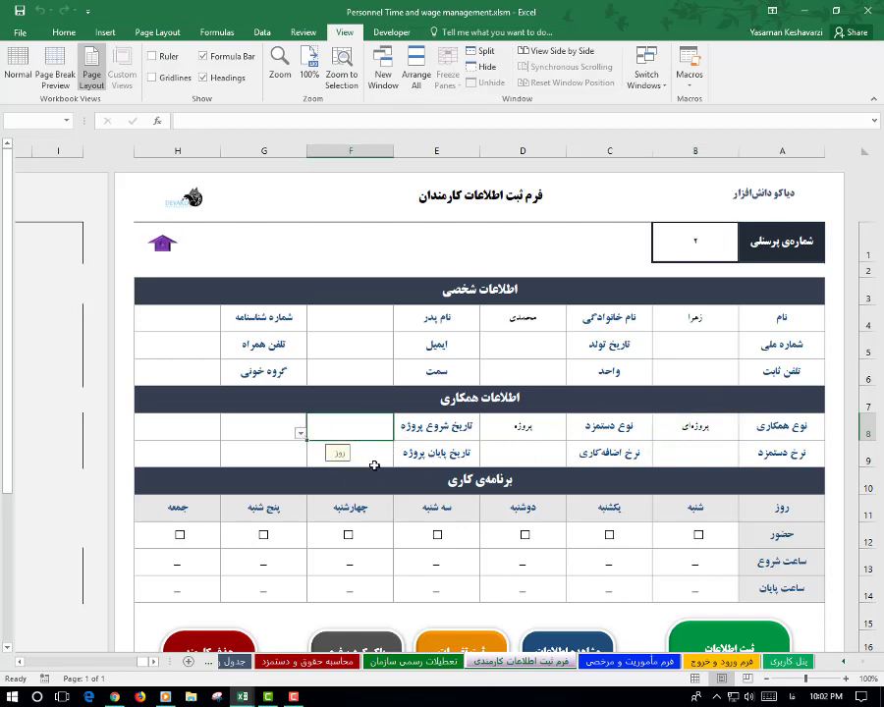
{"action": "left_click", "coordinate": [300, 434]}
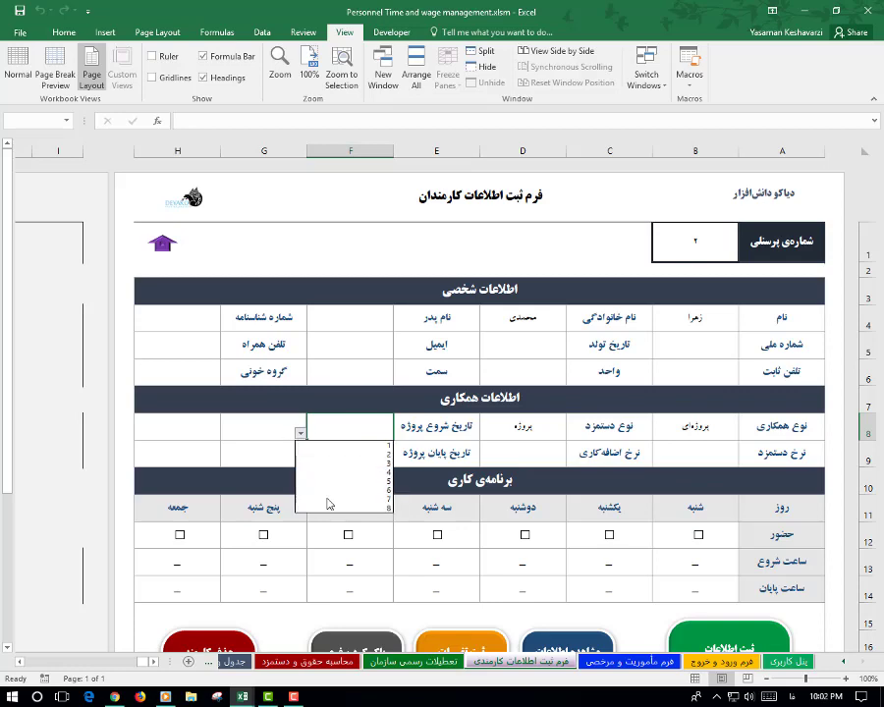
{"action": "left_click", "coordinate": [343, 490]}
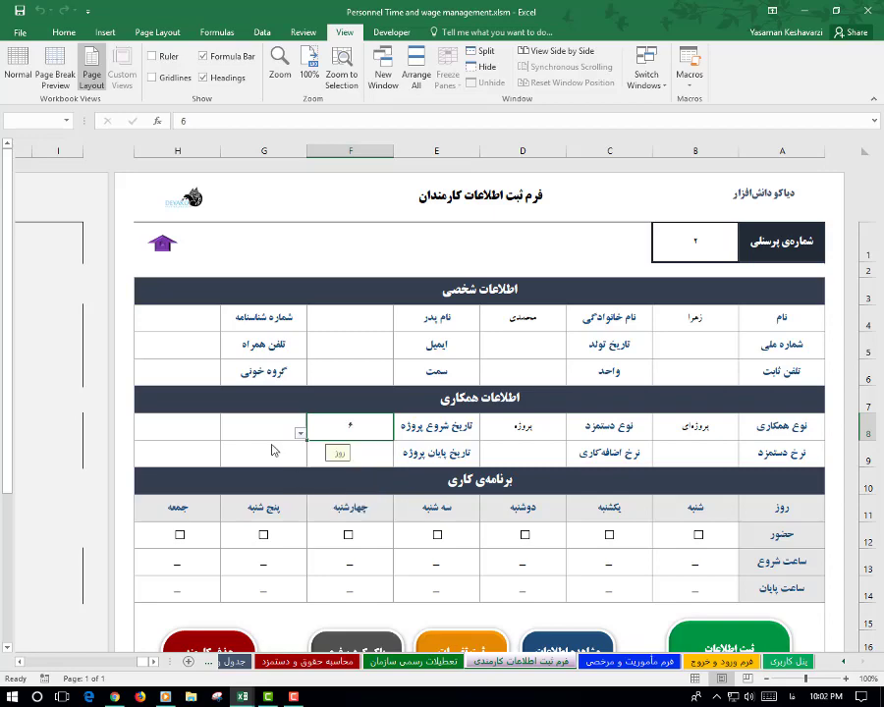
{"action": "left_click", "coordinate": [248, 432]}
{"action": "left_click", "coordinate": [213, 433]}
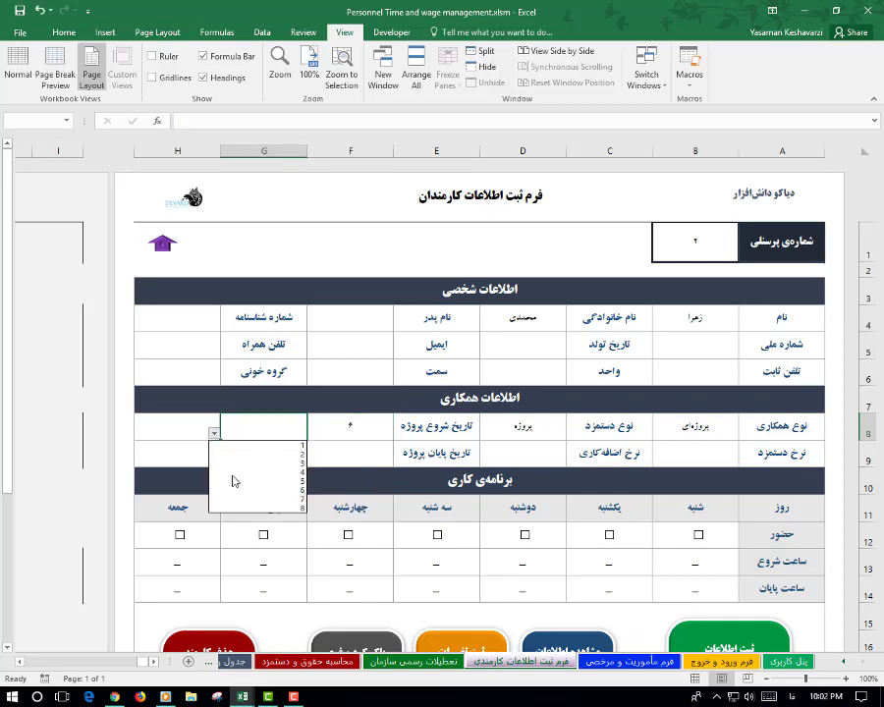
{"action": "left_click", "coordinate": [232, 473]}
{"action": "left_click", "coordinate": [148, 430]}
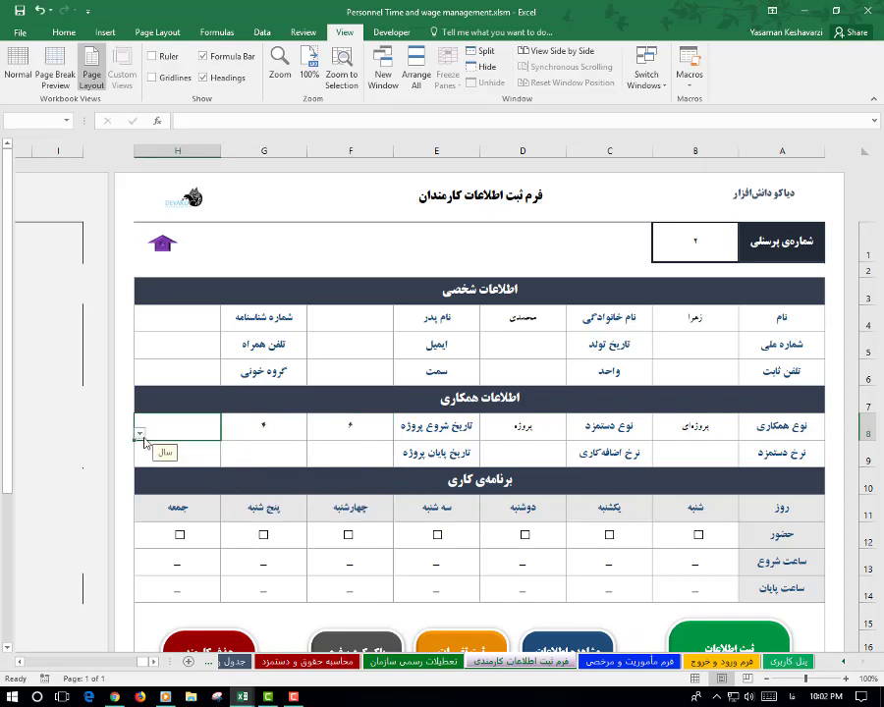
{"action": "left_click", "coordinate": [140, 433]}
{"action": "left_click", "coordinate": [166, 475]}
{"action": "left_click", "coordinate": [373, 432]}
Step: Enter the project end date day 5, month 1, year 1399 in F9:H9
{"action": "left_click", "coordinate": [359, 461]}
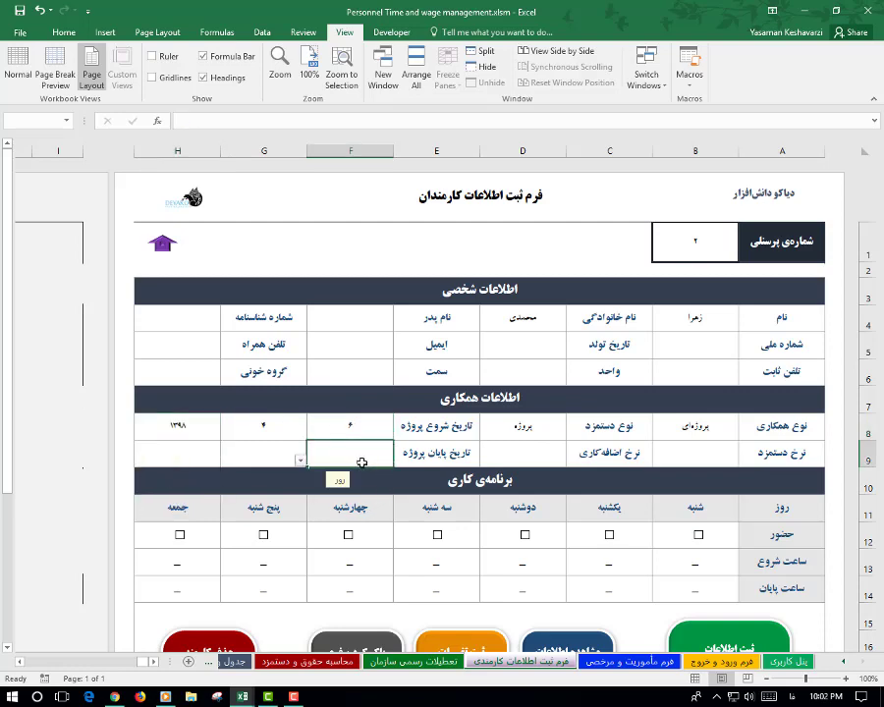
{"action": "type", "text": "5"}
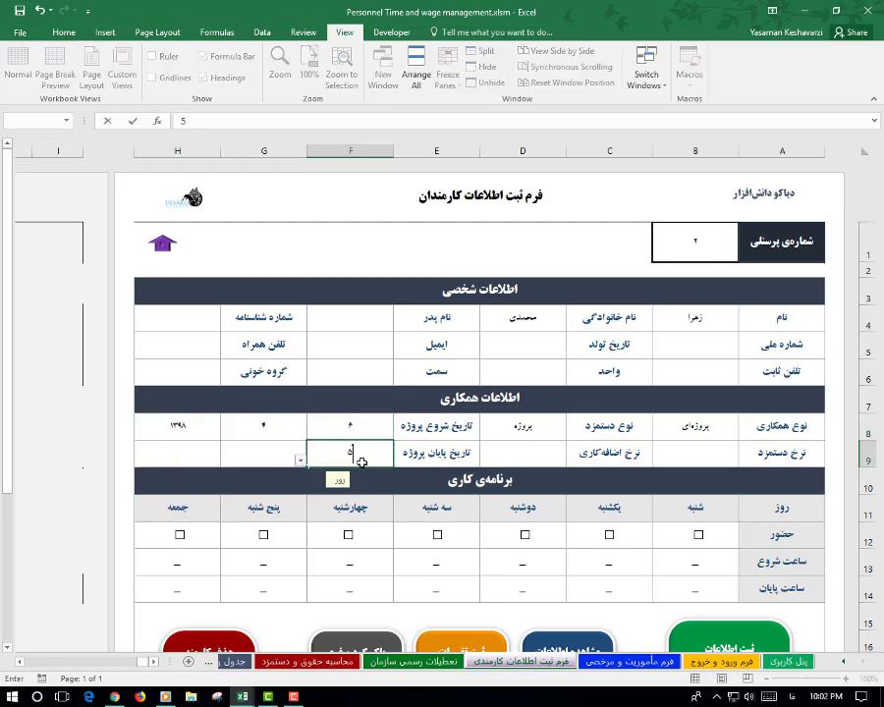
{"action": "key", "text": "Tab"}
{"action": "type", "text": "1"}
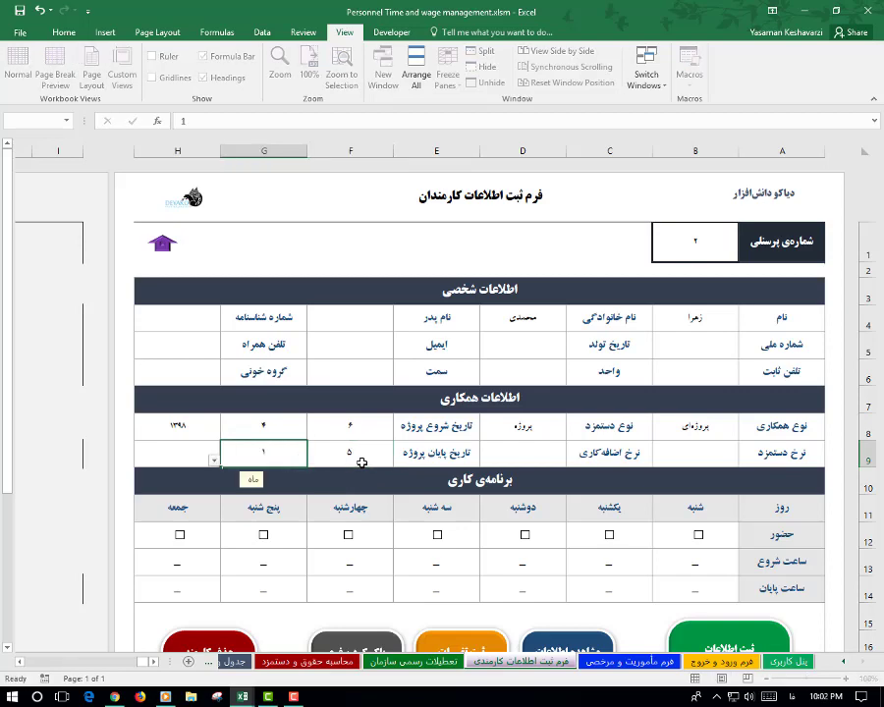
{"action": "key", "text": "Tab"}
{"action": "type", "text": "13"}
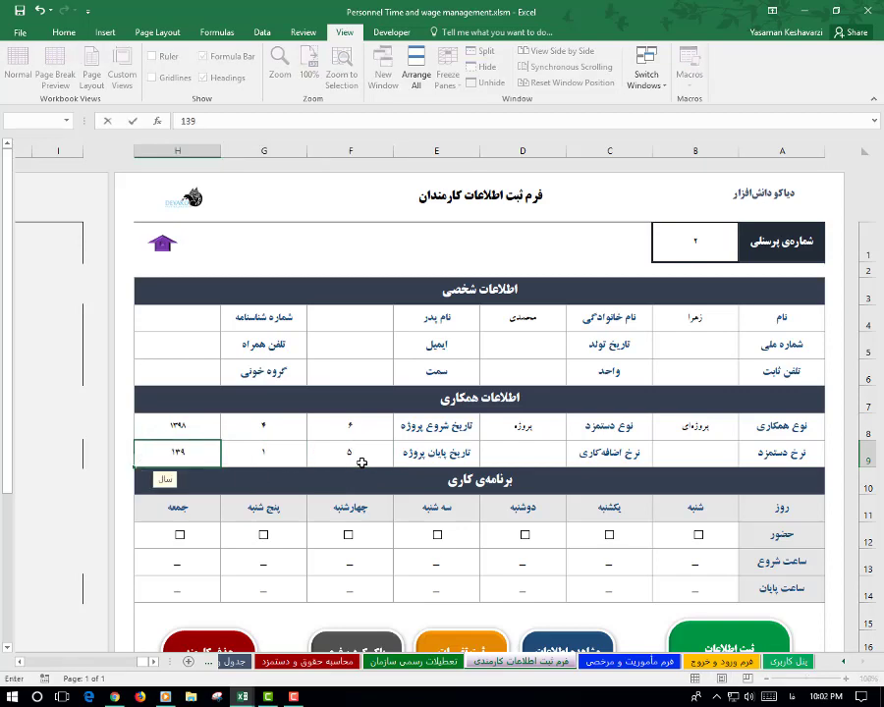
{"action": "type", "text": "9"}
{"action": "left_click", "coordinate": [355, 426]}
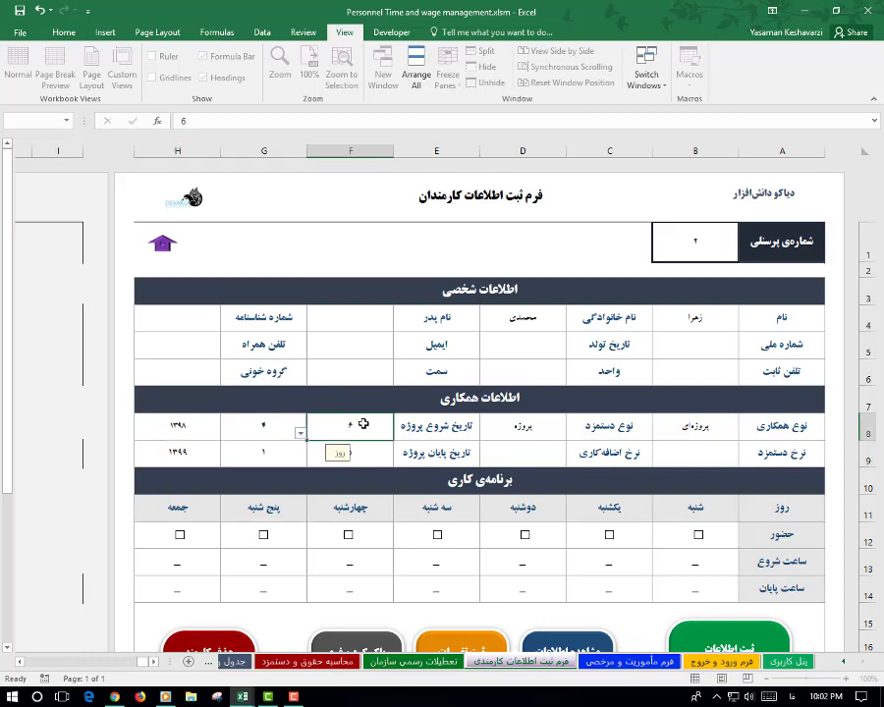
Step: Submit employee 2's record with the green ثبت اطلاعات button and acknowledge the Done message
{"action": "scroll", "coordinate": [663, 436], "scroll_direction": "down", "scroll_amount": 2}
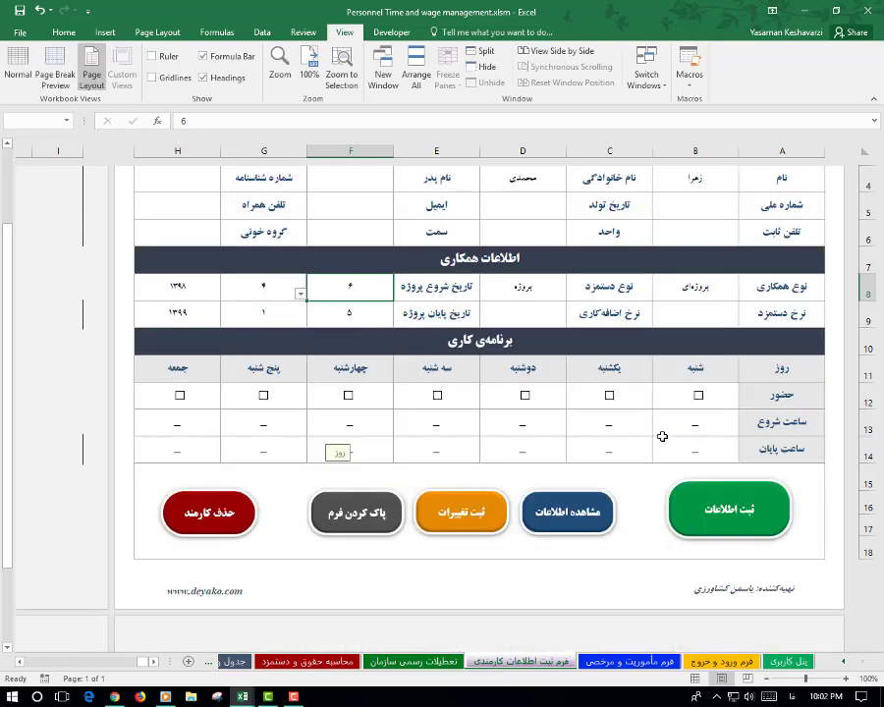
{"action": "scroll", "coordinate": [661, 436], "scroll_direction": "up", "scroll_amount": 2}
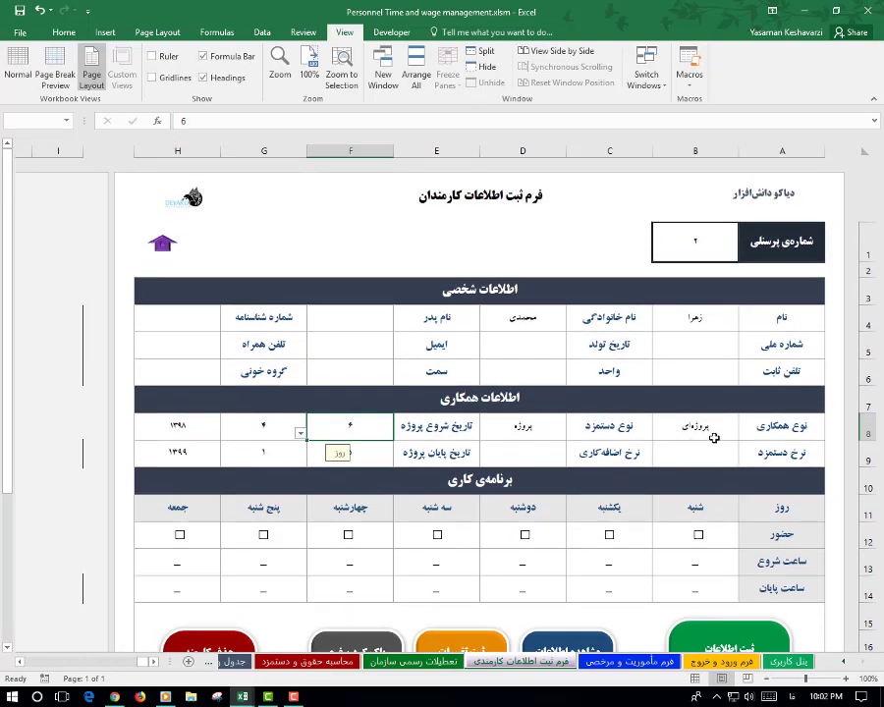
{"action": "scroll", "coordinate": [714, 438], "scroll_direction": "down", "scroll_amount": 2}
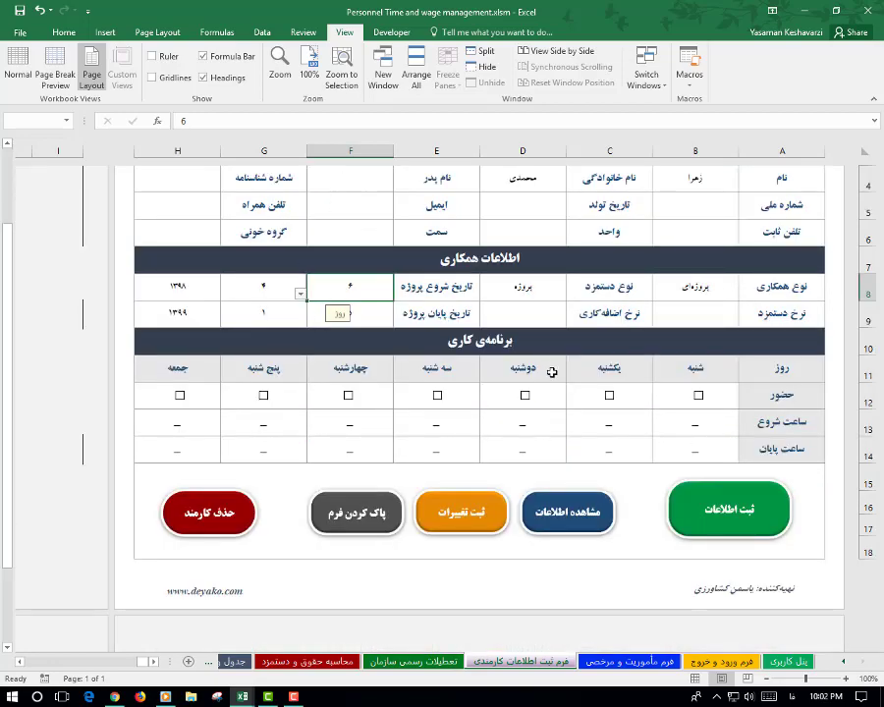
{"action": "scroll", "coordinate": [550, 447], "scroll_direction": "up", "scroll_amount": 2}
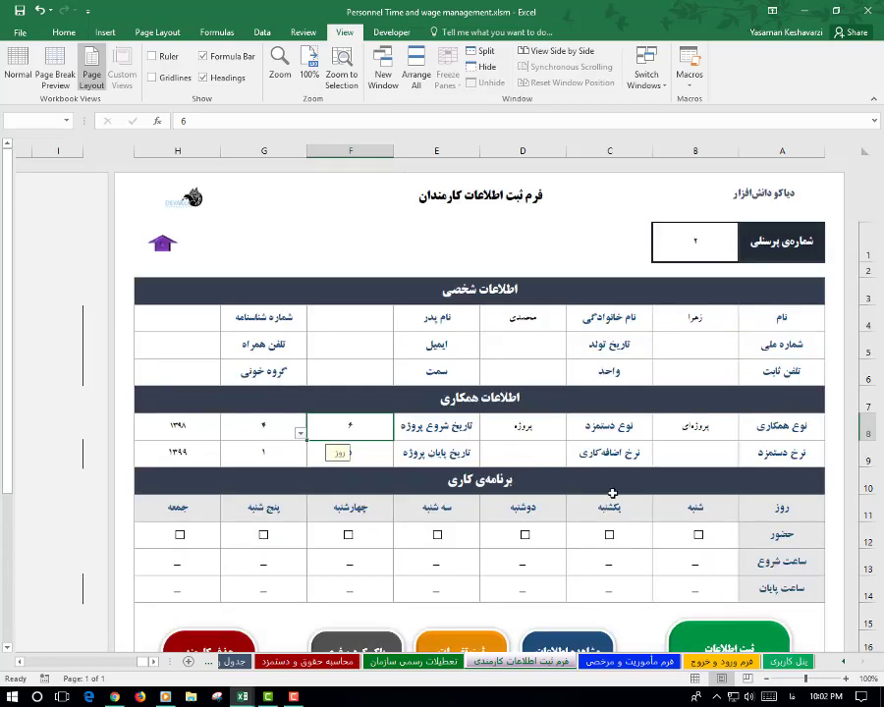
{"action": "scroll", "coordinate": [609, 491], "scroll_direction": "down", "scroll_amount": 2}
{"action": "left_click", "coordinate": [730, 510]}
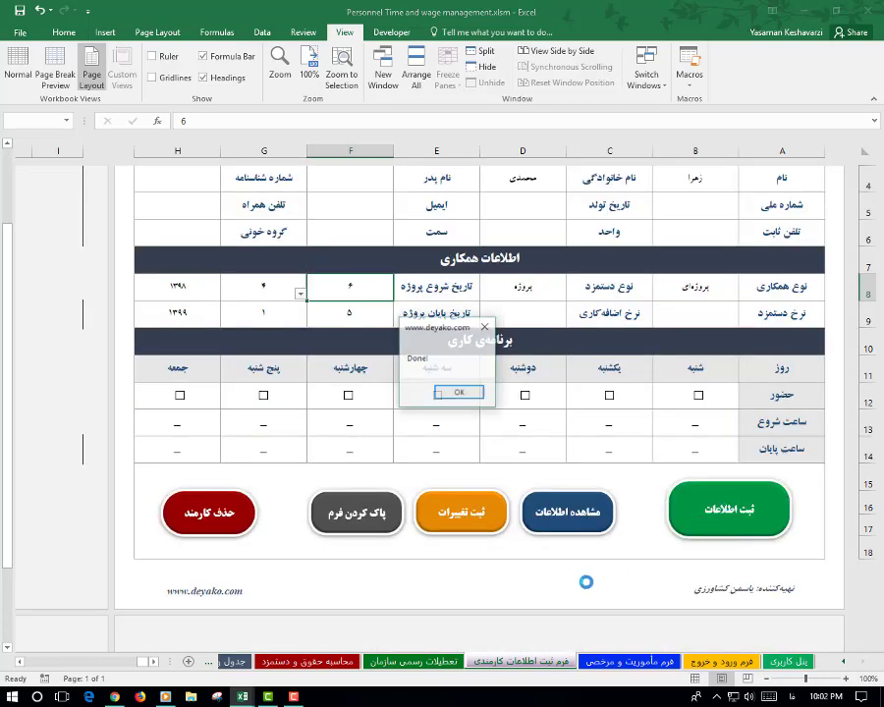
{"action": "left_click", "coordinate": [451, 389]}
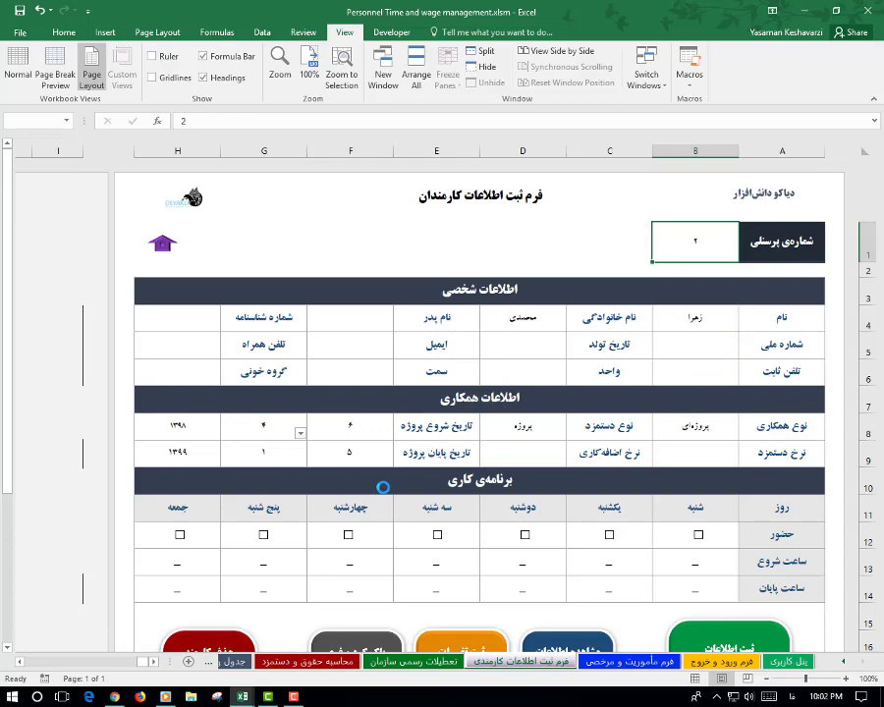
{"action": "scroll", "coordinate": [352, 531], "scroll_direction": "down", "scroll_amount": 2}
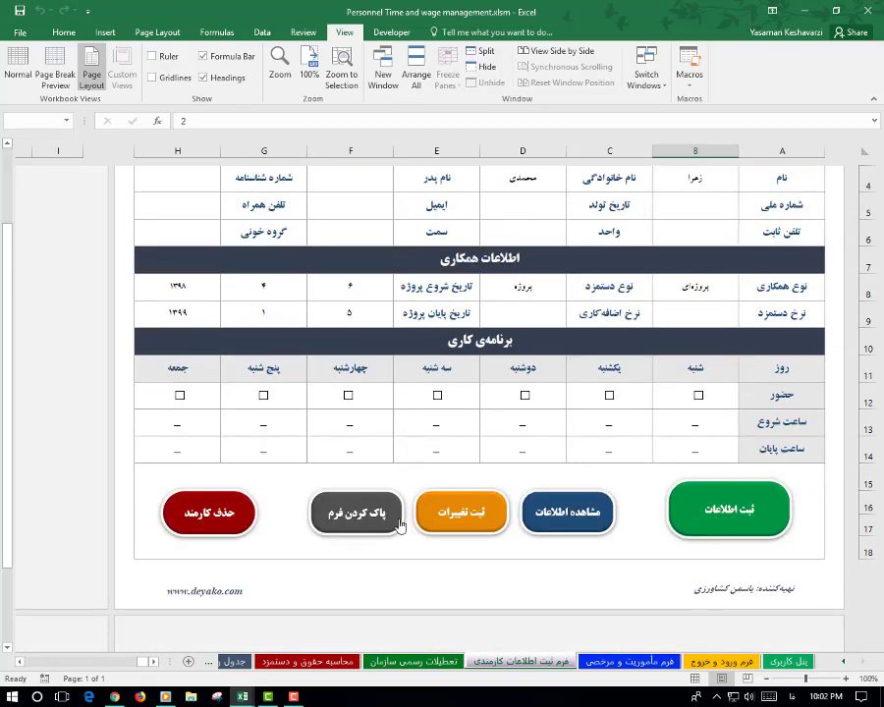
{"action": "scroll", "coordinate": [428, 338], "scroll_direction": "up", "scroll_amount": 2}
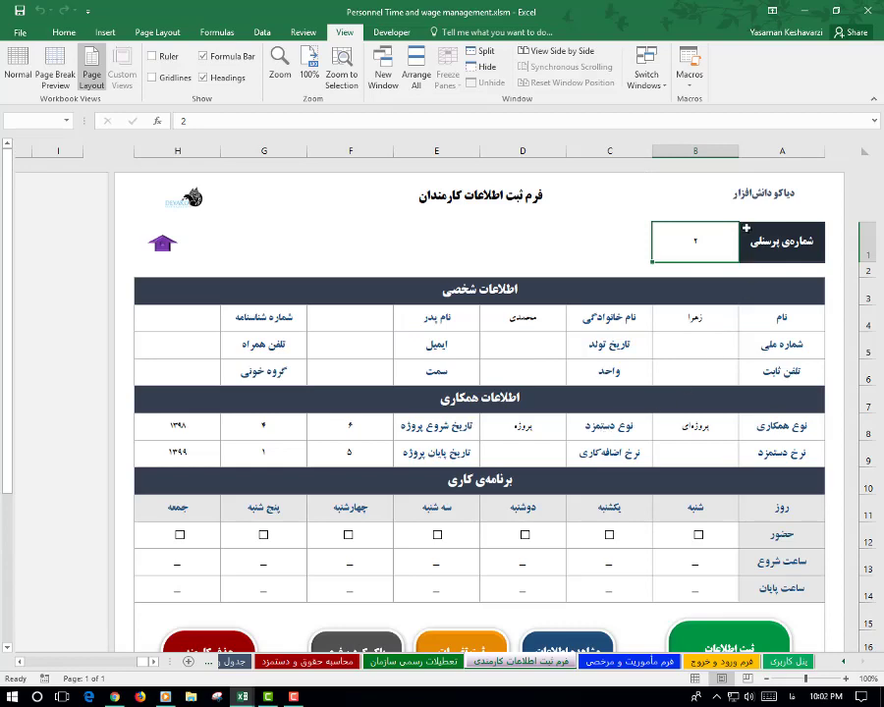
{"action": "scroll", "coordinate": [390, 530], "scroll_direction": "down", "scroll_amount": 2}
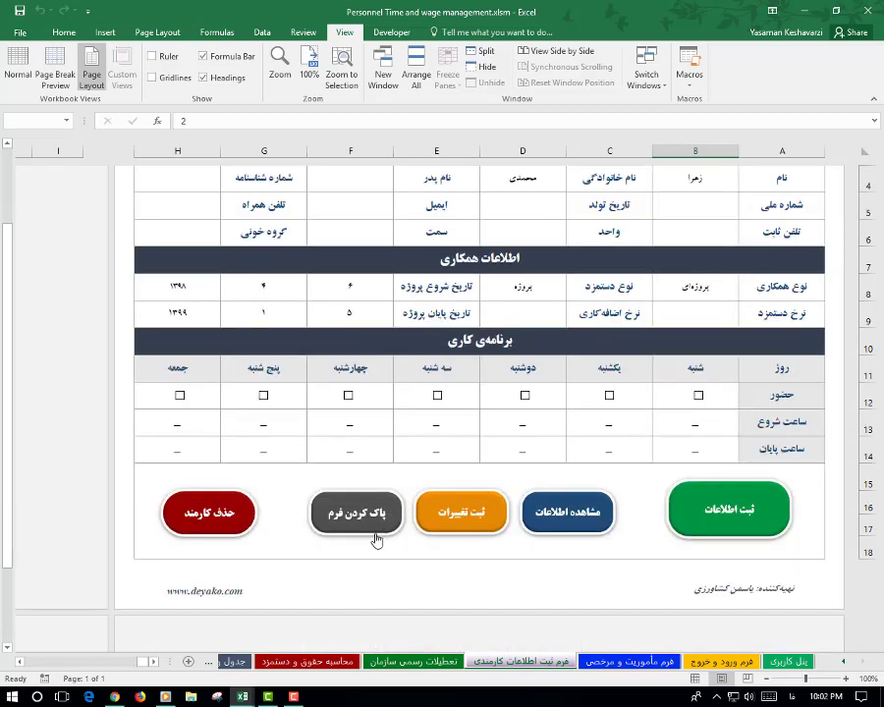
Step: Empty the form with پاک کردن فرم and enter personnel number 1 at the top
{"action": "left_click", "coordinate": [373, 517]}
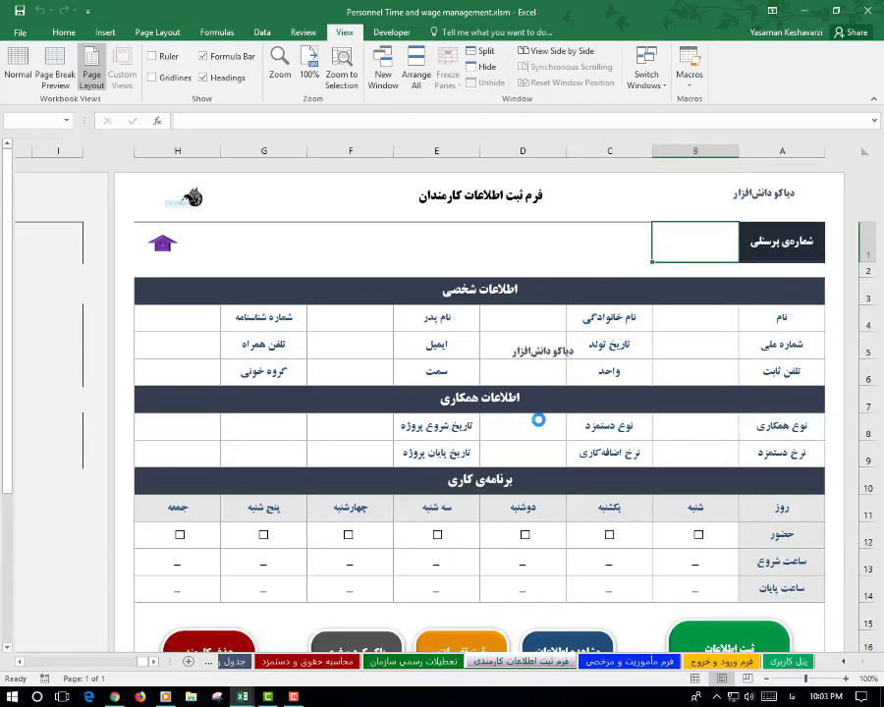
{"action": "scroll", "coordinate": [599, 383], "scroll_direction": "down", "scroll_amount": 2}
{"action": "scroll", "coordinate": [604, 423], "scroll_direction": "up", "scroll_amount": 2}
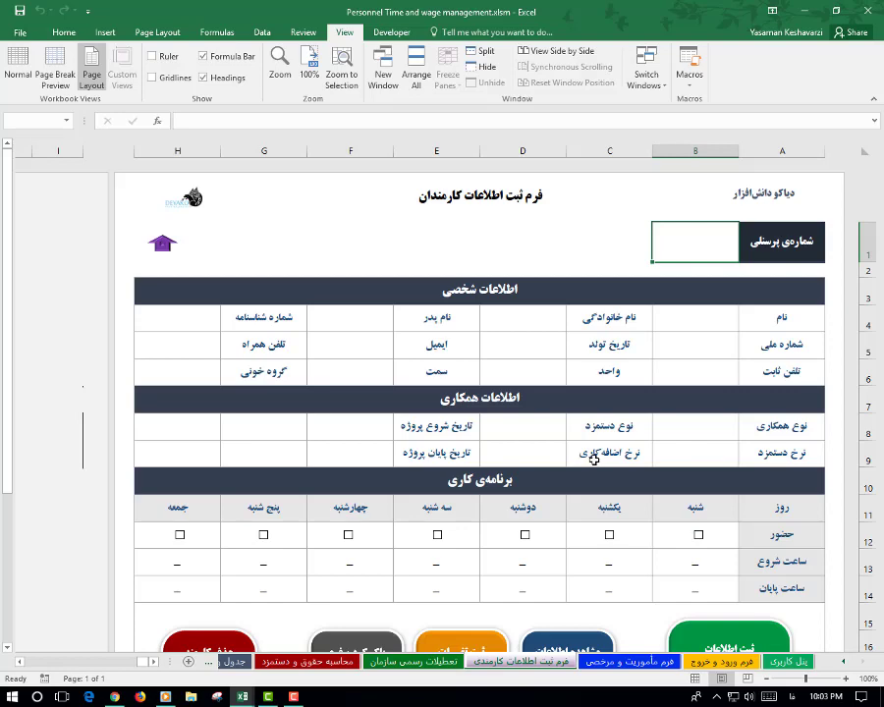
{"action": "type", "text": "1"}
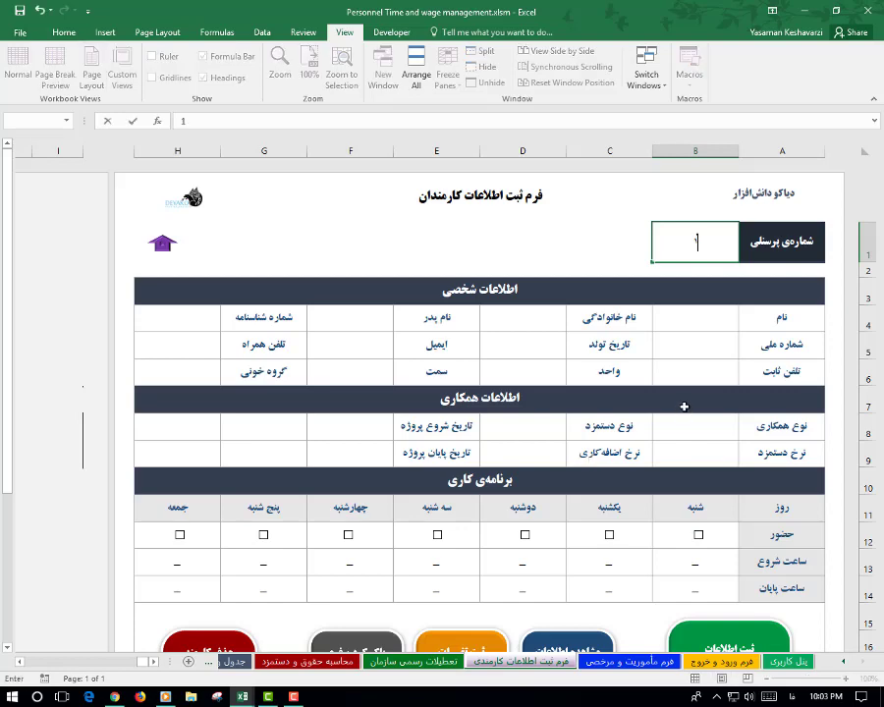
{"action": "scroll", "coordinate": [696, 337], "scroll_direction": "down", "scroll_amount": 3}
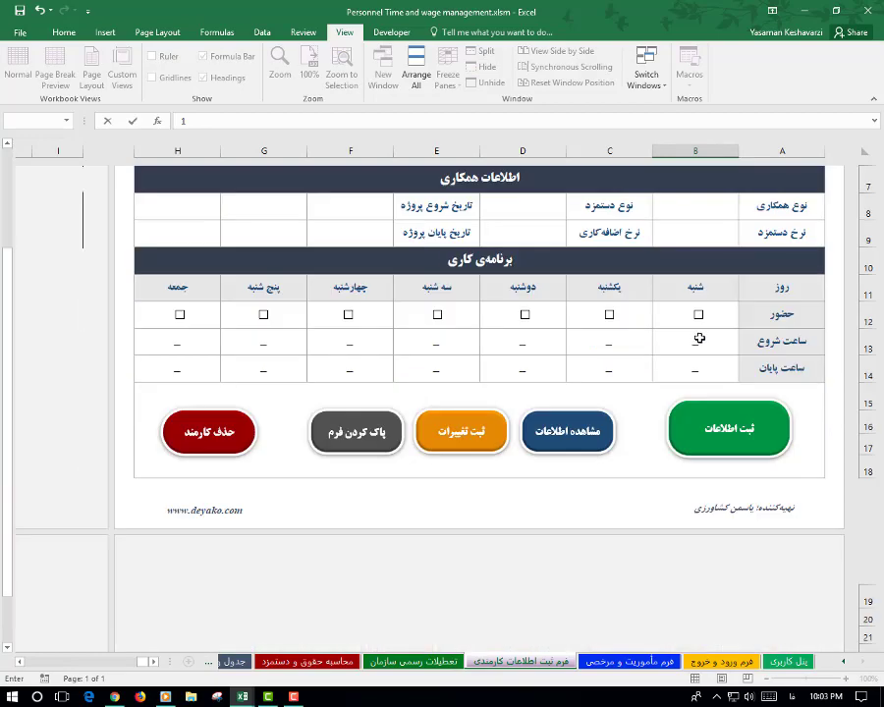
{"action": "scroll", "coordinate": [700, 347], "scroll_direction": "up", "scroll_amount": 3}
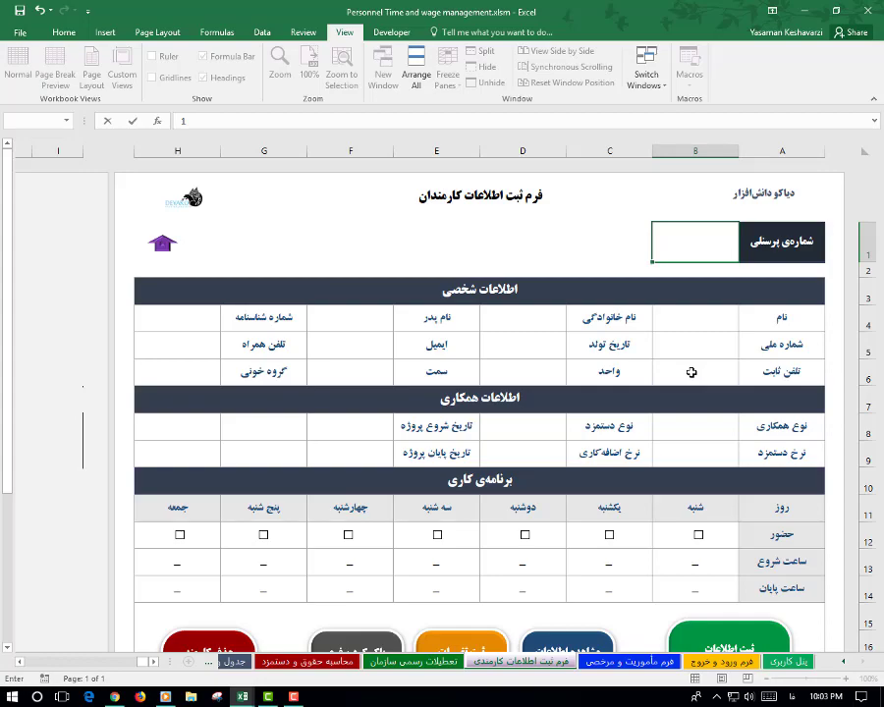
{"action": "scroll", "coordinate": [691, 372], "scroll_direction": "down", "scroll_amount": 2}
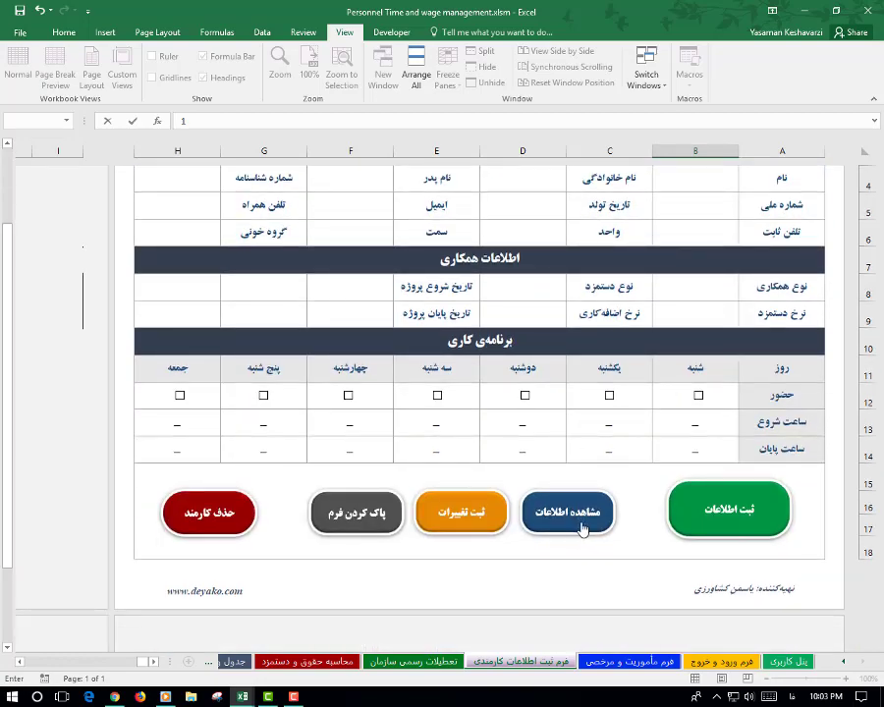
Step: Load personnel number 1's record via مشاهده اطلاعات and dismiss the Done message
{"action": "left_click", "coordinate": [582, 531]}
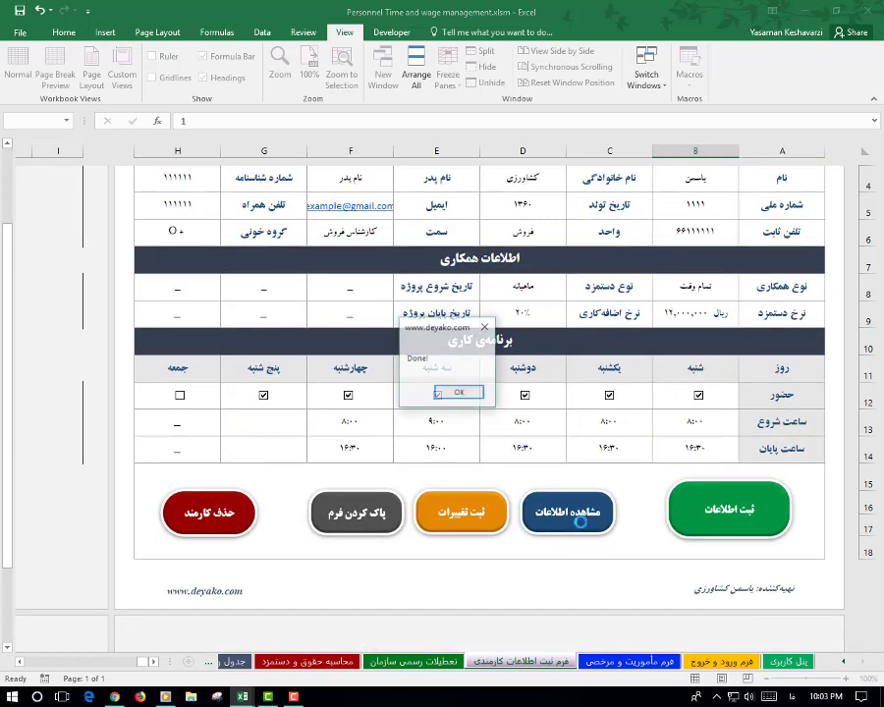
{"action": "left_click", "coordinate": [459, 392]}
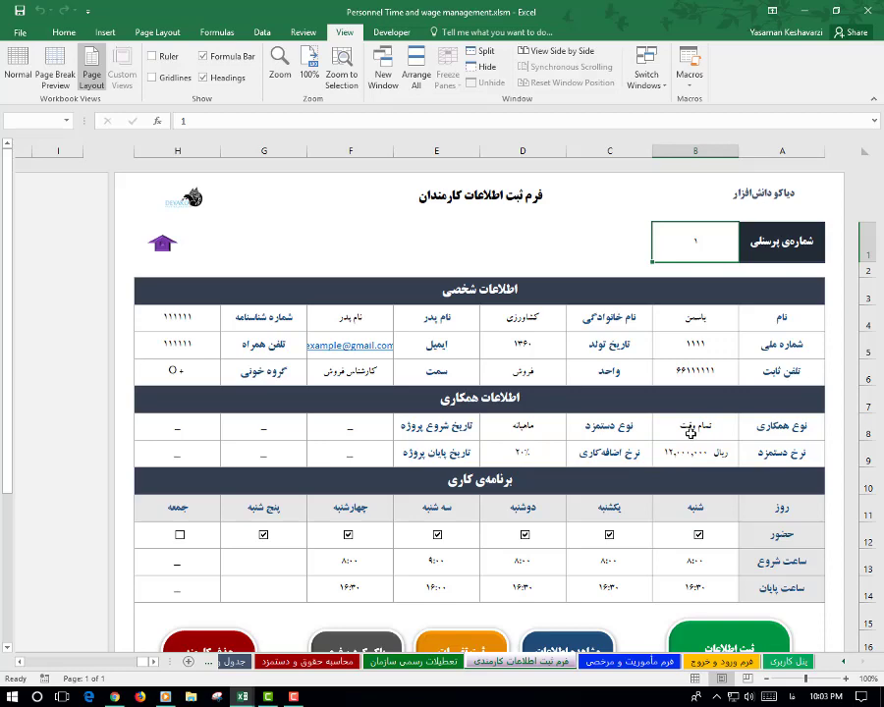
Step: Change employee 1's cooperation type to پاره وقت (part-time)
{"action": "left_click", "coordinate": [690, 433]}
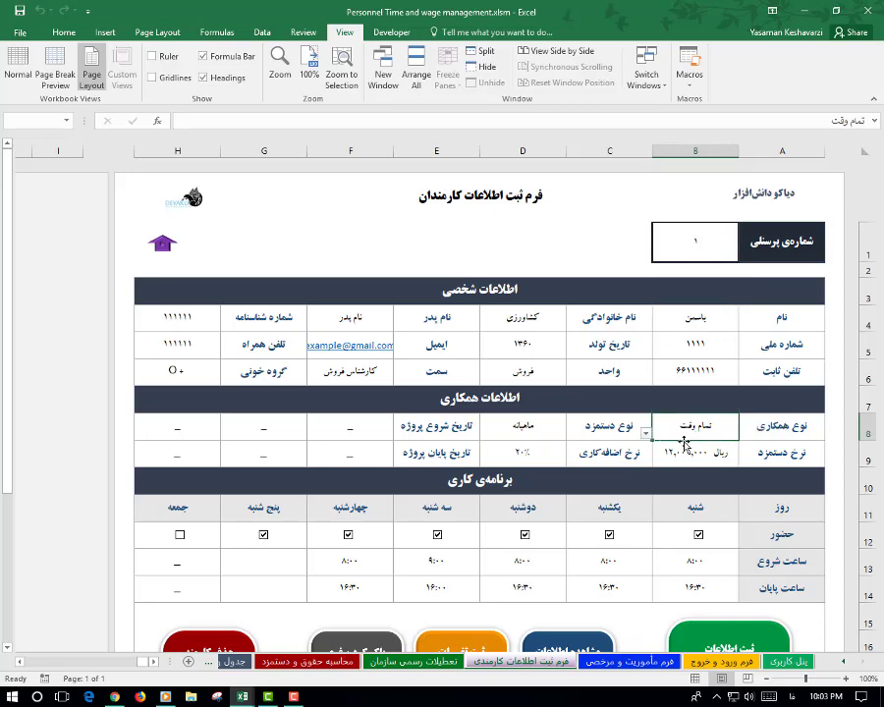
{"action": "left_click", "coordinate": [645, 433]}
{"action": "left_click", "coordinate": [663, 453]}
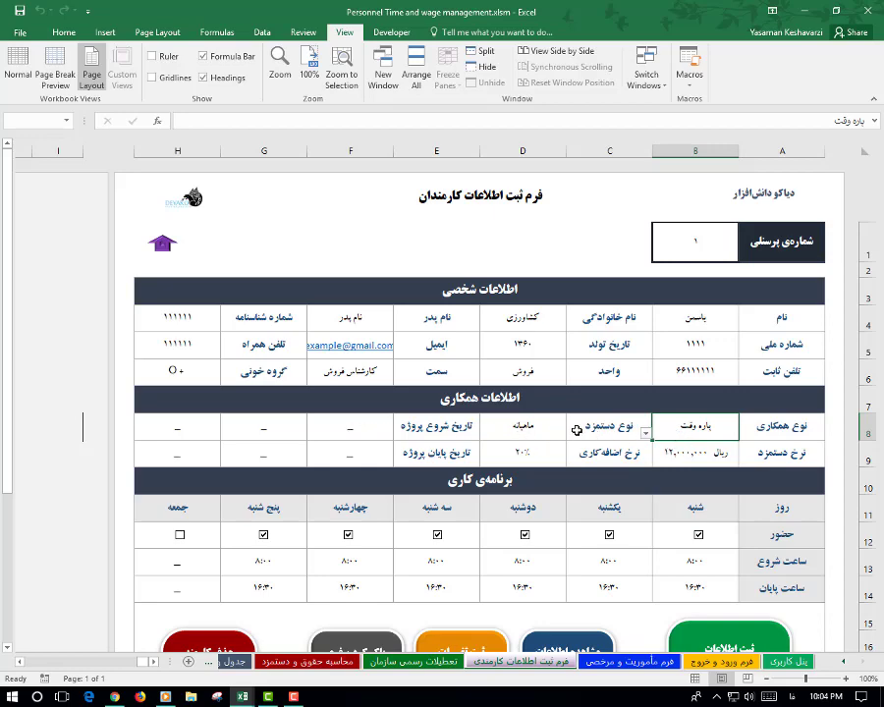
Step: Untick the Sunday, Tuesday and Thursday attendance boxes
{"action": "scroll", "coordinate": [605, 514], "scroll_direction": "down", "scroll_amount": 2}
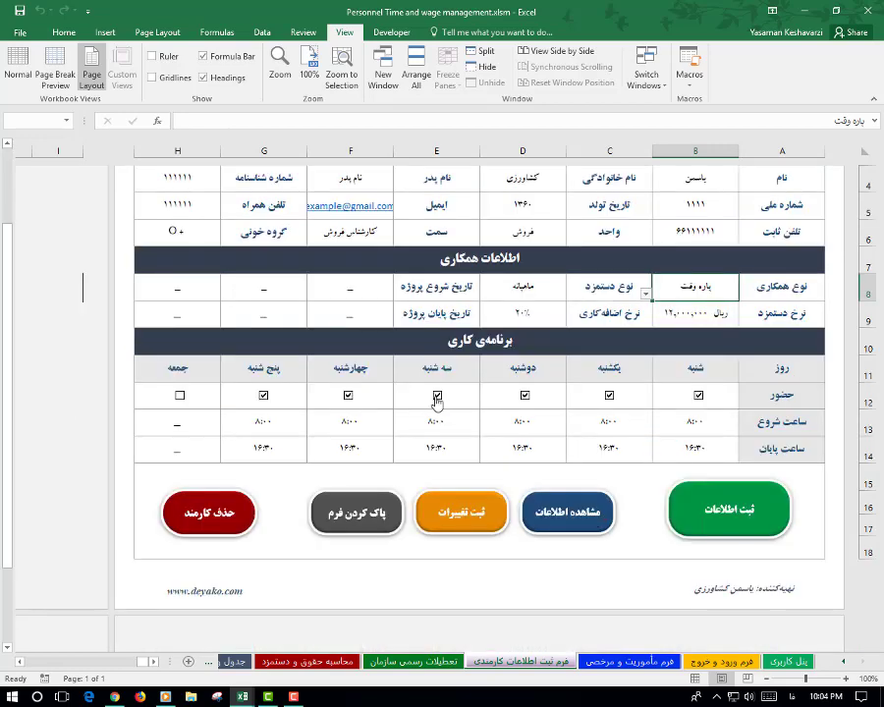
{"action": "left_click", "coordinate": [609, 395]}
{"action": "left_click", "coordinate": [437, 395]}
{"action": "left_click", "coordinate": [266, 398]}
Step: Clear Sunday's start and end times, restoring Saturday's accidentally deleted times
{"action": "left_click", "coordinate": [687, 422]}
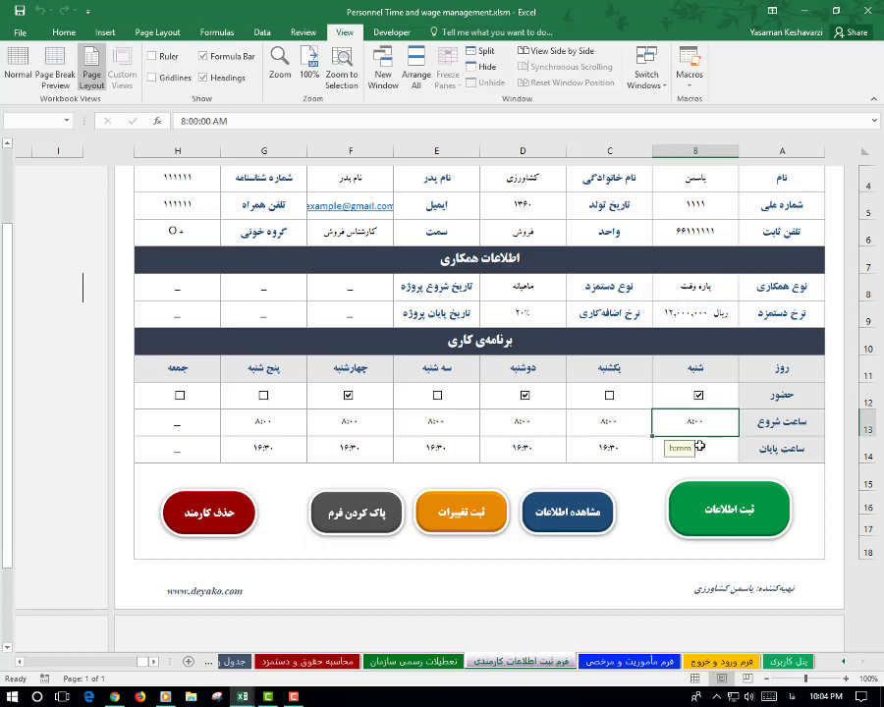
{"action": "key", "text": "Delete"}
{"action": "left_click", "coordinate": [699, 446]}
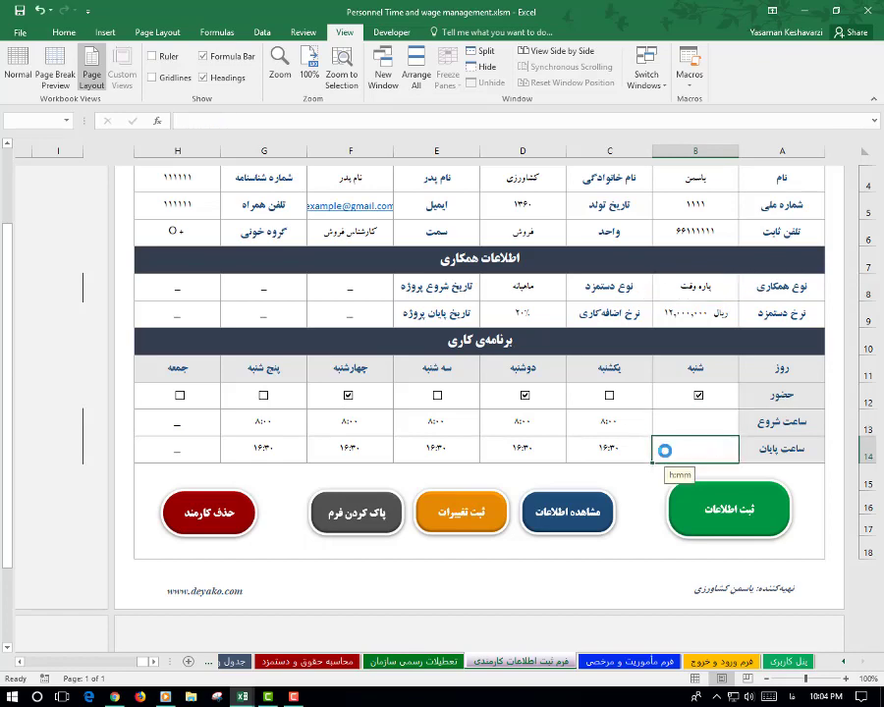
{"action": "key", "text": "Delete"}
{"action": "key", "text": "ctrl+z"}
{"action": "key", "text": "ctrl+z"}
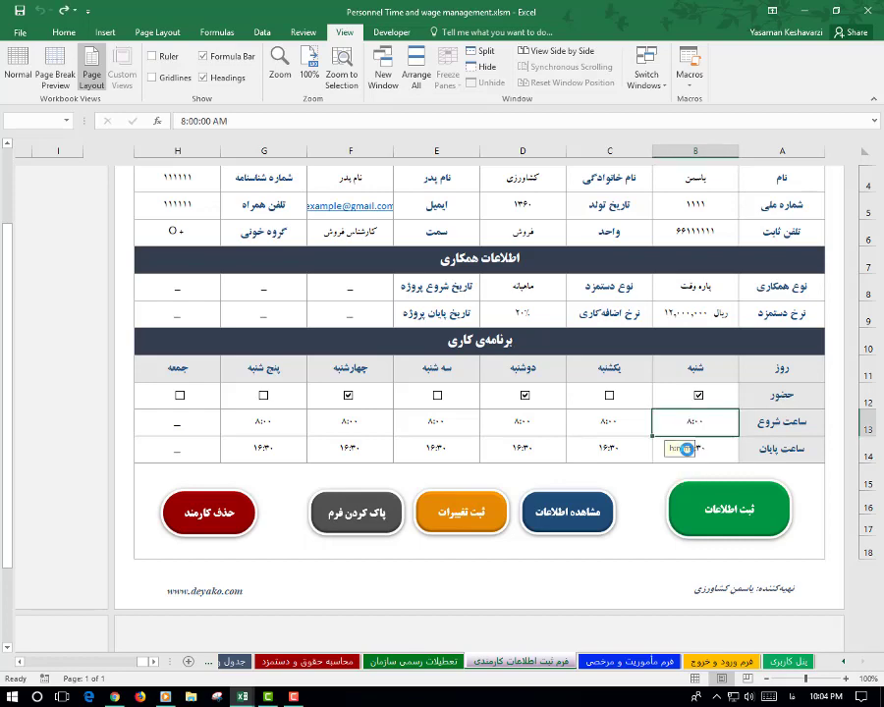
{"action": "left_click", "coordinate": [621, 421]}
{"action": "key", "text": "Delete"}
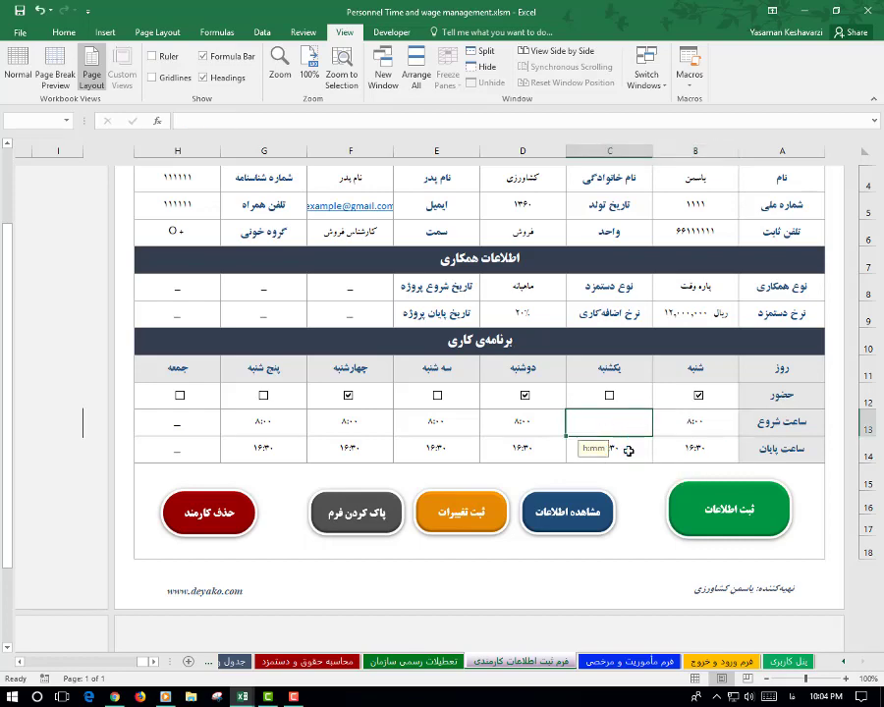
{"action": "key", "text": "ctrl+z"}
{"action": "key", "text": "Delete"}
Step: Clear the start and end times for Tuesday and Thursday
{"action": "left_click", "coordinate": [444, 432]}
{"action": "key", "text": "Delete"}
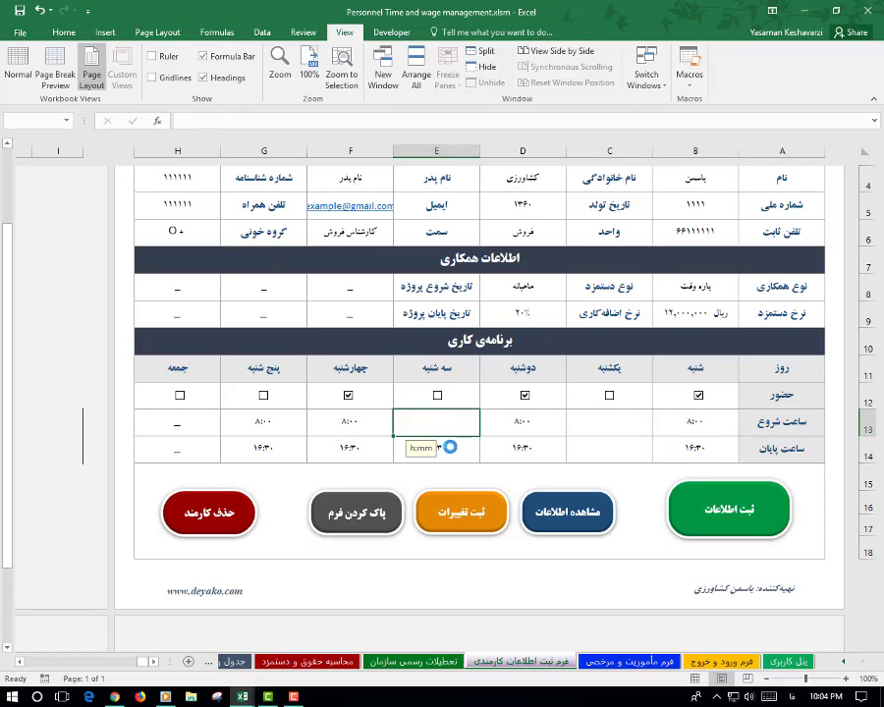
{"action": "left_click", "coordinate": [447, 444]}
{"action": "key", "text": "Delete"}
{"action": "left_click", "coordinate": [269, 426]}
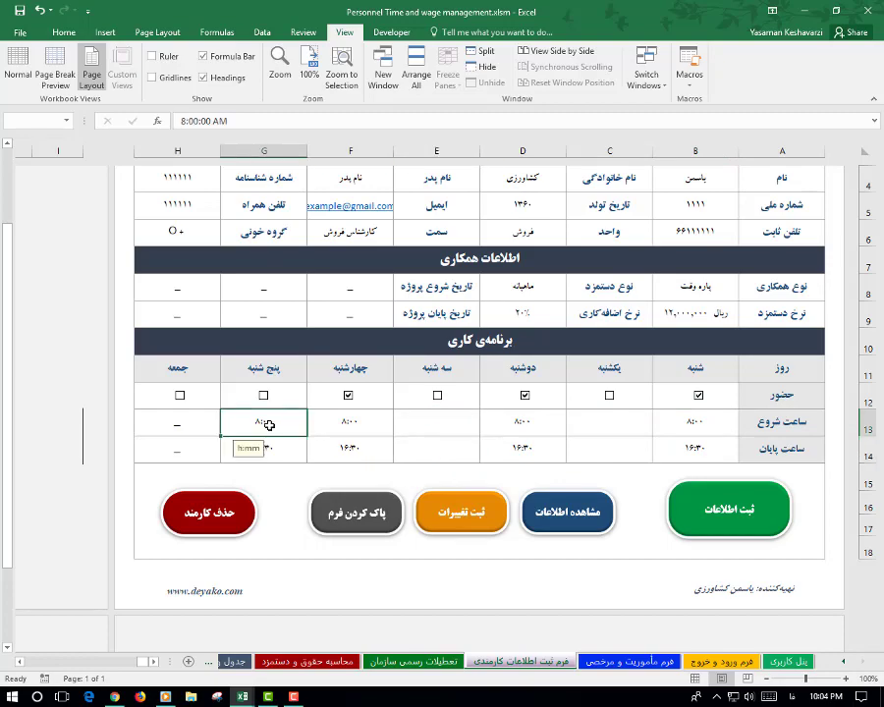
{"action": "key", "text": "Delete"}
{"action": "left_click", "coordinate": [274, 449]}
{"action": "key", "text": "Delete"}
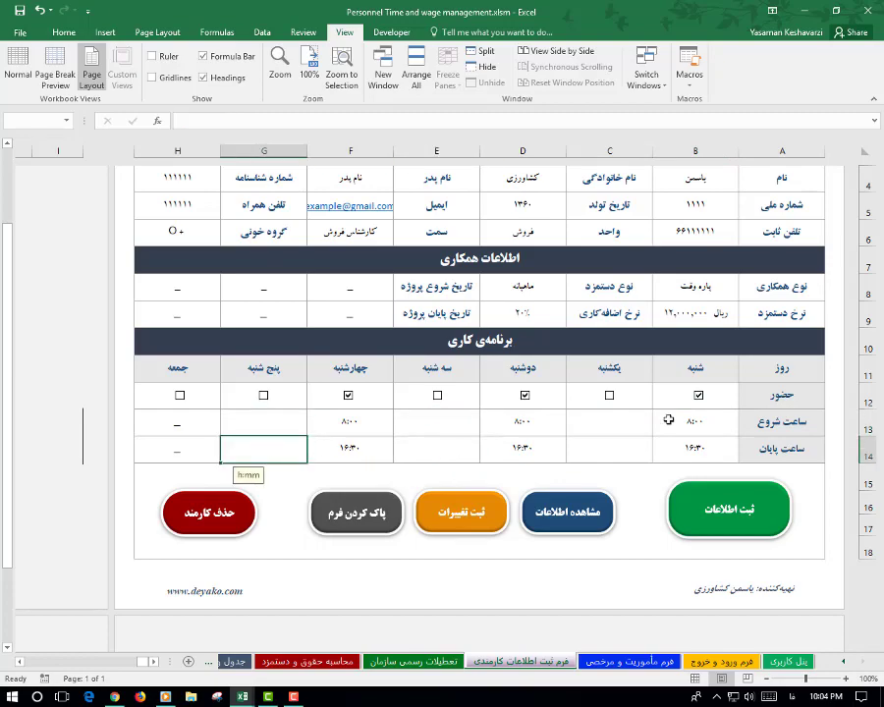
Step: Save the edited record, acknowledge the Done! message and go back to the dashboard
{"action": "scroll", "coordinate": [672, 427], "scroll_direction": "up", "scroll_amount": 2}
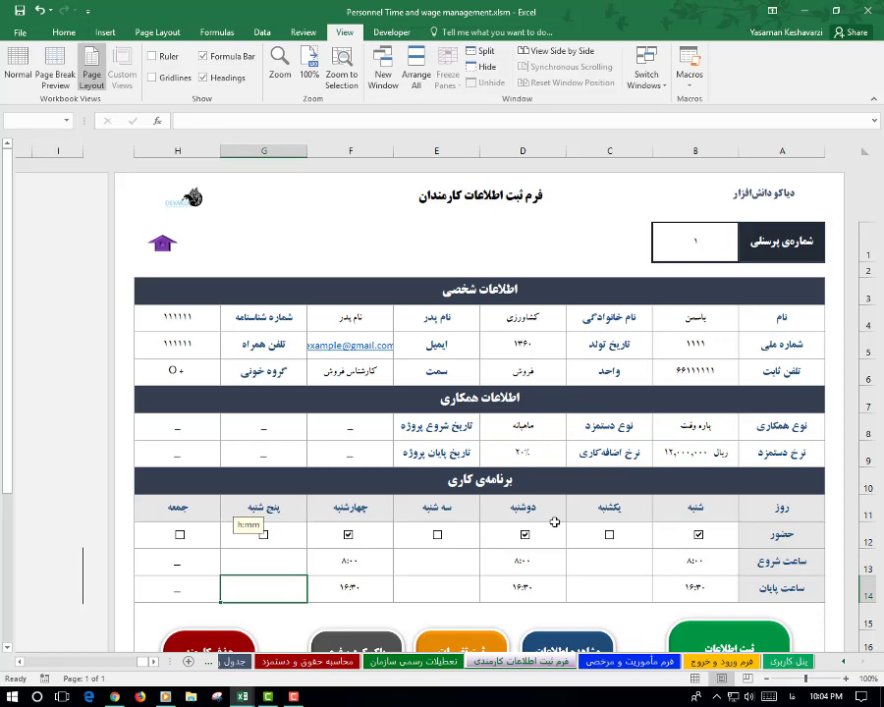
{"action": "scroll", "coordinate": [373, 359], "scroll_direction": "down", "scroll_amount": 2}
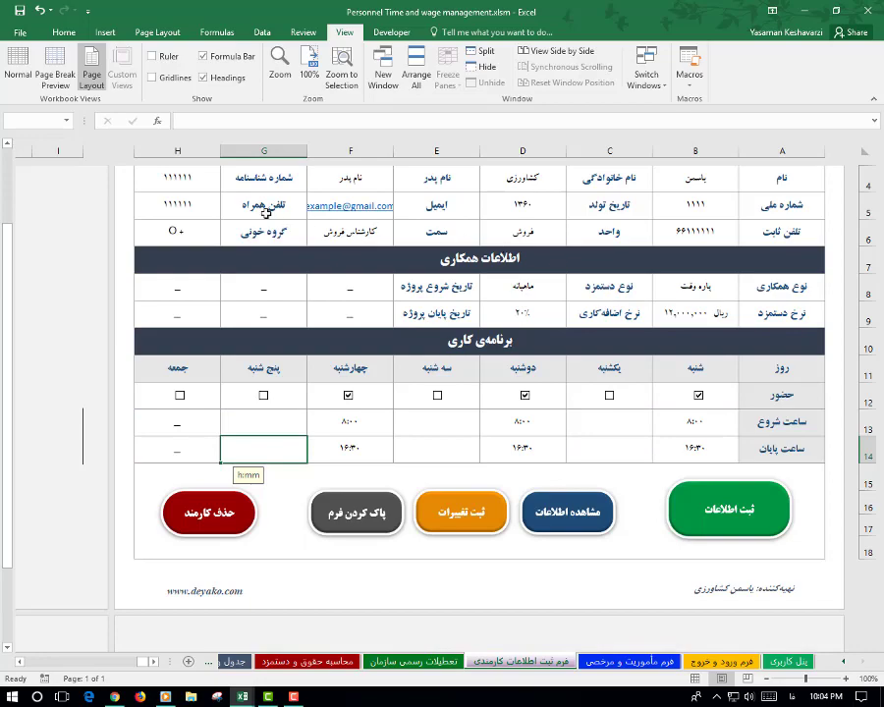
{"action": "scroll", "coordinate": [557, 310], "scroll_direction": "up", "scroll_amount": 2}
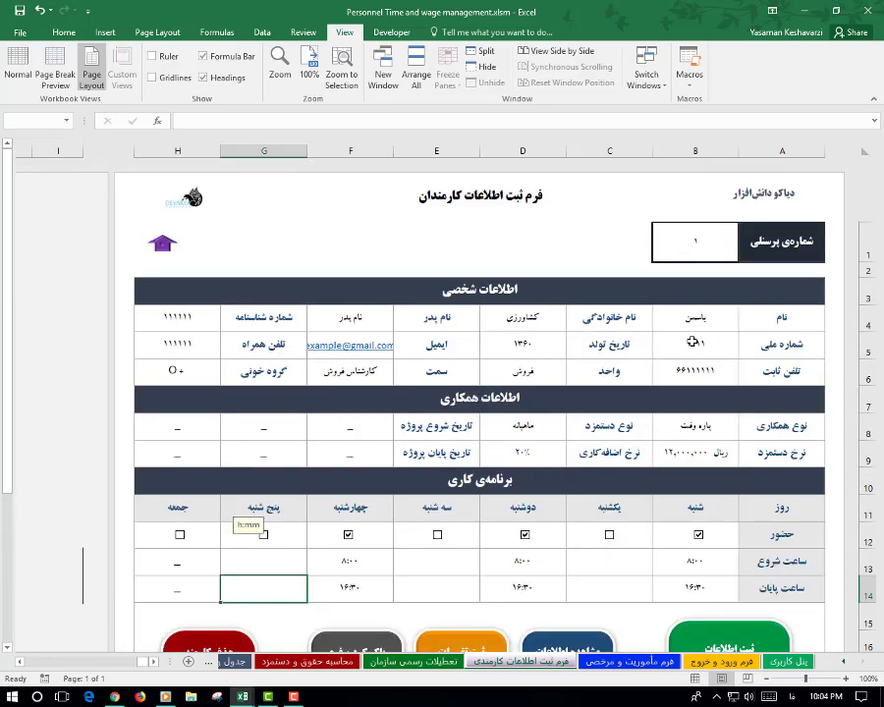
{"action": "scroll", "coordinate": [692, 341], "scroll_direction": "down", "scroll_amount": 2}
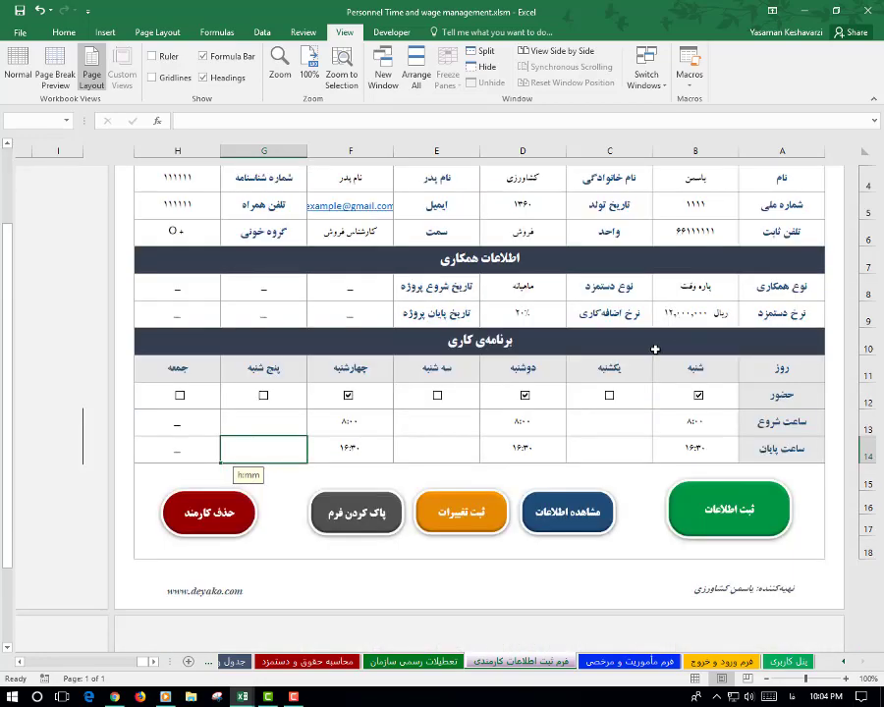
{"action": "left_click", "coordinate": [472, 515]}
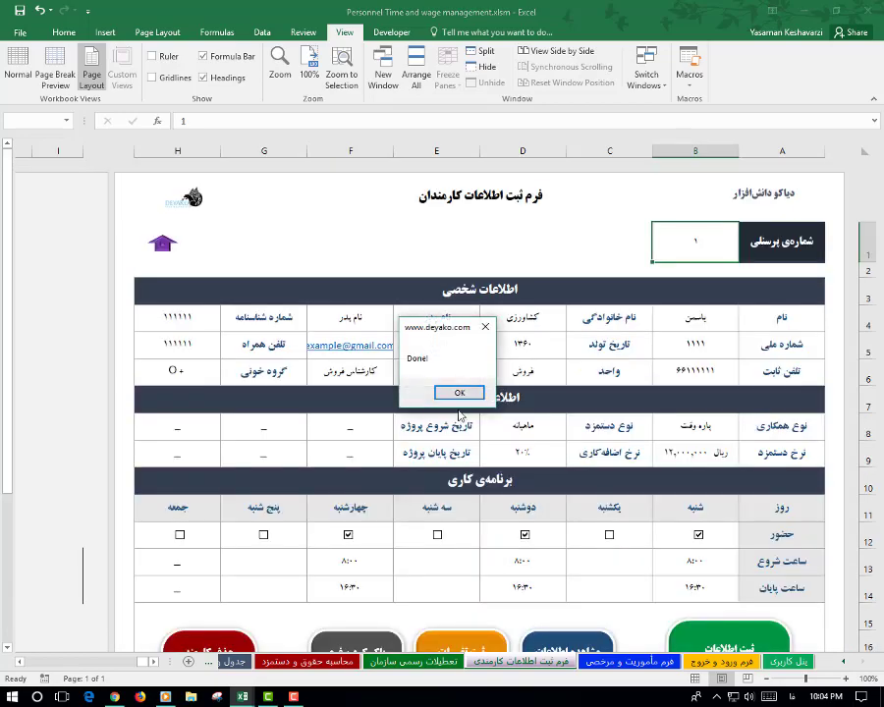
{"action": "left_click", "coordinate": [454, 390]}
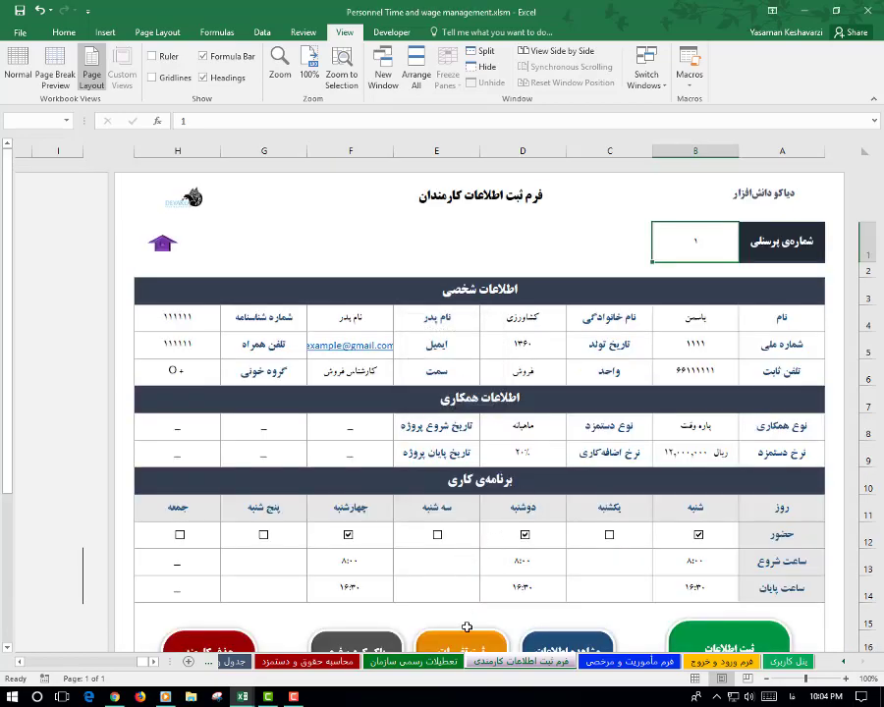
{"action": "left_click", "coordinate": [160, 244]}
{"action": "left_click", "coordinate": [418, 427]}
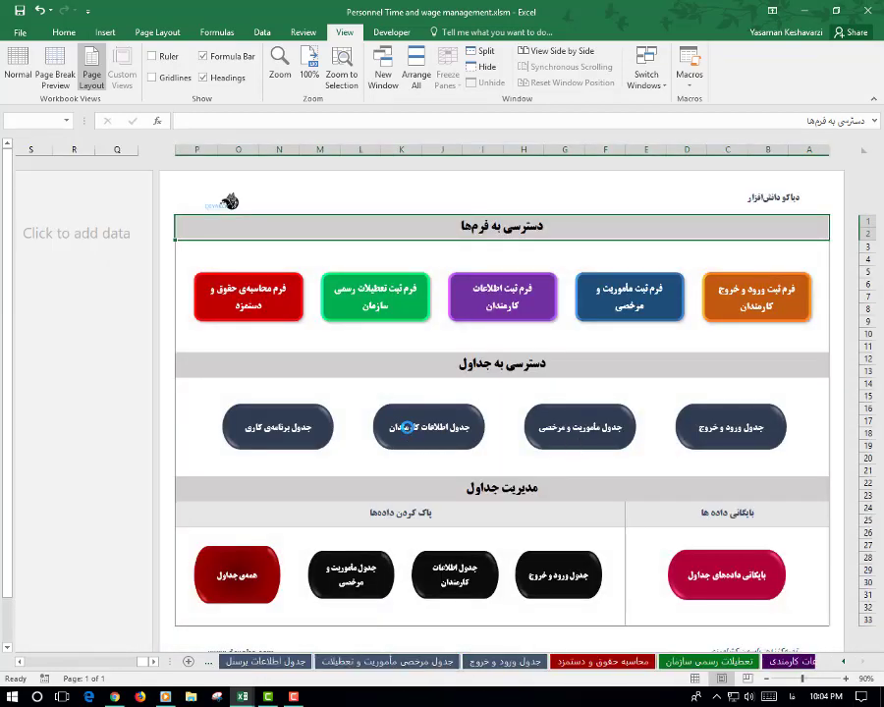
{"action": "left_click", "coordinate": [804, 200]}
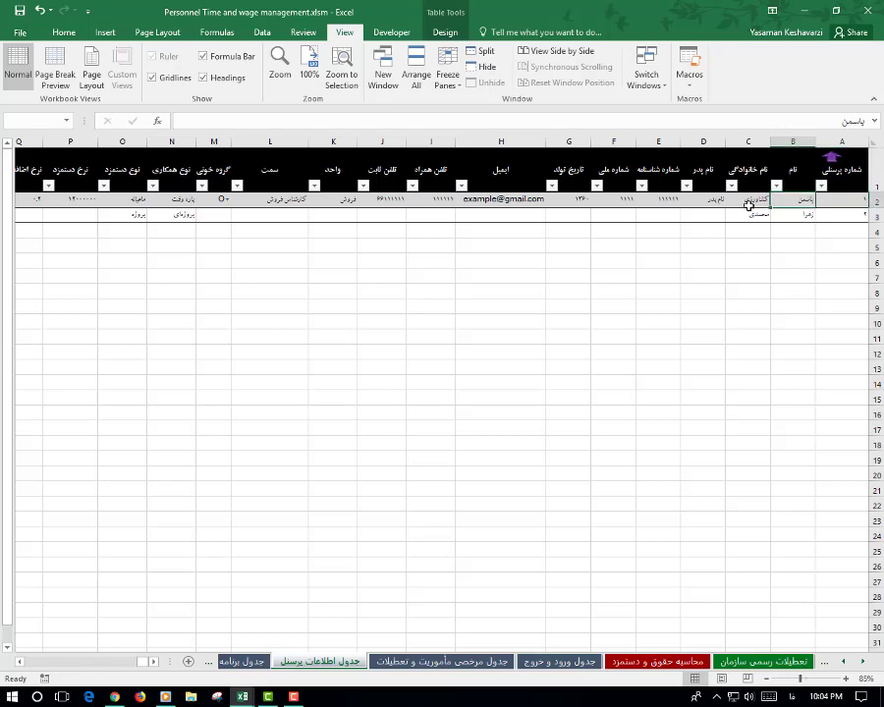
{"action": "left_click", "coordinate": [732, 201]}
{"action": "left_click", "coordinate": [500, 200]}
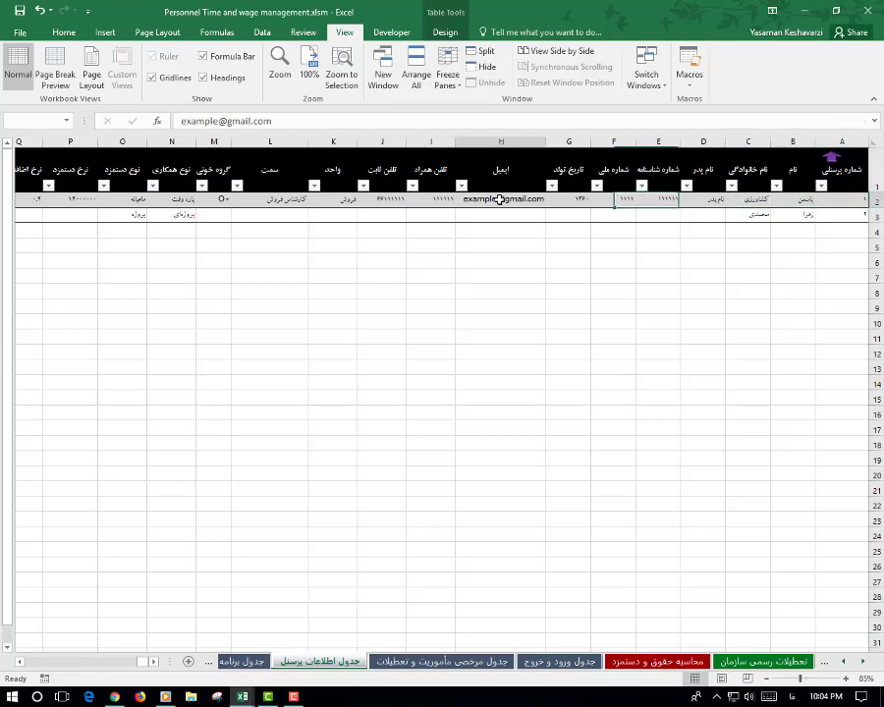
{"action": "left_click", "coordinate": [288, 200]}
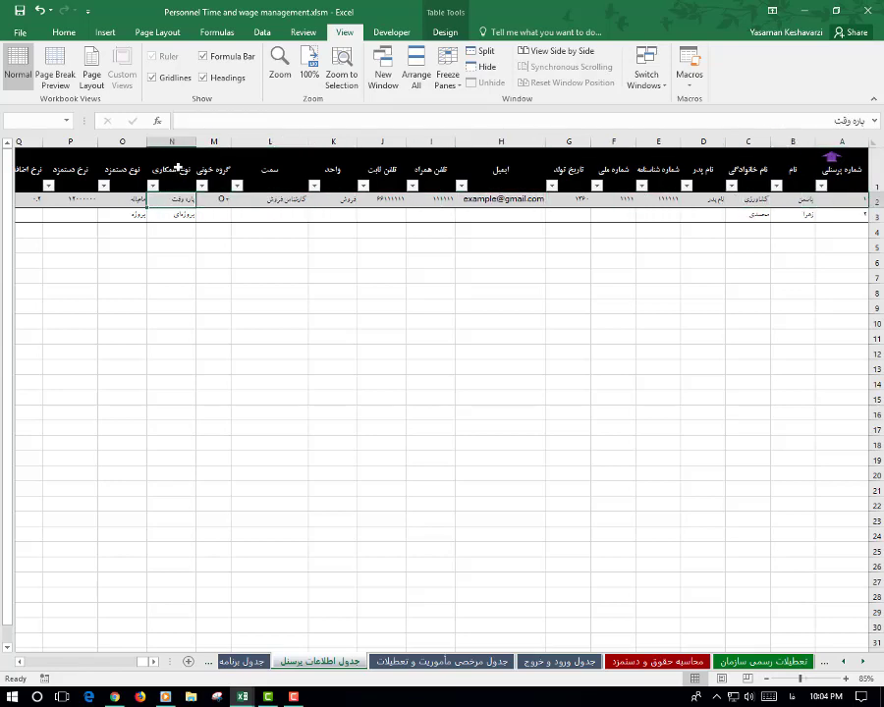
{"action": "left_click", "coordinate": [173, 201]}
{"action": "left_click", "coordinate": [239, 668]}
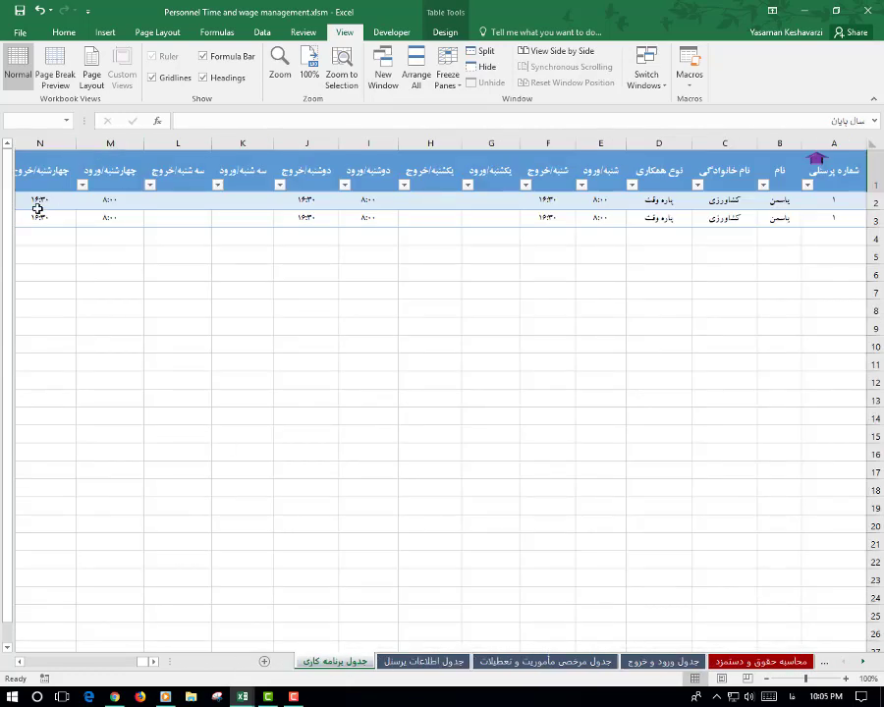
{"action": "left_click", "coordinate": [557, 200]}
{"action": "left_click", "coordinate": [595, 202]}
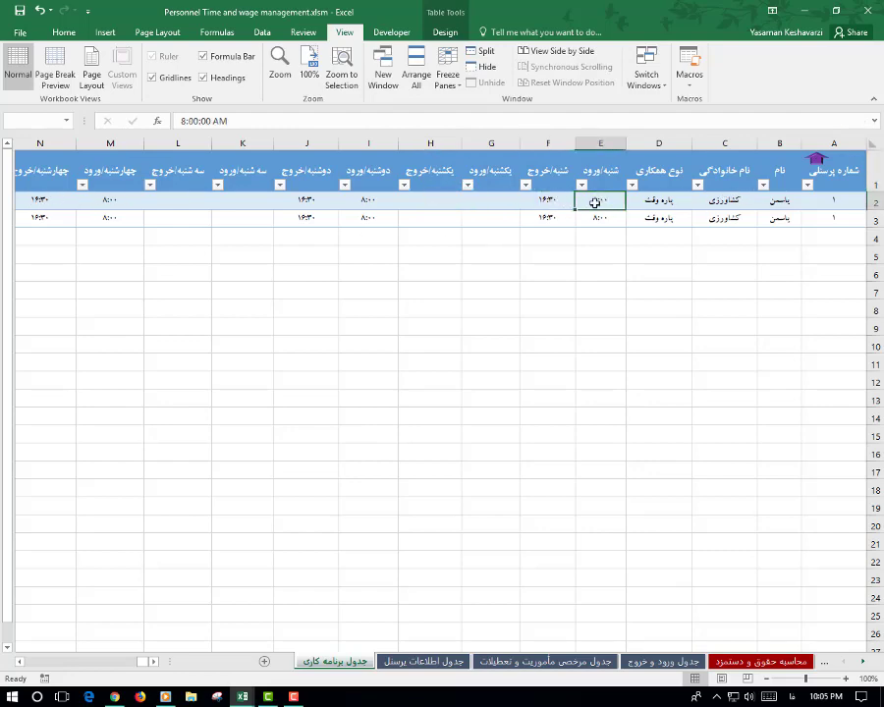
{"action": "left_click", "coordinate": [377, 199]}
{"action": "left_click", "coordinate": [297, 199]}
{"action": "left_click", "coordinate": [102, 197]}
{"action": "left_click", "coordinate": [65, 196]}
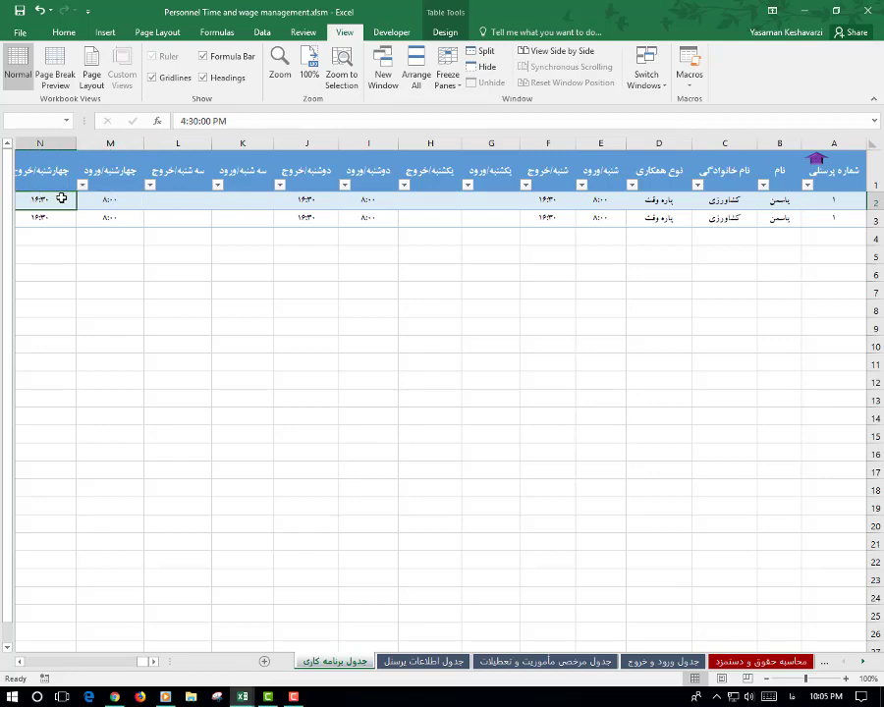
{"action": "left_click", "coordinate": [816, 160]}
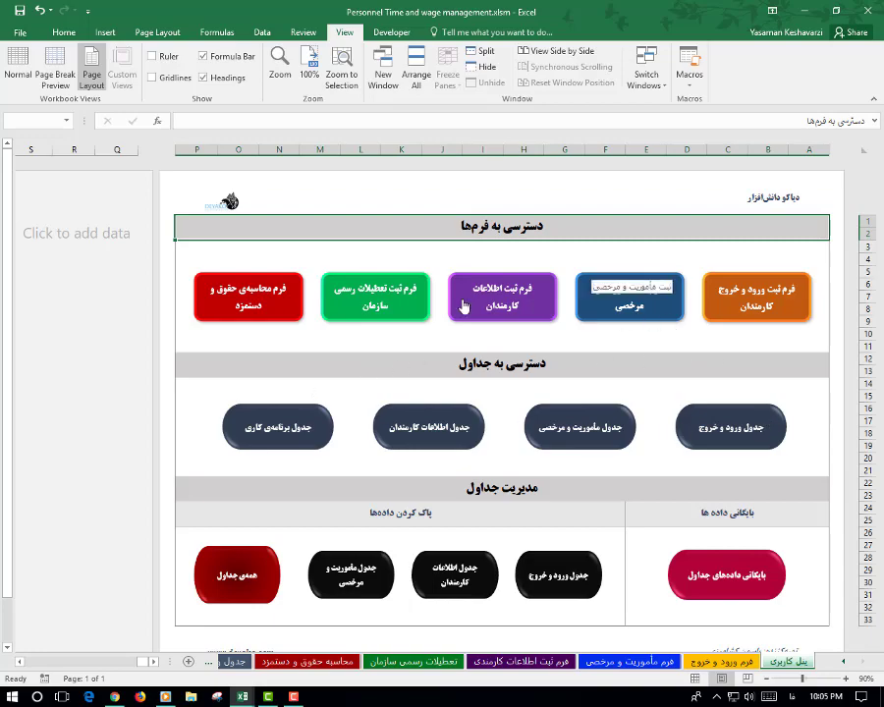
Step: Load personnel number 2's record into the employee information form
{"action": "left_click", "coordinate": [503, 308]}
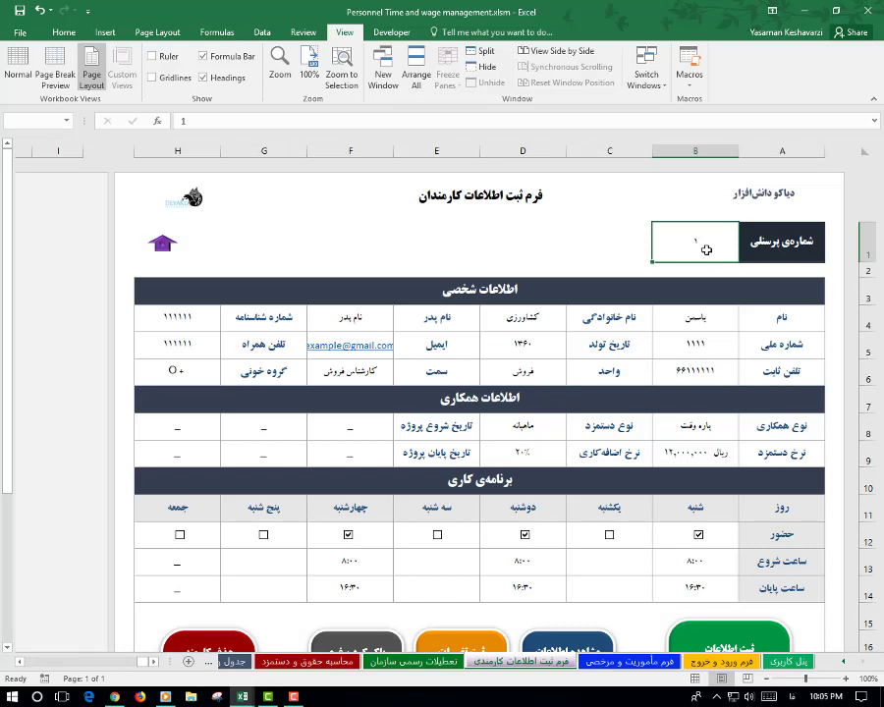
{"action": "type", "text": "2"}
{"action": "key", "text": "Return"}
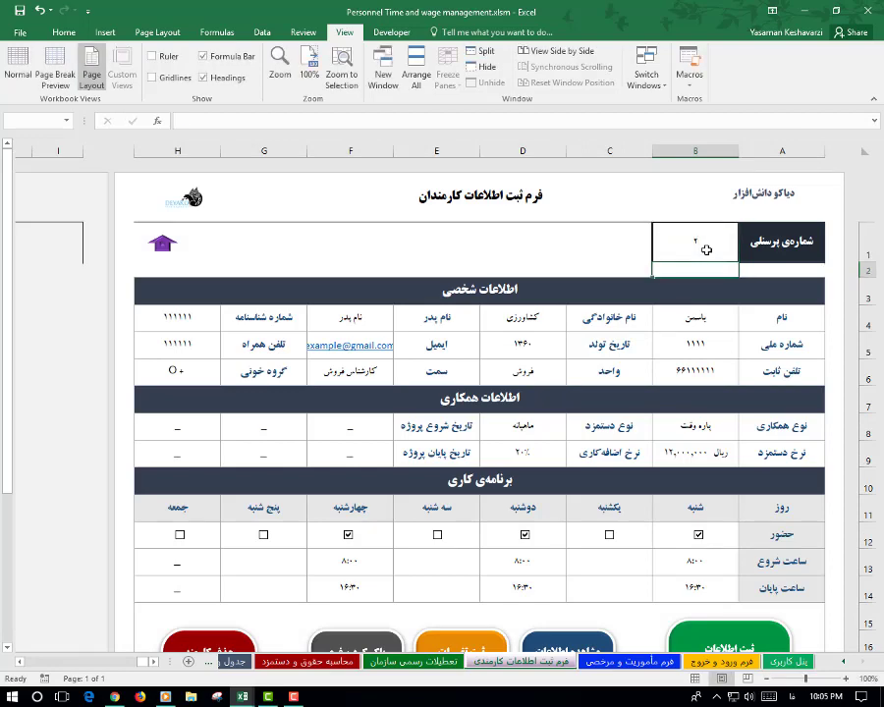
{"action": "left_click", "coordinate": [707, 250]}
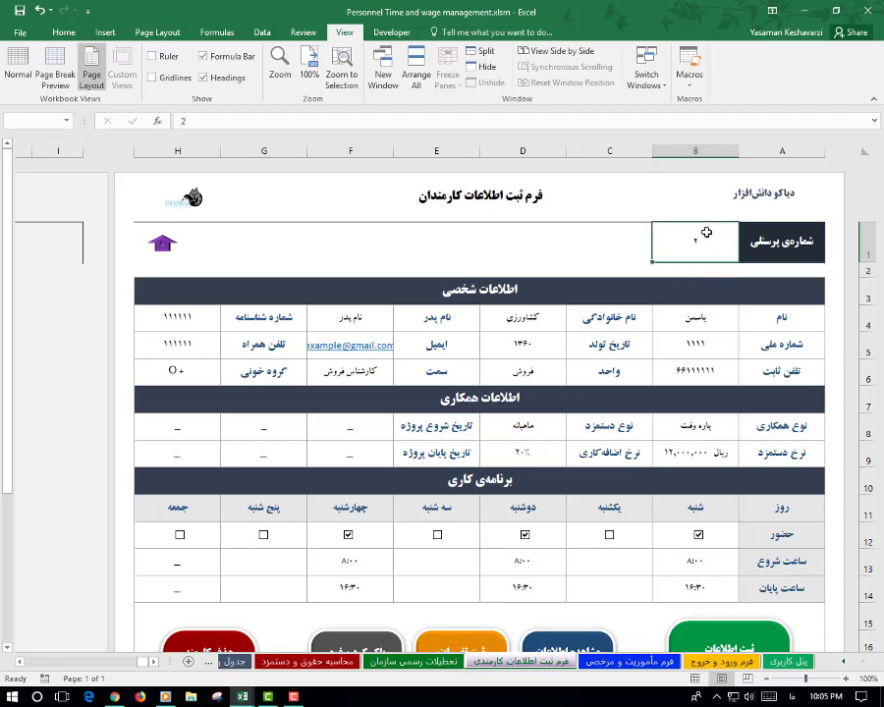
{"action": "scroll", "coordinate": [628, 412], "scroll_direction": "down", "scroll_amount": 1}
{"action": "left_click", "coordinate": [577, 528]}
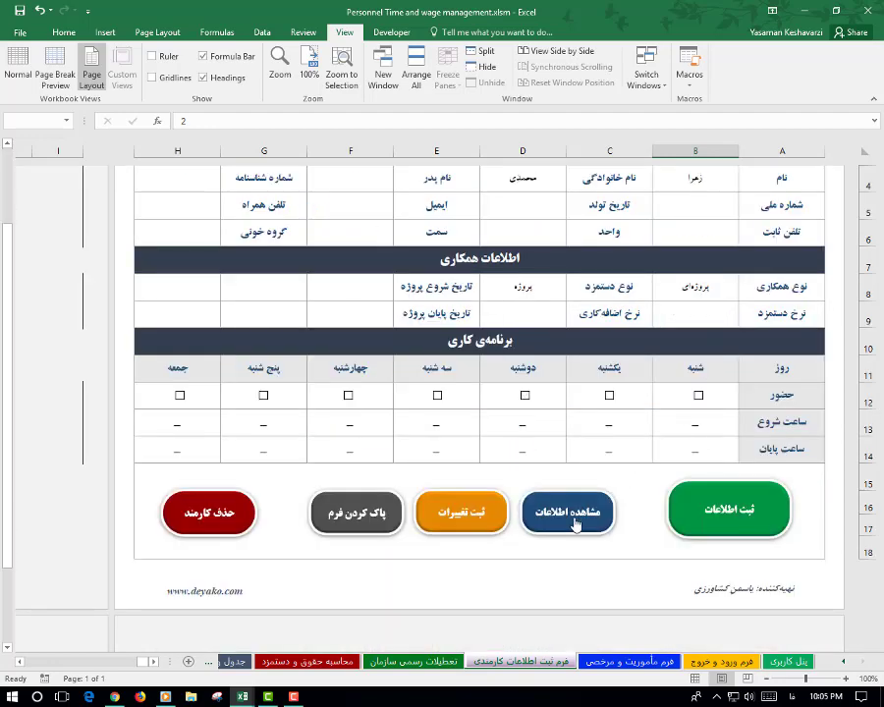
{"action": "left_click", "coordinate": [459, 392]}
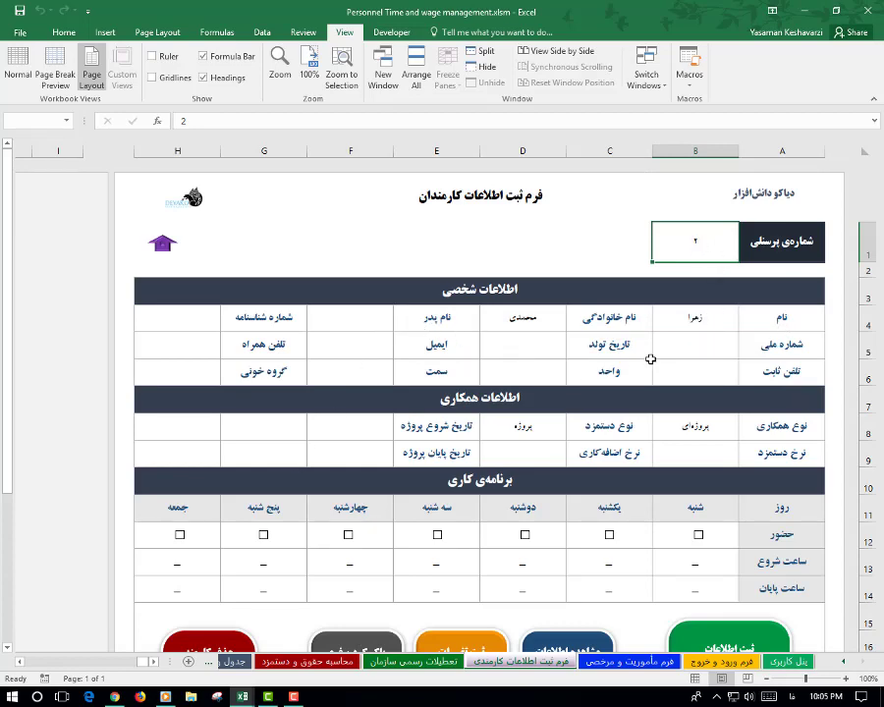
Step: Set employee 2's national ID to 22222 and change the unit to بازاریابی (marketing)
{"action": "key", "text": "Down"}
{"action": "key", "text": "Down"}
{"action": "key", "text": "Down"}
{"action": "key", "text": "Down"}
{"action": "type", "text": "22"}
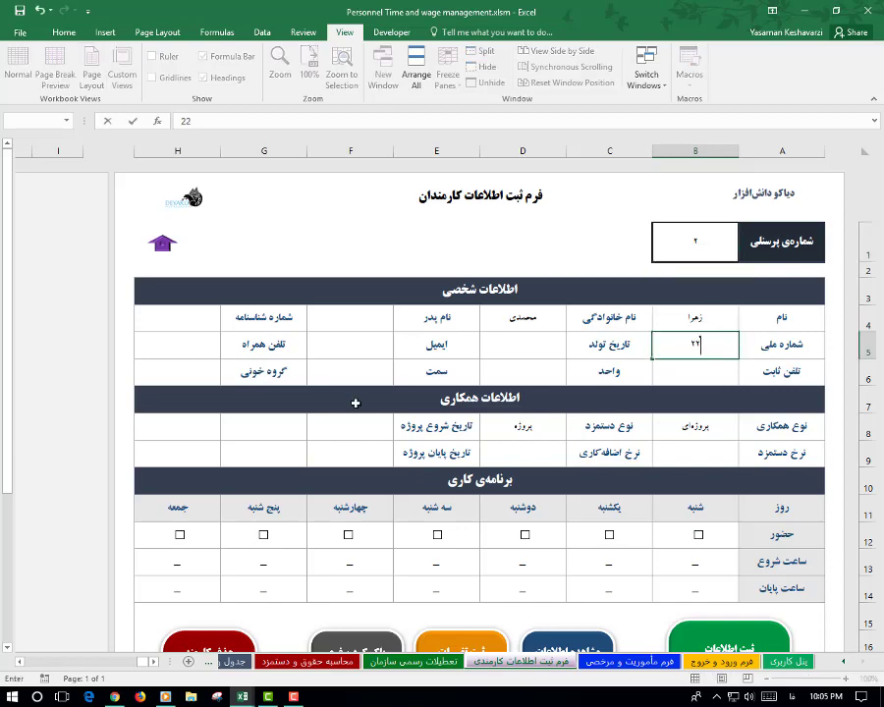
{"action": "type", "text": "222"}
{"action": "left_click", "coordinate": [508, 340]}
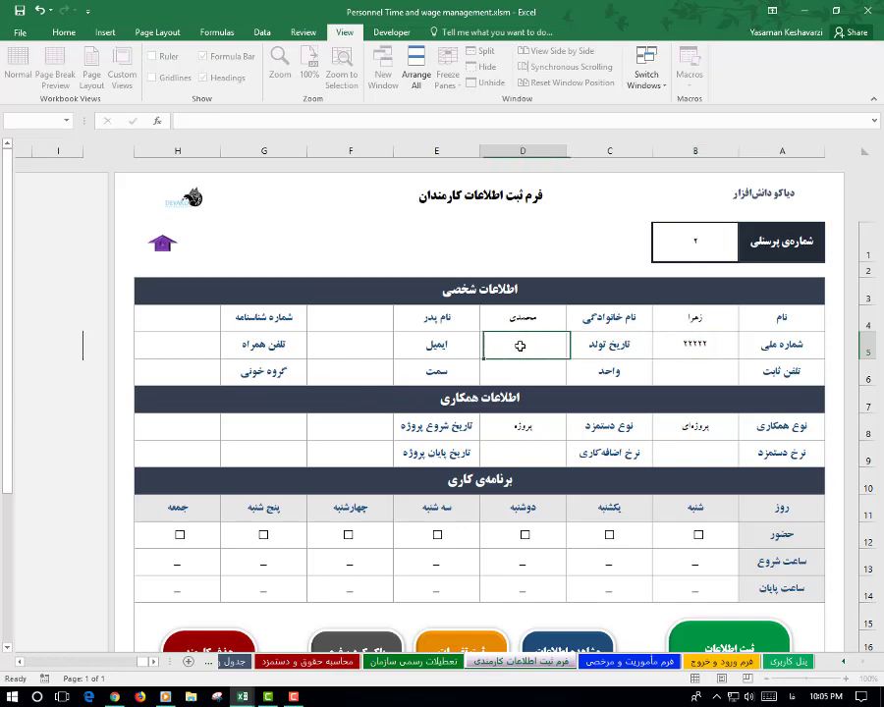
{"action": "left_click", "coordinate": [499, 378]}
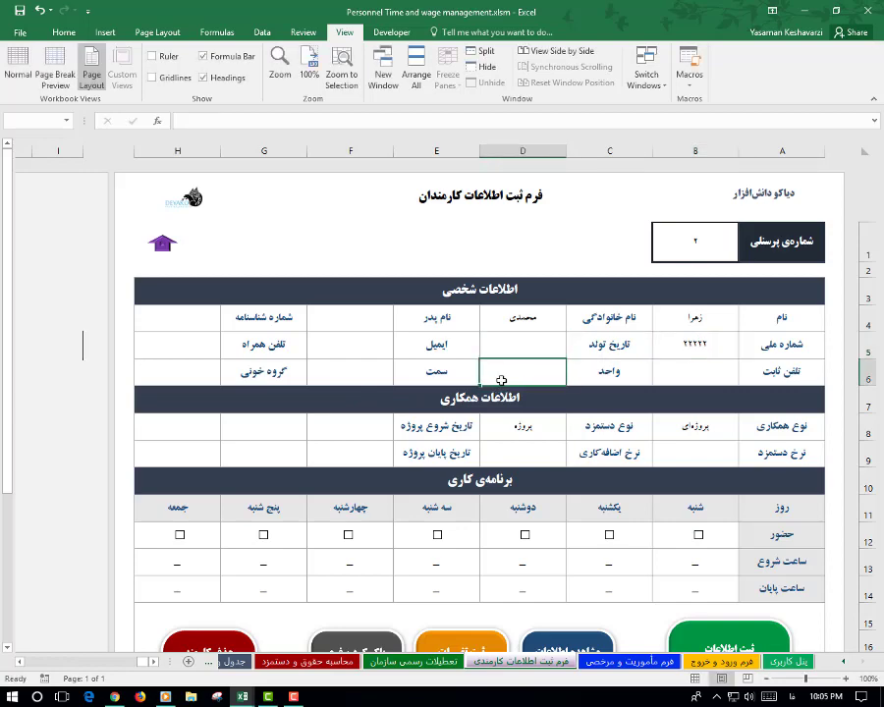
{"action": "type", "text": "پ"}
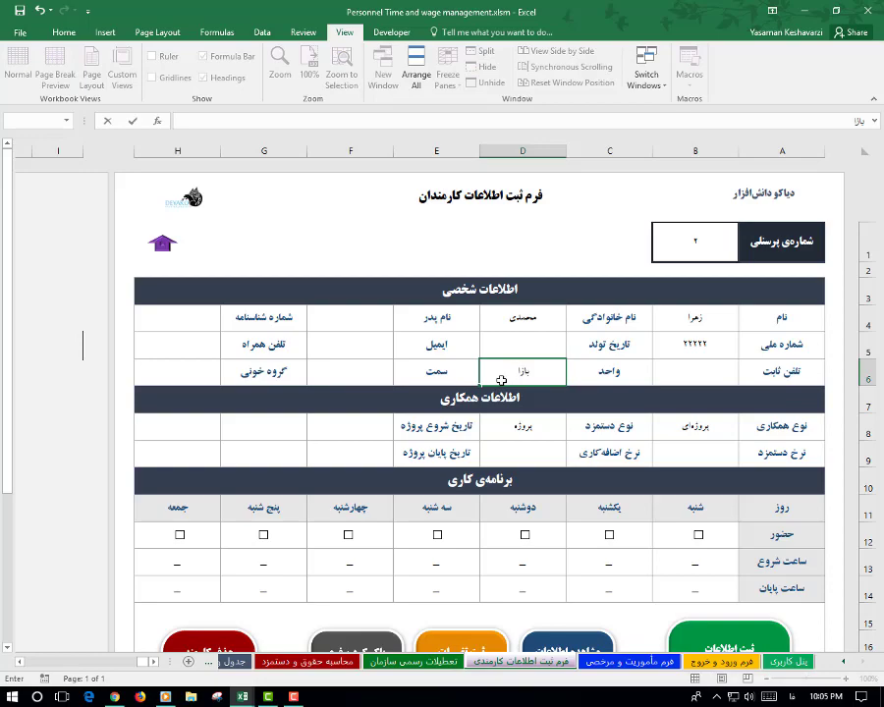
{"action": "type", "text": "ریابی"}
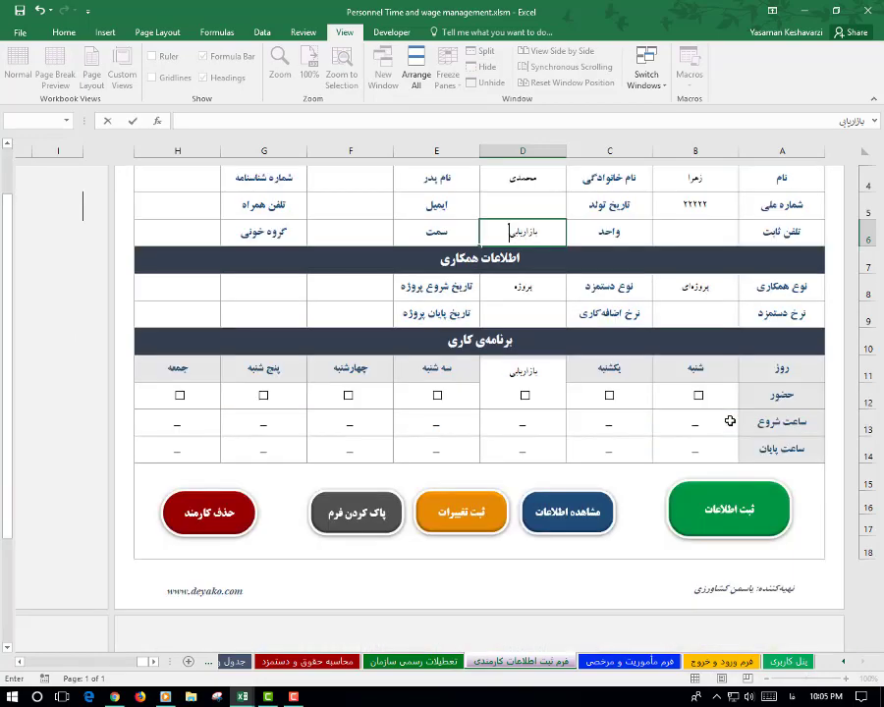
Step: Save employee 2's changes, acknowledge the Done! message and return to the dashboard
{"action": "scroll", "coordinate": [674, 418], "scroll_direction": "down", "scroll_amount": 1}
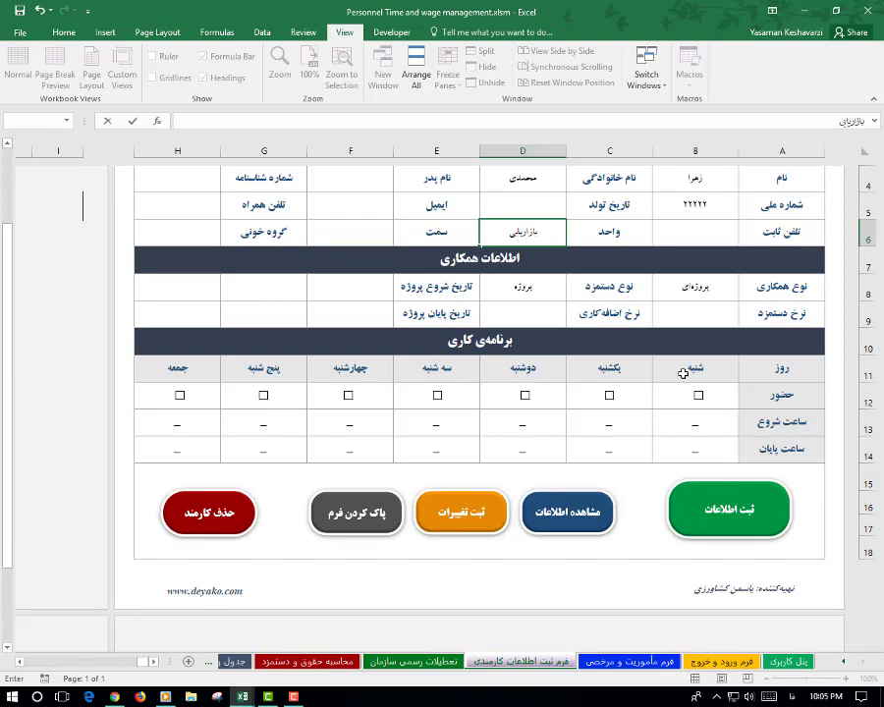
{"action": "scroll", "coordinate": [682, 373], "scroll_direction": "up", "scroll_amount": 1}
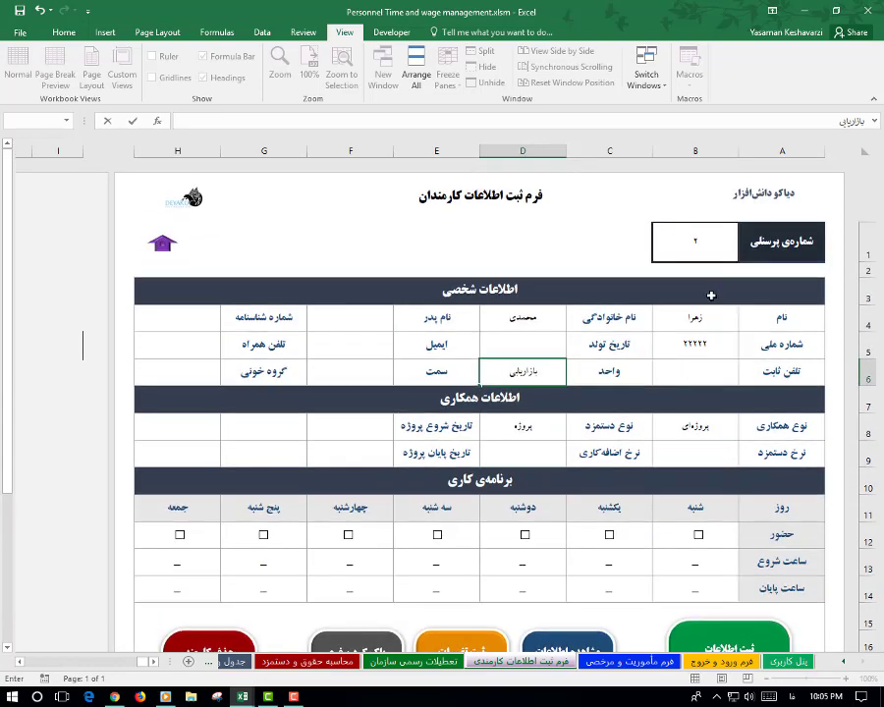
{"action": "scroll", "coordinate": [712, 295], "scroll_direction": "down", "scroll_amount": 1}
{"action": "scroll", "coordinate": [712, 295], "scroll_direction": "down", "scroll_amount": 1}
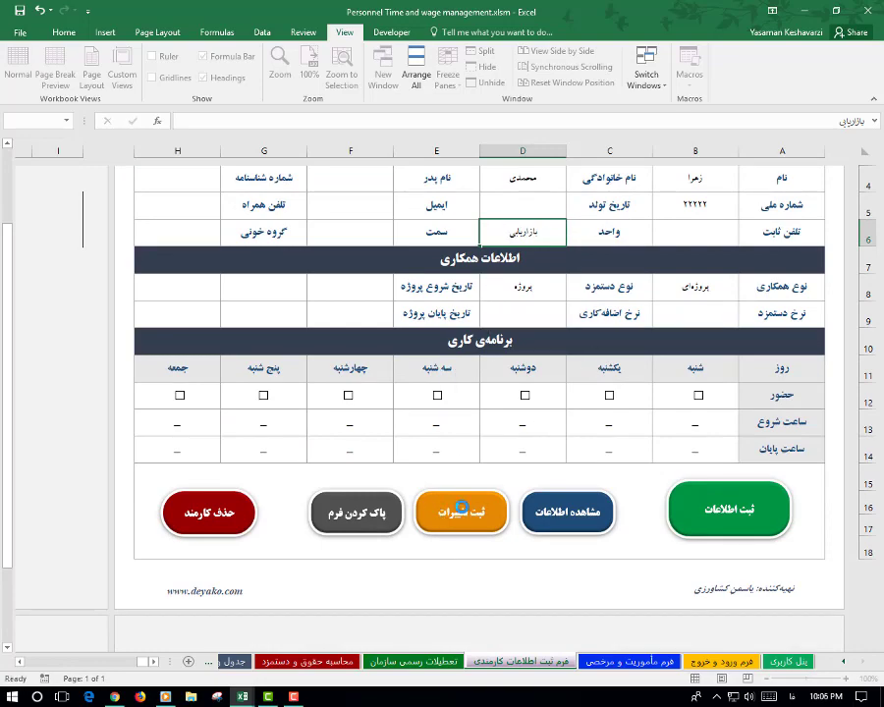
{"action": "left_click", "coordinate": [461, 509]}
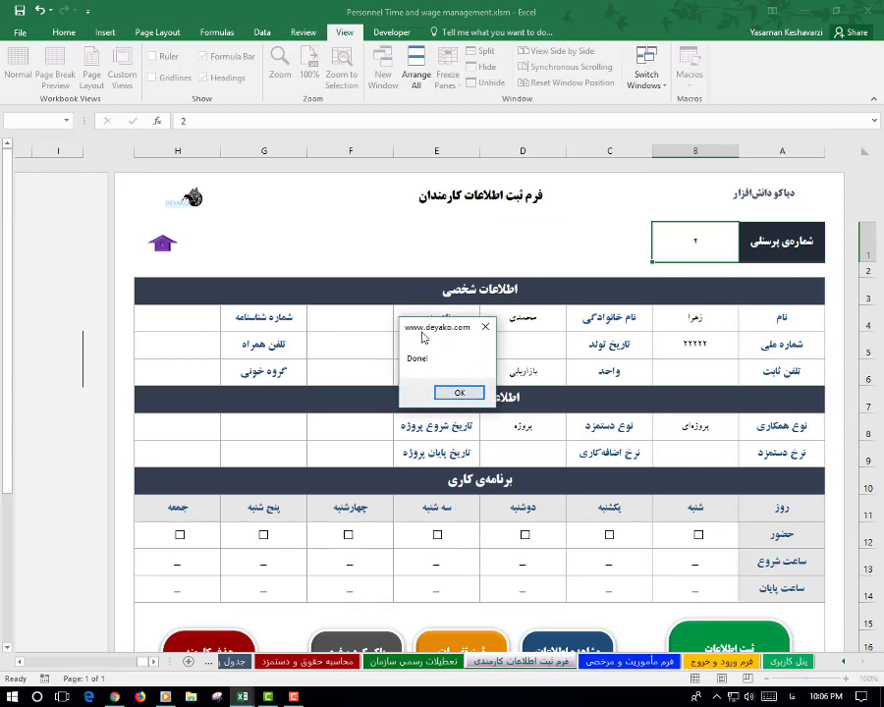
{"action": "left_click", "coordinate": [457, 394]}
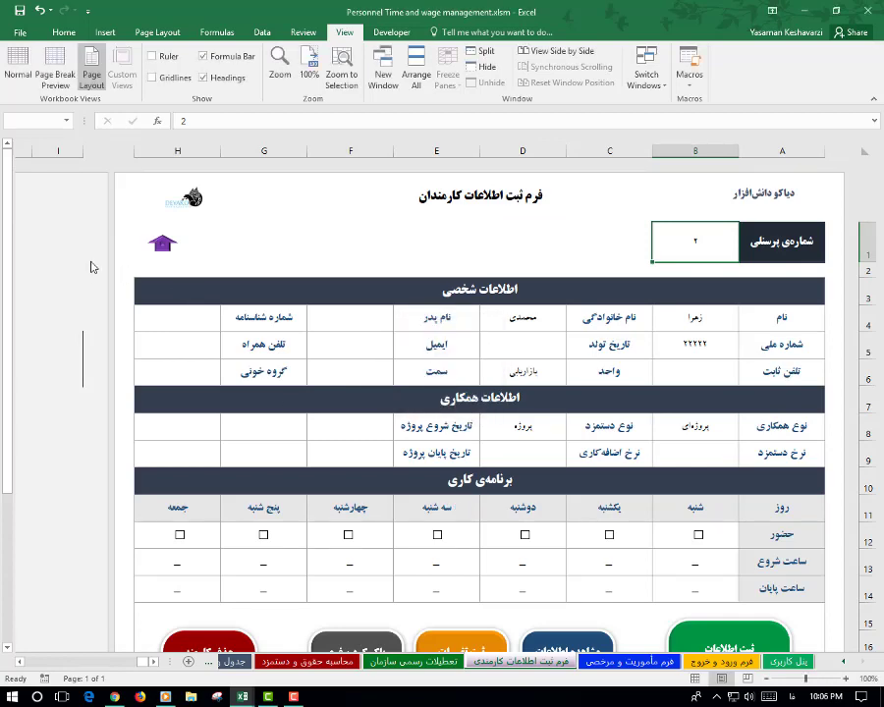
{"action": "left_click", "coordinate": [160, 243]}
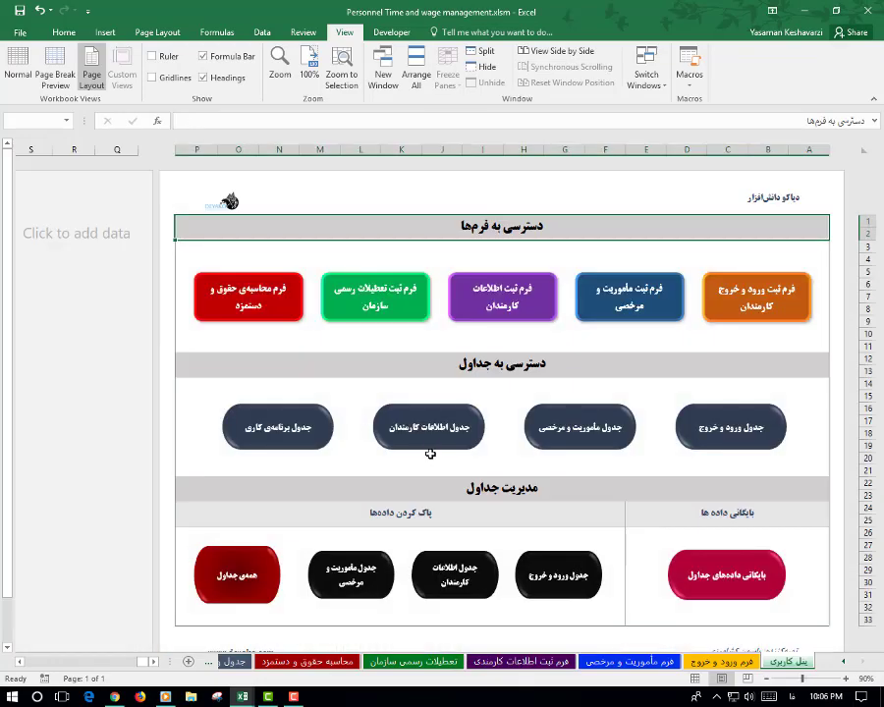
Step: In the personnel information table, check the new employee's national code, unit and cooperation type
{"action": "left_click", "coordinate": [454, 421]}
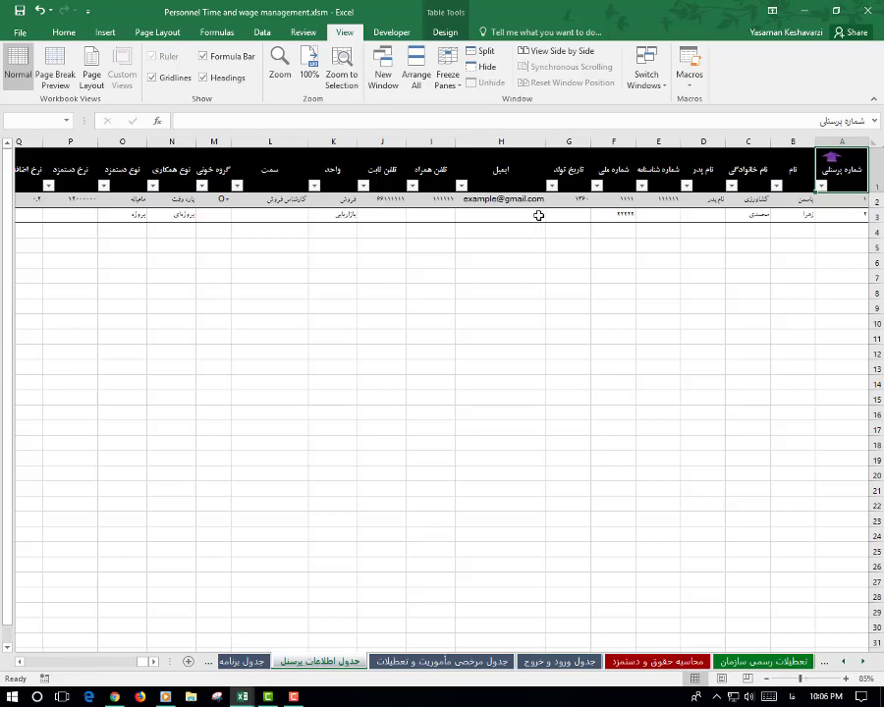
{"action": "left_click", "coordinate": [609, 216]}
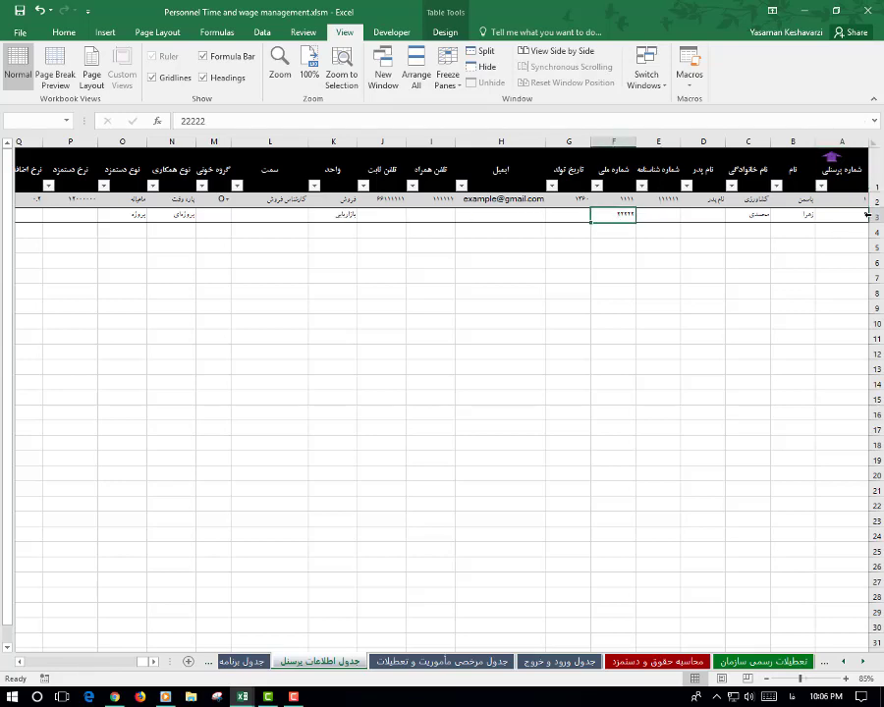
{"action": "left_click", "coordinate": [869, 215]}
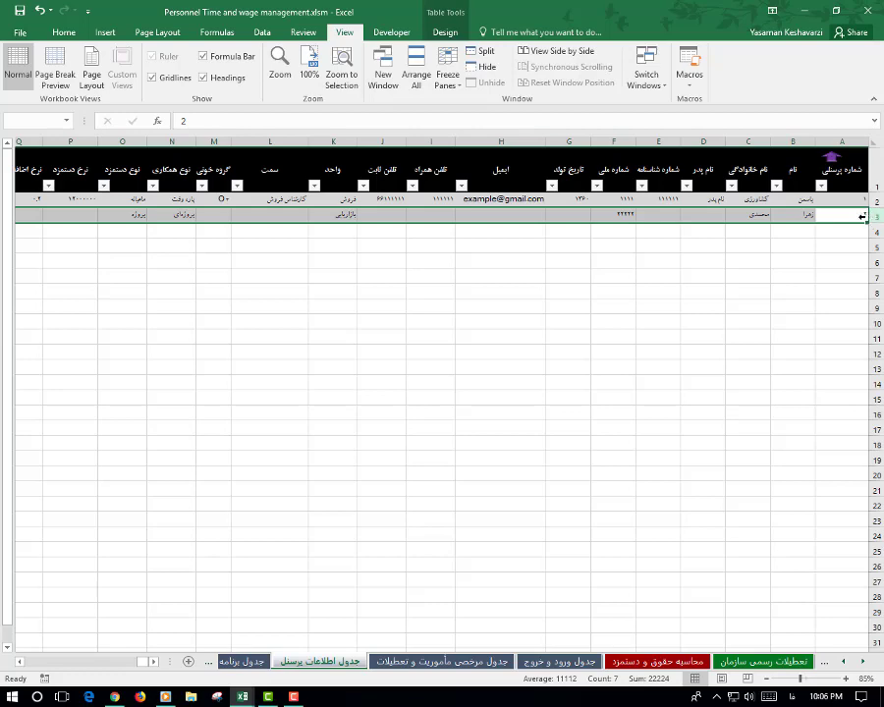
{"action": "left_click", "coordinate": [613, 215]}
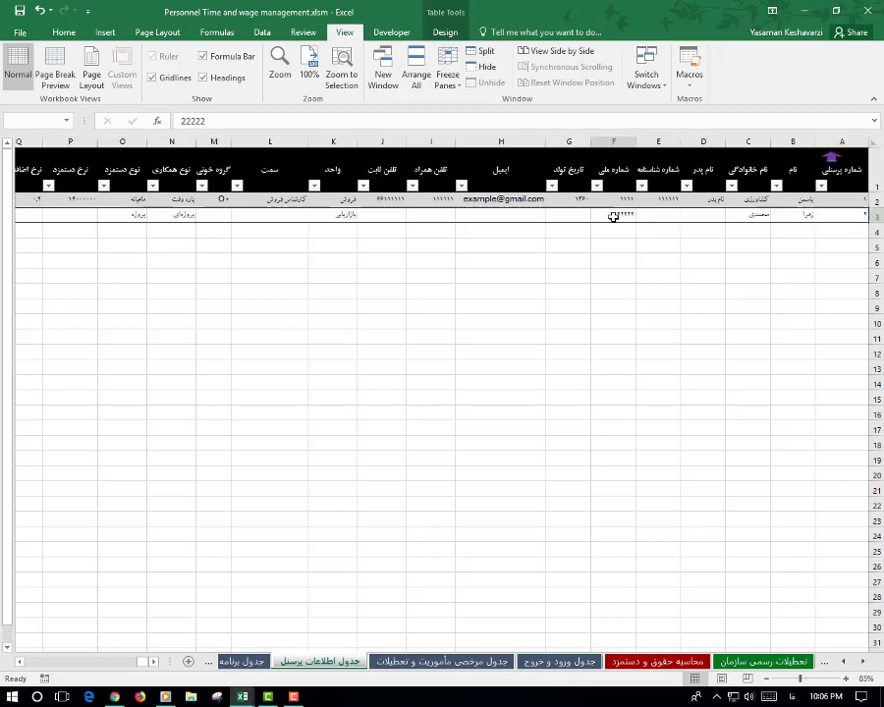
{"action": "left_click", "coordinate": [330, 221]}
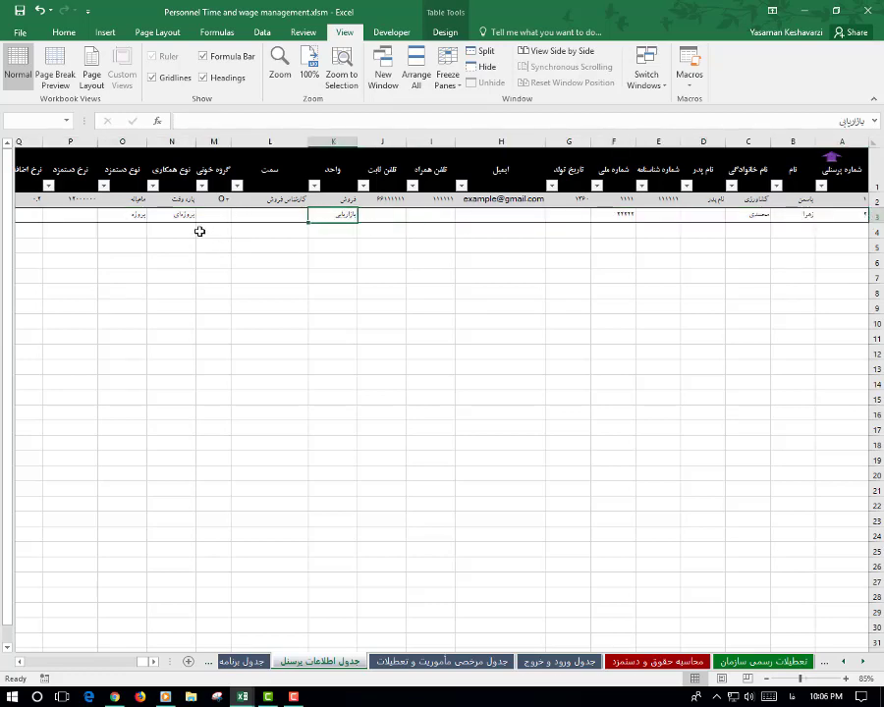
{"action": "left_click", "coordinate": [173, 214]}
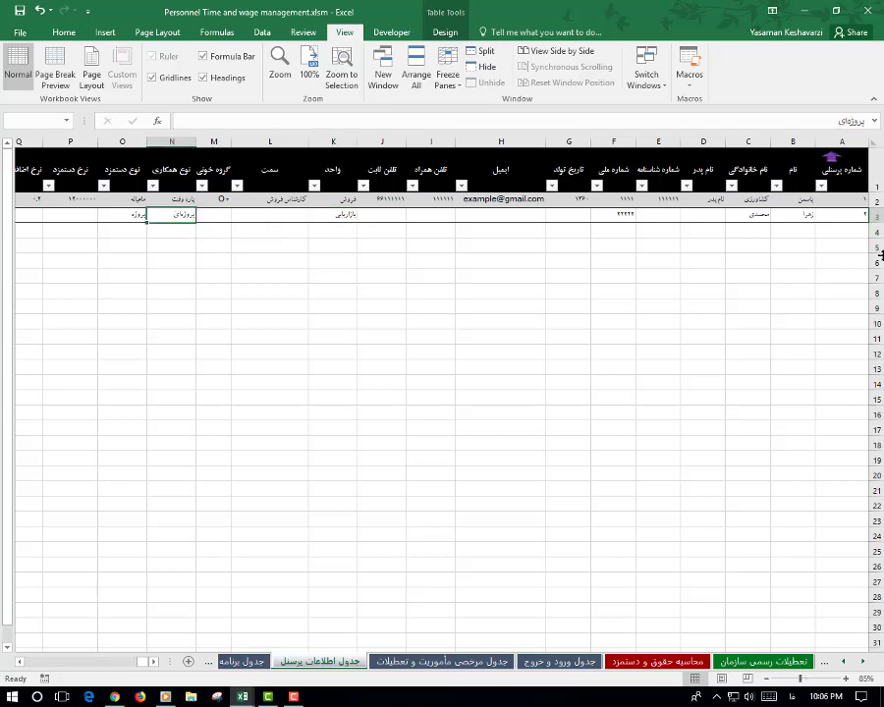
{"action": "scroll", "coordinate": [523, 308], "scroll_direction": "up", "scroll_amount": 3}
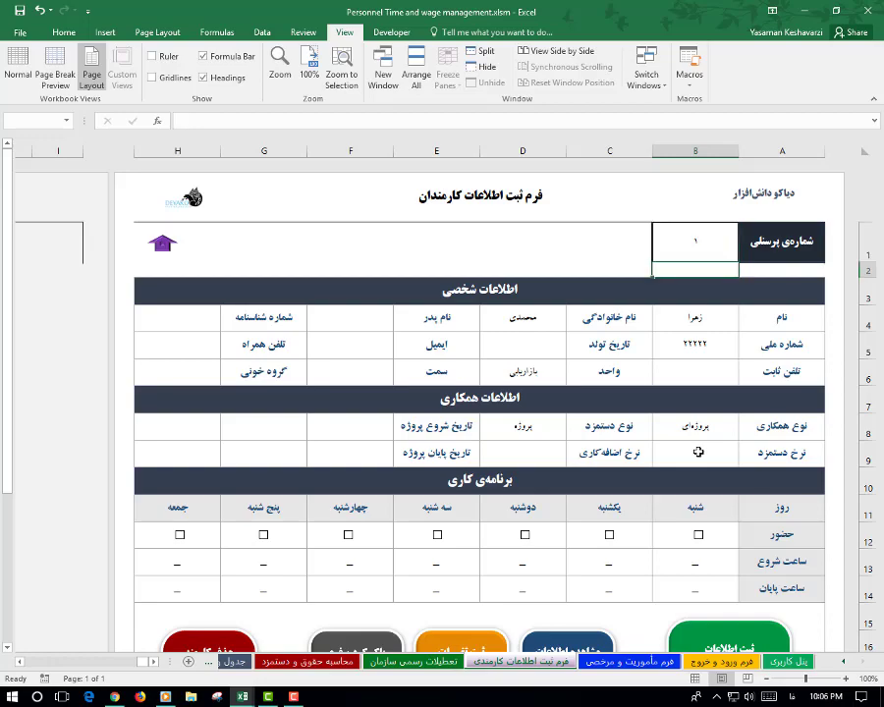
Step: Load personnel number 1's record into the registration form
{"action": "key", "text": "Delete"}
{"action": "key", "text": "Return"}
{"action": "scroll", "coordinate": [692, 246], "scroll_direction": "down", "scroll_amount": 2}
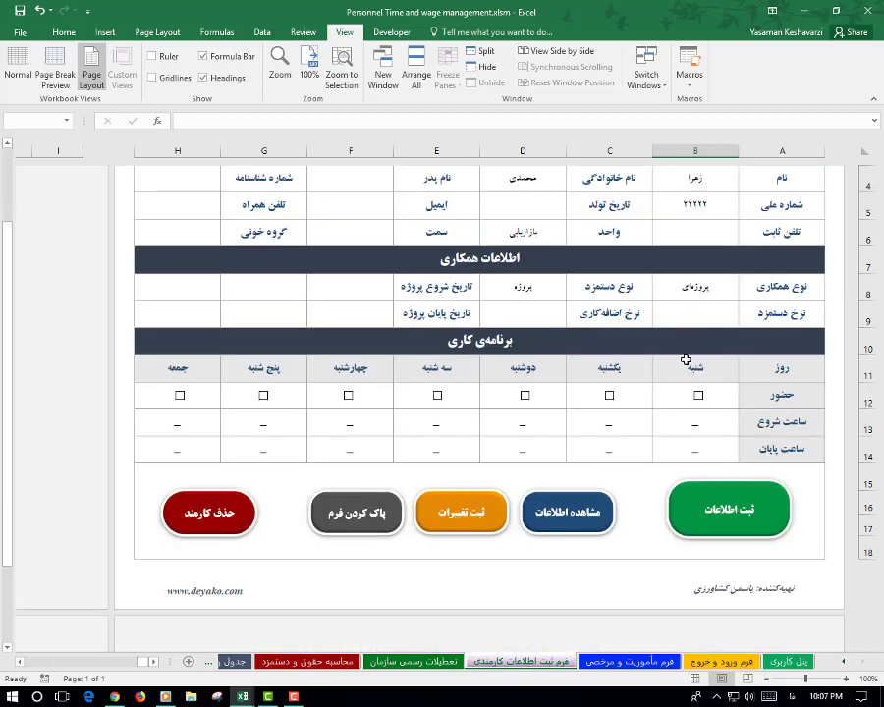
{"action": "left_click", "coordinate": [582, 513]}
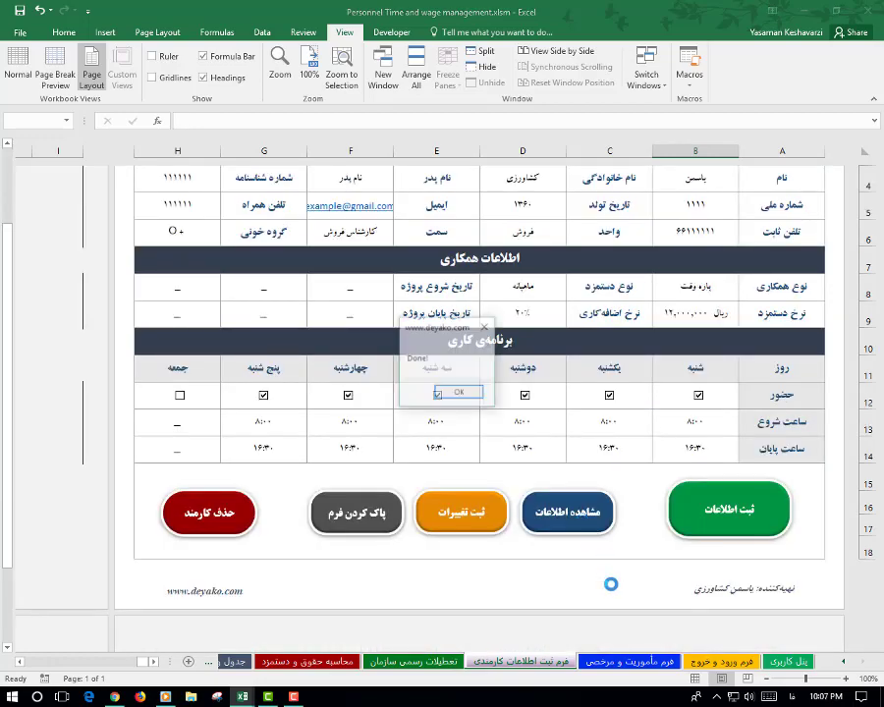
{"action": "left_click", "coordinate": [457, 392]}
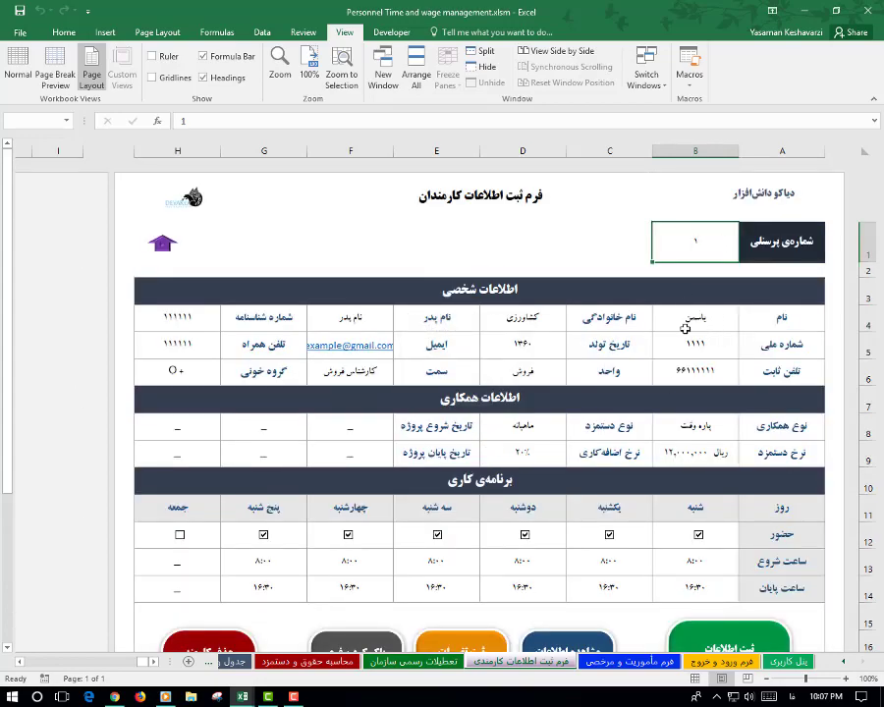
Step: Delete employee 1's record, acknowledge the Done! message and go back to the dashboard
{"action": "scroll", "coordinate": [690, 320], "scroll_direction": "down", "scroll_amount": 2}
{"action": "scroll", "coordinate": [689, 334], "scroll_direction": "up", "scroll_amount": 2}
{"action": "scroll", "coordinate": [689, 334], "scroll_direction": "down", "scroll_amount": 2}
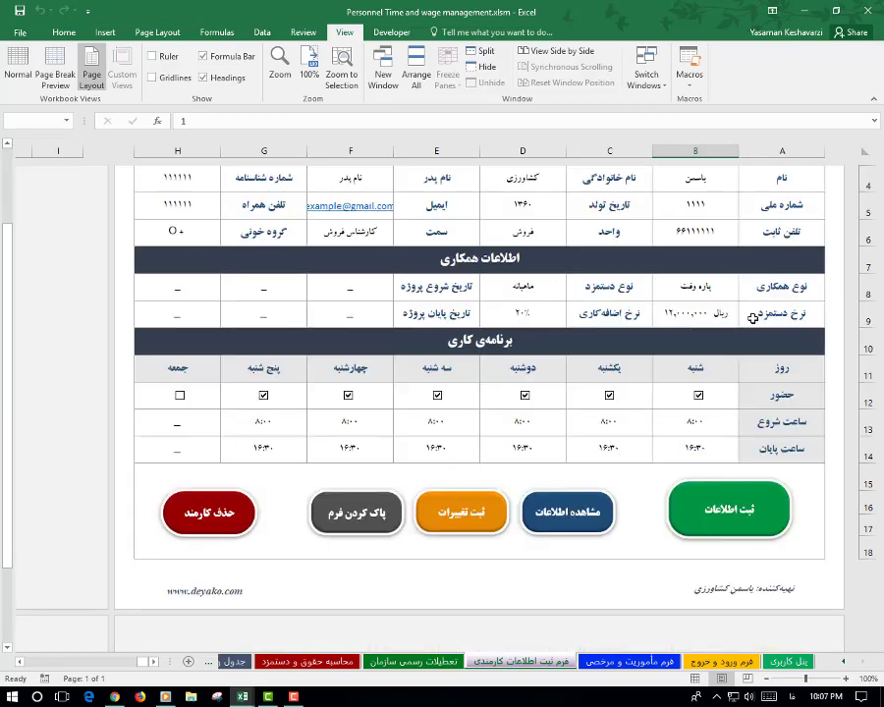
{"action": "left_click", "coordinate": [216, 520]}
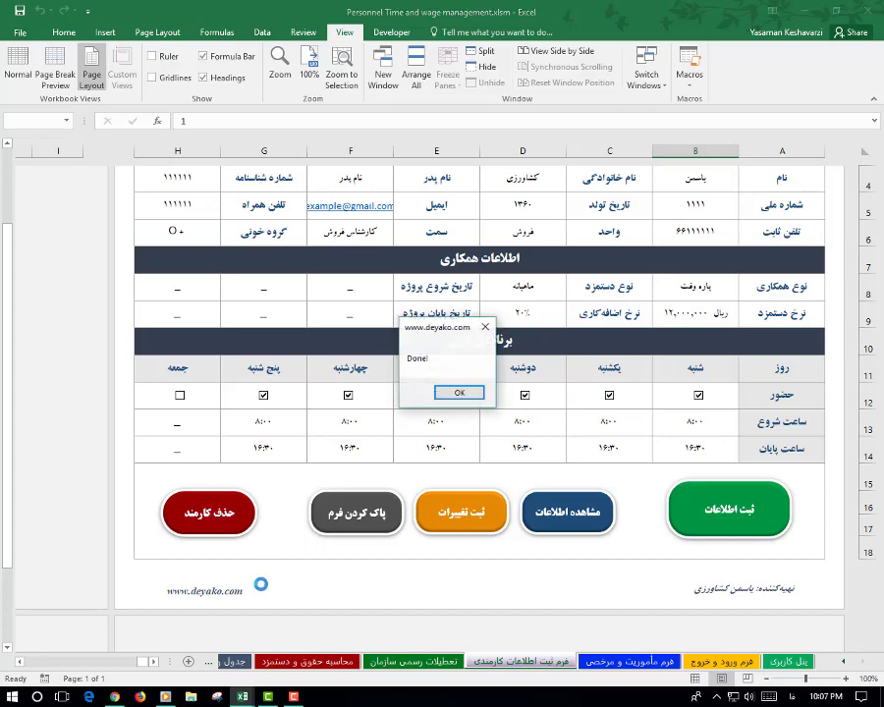
{"action": "left_click", "coordinate": [458, 393]}
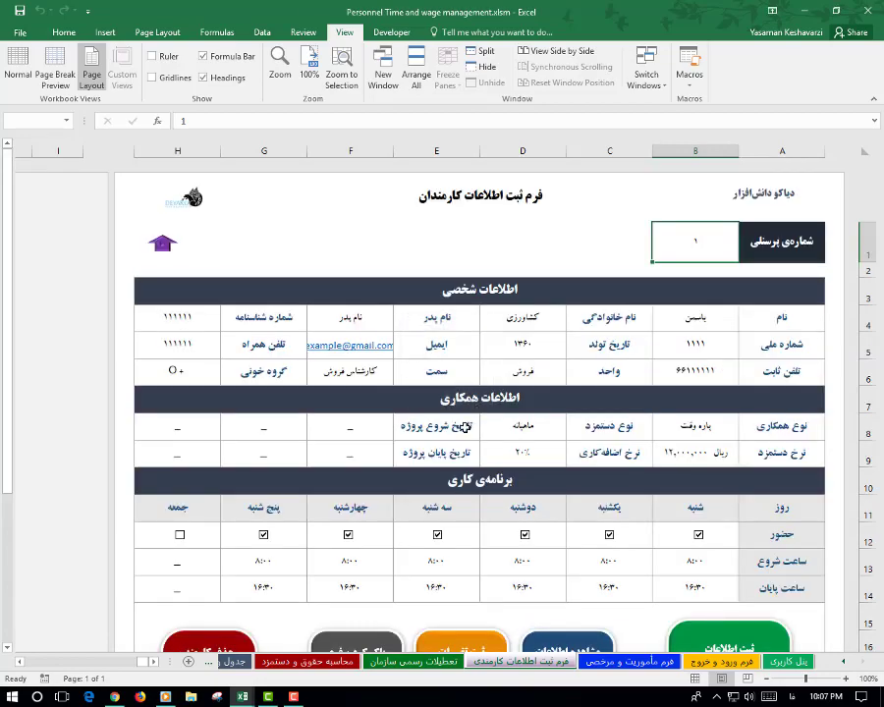
{"action": "left_click", "coordinate": [160, 238]}
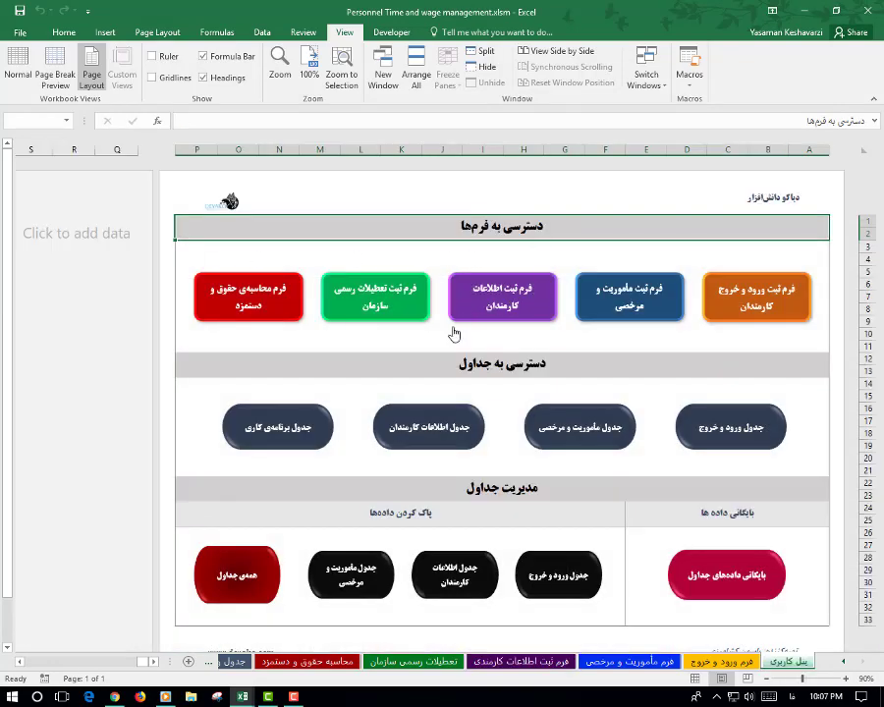
Step: Confirm the personnel table has one remaining row, then open the employee registration form
{"action": "left_click", "coordinate": [439, 438]}
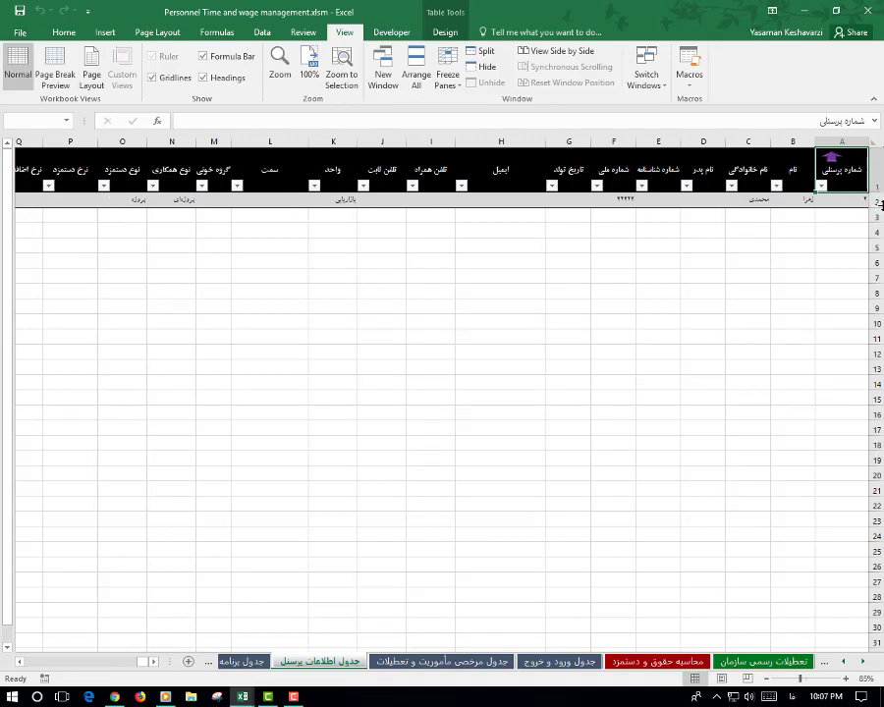
{"action": "left_click", "coordinate": [834, 168]}
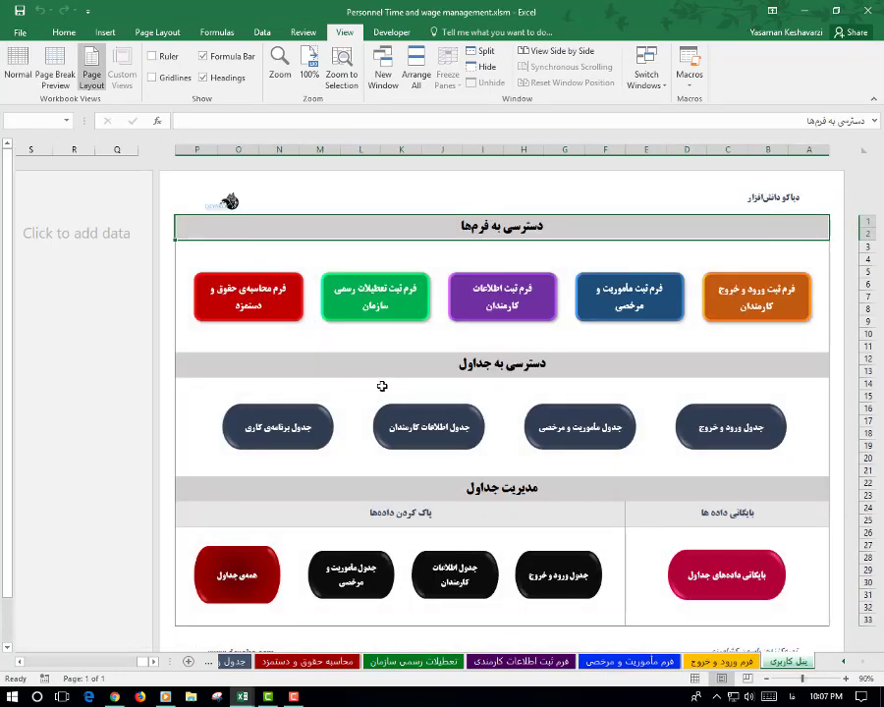
{"action": "left_click", "coordinate": [506, 313]}
Step: Set the cooperation type in B8 to اتمام همکاری, then return to the پنل کاربری dashboard
{"action": "left_click", "coordinate": [688, 425]}
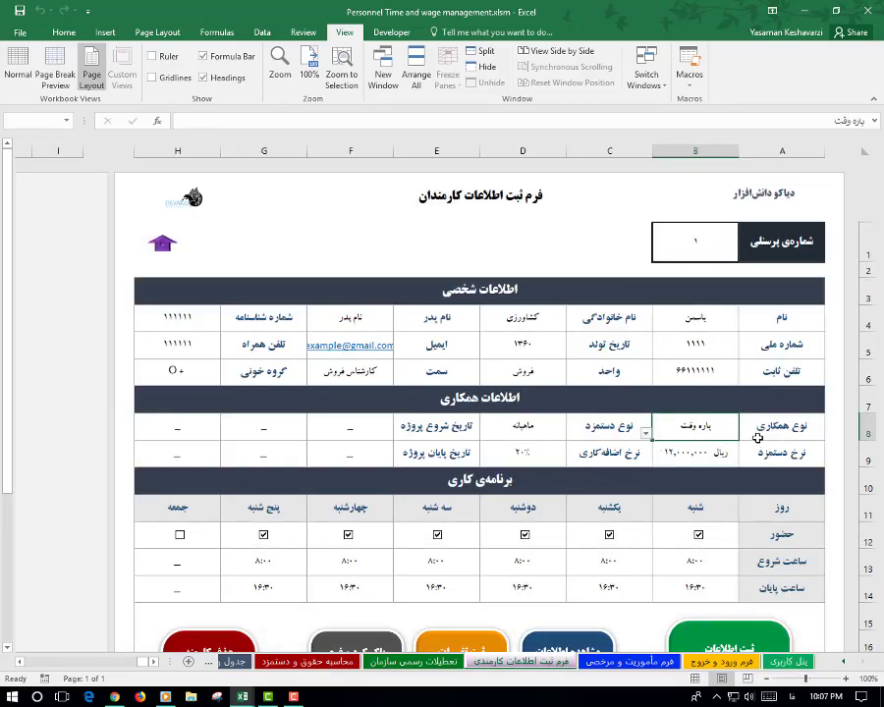
{"action": "left_click", "coordinate": [647, 435]}
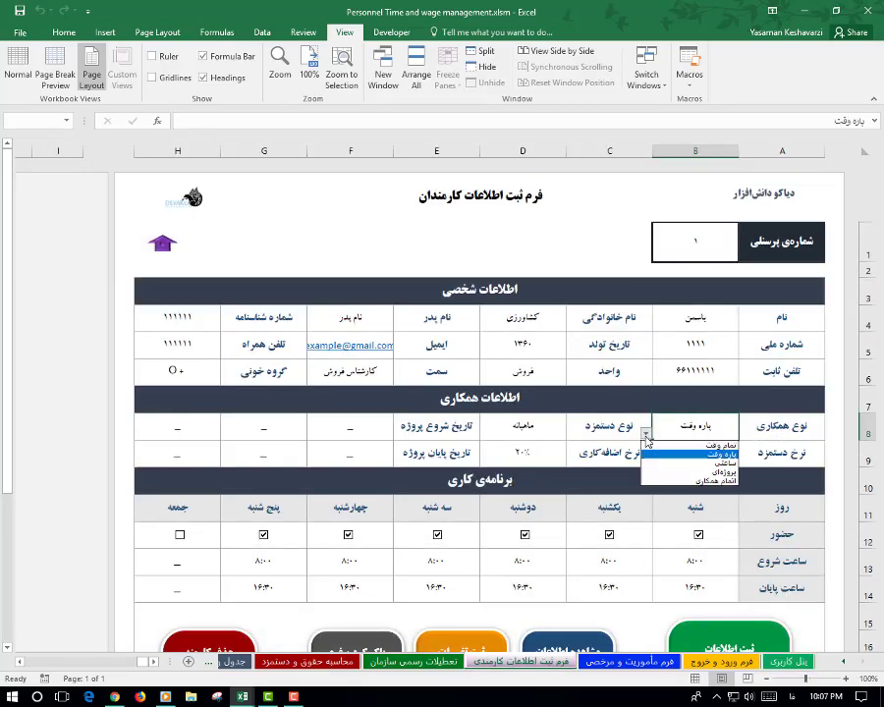
{"action": "left_click", "coordinate": [710, 482]}
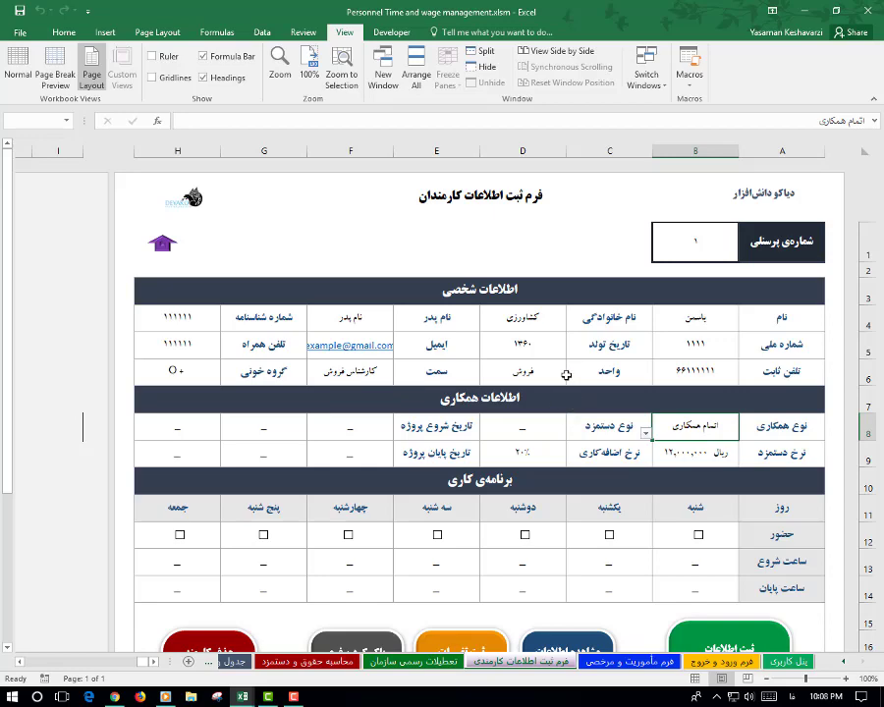
{"action": "left_click", "coordinate": [646, 435]}
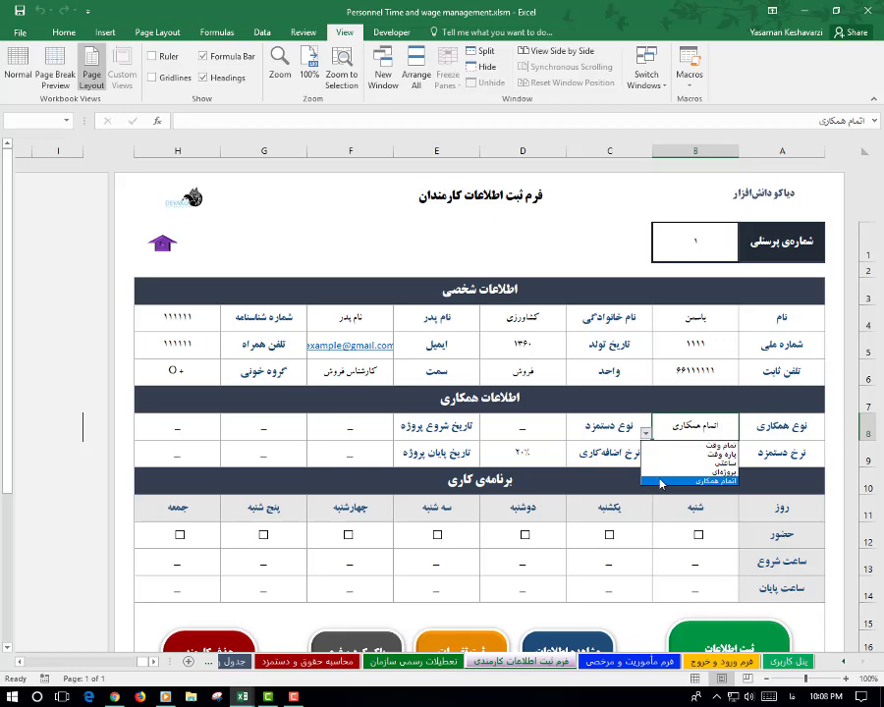
{"action": "left_click", "coordinate": [660, 481]}
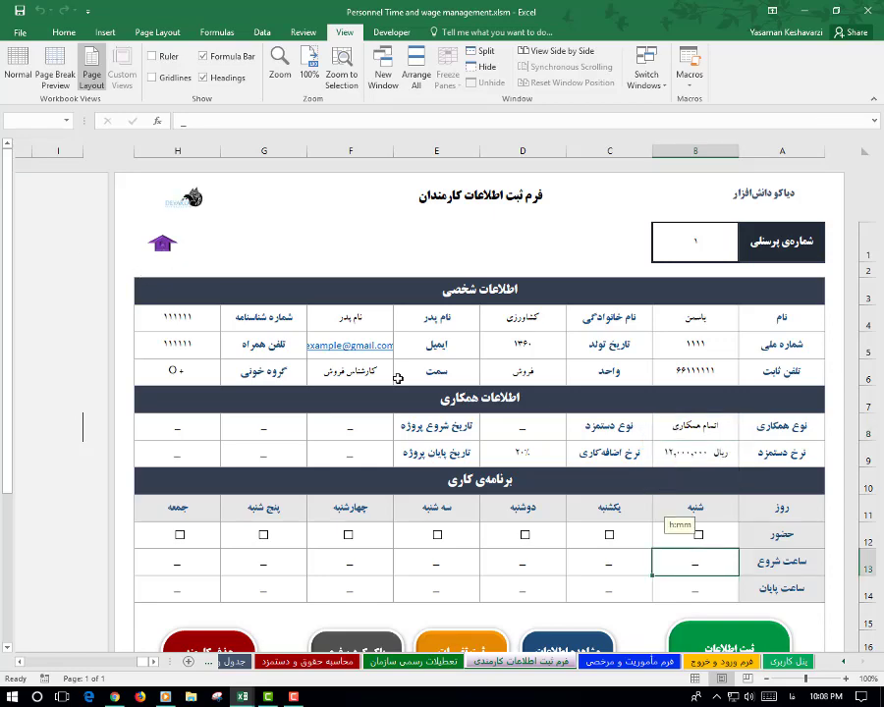
{"action": "scroll", "coordinate": [398, 378], "scroll_direction": "down", "scroll_amount": 3}
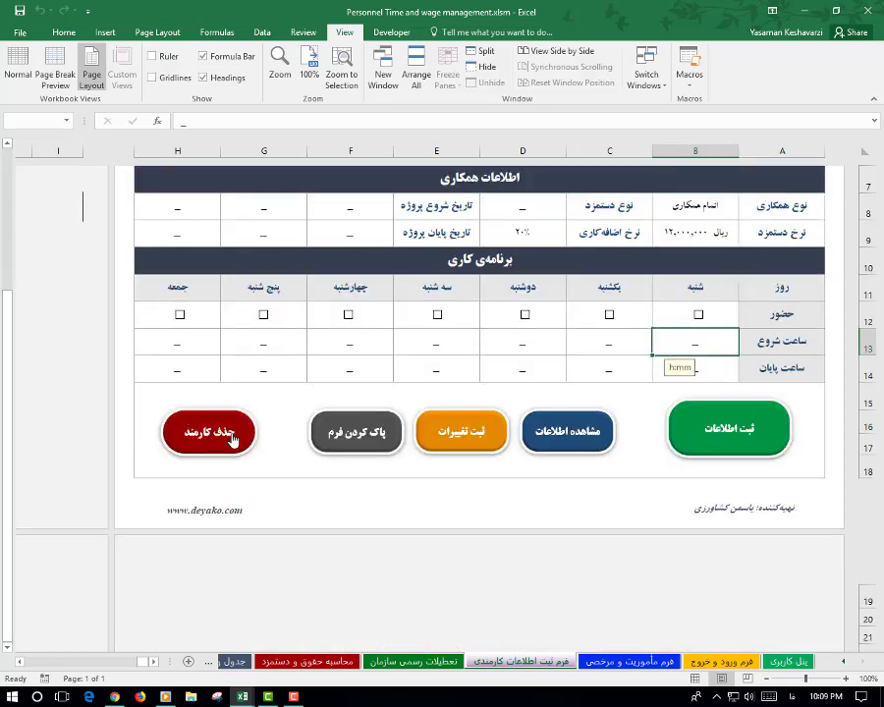
{"action": "scroll", "coordinate": [233, 440], "scroll_direction": "up", "scroll_amount": 3}
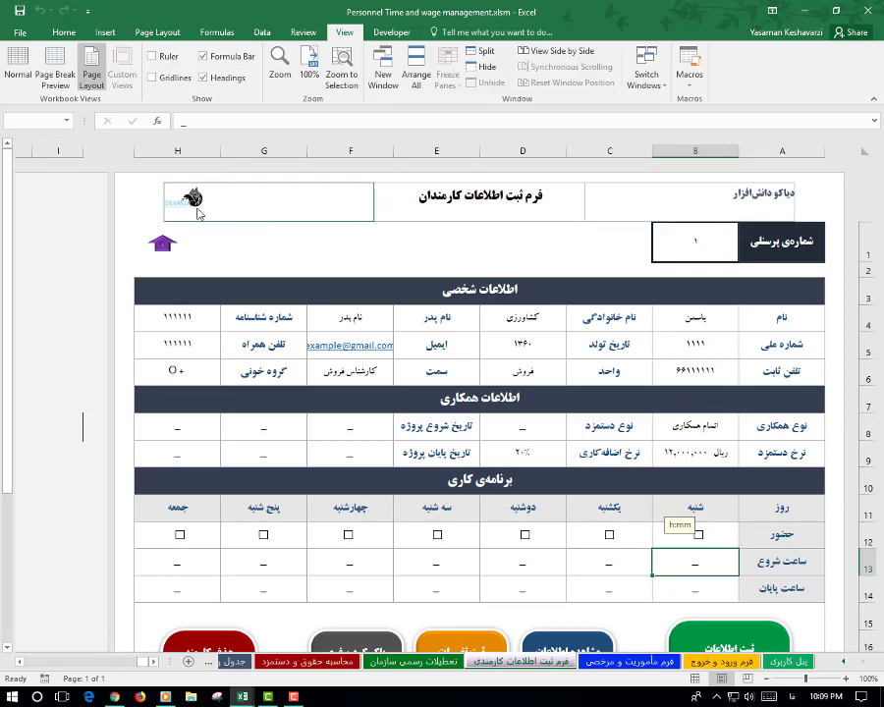
{"action": "left_click", "coordinate": [161, 239]}
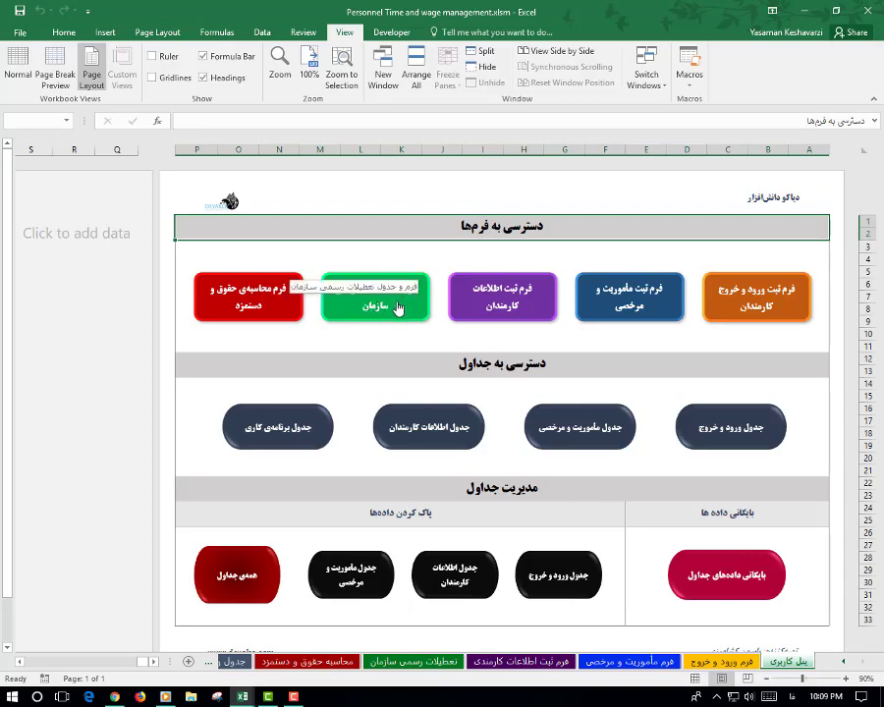
Step: In the official holidays form, set day 1, month 1, year 1396 and weekday چهارشنبه
{"action": "left_click", "coordinate": [398, 308]}
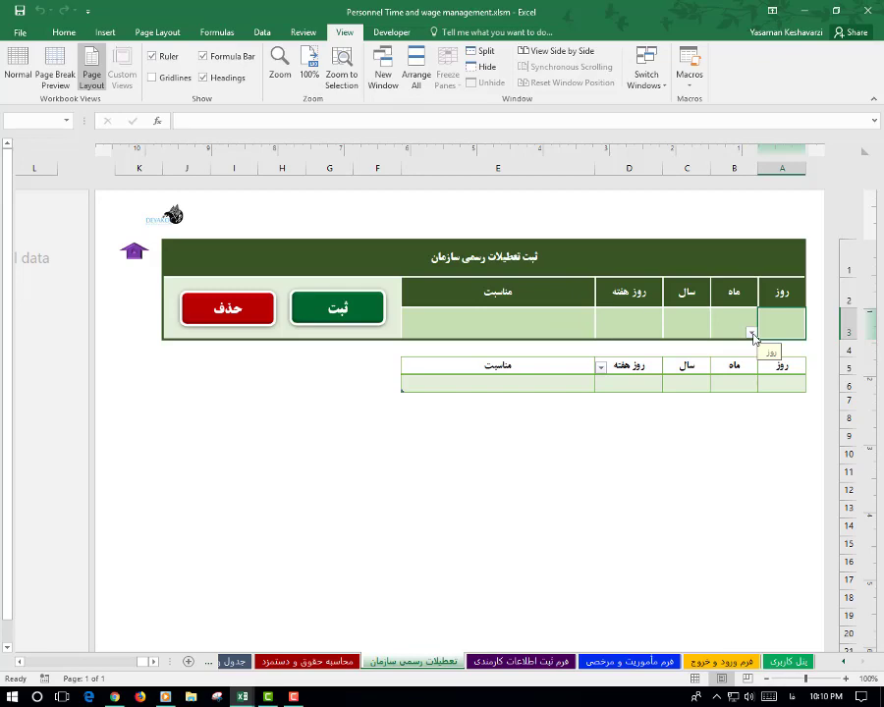
{"action": "left_click", "coordinate": [751, 334]}
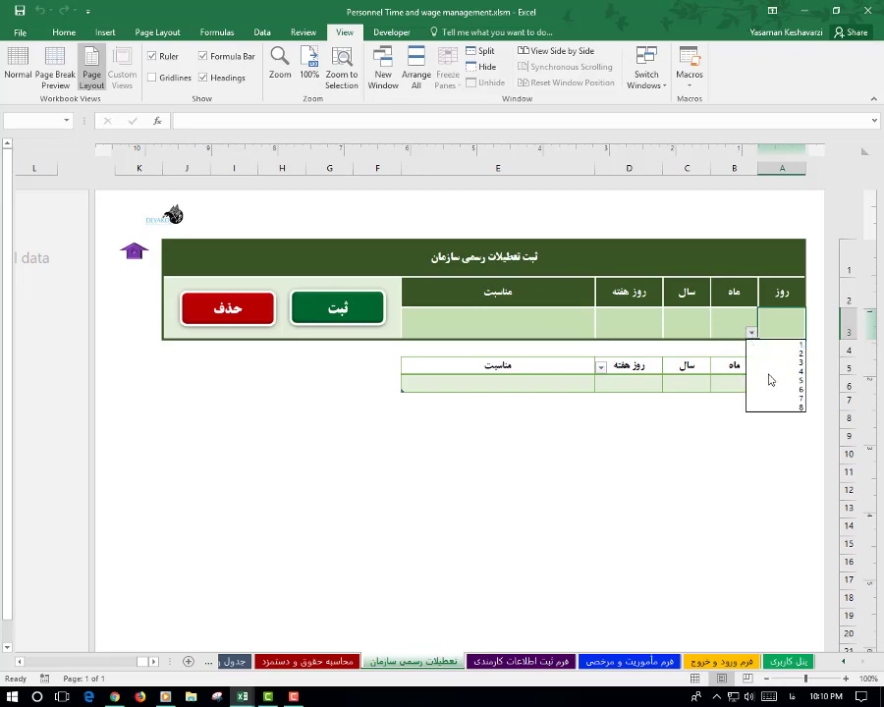
{"action": "left_click", "coordinate": [781, 344]}
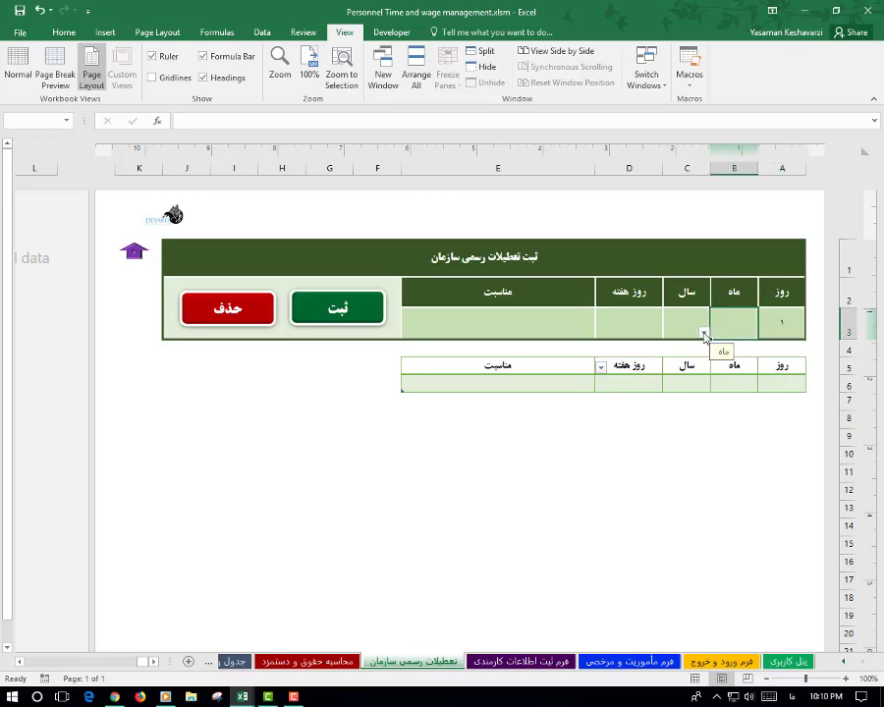
{"action": "left_click", "coordinate": [751, 333]}
{"action": "left_click", "coordinate": [725, 347]}
{"action": "left_click", "coordinate": [691, 320]}
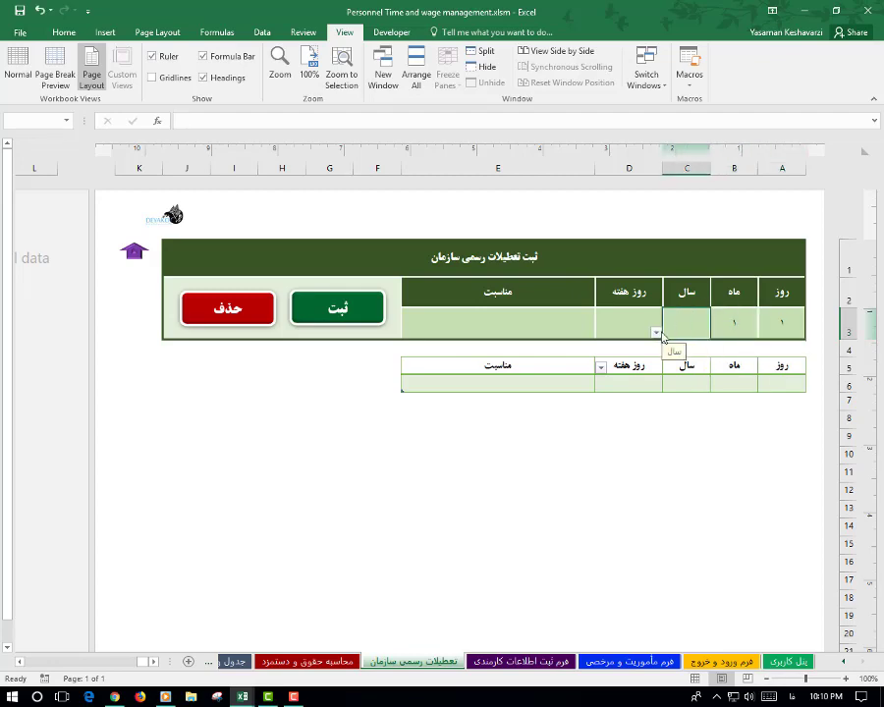
{"action": "left_click", "coordinate": [655, 332]}
{"action": "left_click", "coordinate": [694, 353]}
{"action": "left_click", "coordinate": [615, 322]}
{"action": "left_click", "coordinate": [589, 333]}
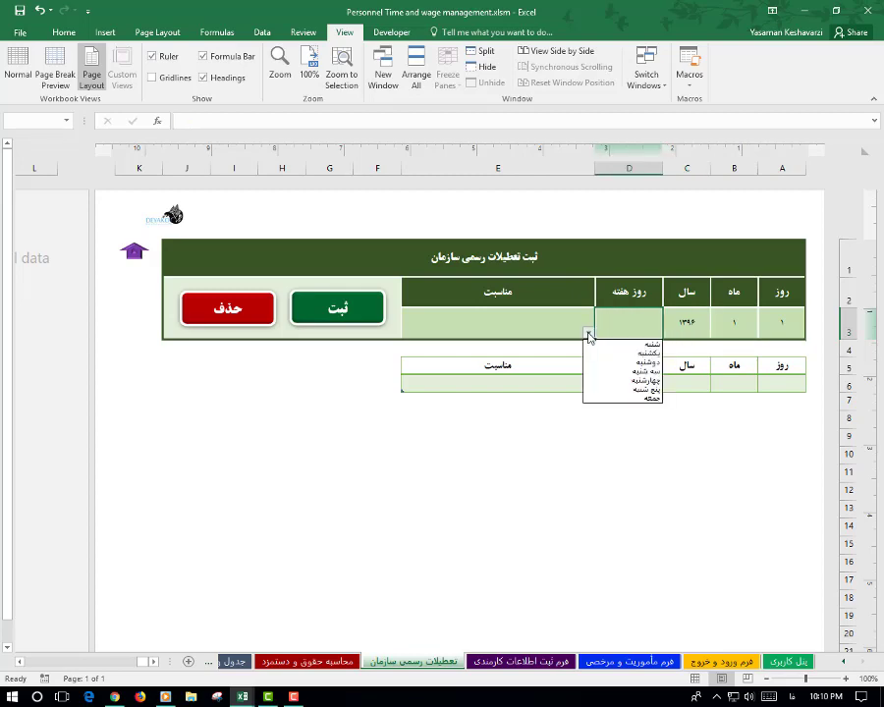
{"action": "left_click", "coordinate": [618, 380]}
Step: Enter the occasion عید نوروز and record the holiday in the table
{"action": "left_click", "coordinate": [528, 329]}
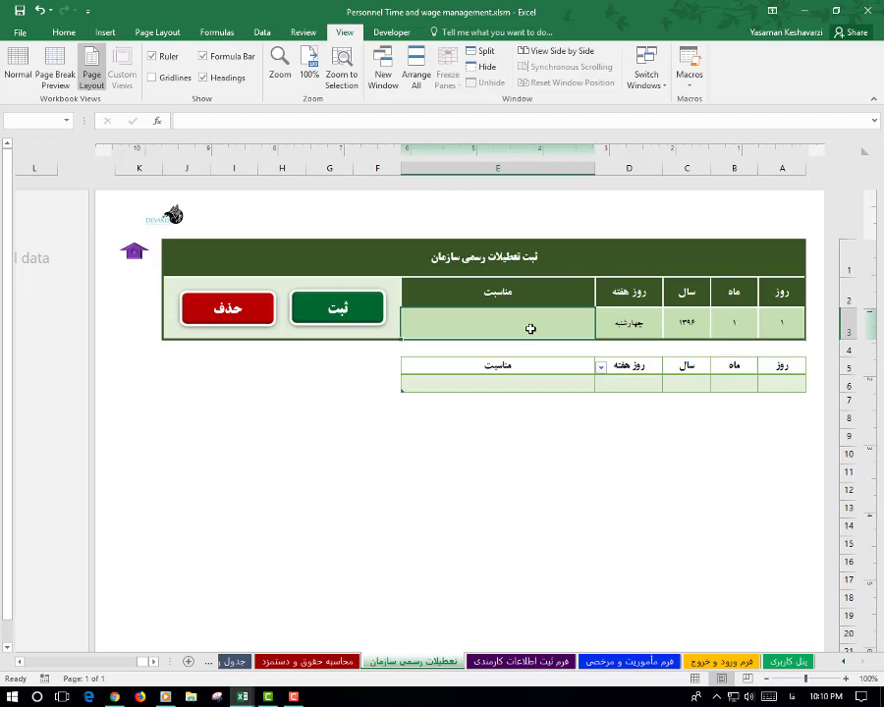
{"action": "type", "text": "عید ن"}
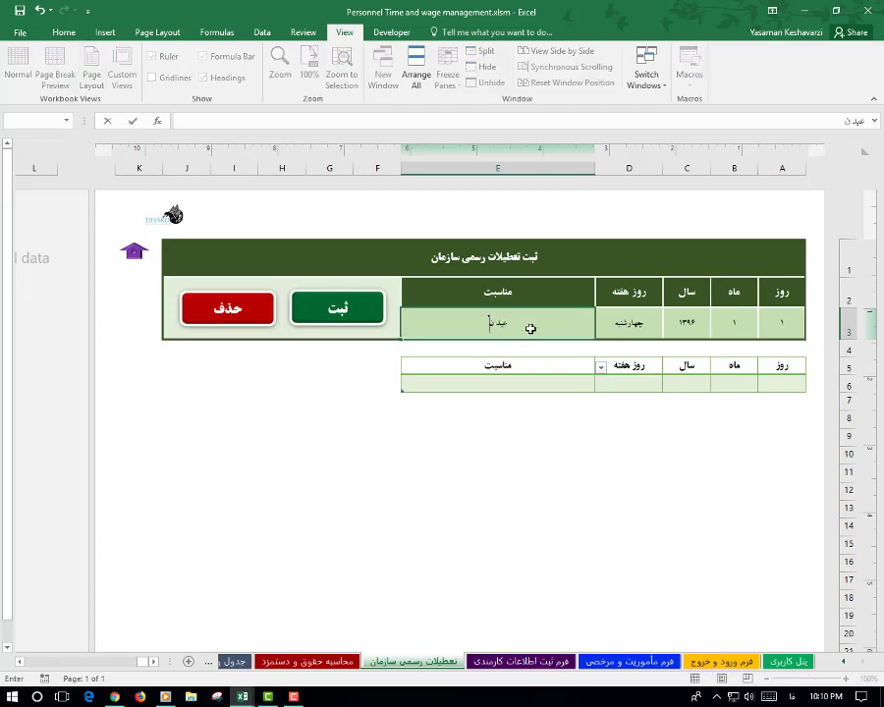
{"action": "type", "text": "وروز"}
{"action": "left_click", "coordinate": [340, 313]}
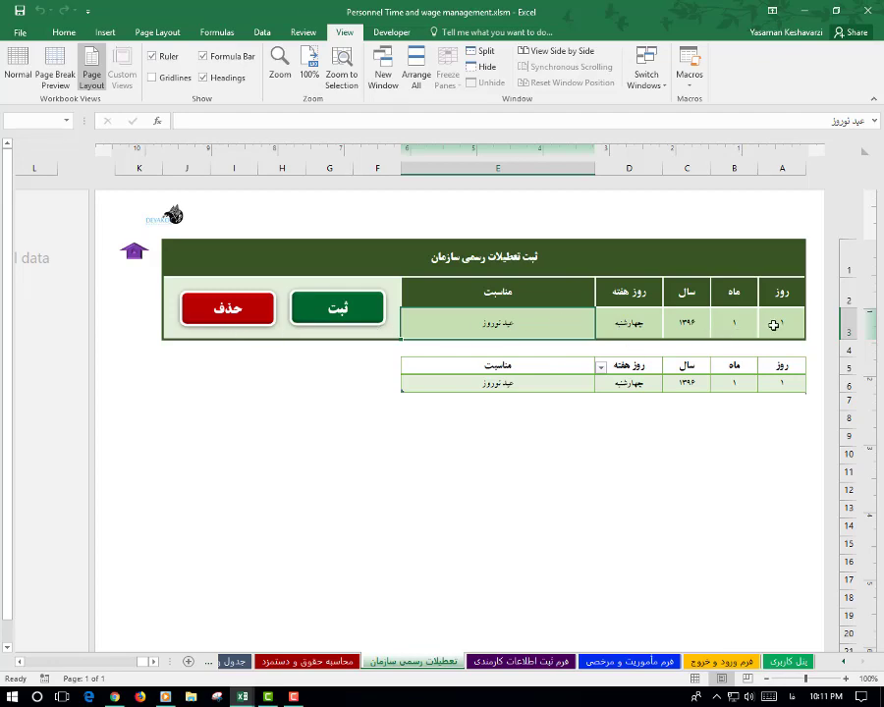
Step: Clear the weekday and occasion, set the day to 14, and record the 14/1/1396 entry
{"action": "left_click", "coordinate": [738, 326]}
{"action": "left_click", "coordinate": [685, 328]}
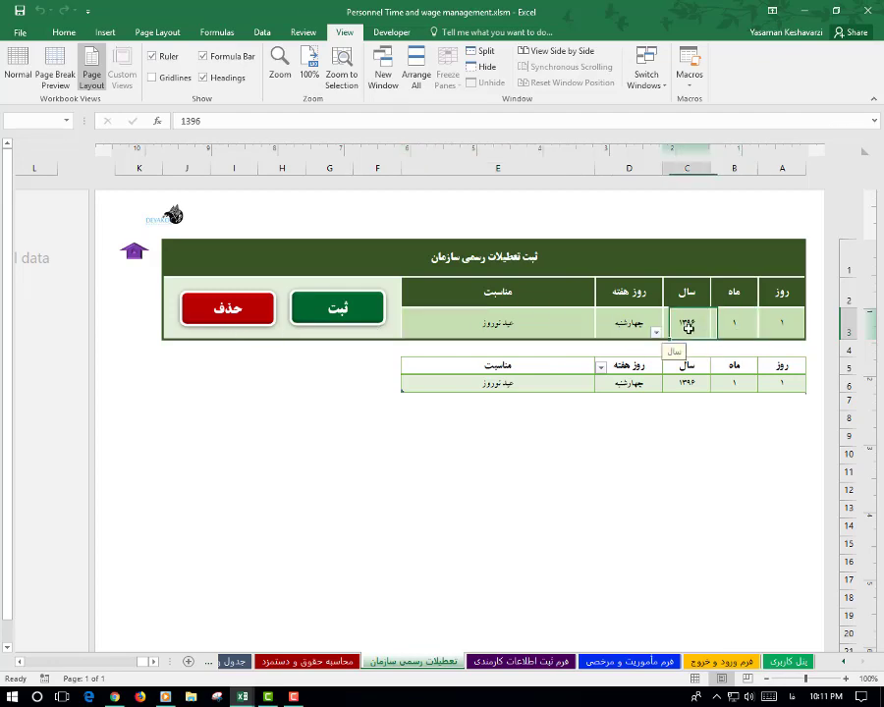
{"action": "left_click", "coordinate": [609, 321]}
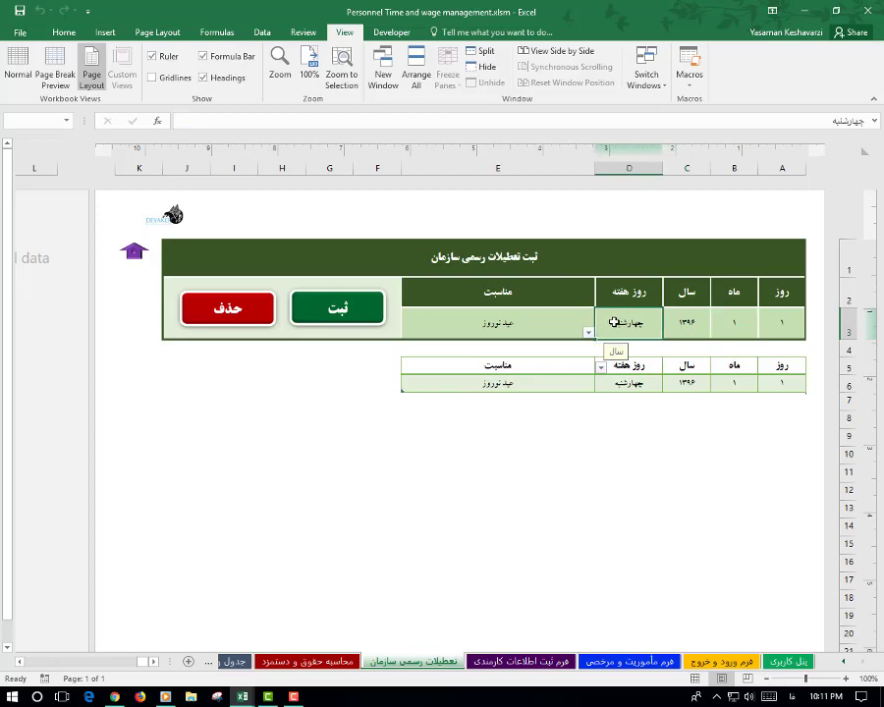
{"action": "left_click", "coordinate": [770, 321]}
{"action": "left_click", "coordinate": [632, 325]}
{"action": "key", "text": "Delete"}
{"action": "left_click", "coordinate": [567, 320]}
{"action": "key", "text": "Delete"}
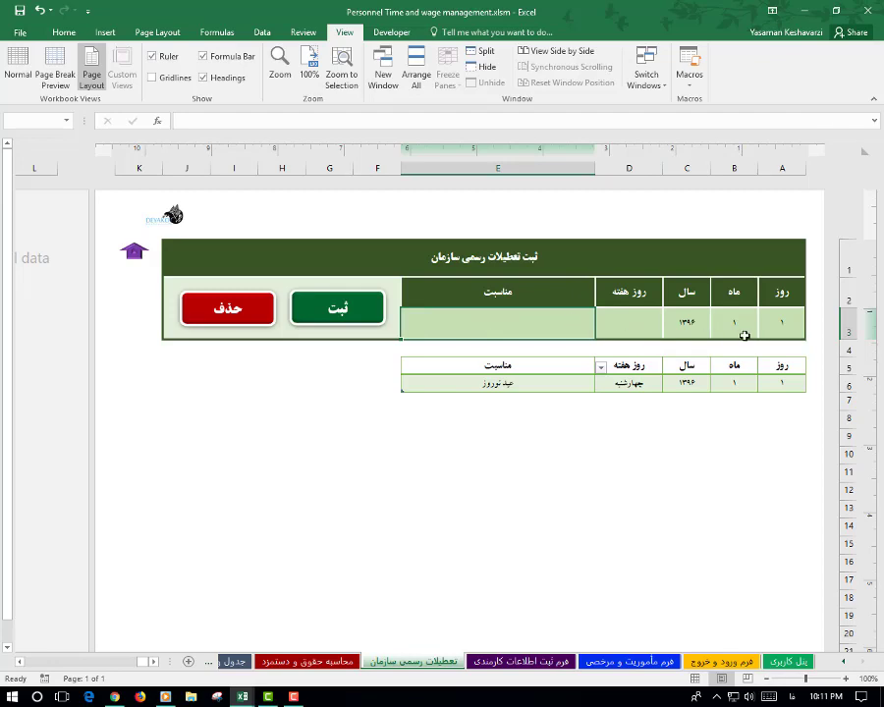
{"action": "left_click", "coordinate": [782, 320]}
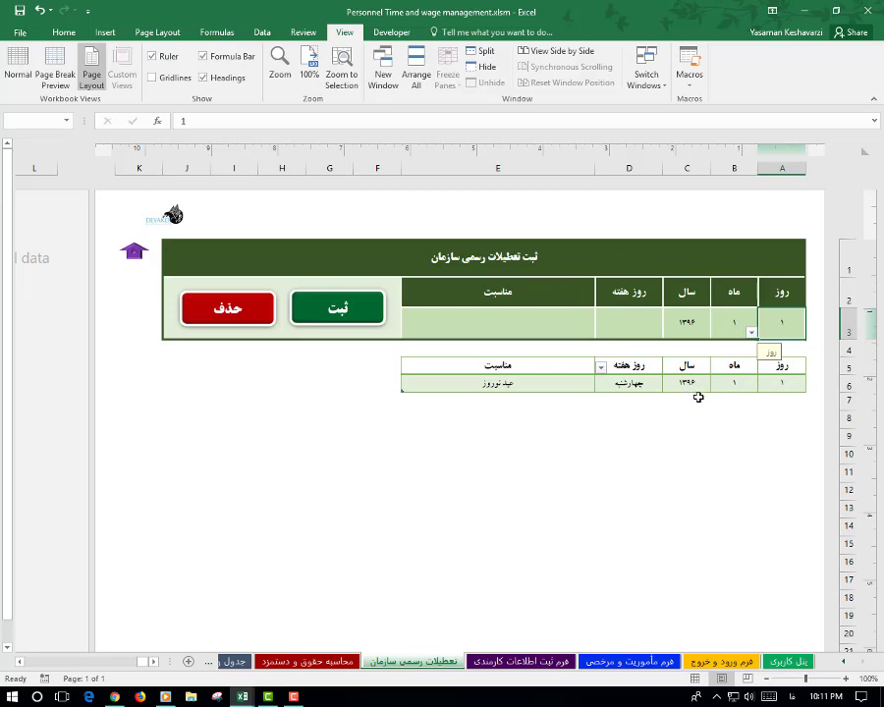
{"action": "left_click", "coordinate": [753, 335]}
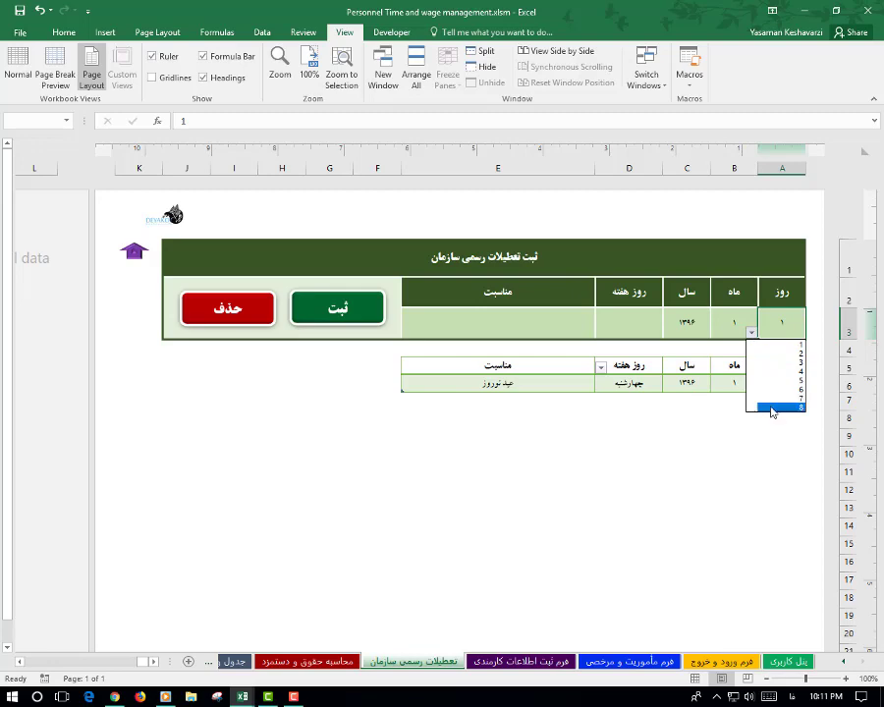
{"action": "scroll", "coordinate": [753, 403], "scroll_direction": "down", "scroll_amount": 2}
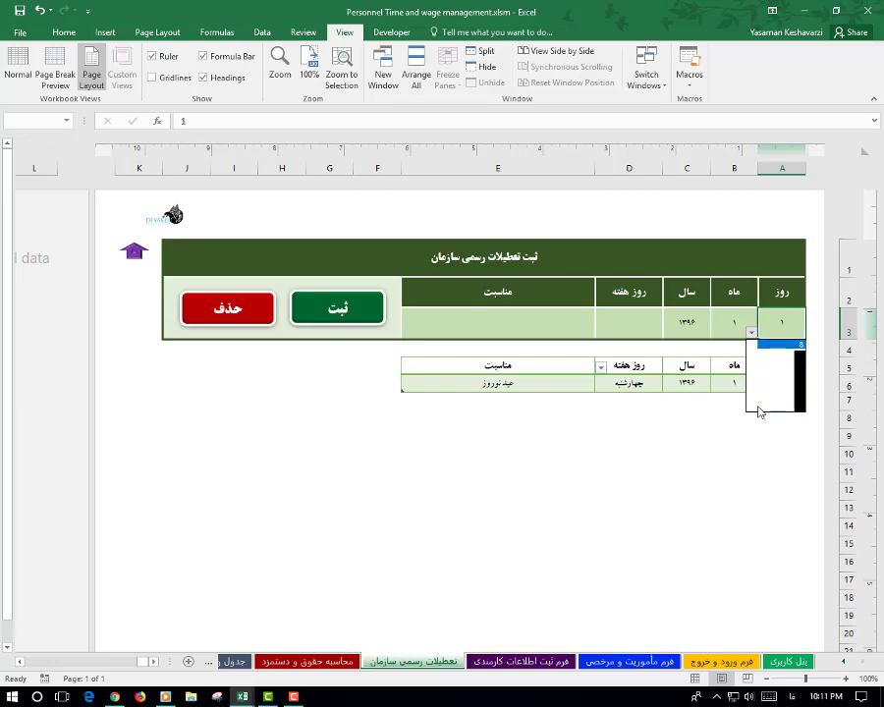
{"action": "left_click", "coordinate": [798, 398]}
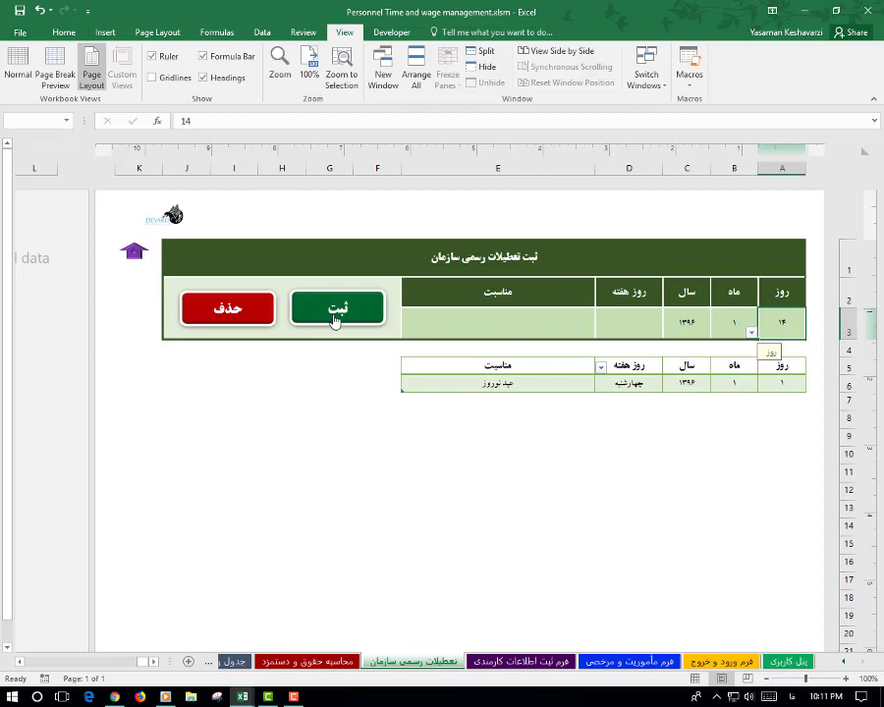
{"action": "left_click", "coordinate": [335, 315]}
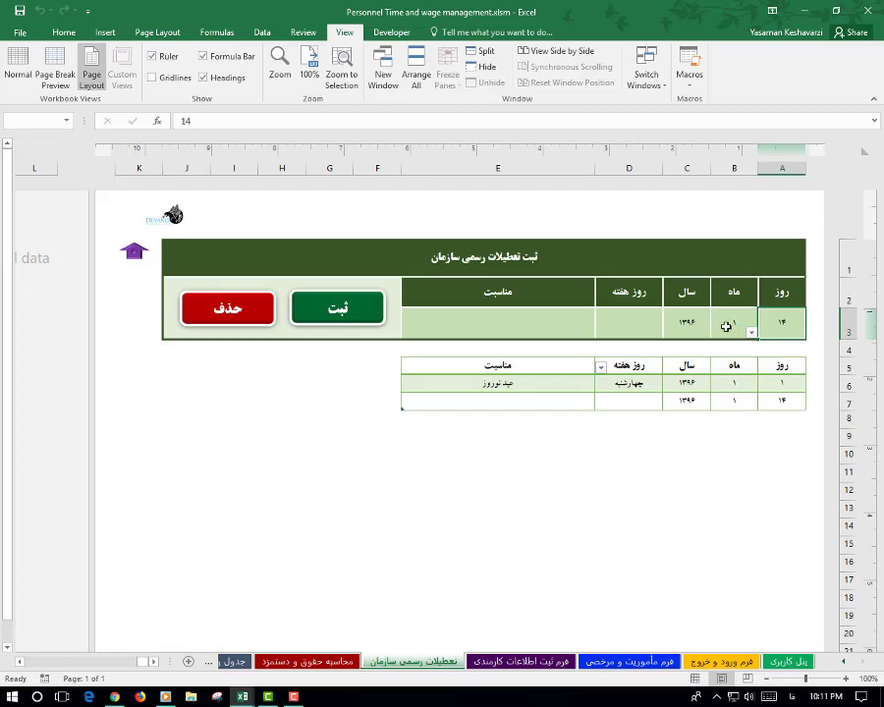
Step: Delete the day 14 holiday record and acknowledge the Done! message
{"action": "key", "text": "Tab"}
{"action": "key", "text": "Tab"}
{"action": "left_click", "coordinate": [764, 324]}
{"action": "left_click", "coordinate": [750, 332]}
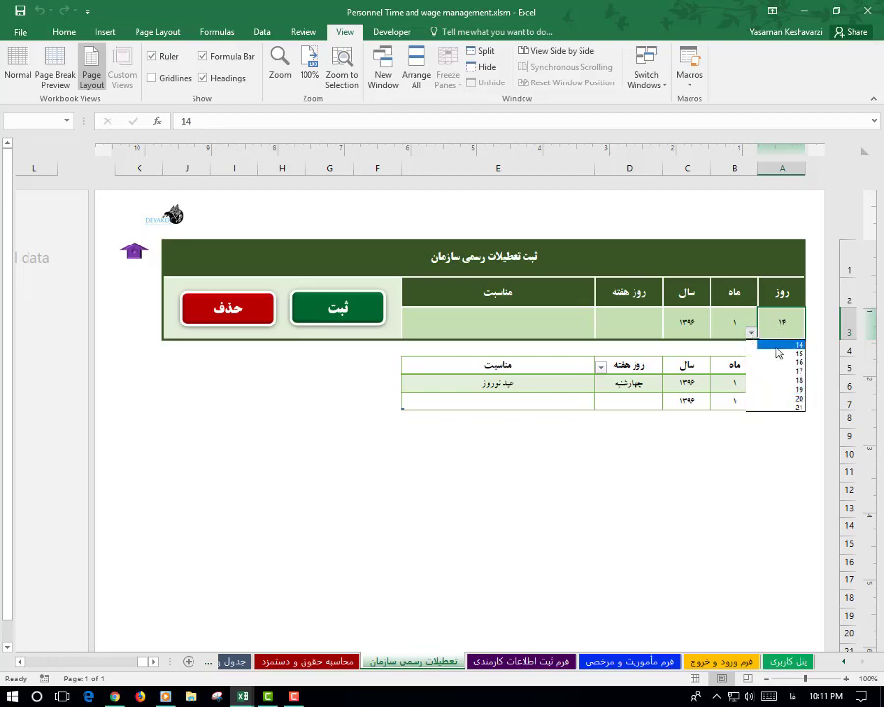
{"action": "left_click", "coordinate": [798, 345]}
{"action": "left_click", "coordinate": [716, 334]}
{"action": "left_click", "coordinate": [687, 328]}
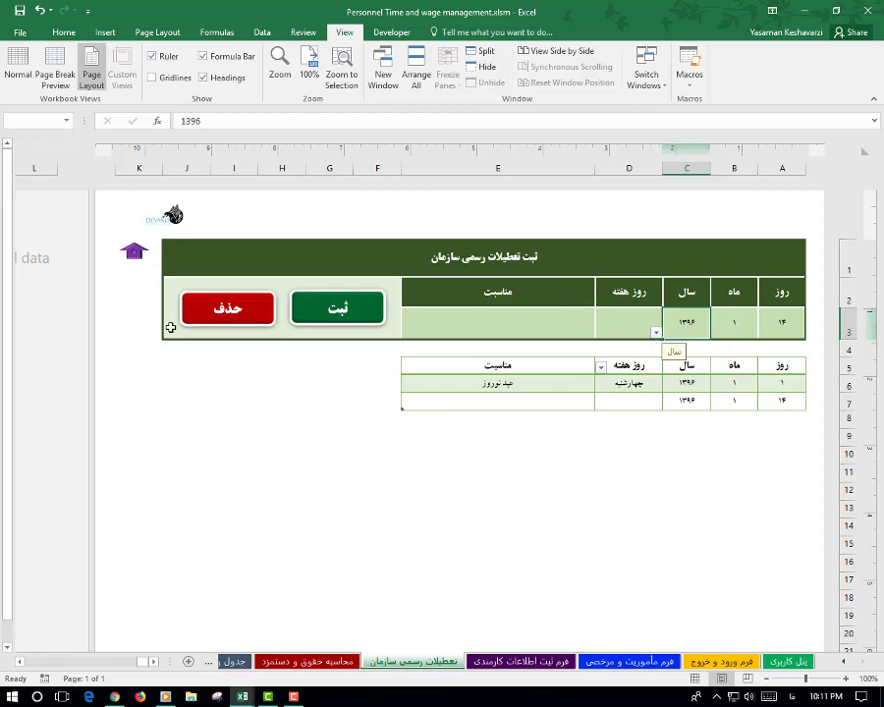
{"action": "left_click", "coordinate": [228, 308]}
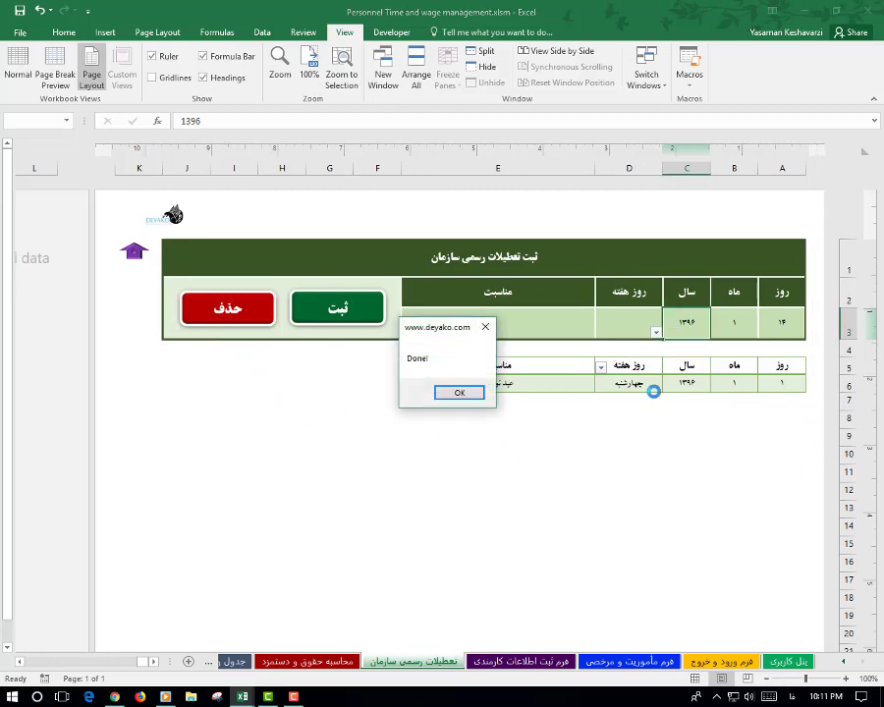
{"action": "left_click", "coordinate": [442, 393]}
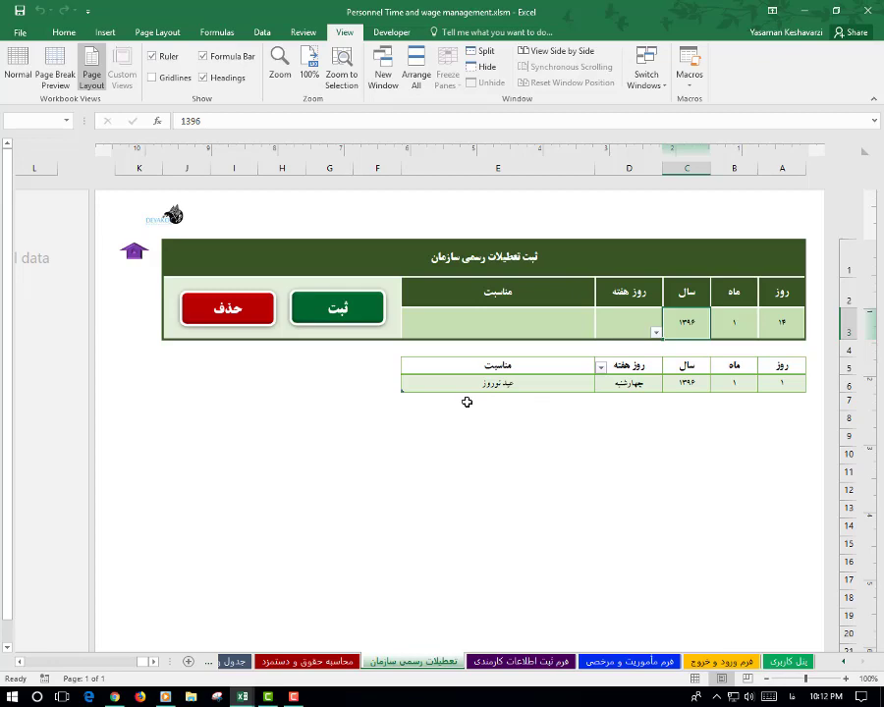
Step: Close the Personnel Time and wage management workbook without saving changes
{"action": "left_click", "coordinate": [135, 258]}
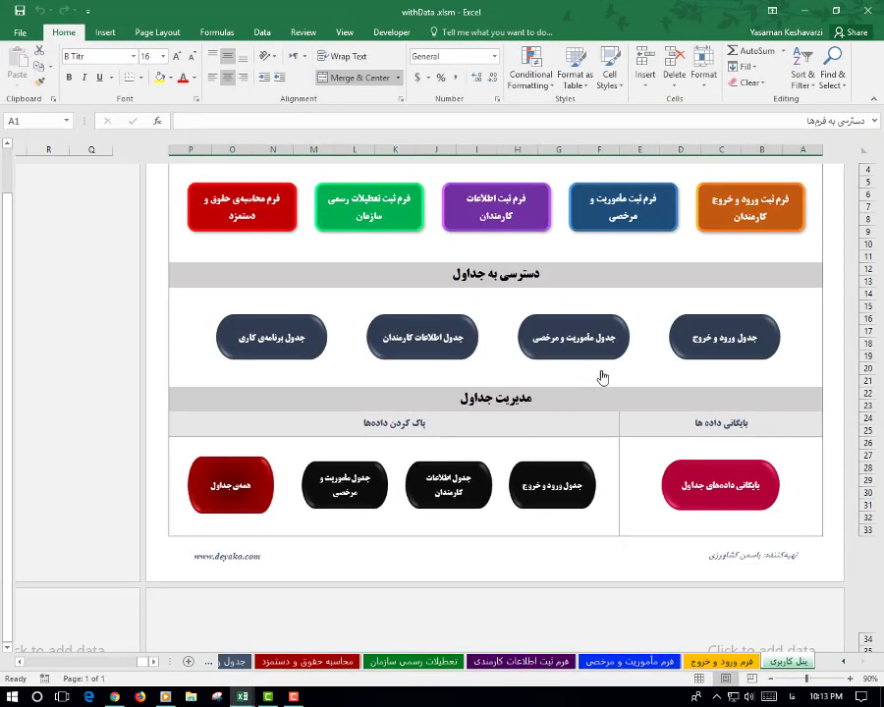
{"action": "mouse_move", "coordinate": [241, 697]}
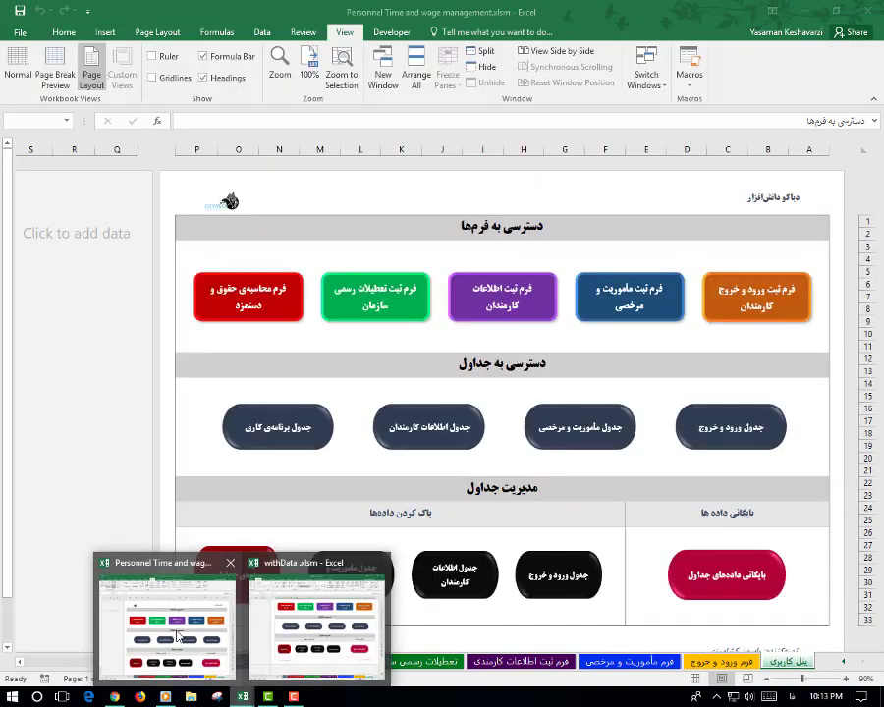
{"action": "left_click", "coordinate": [162, 663]}
{"action": "left_click", "coordinate": [868, 11]}
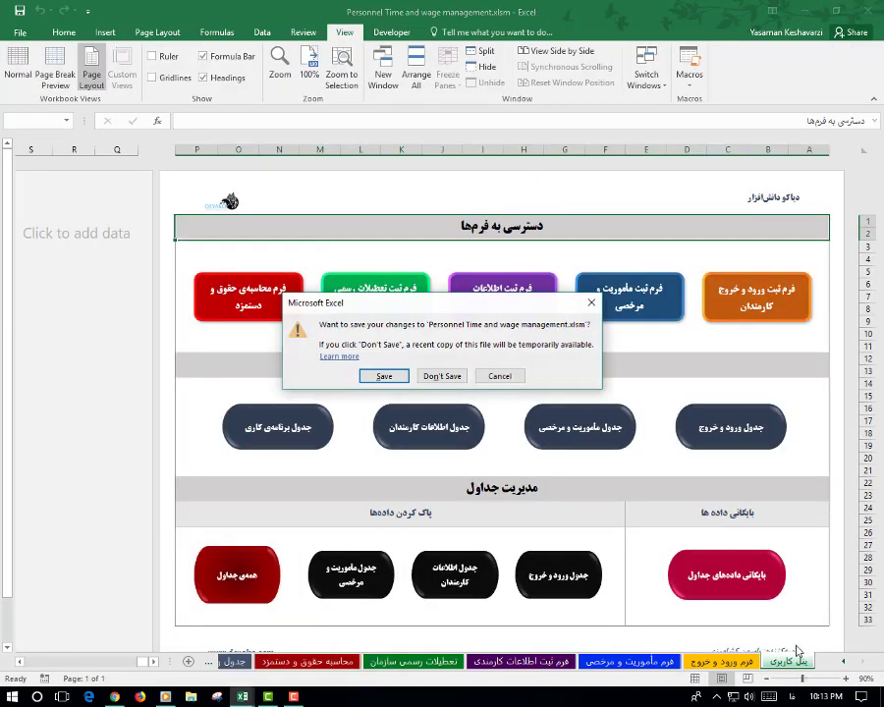
{"action": "left_click", "coordinate": [442, 374]}
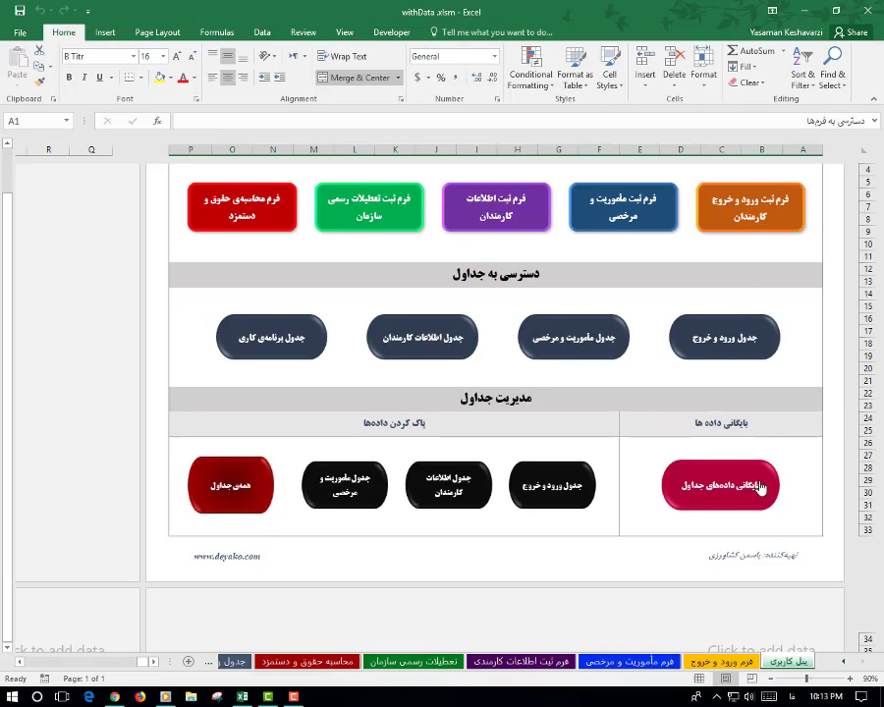
Step: In withData, view the entry and exit table, then open the employee information table
{"action": "left_click", "coordinate": [714, 348]}
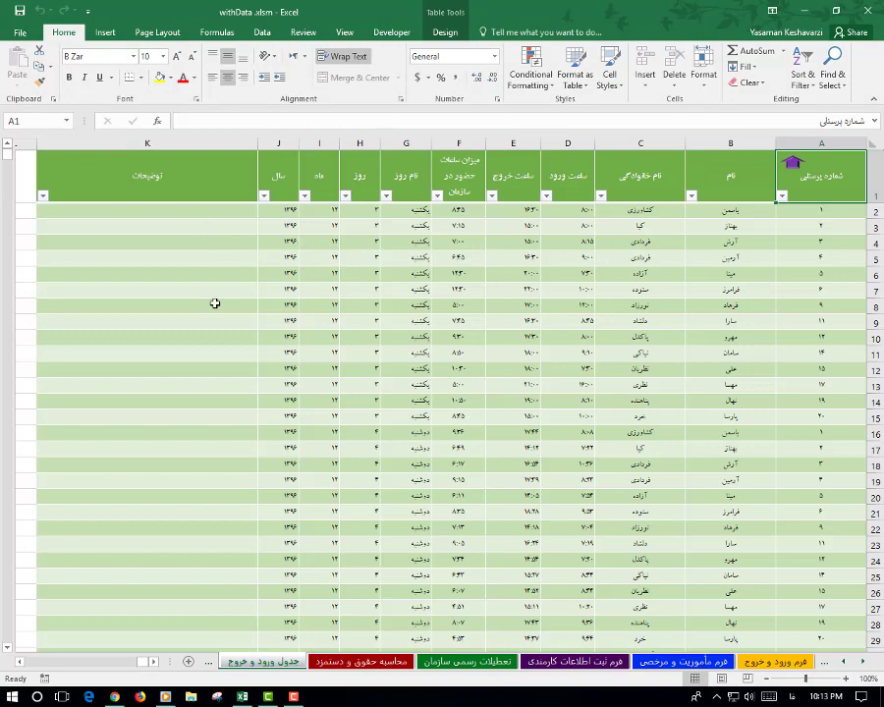
{"action": "left_click", "coordinate": [791, 164]}
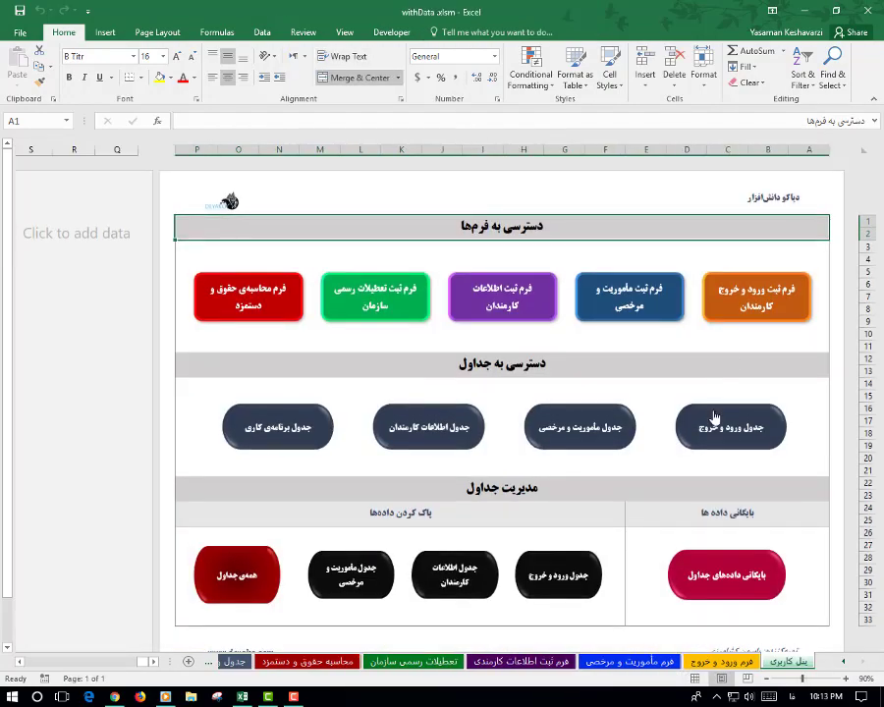
{"action": "left_click", "coordinate": [427, 435]}
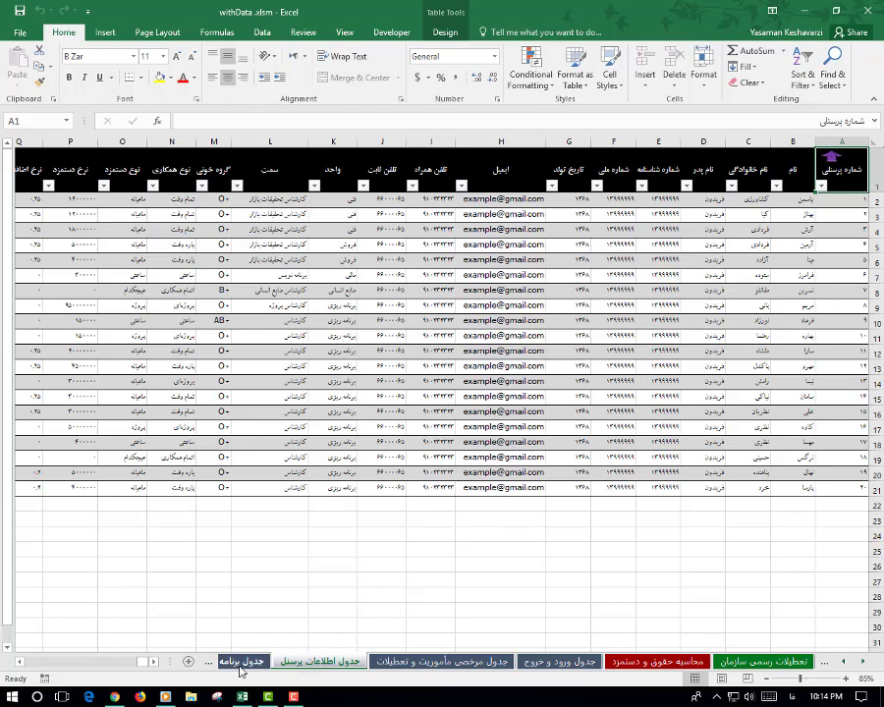
Step: Go to the dashboard sheet and open the 'فرم ثبت ورود و خروج کارمندان' form
{"action": "left_click", "coordinate": [241, 669]}
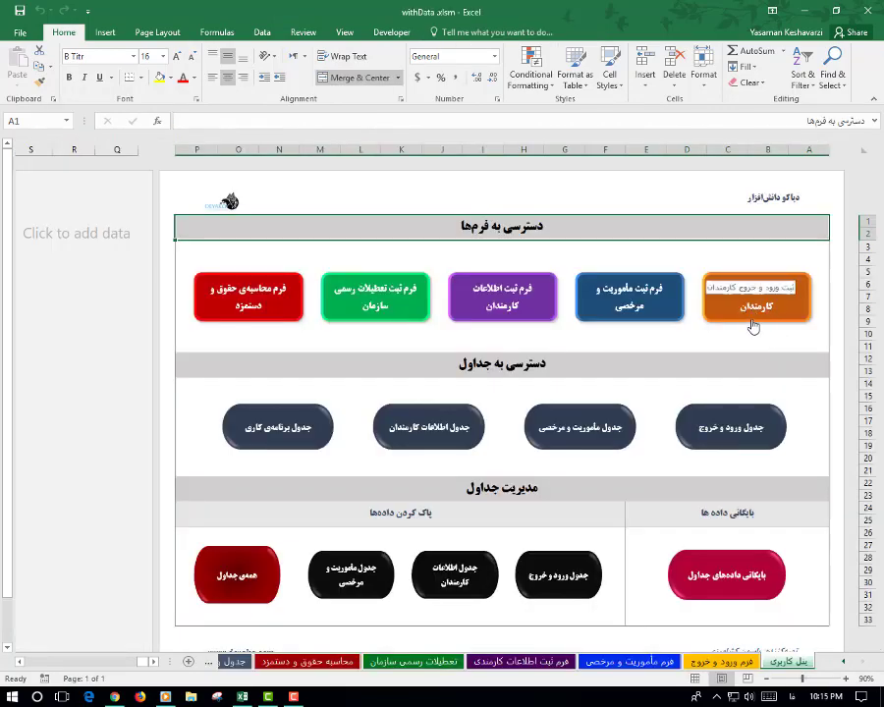
{"action": "left_click", "coordinate": [756, 310]}
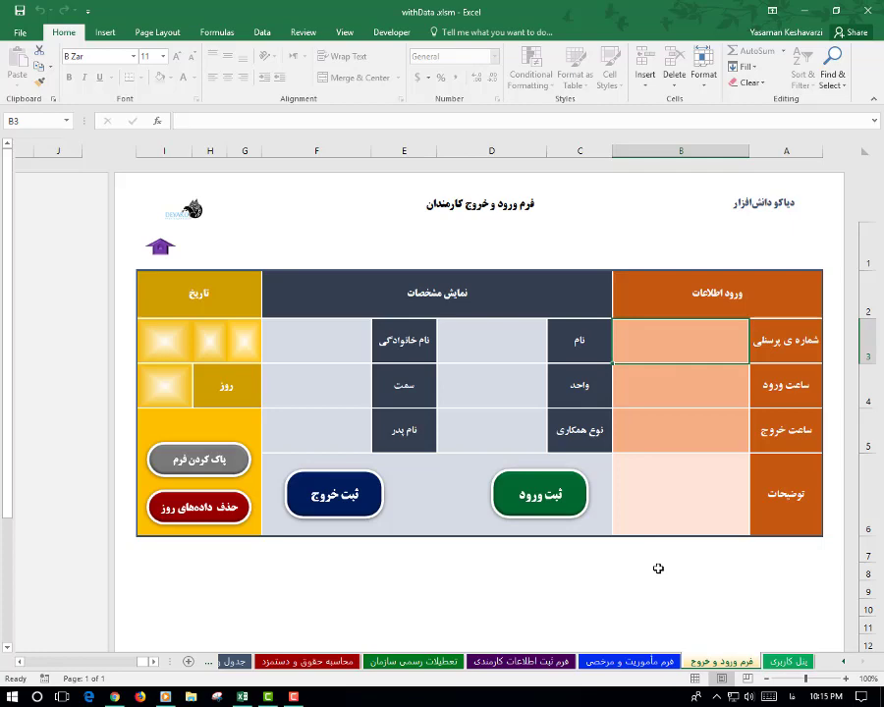
Step: Enter personnel number 1 in B3 so the employee's details load
{"action": "type", "text": "1"}
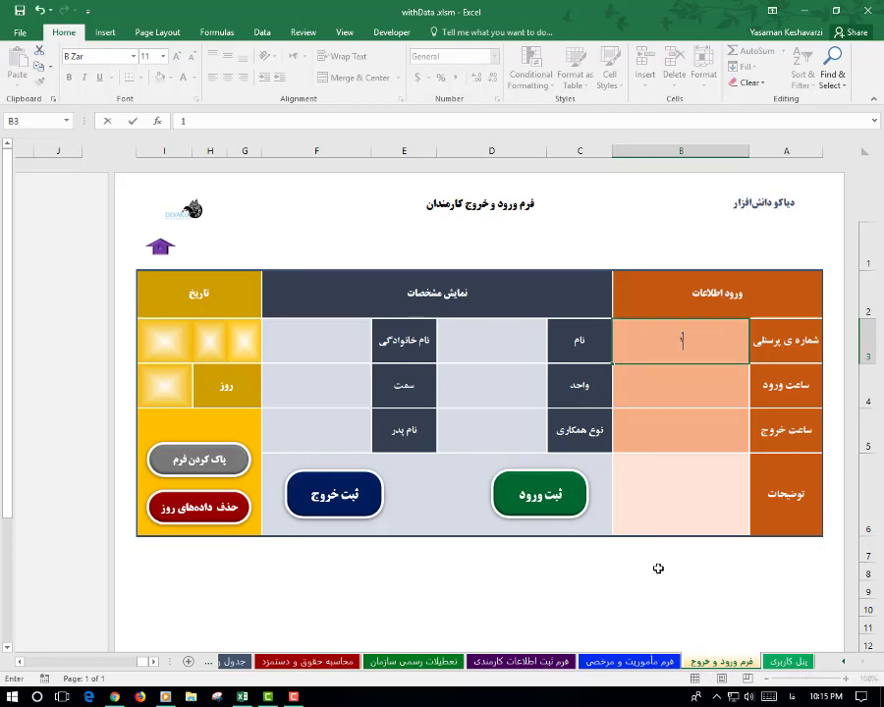
{"action": "key", "text": "Return"}
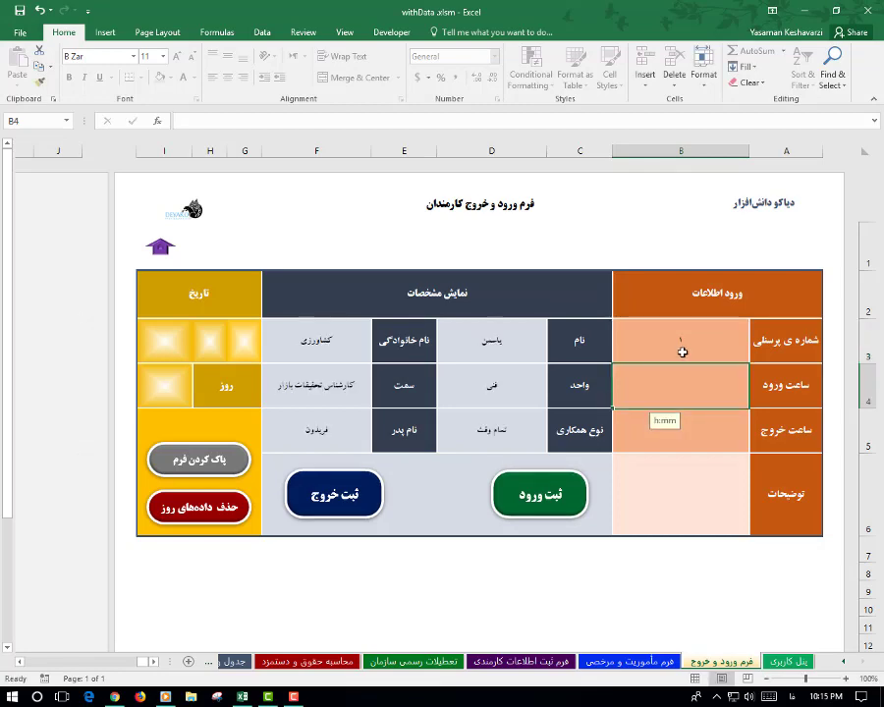
{"action": "left_click", "coordinate": [706, 347]}
{"action": "left_click", "coordinate": [698, 380]}
Step: Inspect the VLOOKUP formulas behind the name, surname, position, cooperation type and father's name
{"action": "left_click", "coordinate": [475, 339]}
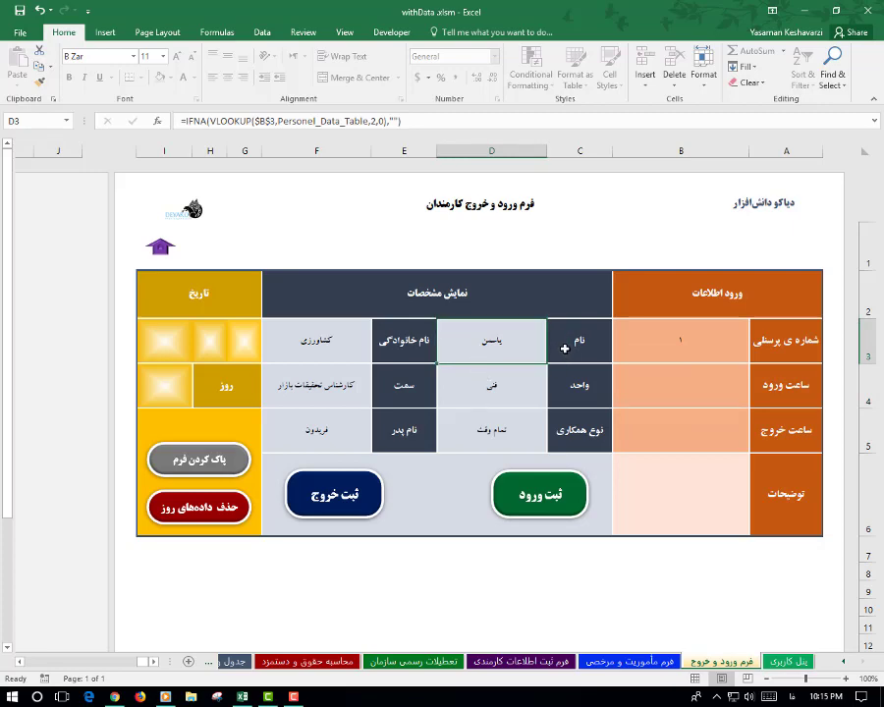
{"action": "left_click", "coordinate": [364, 337]}
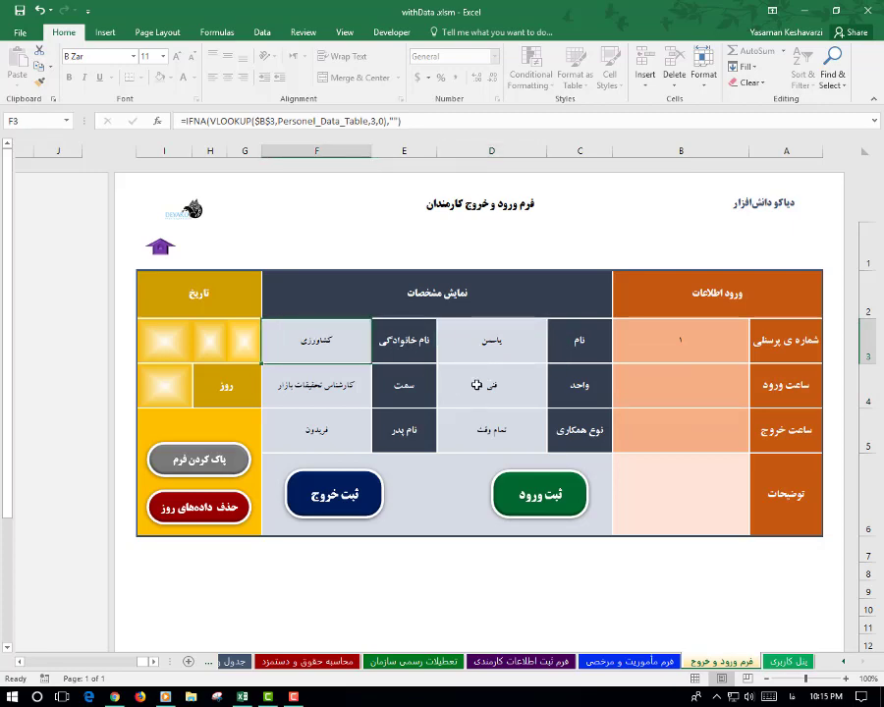
{"action": "left_click", "coordinate": [326, 383]}
{"action": "left_click", "coordinate": [528, 433]}
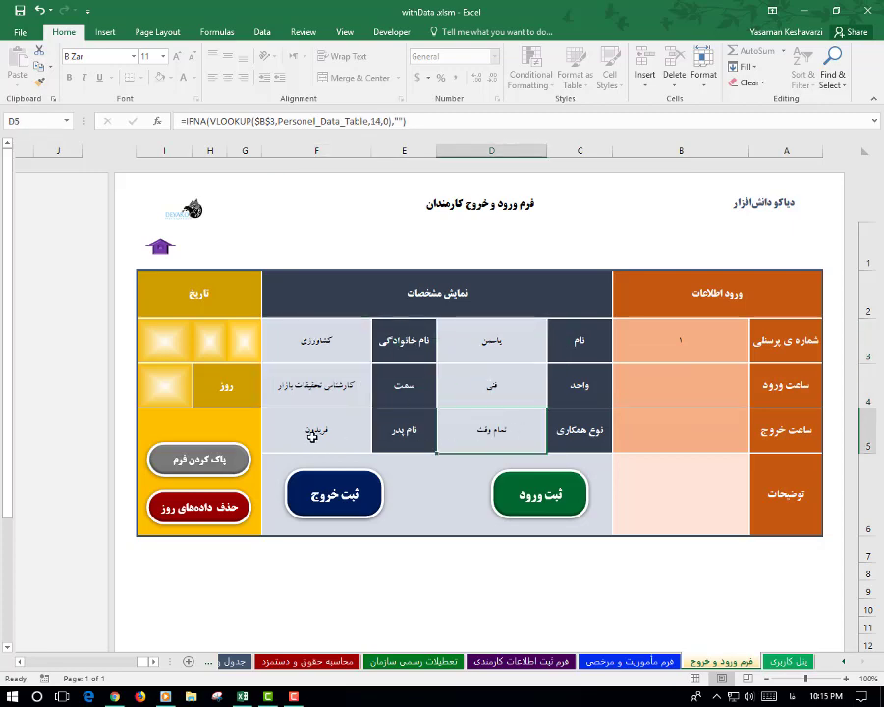
{"action": "left_click", "coordinate": [333, 445]}
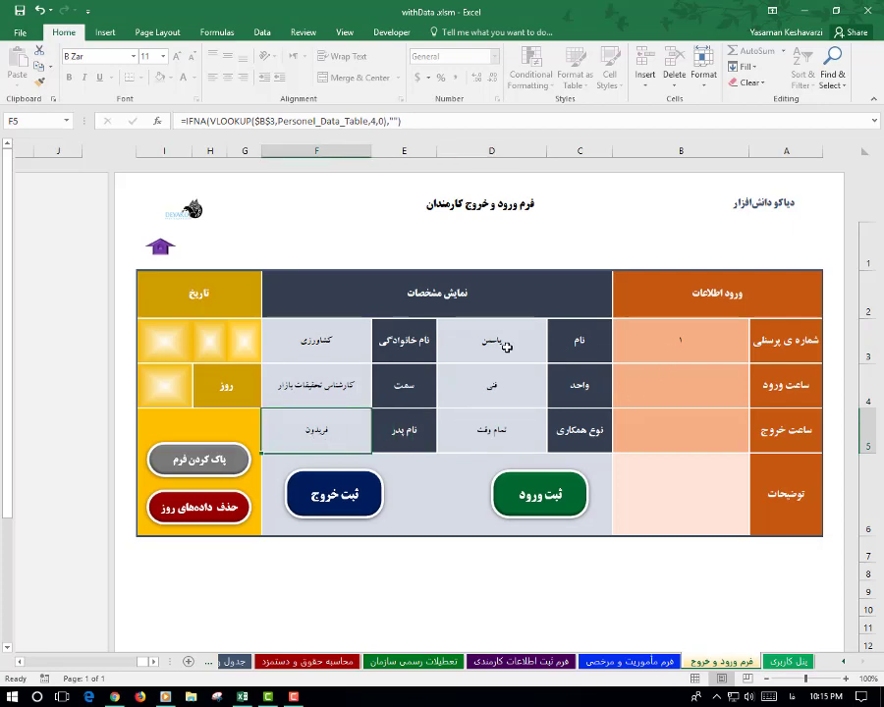
{"action": "left_click", "coordinate": [648, 339]}
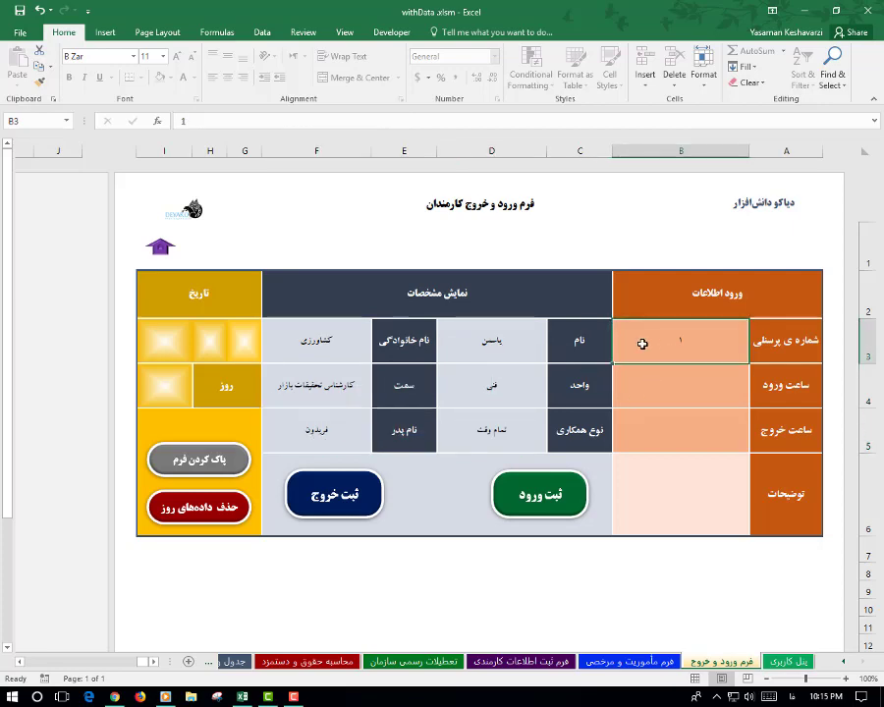
{"action": "left_click", "coordinate": [515, 344]}
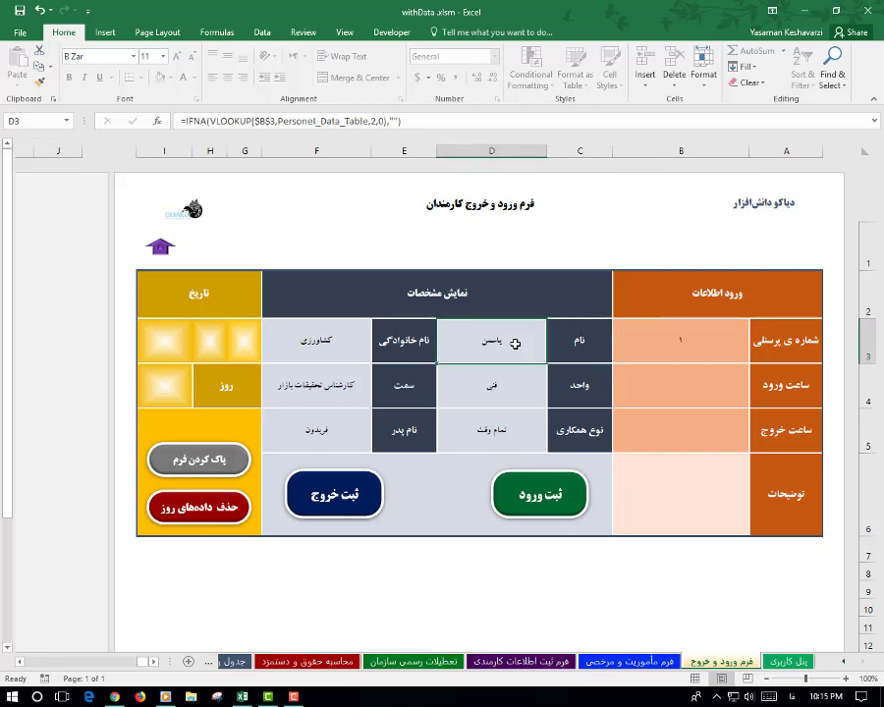
{"action": "left_click", "coordinate": [702, 394]}
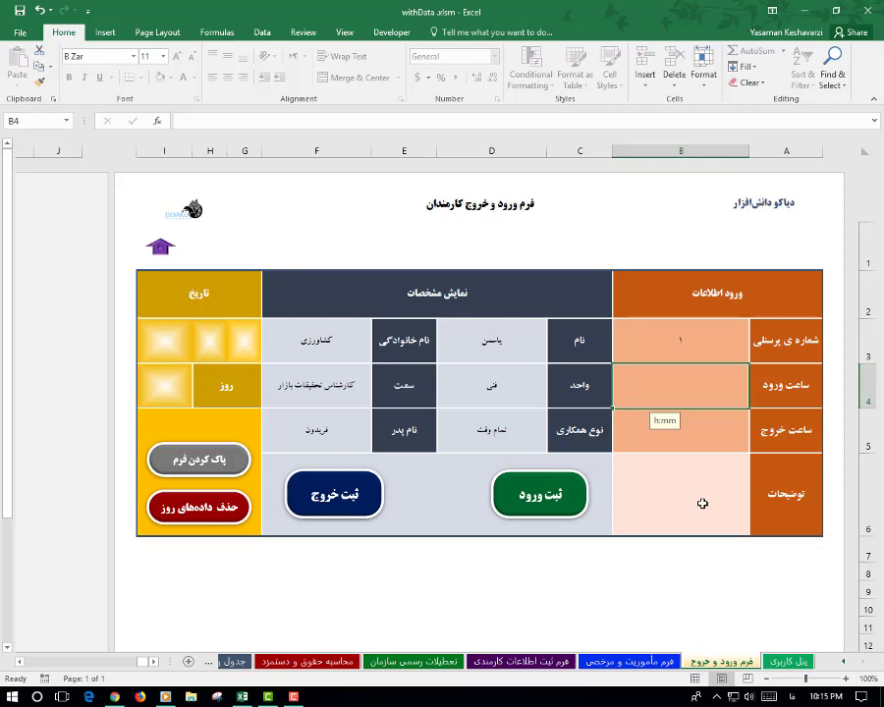
Step: Type an invalid entry time in B4, triggering the h:mm validation error
{"action": "type", "text": "8:"}
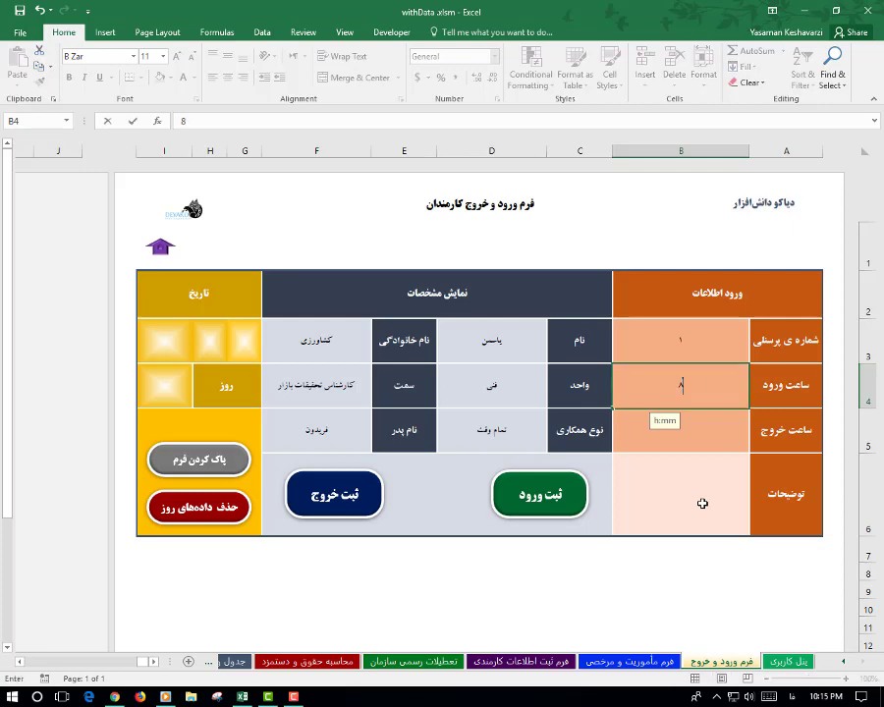
{"action": "type", "text": "30"}
{"action": "key", "text": "BackSpace"}
{"action": "key", "text": "BackSpace"}
{"action": "type", "text": "70"}
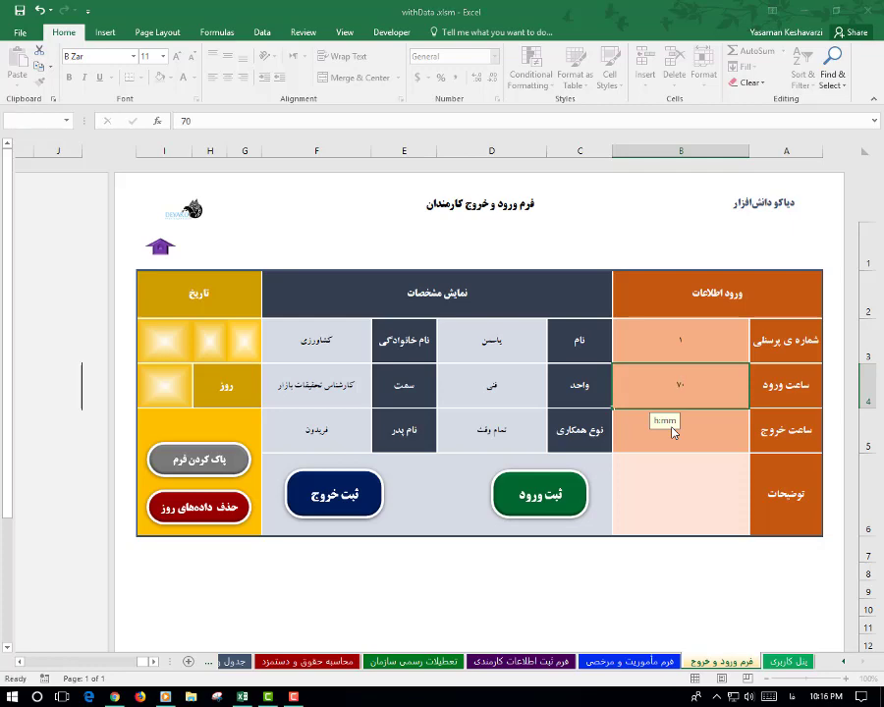
{"action": "key", "text": "Return"}
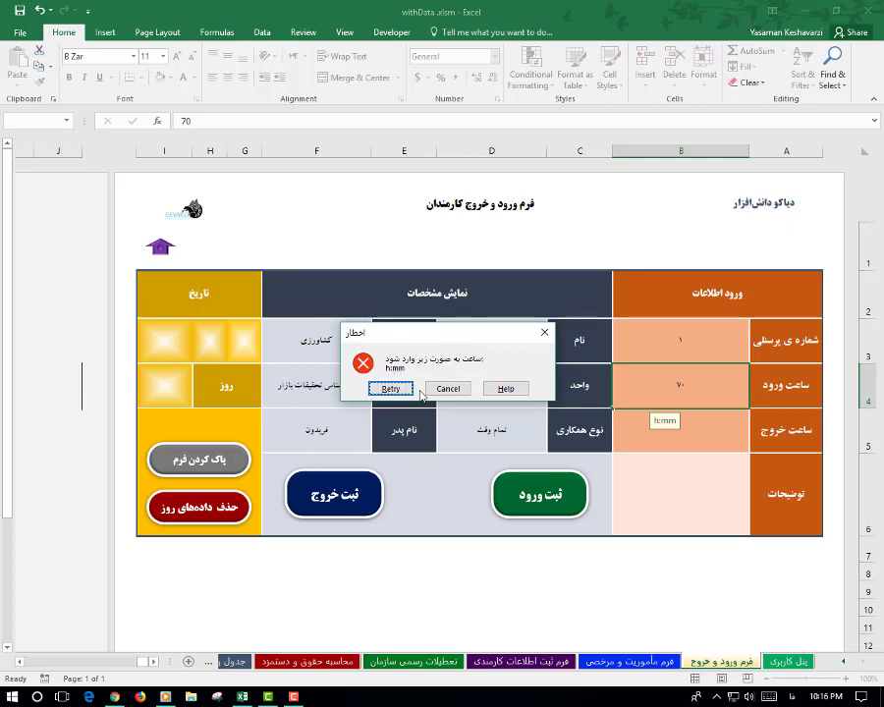
Step: Retry and enter 8:30 as the entry time, then check the time fields
{"action": "left_click", "coordinate": [397, 387]}
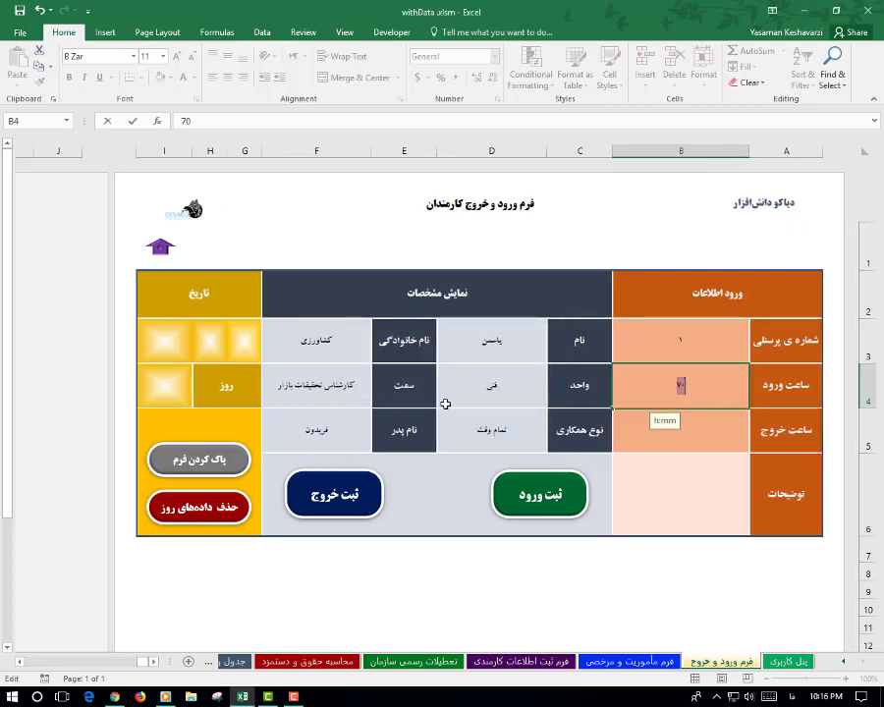
{"action": "type", "text": "8:"}
{"action": "type", "text": "30"}
{"action": "key", "text": "Return"}
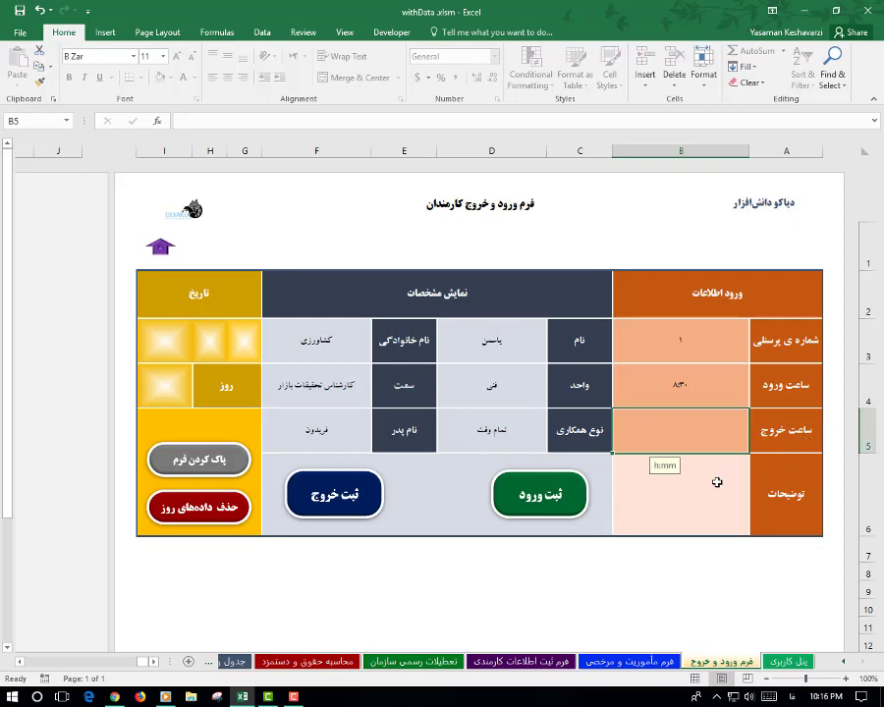
{"action": "left_click", "coordinate": [694, 389]}
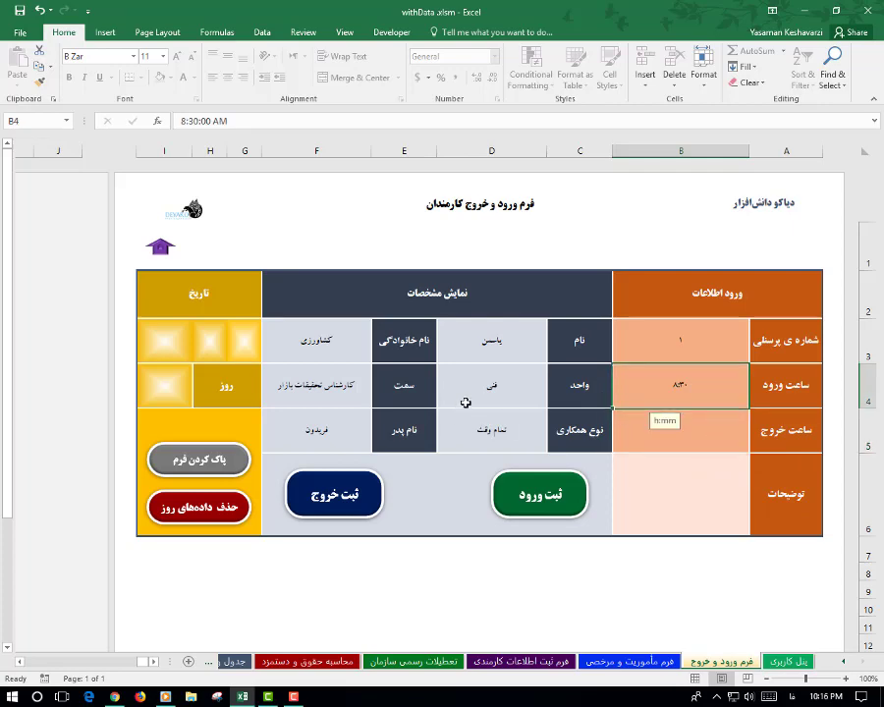
{"action": "left_click", "coordinate": [699, 423]}
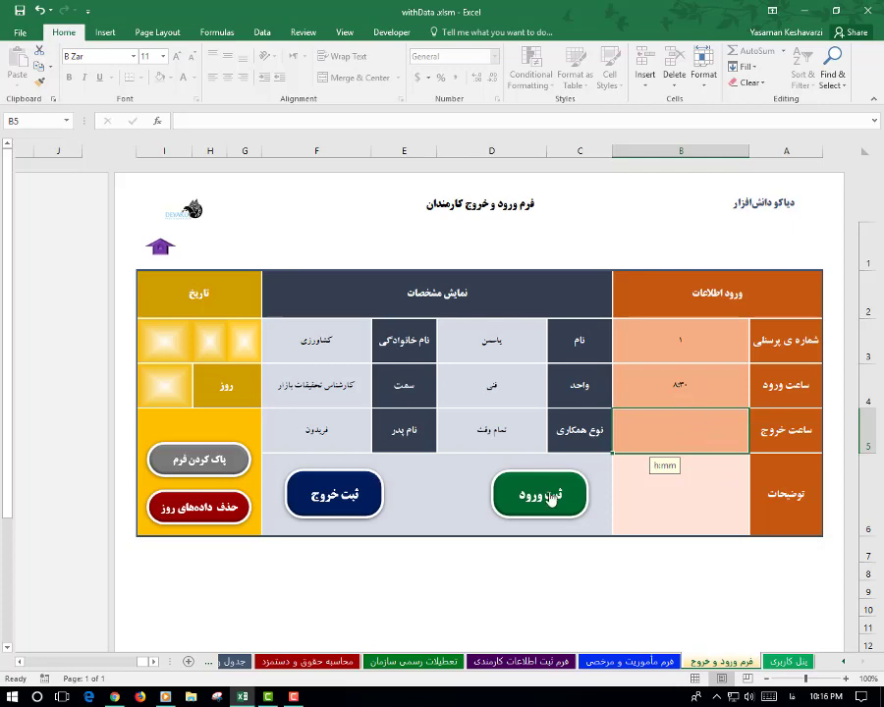
{"action": "left_click", "coordinate": [776, 429]}
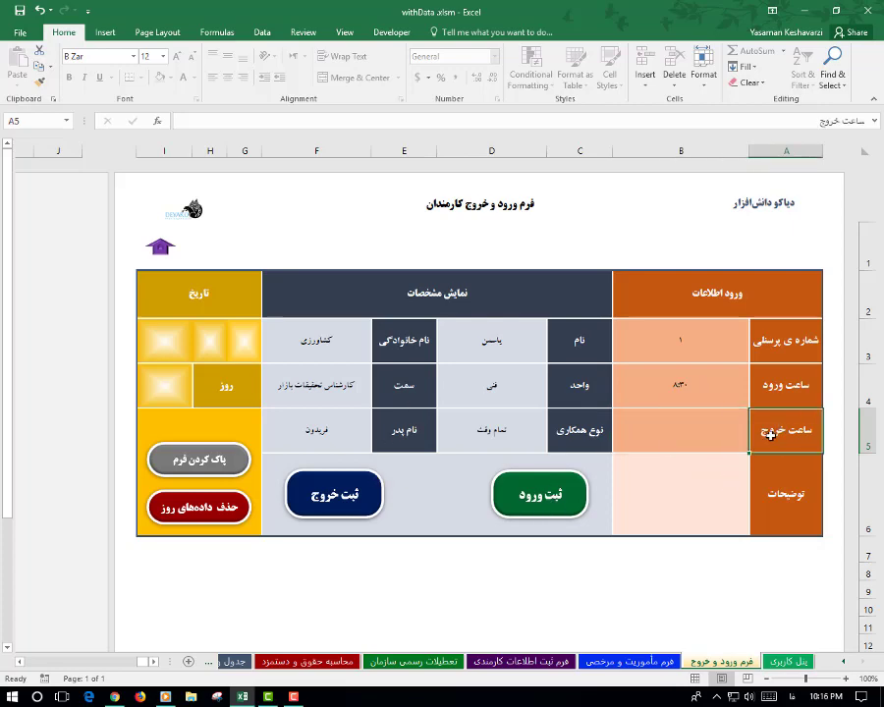
{"action": "left_click", "coordinate": [715, 438]}
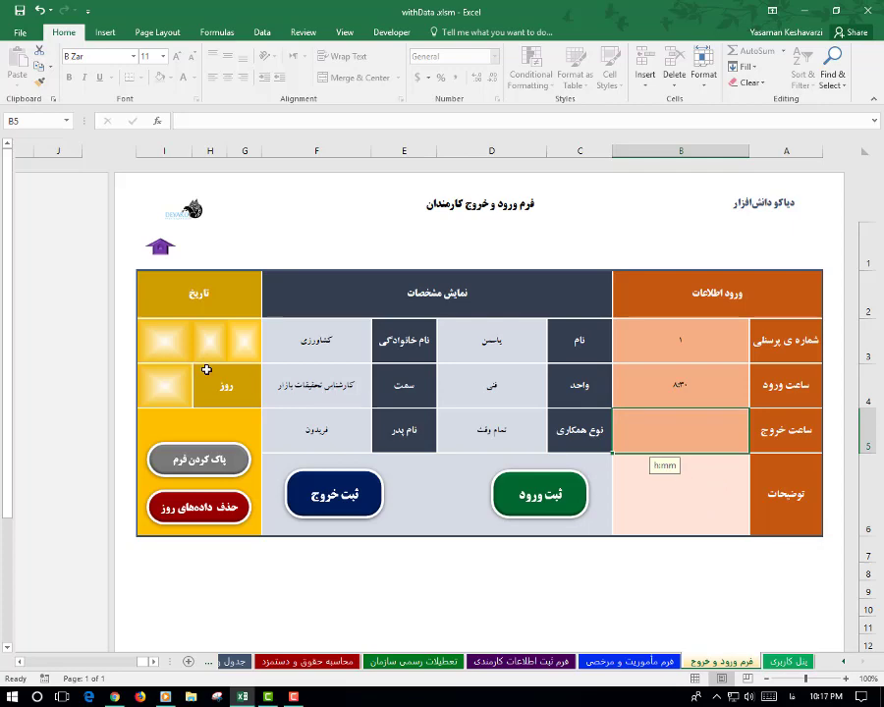
Step: Set the form date to 5/5/1396 with weekday دوشنبه from the dropdowns
{"action": "left_click", "coordinate": [245, 336]}
{"action": "left_click", "coordinate": [220, 357]}
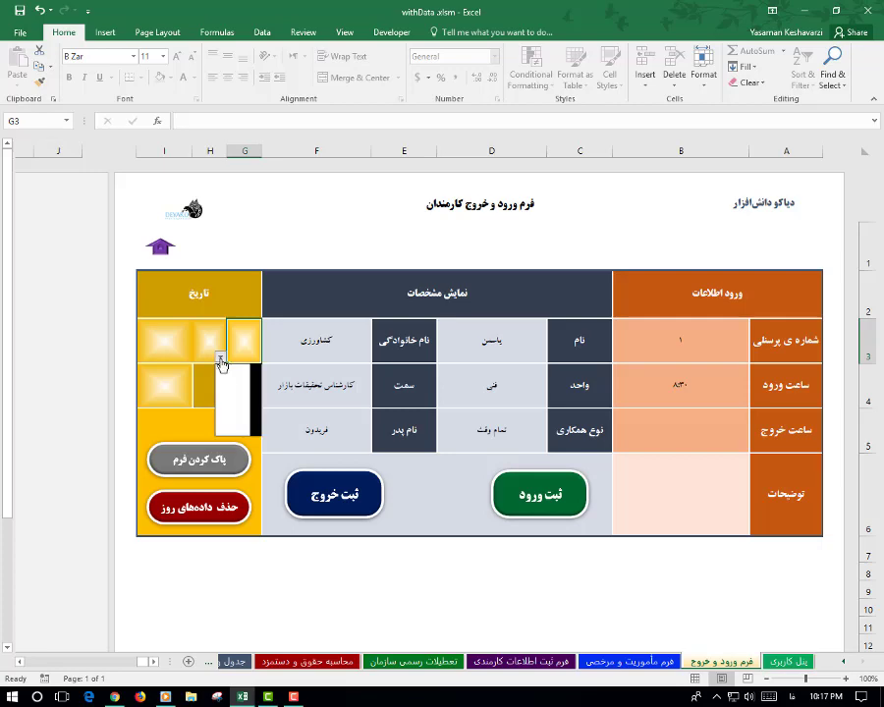
{"action": "left_click", "coordinate": [251, 405]}
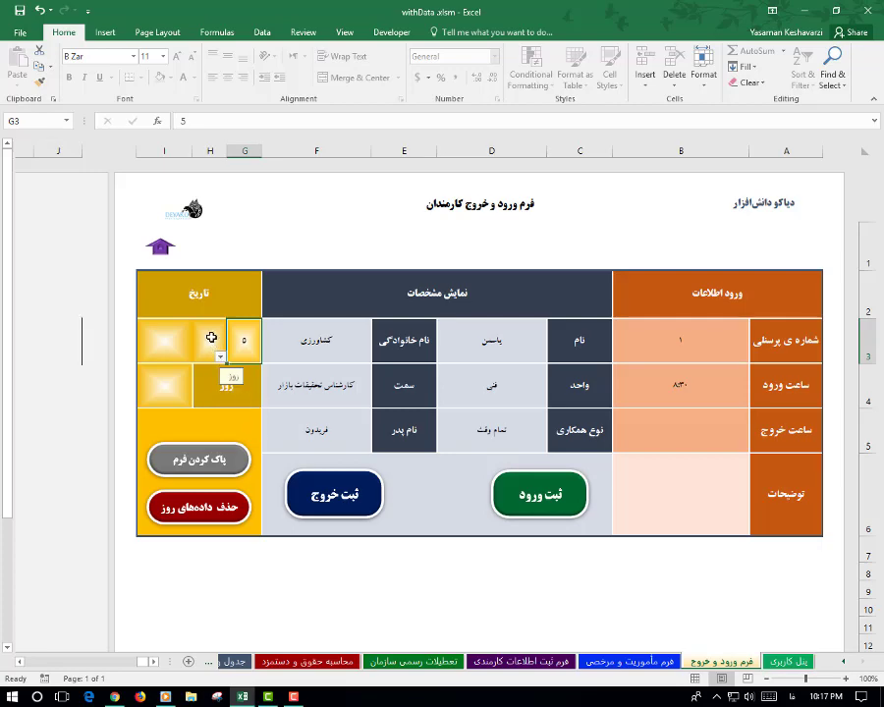
{"action": "left_click", "coordinate": [212, 337]}
{"action": "left_click", "coordinate": [186, 357]}
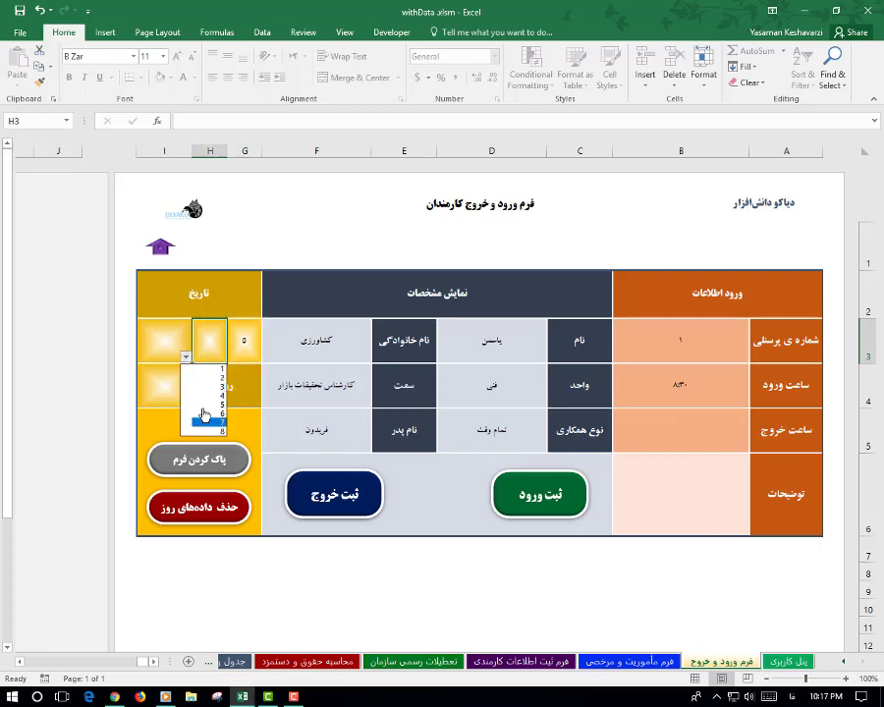
{"action": "left_click", "coordinate": [202, 406]}
{"action": "left_click", "coordinate": [140, 353]}
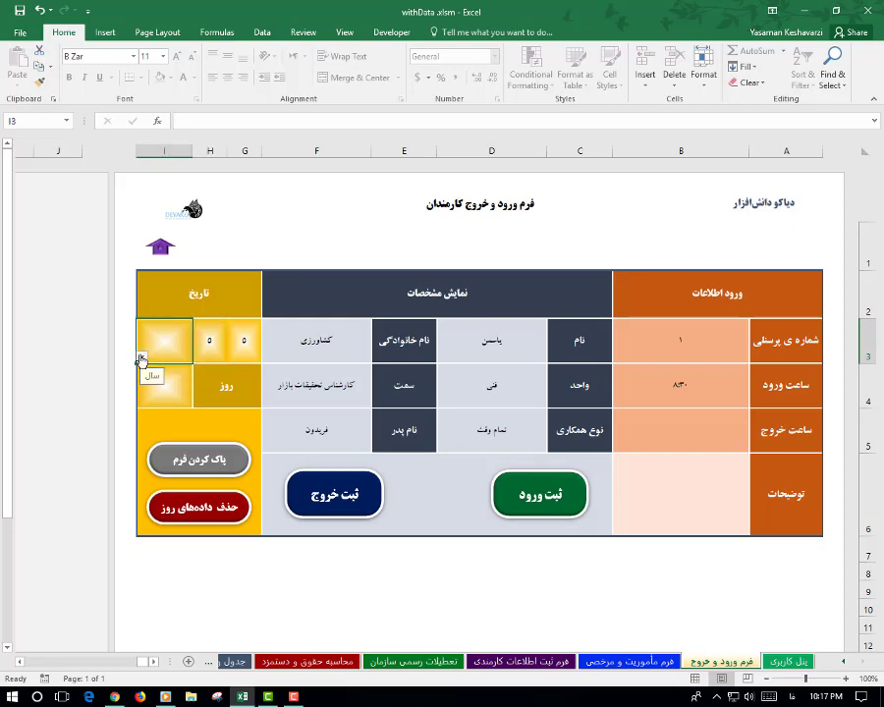
{"action": "left_click", "coordinate": [142, 357]}
{"action": "left_click", "coordinate": [162, 370]}
{"action": "left_click", "coordinate": [165, 386]}
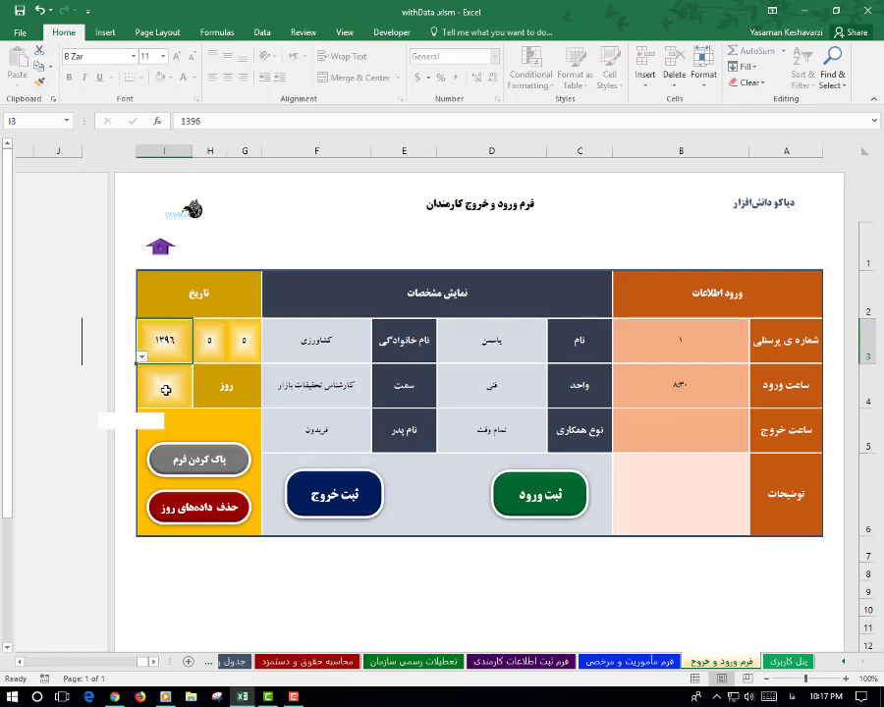
{"action": "left_click", "coordinate": [142, 403]}
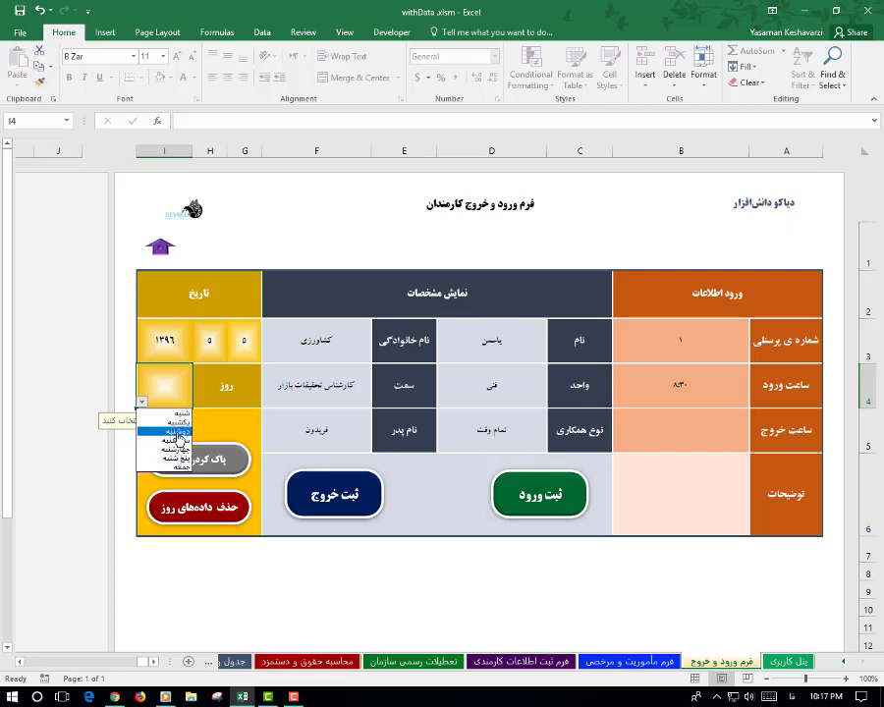
{"action": "left_click", "coordinate": [167, 432]}
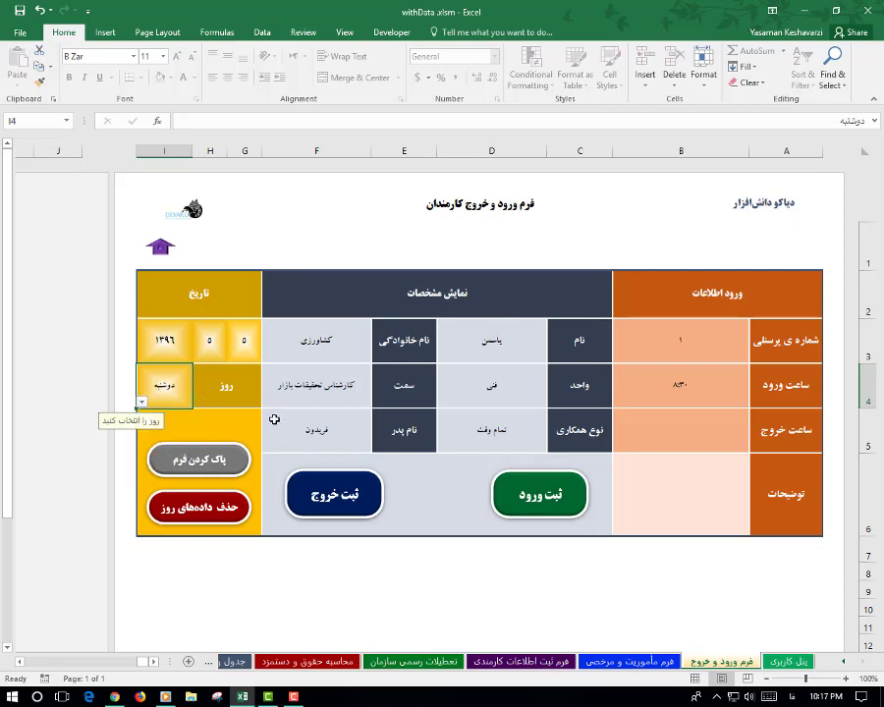
Step: Submit the entry record, dismiss the Done! message, and return to the user panel
{"action": "left_click", "coordinate": [566, 518]}
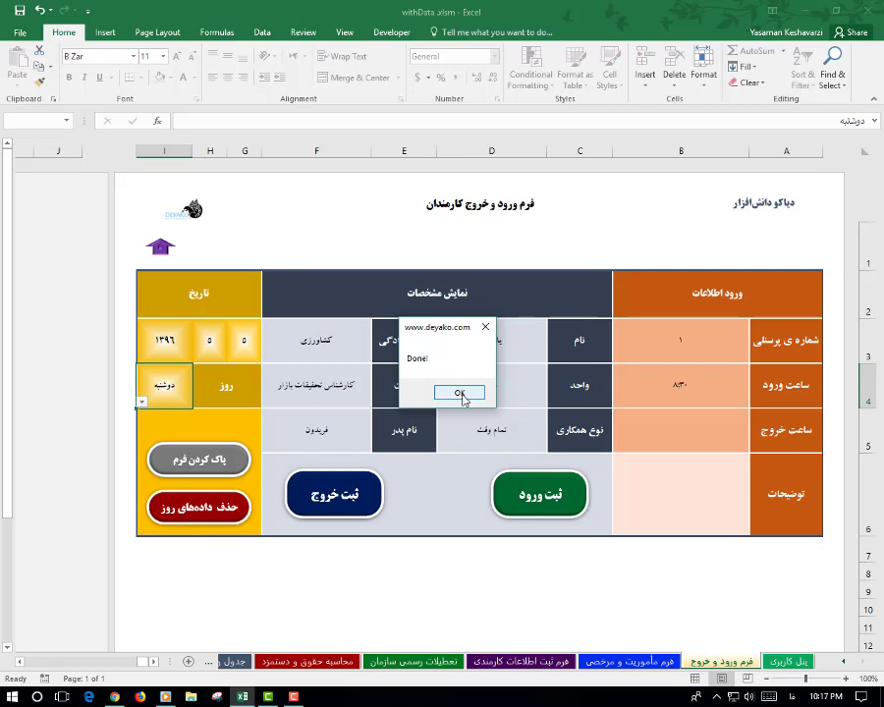
{"action": "left_click", "coordinate": [461, 394]}
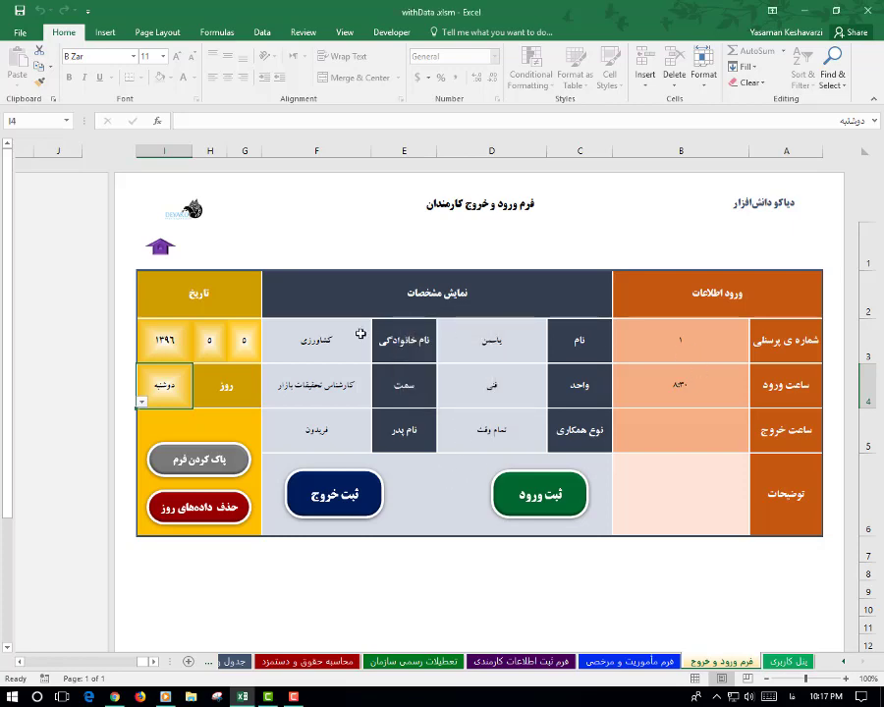
{"action": "left_click", "coordinate": [159, 251]}
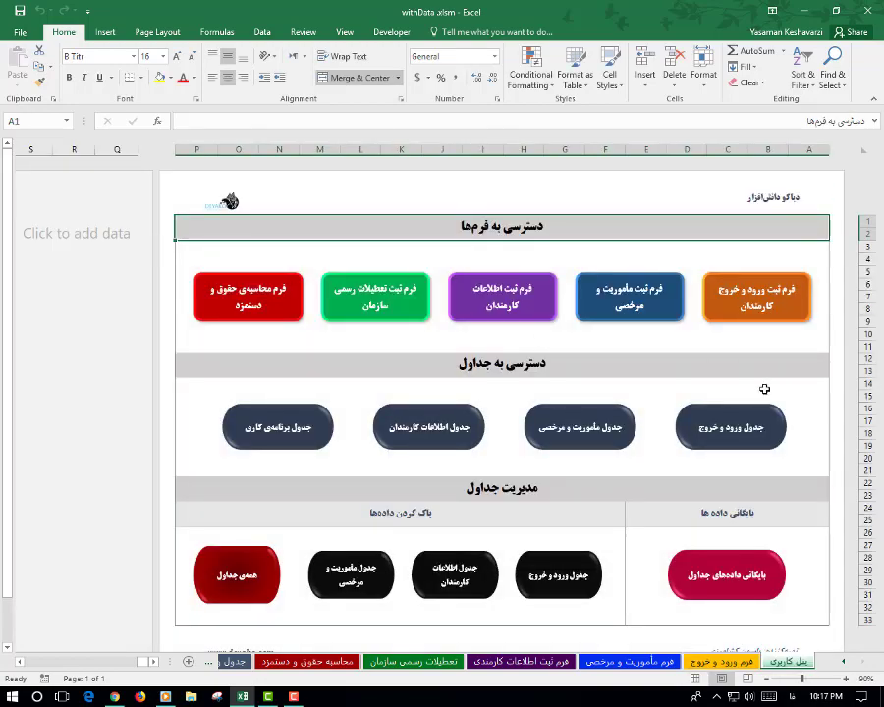
{"action": "left_click", "coordinate": [731, 430]}
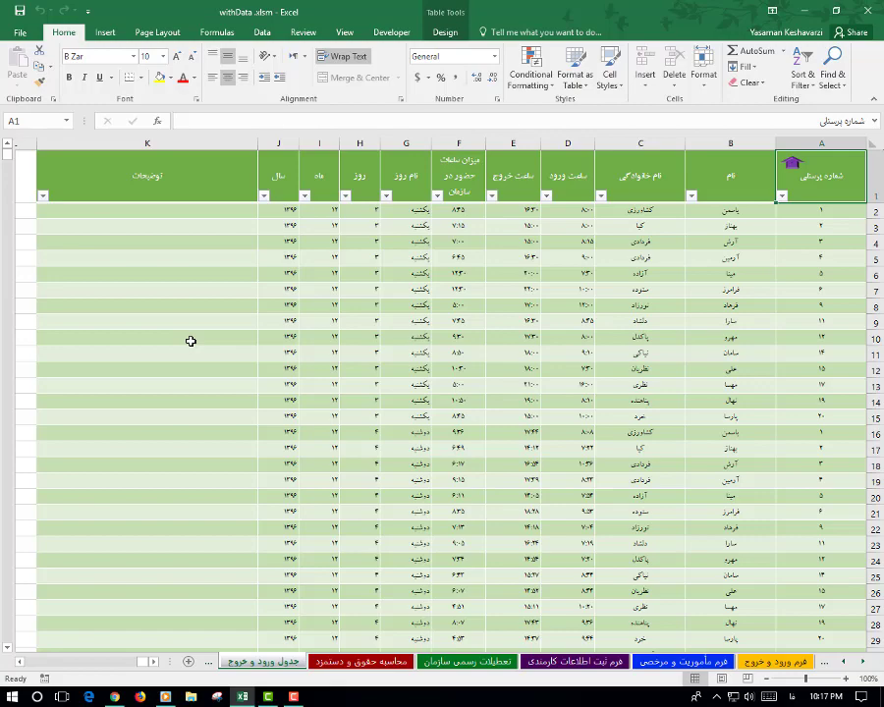
{"action": "key", "text": "ctrl+Down"}
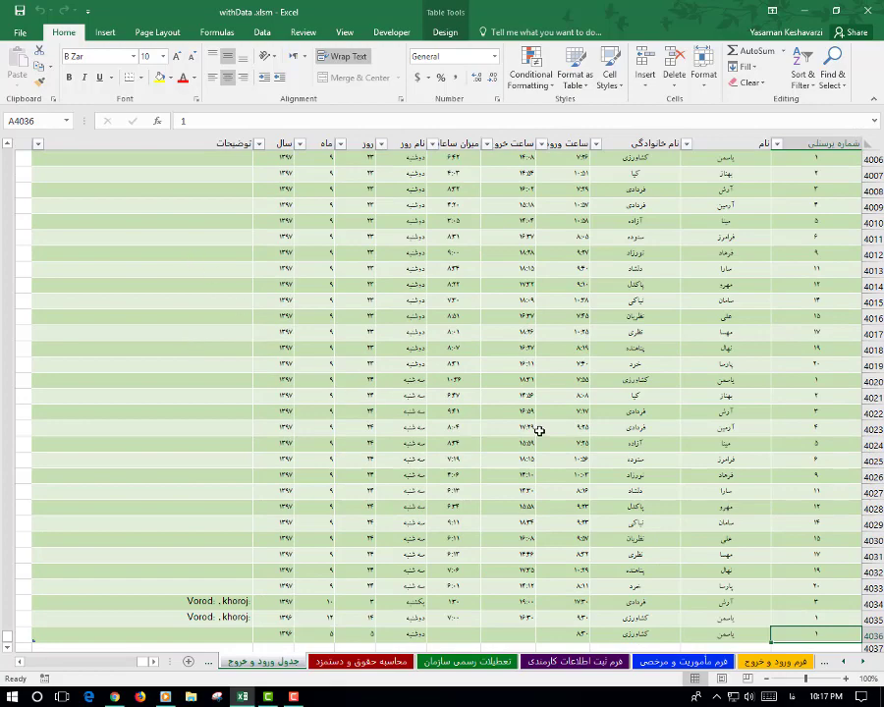
{"action": "scroll", "coordinate": [542, 428], "scroll_direction": "down", "scroll_amount": 2}
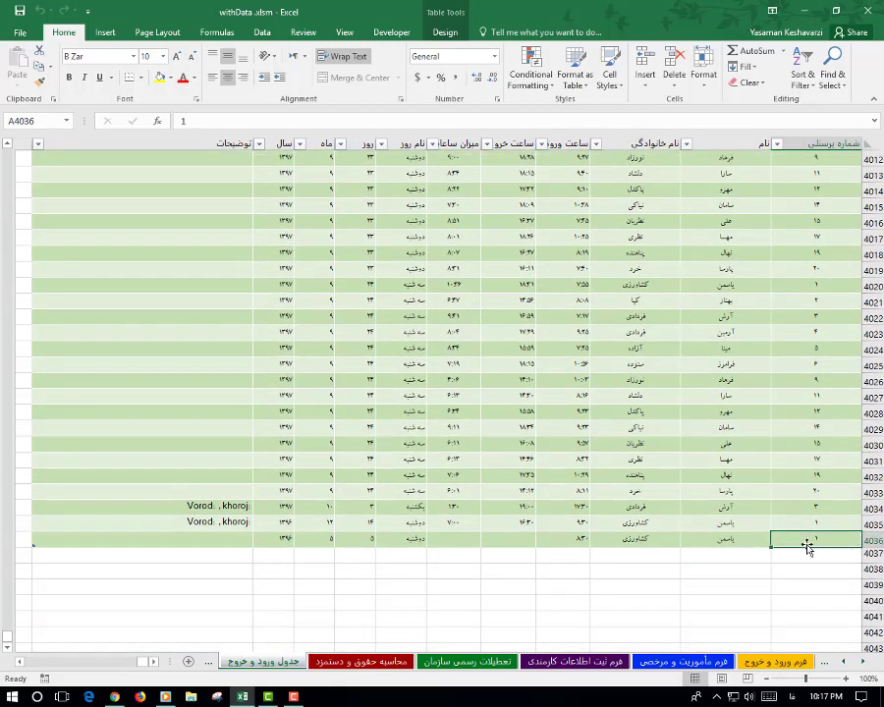
{"action": "key", "text": "Left"}
{"action": "key", "text": "Left"}
{"action": "left_click", "coordinate": [584, 541]}
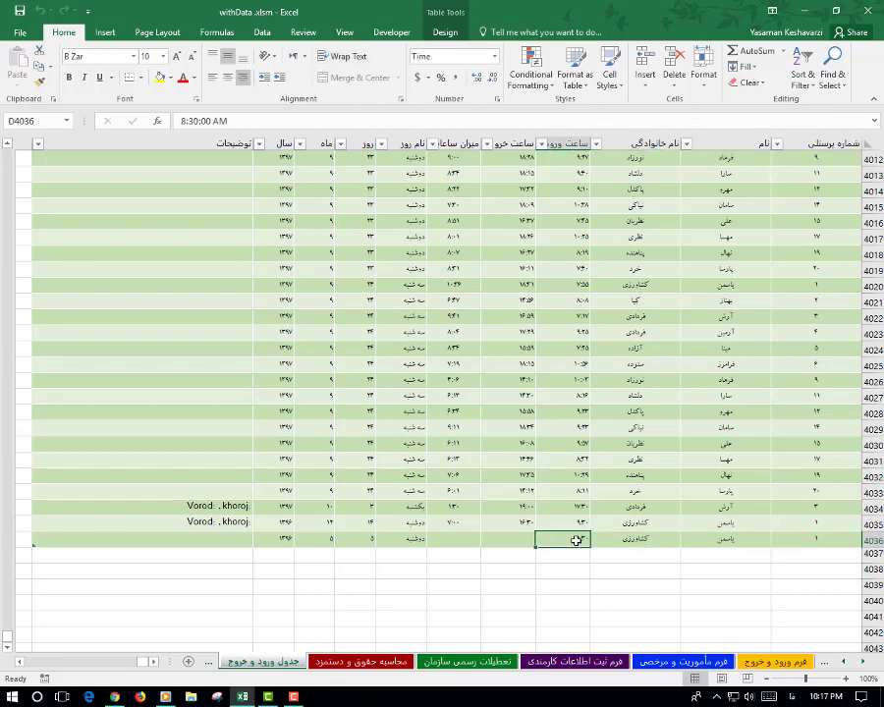
{"action": "key", "text": "Left"}
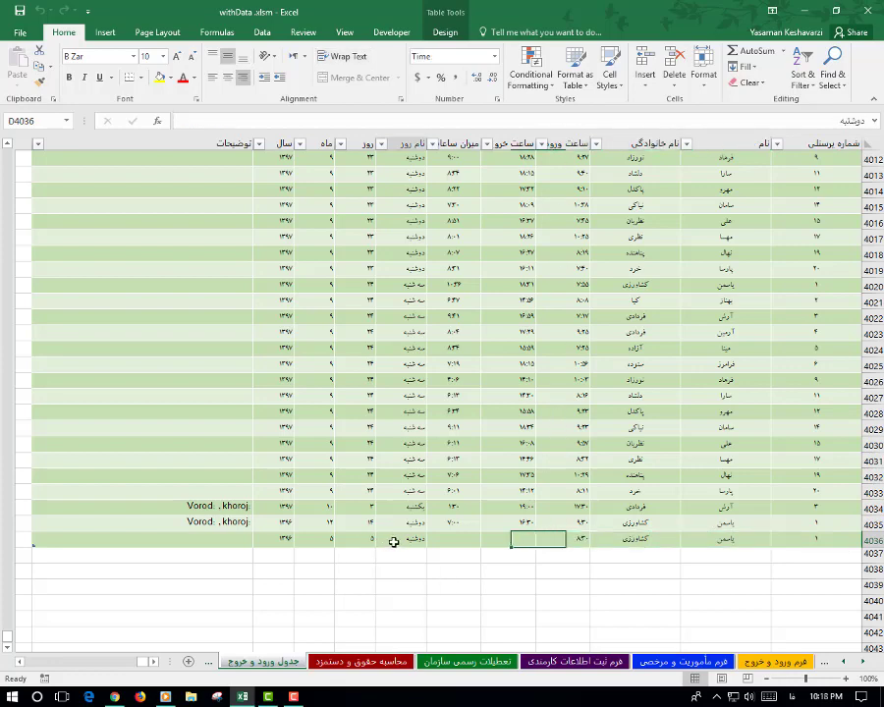
{"action": "key", "text": "Left"}
{"action": "key", "text": "Left"}
{"action": "key", "text": "Left"}
{"action": "key", "text": "Left"}
{"action": "key", "text": "Left"}
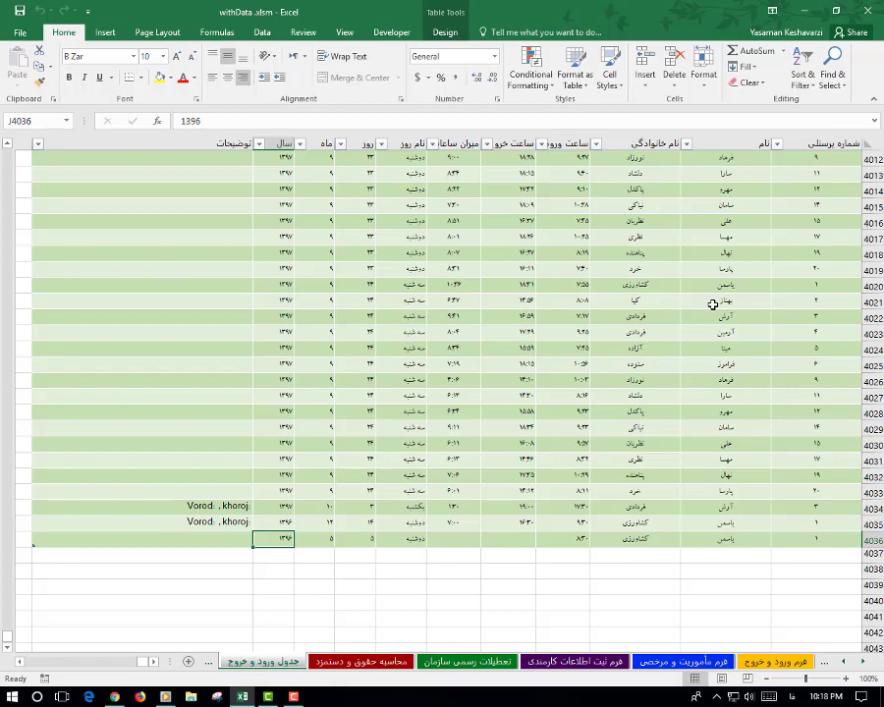
{"action": "key", "text": "ctrl+Up"}
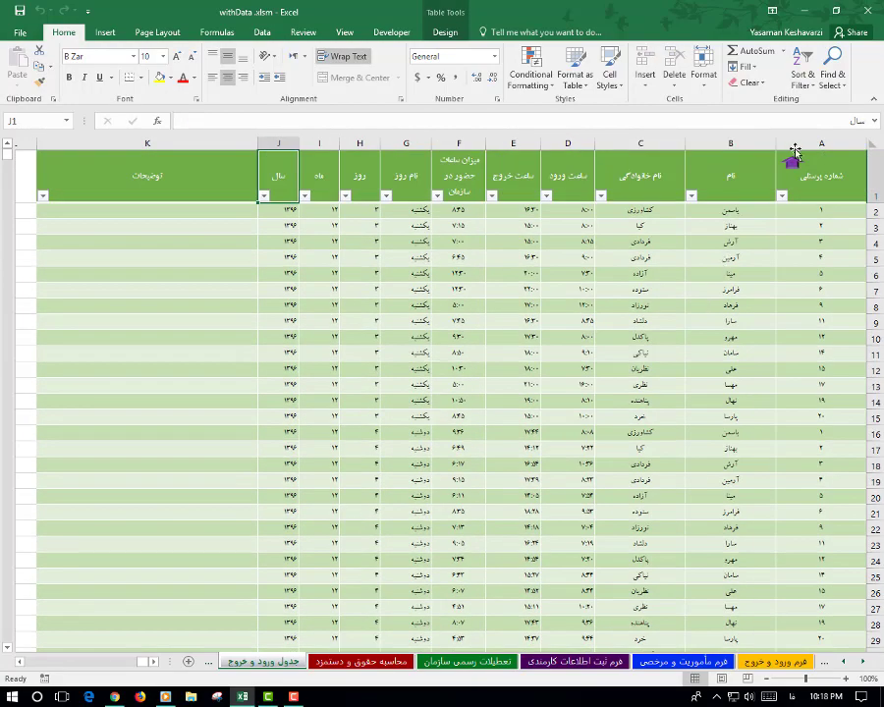
{"action": "left_click", "coordinate": [792, 167]}
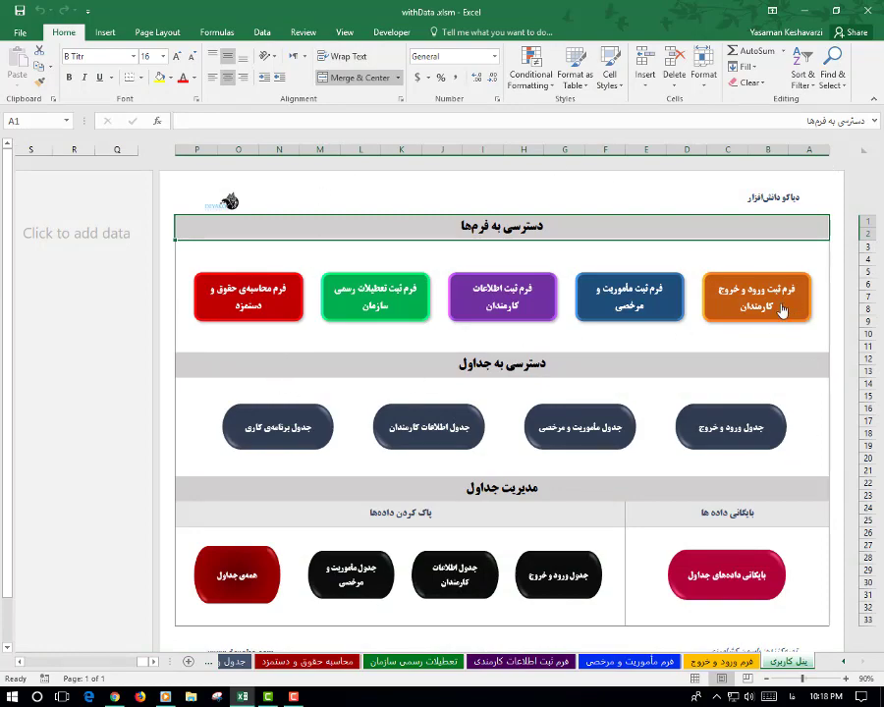
Step: Open the entry/exit form from the dashboard and select the entry time cell B4
{"action": "left_click", "coordinate": [776, 305]}
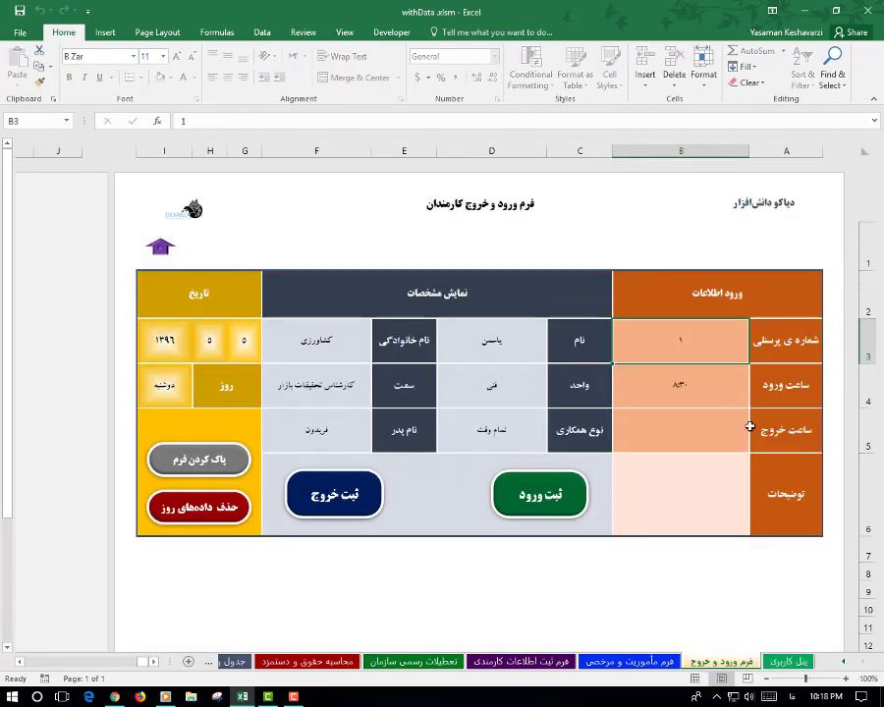
{"action": "left_click", "coordinate": [683, 384]}
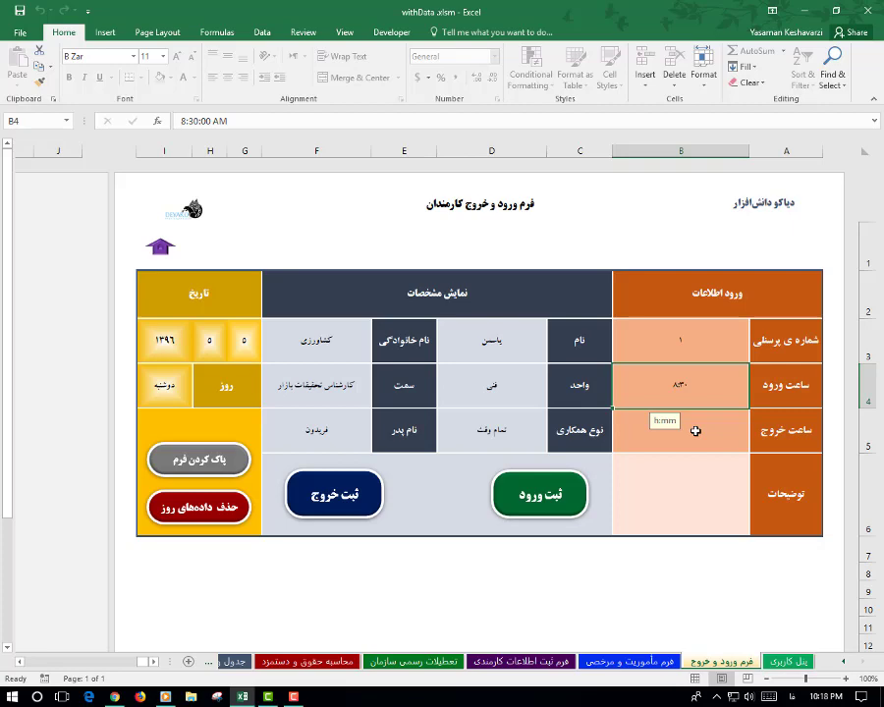
Step: Clear the form and enter personnel number 2, entry time 9:00 and note ترافیک
{"action": "left_click", "coordinate": [199, 469]}
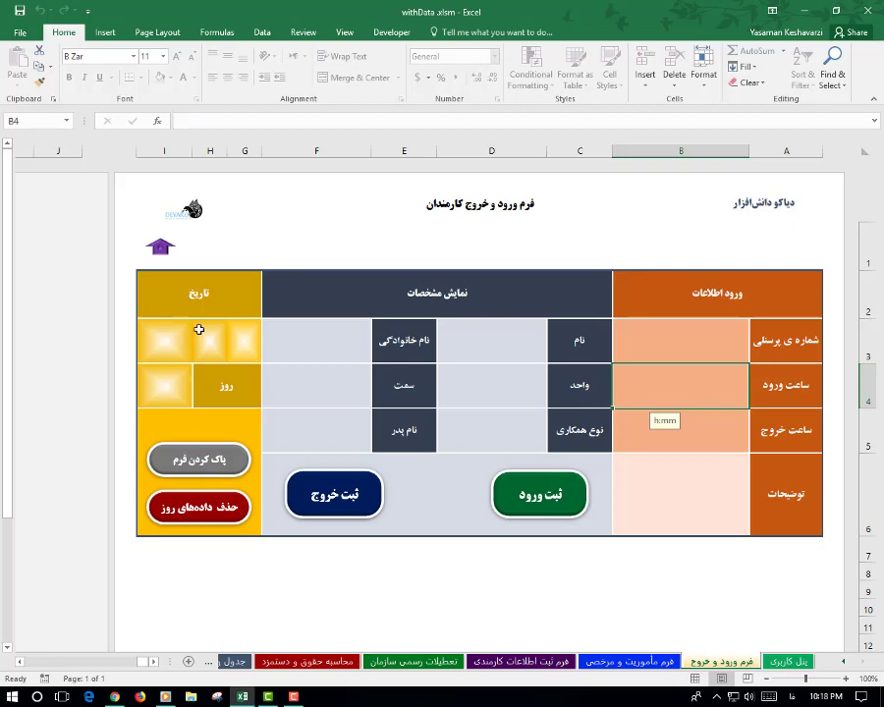
{"action": "left_click", "coordinate": [718, 344]}
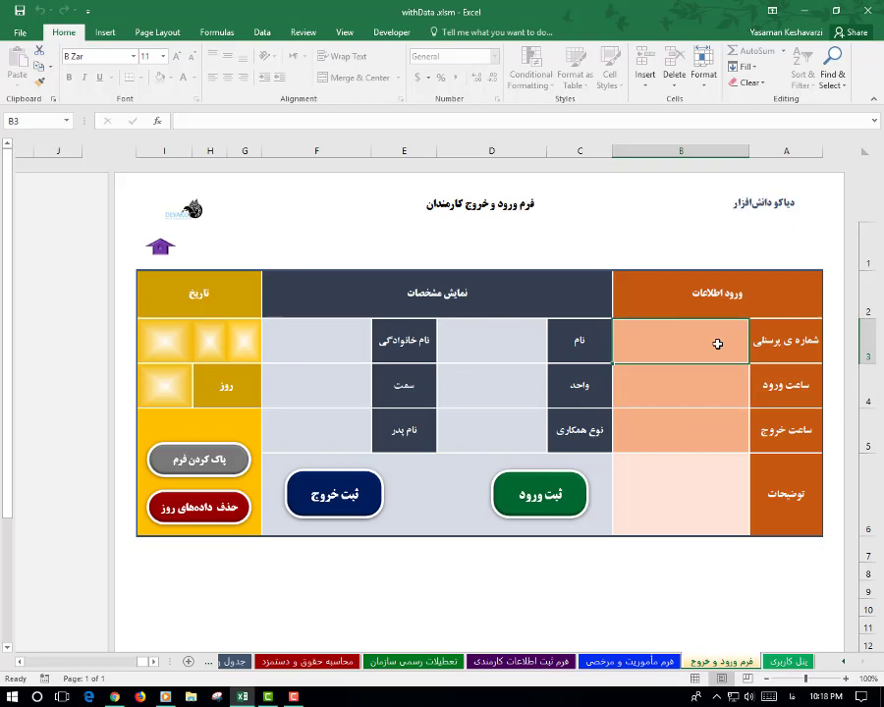
{"action": "type", "text": "2"}
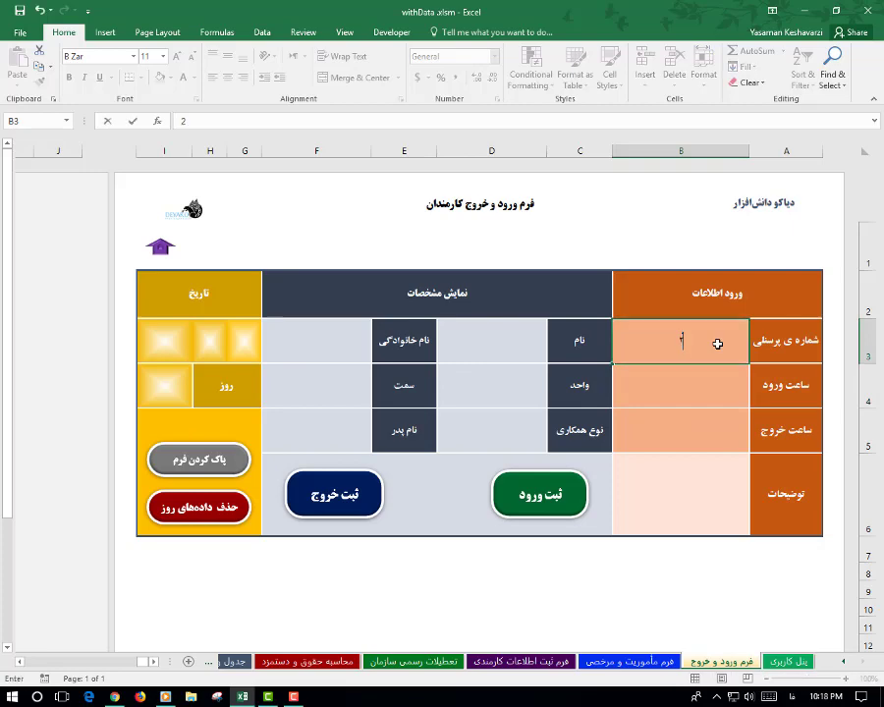
{"action": "key", "text": "Return"}
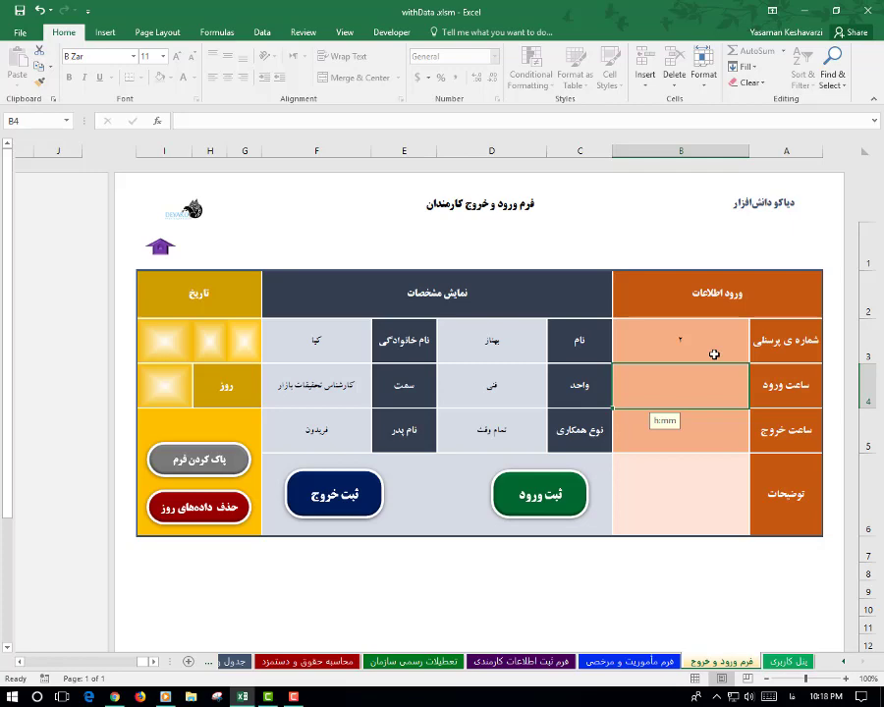
{"action": "type", "text": "9"}
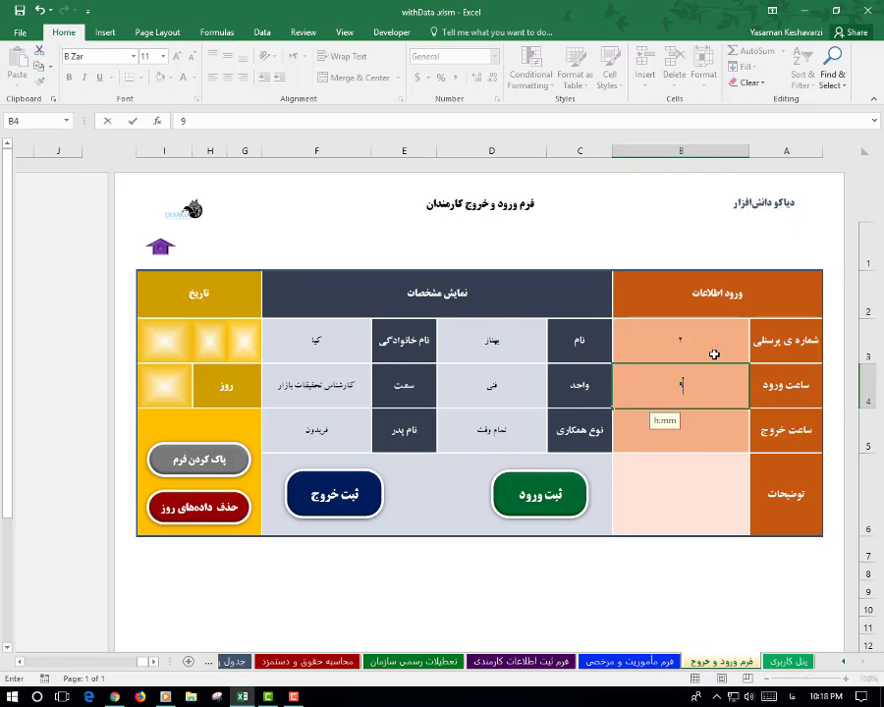
{"action": "type", "text": ":00"}
{"action": "key", "text": "Return"}
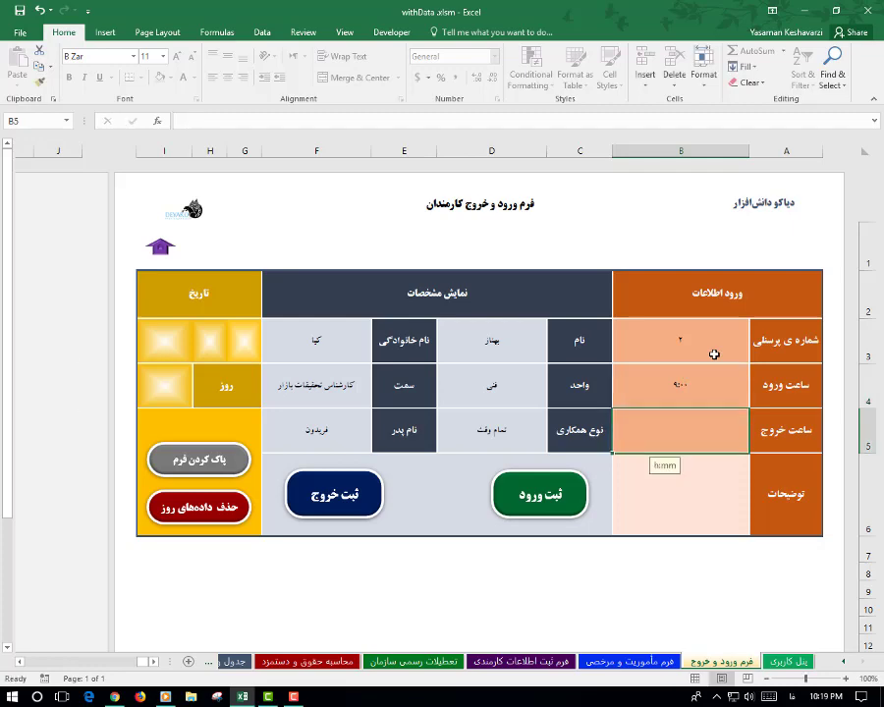
{"action": "left_click", "coordinate": [700, 479]}
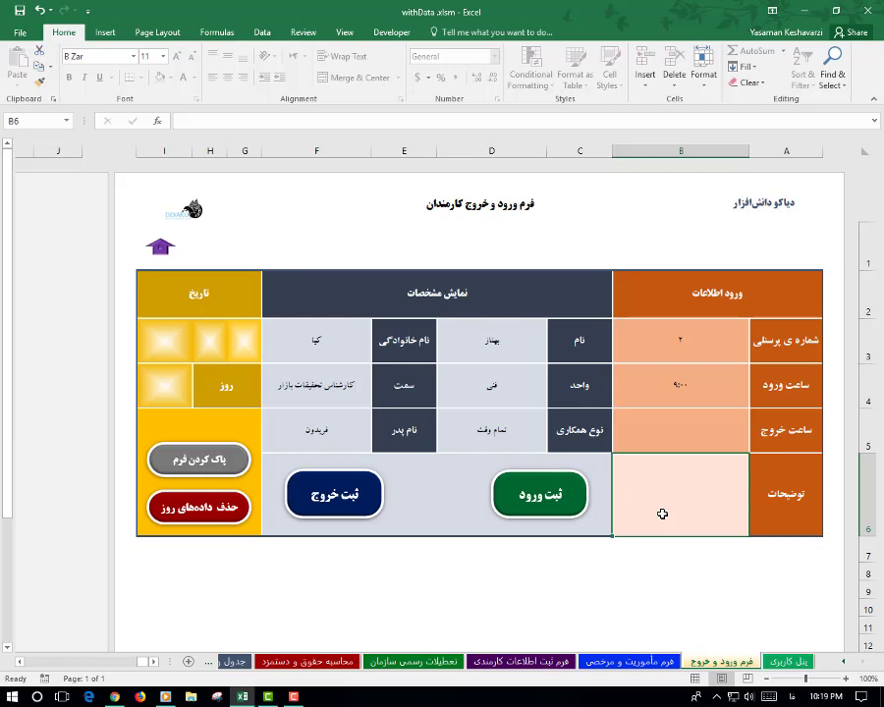
{"action": "type", "text": "ت"}
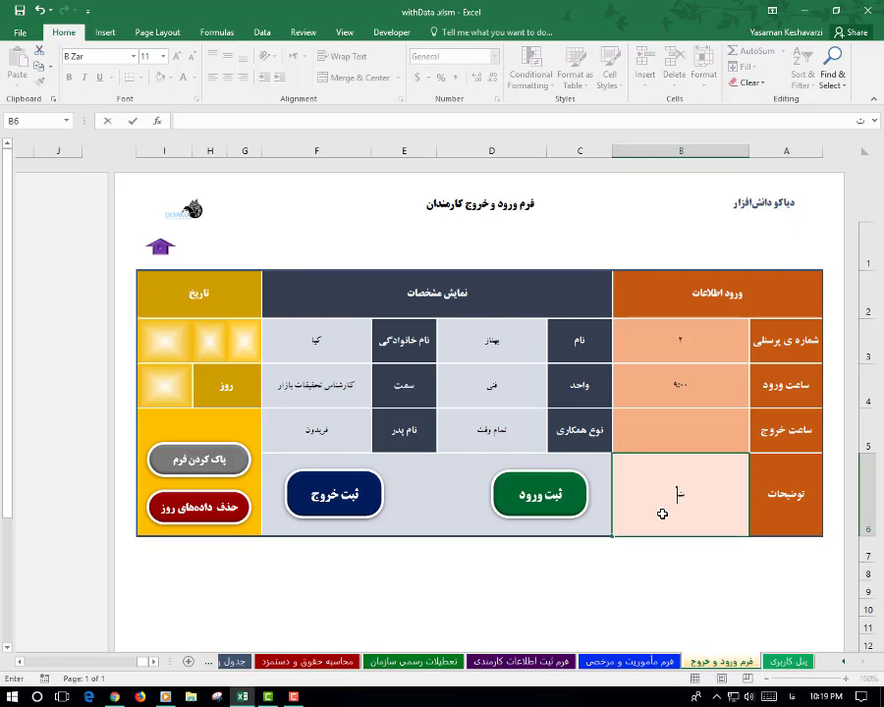
{"action": "type", "text": "رافیک"}
Step: Set the date to 5/5/1396, weekday دوشنبه, and submit the entry record
{"action": "left_click", "coordinate": [236, 340]}
{"action": "left_click", "coordinate": [220, 358]}
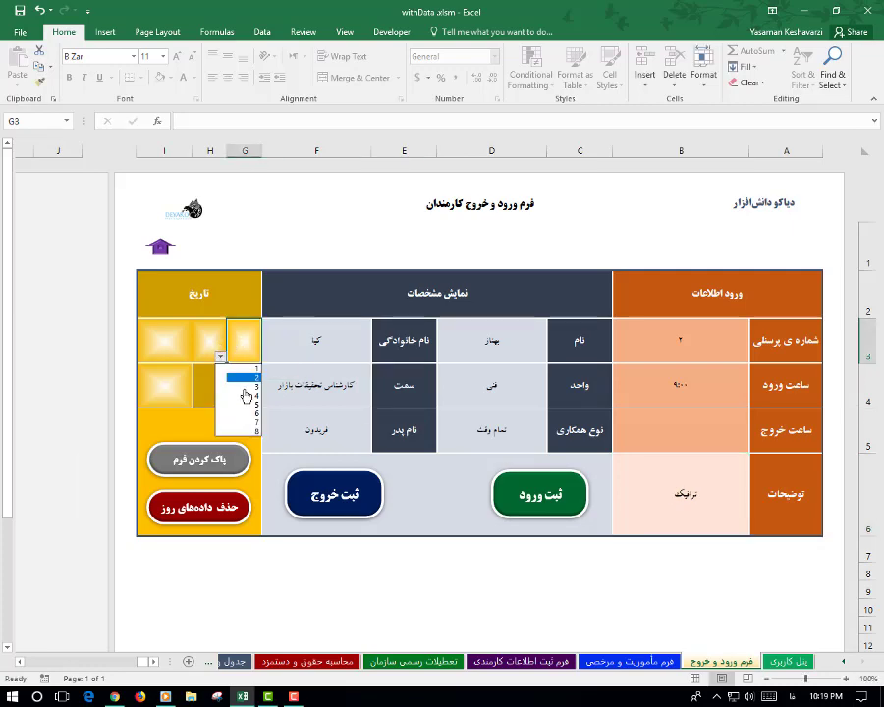
{"action": "left_click", "coordinate": [237, 409]}
{"action": "left_click", "coordinate": [212, 339]}
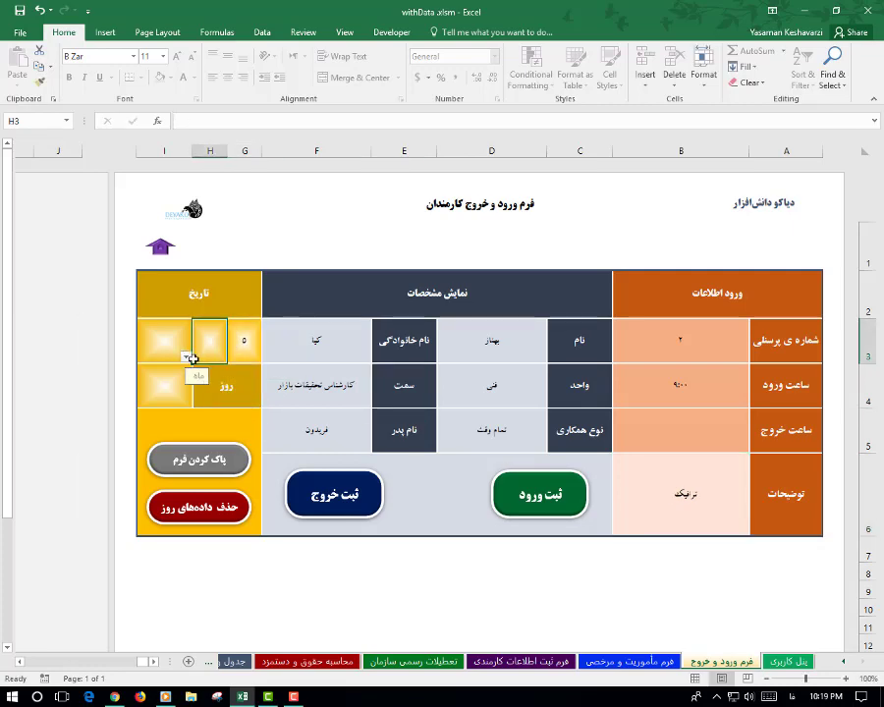
{"action": "left_click", "coordinate": [185, 358]}
{"action": "left_click", "coordinate": [215, 414]}
{"action": "left_click", "coordinate": [185, 357]}
{"action": "left_click", "coordinate": [221, 370]}
{"action": "left_click", "coordinate": [139, 356]}
{"action": "left_click", "coordinate": [142, 358]}
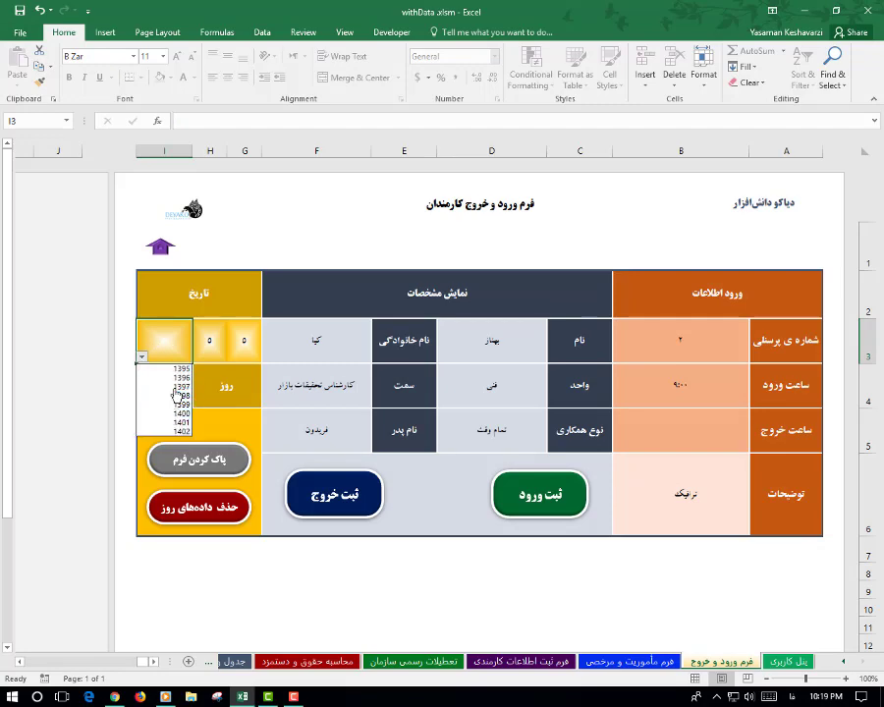
{"action": "left_click", "coordinate": [165, 378]}
{"action": "left_click", "coordinate": [144, 401]}
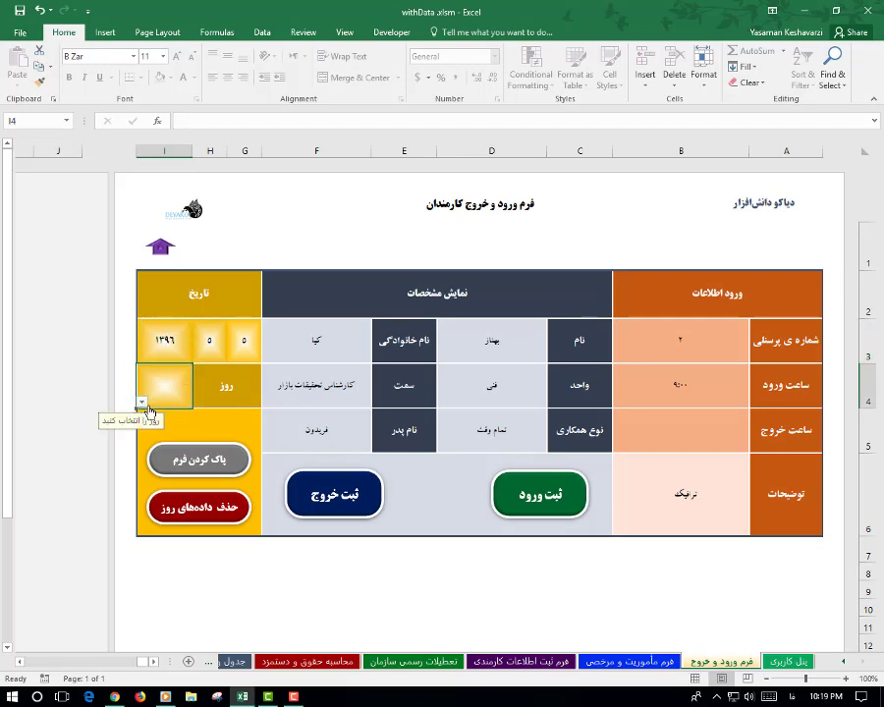
{"action": "left_click", "coordinate": [143, 402]}
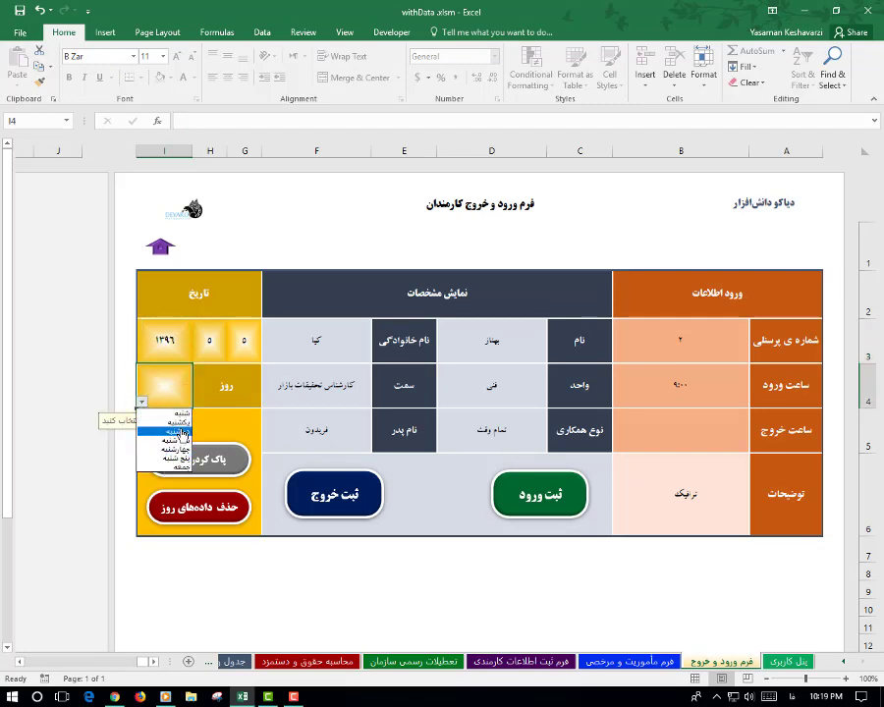
{"action": "left_click", "coordinate": [164, 431]}
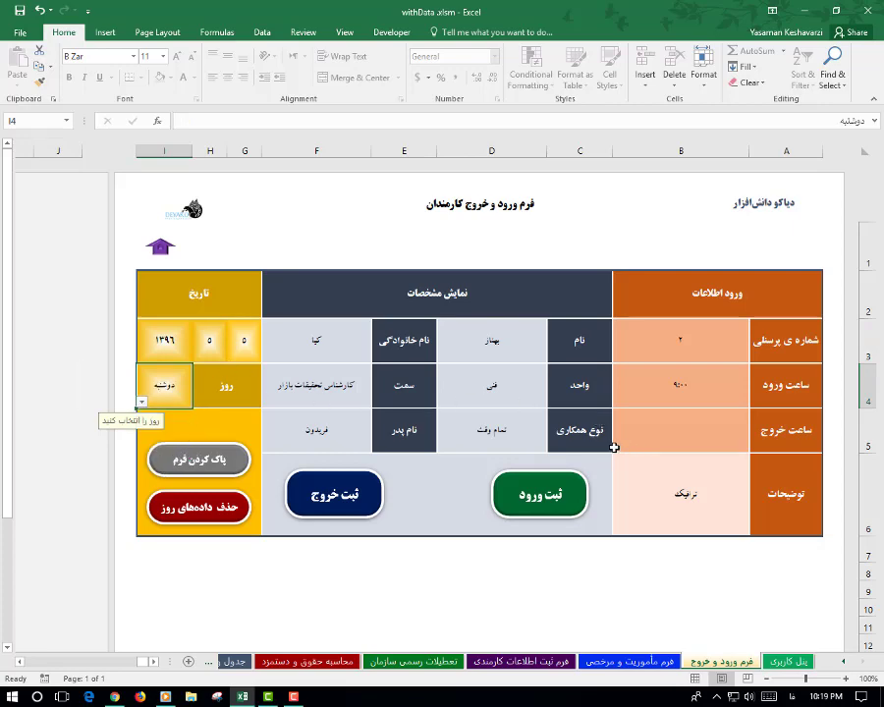
{"action": "left_click", "coordinate": [535, 501]}
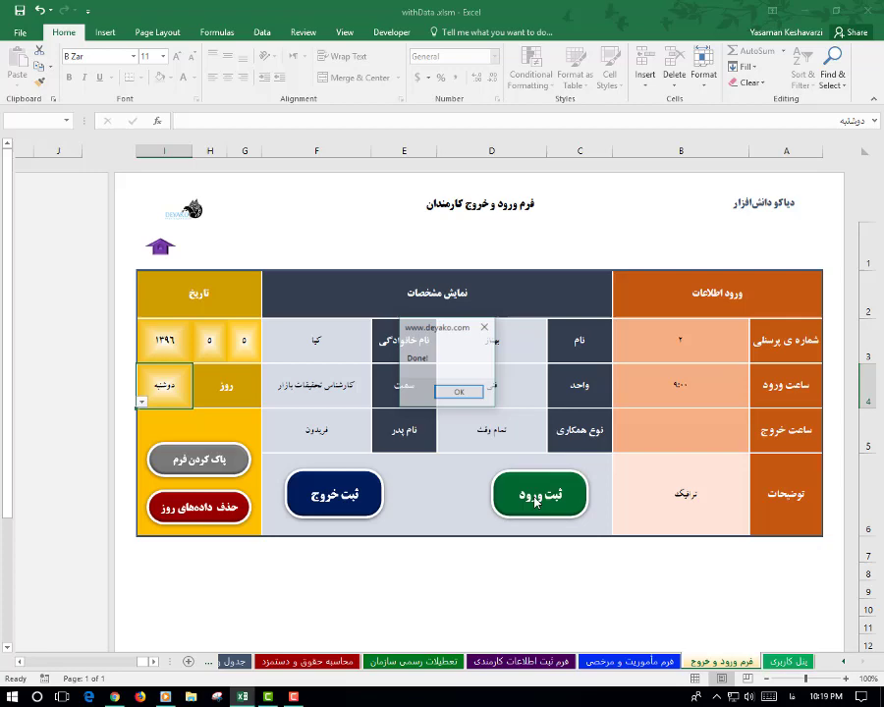
{"action": "left_click", "coordinate": [453, 392]}
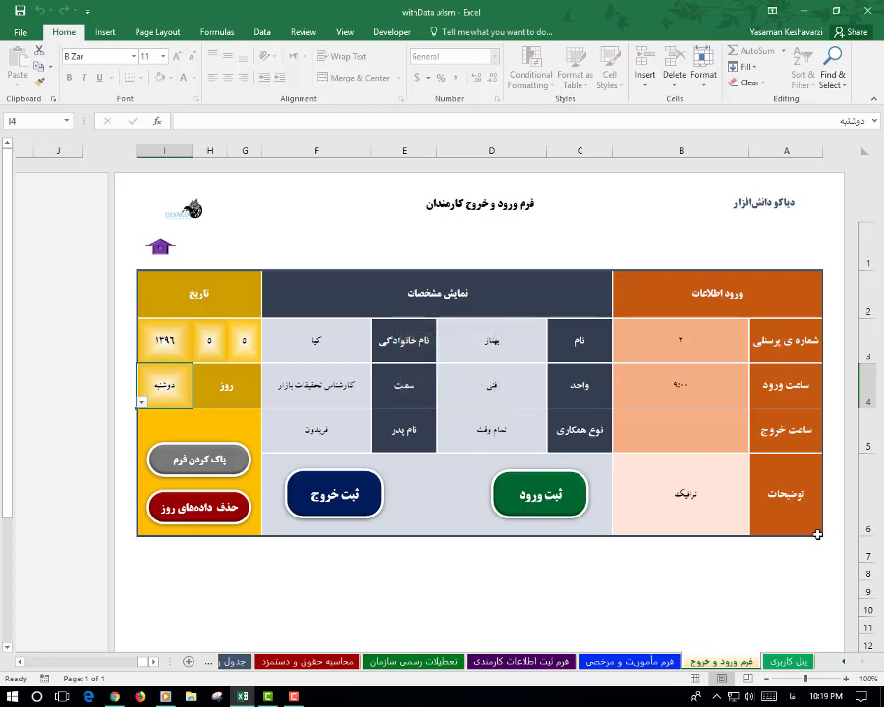
Step: Clear the form, enter personnel number 2 and exit time 15:00
{"action": "left_click", "coordinate": [204, 458]}
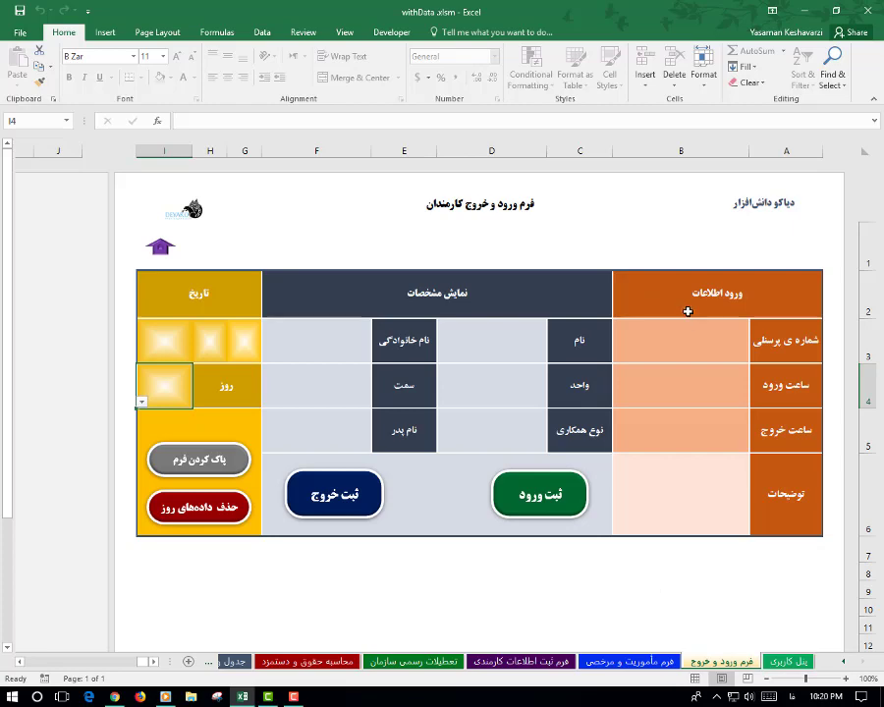
{"action": "left_click", "coordinate": [643, 335]}
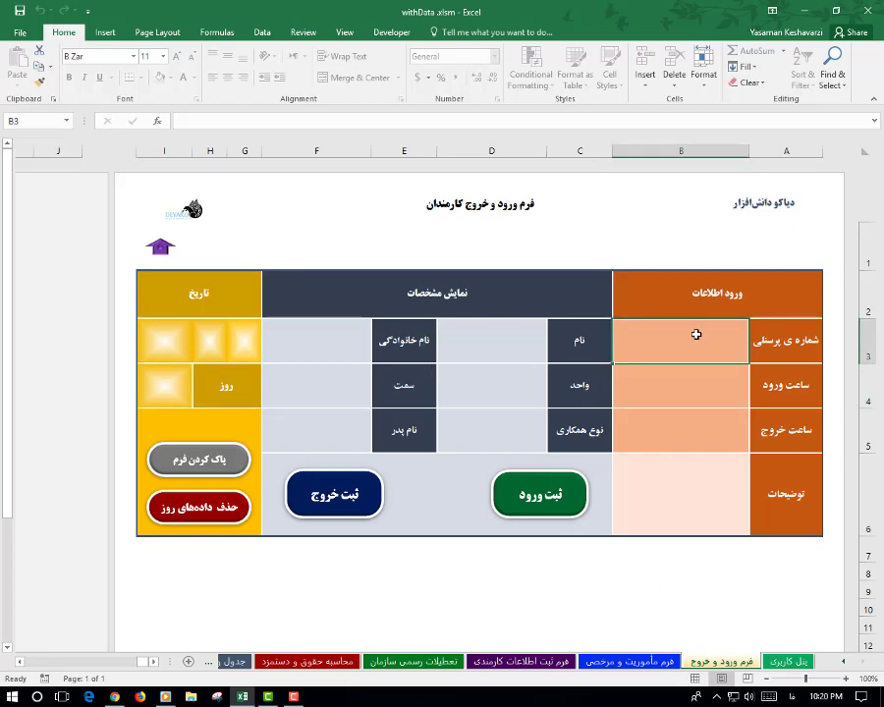
{"action": "type", "text": "2"}
{"action": "key", "text": "Return"}
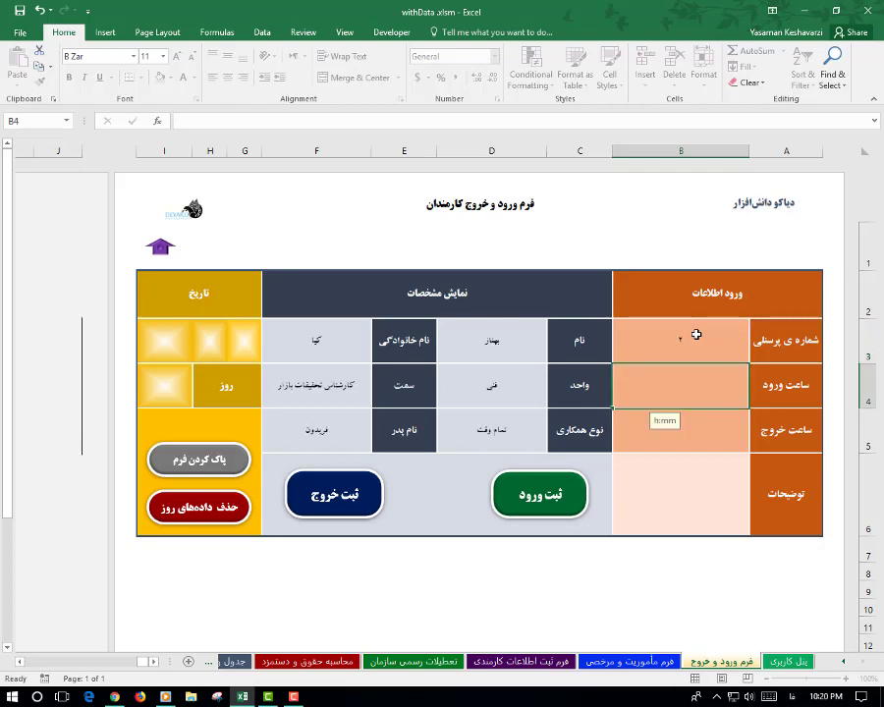
{"action": "left_click", "coordinate": [709, 426]}
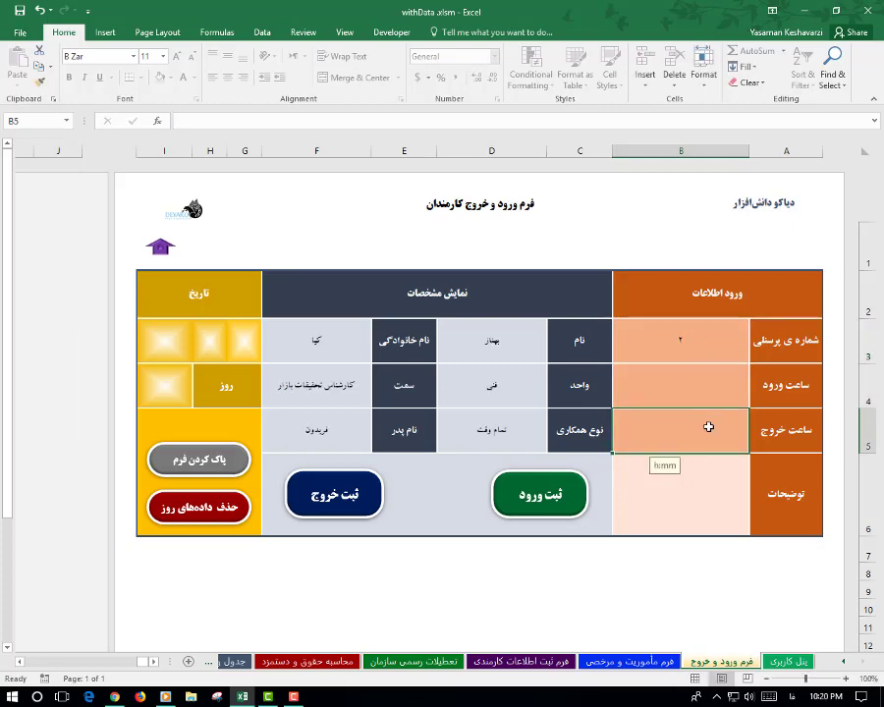
{"action": "left_click", "coordinate": [704, 391]}
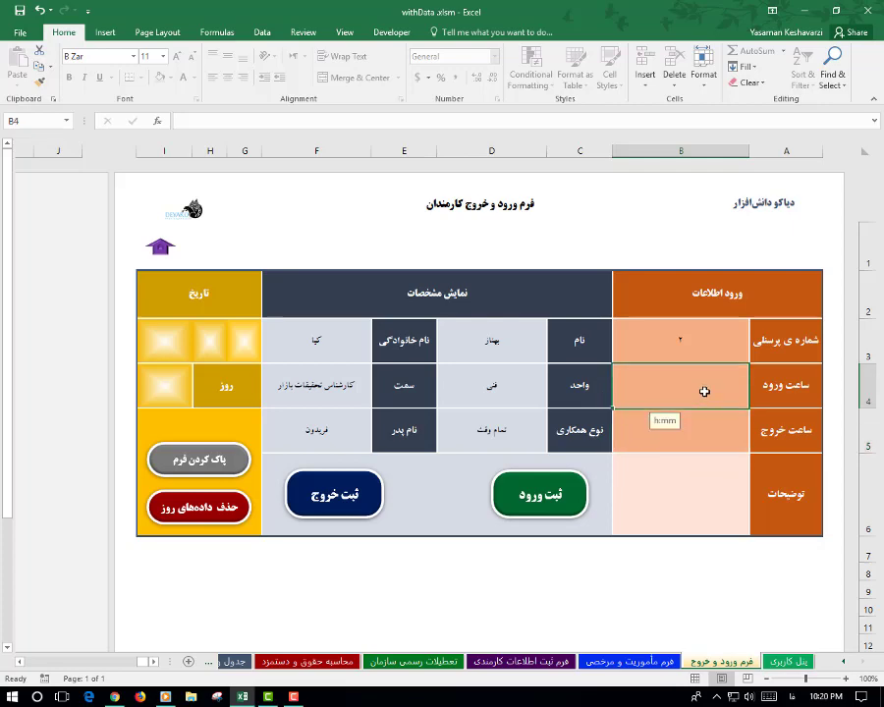
{"action": "left_click", "coordinate": [701, 439]}
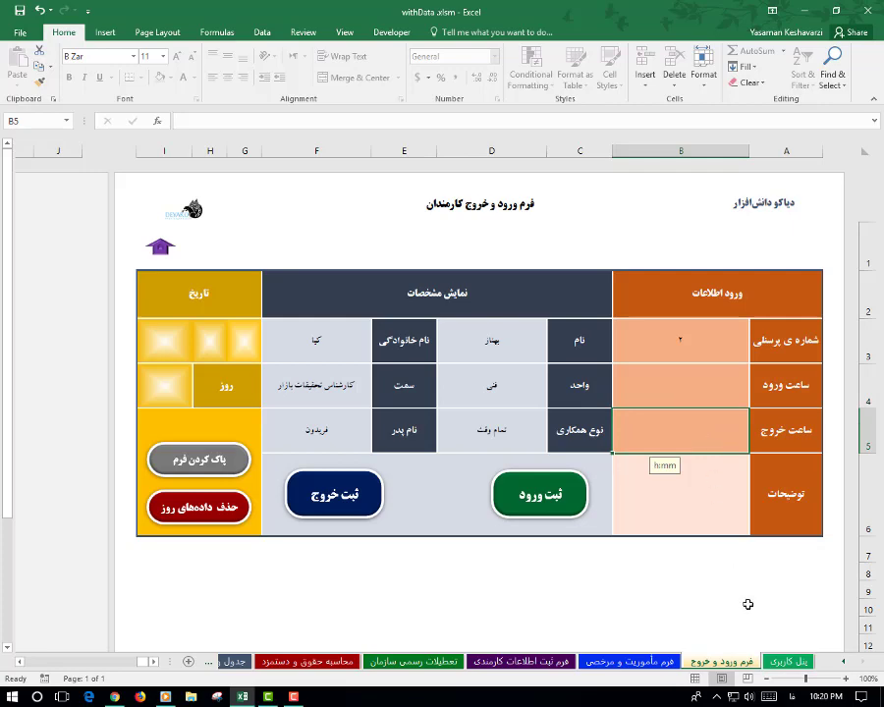
{"action": "type", "text": "15"}
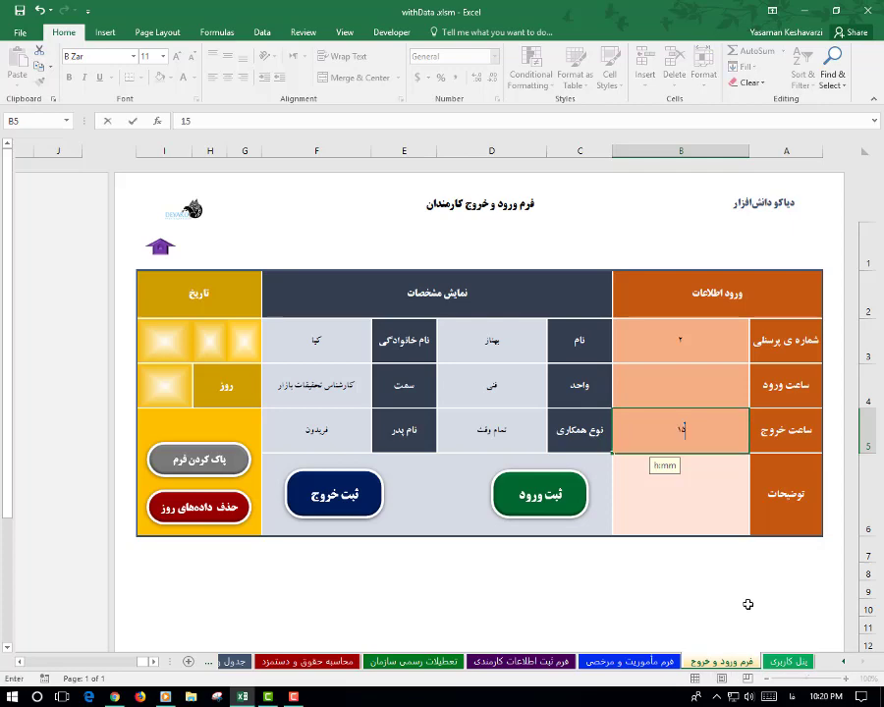
{"action": "type", "text": ":0"}
{"action": "type", "text": "0"}
Step: Set the date to 5/5/1396 with weekday دوشنبه from the dropdowns
{"action": "left_click", "coordinate": [245, 335]}
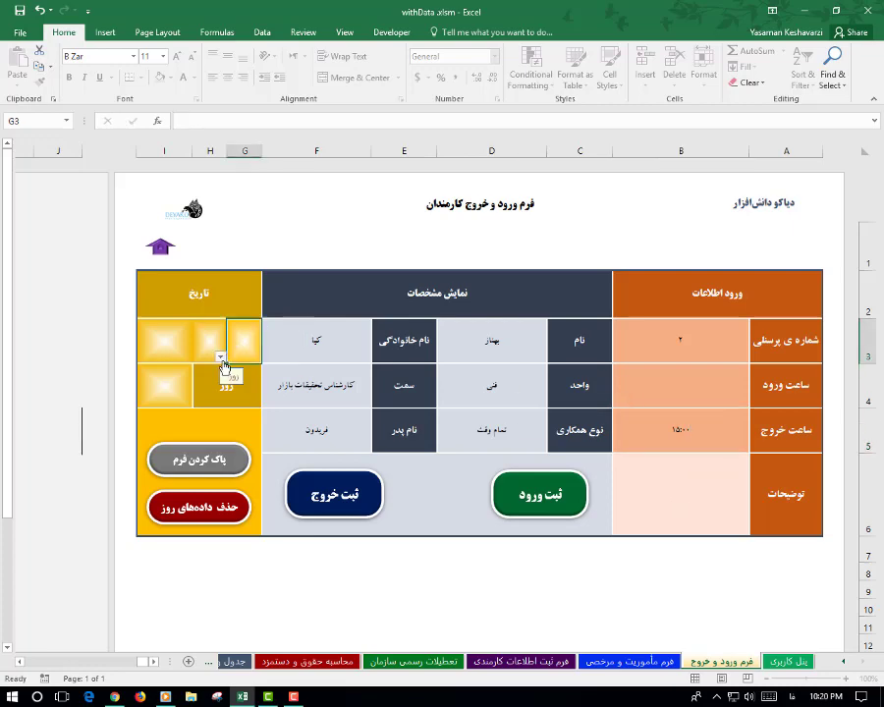
{"action": "left_click", "coordinate": [221, 356]}
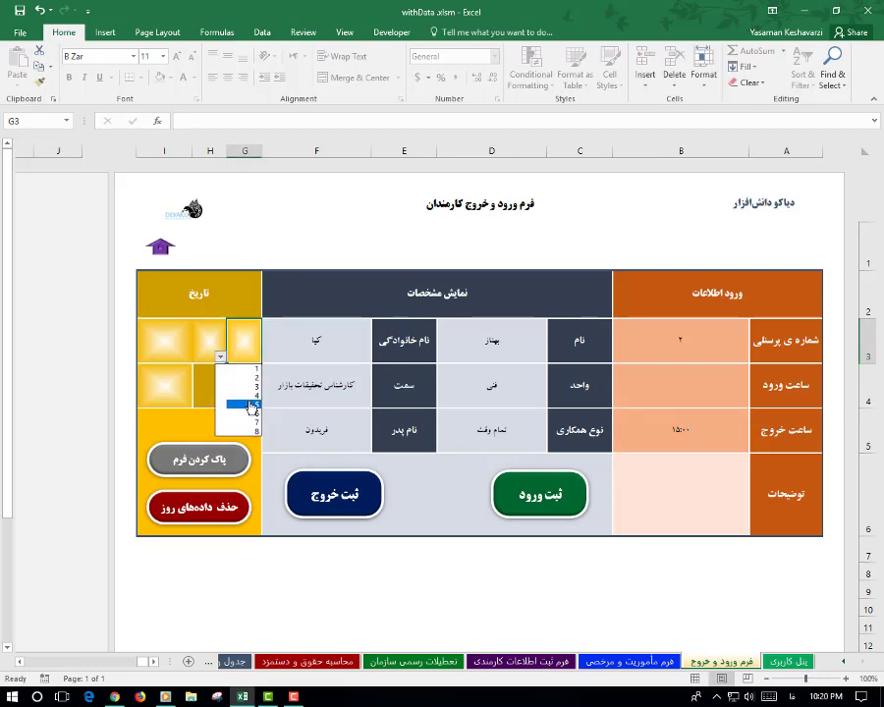
{"action": "left_click", "coordinate": [250, 405]}
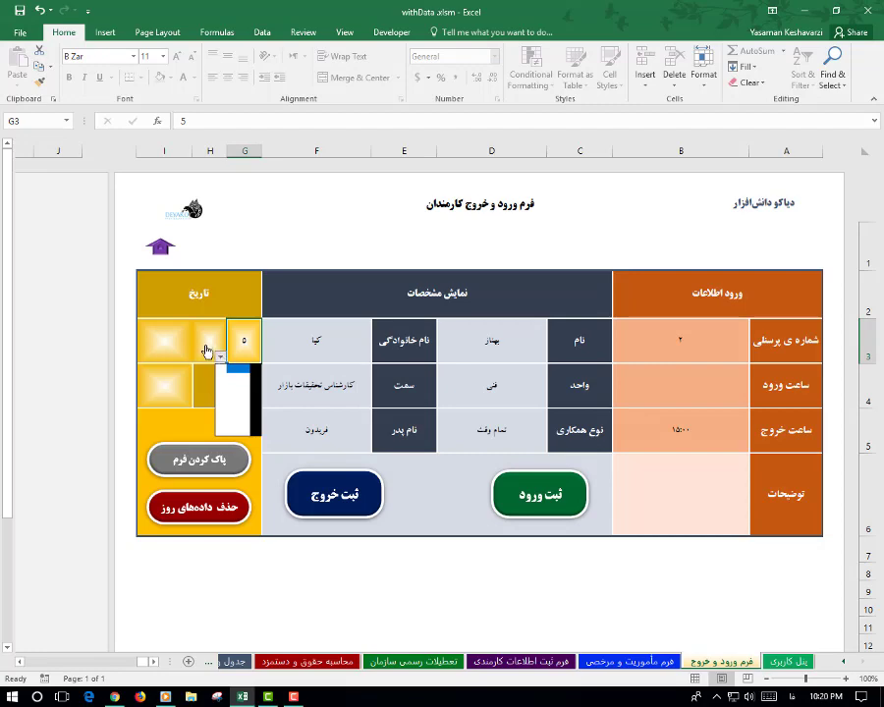
{"action": "left_click", "coordinate": [205, 340]}
{"action": "left_click", "coordinate": [186, 356]}
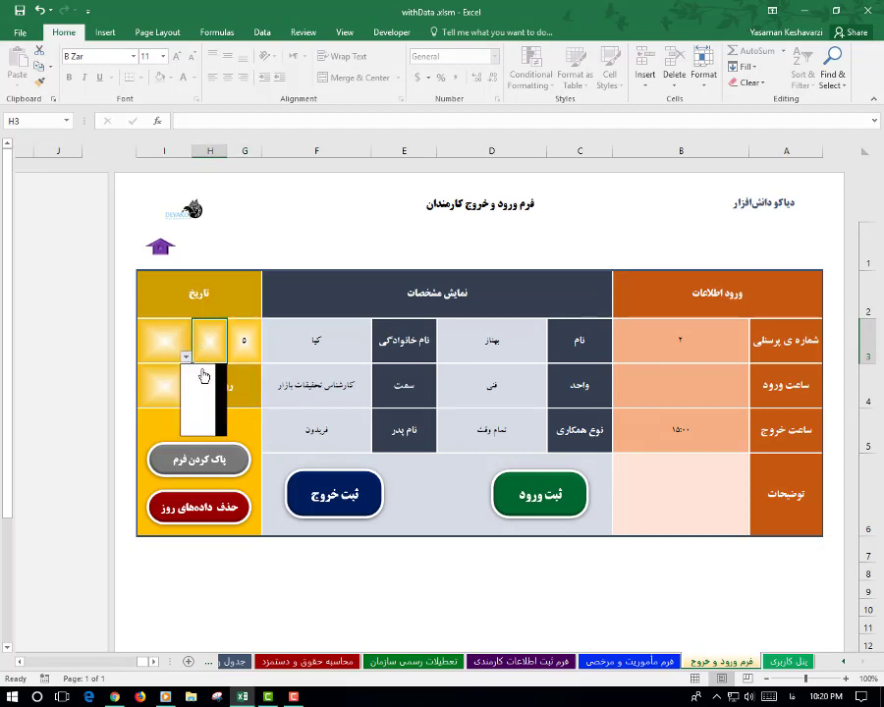
{"action": "left_click", "coordinate": [215, 407]}
{"action": "left_click", "coordinate": [165, 341]}
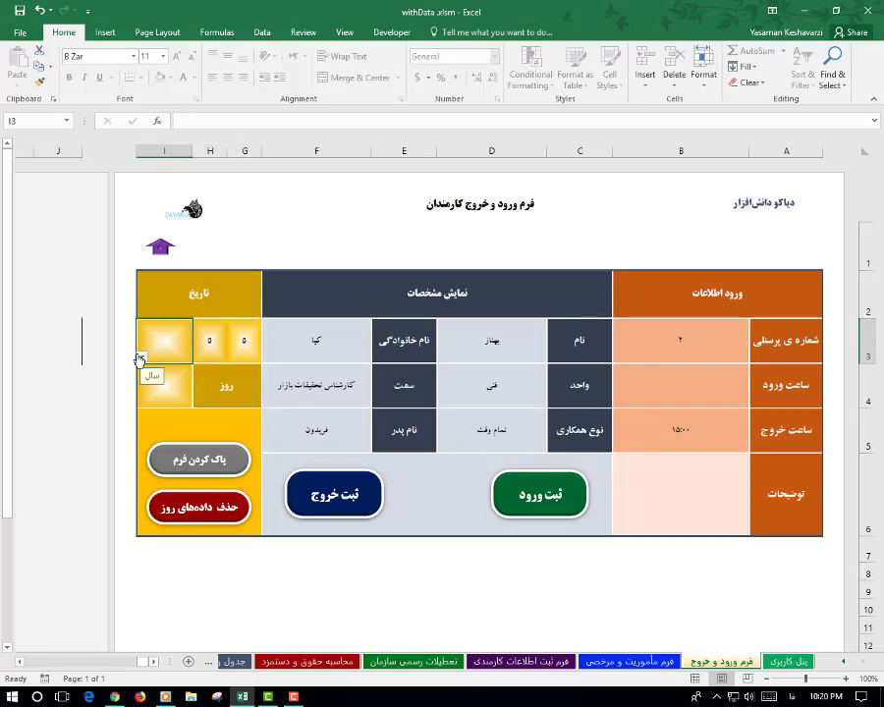
{"action": "left_click", "coordinate": [141, 356]}
{"action": "left_click", "coordinate": [156, 379]}
{"action": "left_click", "coordinate": [157, 385]}
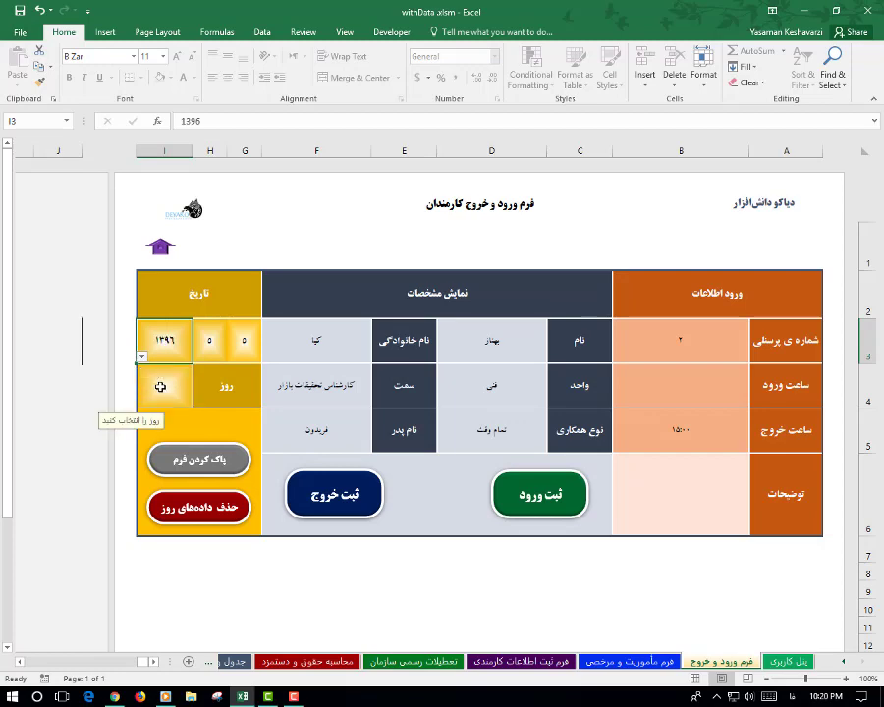
{"action": "left_click", "coordinate": [143, 403]}
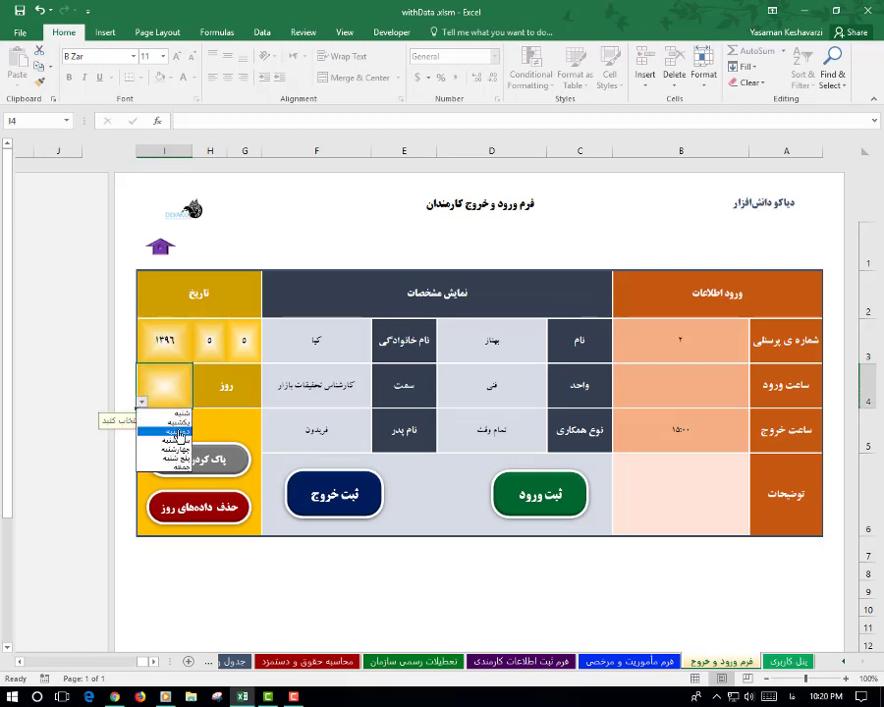
{"action": "left_click", "coordinate": [162, 430]}
Step: Add the note دندانپزشکی and submit the form as an exit record
{"action": "left_click", "coordinate": [671, 496]}
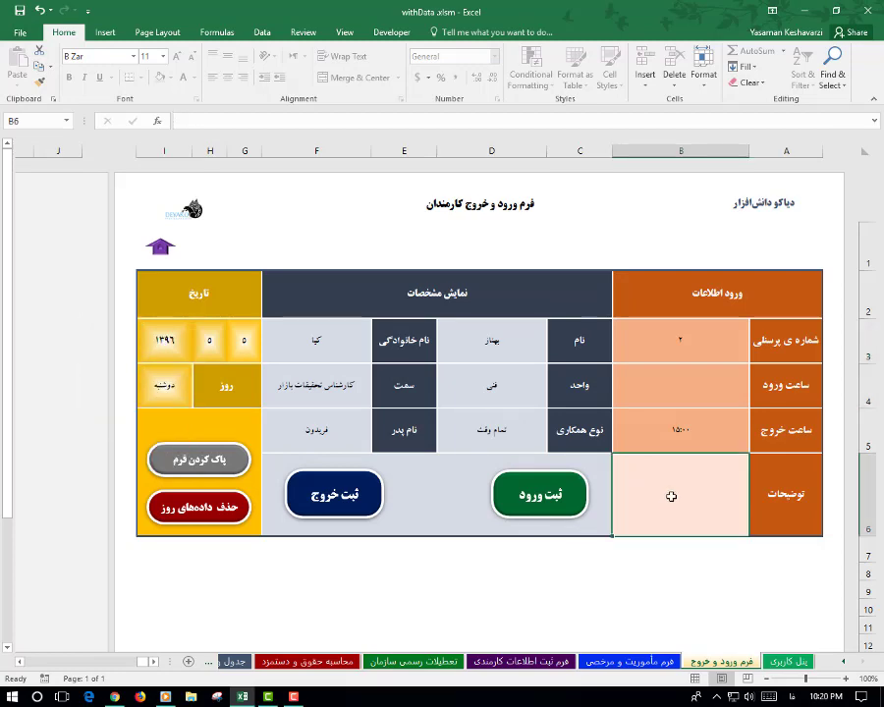
{"action": "type", "text": "دندانپ"}
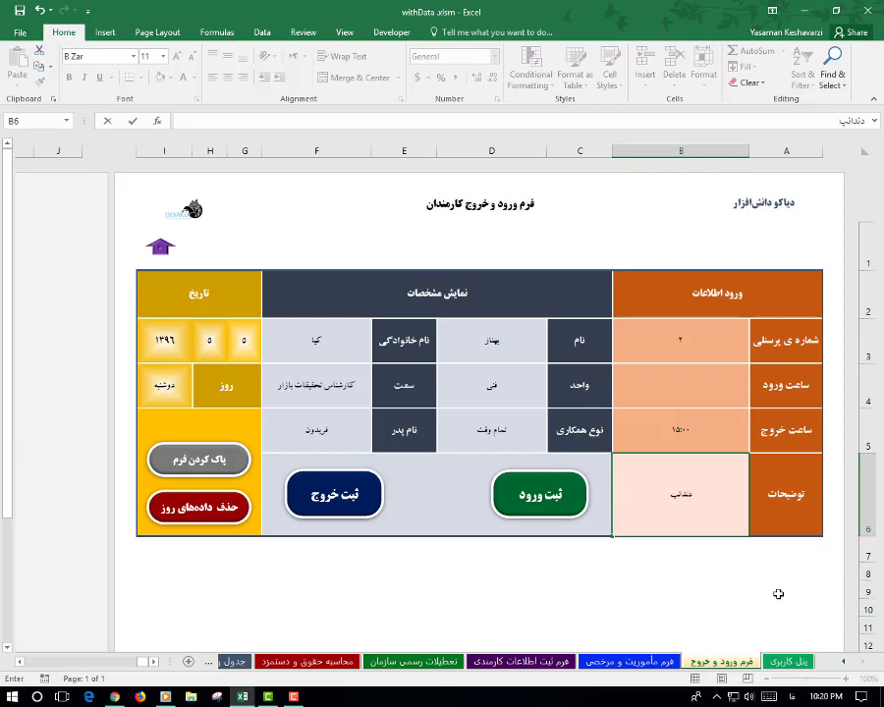
{"action": "type", "text": "زشکک"}
{"action": "type", "text": "ی"}
{"action": "left_click", "coordinate": [338, 495]}
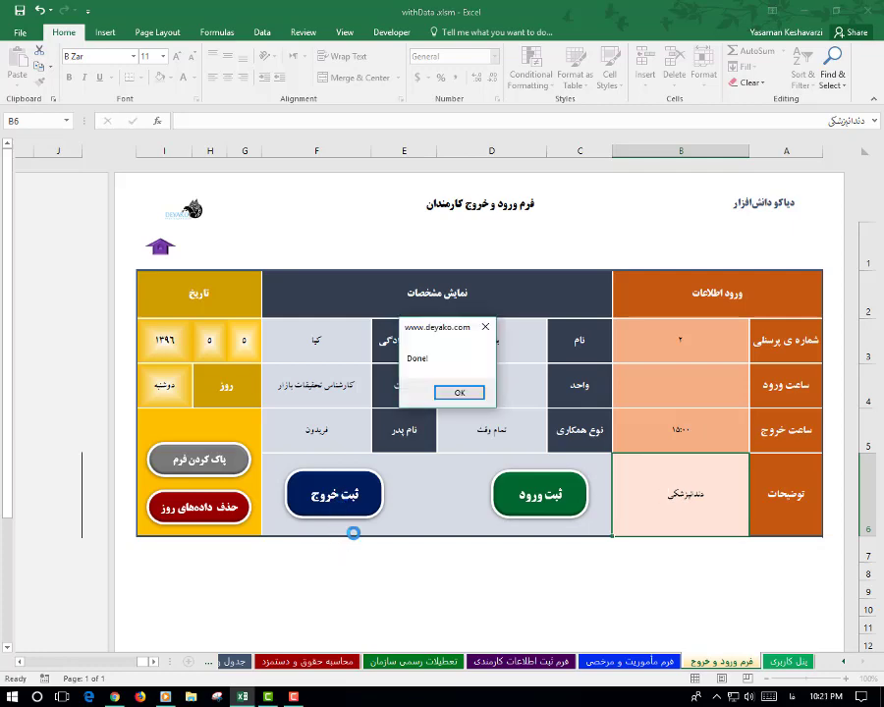
{"action": "left_click", "coordinate": [456, 392]}
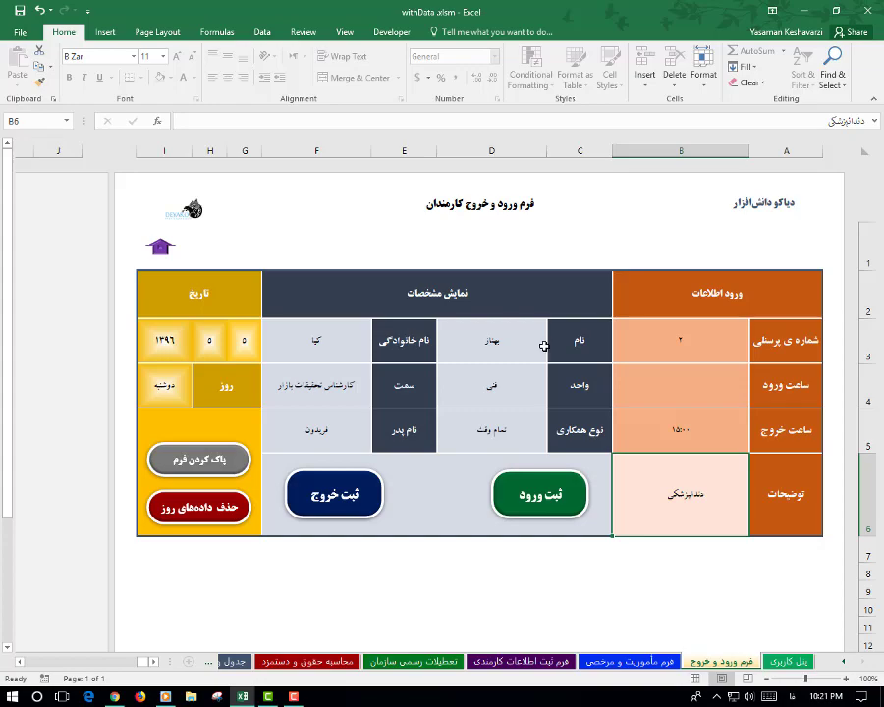
Step: Open the entry/exit data table and jump to its last record
{"action": "left_click", "coordinate": [159, 247]}
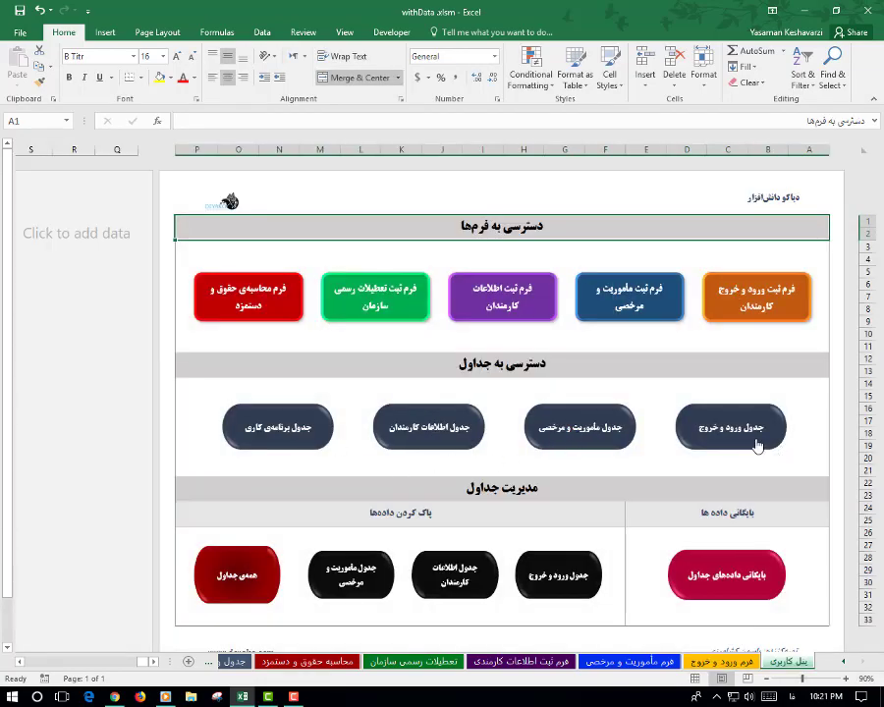
{"action": "left_click", "coordinate": [715, 429]}
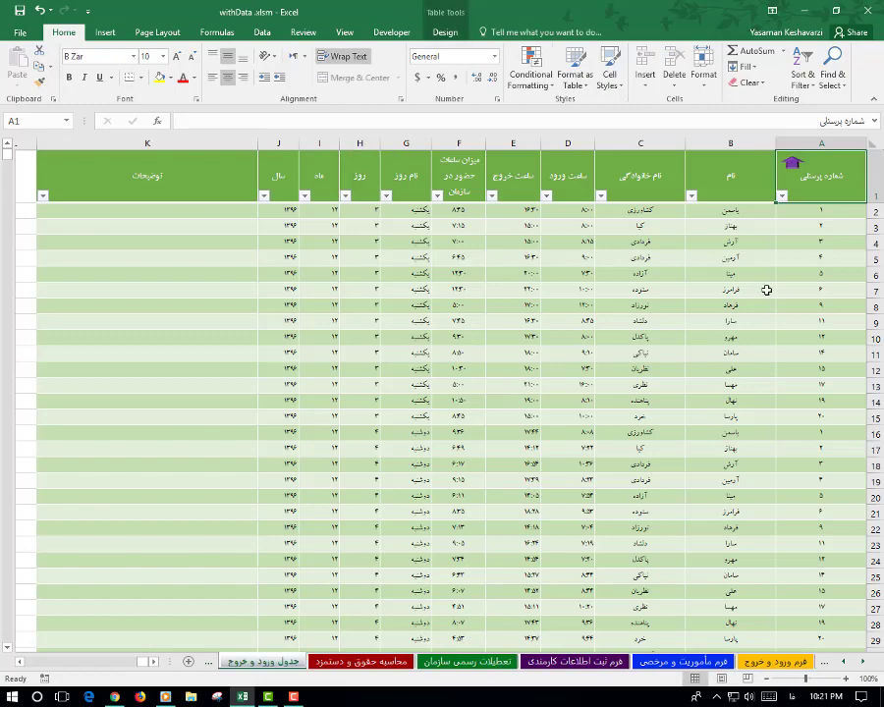
{"action": "key", "text": "ctrl+Down"}
{"action": "scroll", "coordinate": [776, 346], "scroll_direction": "down", "scroll_amount": 1}
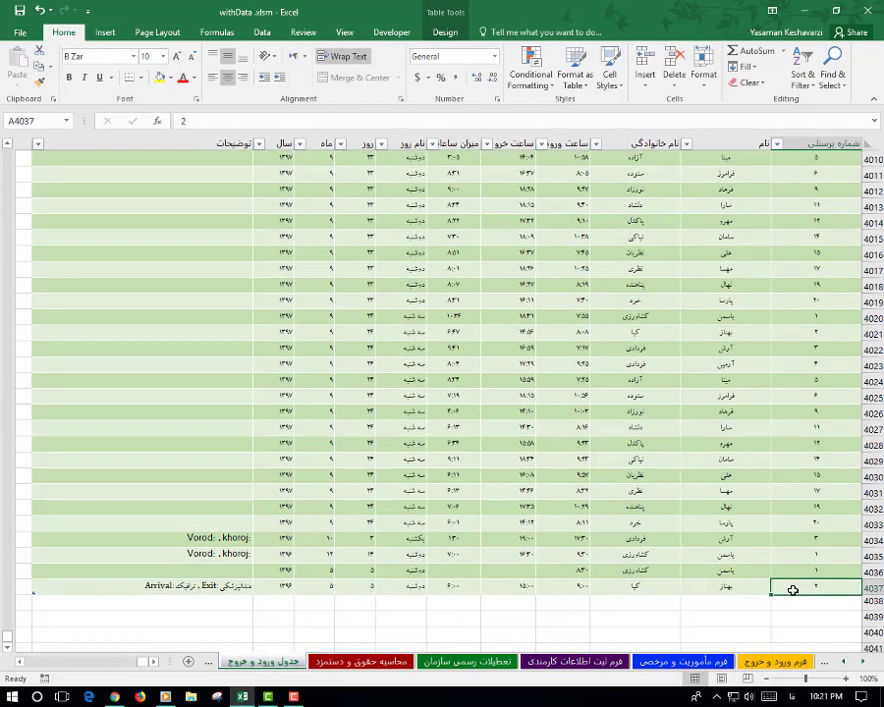
{"action": "left_click", "coordinate": [405, 586]}
{"action": "type", "text": "دوشنبه"}
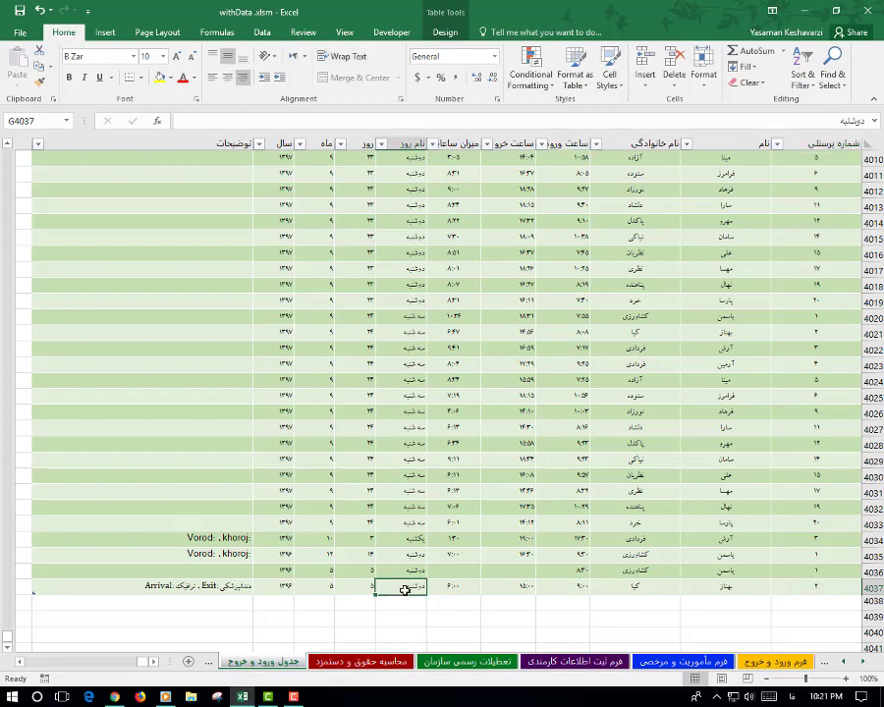
{"action": "key", "text": "Tab"}
{"action": "key", "text": "Tab"}
{"action": "key", "text": "ctrl+Home"}
{"action": "key", "text": "ctrl+shift+End"}
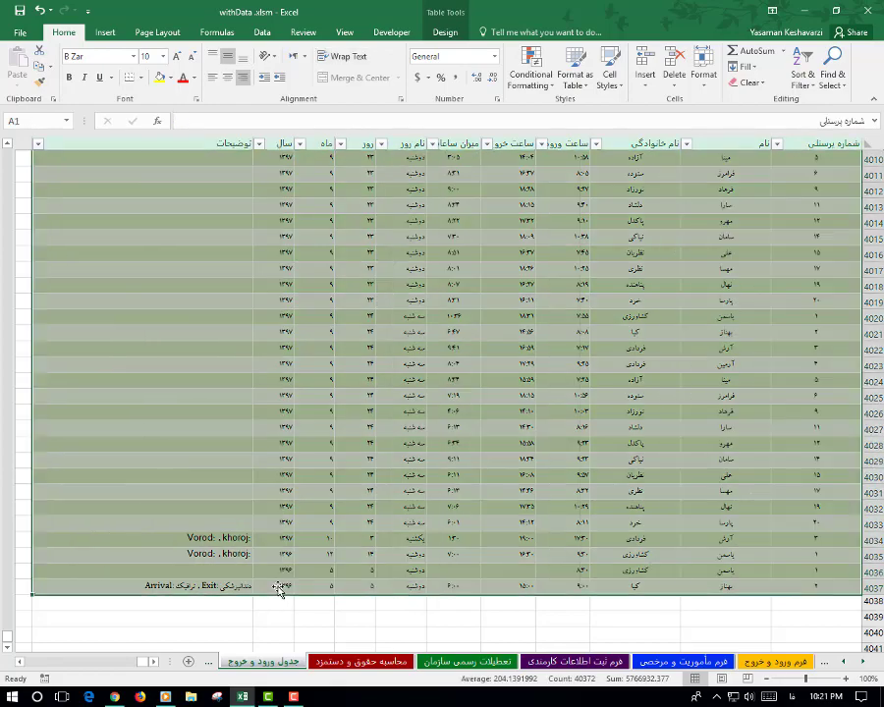
Step: Check the new row's year, personnel number, entry, exit 1500, hours and notes, then return to the dashboard
{"action": "left_click", "coordinate": [279, 587]}
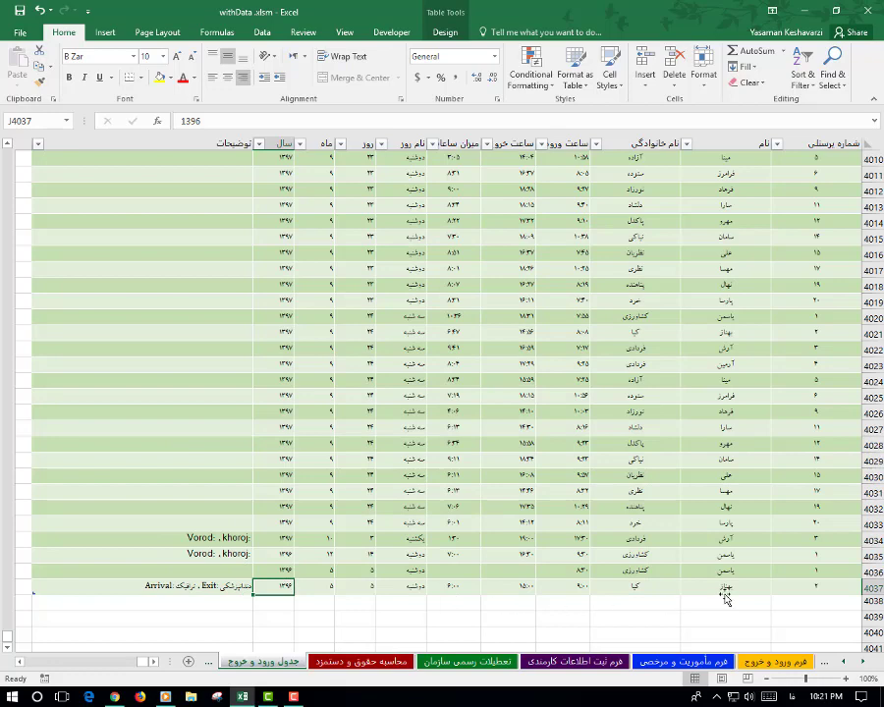
{"action": "left_click", "coordinate": [823, 589]}
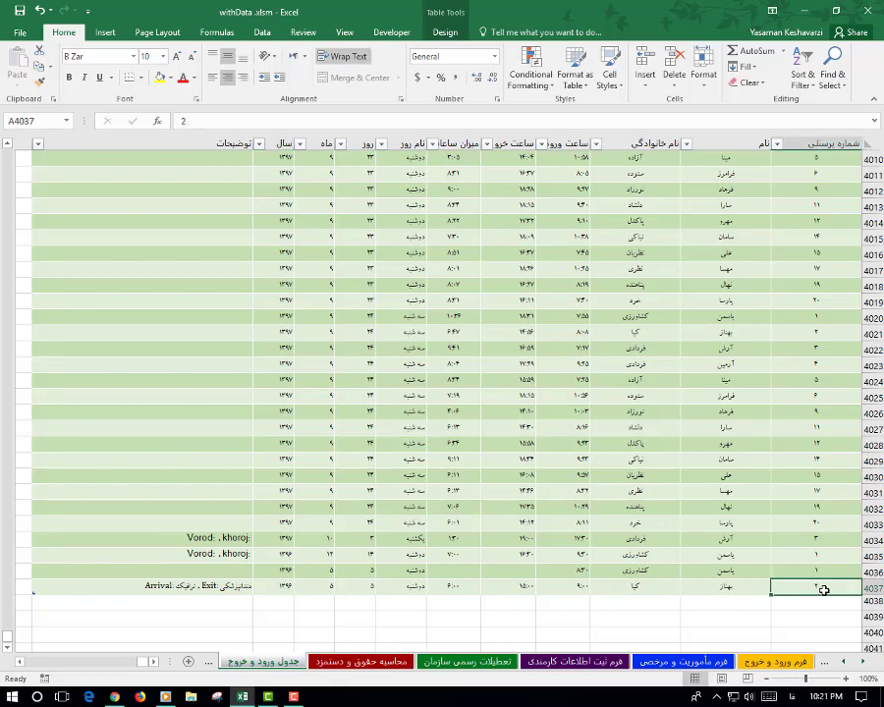
{"action": "left_click", "coordinate": [573, 586]}
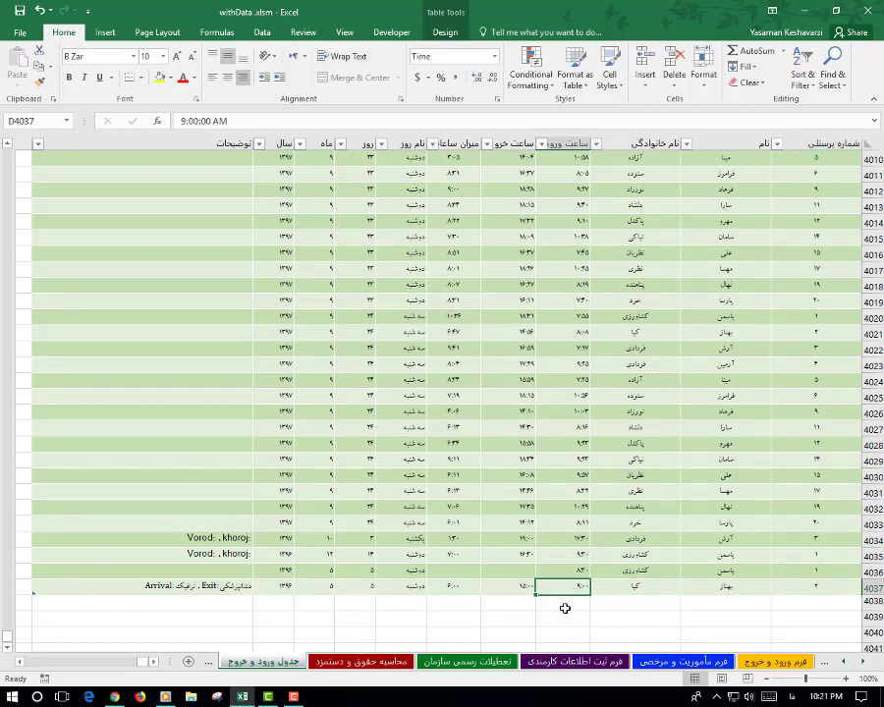
{"action": "left_click", "coordinate": [517, 587]}
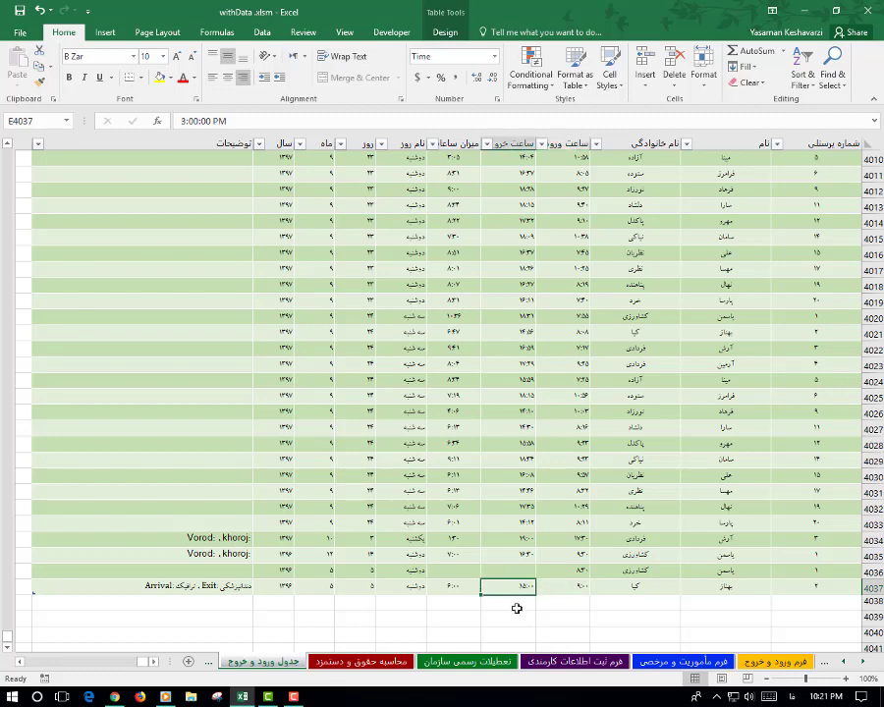
{"action": "left_click", "coordinate": [459, 584]}
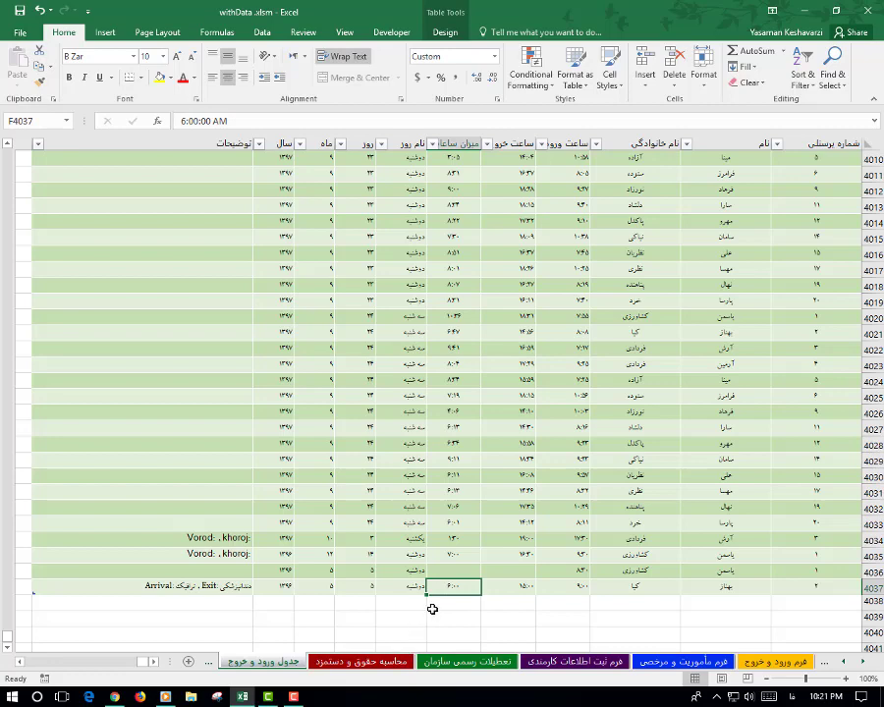
{"action": "left_click", "coordinate": [241, 585]}
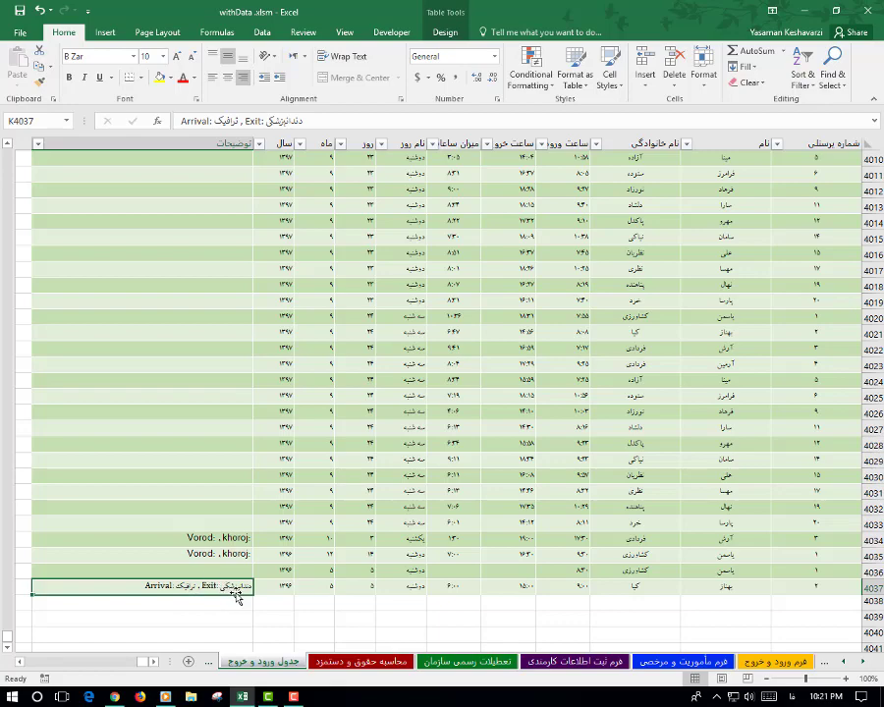
{"action": "key", "text": "ctrl+Up"}
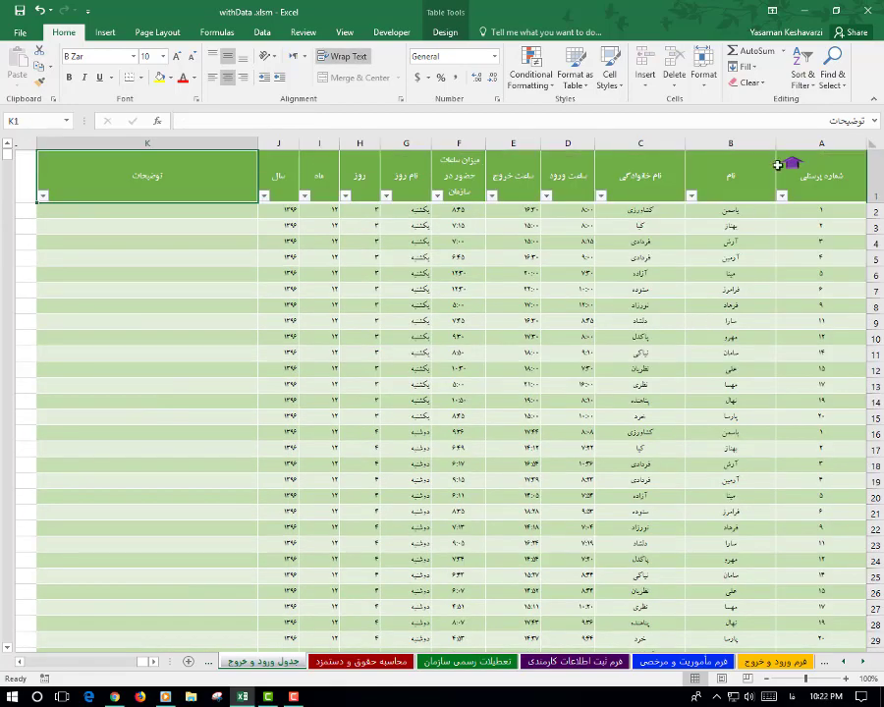
{"action": "key", "text": "ctrl+Page_Up"}
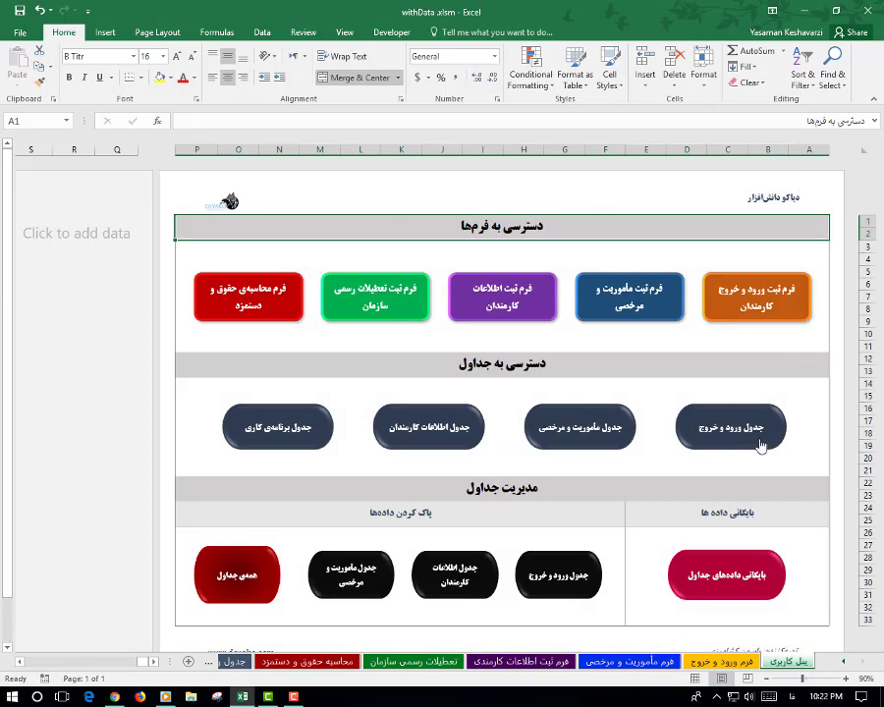
Step: Reopen the form for employee 2, review B3 and B5, and type 18:00 as entry time
{"action": "left_click", "coordinate": [740, 311]}
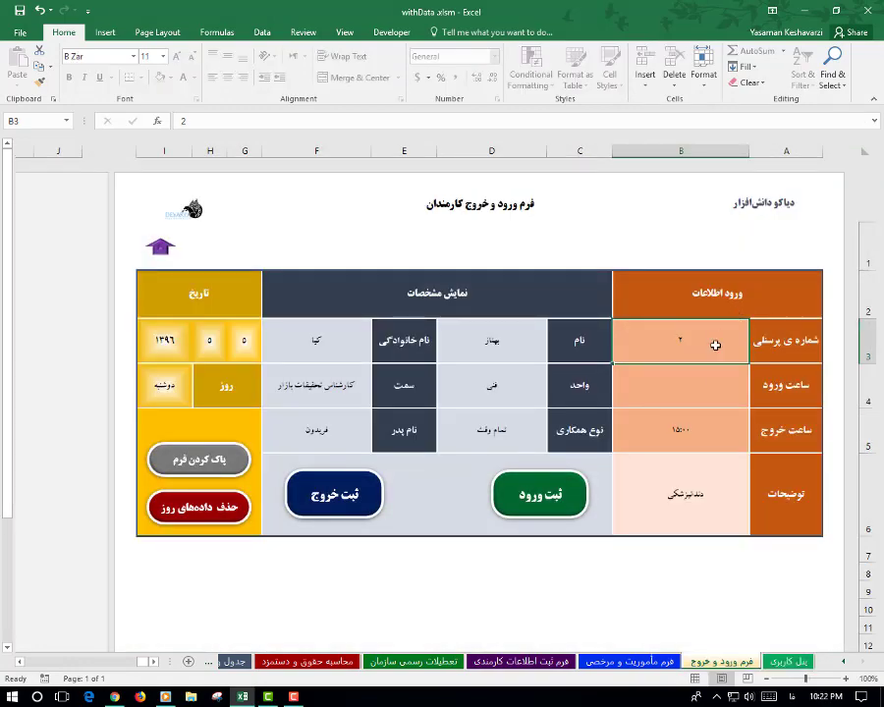
{"action": "left_click", "coordinate": [713, 430]}
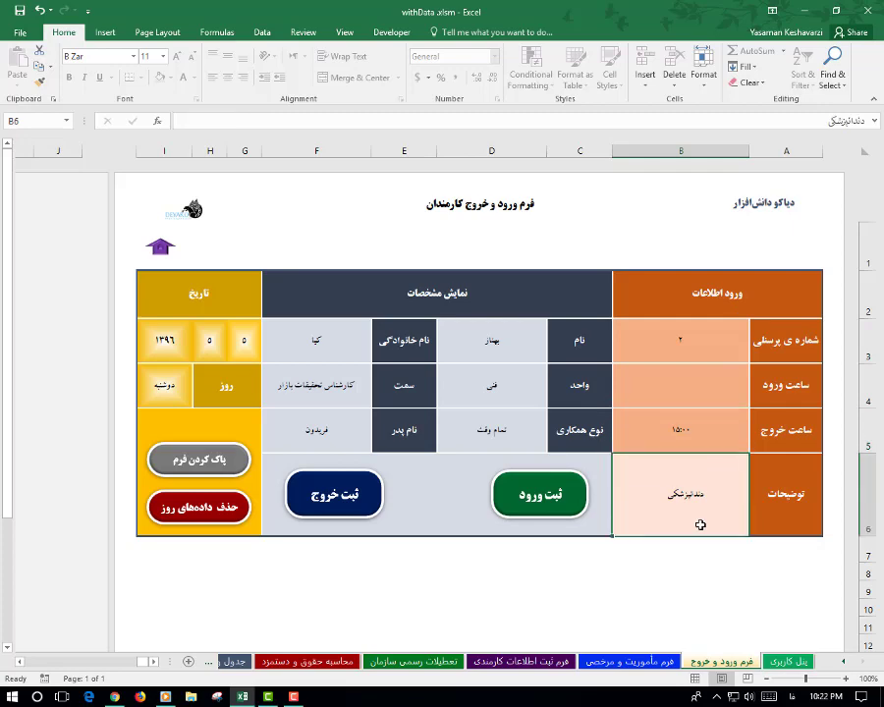
{"action": "left_click", "coordinate": [697, 349]}
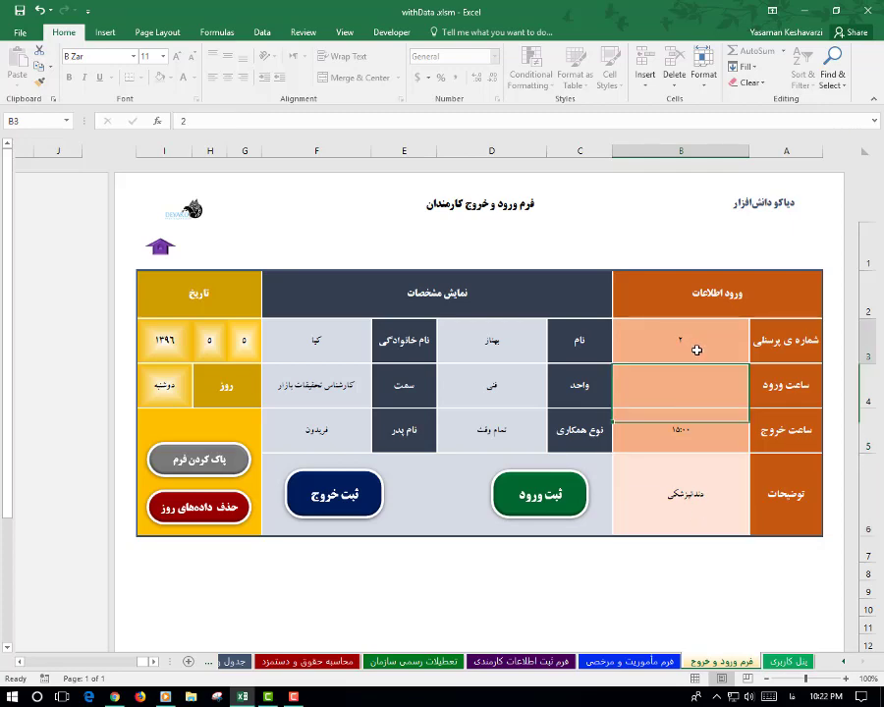
{"action": "left_click", "coordinate": [699, 437]}
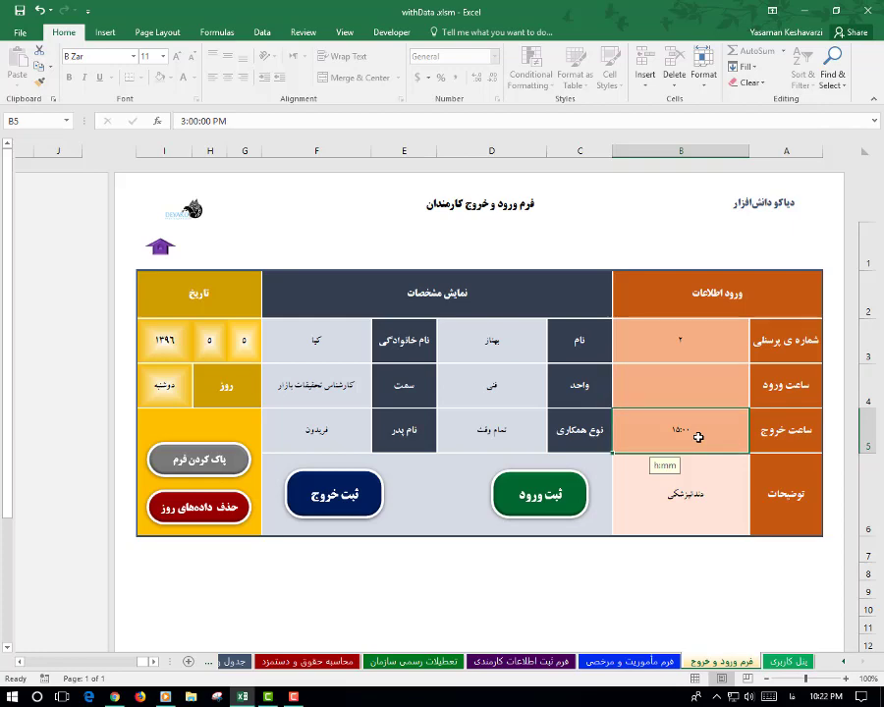
{"action": "left_click", "coordinate": [698, 340]}
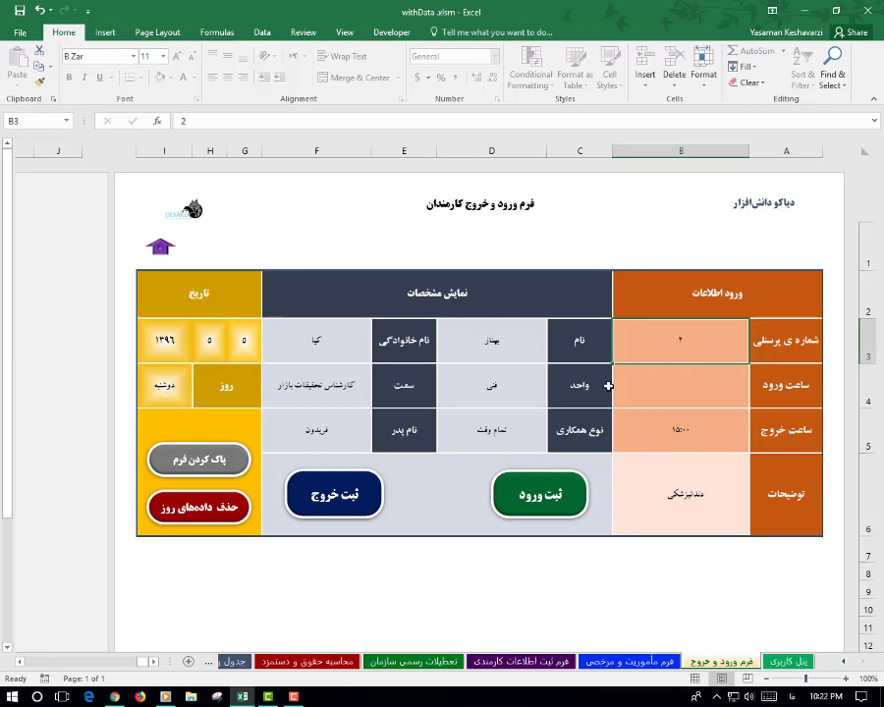
{"action": "left_click", "coordinate": [666, 375]}
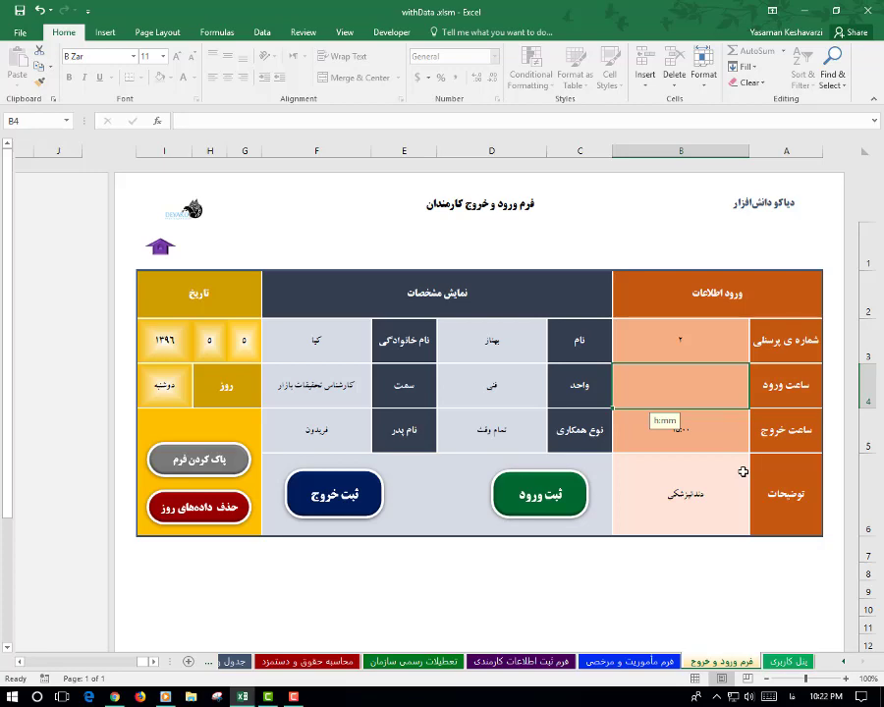
{"action": "type", "text": "18:"}
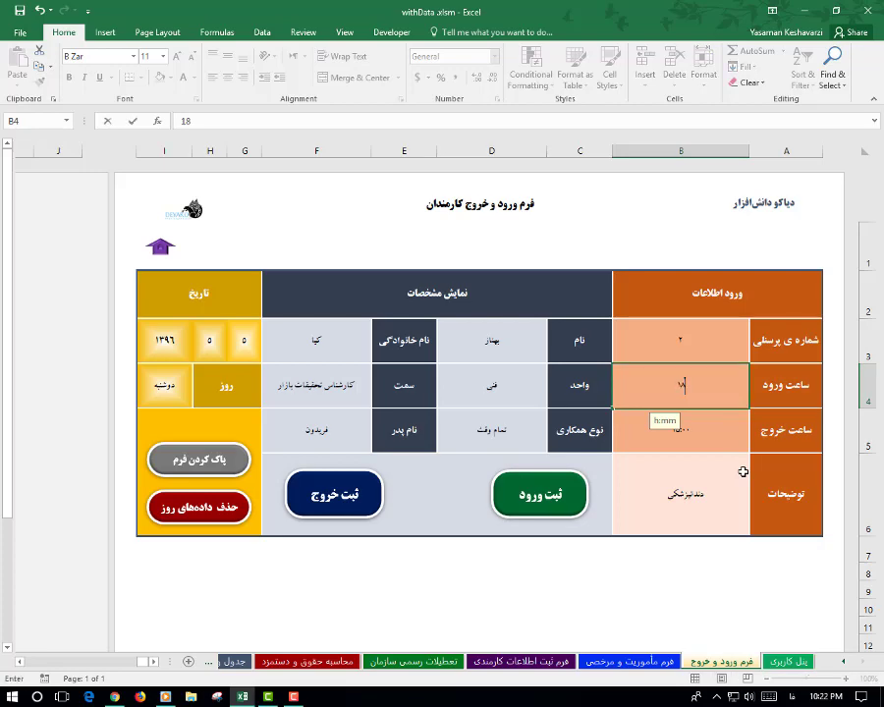
{"action": "type", "text": "00"}
Step: Submit the 18:00 arrival record and enter 21:00 as the exit time
{"action": "left_click", "coordinate": [524, 505]}
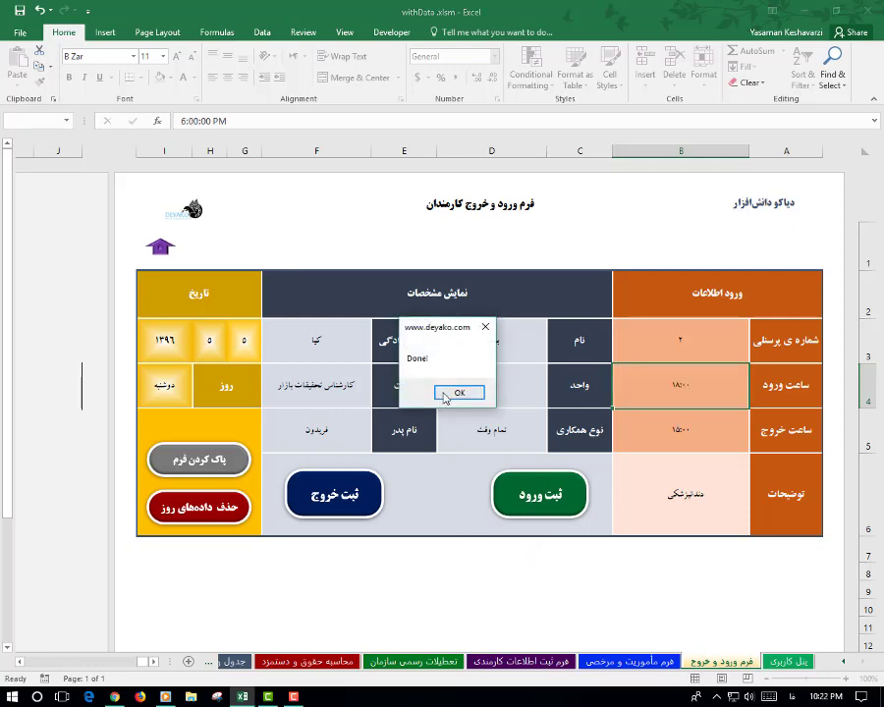
{"action": "left_click", "coordinate": [450, 392]}
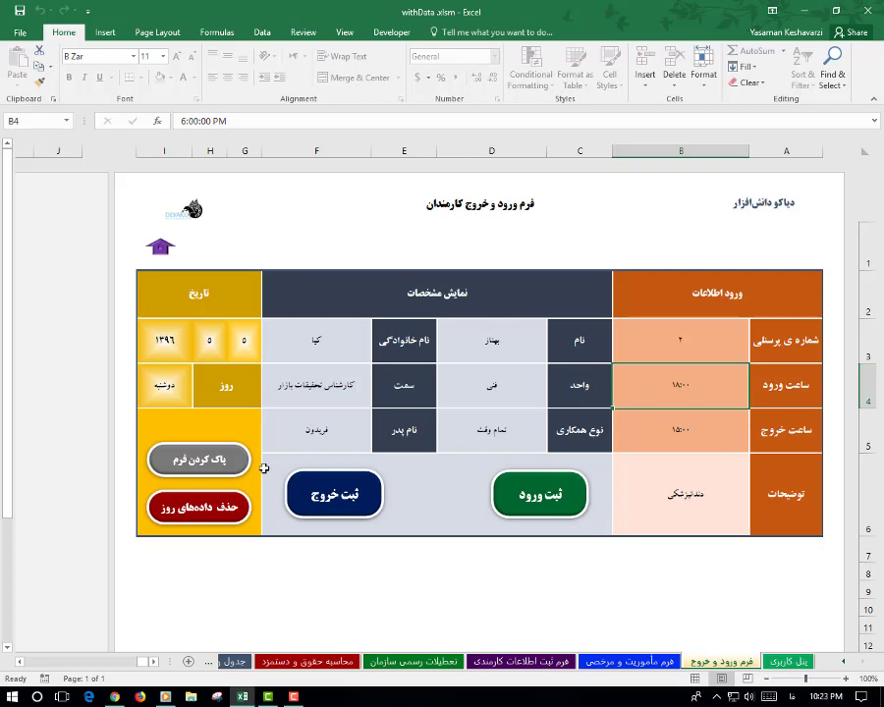
{"action": "left_click", "coordinate": [693, 436]}
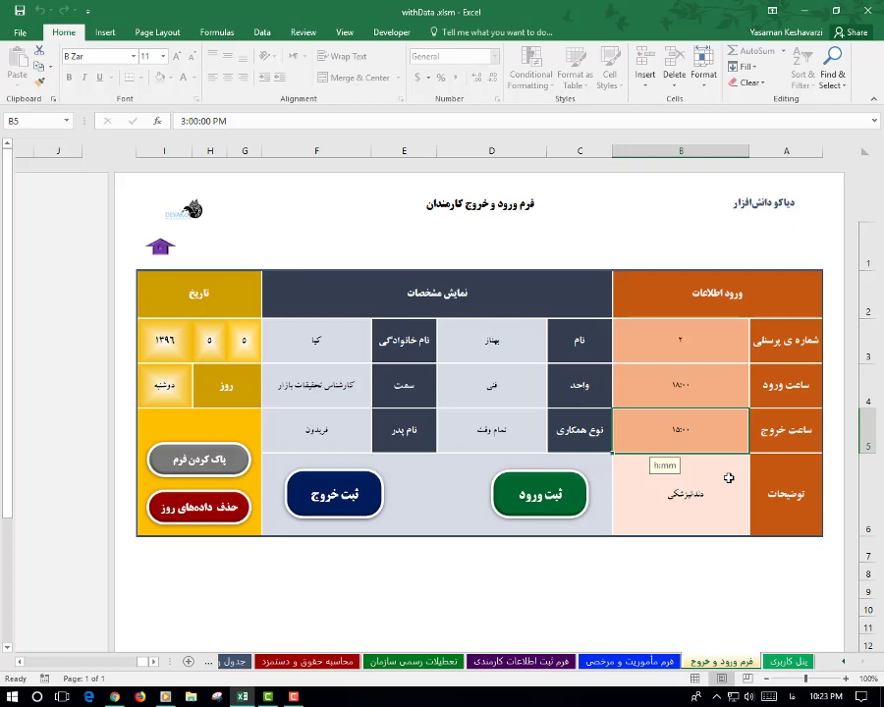
{"action": "type", "text": "21:"}
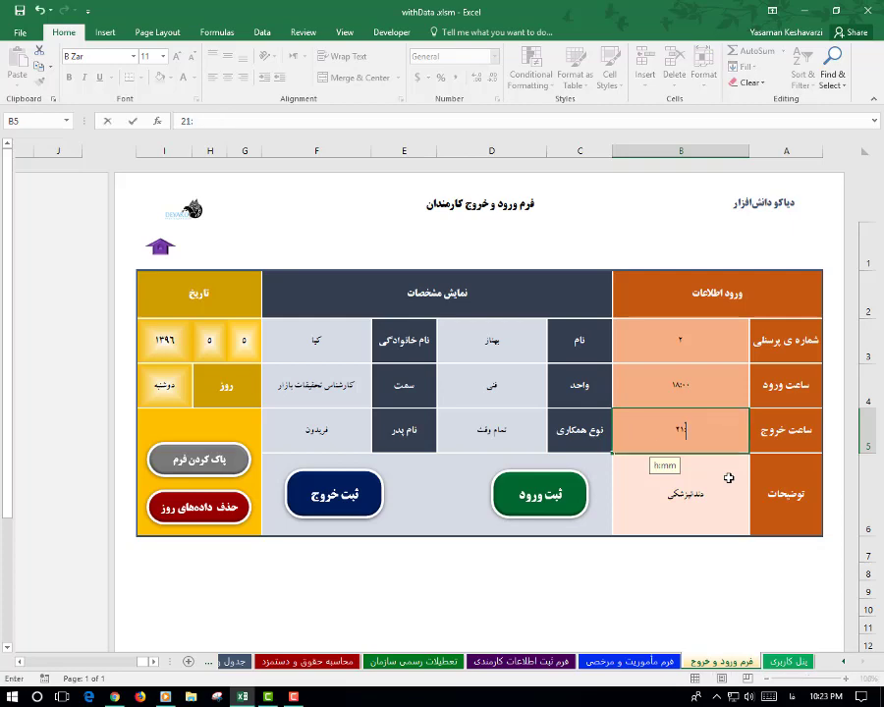
{"action": "type", "text": "00"}
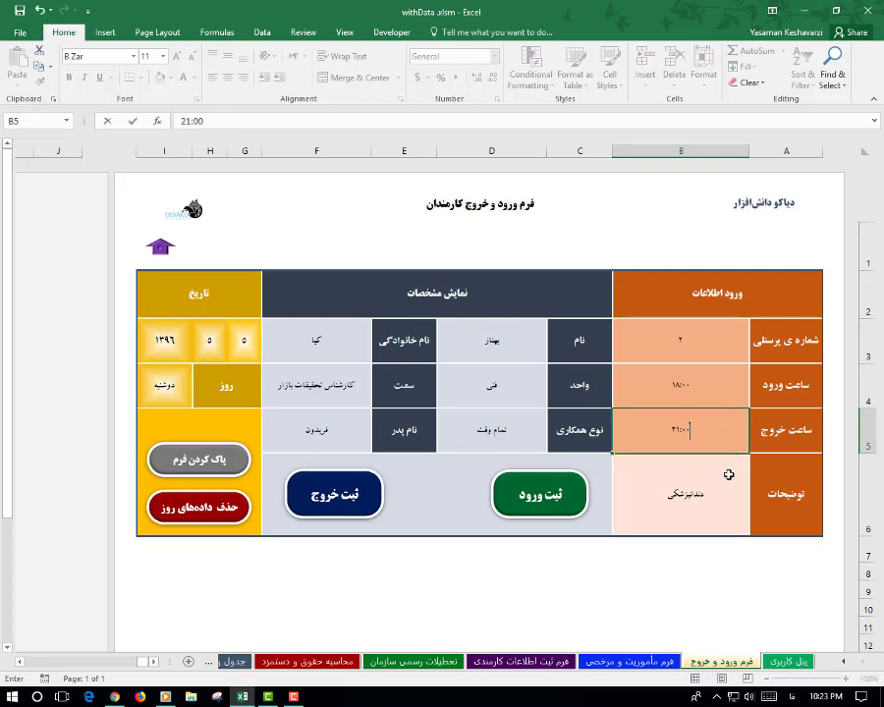
{"action": "left_click", "coordinate": [727, 482]}
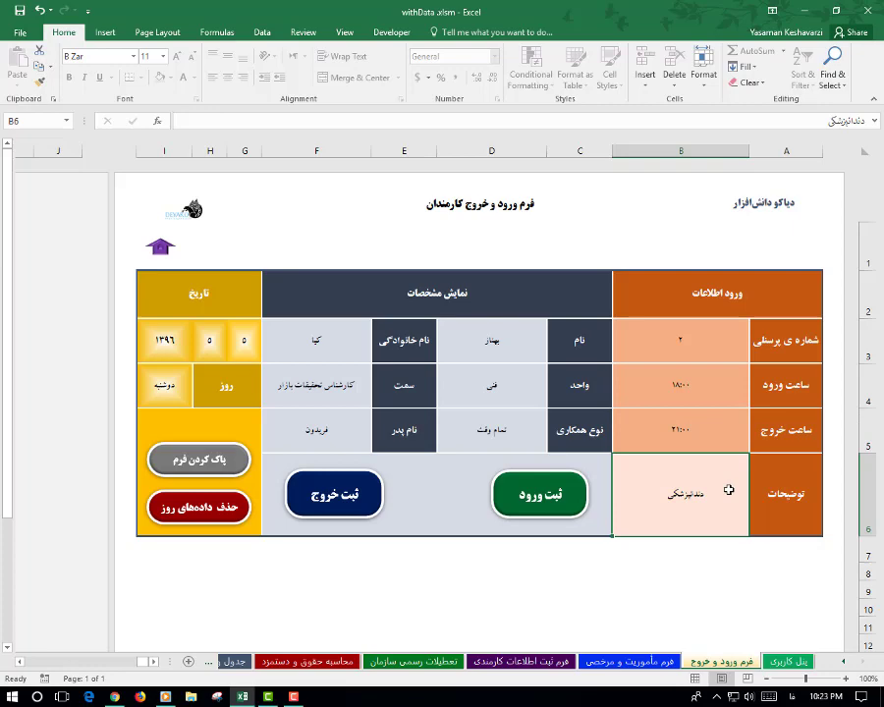
Step: Clear the remarks, submit the 21:00 exit record, and return to the dashboard
{"action": "key", "text": "Delete"}
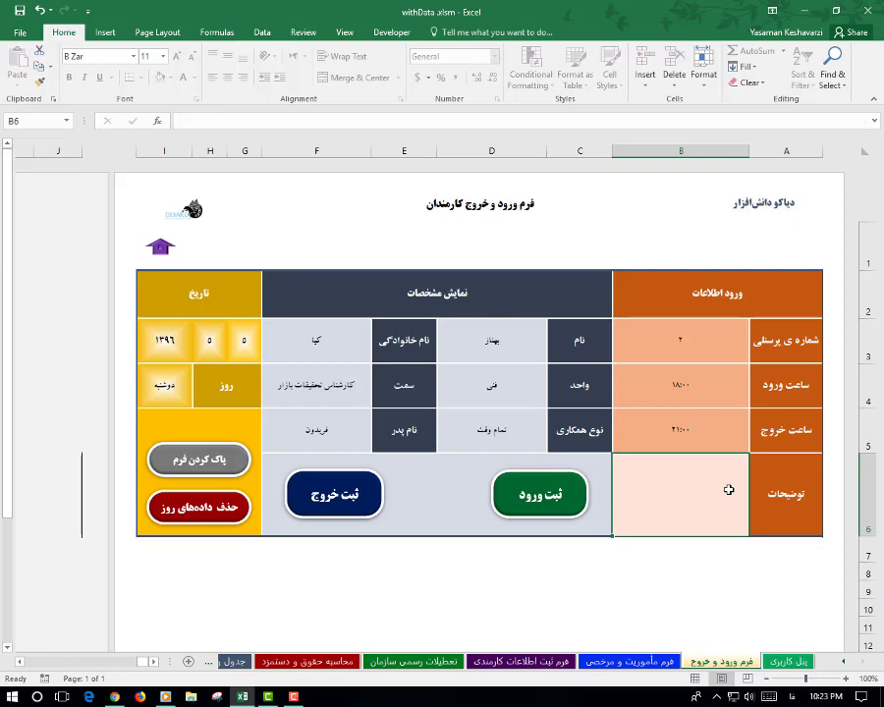
{"action": "left_click", "coordinate": [718, 433]}
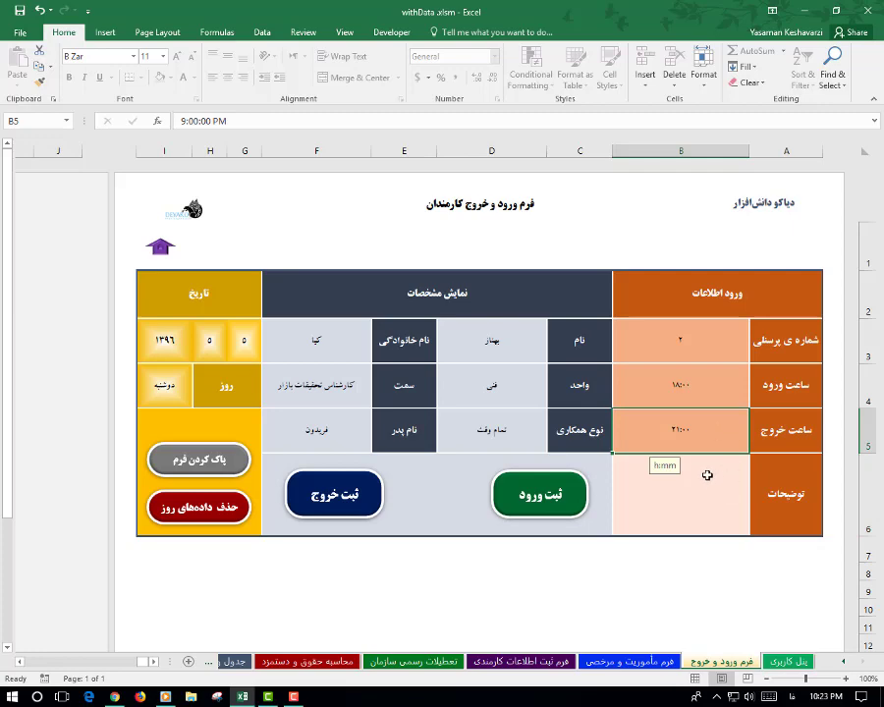
{"action": "left_click", "coordinate": [330, 494]}
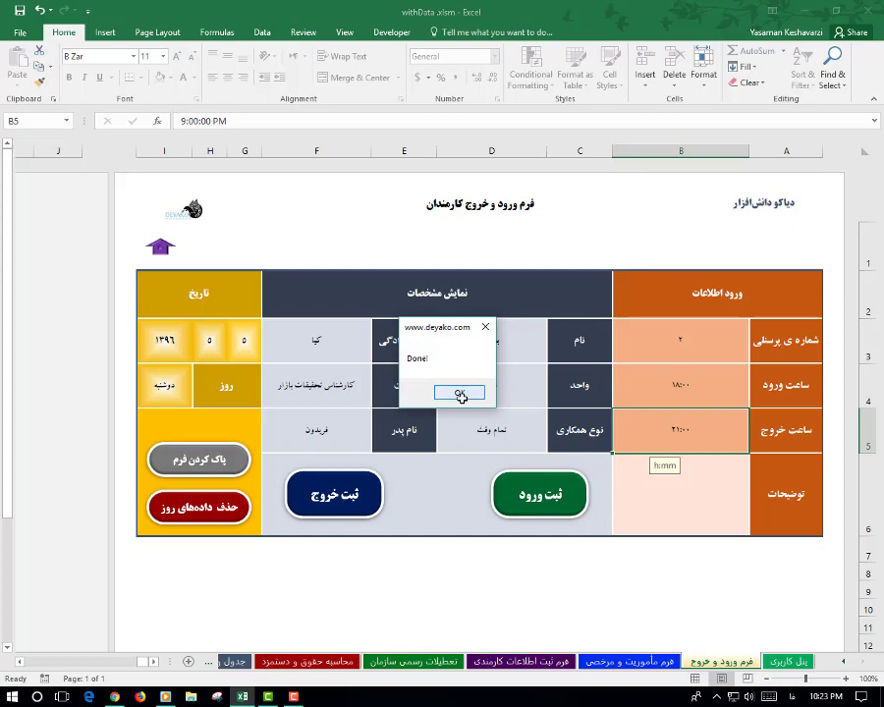
{"action": "left_click", "coordinate": [454, 392]}
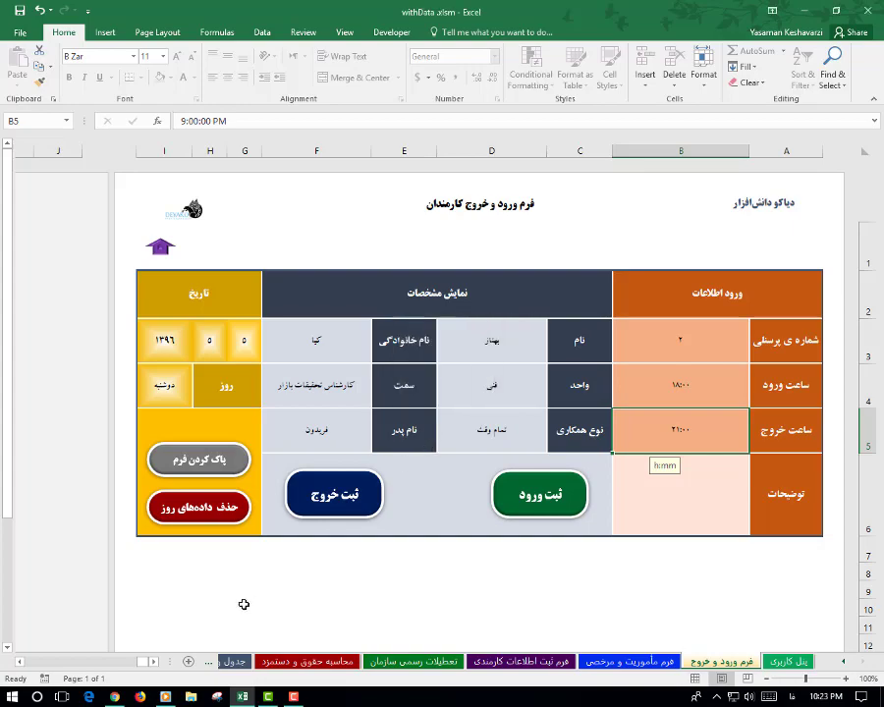
{"action": "left_click", "coordinate": [160, 246]}
Step: Open the entry/exit records table and inspect employee 2's two new records in rows 4037–4038
{"action": "left_click", "coordinate": [728, 427]}
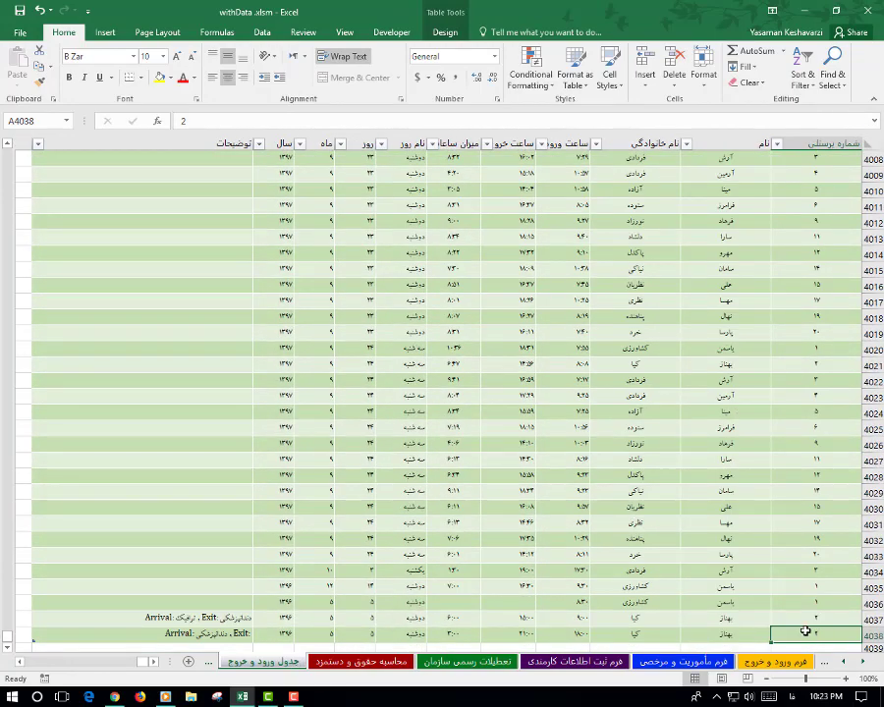
{"action": "left_click_drag", "start_coordinate": [409, 617], "coordinate": [413, 633]}
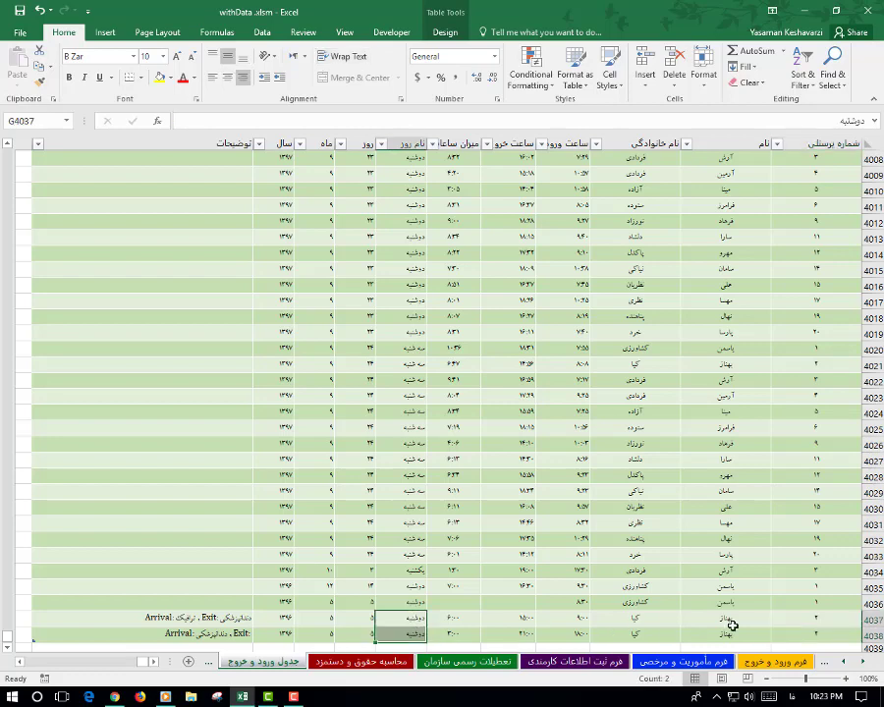
{"action": "left_click_drag", "start_coordinate": [842, 619], "coordinate": [845, 635]}
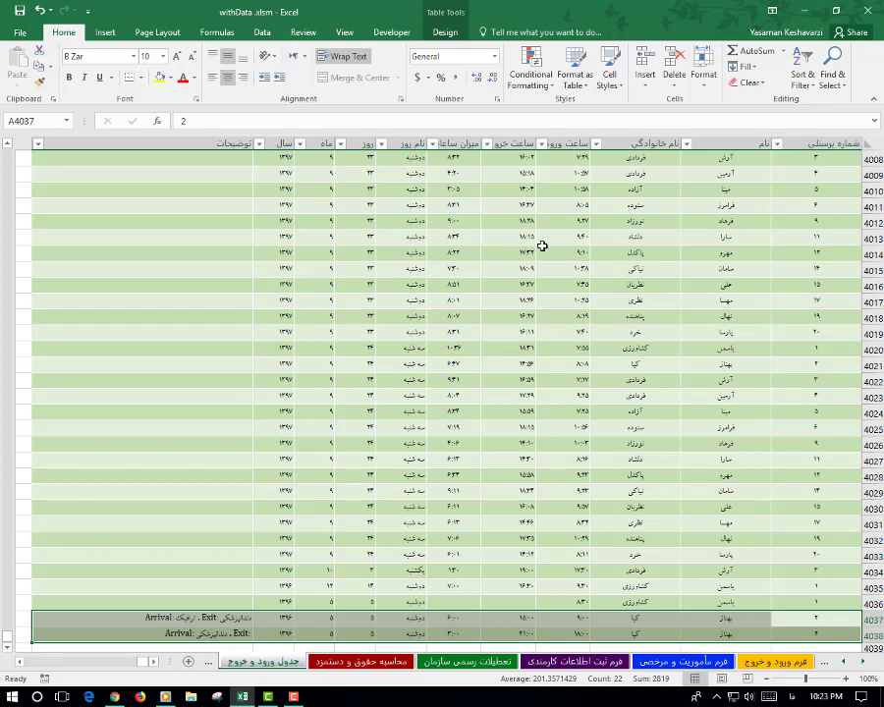
{"action": "left_click", "coordinate": [812, 615]}
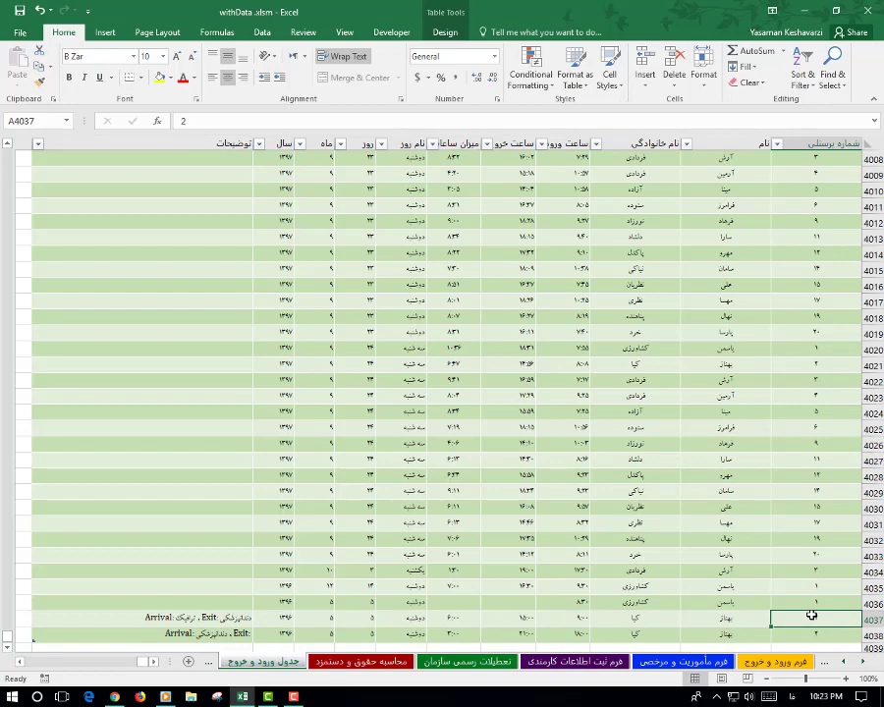
{"action": "key", "text": "ctrl+Home"}
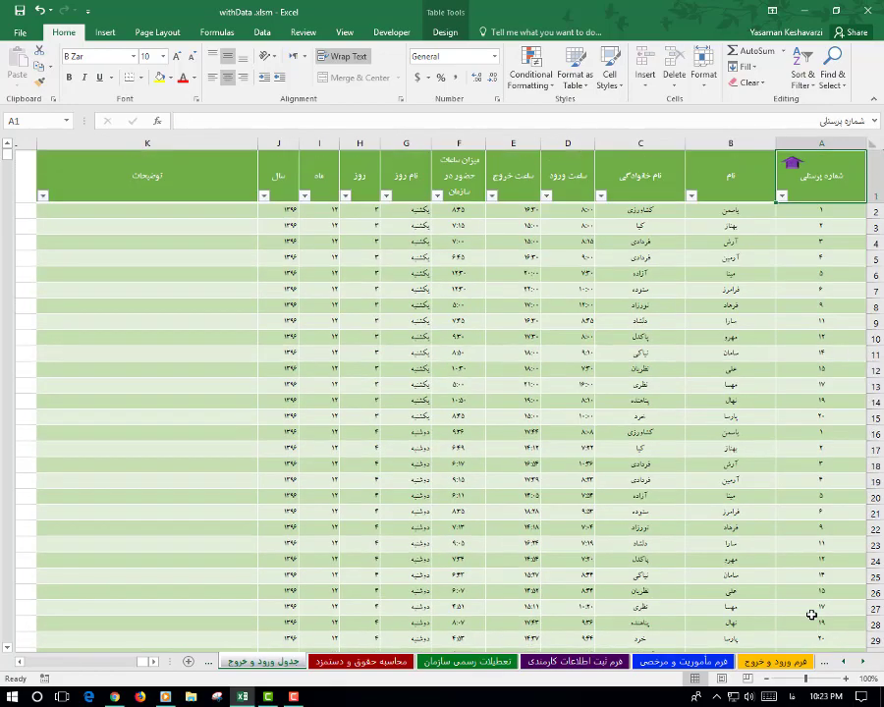
Step: Reopen the employee entry/exit form, still holding employee 2's 1800–2100 record, and check its day and weekday
{"action": "left_click", "coordinate": [786, 167]}
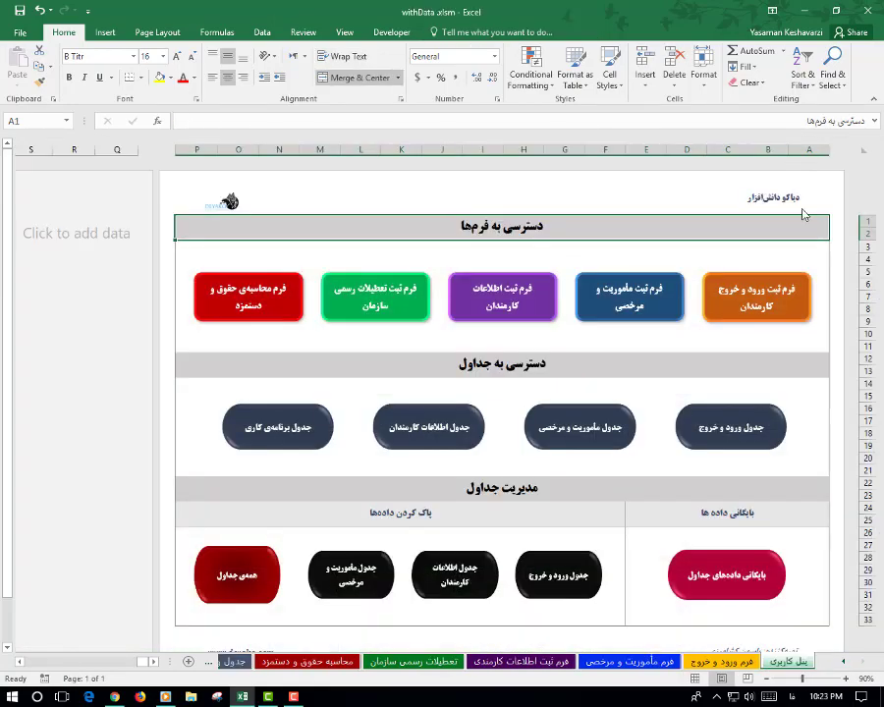
{"action": "left_click", "coordinate": [759, 312]}
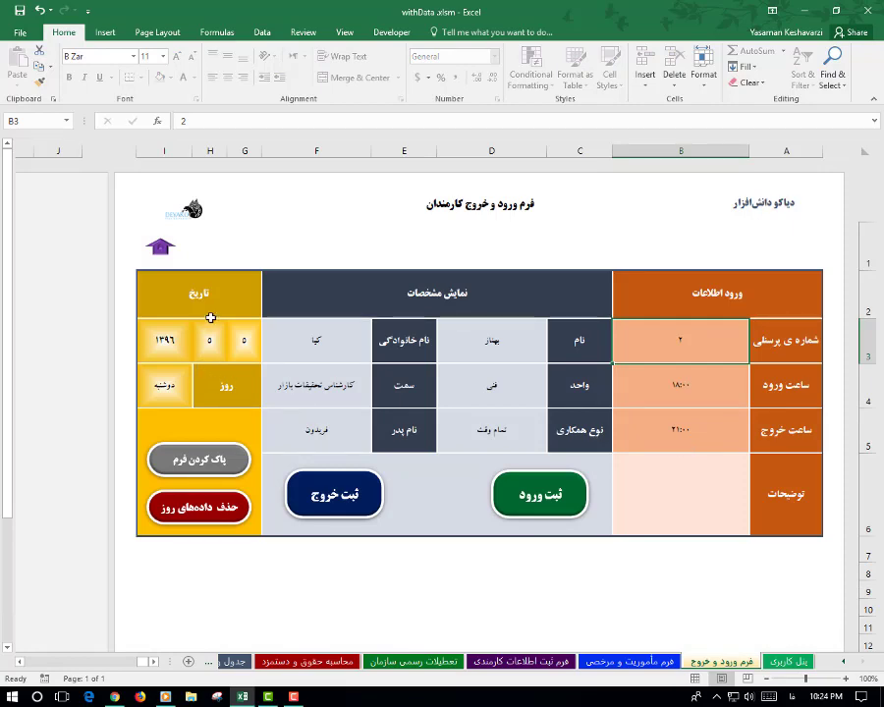
{"action": "left_click", "coordinate": [236, 348]}
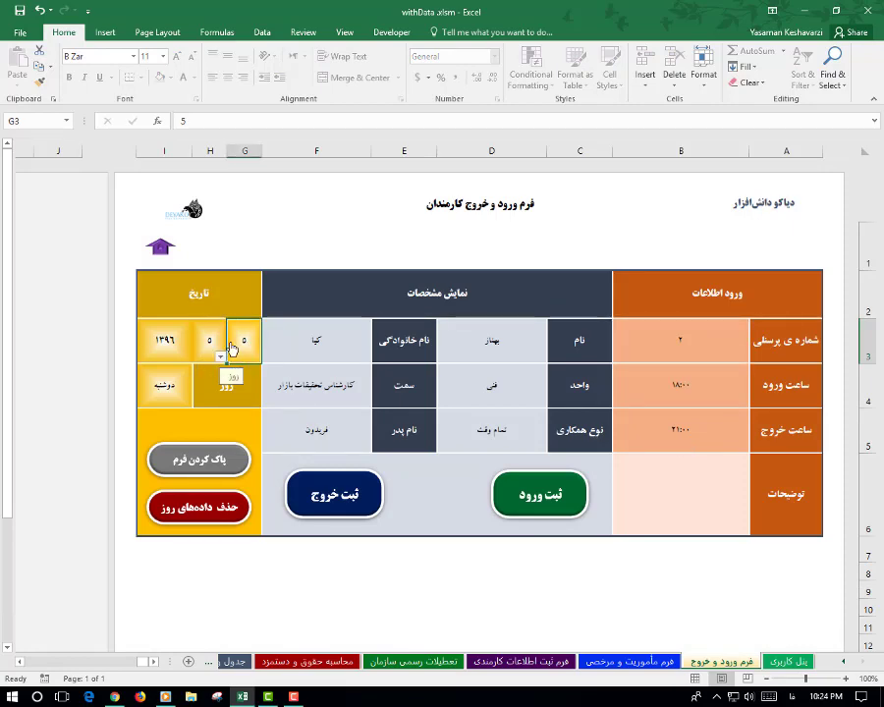
{"action": "left_click", "coordinate": [220, 356]}
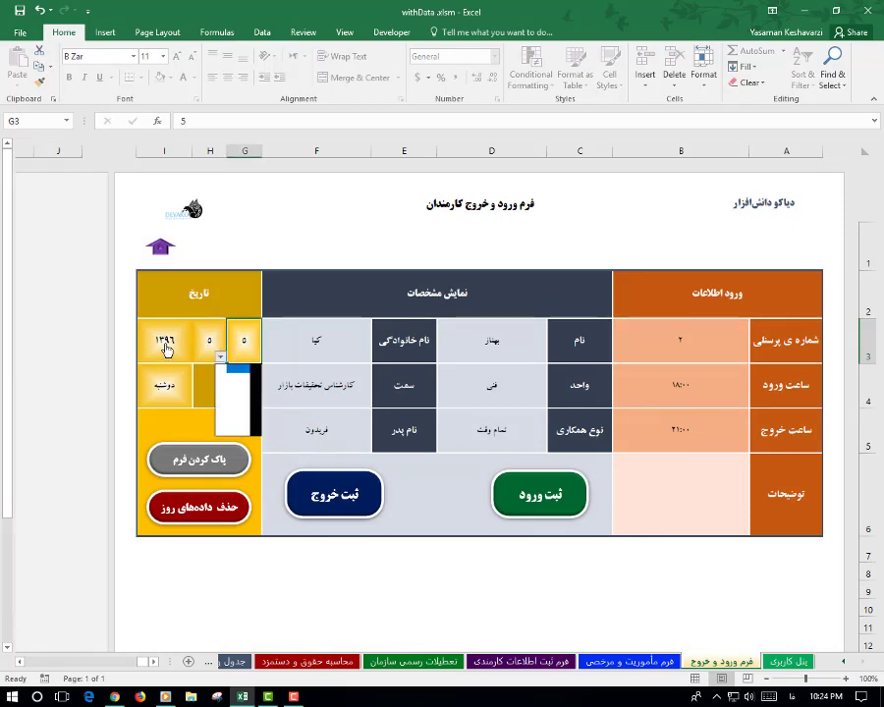
{"action": "left_click", "coordinate": [162, 388]}
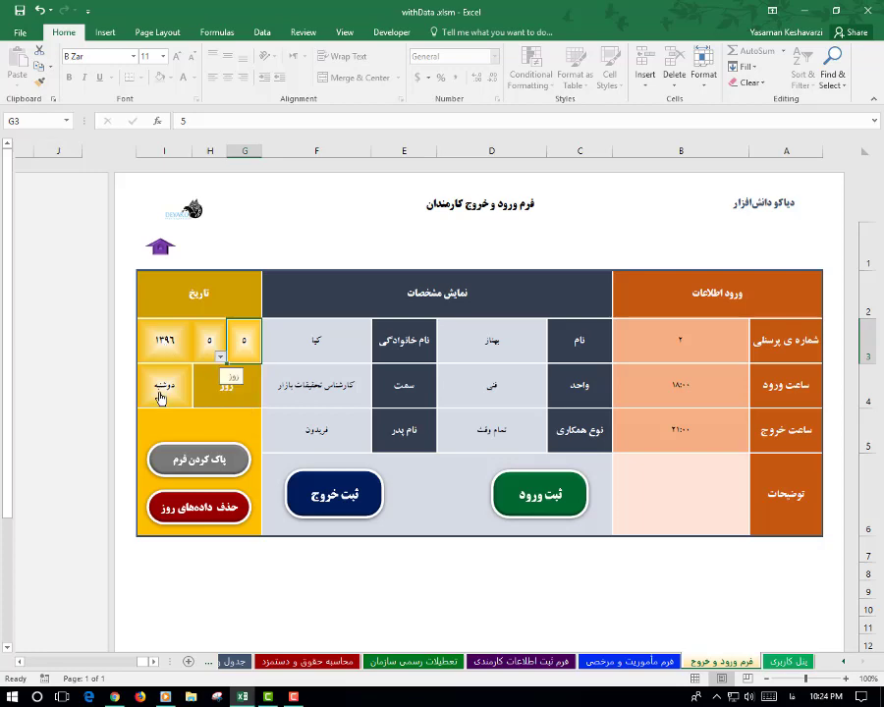
{"action": "left_click", "coordinate": [694, 335]}
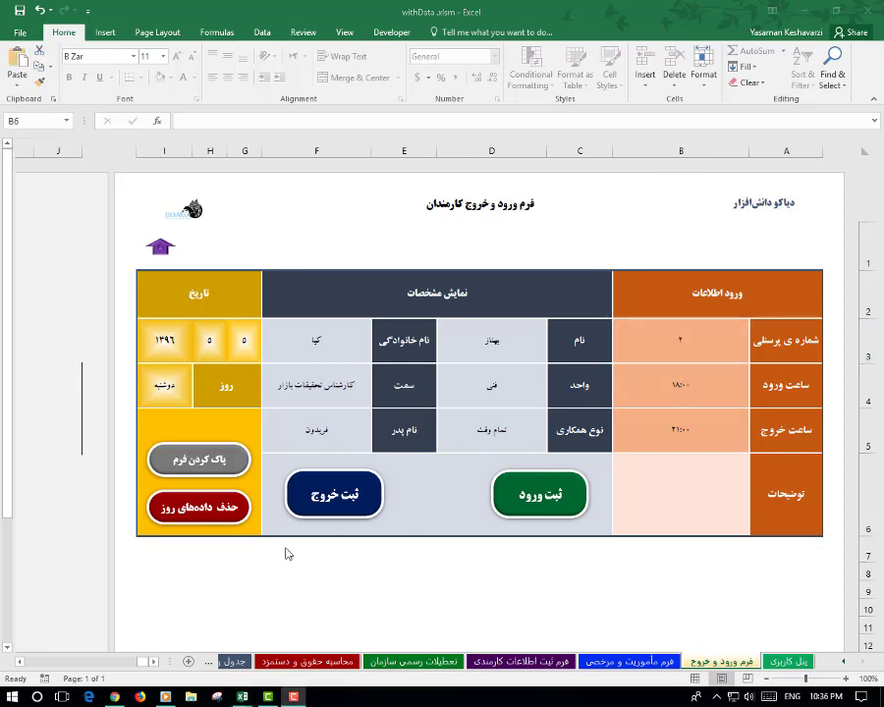
Step: Delete the day's records from the form, then open the entry/exit records table
{"action": "left_click", "coordinate": [204, 515]}
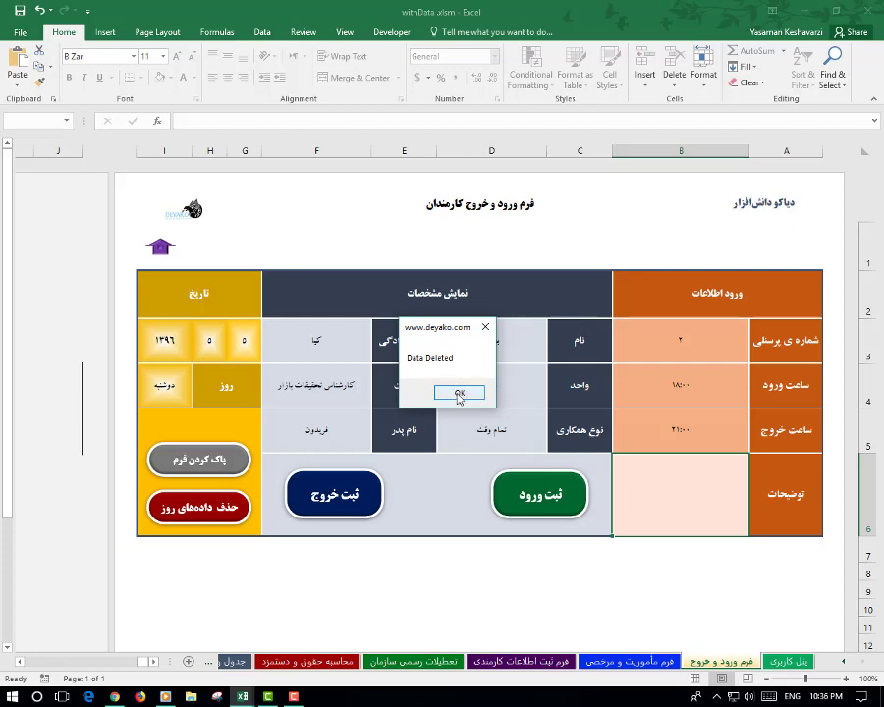
{"action": "left_click", "coordinate": [459, 394]}
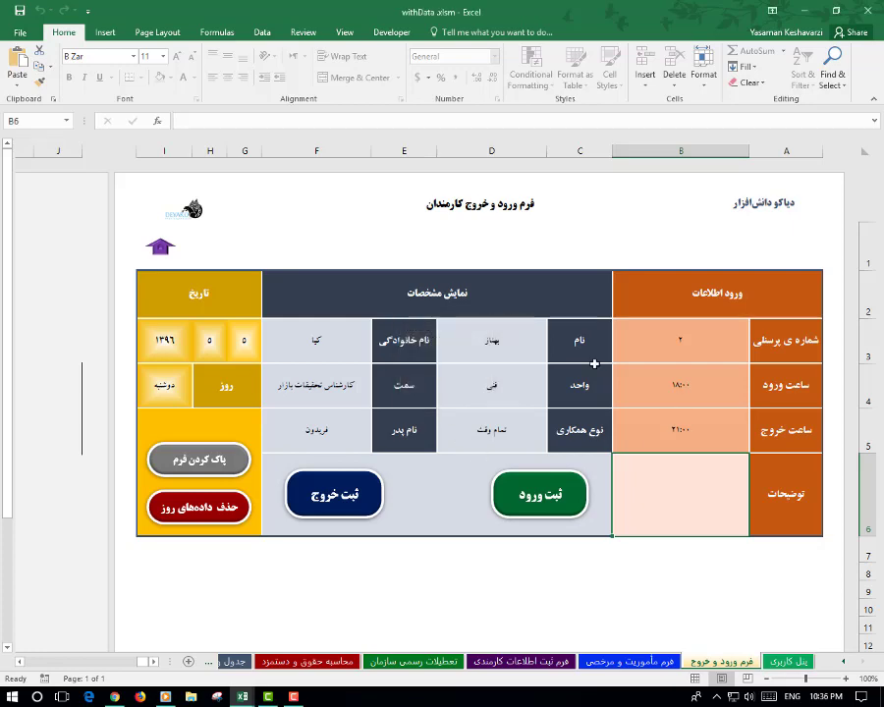
{"action": "left_click", "coordinate": [161, 246]}
{"action": "left_click", "coordinate": [713, 424]}
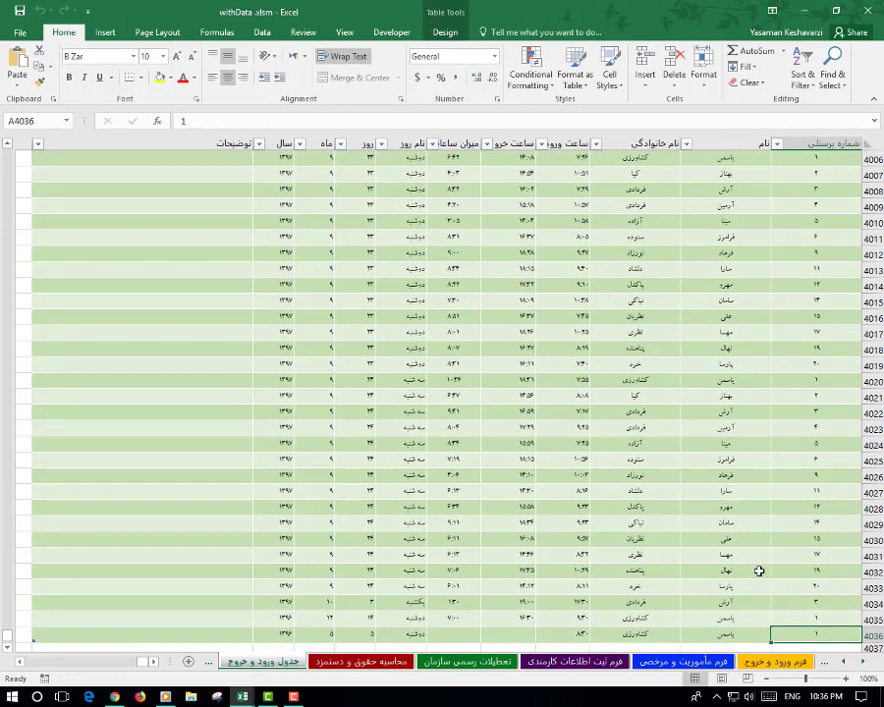
Step: Check that the table now ends at row 4036 with an empty row below, then return to the user panel
{"action": "scroll", "coordinate": [759, 570], "scroll_direction": "down", "scroll_amount": 1}
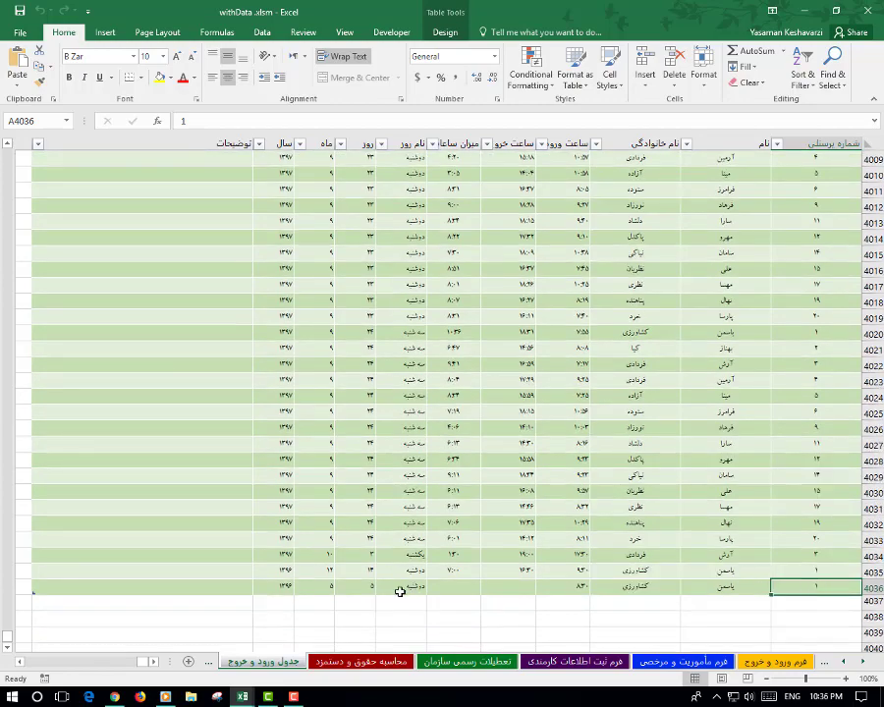
{"action": "left_click", "coordinate": [392, 573]}
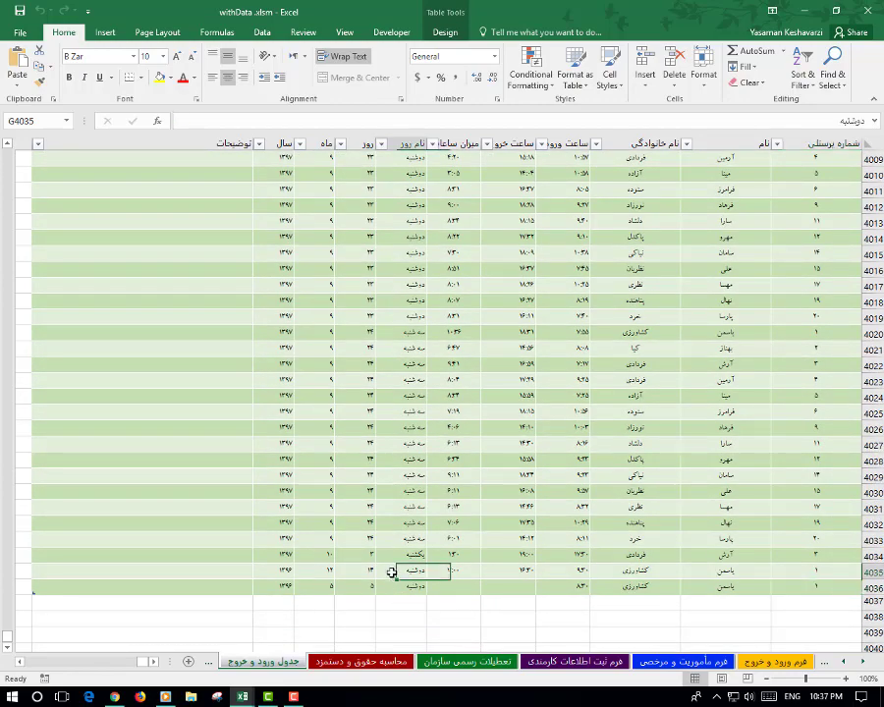
{"action": "left_click", "coordinate": [349, 572]}
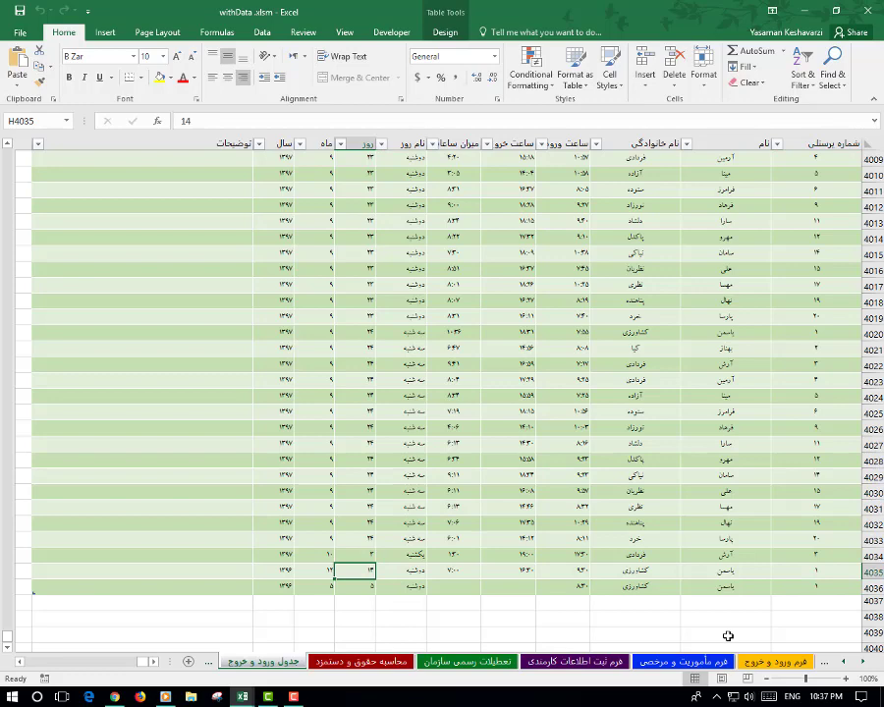
{"action": "left_click", "coordinate": [794, 602]}
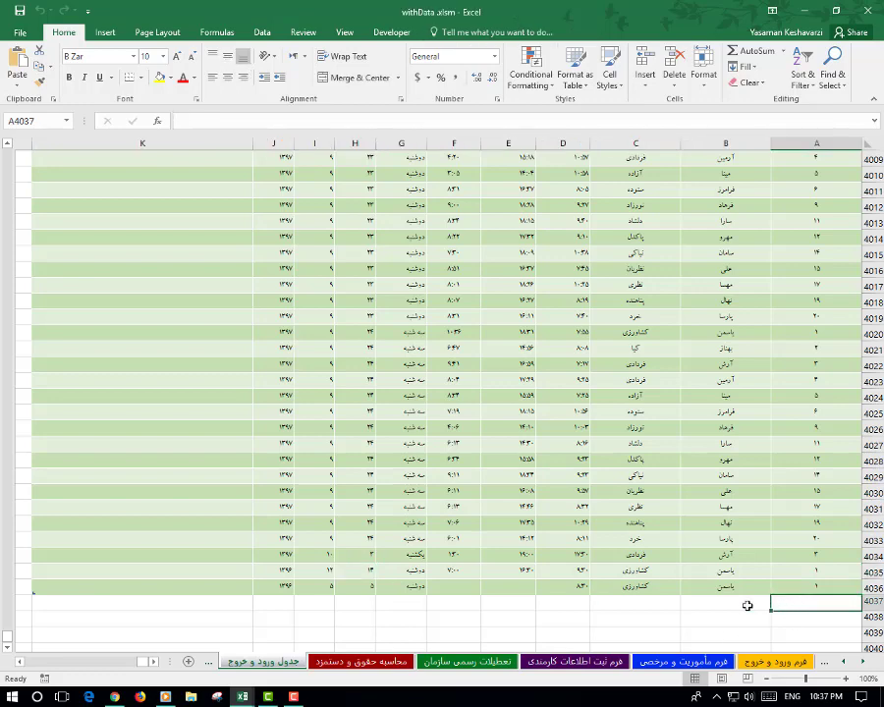
{"action": "left_click_drag", "start_coordinate": [746, 606], "coordinate": [280, 603]}
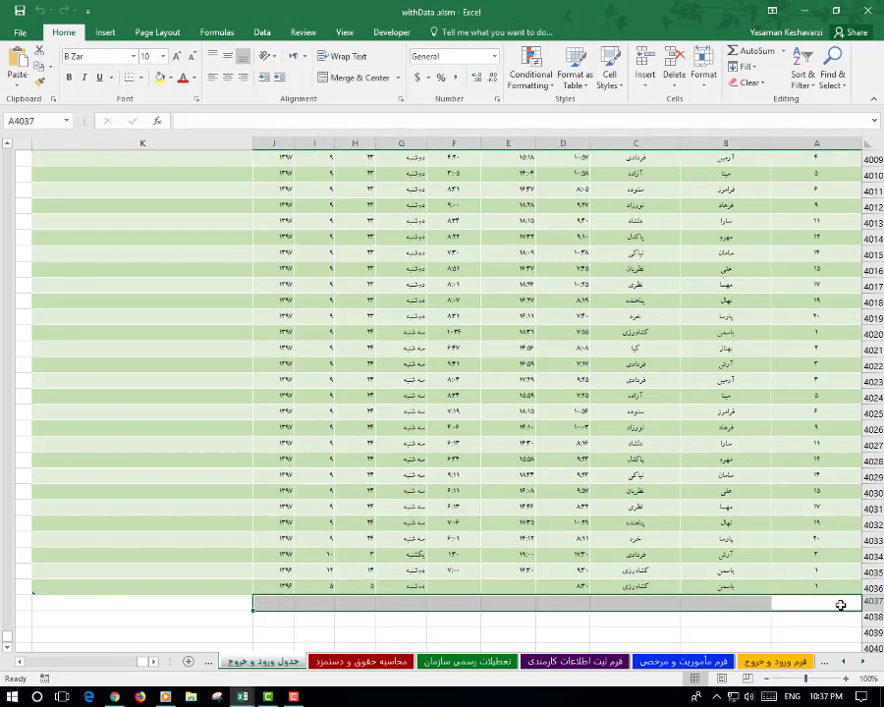
{"action": "left_click", "coordinate": [841, 606]}
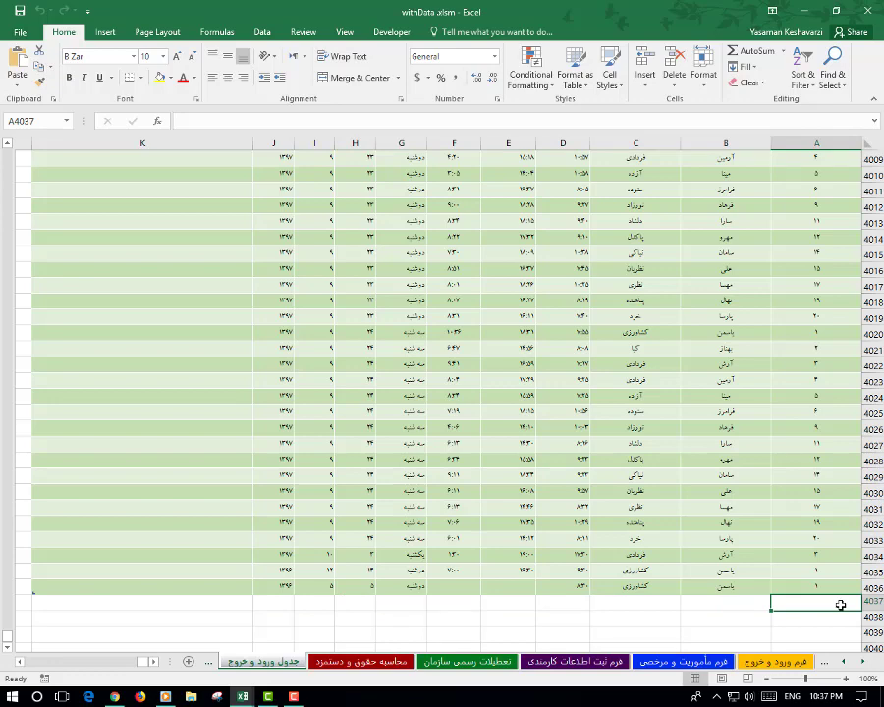
{"action": "left_click", "coordinate": [713, 602]}
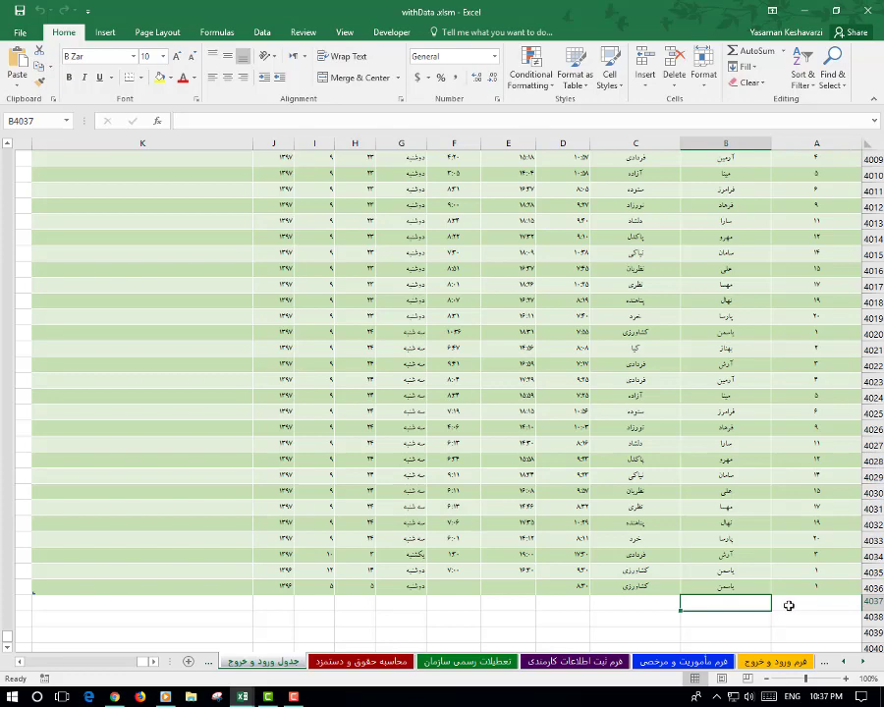
{"action": "left_click", "coordinate": [788, 606]}
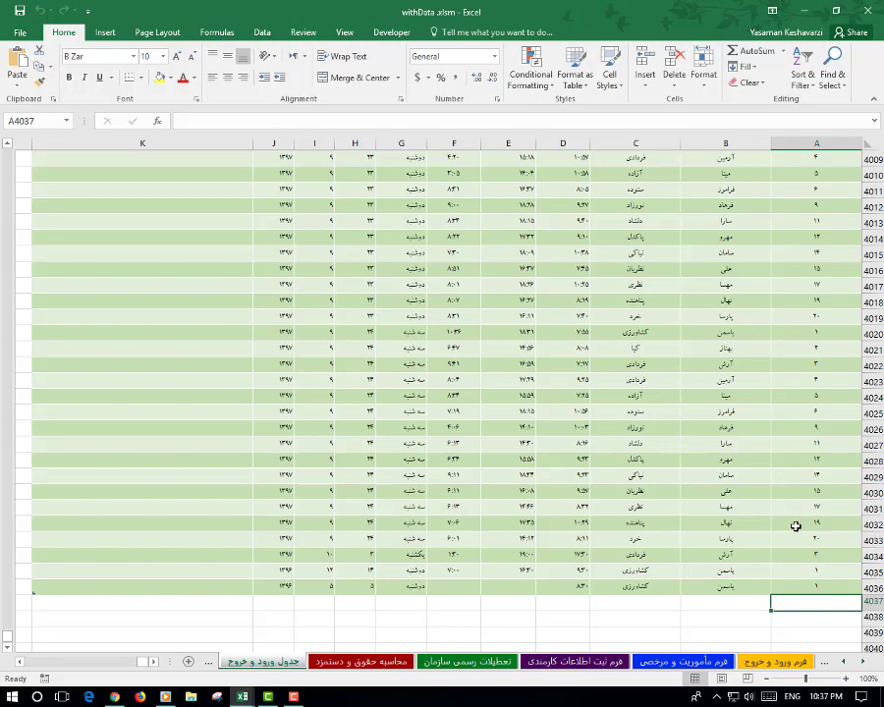
{"action": "key", "text": "Up"}
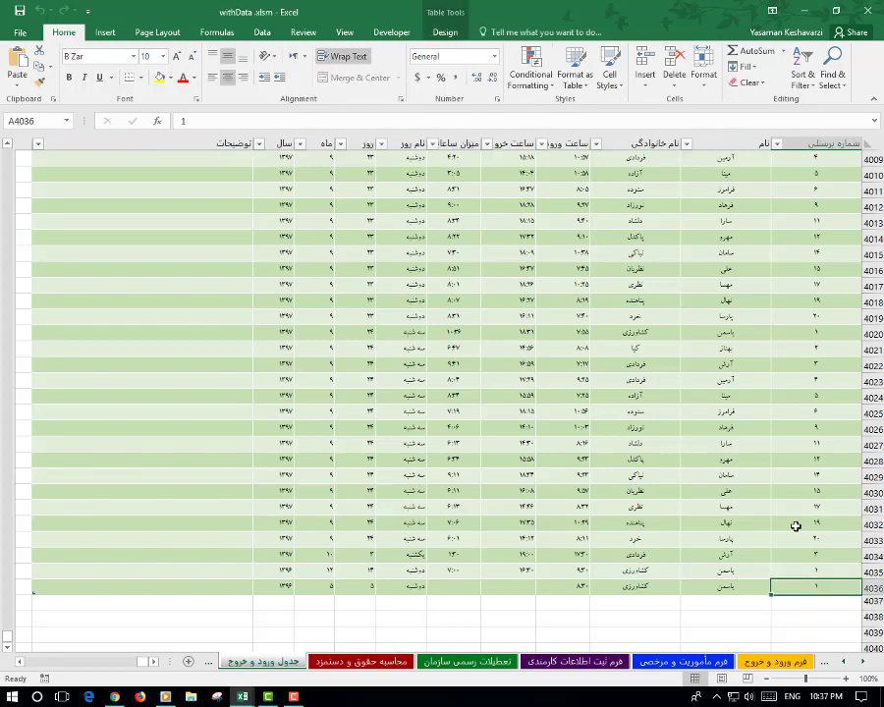
{"action": "key", "text": "ctrl+Home"}
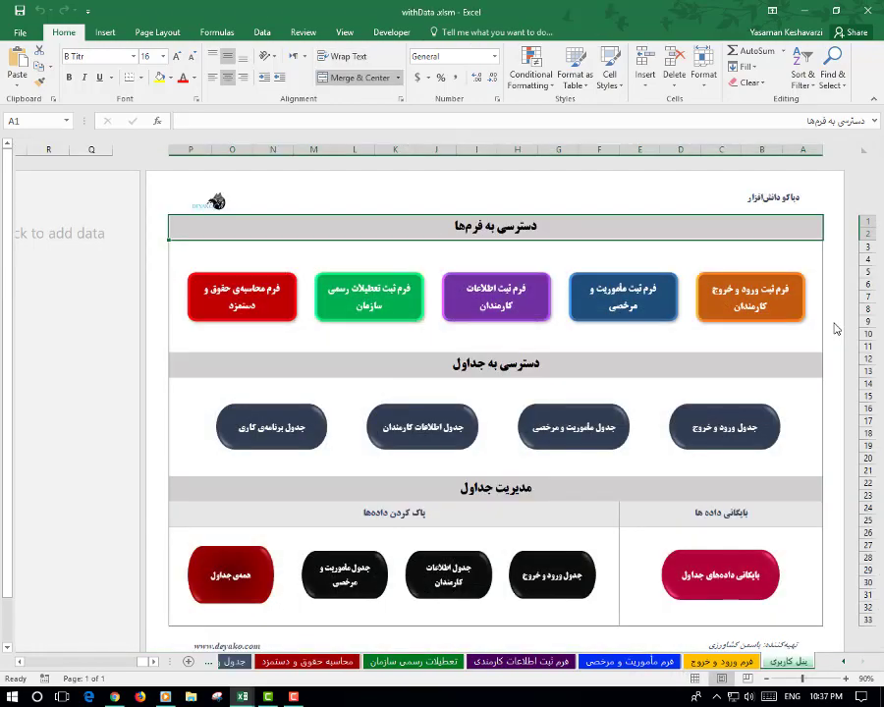
Step: Open the entry/exit form, clear its previous values, and test registering with it empty
{"action": "left_click", "coordinate": [772, 306]}
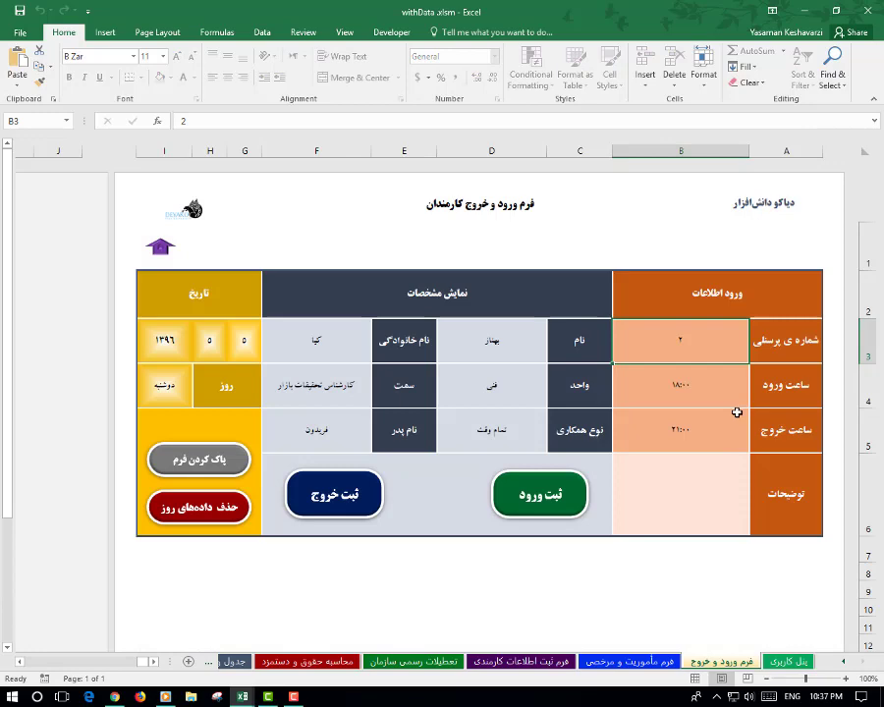
{"action": "left_click", "coordinate": [737, 412], "text": "shift"}
{"action": "key", "text": "Delete"}
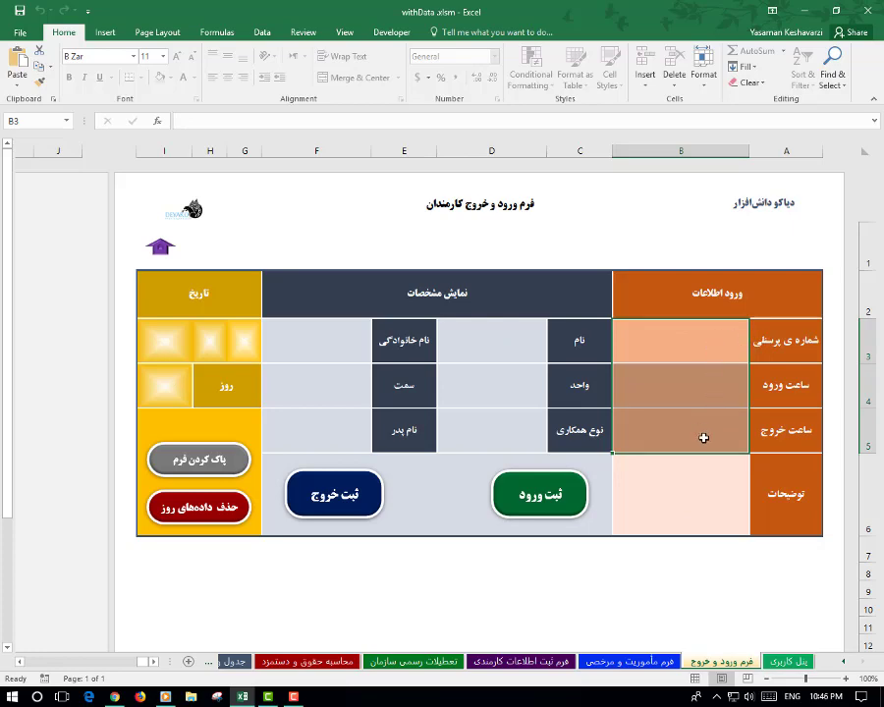
{"action": "left_click", "coordinate": [244, 338]}
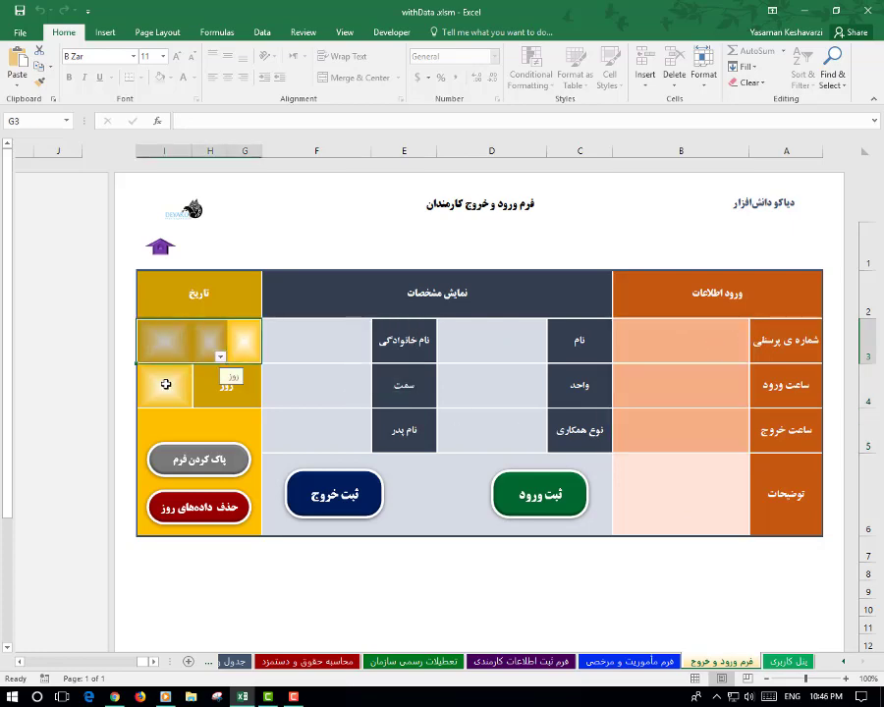
{"action": "left_click", "coordinate": [166, 384]}
{"action": "left_click", "coordinate": [666, 347]}
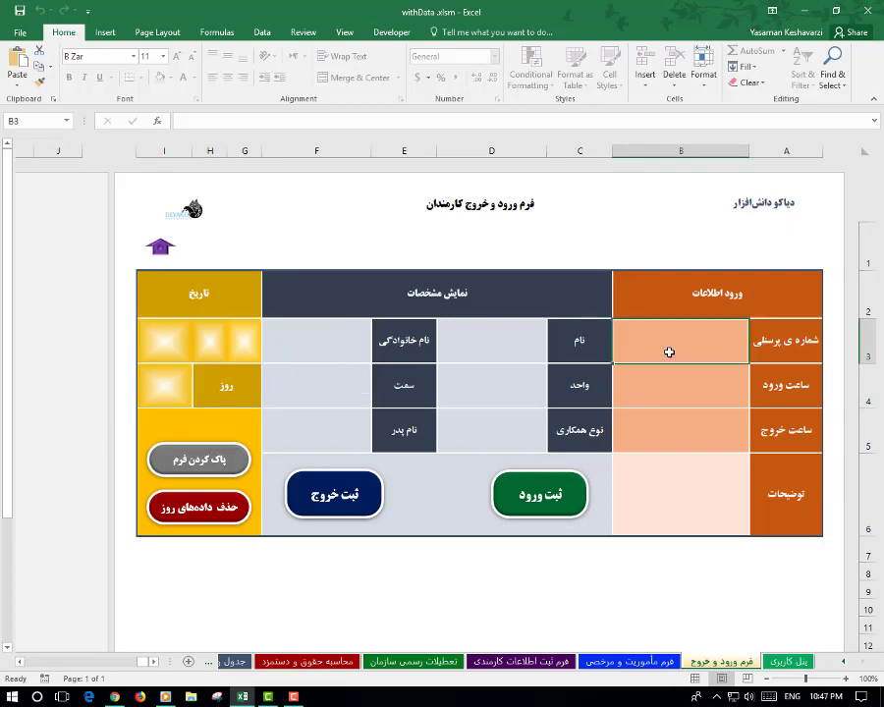
{"action": "left_click", "coordinate": [548, 504]}
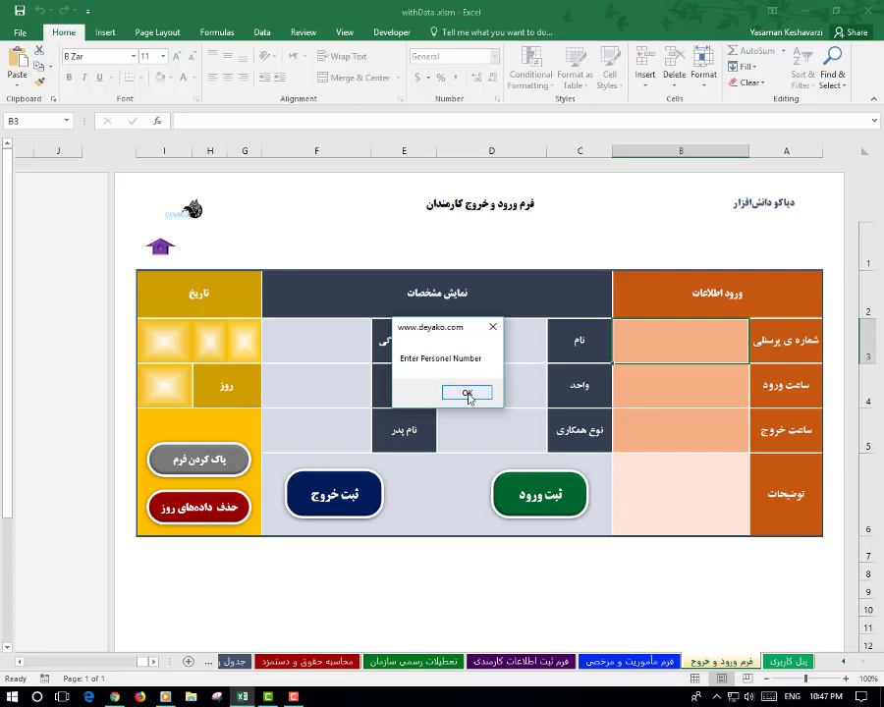
{"action": "left_click", "coordinate": [468, 394]}
Step: Enter personnel number 1 and an entrance time of 800
{"action": "type", "text": "1"}
{"action": "key", "text": "Return"}
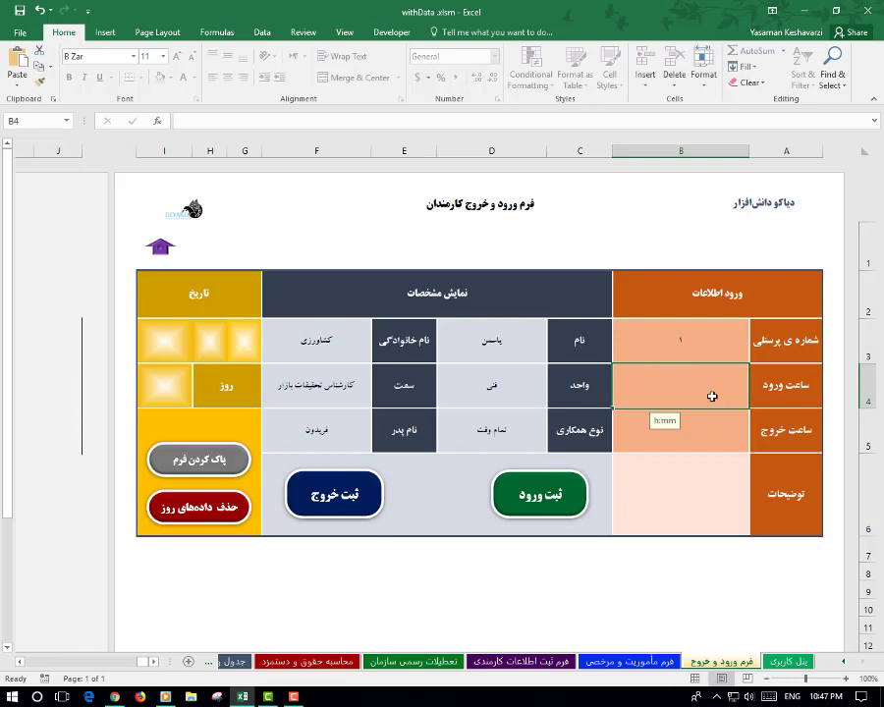
{"action": "left_click", "coordinate": [551, 505]}
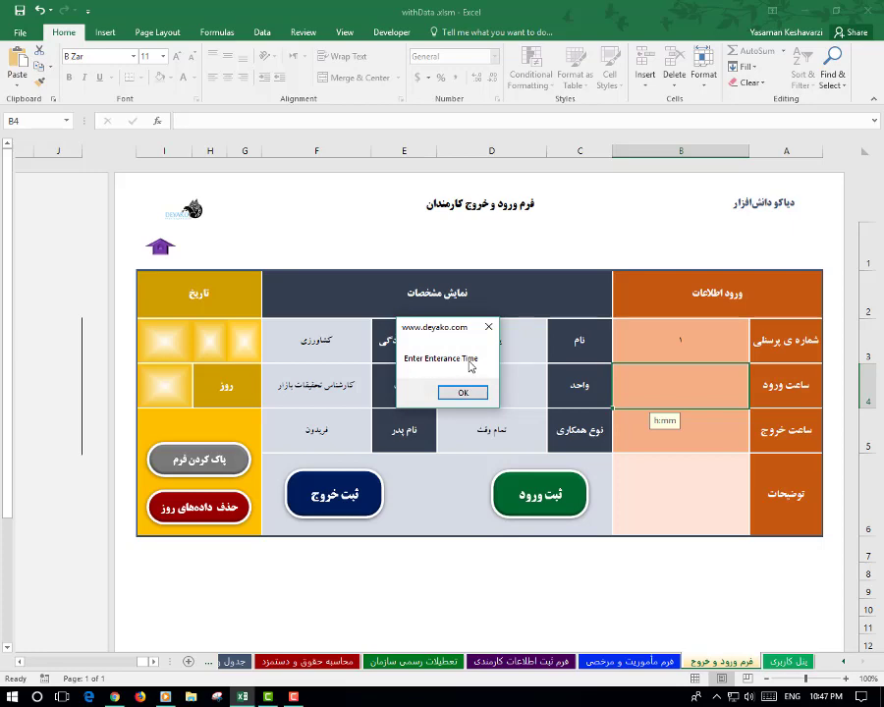
{"action": "left_click", "coordinate": [463, 392]}
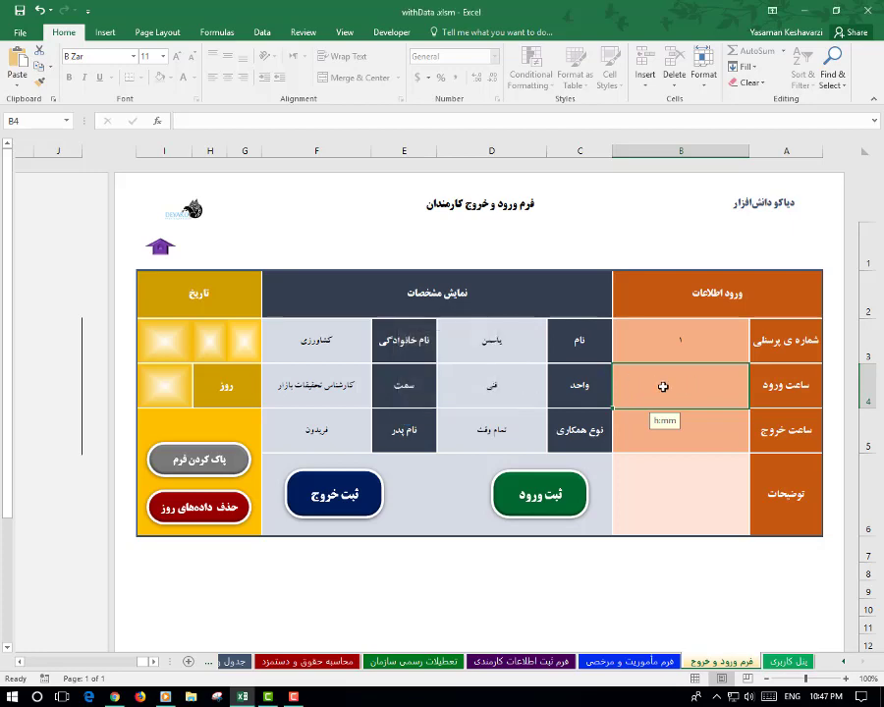
{"action": "type", "text": "8:00"}
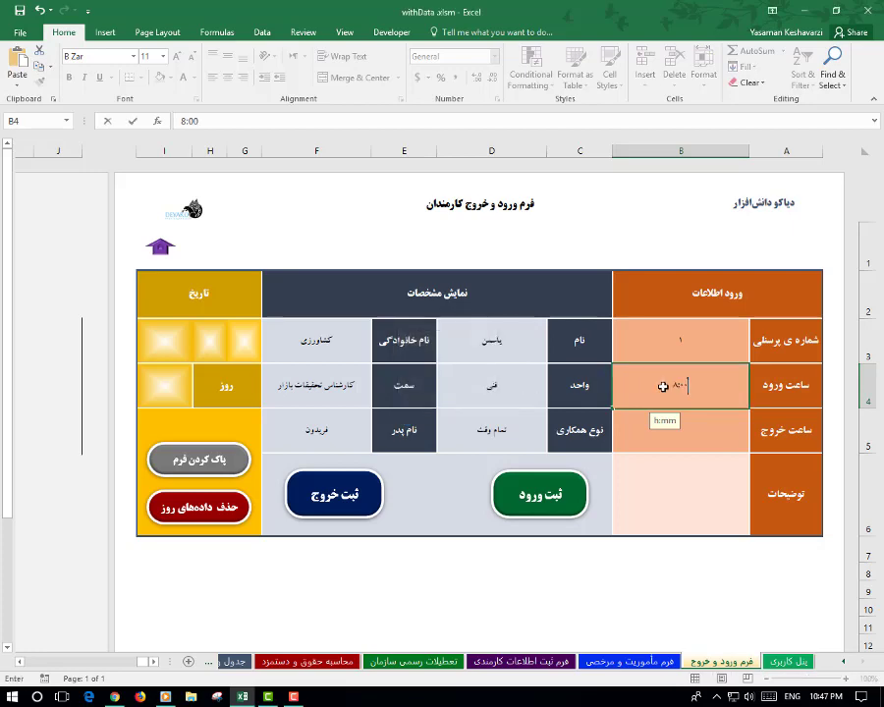
{"action": "key", "text": "Return"}
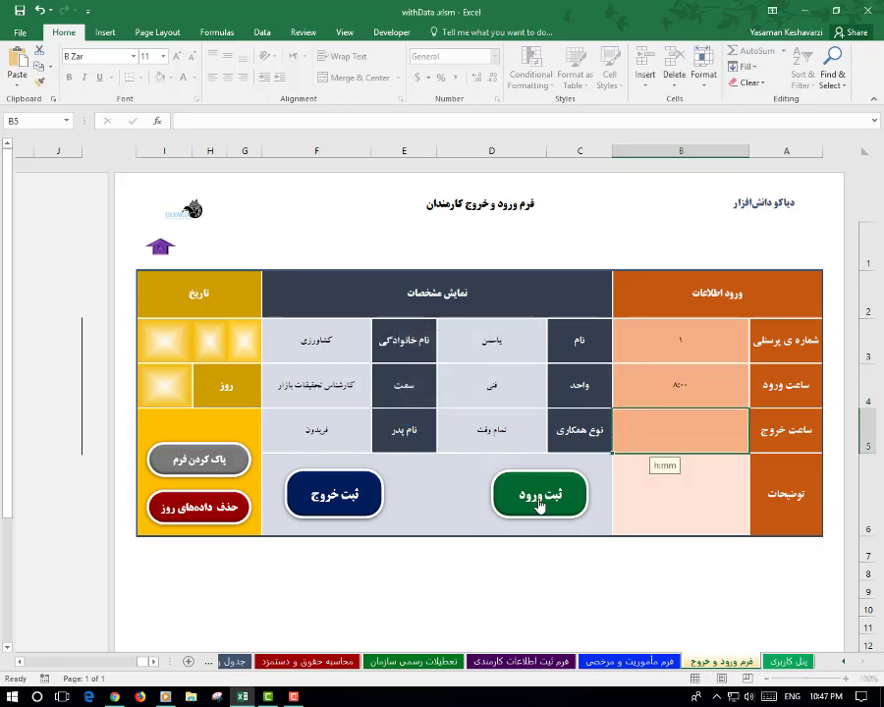
{"action": "left_click", "coordinate": [539, 505]}
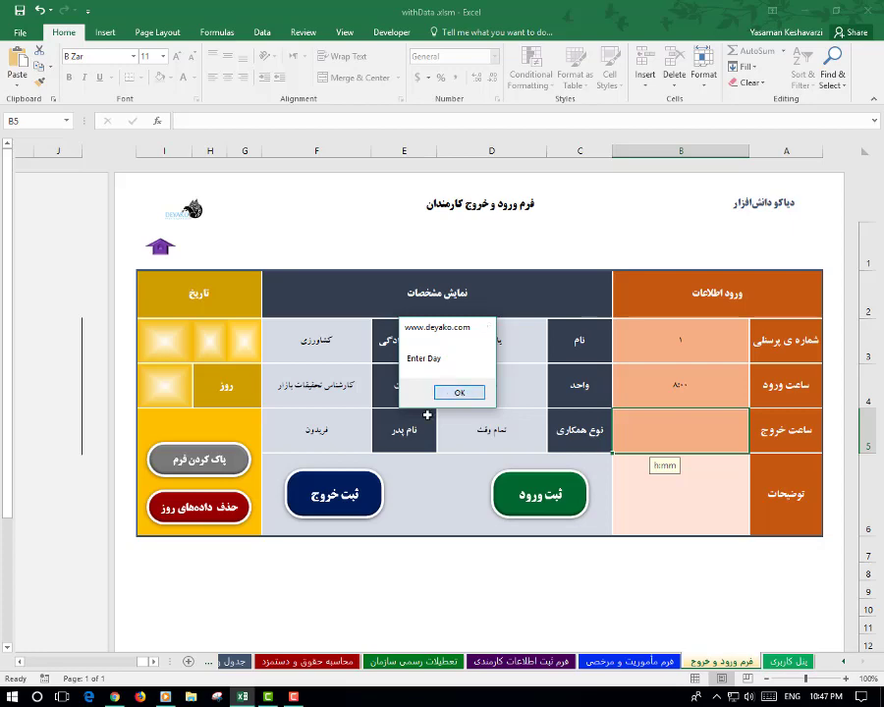
{"action": "left_click", "coordinate": [458, 392]}
Step: Set the entry date's day of month to 4
{"action": "left_click", "coordinate": [141, 401]}
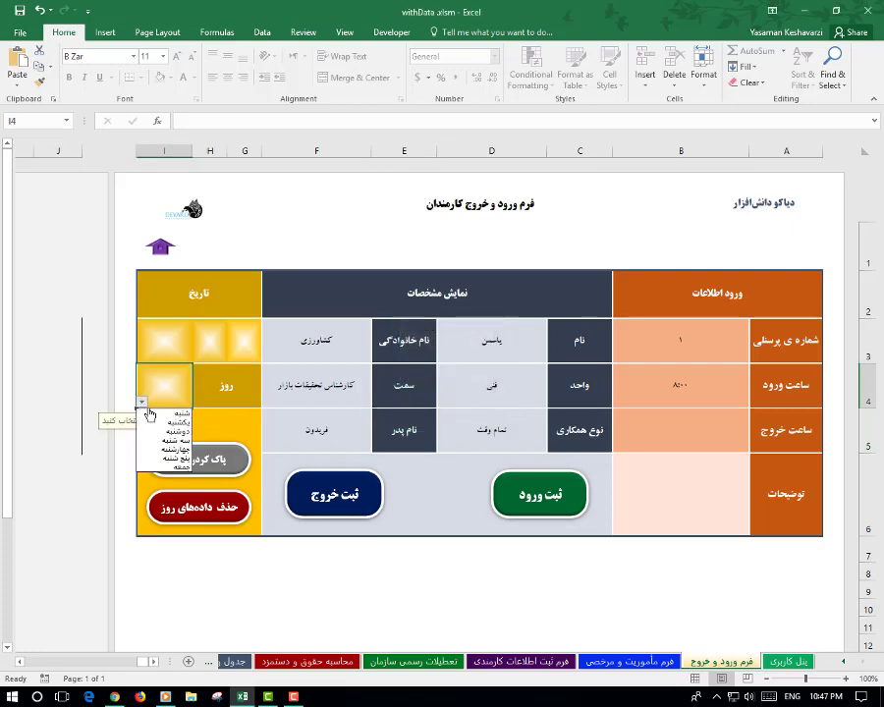
{"action": "left_click", "coordinate": [167, 433]}
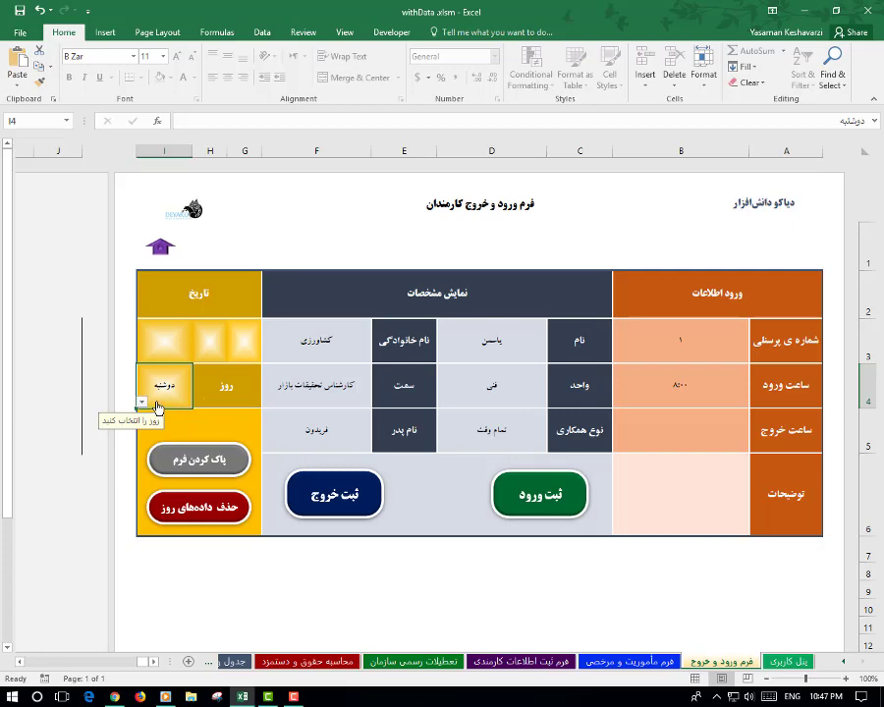
{"action": "left_click", "coordinate": [244, 340]}
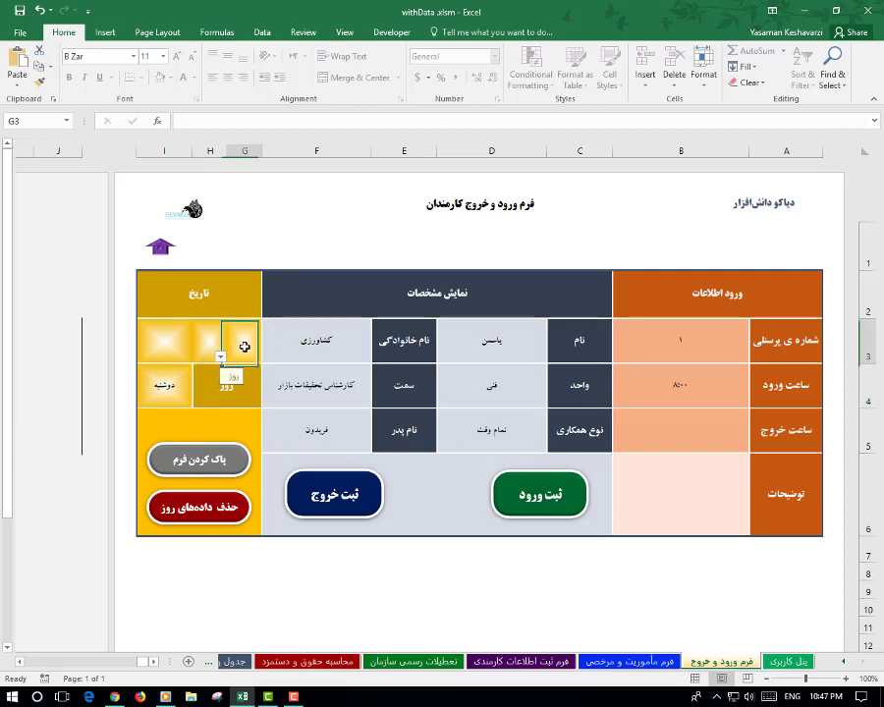
{"action": "left_click", "coordinate": [173, 383]}
{"action": "key", "text": "Delete"}
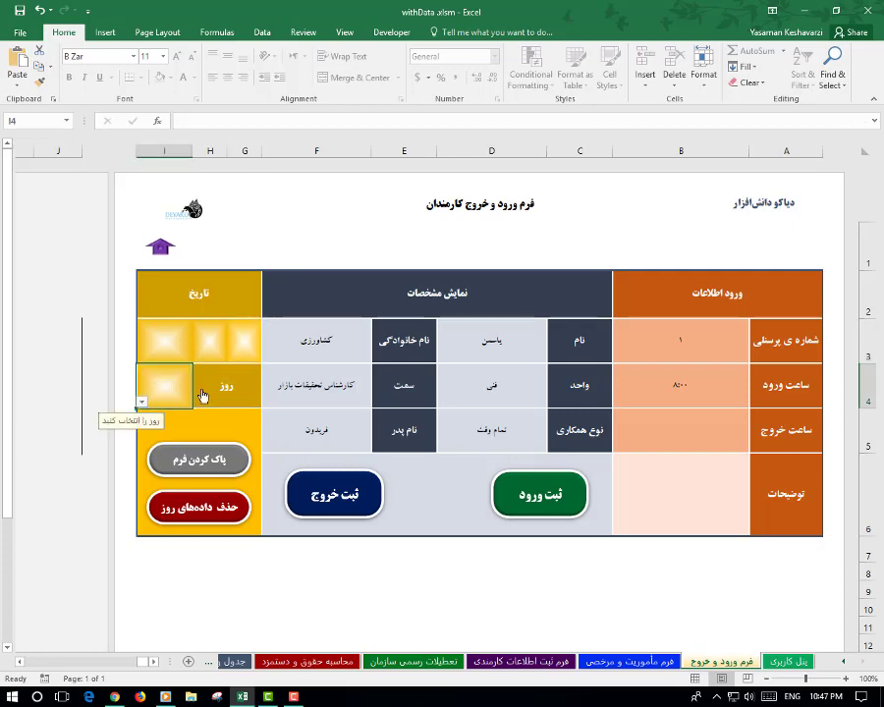
{"action": "left_click", "coordinate": [232, 336]}
{"action": "left_click", "coordinate": [220, 357]}
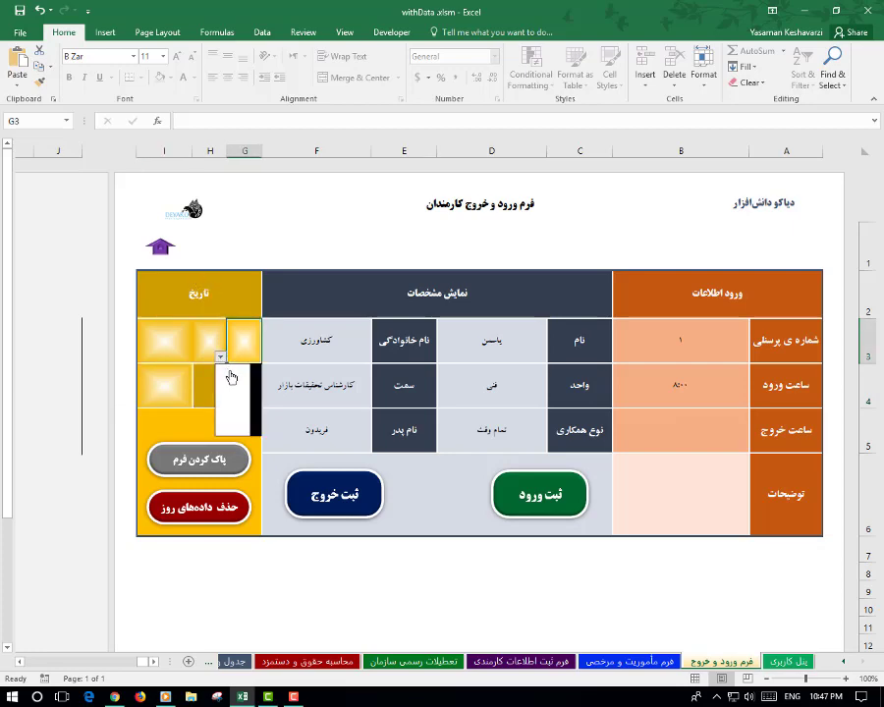
{"action": "left_click", "coordinate": [239, 395]}
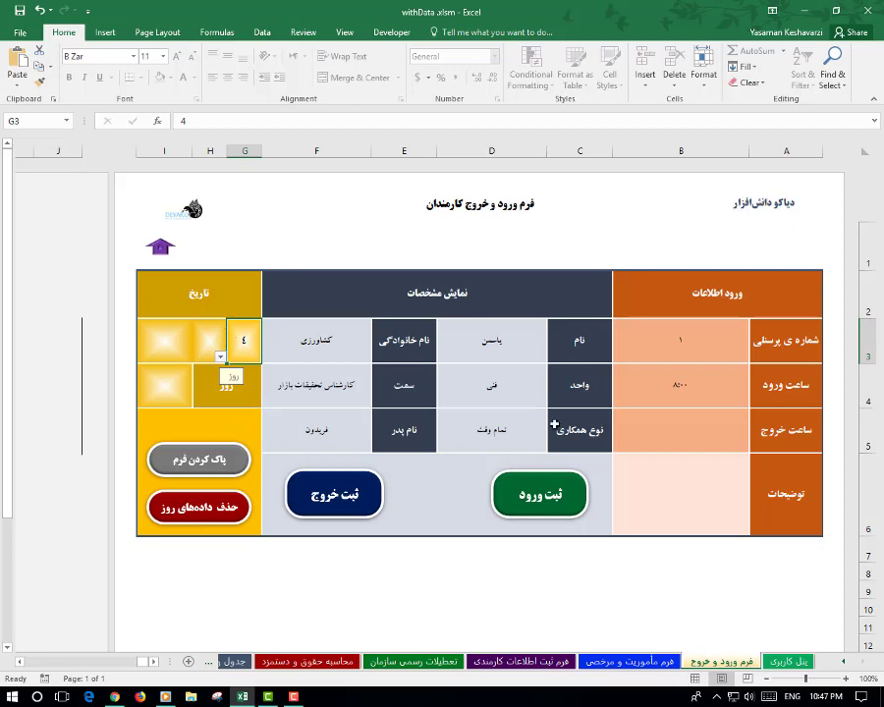
{"action": "left_click", "coordinate": [534, 494]}
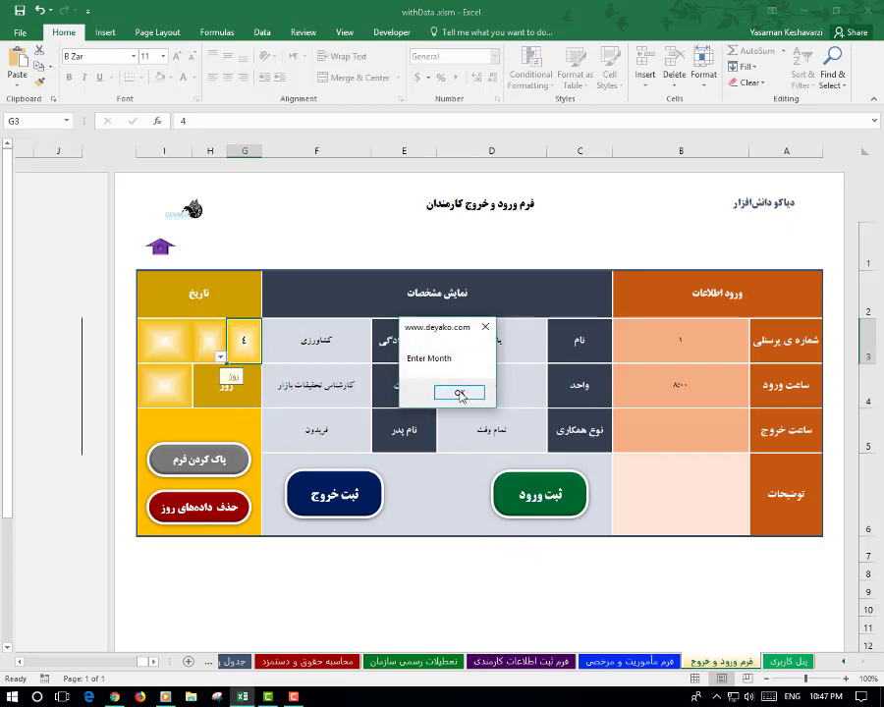
{"action": "left_click", "coordinate": [460, 393]}
Step: Set the entry date's month to 4 and year to 1398
{"action": "left_click", "coordinate": [199, 352]}
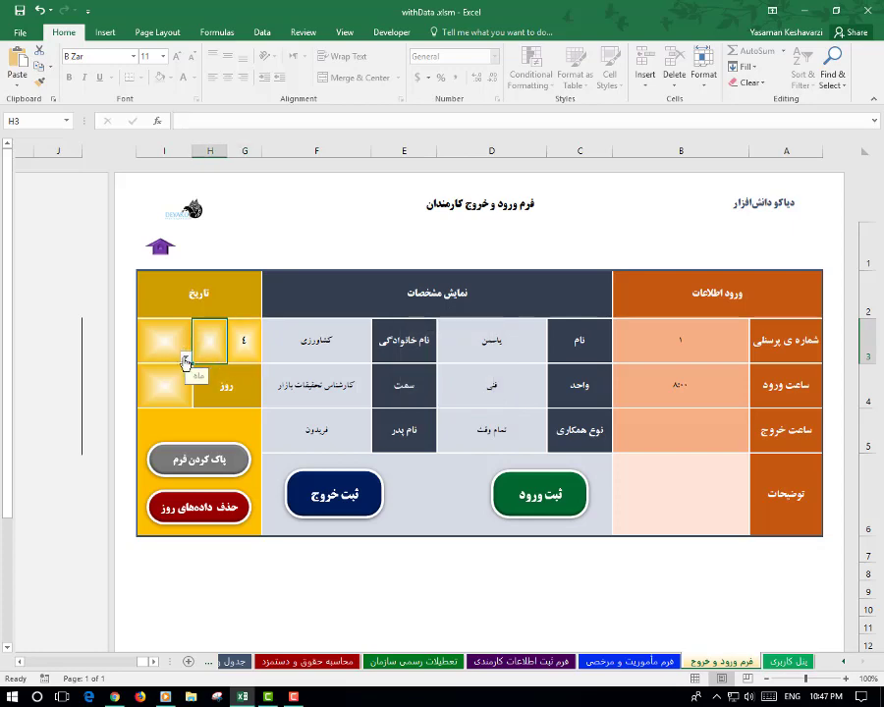
{"action": "left_click", "coordinate": [185, 358]}
{"action": "left_click", "coordinate": [206, 396]}
{"action": "left_click", "coordinate": [524, 503]}
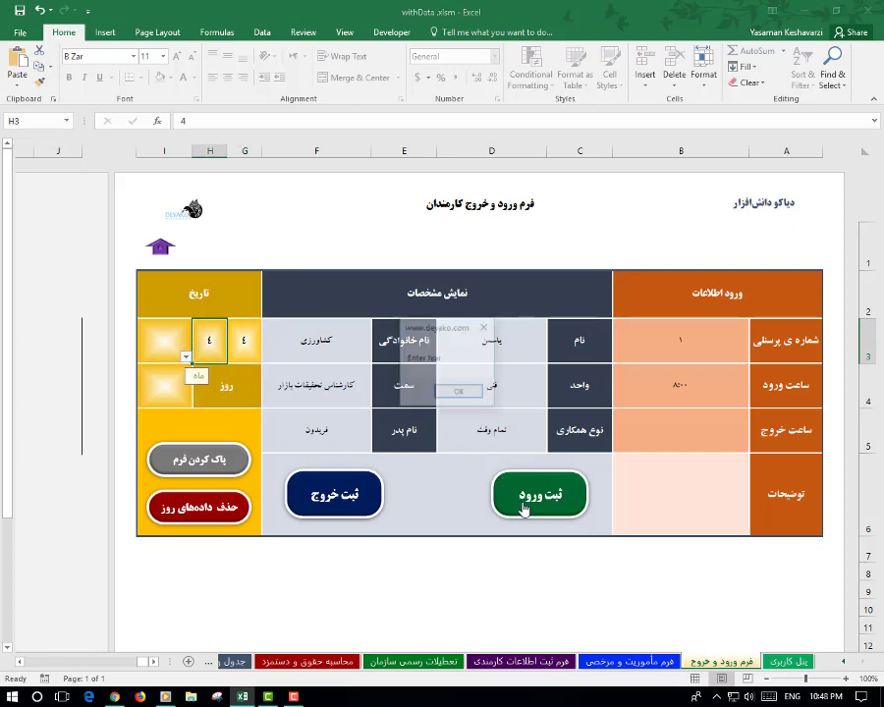
{"action": "left_click", "coordinate": [458, 392]}
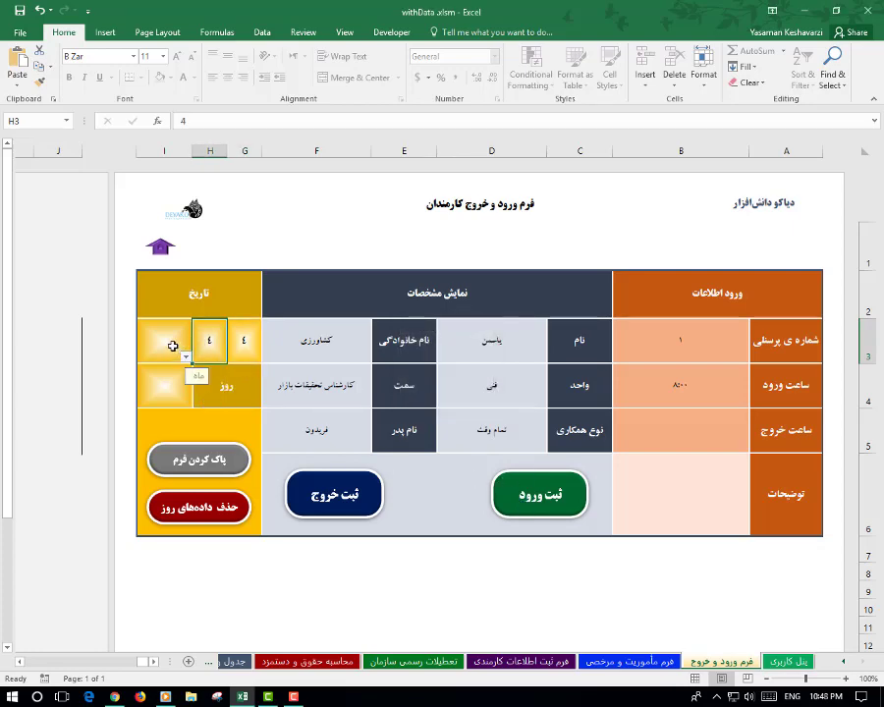
{"action": "left_click", "coordinate": [139, 362]}
{"action": "left_click", "coordinate": [141, 357]}
{"action": "left_click", "coordinate": [155, 379]}
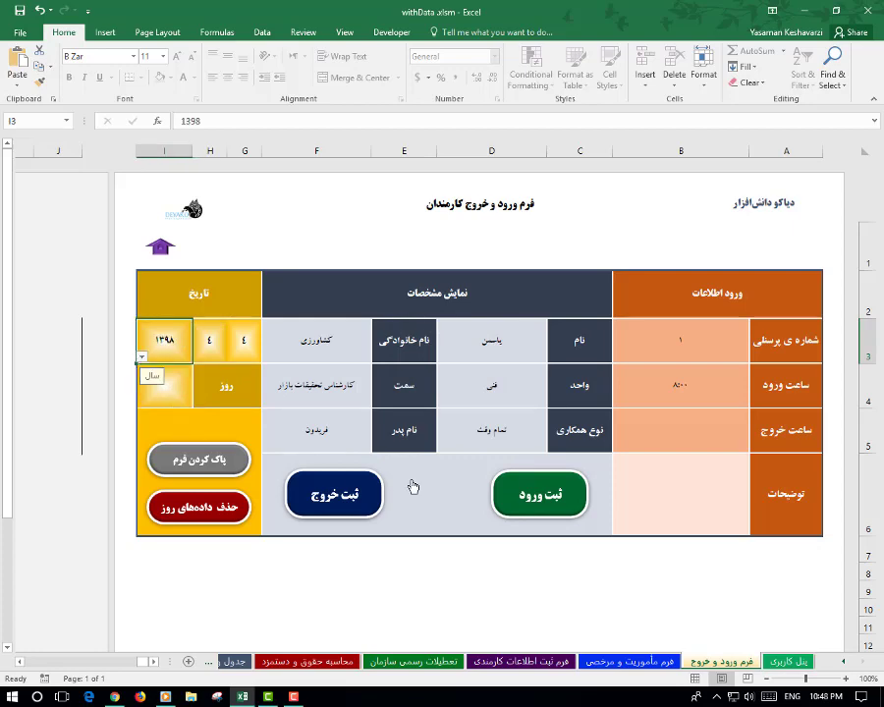
Step: Choose سه شنبه as the weekday and register the 8:00 entry record
{"action": "left_click", "coordinate": [556, 496]}
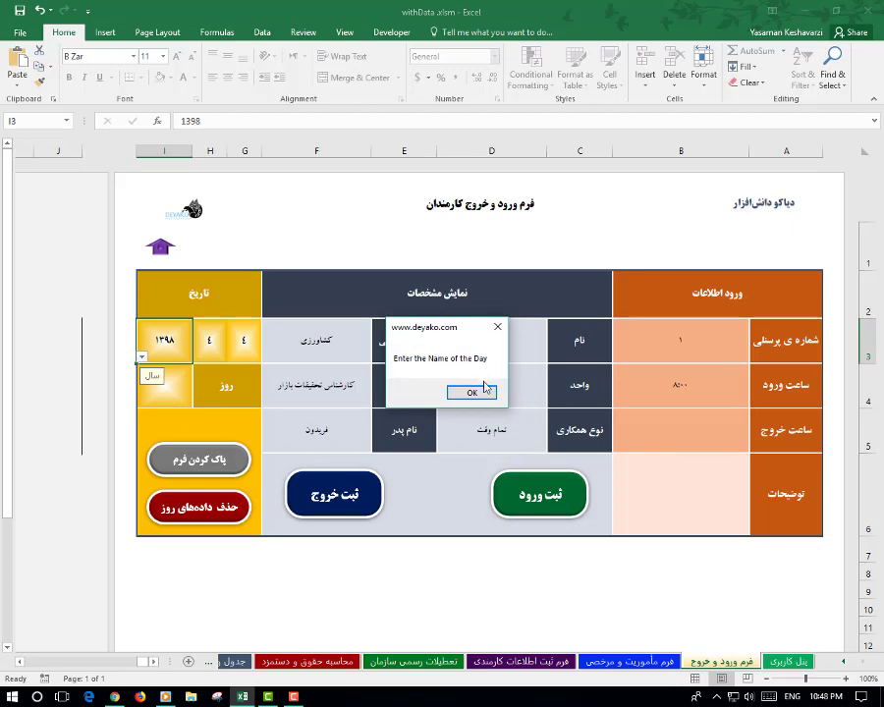
{"action": "left_click", "coordinate": [462, 391]}
{"action": "left_click", "coordinate": [164, 396]}
{"action": "left_click", "coordinate": [142, 402]}
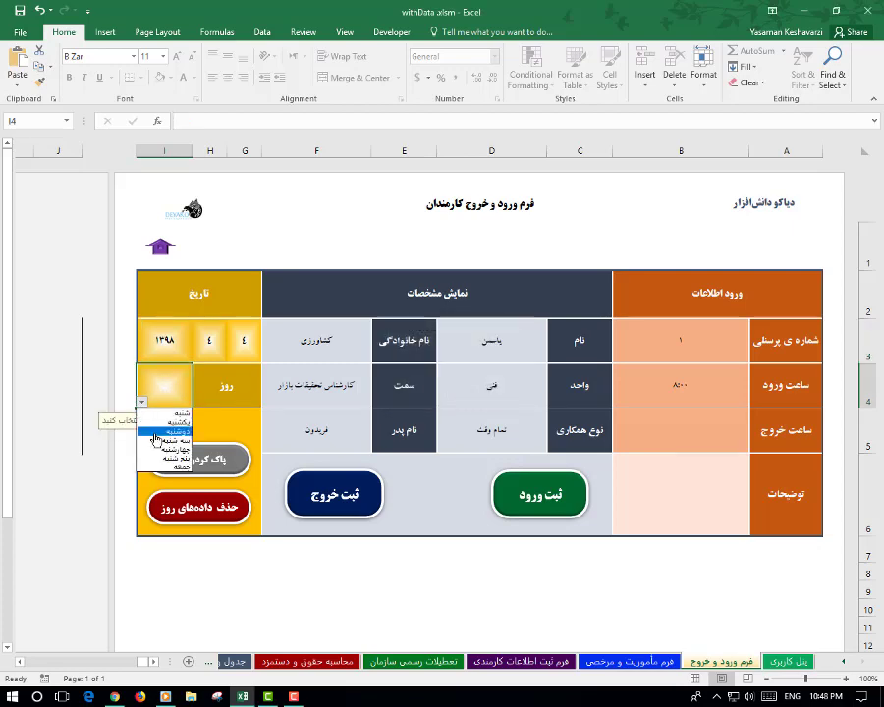
{"action": "left_click", "coordinate": [162, 429]}
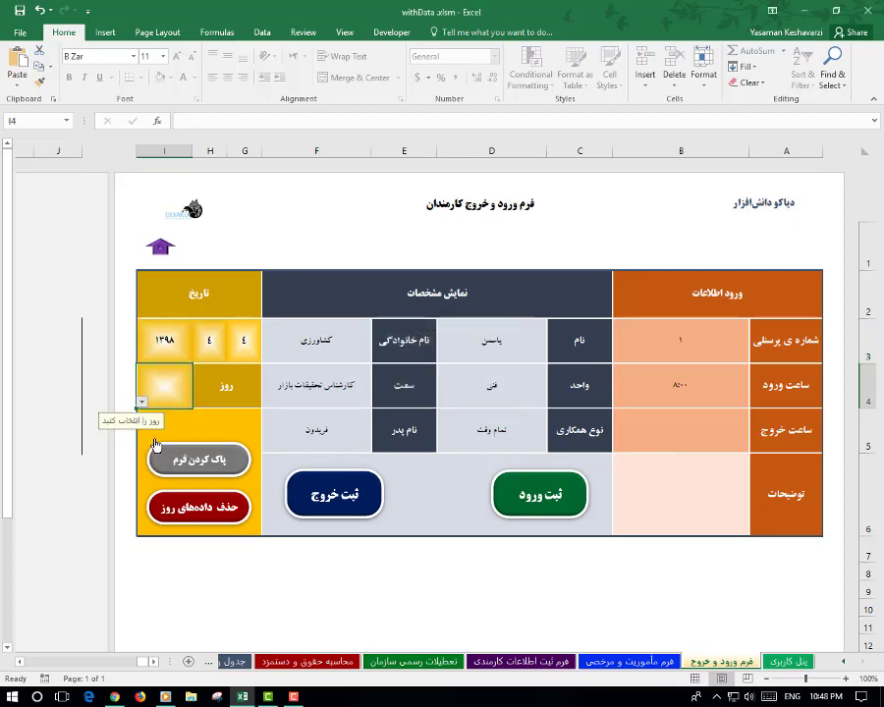
{"action": "left_click", "coordinate": [541, 503]}
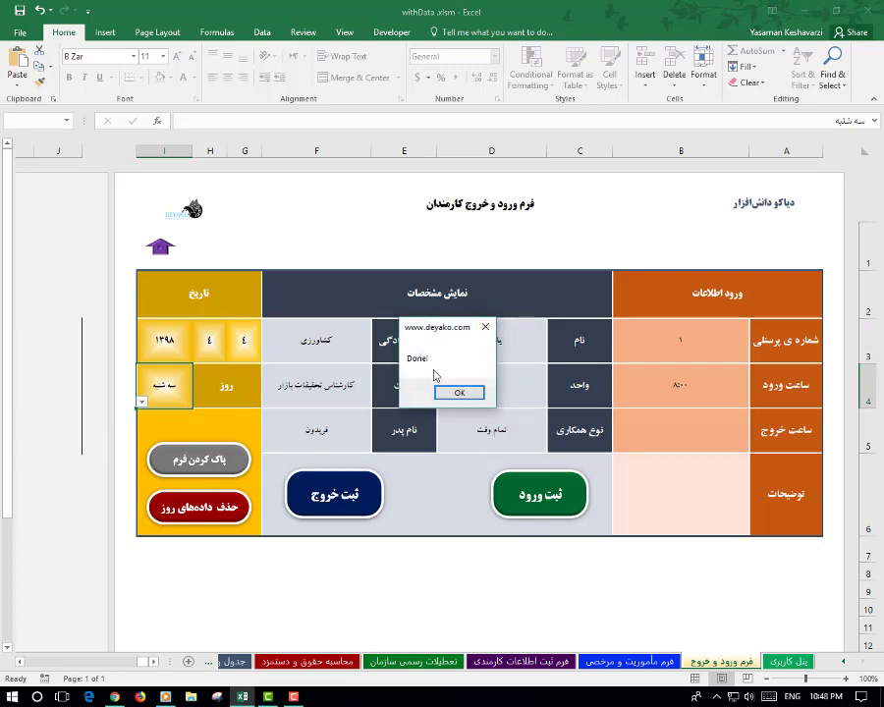
{"action": "left_click", "coordinate": [461, 393]}
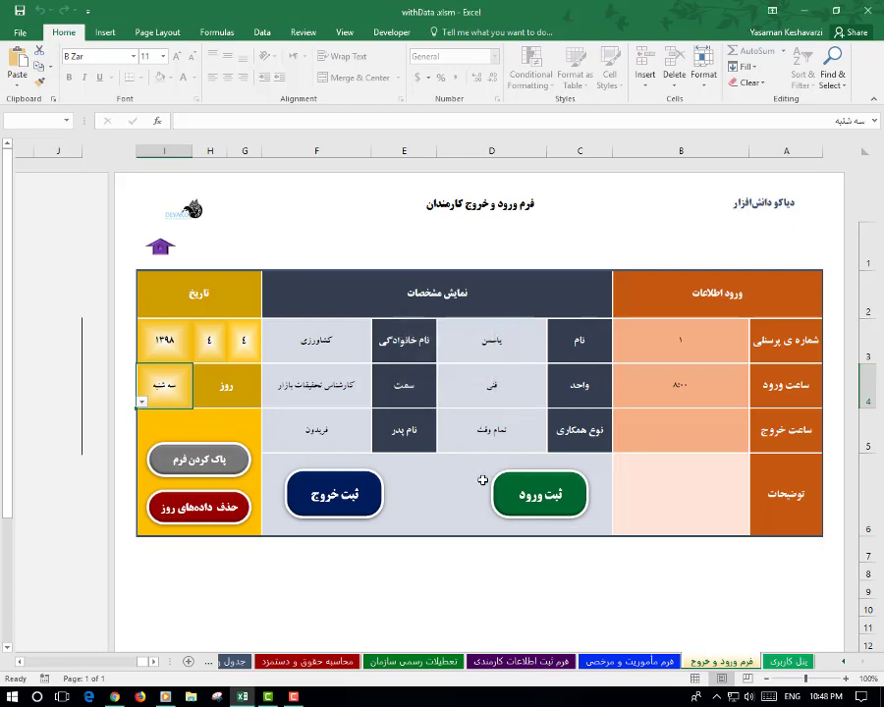
Step: Enter an exit time of 21:00 and register the exit record for personnel number 1
{"action": "left_click", "coordinate": [683, 418]}
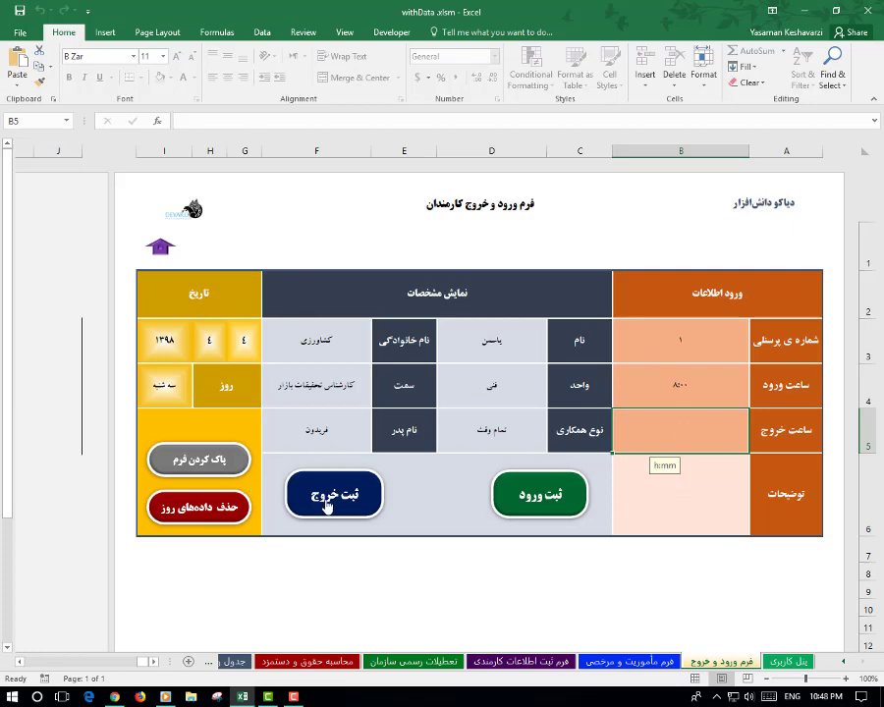
{"action": "left_click", "coordinate": [329, 505]}
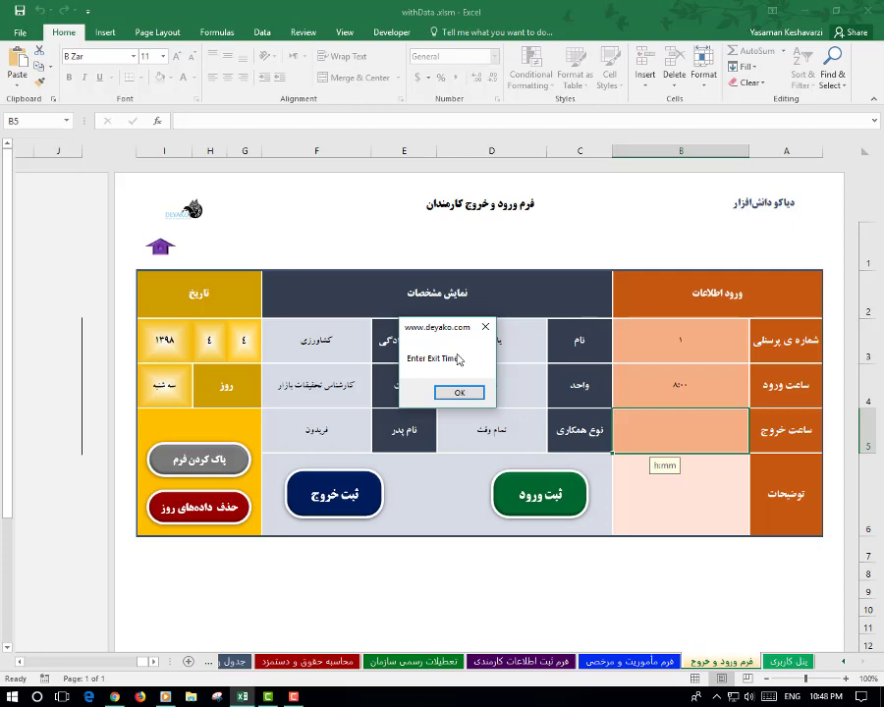
{"action": "left_click", "coordinate": [459, 392]}
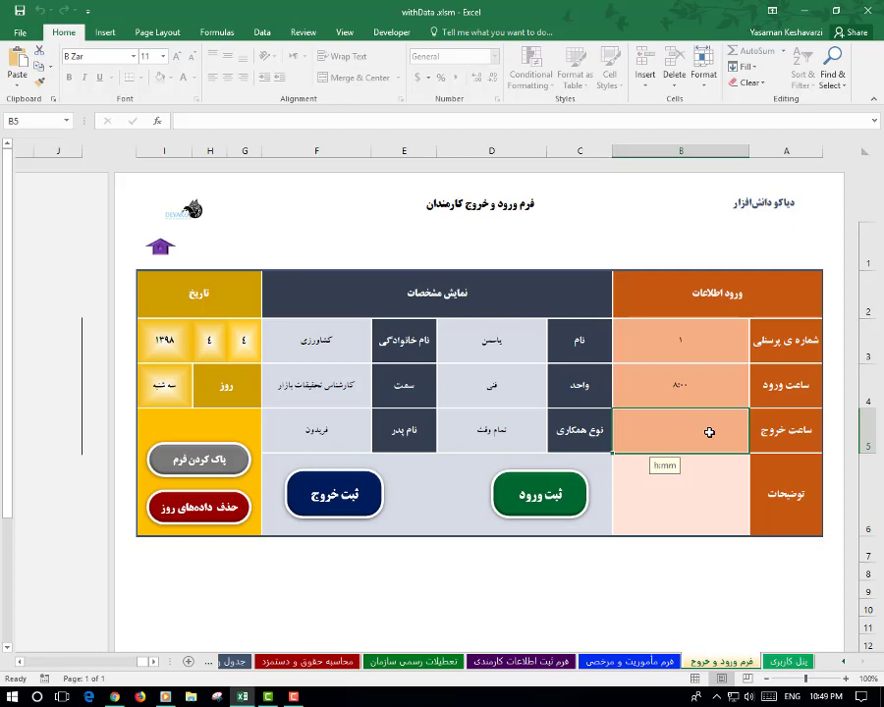
{"action": "type", "text": "21:00"}
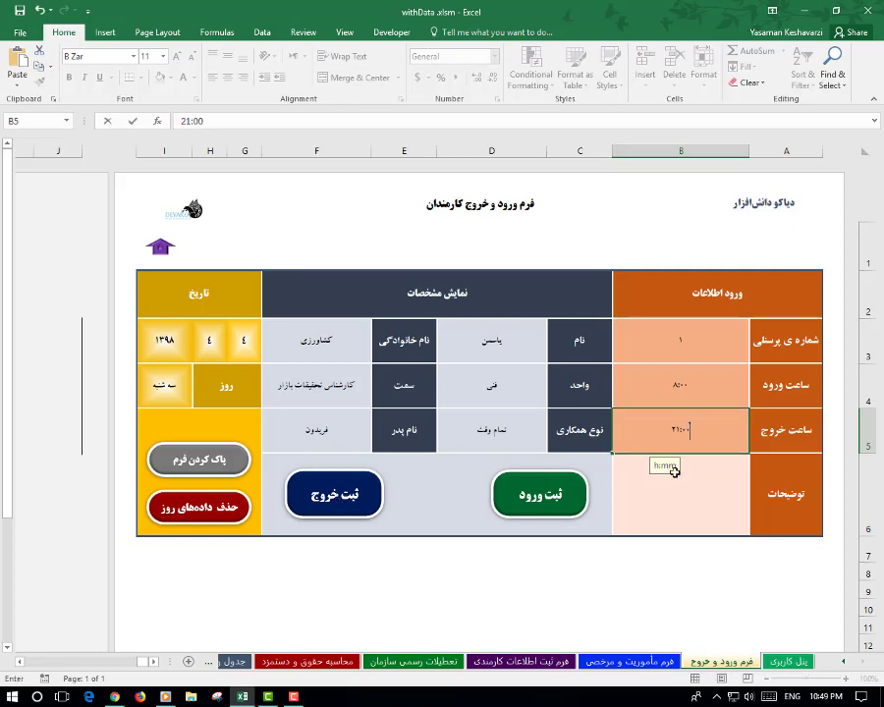
{"action": "left_click", "coordinate": [329, 497]}
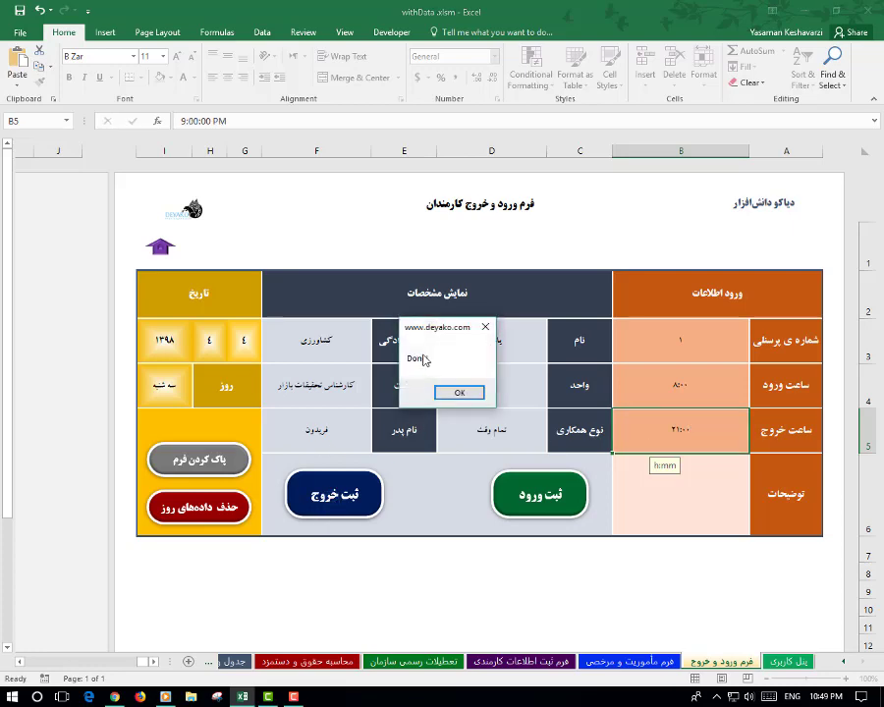
{"action": "left_click", "coordinate": [458, 392]}
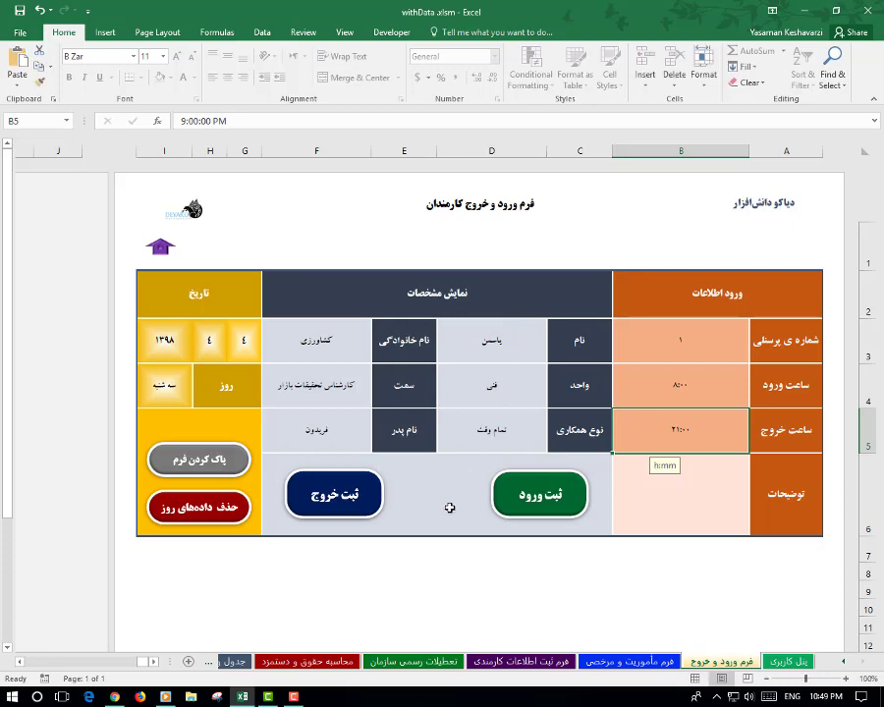
{"action": "left_click", "coordinate": [671, 507]}
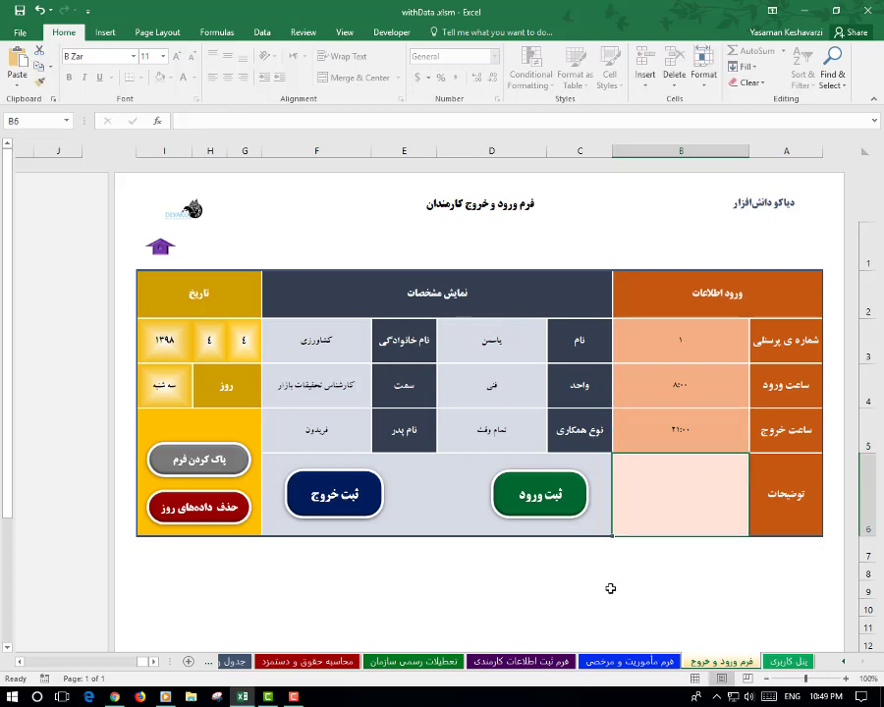
Step: Clear the entry/exit form and open the mission and leave request form from the user panel
{"action": "left_click", "coordinate": [210, 476]}
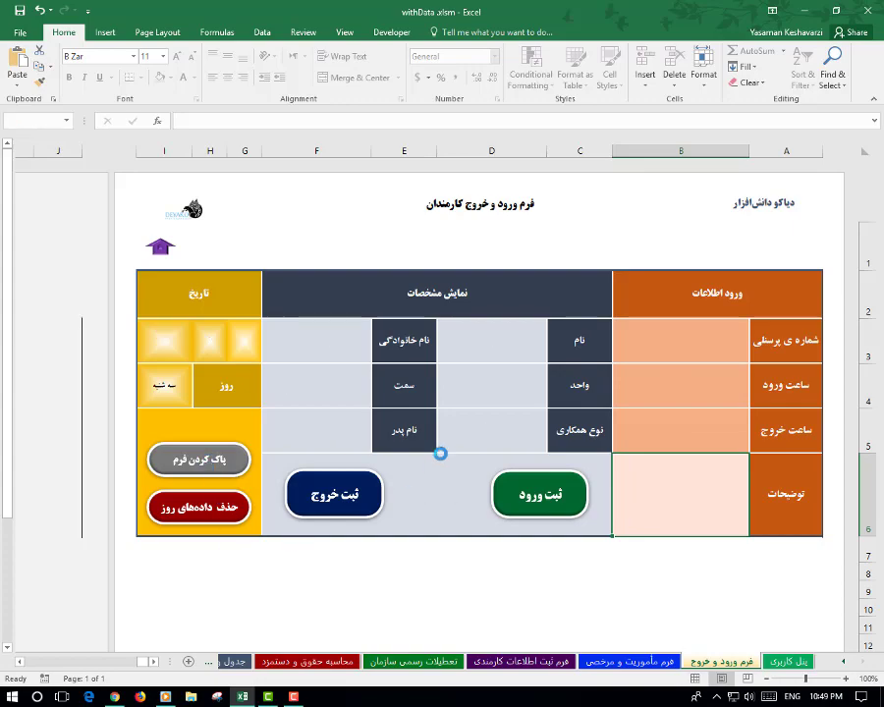
{"action": "left_click", "coordinate": [161, 250]}
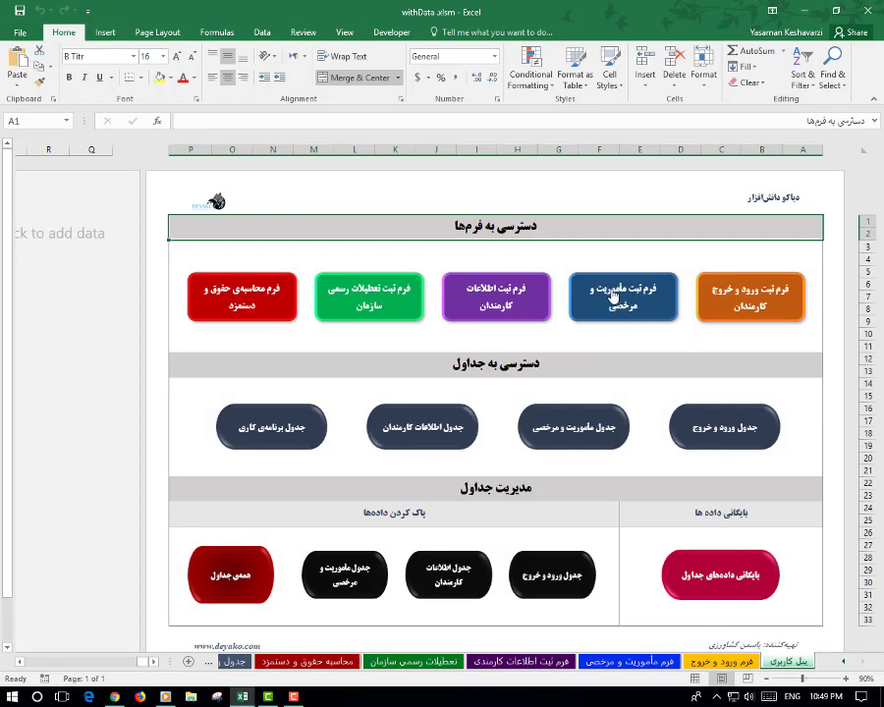
{"action": "left_click", "coordinate": [630, 315]}
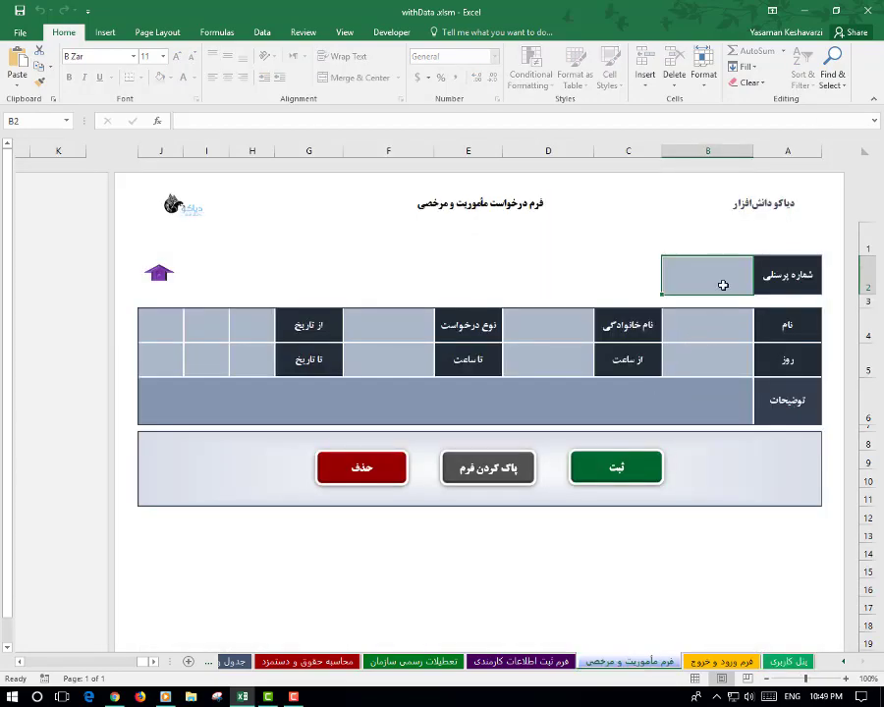
{"action": "type", "text": "1"}
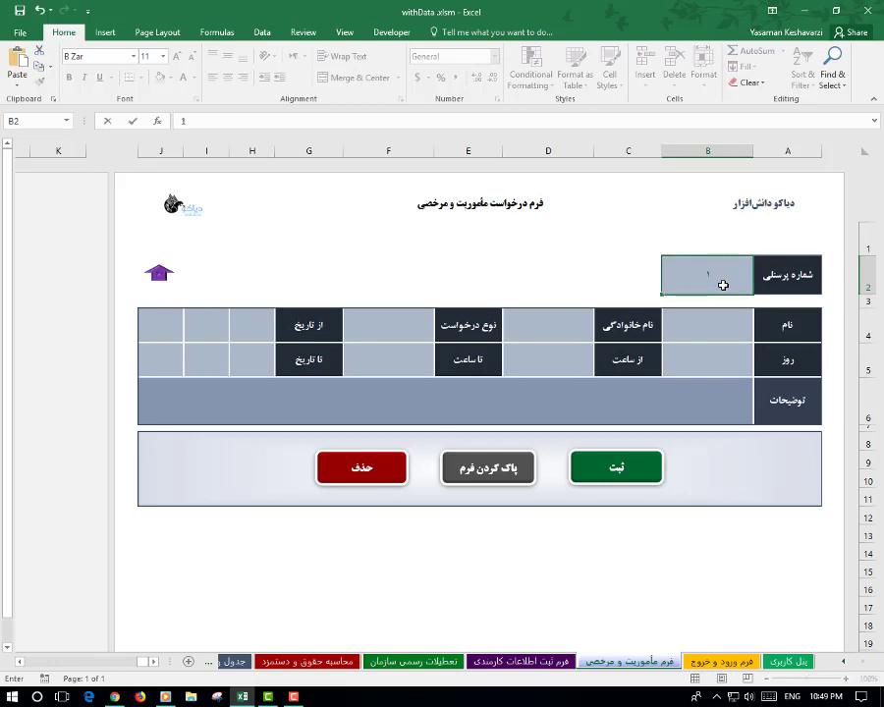
{"action": "key", "text": "Return"}
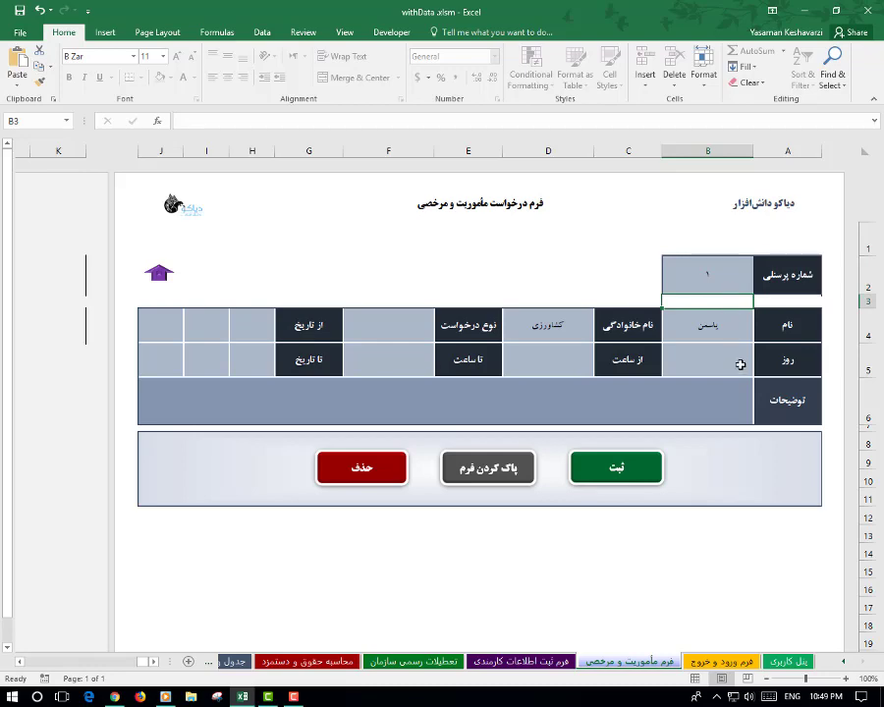
{"action": "left_click", "coordinate": [709, 271]}
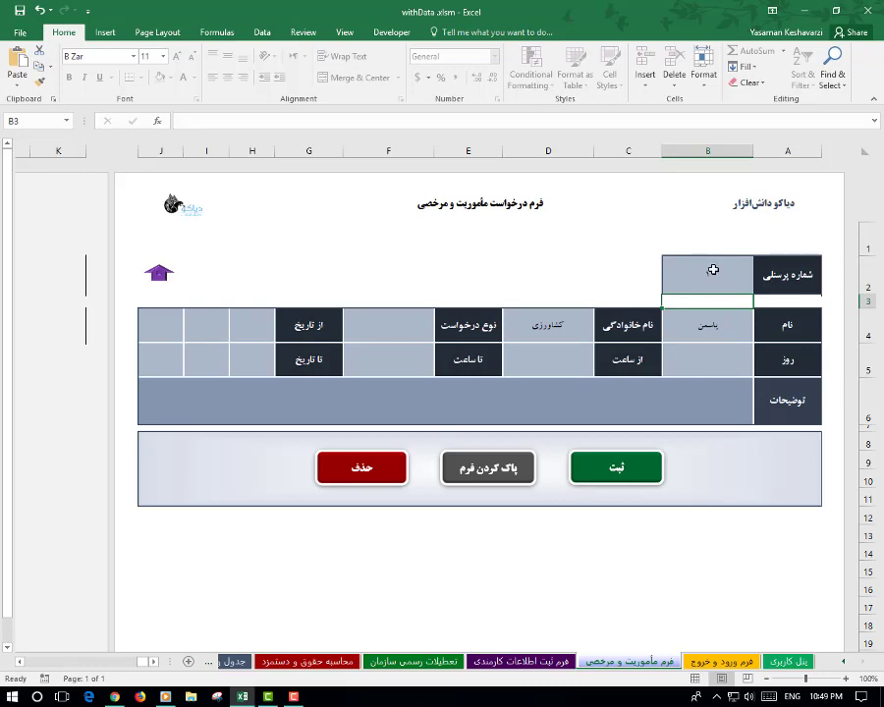
{"action": "left_click", "coordinate": [717, 331]}
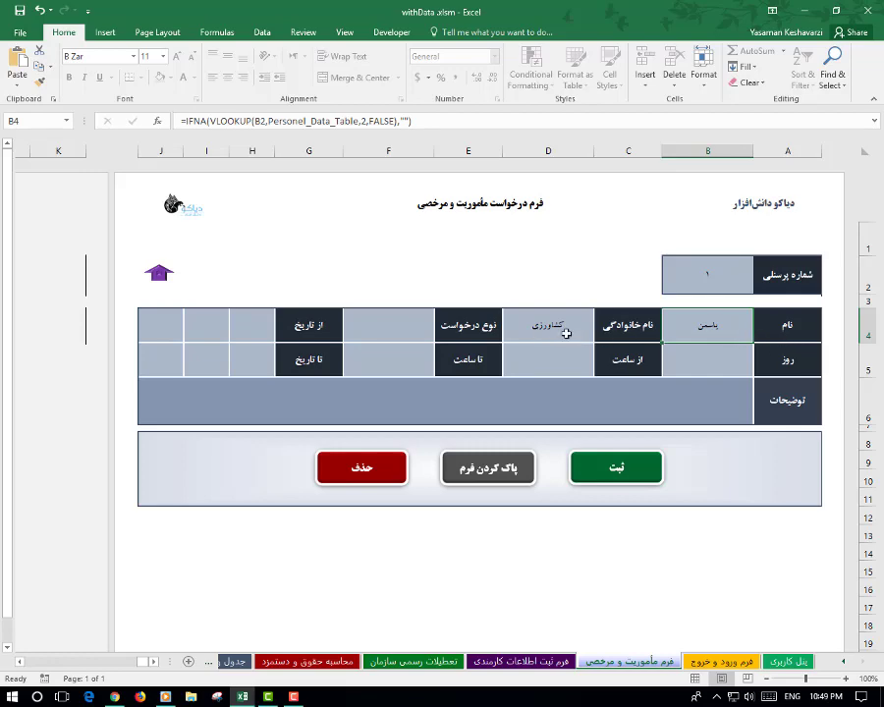
{"action": "left_click", "coordinate": [580, 335]}
{"action": "left_click", "coordinate": [695, 330]}
{"action": "double_click", "coordinate": [695, 330]}
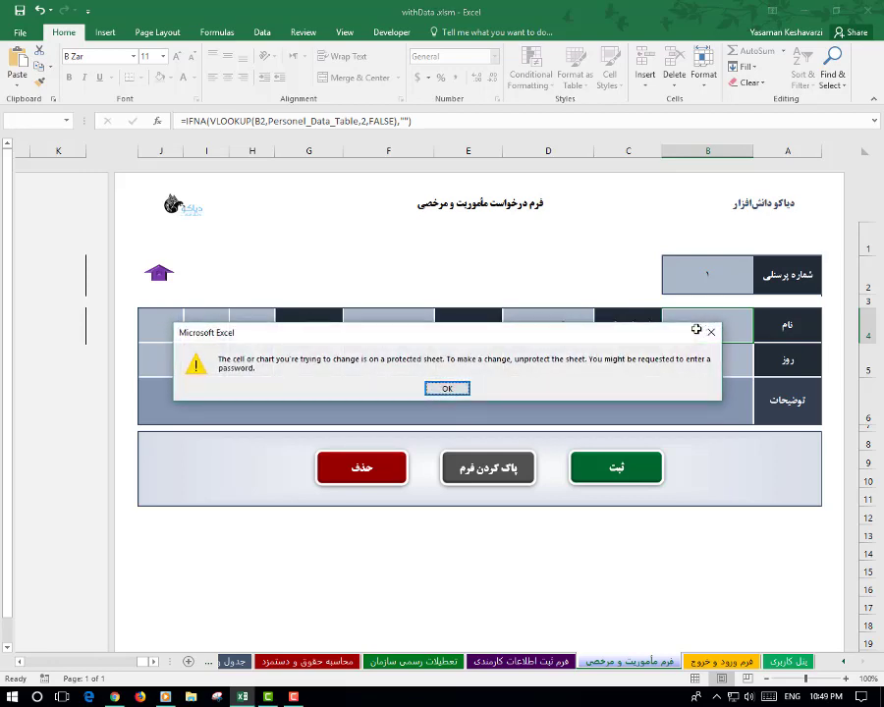
{"action": "left_click", "coordinate": [445, 389]}
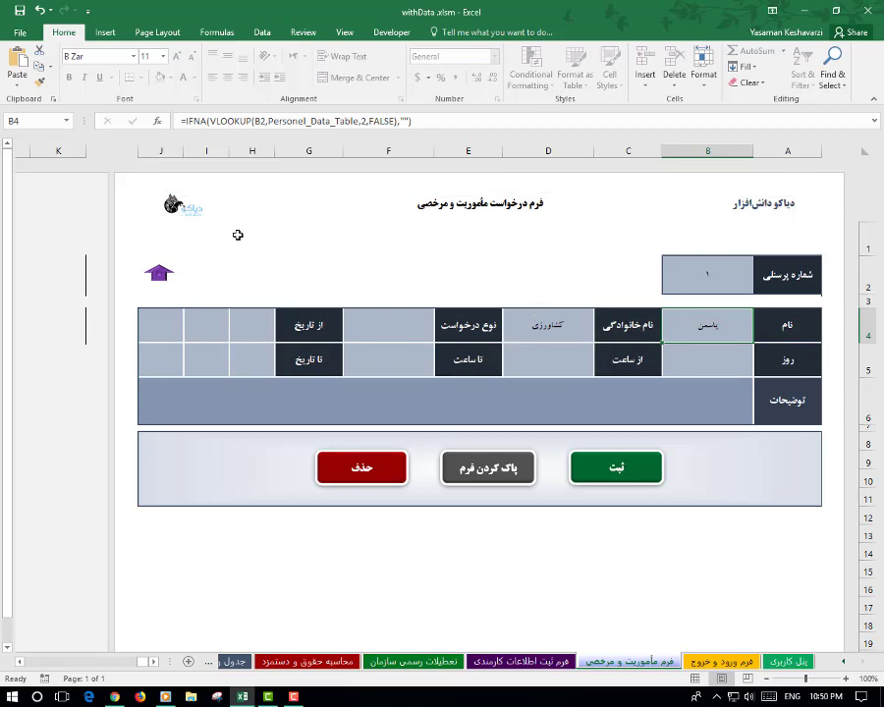
{"action": "left_click", "coordinate": [570, 331]}
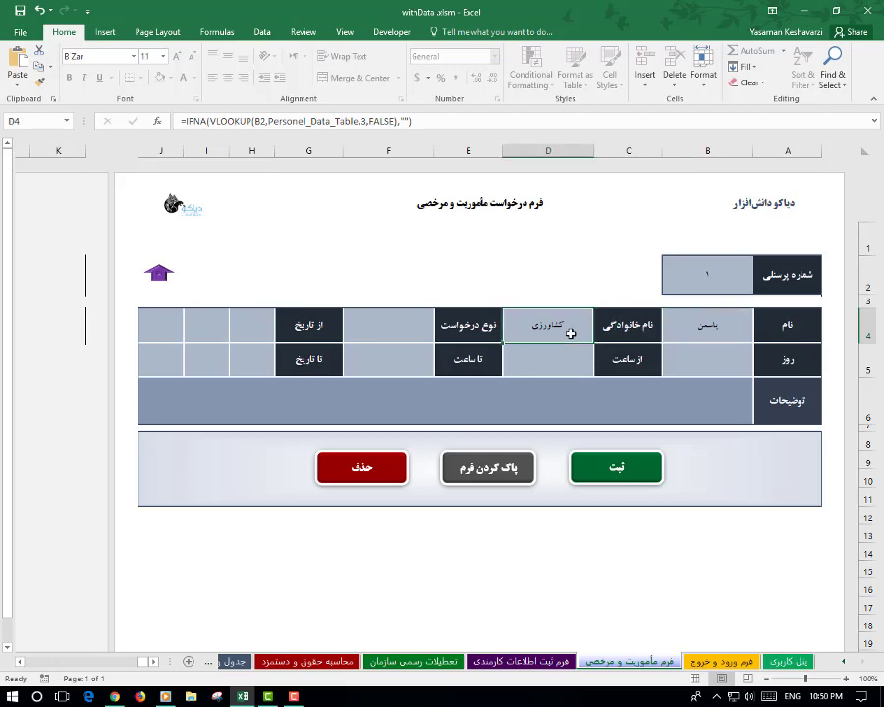
{"action": "left_click", "coordinate": [703, 325]}
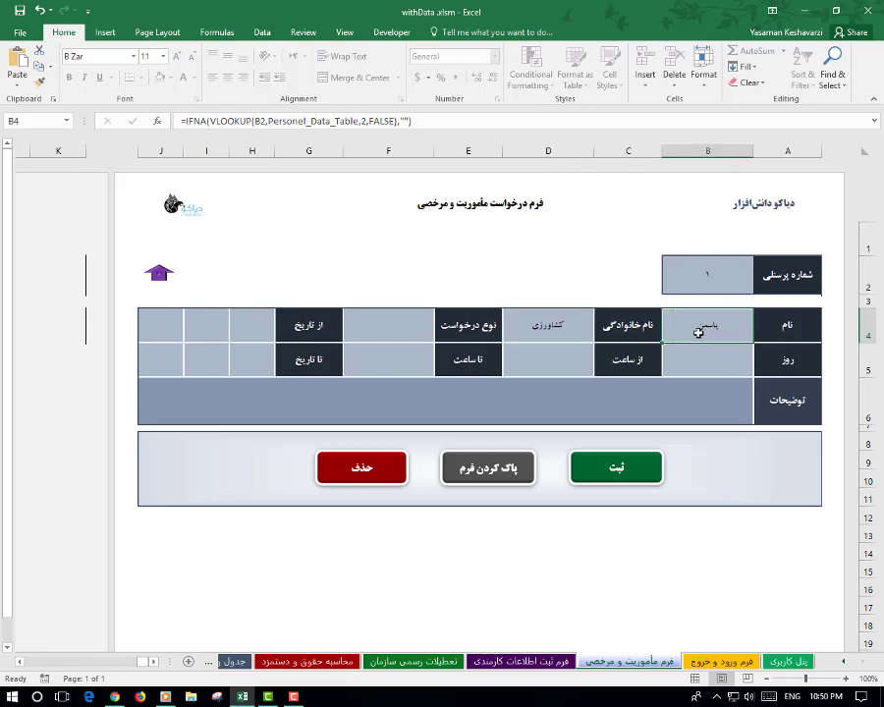
{"action": "left_click", "coordinate": [548, 330]}
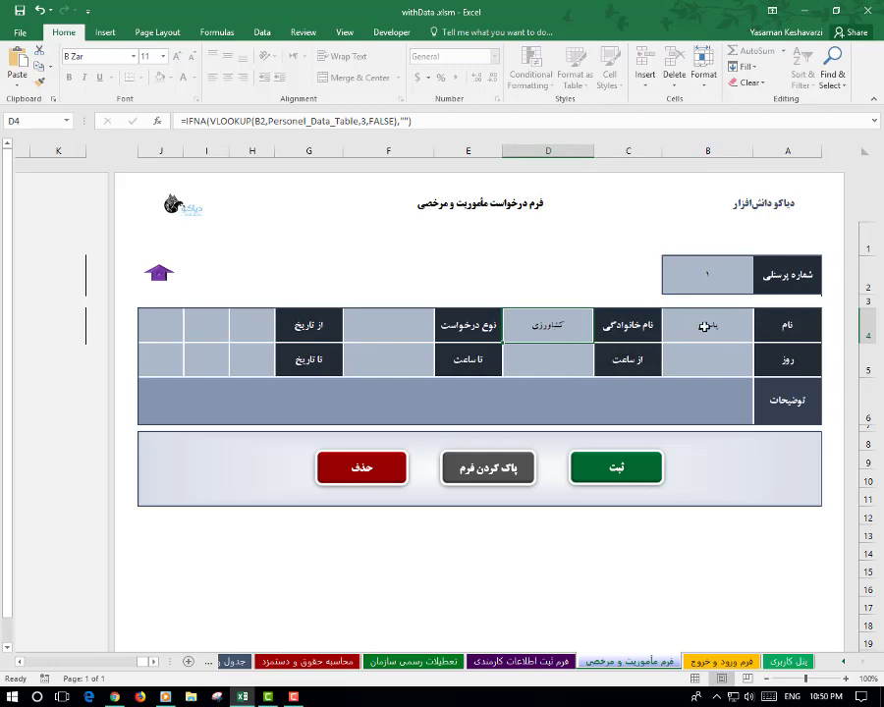
{"action": "double_click", "coordinate": [524, 336]}
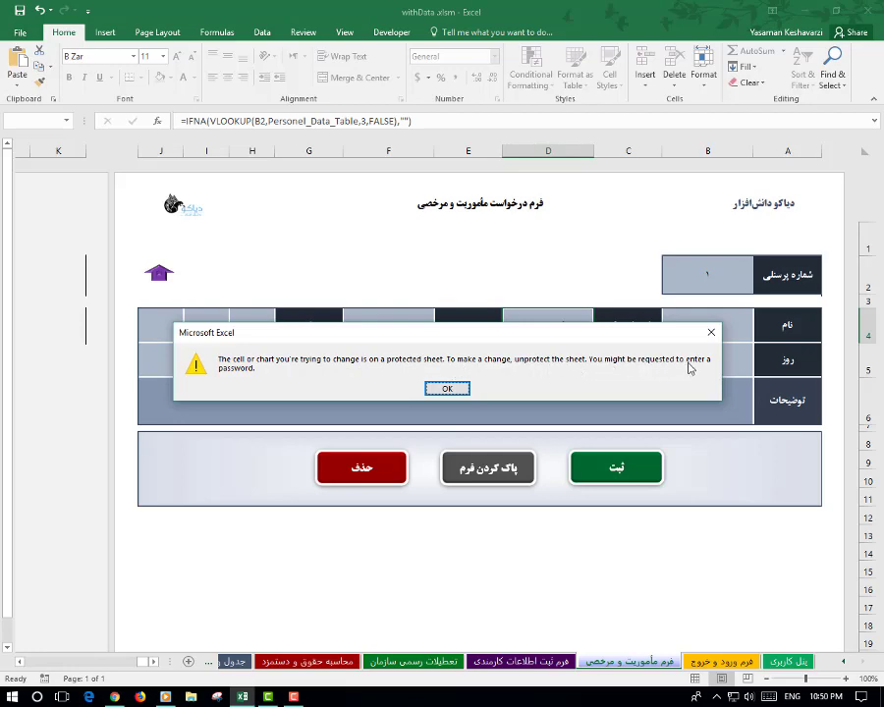
{"action": "left_click", "coordinate": [453, 388]}
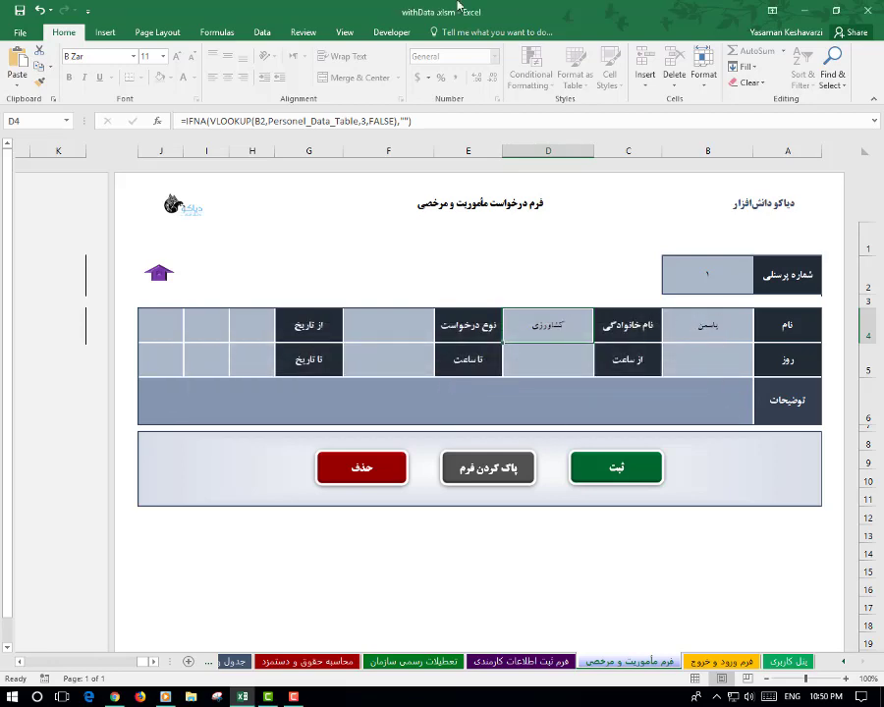
{"action": "left_click", "coordinate": [690, 332]}
Step: Check the name lookup formulas and set the request type to مأموریت ساعتی
{"action": "left_click", "coordinate": [553, 329]}
{"action": "left_click", "coordinate": [723, 326]}
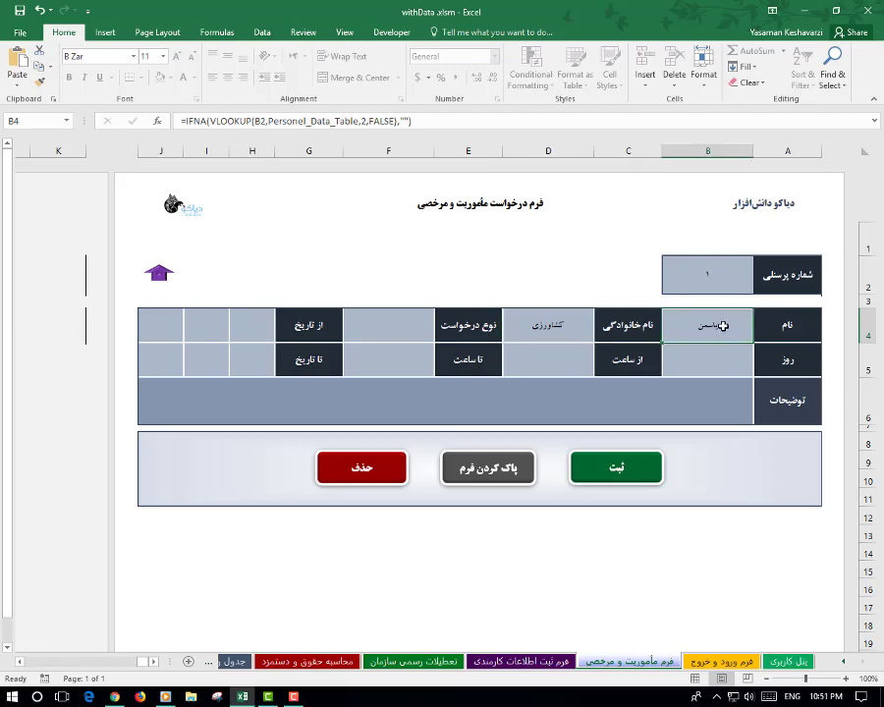
{"action": "left_click", "coordinate": [534, 328]}
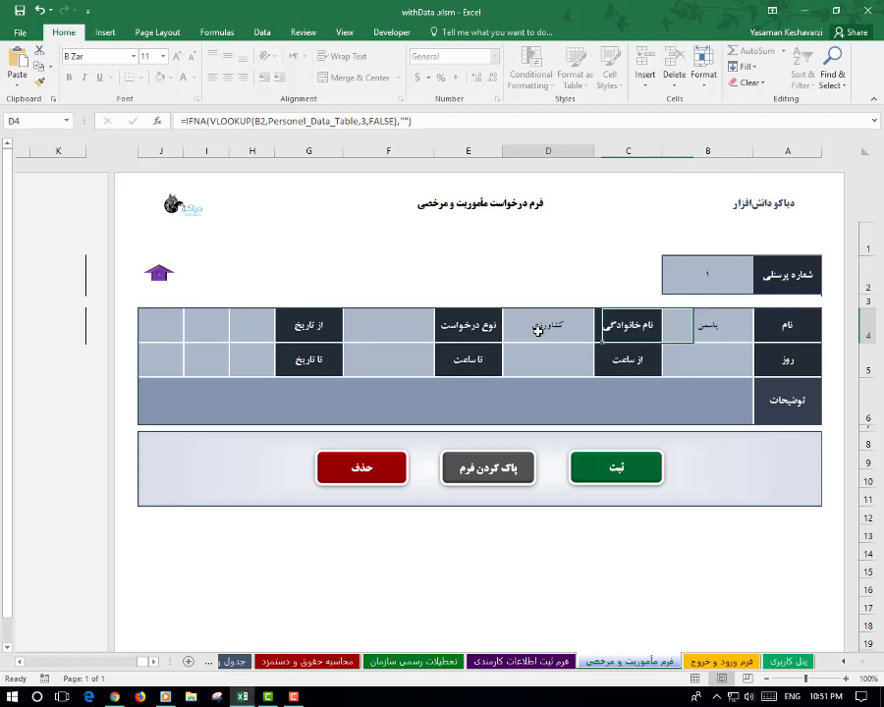
{"action": "left_click", "coordinate": [714, 328]}
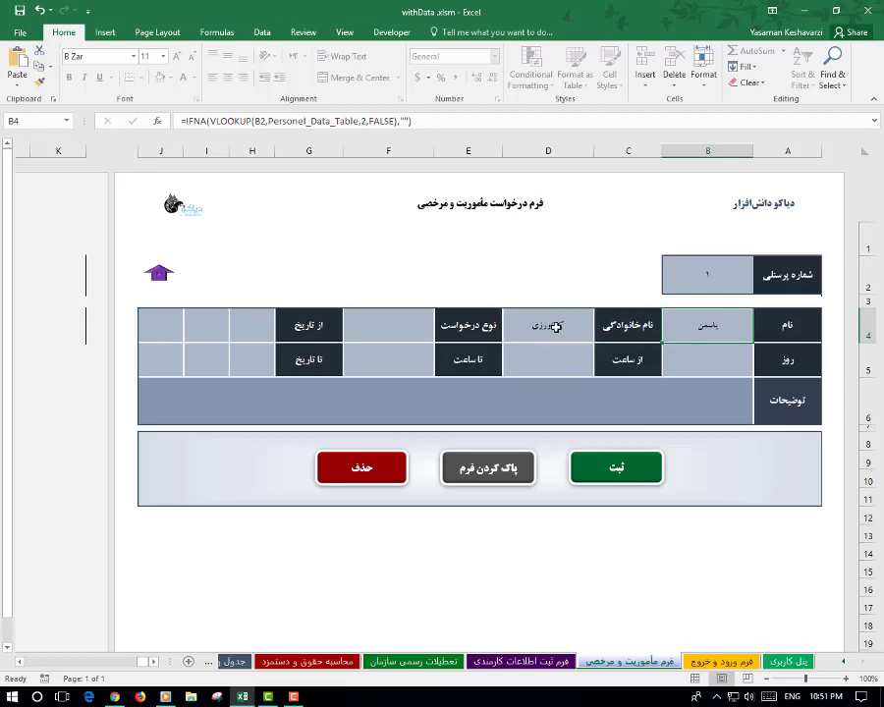
{"action": "left_click", "coordinate": [395, 326]}
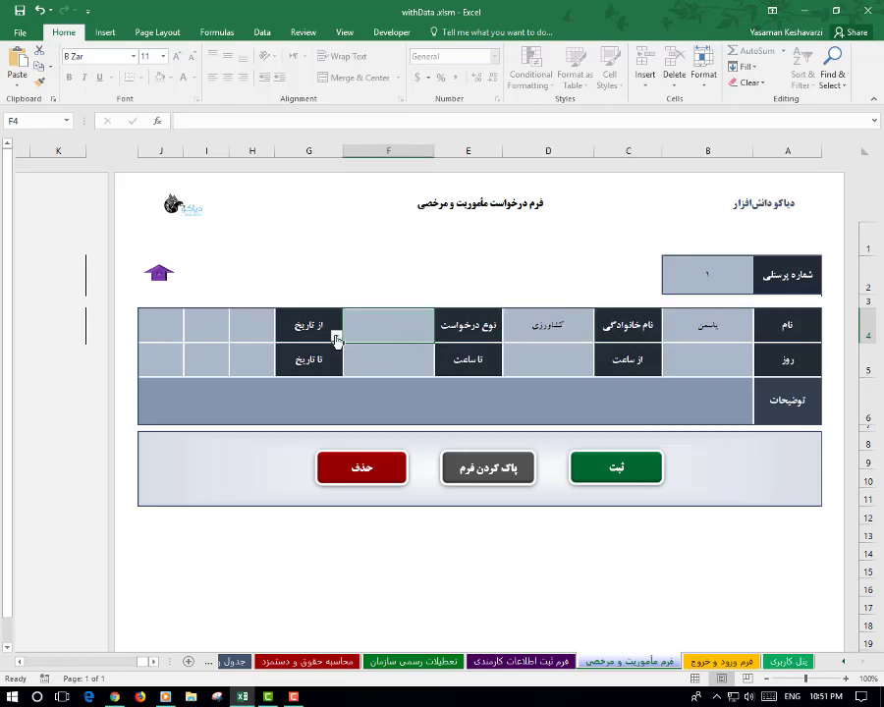
{"action": "left_click", "coordinate": [336, 341]}
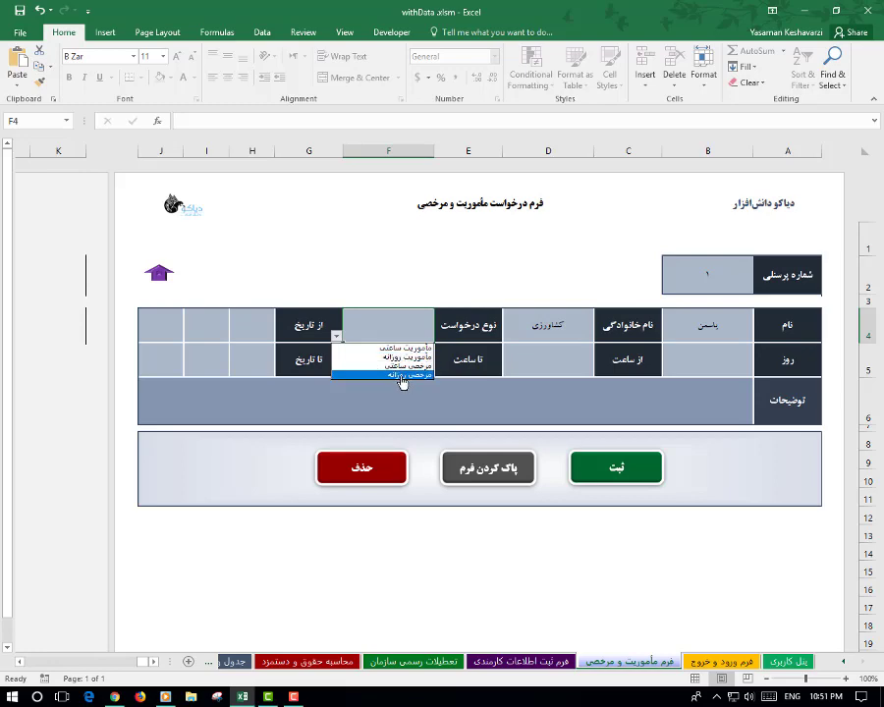
{"action": "left_click", "coordinate": [403, 347]}
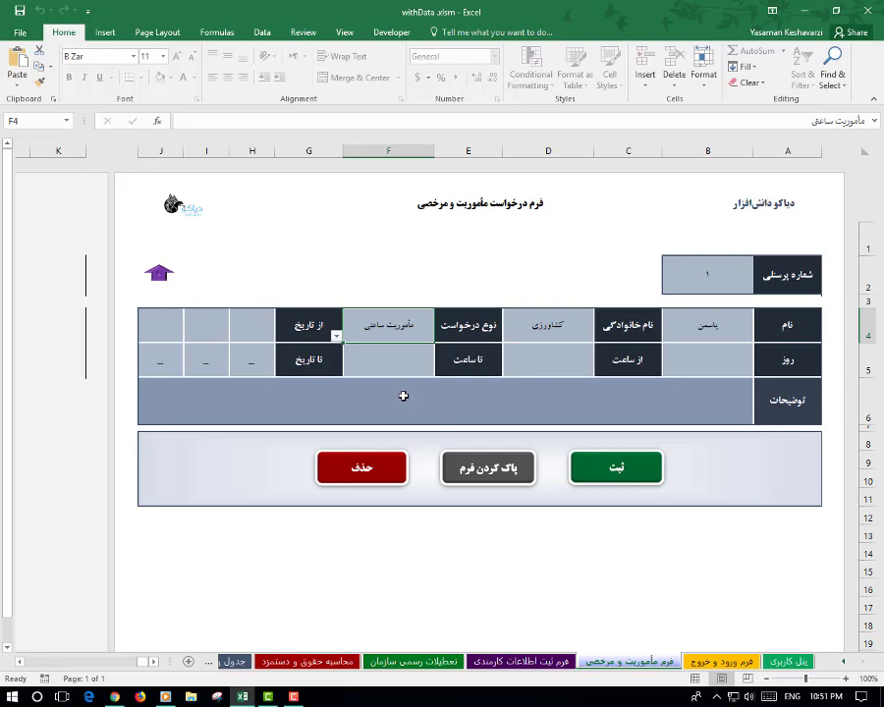
Step: Set the from-date to day 7, month 3, year 1401
{"action": "left_click", "coordinate": [254, 327]}
{"action": "left_click", "coordinate": [210, 327]}
{"action": "left_click", "coordinate": [167, 330]}
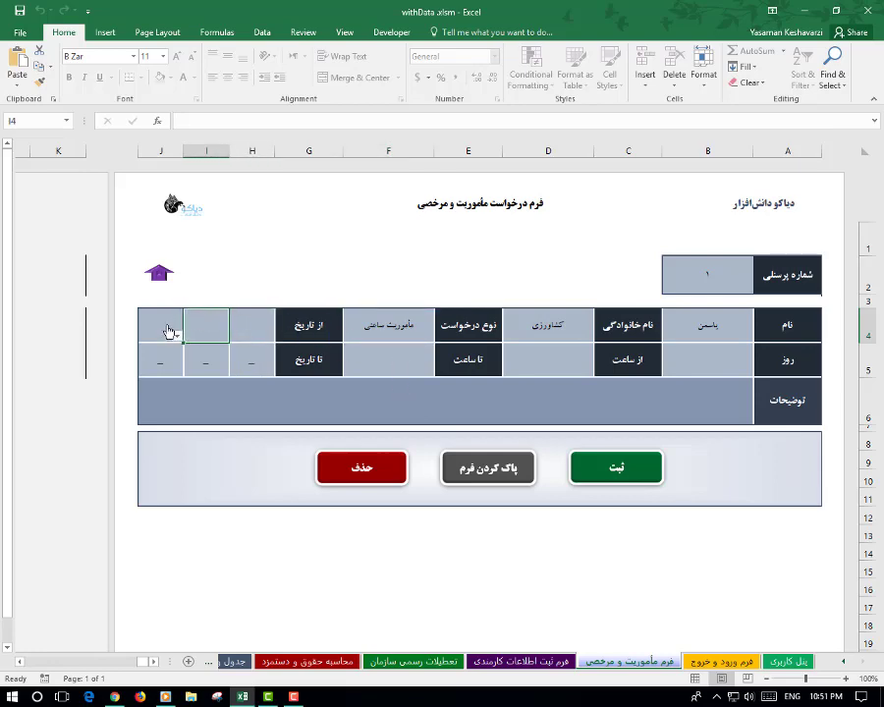
{"action": "left_click", "coordinate": [260, 325]}
{"action": "left_click", "coordinate": [222, 336]}
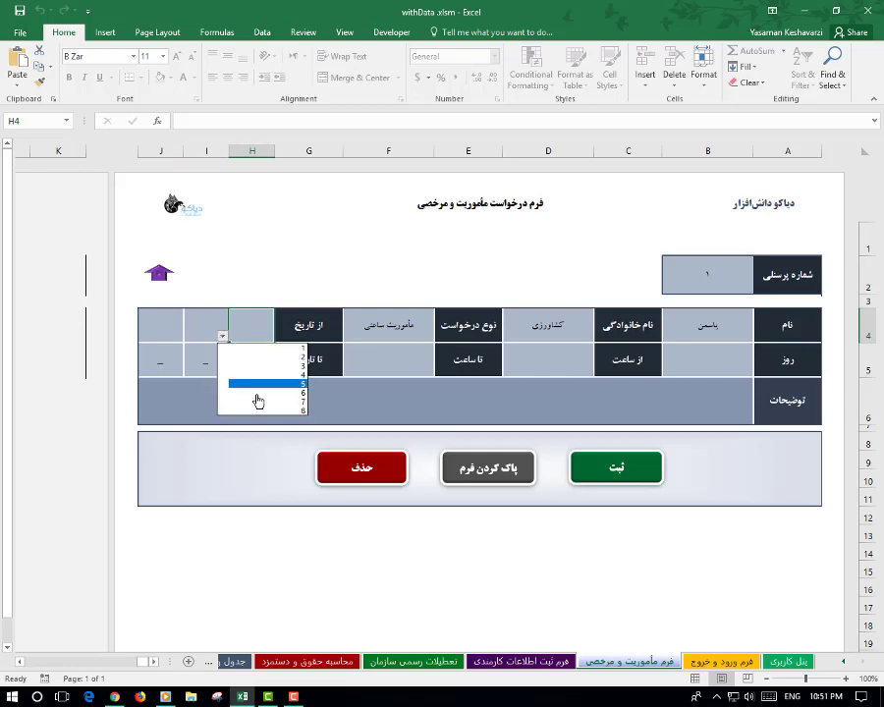
{"action": "left_click", "coordinate": [254, 385]}
{"action": "left_click", "coordinate": [196, 328]}
{"action": "left_click", "coordinate": [178, 337]}
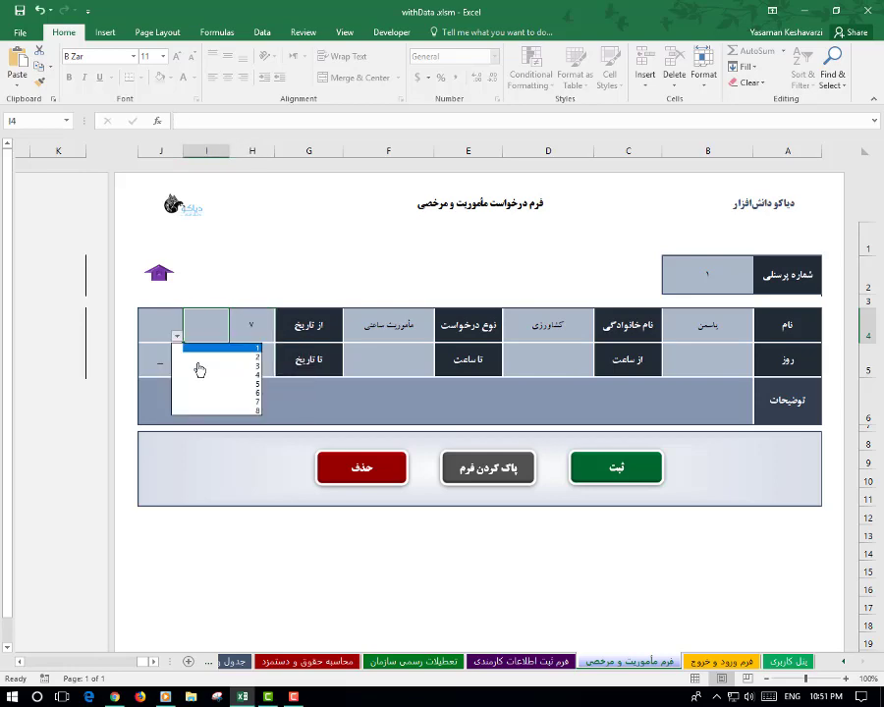
{"action": "left_click", "coordinate": [198, 366]}
{"action": "left_click", "coordinate": [152, 333]}
{"action": "left_click", "coordinate": [142, 336]}
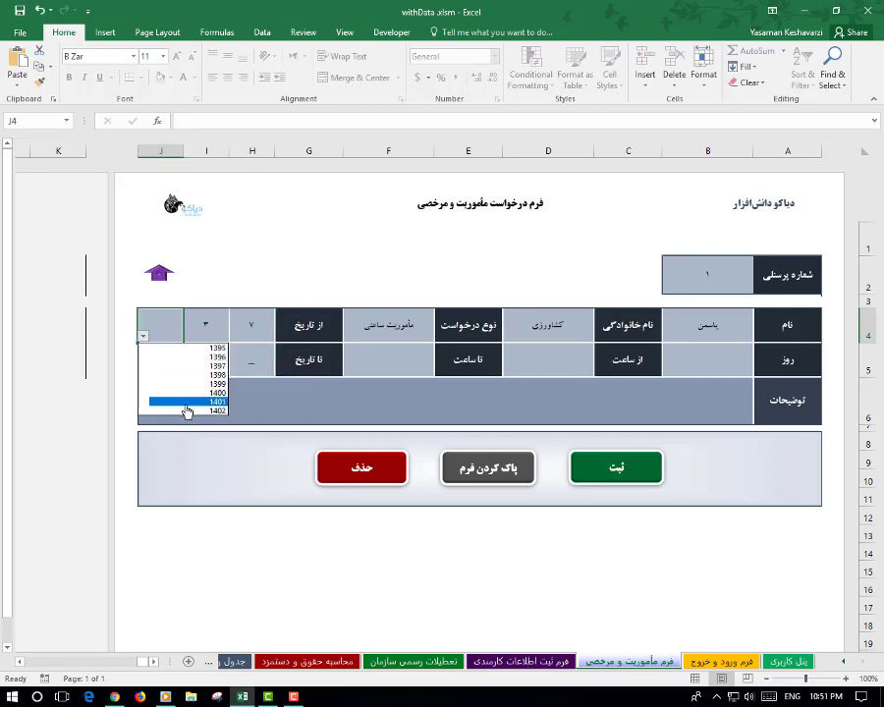
{"action": "left_click", "coordinate": [184, 405]}
Step: Choose سه شنبه as the weekday and set the hours from 12:00 to 17:00
{"action": "left_click", "coordinate": [712, 360]}
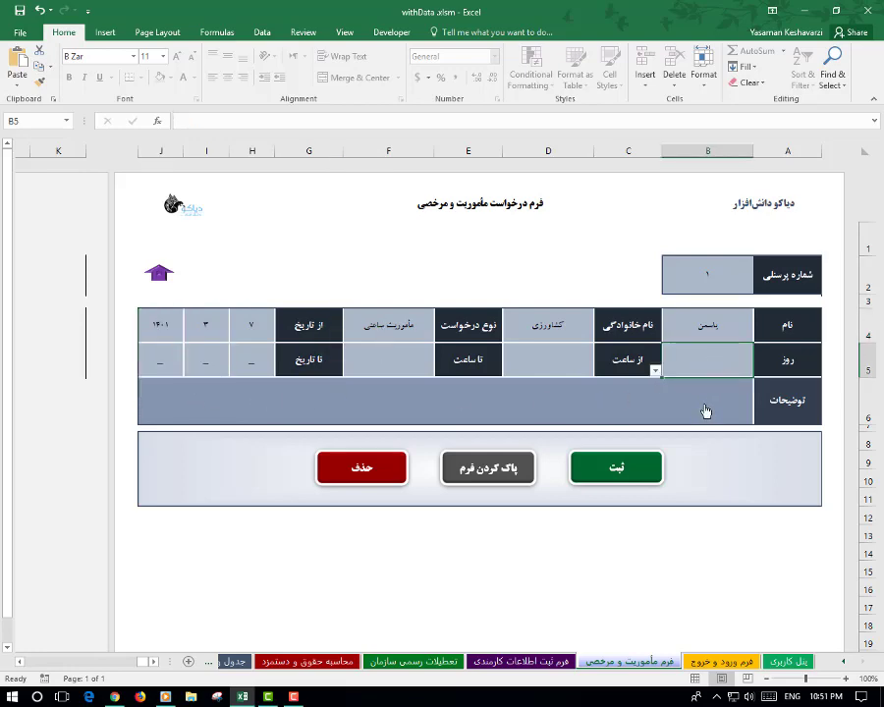
{"action": "left_click", "coordinate": [654, 372]}
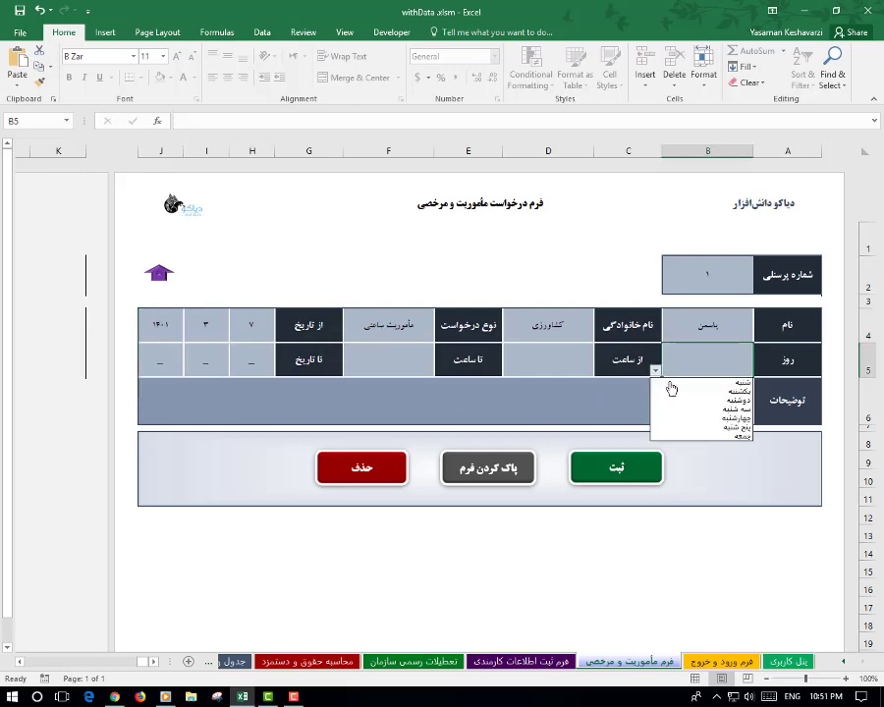
{"action": "left_click", "coordinate": [736, 411]}
{"action": "left_click", "coordinate": [575, 369]}
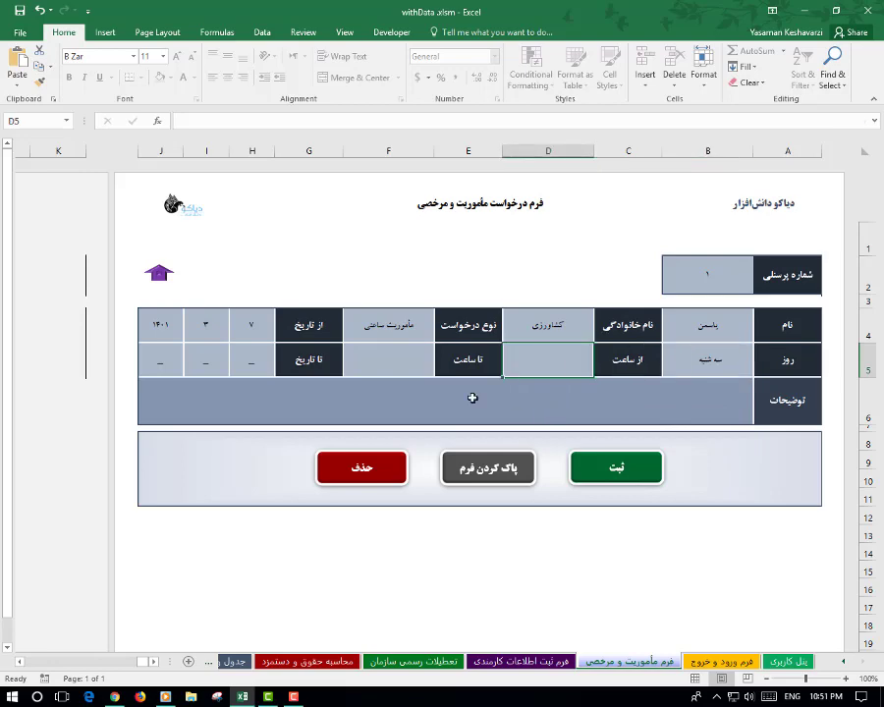
{"action": "left_click", "coordinate": [505, 361]}
{"action": "type", "text": "12"}
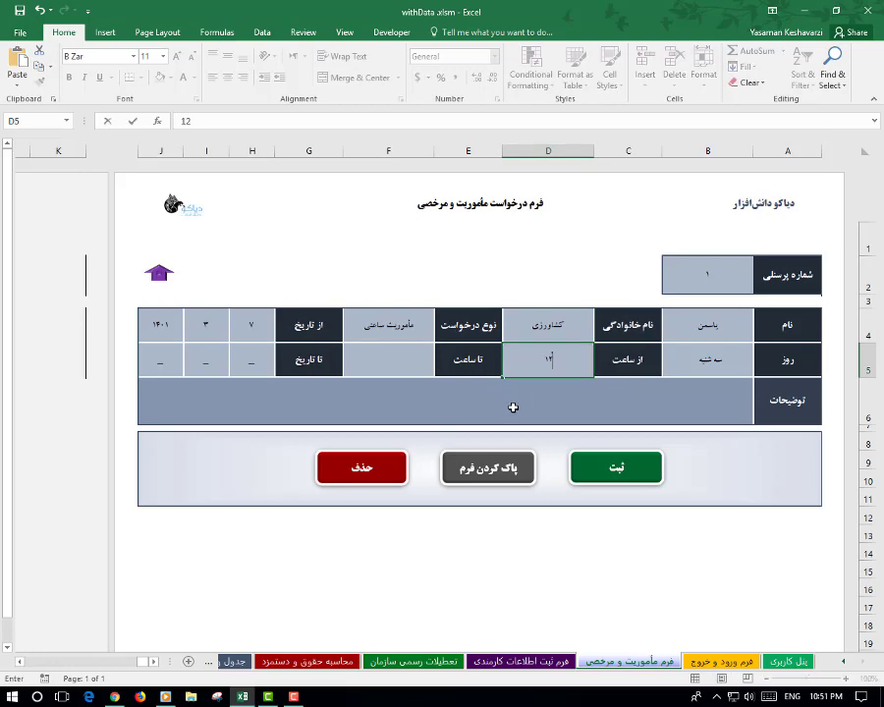
{"action": "type", "text": "00"}
{"action": "left_click", "coordinate": [421, 360]}
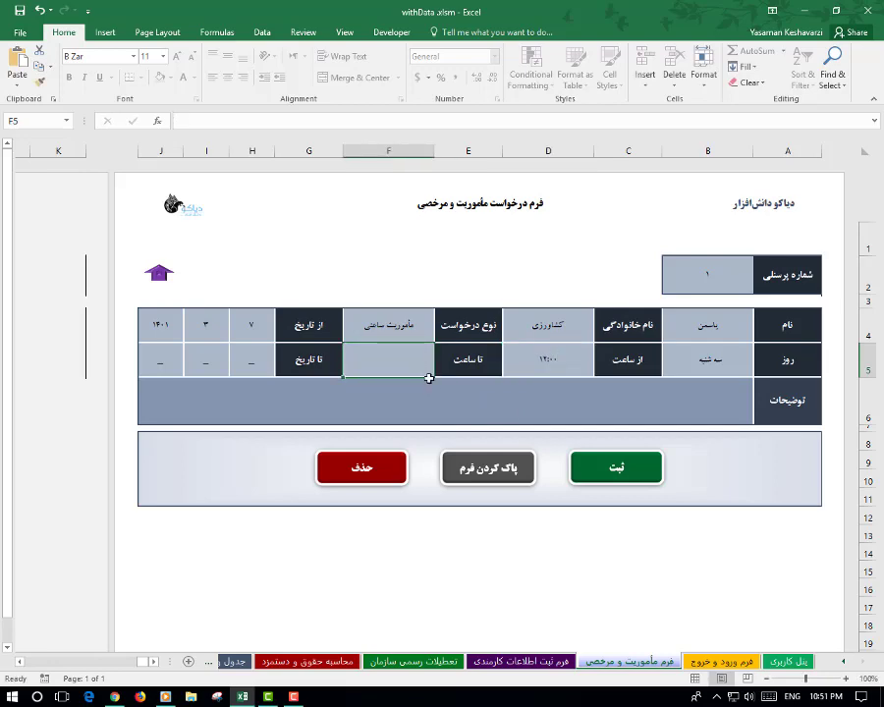
{"action": "type", "text": "17:"}
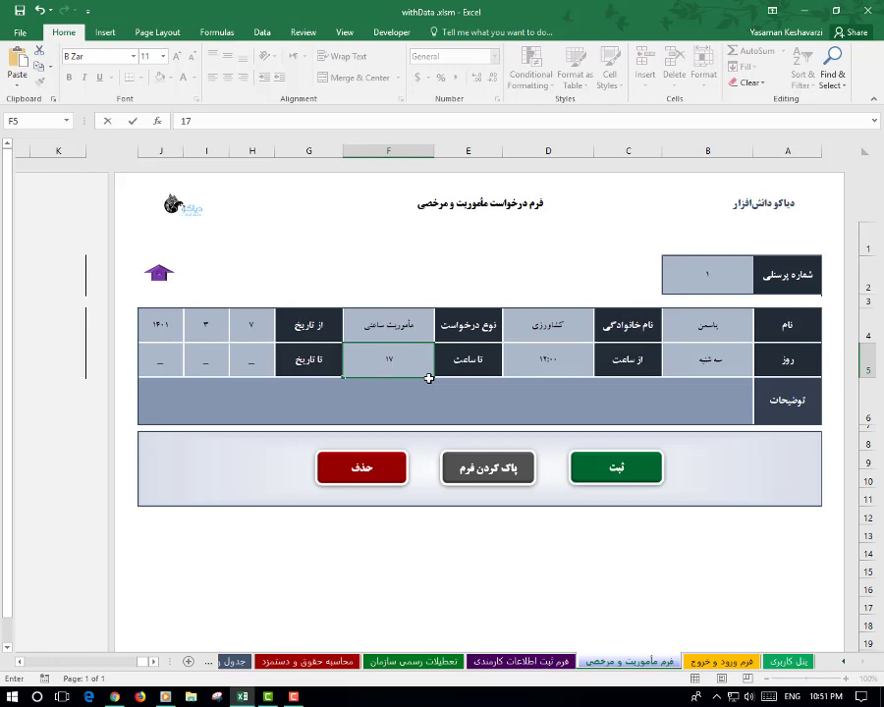
{"action": "type", "text": "00"}
{"action": "left_click", "coordinate": [254, 324]}
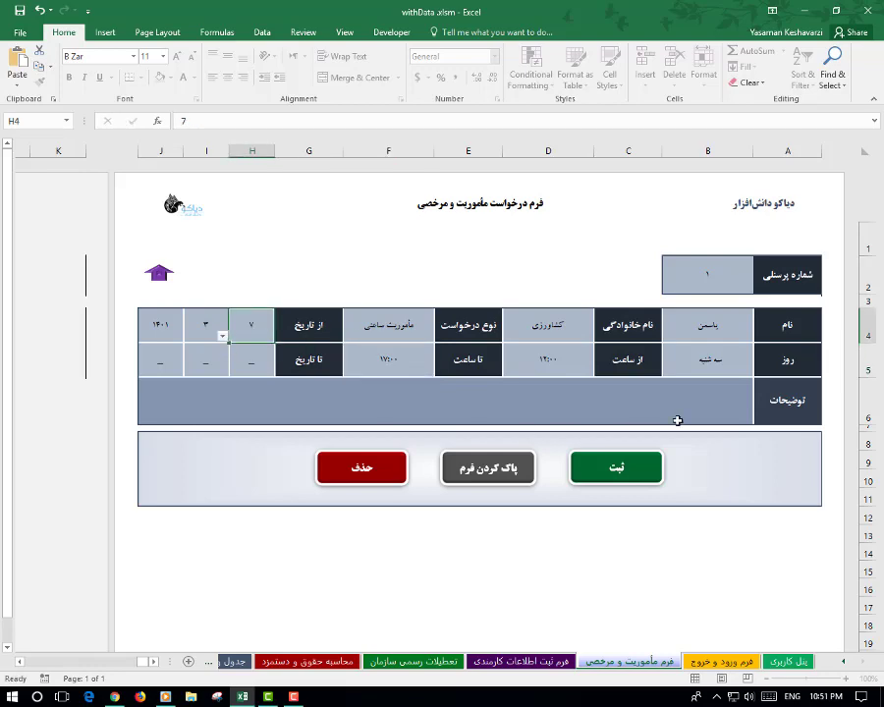
{"action": "left_click", "coordinate": [747, 402]}
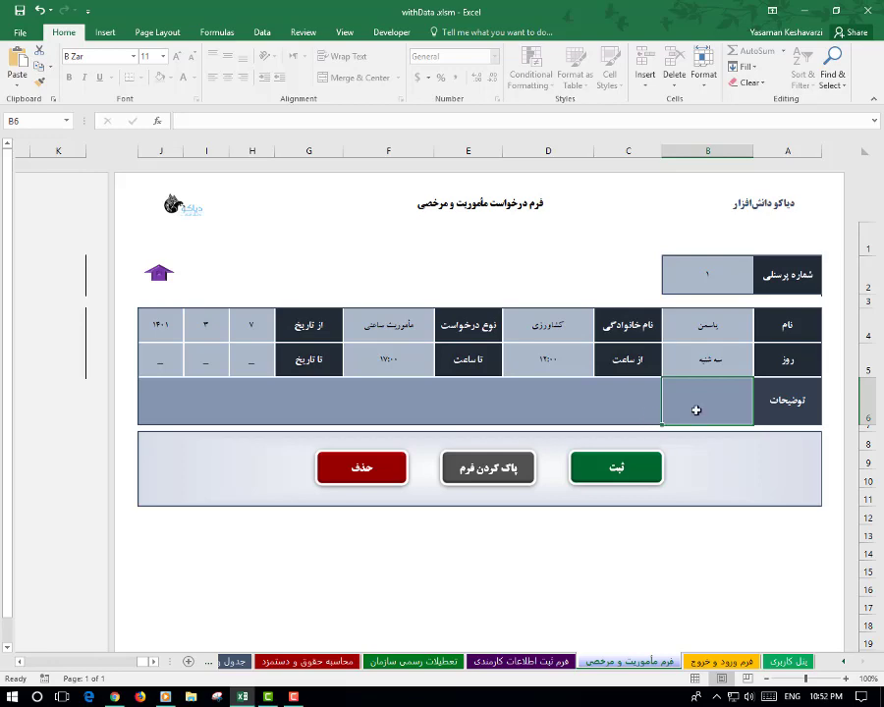
Step: Submit the hourly mission request and dismiss the Done! confirmation
{"action": "left_click", "coordinate": [602, 476]}
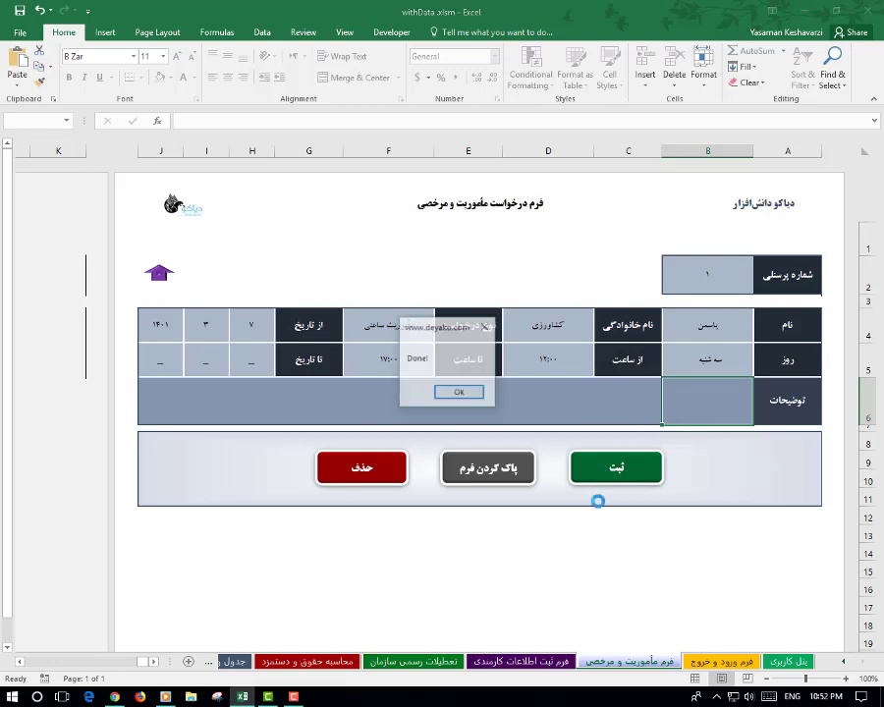
{"action": "left_click", "coordinate": [462, 392]}
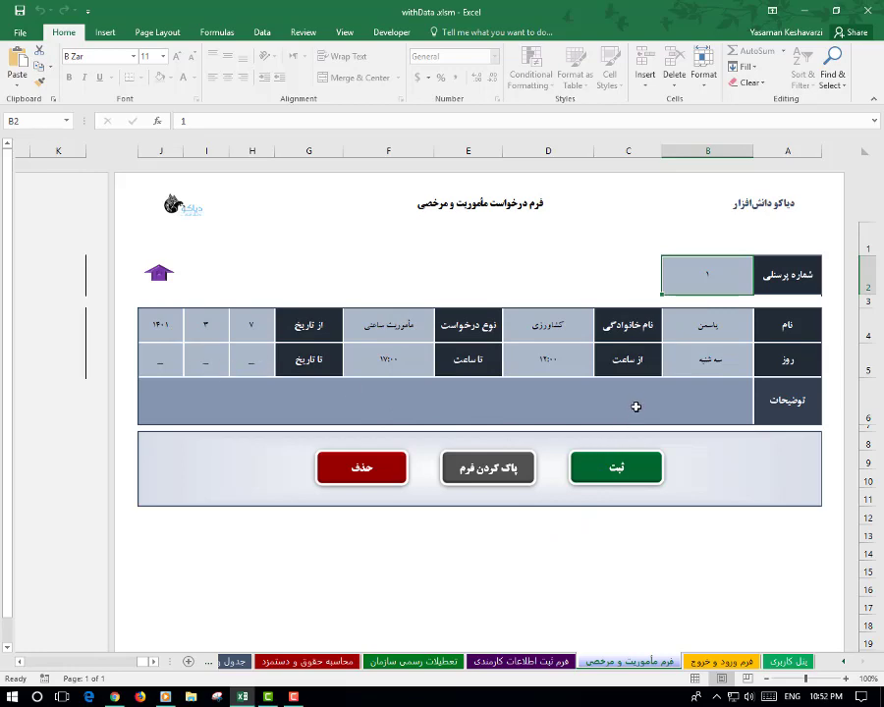
Step: Clear the form, enter personnel number 2, and choose مرخصی روزانه as the request type
{"action": "left_click", "coordinate": [490, 476]}
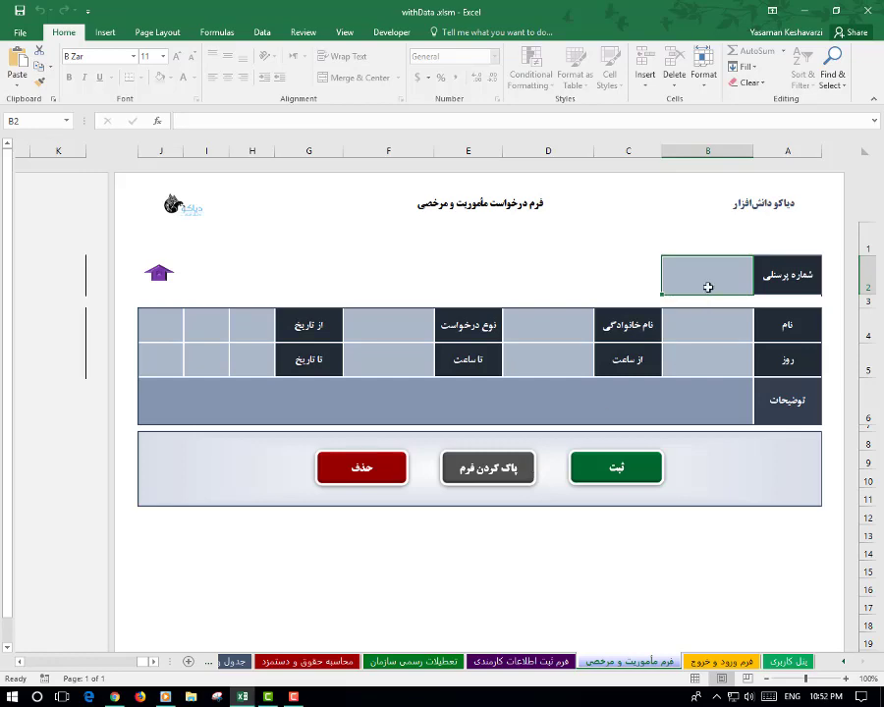
{"action": "type", "text": "2"}
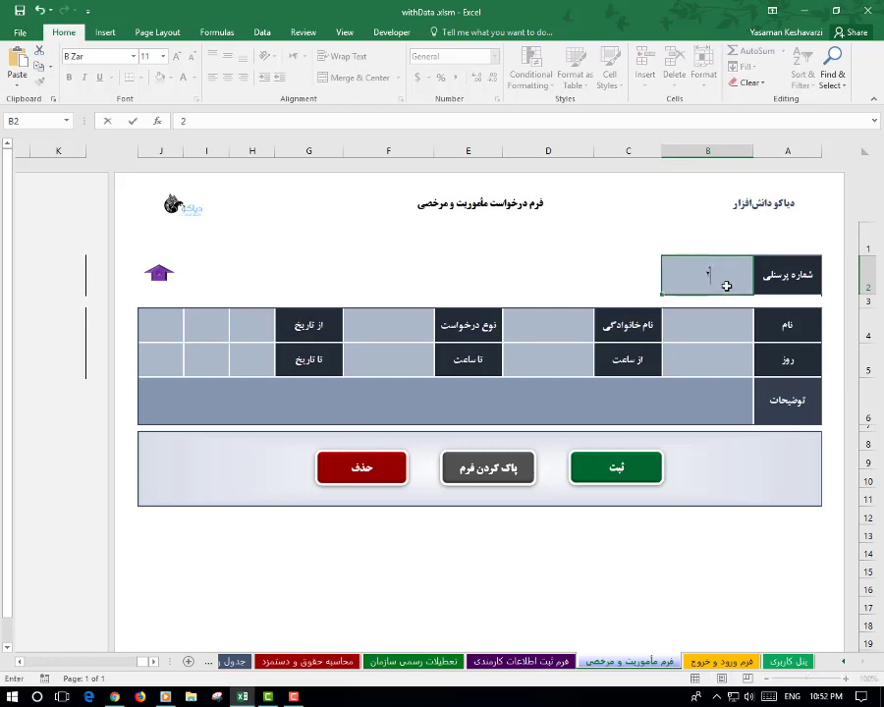
{"action": "left_click", "coordinate": [715, 352]}
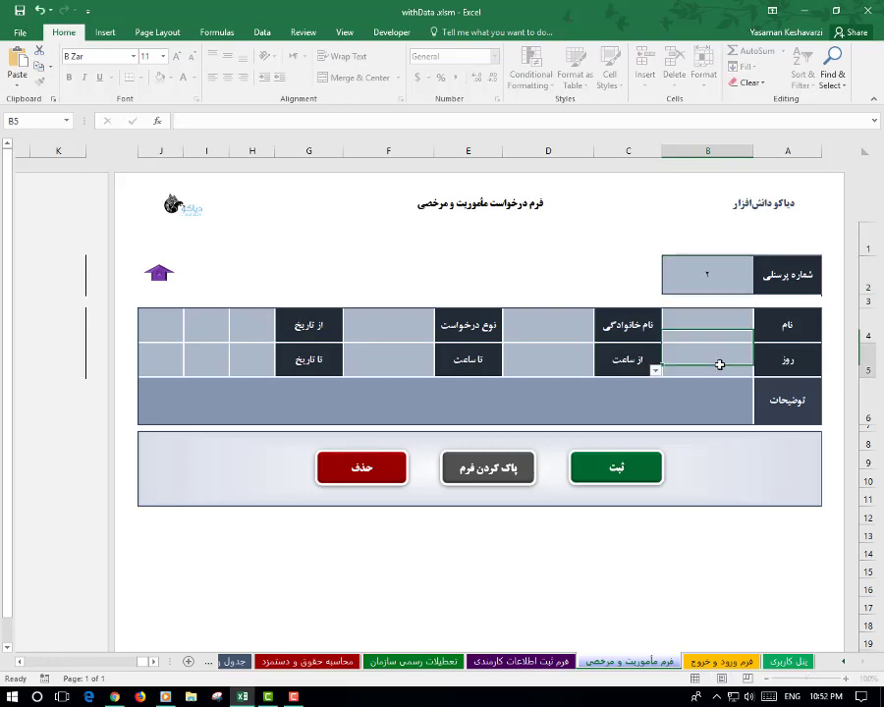
{"action": "left_click", "coordinate": [512, 332]}
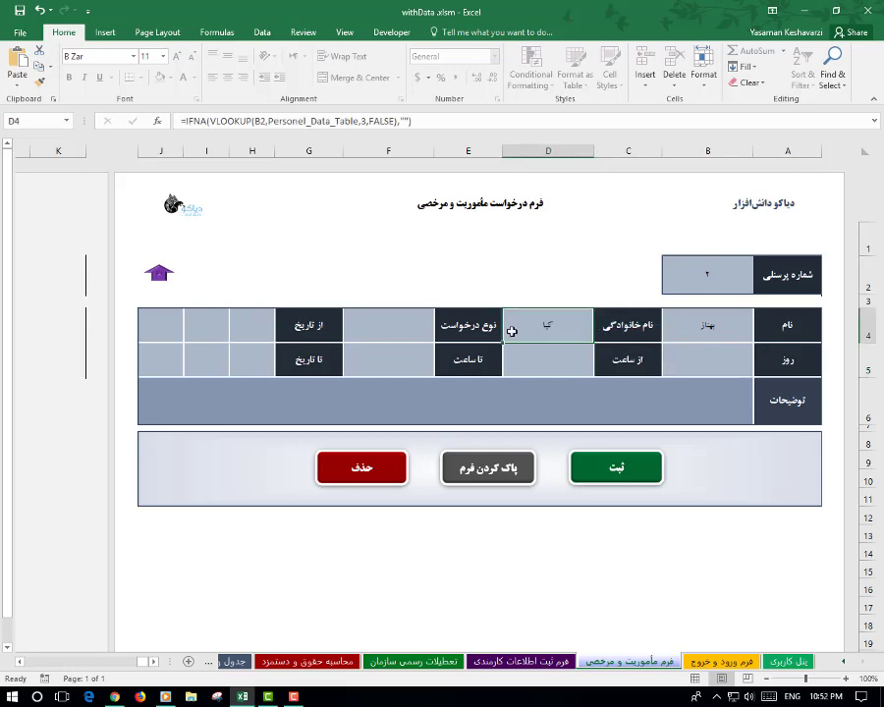
{"action": "left_click", "coordinate": [405, 331]}
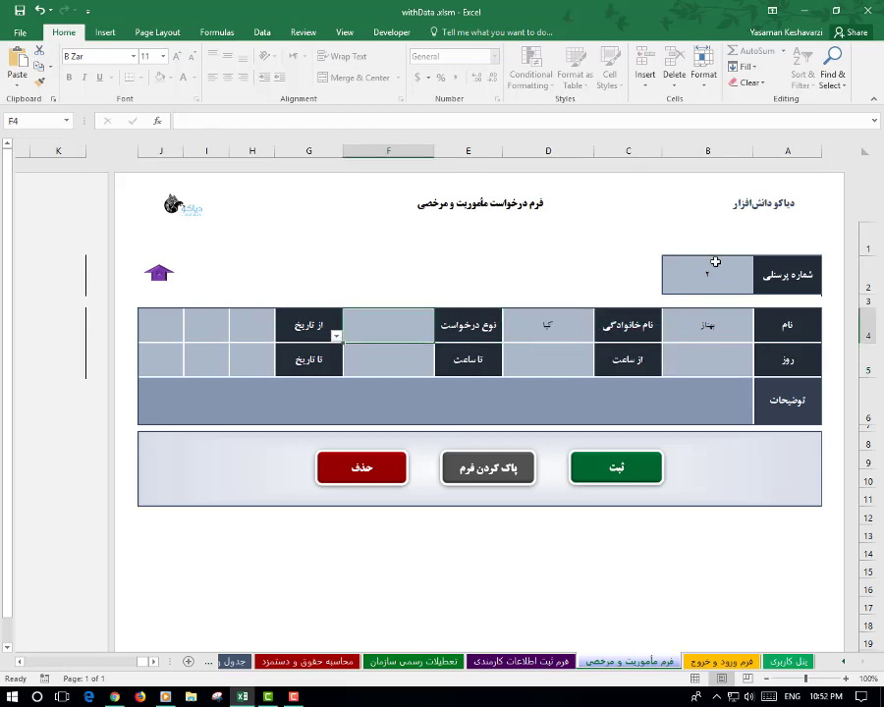
{"action": "left_click", "coordinate": [336, 336]}
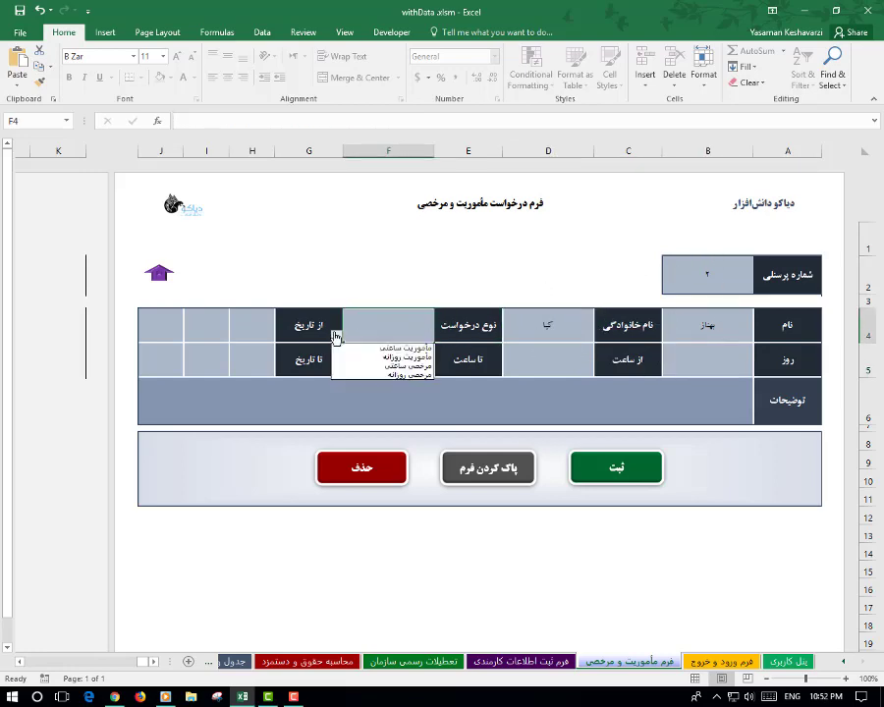
{"action": "left_click", "coordinate": [404, 375]}
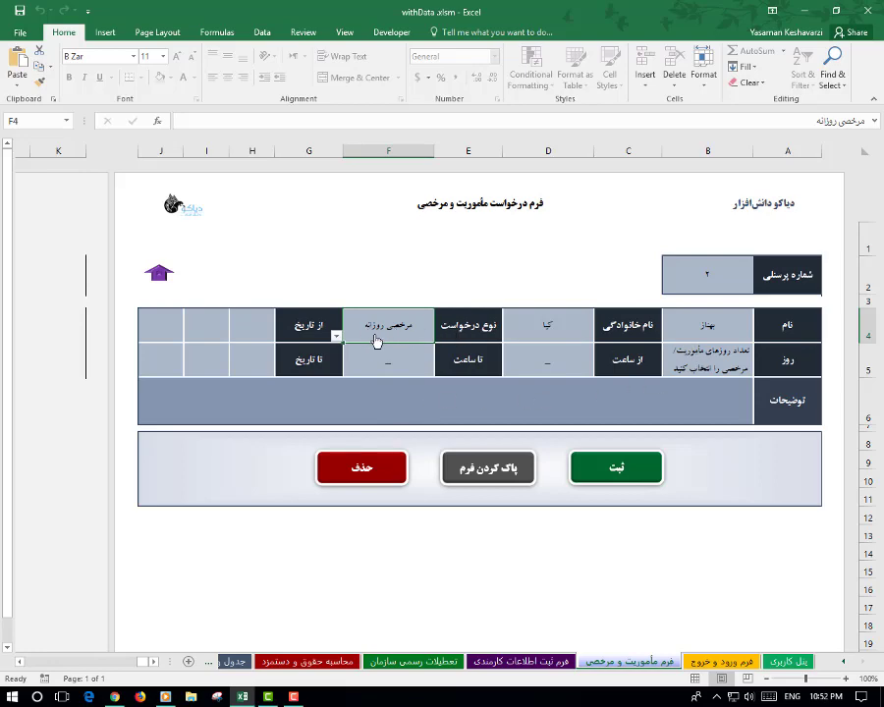
Step: Set the leave start date to day 7, month 3, year 1399 using the dropdowns
{"action": "left_click", "coordinate": [265, 322]}
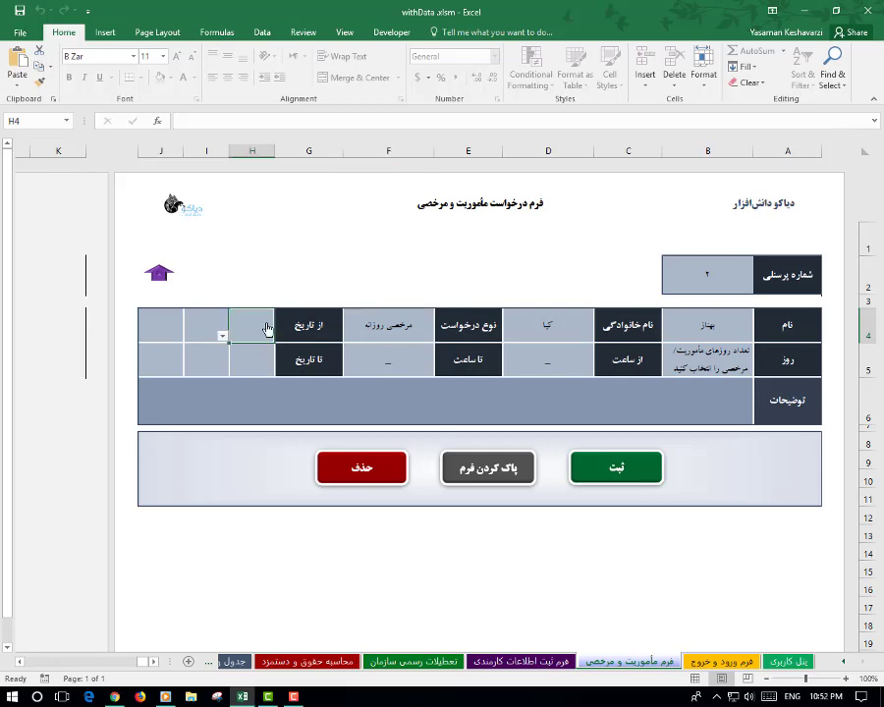
{"action": "left_click", "coordinate": [223, 336]}
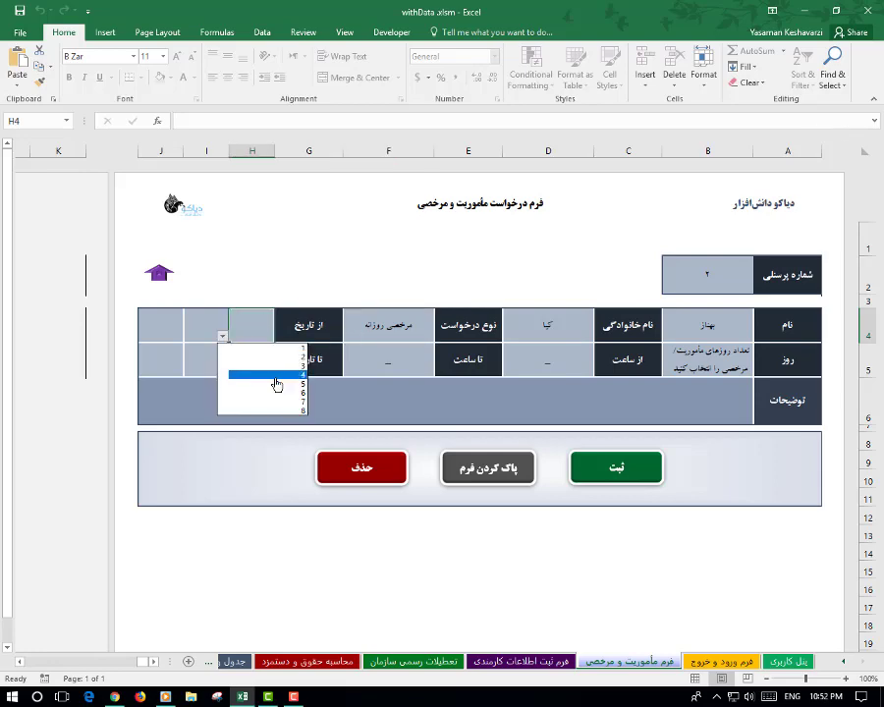
{"action": "left_click", "coordinate": [272, 401]}
{"action": "left_click", "coordinate": [217, 334]}
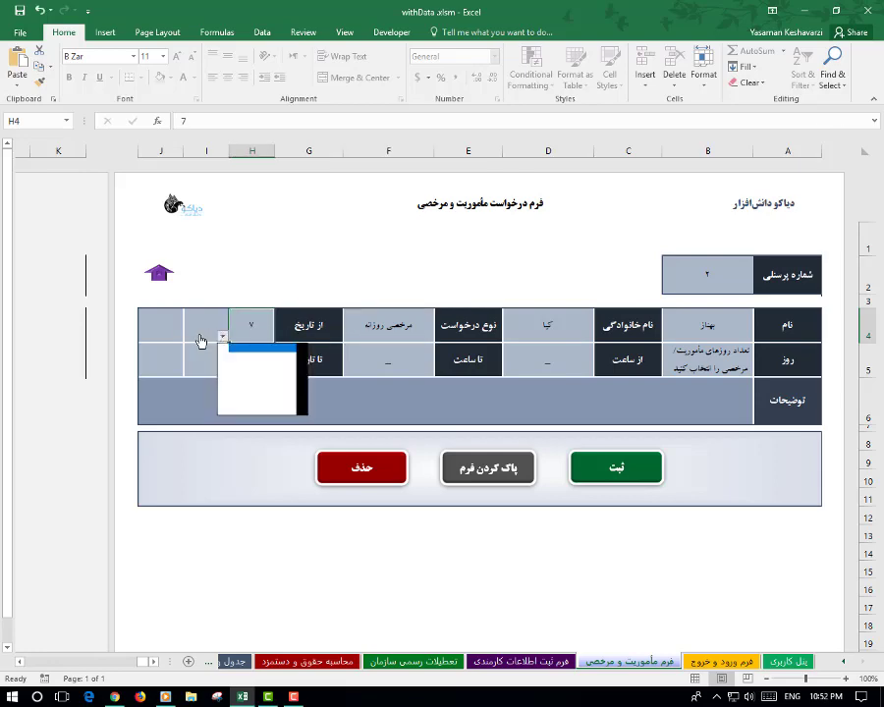
{"action": "left_click", "coordinate": [197, 327]}
{"action": "left_click", "coordinate": [178, 336]}
{"action": "left_click", "coordinate": [194, 355]}
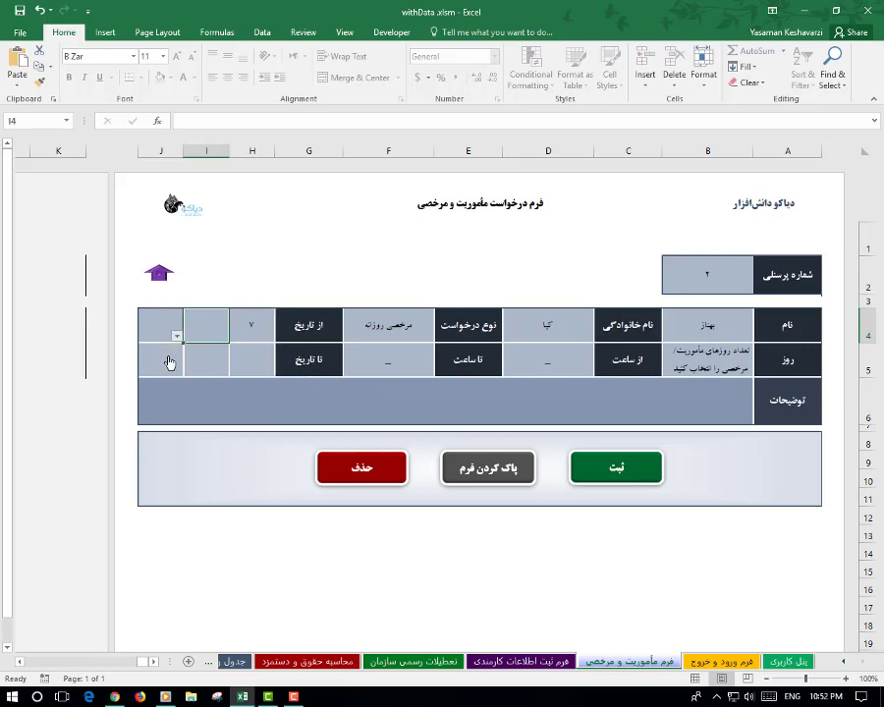
{"action": "left_click", "coordinate": [157, 328]}
{"action": "left_click", "coordinate": [144, 336]}
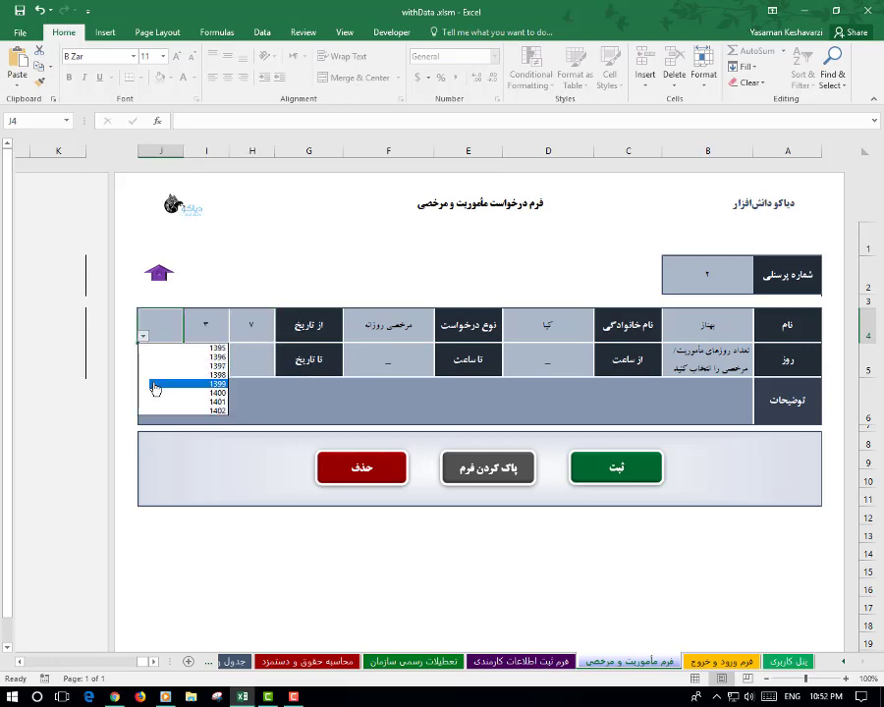
{"action": "left_click", "coordinate": [154, 383]}
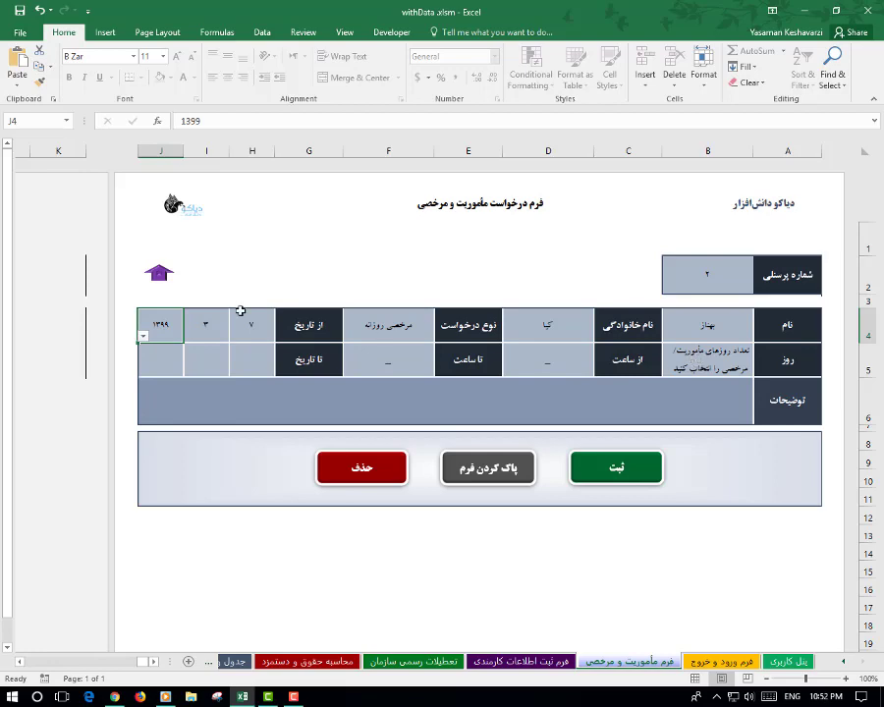
Step: Set the number of leave days in B5 to 1
{"action": "left_click", "coordinate": [712, 360]}
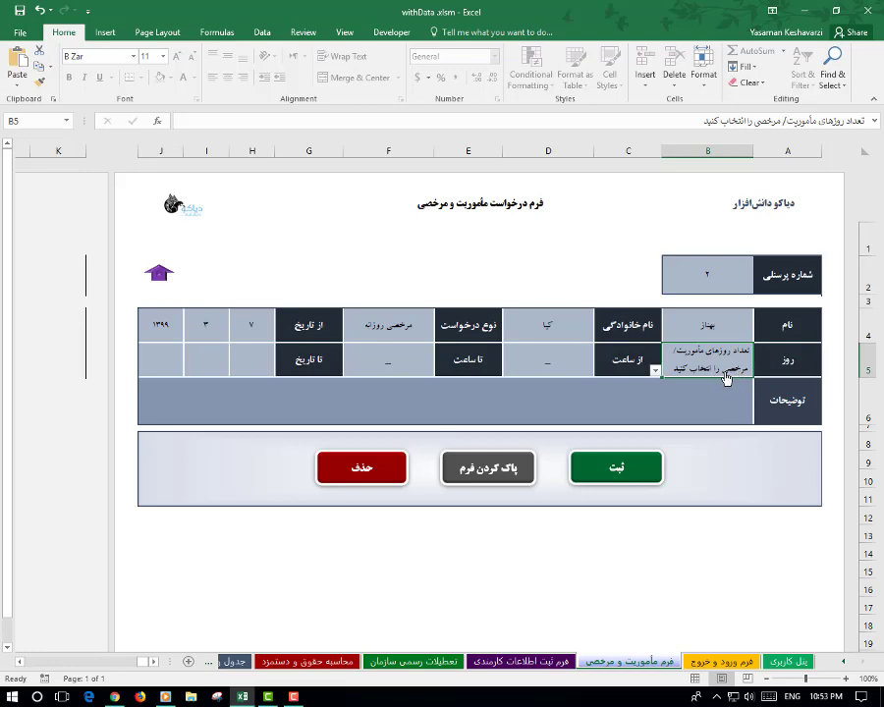
{"action": "left_click", "coordinate": [656, 371]}
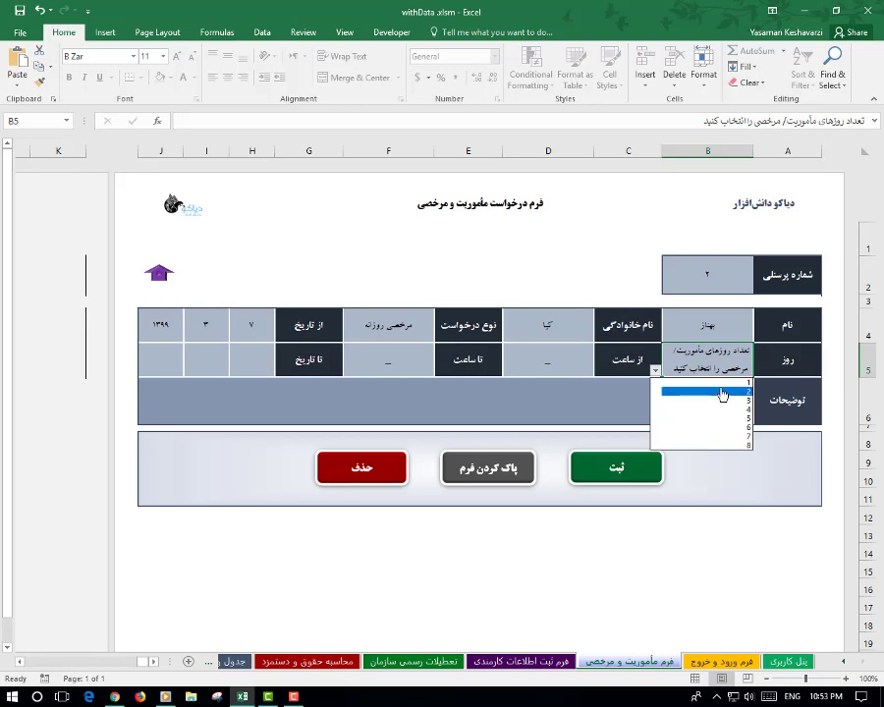
{"action": "left_click", "coordinate": [735, 384]}
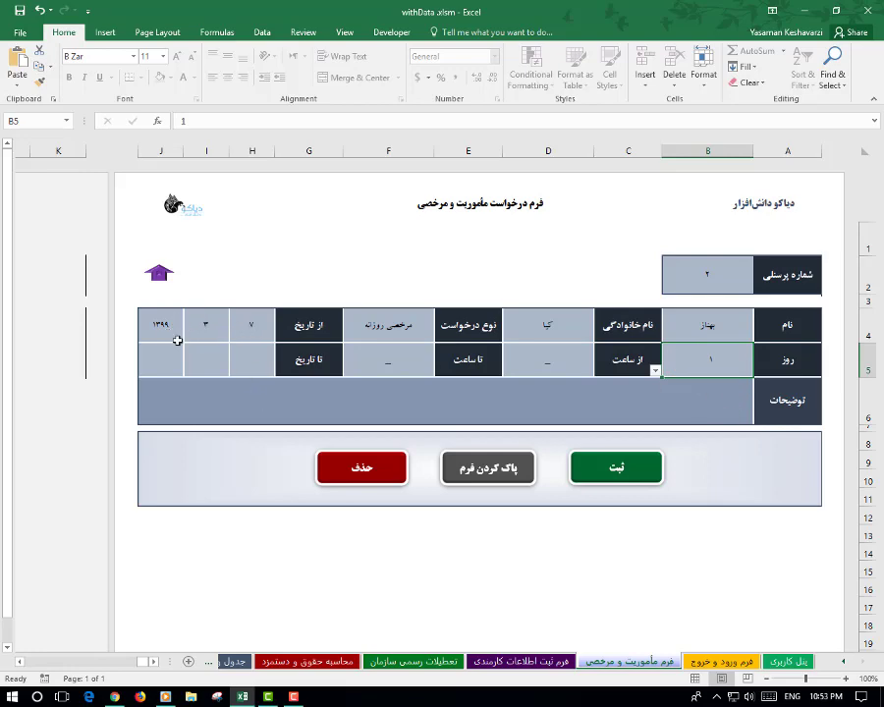
Step: Set the leave end date to day 7, month 3, year 1399
{"action": "left_click", "coordinate": [546, 371]}
{"action": "left_click", "coordinate": [383, 363]}
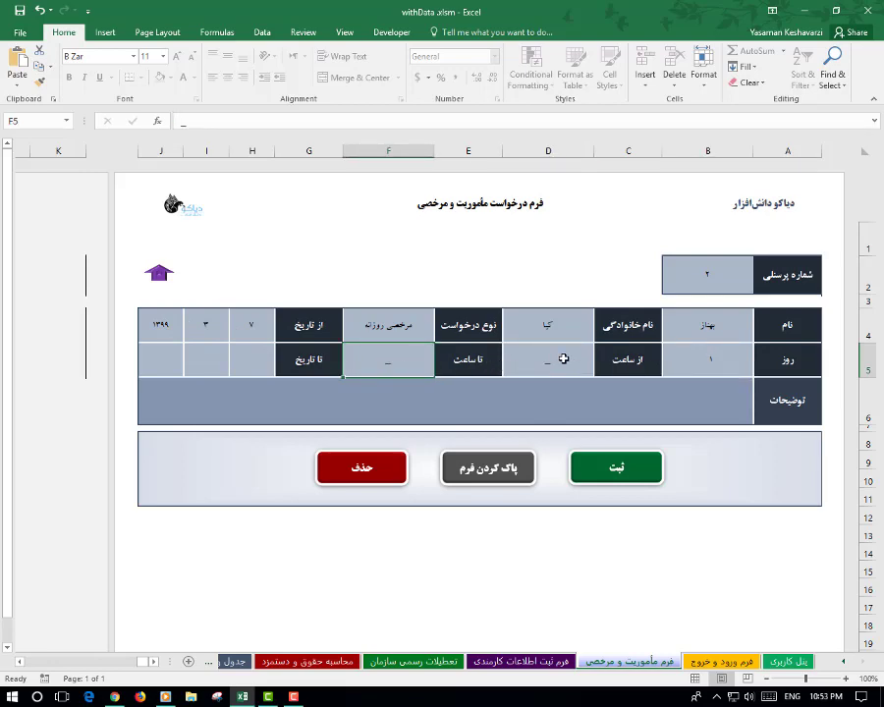
{"action": "left_click", "coordinate": [248, 357]}
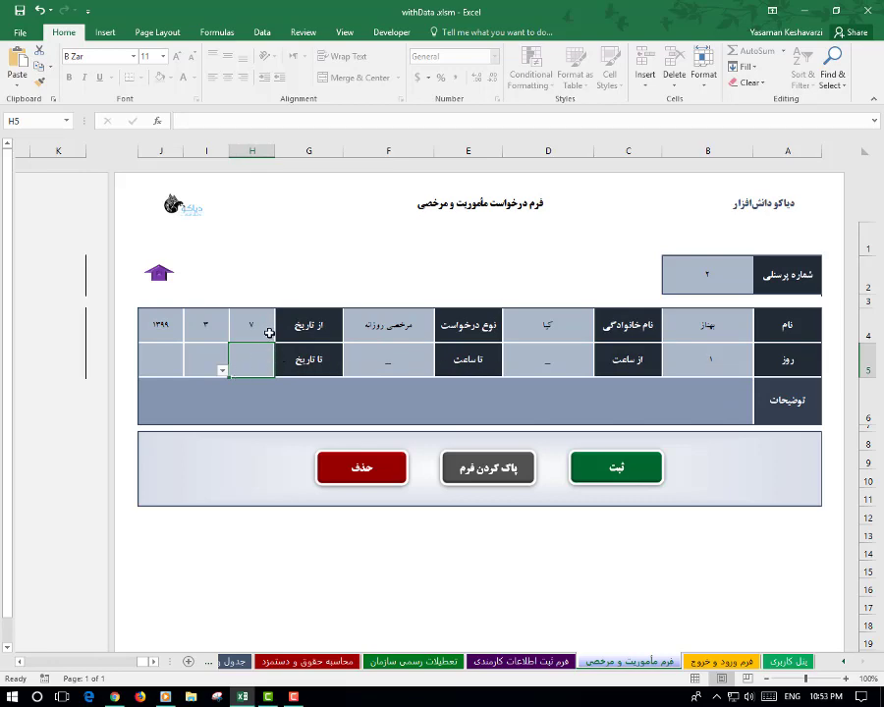
{"action": "left_click", "coordinate": [223, 371]}
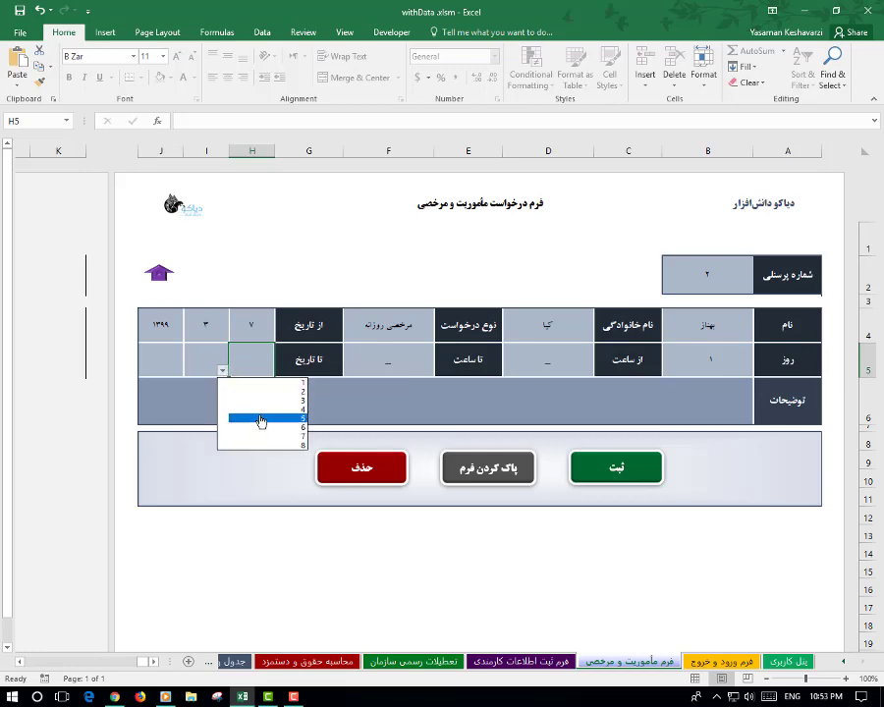
{"action": "left_click", "coordinate": [265, 436]}
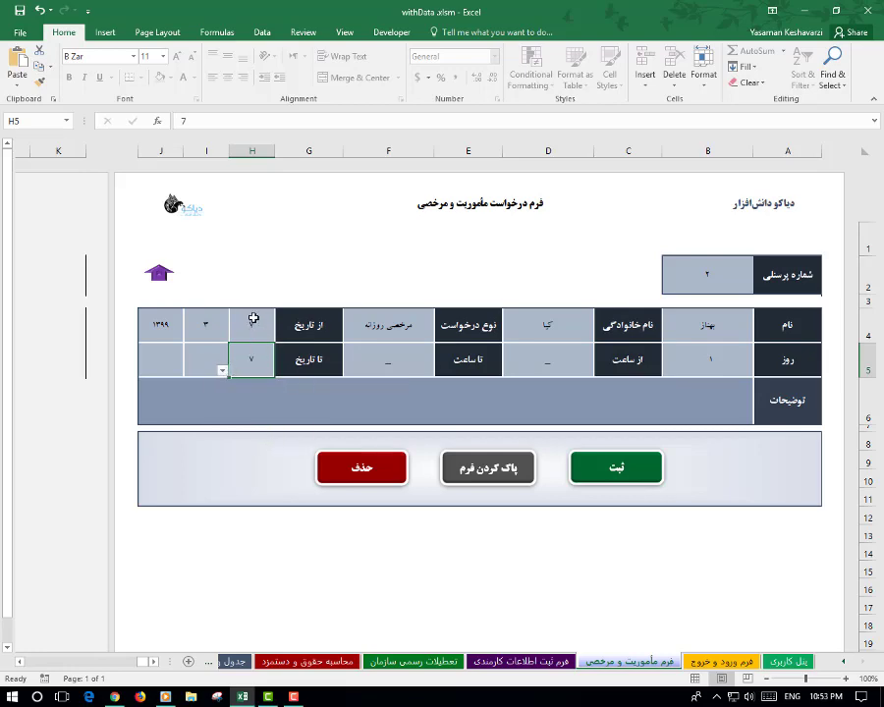
{"action": "left_click", "coordinate": [204, 361]}
{"action": "left_click", "coordinate": [177, 371]}
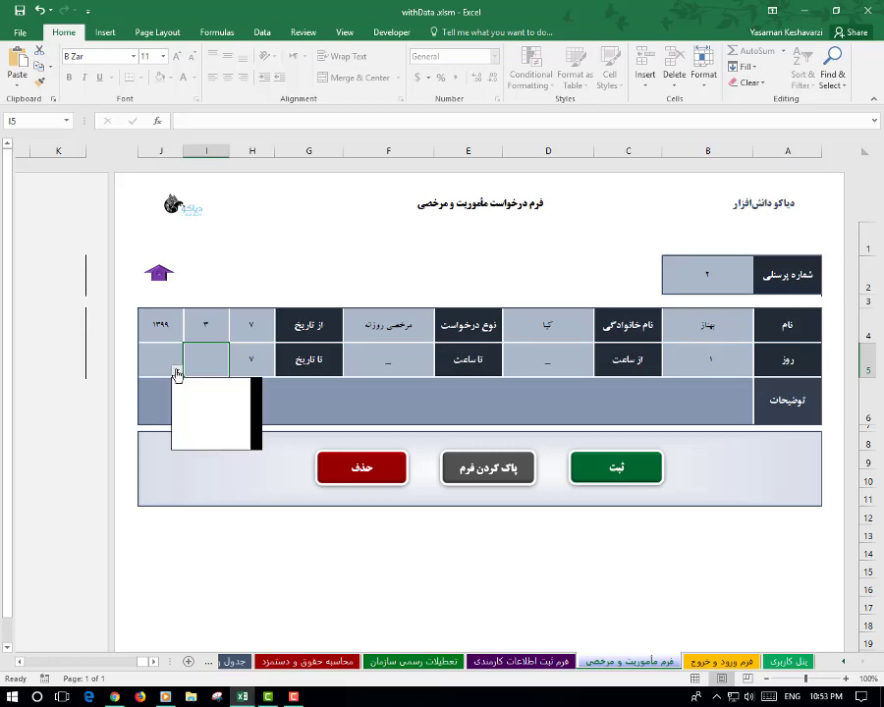
{"action": "left_click", "coordinate": [209, 402]}
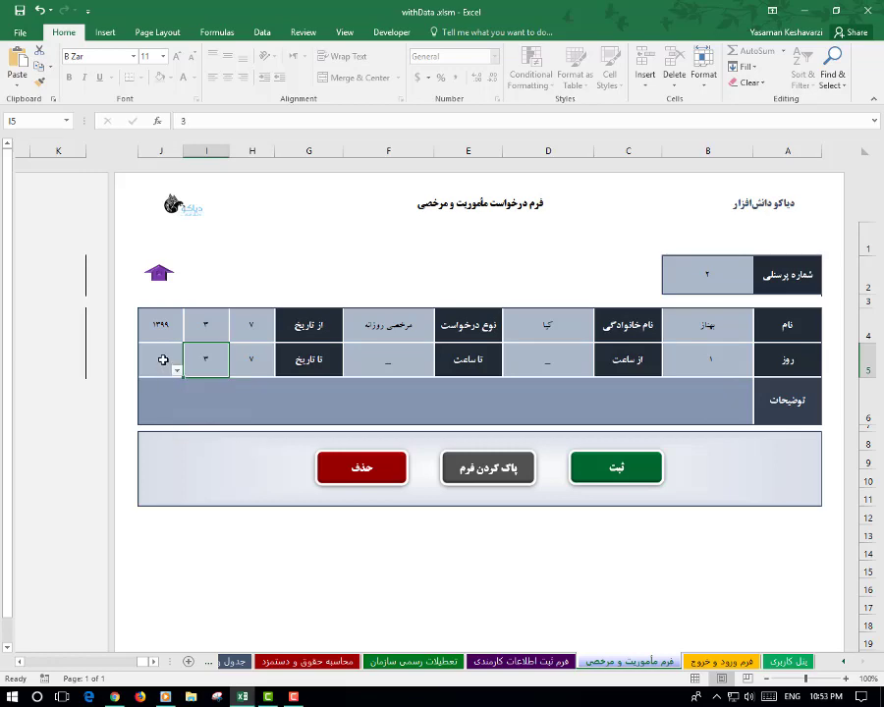
{"action": "left_click", "coordinate": [162, 363]}
{"action": "left_click", "coordinate": [143, 370]}
{"action": "left_click", "coordinate": [167, 419]}
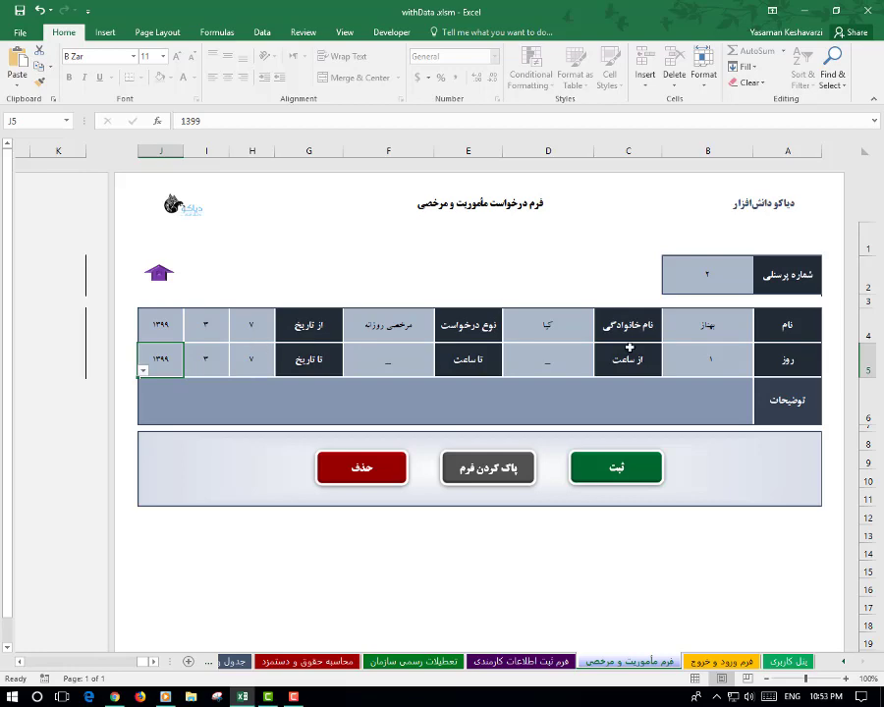
Step: Submit the leave request with ثبت, then change the request type to ماموریت روزانه
{"action": "left_click", "coordinate": [600, 468]}
{"action": "left_click", "coordinate": [459, 392]}
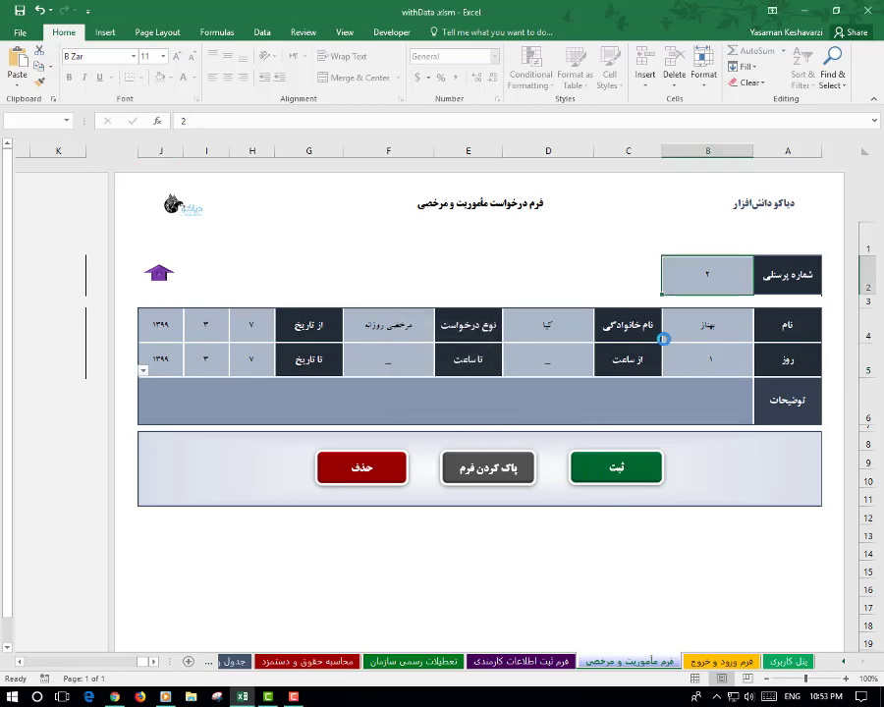
{"action": "left_click", "coordinate": [388, 324]}
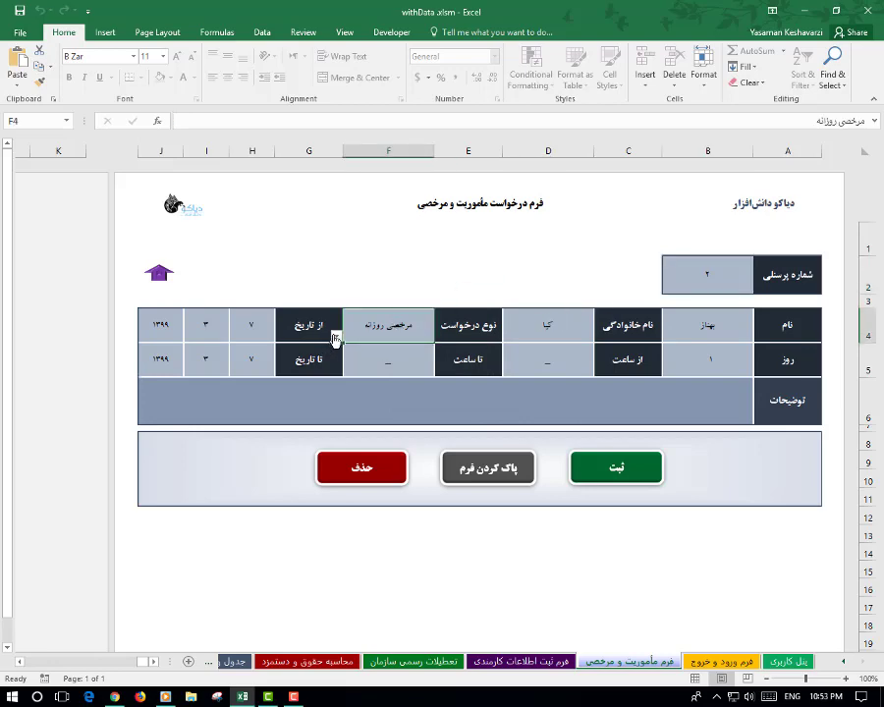
{"action": "left_click", "coordinate": [337, 336]}
{"action": "left_click", "coordinate": [346, 357]}
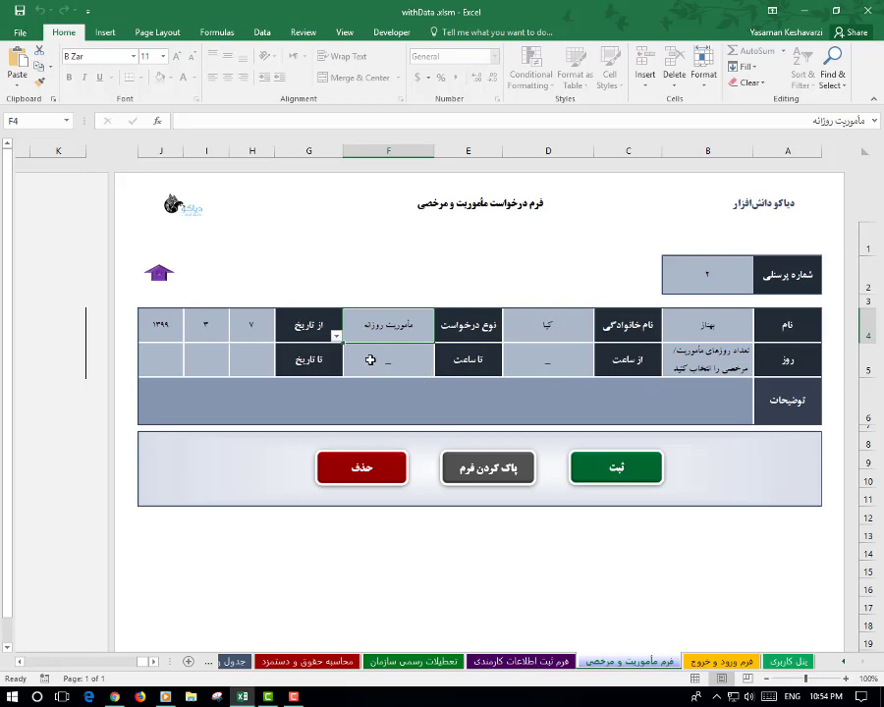
Step: Change the mission's start day to 8
{"action": "left_click", "coordinate": [262, 334]}
{"action": "left_click", "coordinate": [222, 339]}
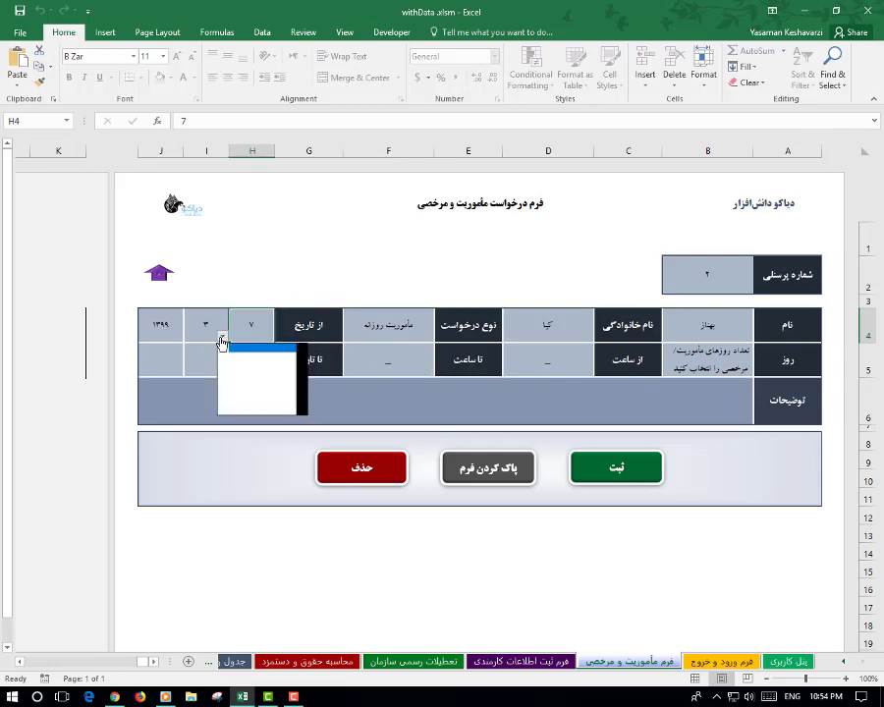
{"action": "left_click", "coordinate": [251, 364]}
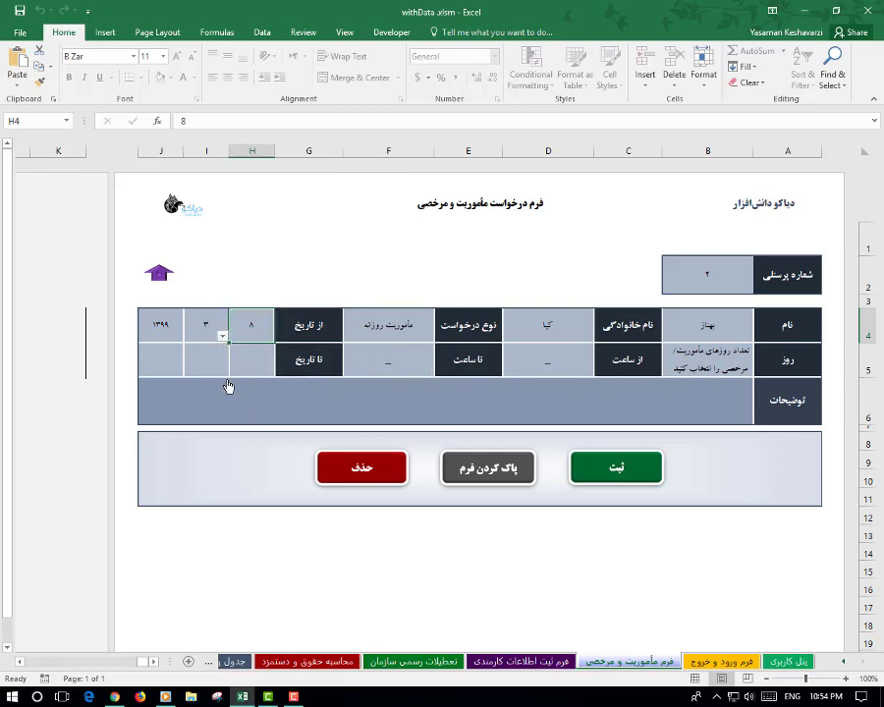
{"action": "left_click", "coordinate": [209, 331]}
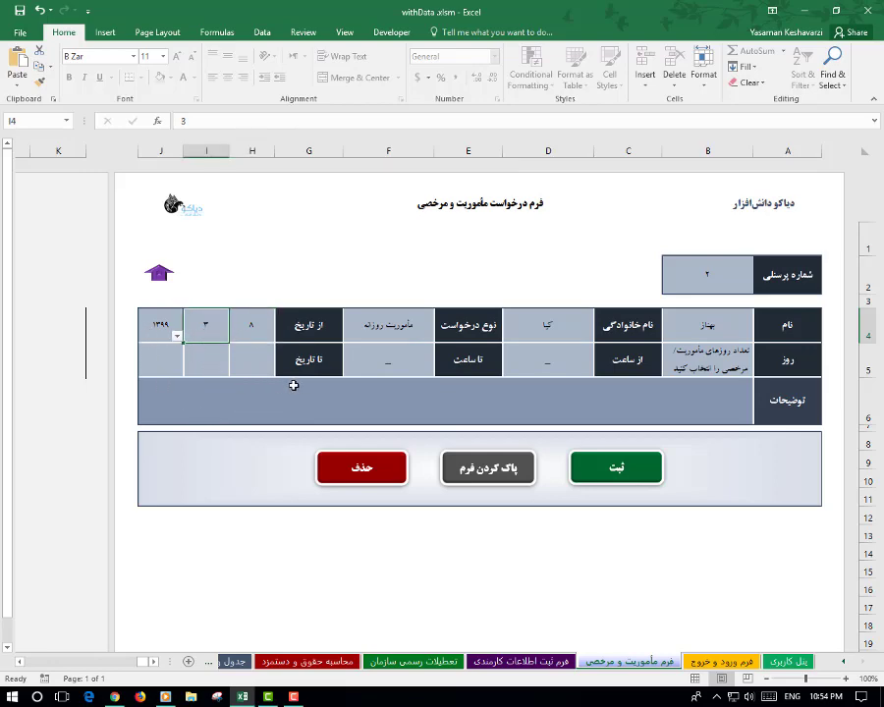
Step: Set the mission duration in B5 to 5 days
{"action": "left_click", "coordinate": [687, 364]}
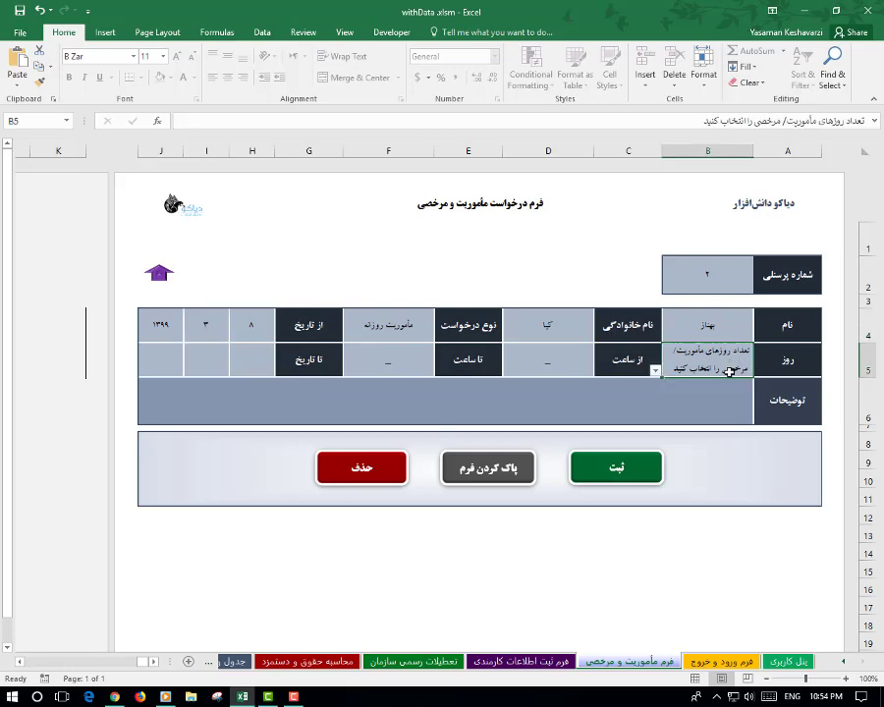
{"action": "left_click", "coordinate": [655, 371]}
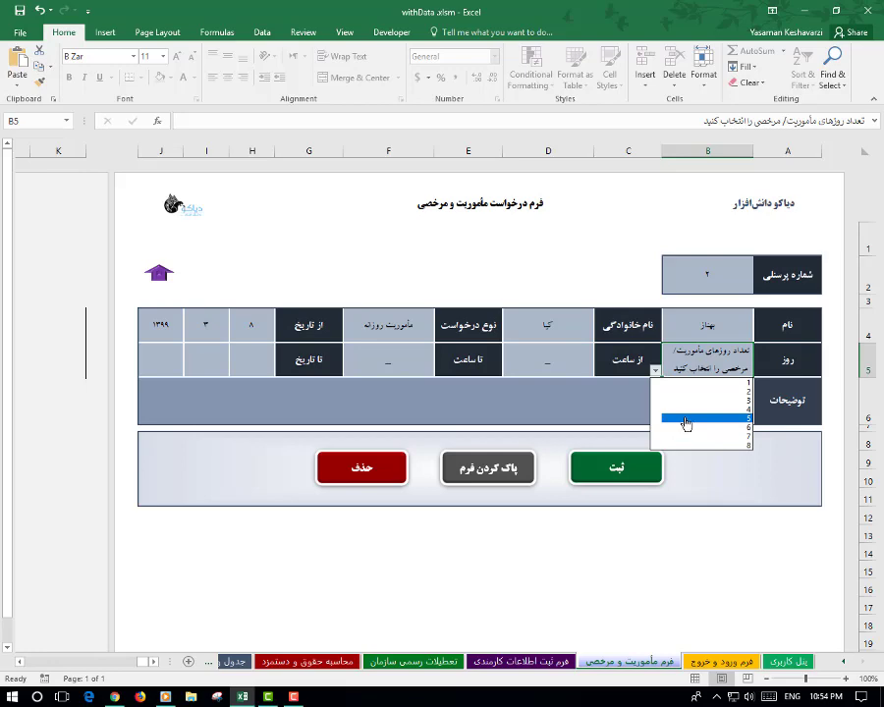
{"action": "left_click", "coordinate": [687, 420]}
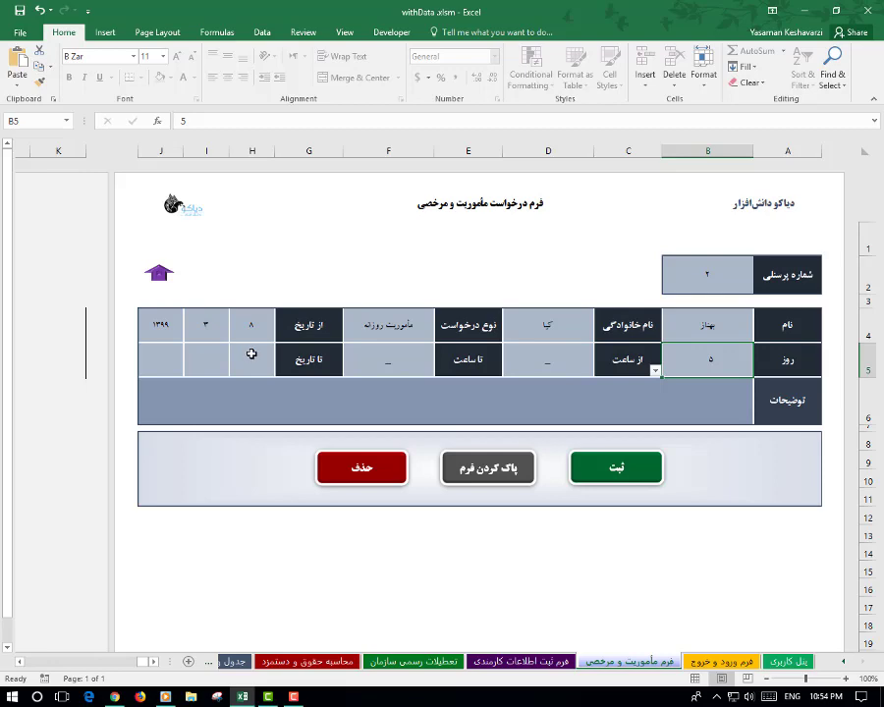
{"action": "left_click", "coordinate": [252, 353]}
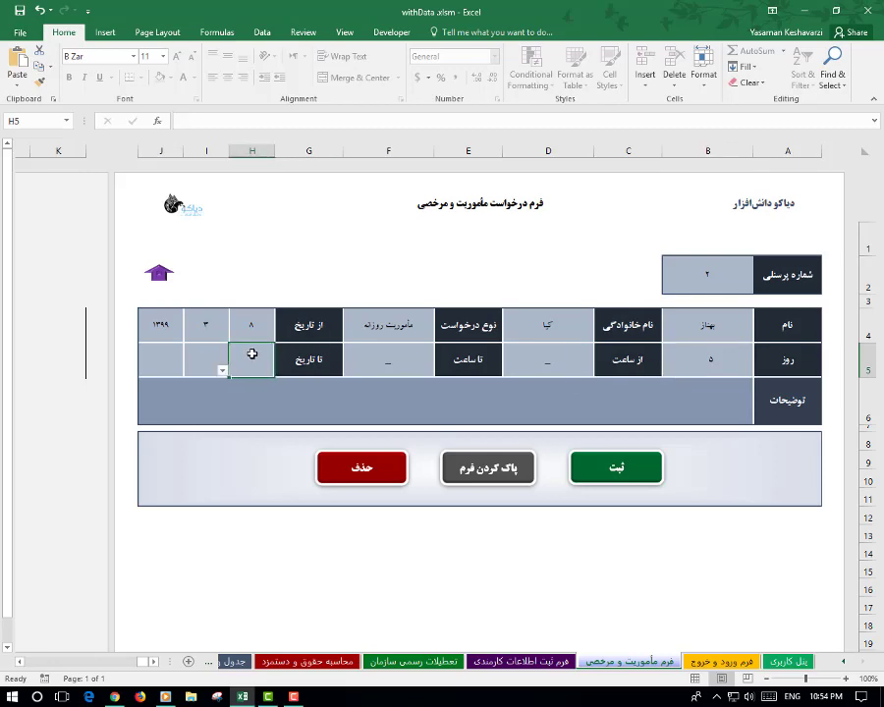
{"action": "left_click", "coordinate": [223, 370]}
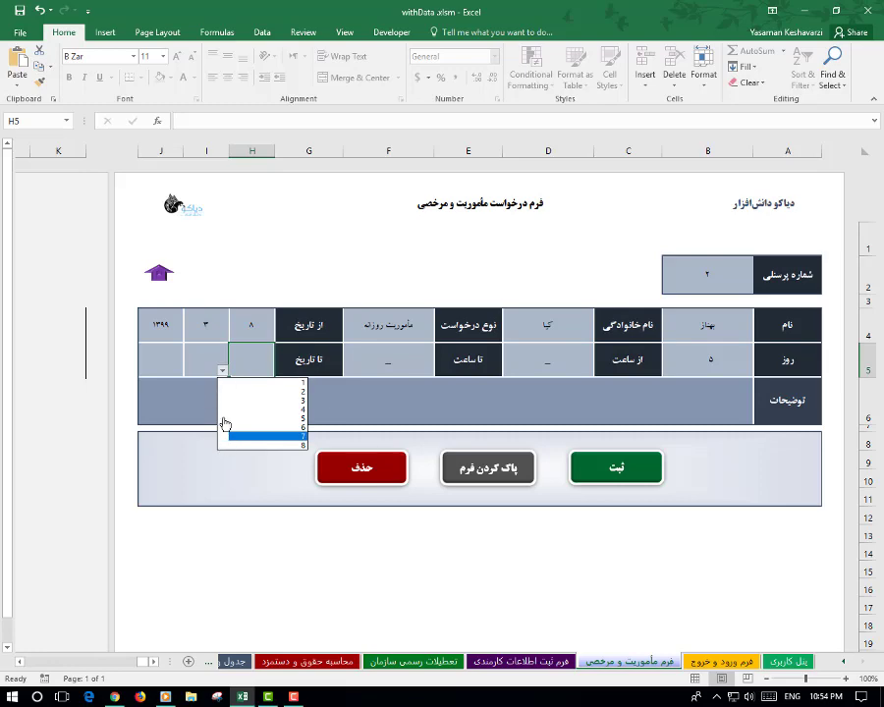
Step: Set the request's end date to day 12, month 3, year 1399 and submit it with ثبت
{"action": "key", "text": "Home"}
{"action": "scroll", "coordinate": [251, 434], "scroll_direction": "down", "scroll_amount": 2}
{"action": "scroll", "coordinate": [222, 447], "scroll_direction": "down", "scroll_amount": 2}
{"action": "left_click", "coordinate": [295, 437]}
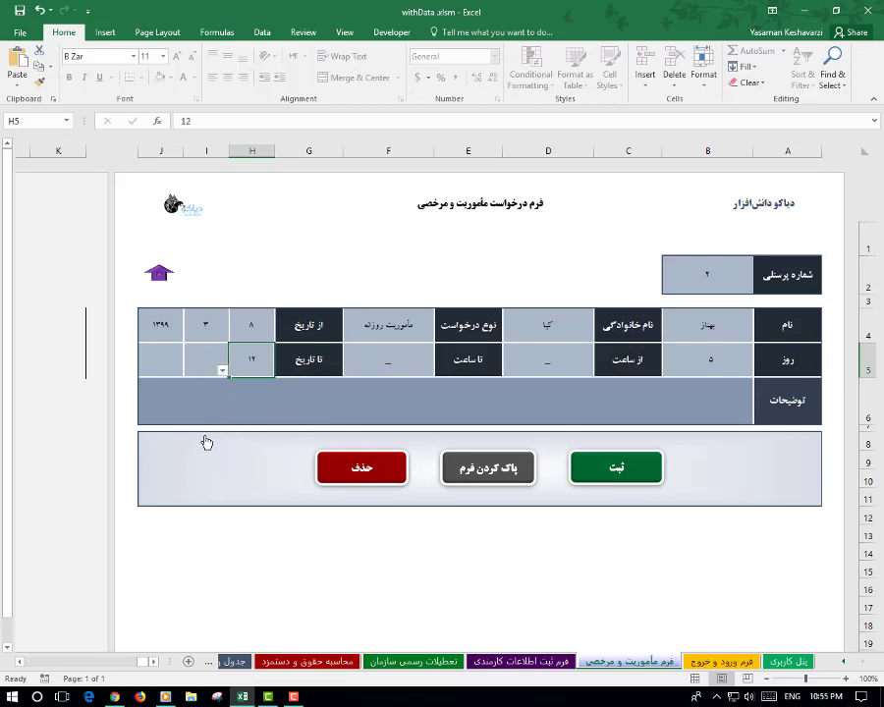
{"action": "left_click", "coordinate": [207, 359]}
{"action": "left_click", "coordinate": [177, 370]}
{"action": "left_click", "coordinate": [210, 400]}
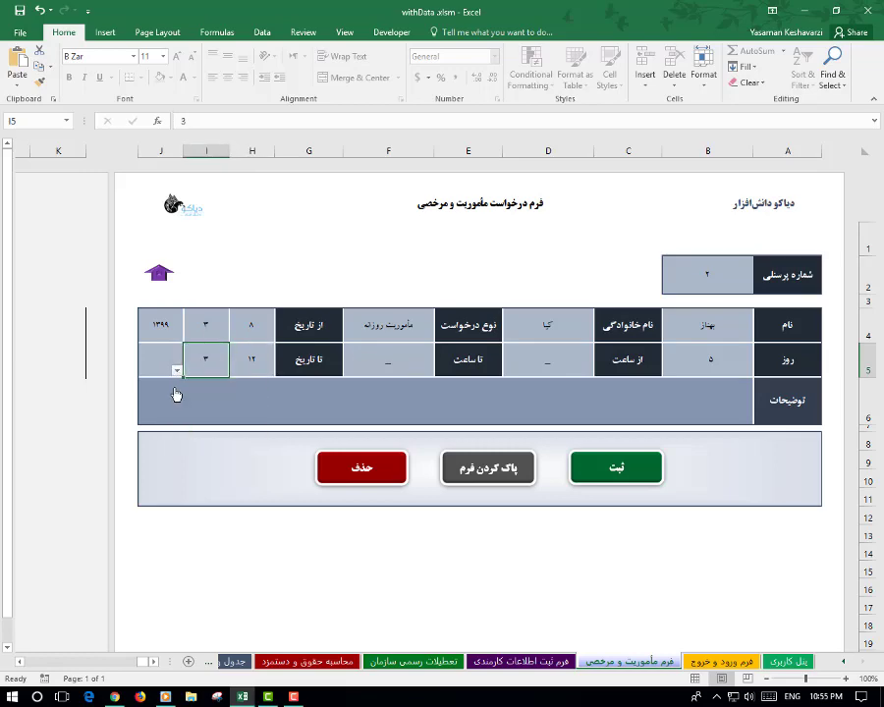
{"action": "left_click", "coordinate": [158, 360]}
{"action": "left_click", "coordinate": [144, 370]}
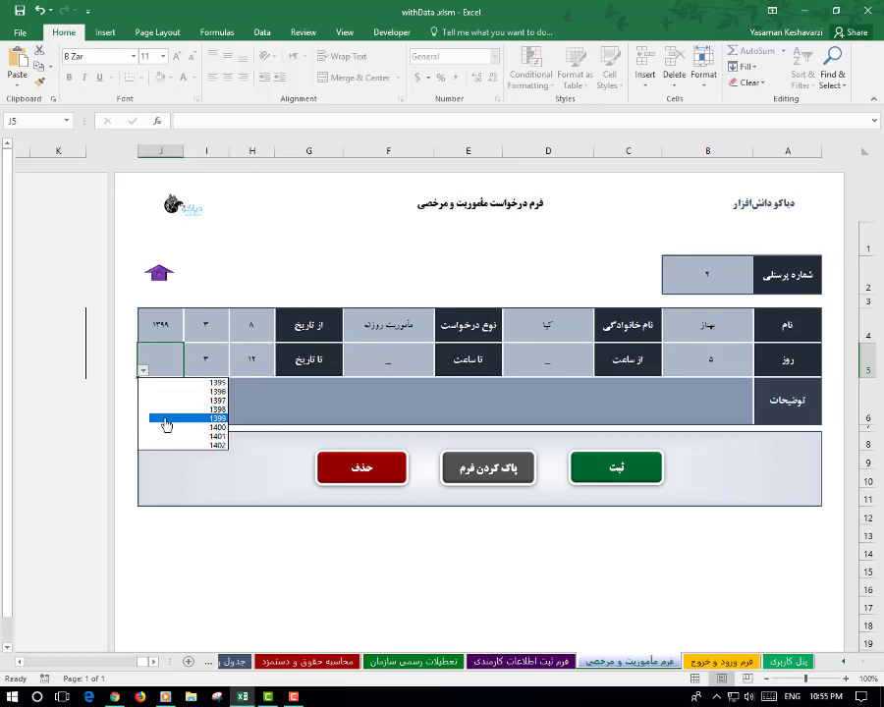
{"action": "left_click", "coordinate": [166, 418]}
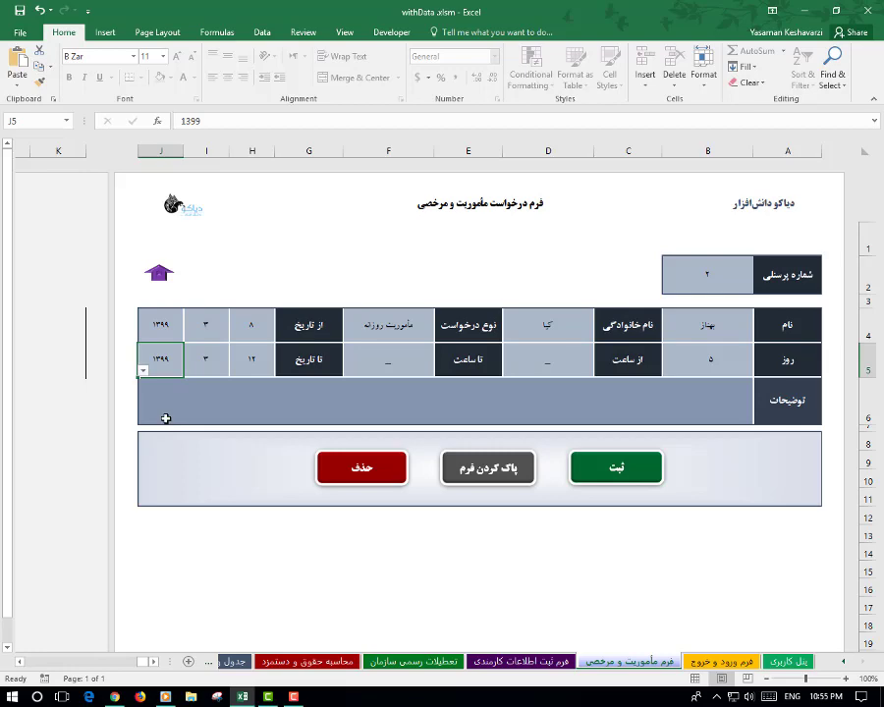
{"action": "left_click", "coordinate": [603, 479]}
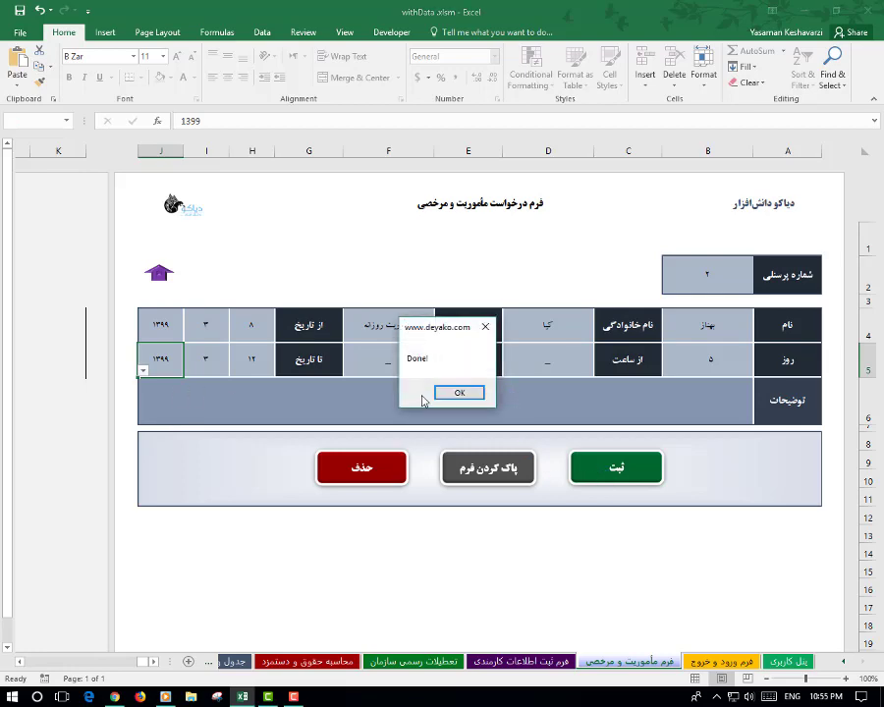
Step: Dismiss the Done message and change the request type to hourly leave (مرخصی ساعتی)
{"action": "left_click", "coordinate": [453, 392]}
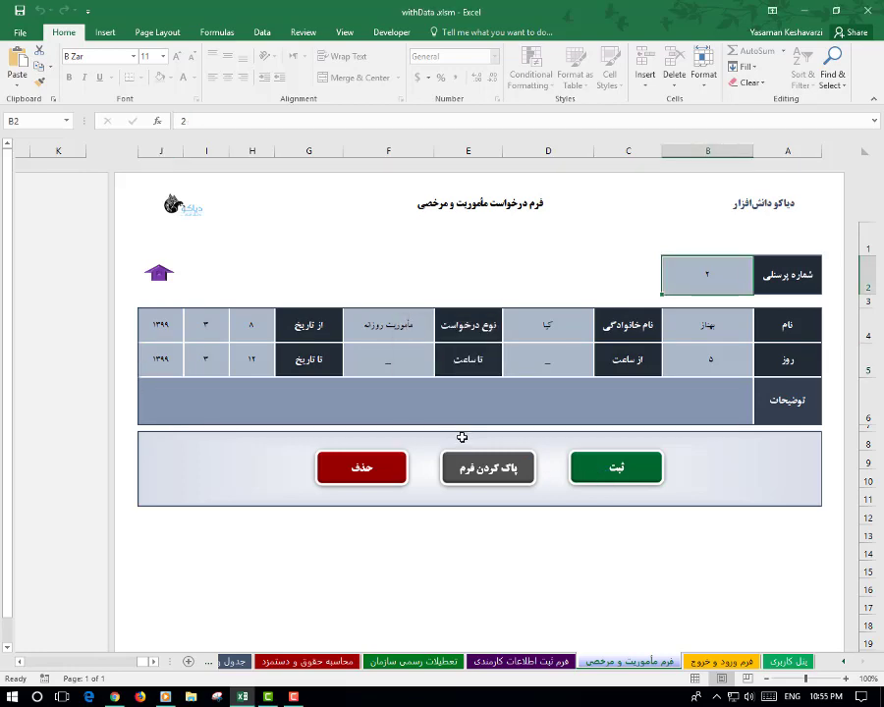
{"action": "left_click", "coordinate": [353, 327]}
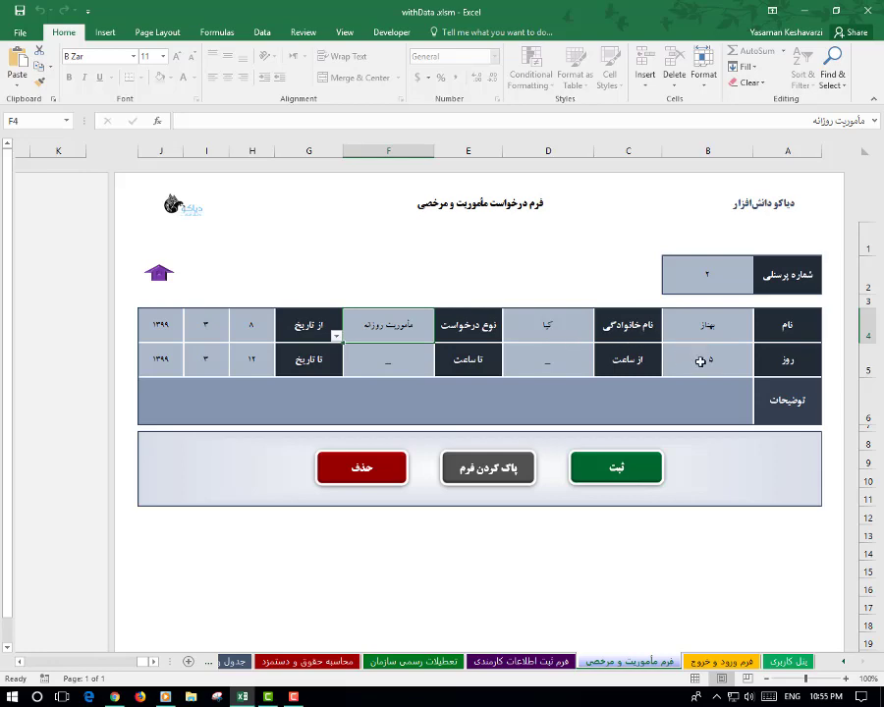
{"action": "left_click", "coordinate": [702, 363]}
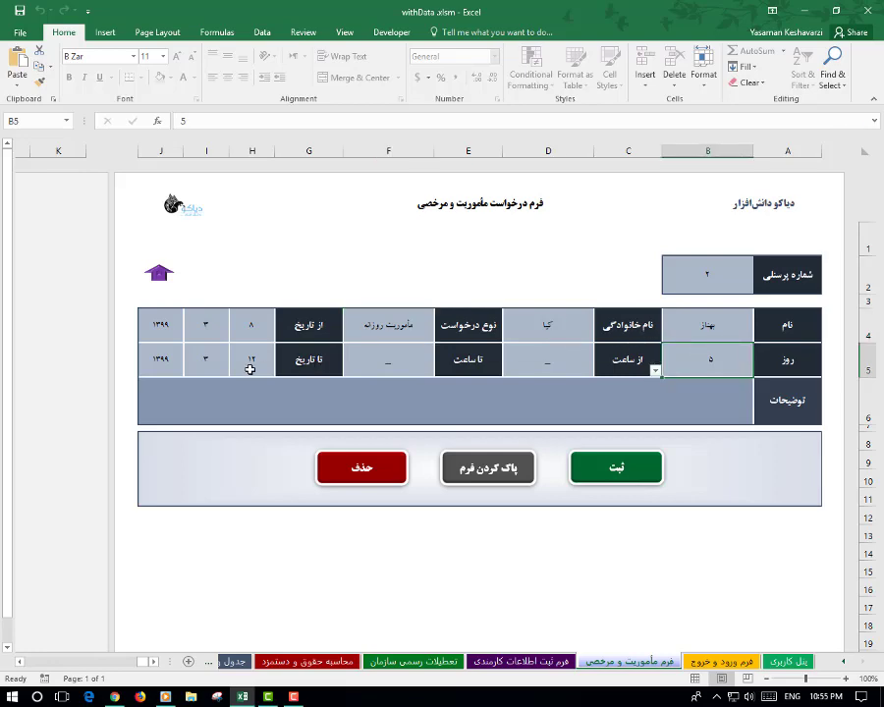
{"action": "left_click", "coordinate": [255, 327]}
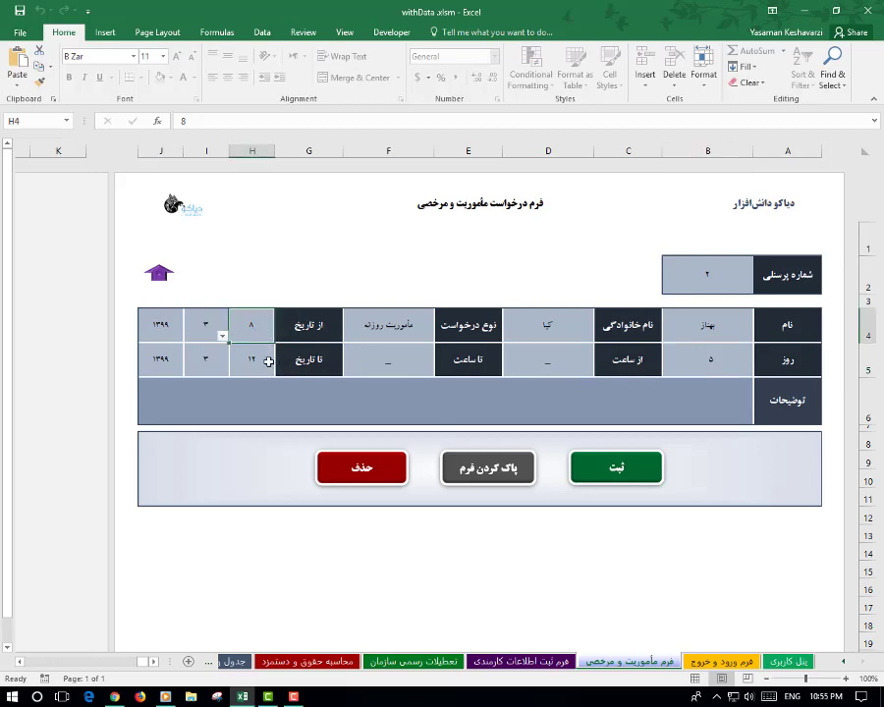
{"action": "left_click", "coordinate": [267, 360]}
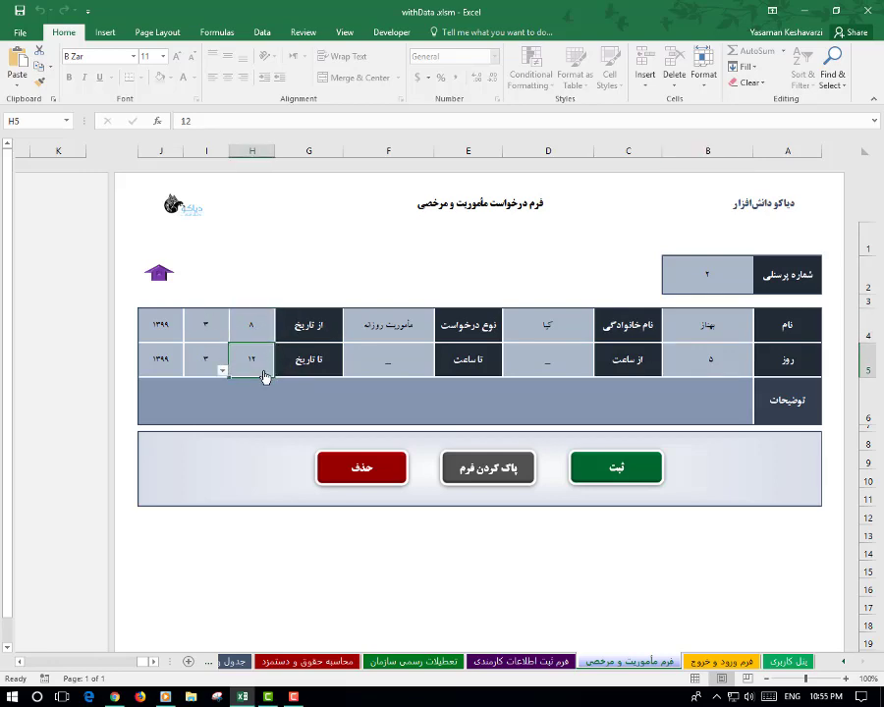
{"action": "left_click", "coordinate": [387, 328]}
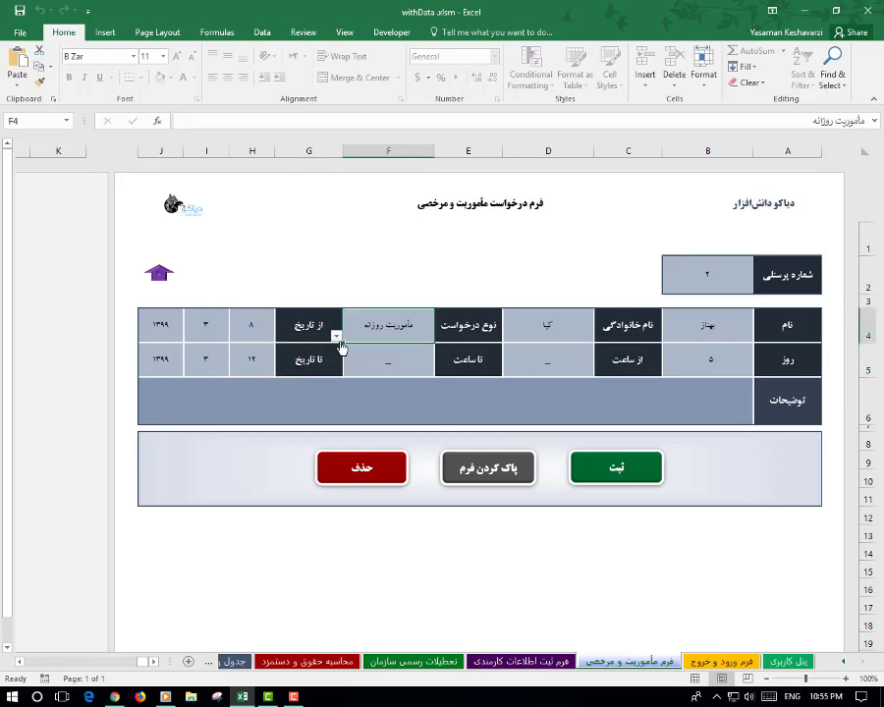
{"action": "left_click", "coordinate": [336, 336]}
{"action": "left_click", "coordinate": [352, 358]}
{"action": "left_click", "coordinate": [337, 337]}
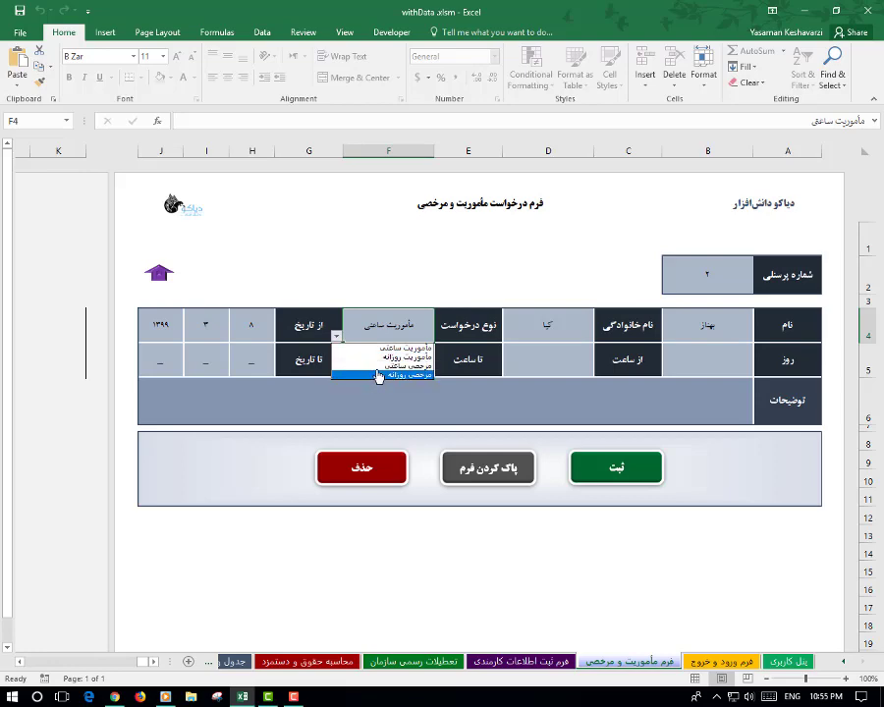
{"action": "left_click", "coordinate": [380, 365]}
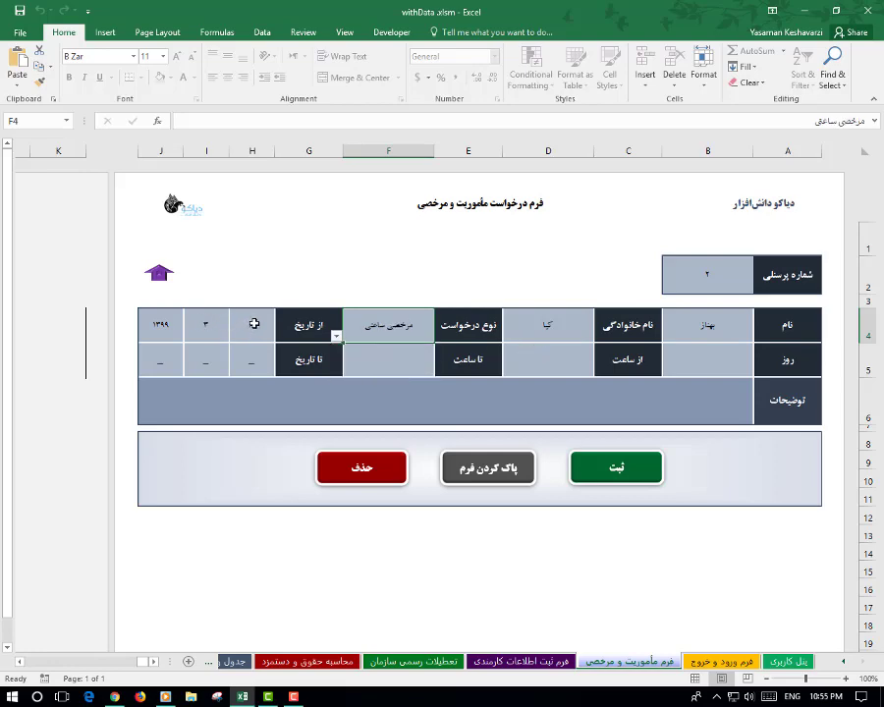
Step: Set the day to پنج شنبه and go to the پنل کاربری dashboard sheet
{"action": "left_click", "coordinate": [204, 331]}
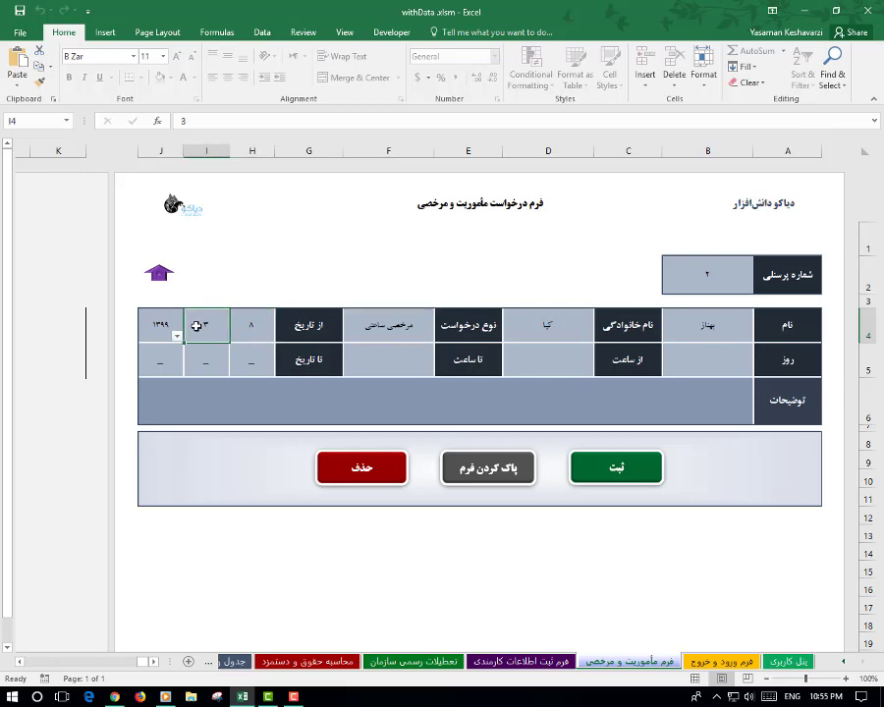
{"action": "left_click", "coordinate": [157, 323]}
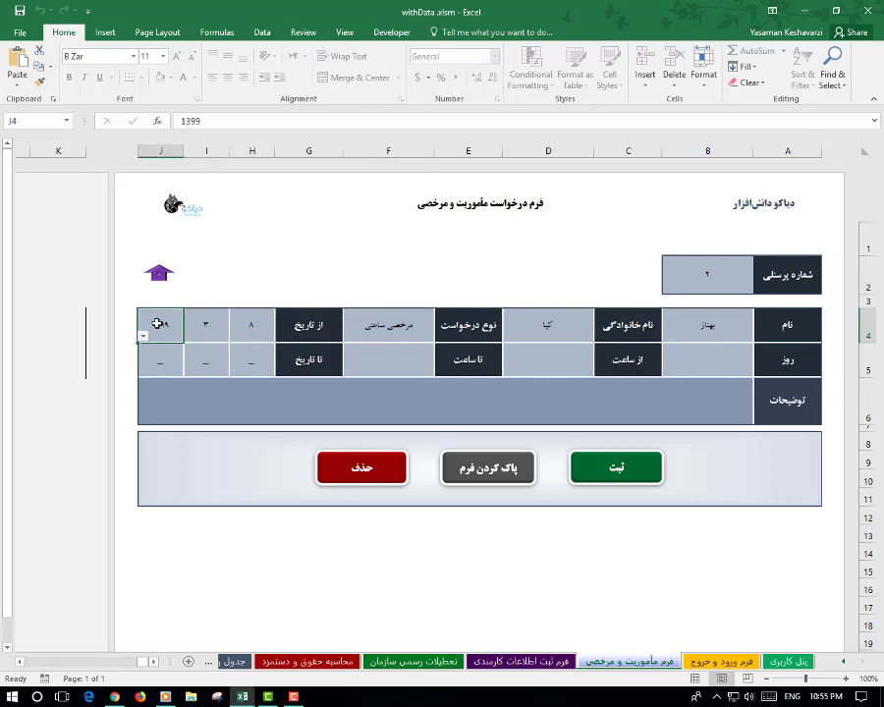
{"action": "left_click", "coordinate": [678, 362]}
{"action": "left_click", "coordinate": [656, 375]}
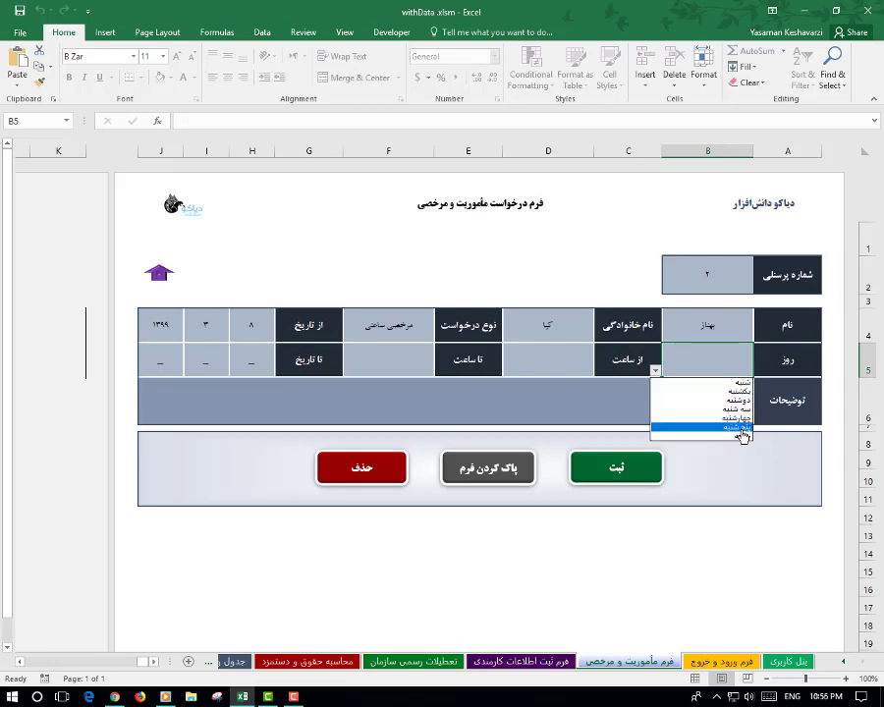
{"action": "left_click", "coordinate": [740, 430]}
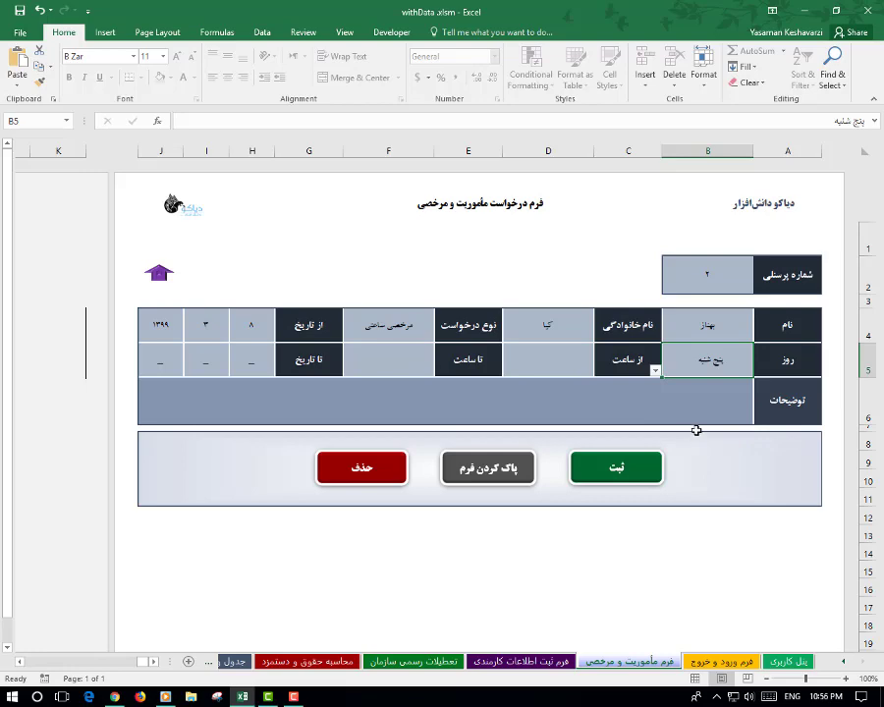
{"action": "left_click", "coordinate": [466, 357]}
{"action": "left_click", "coordinate": [405, 356]}
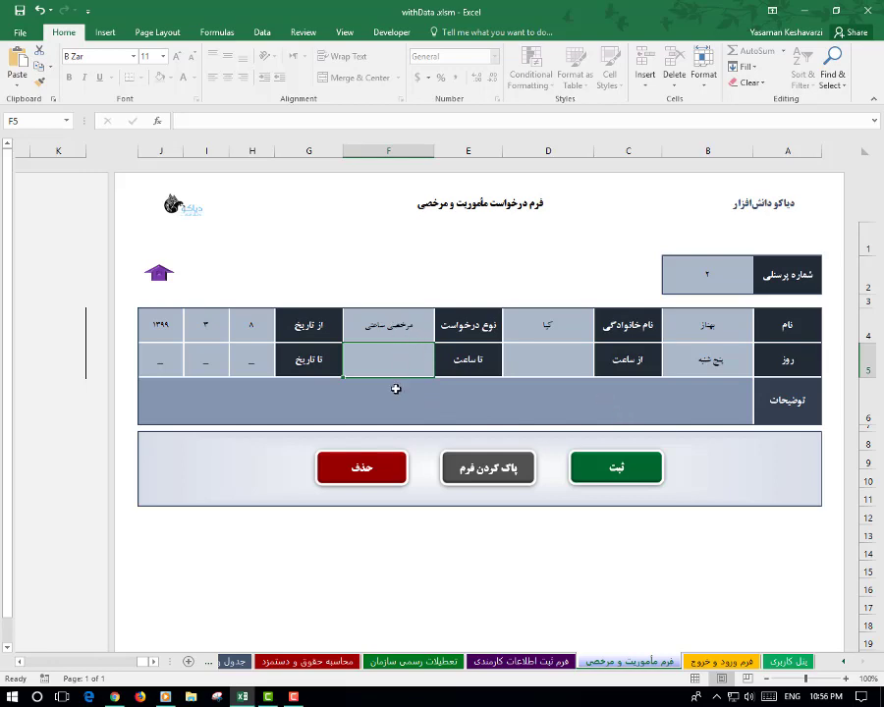
{"action": "left_click", "coordinate": [677, 374]}
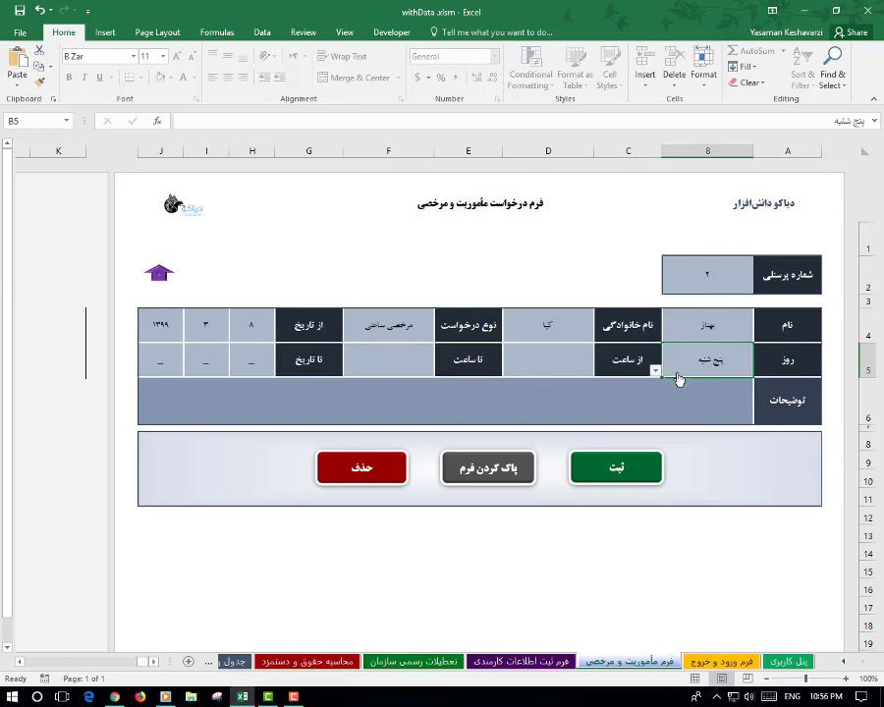
{"action": "left_click", "coordinate": [160, 272]}
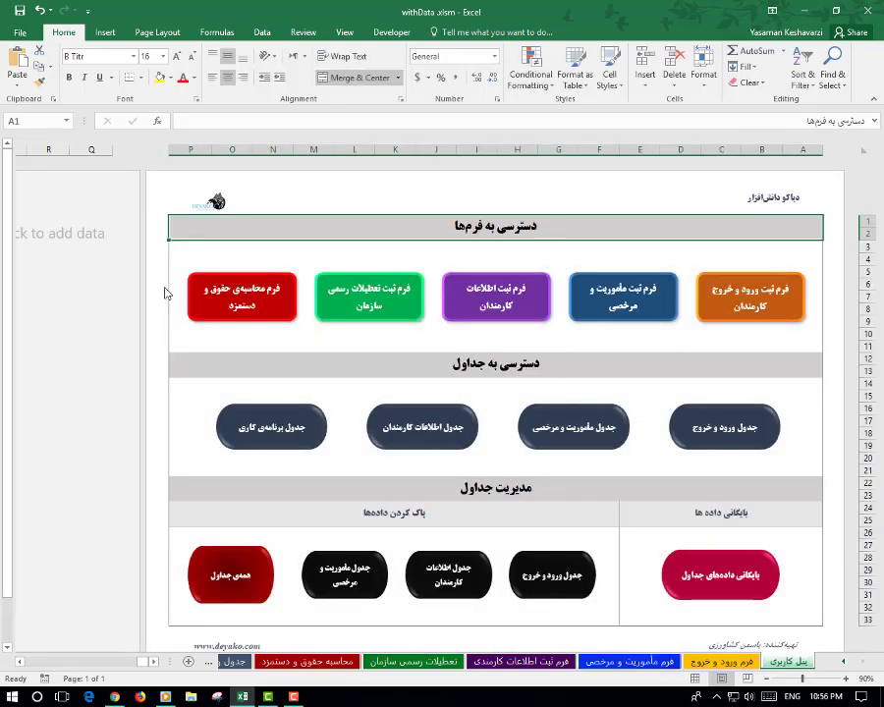
Step: Open the leave and mission table and jump to its last row
{"action": "left_click", "coordinate": [539, 428]}
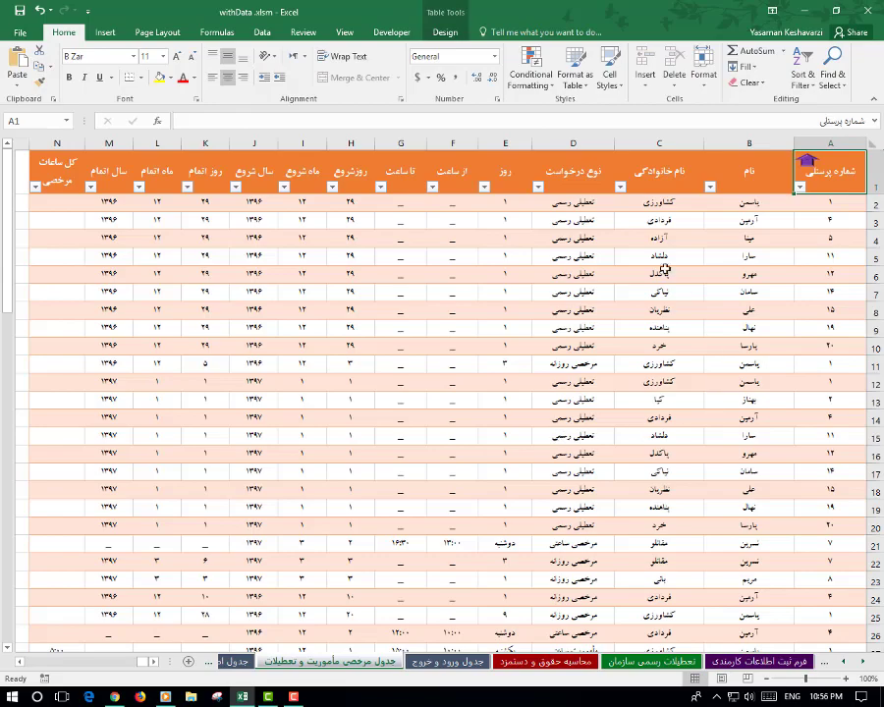
{"action": "scroll", "coordinate": [716, 367], "scroll_direction": "down", "scroll_amount": 4}
{"action": "scroll", "coordinate": [687, 368], "scroll_direction": "down", "scroll_amount": 12}
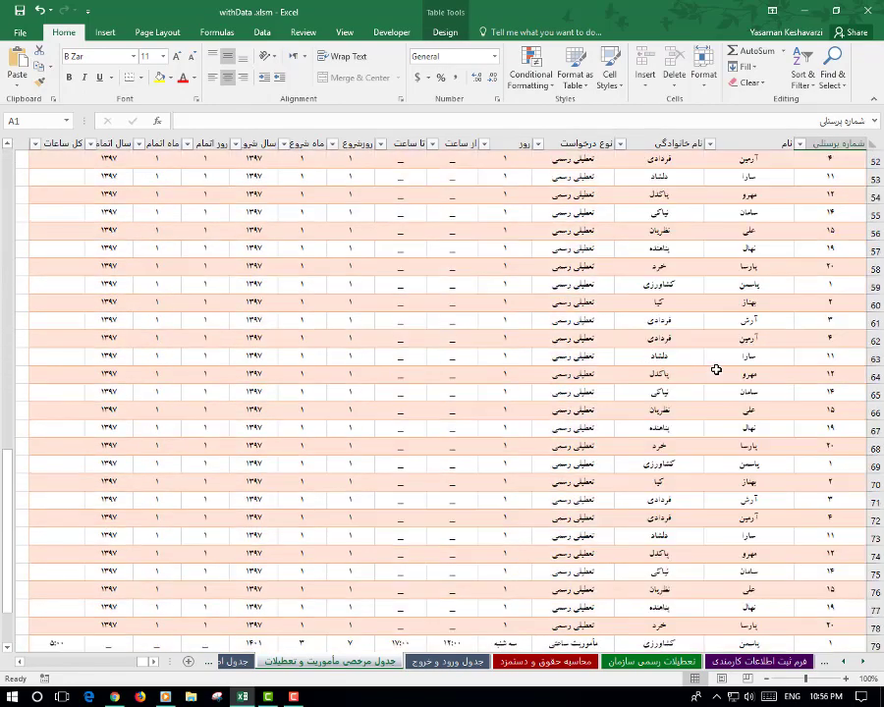
{"action": "scroll", "coordinate": [715, 369], "scroll_direction": "up", "scroll_amount": 6}
{"action": "scroll", "coordinate": [715, 368], "scroll_direction": "up", "scroll_amount": 11}
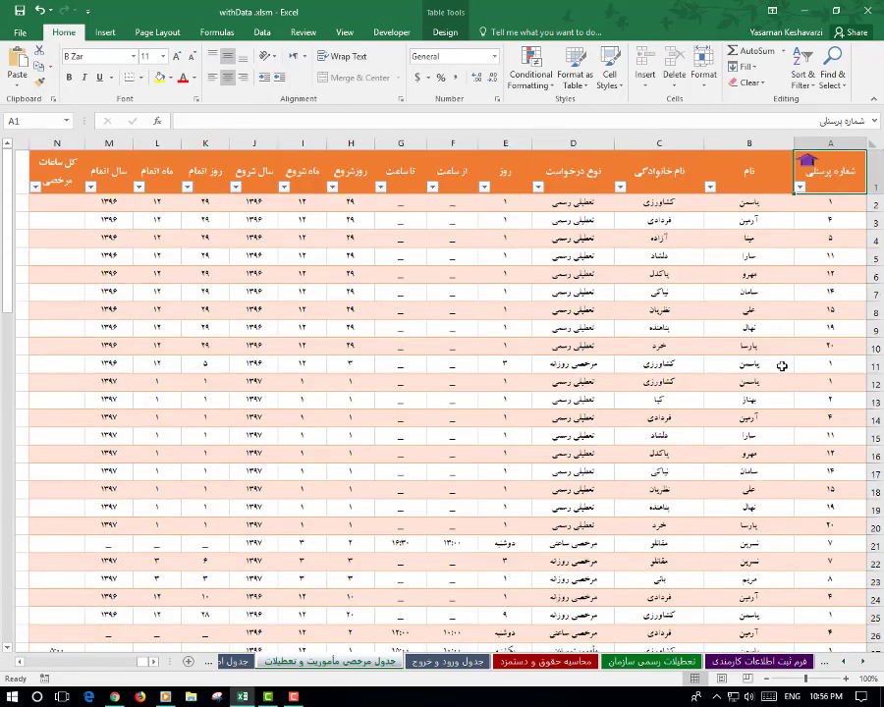
{"action": "key", "text": "ctrl+Down"}
{"action": "scroll", "coordinate": [796, 392], "scroll_direction": "down", "scroll_amount": 2}
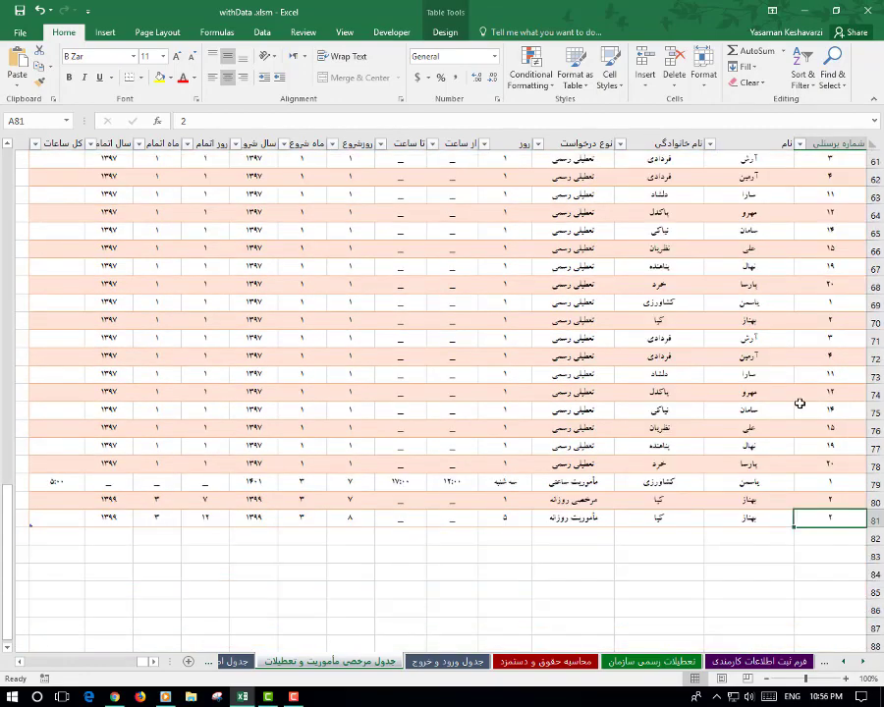
{"action": "scroll", "coordinate": [435, 389], "scroll_direction": "down", "scroll_amount": 2}
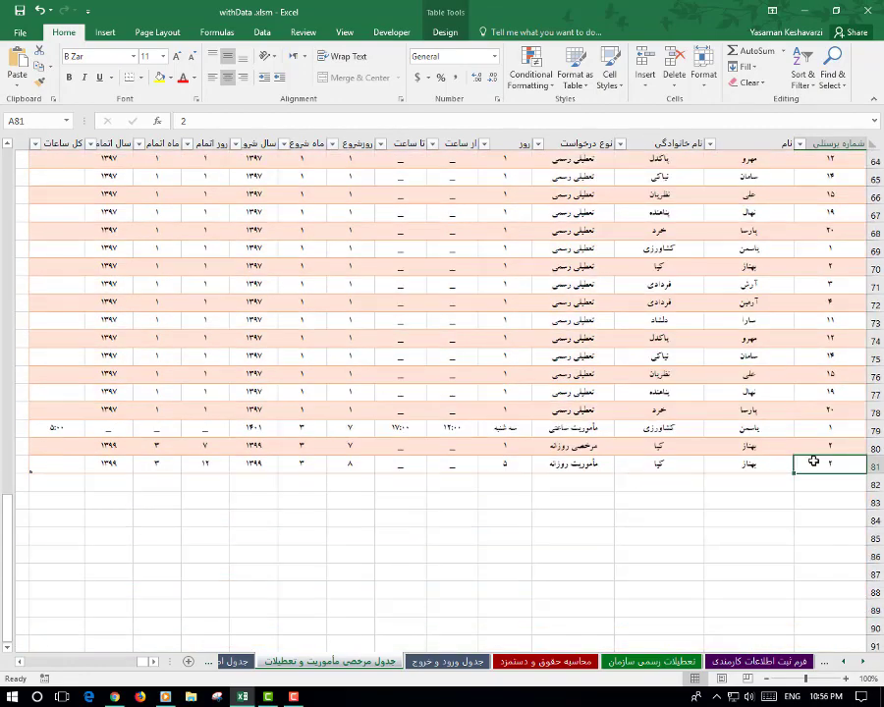
Step: Review the new 1399 daily mission row's values, then return to the dashboard with Ctrl+Page Up
{"action": "left_click", "coordinate": [499, 465]}
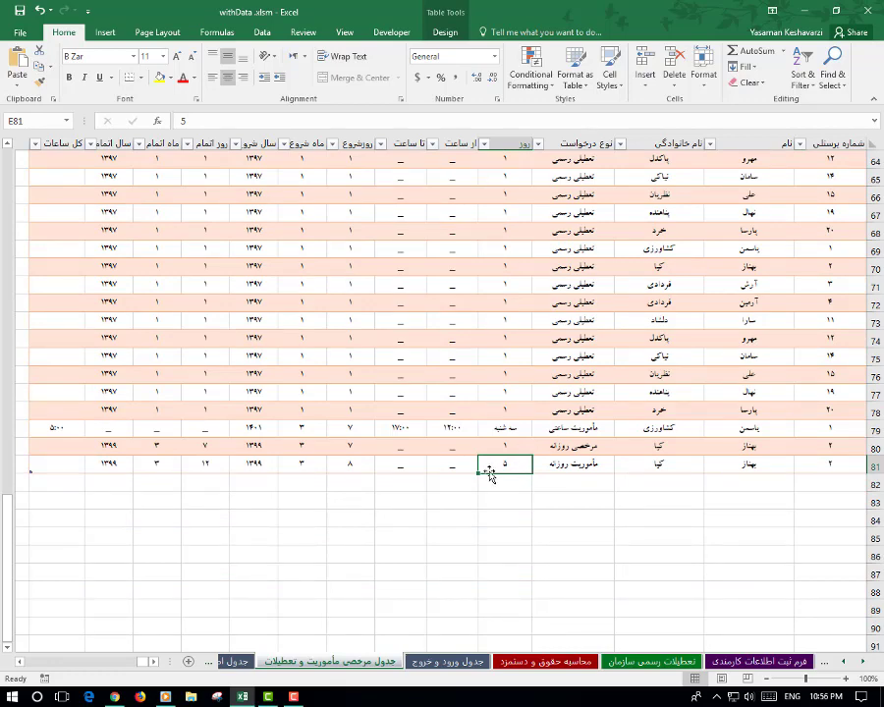
{"action": "left_click", "coordinate": [351, 466]}
{"action": "left_click", "coordinate": [236, 463]}
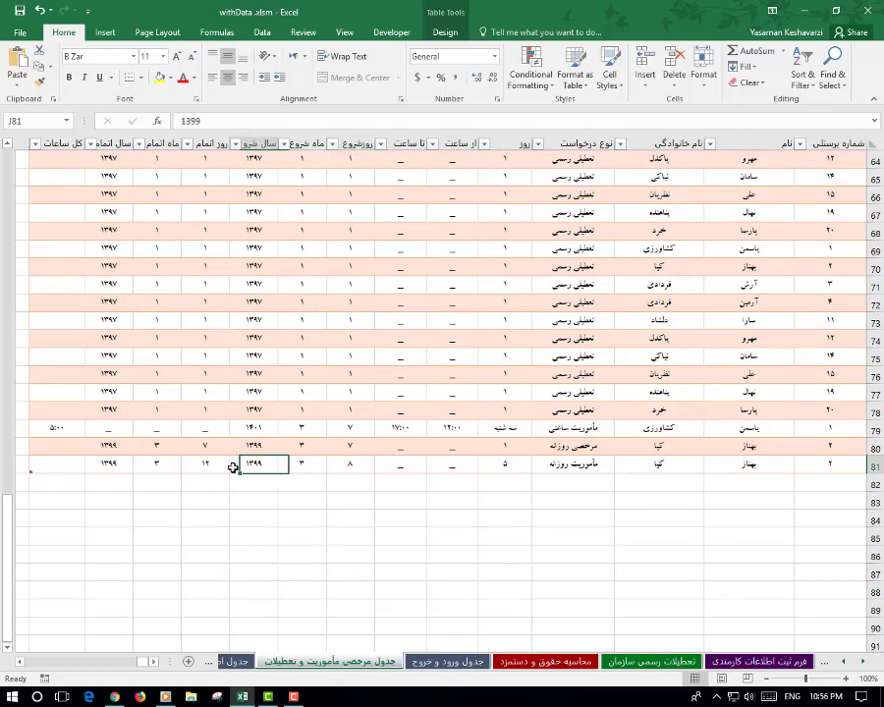
{"action": "left_click", "coordinate": [139, 468]}
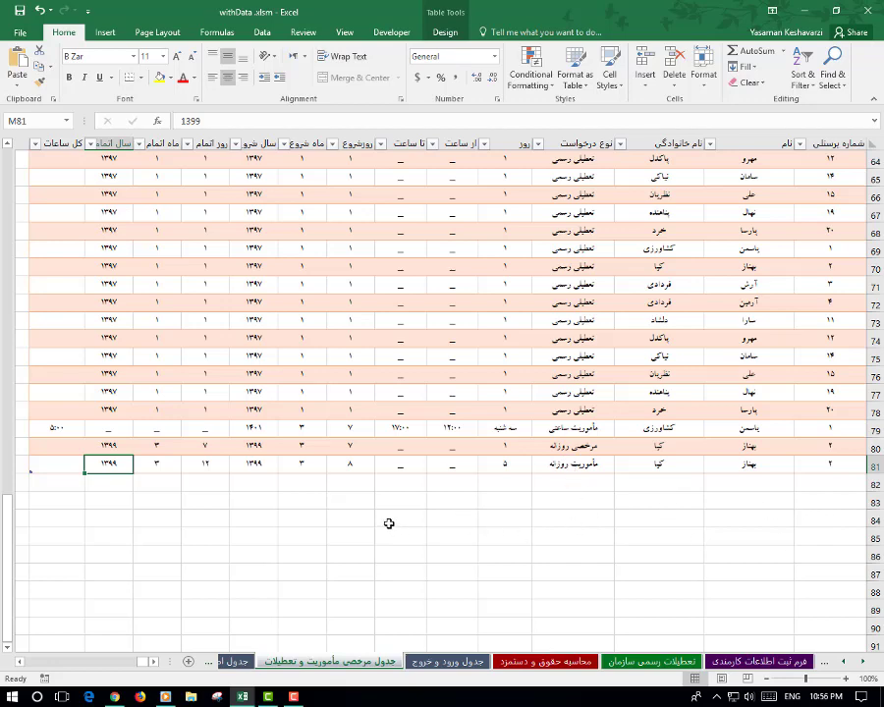
{"action": "left_click", "coordinate": [339, 468]}
{"action": "left_click", "coordinate": [294, 466]}
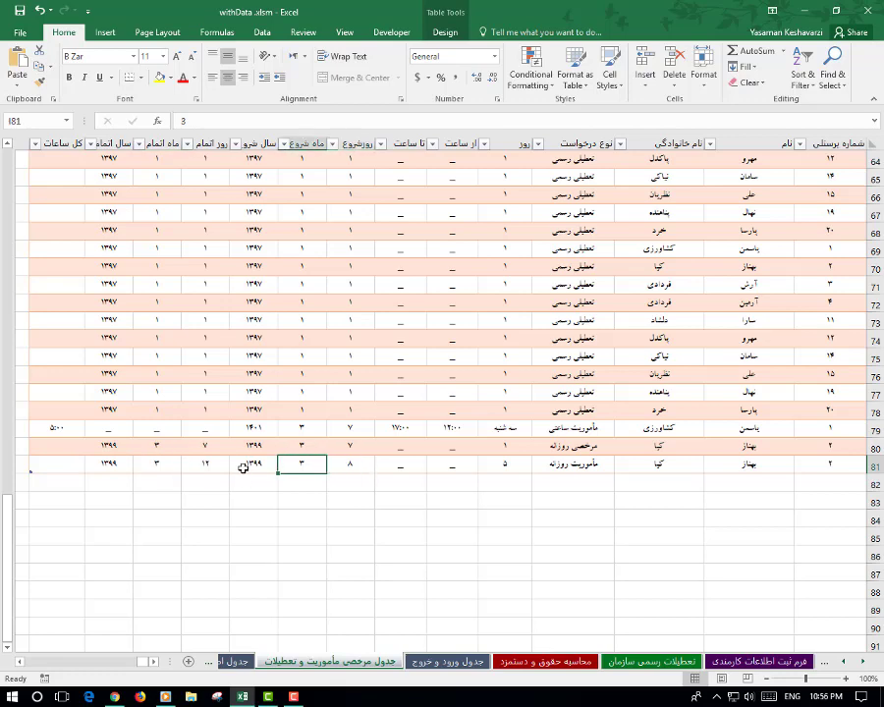
{"action": "left_click", "coordinate": [246, 460]}
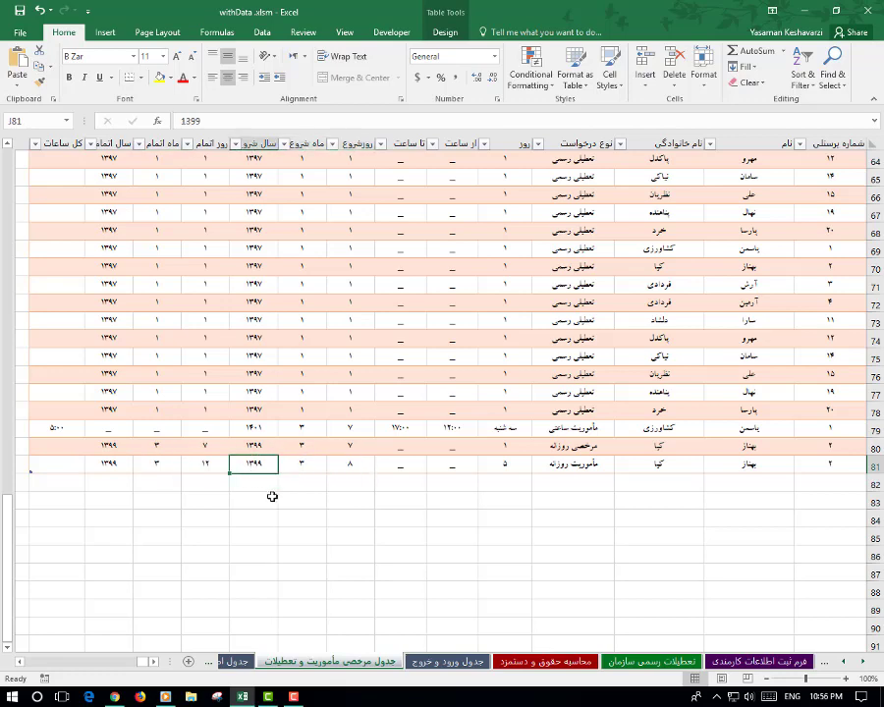
{"action": "left_click", "coordinate": [582, 464]}
{"action": "left_click", "coordinate": [847, 466]}
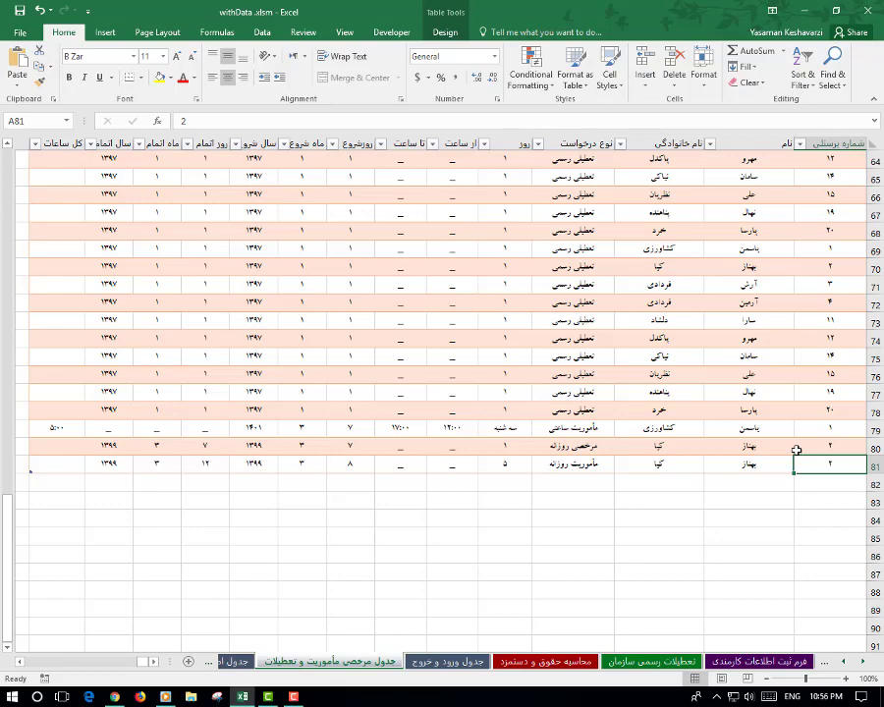
{"action": "key", "text": "ctrl+Home"}
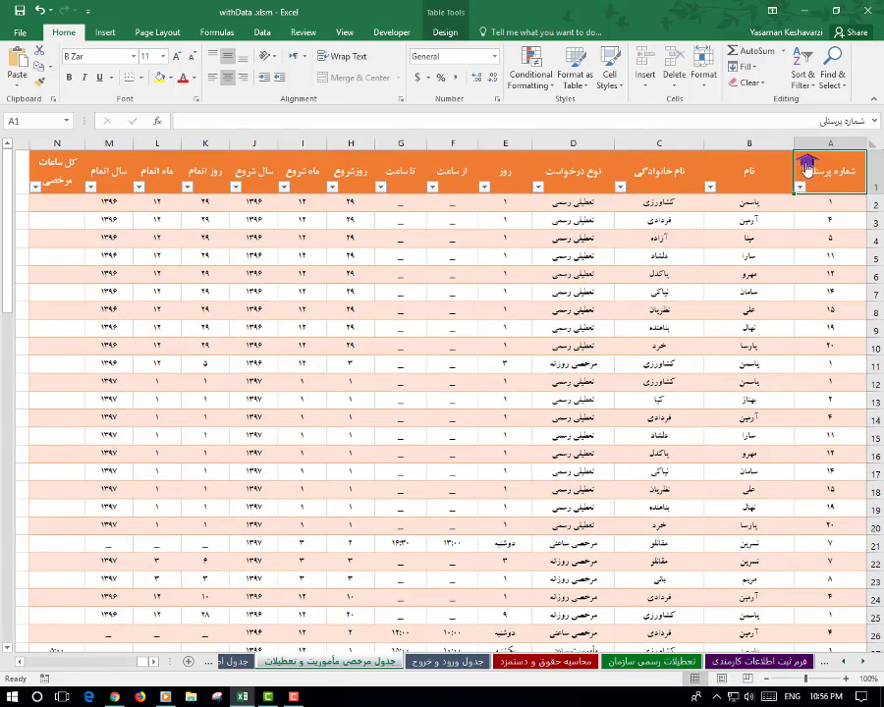
{"action": "key", "text": "ctrl+Page_Up"}
{"action": "key", "text": "ctrl+Page_Up"}
{"action": "key", "text": "ctrl+Page_Up"}
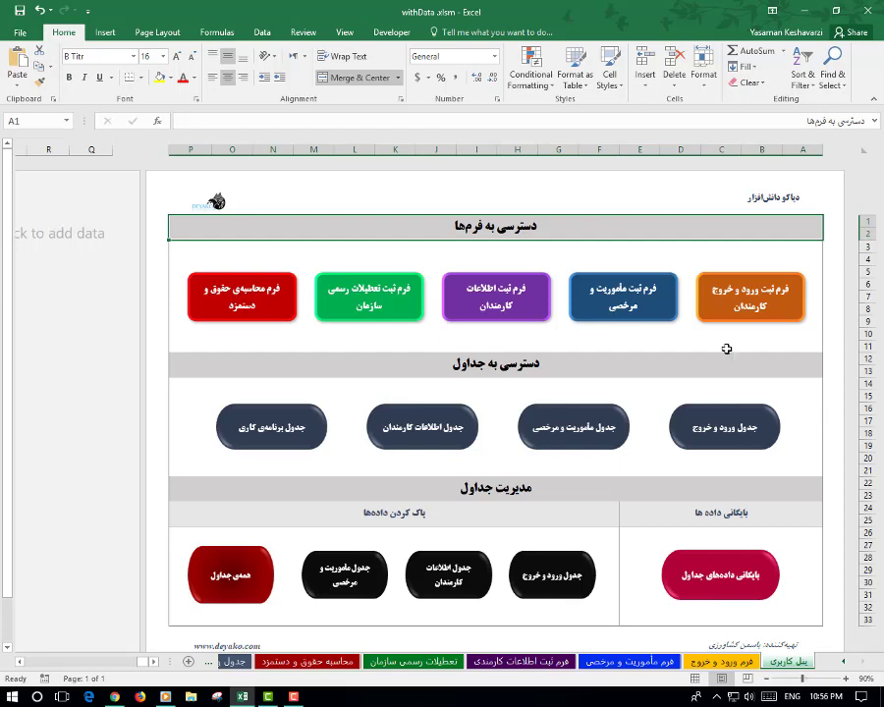
Step: Open the فرم ثبت مأموریت و مرخصی form and empty it with پاک کردن فرم
{"action": "left_click", "coordinate": [621, 311]}
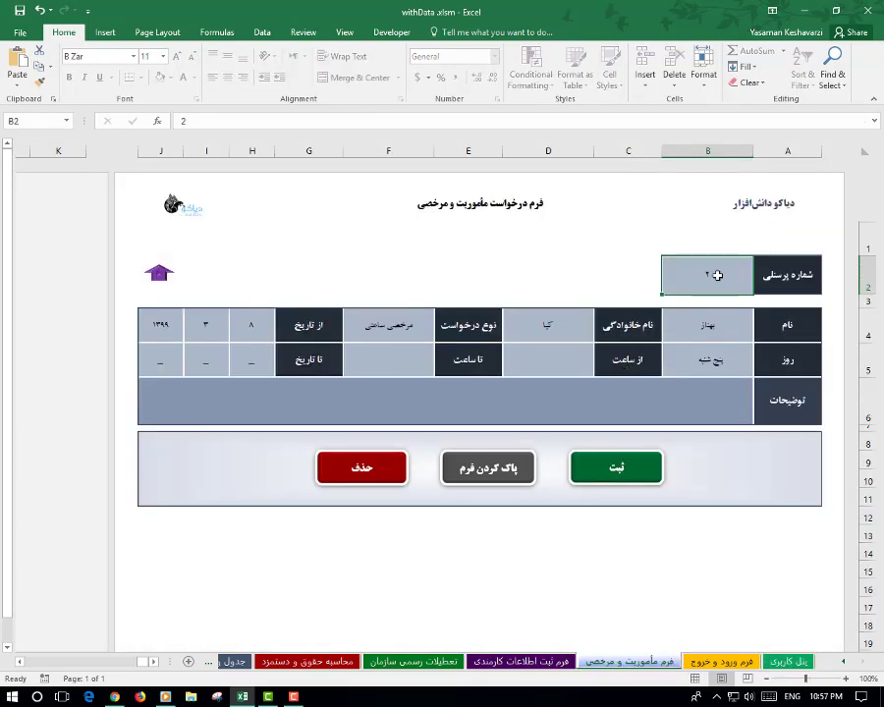
{"action": "left_click", "coordinate": [499, 465]}
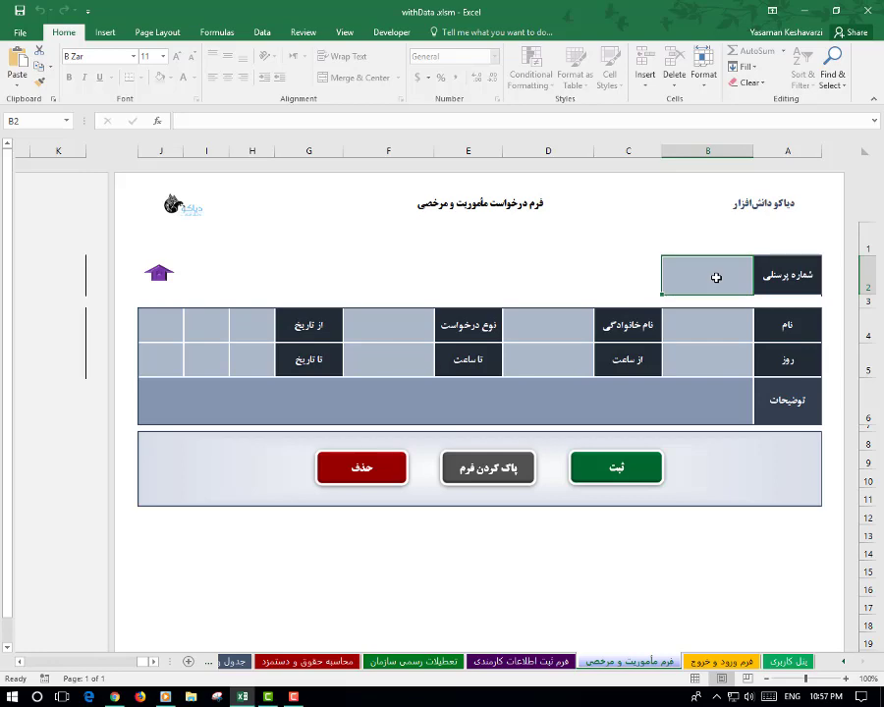
Step: Load personnel number 2 and choose daily mission as the request type
{"action": "type", "text": "2"}
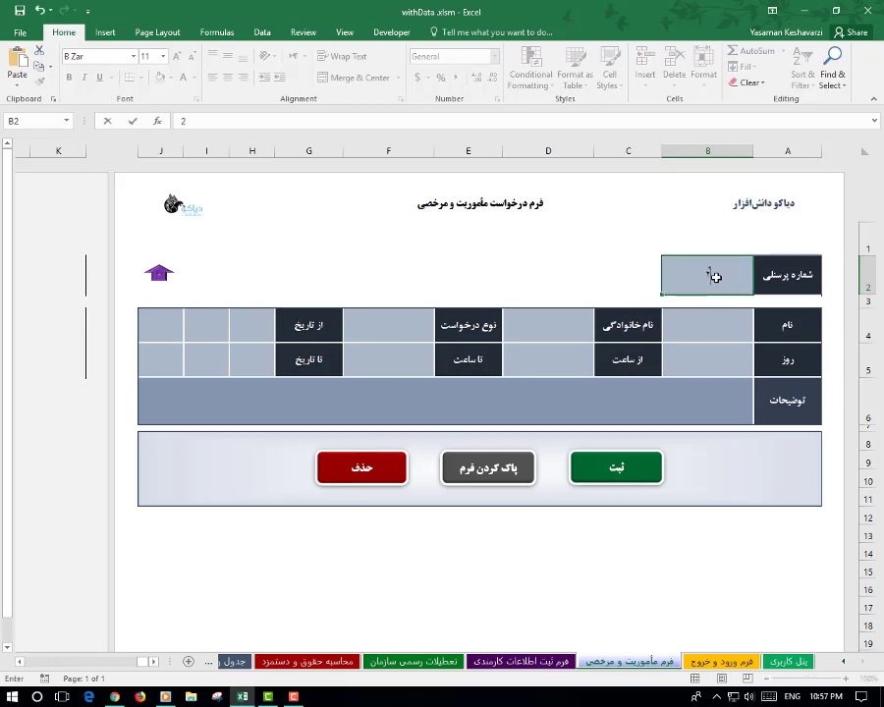
{"action": "key", "text": "Return"}
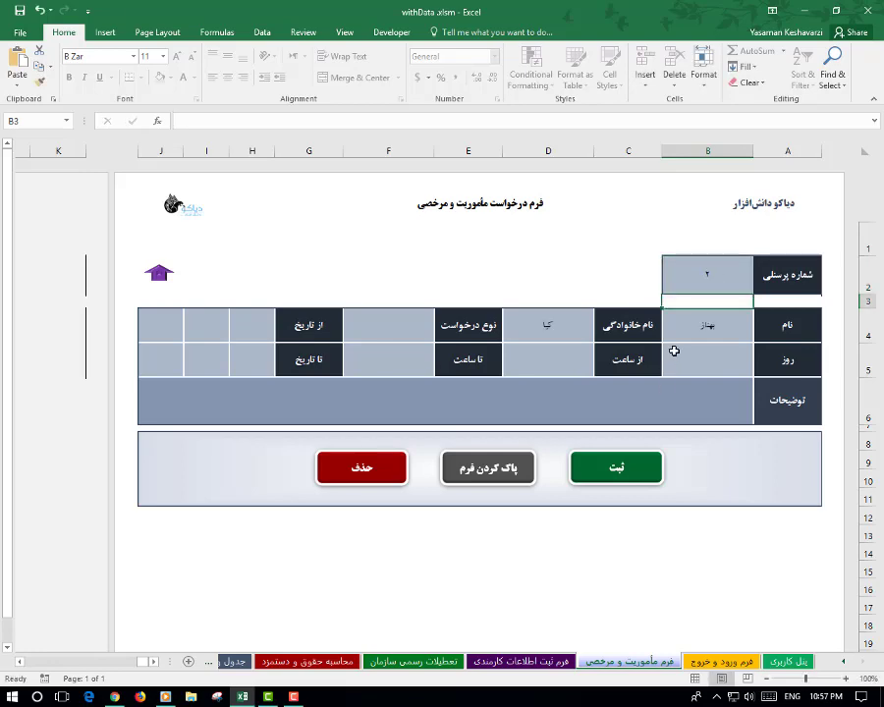
{"action": "left_click", "coordinate": [412, 326]}
{"action": "left_click", "coordinate": [336, 336]}
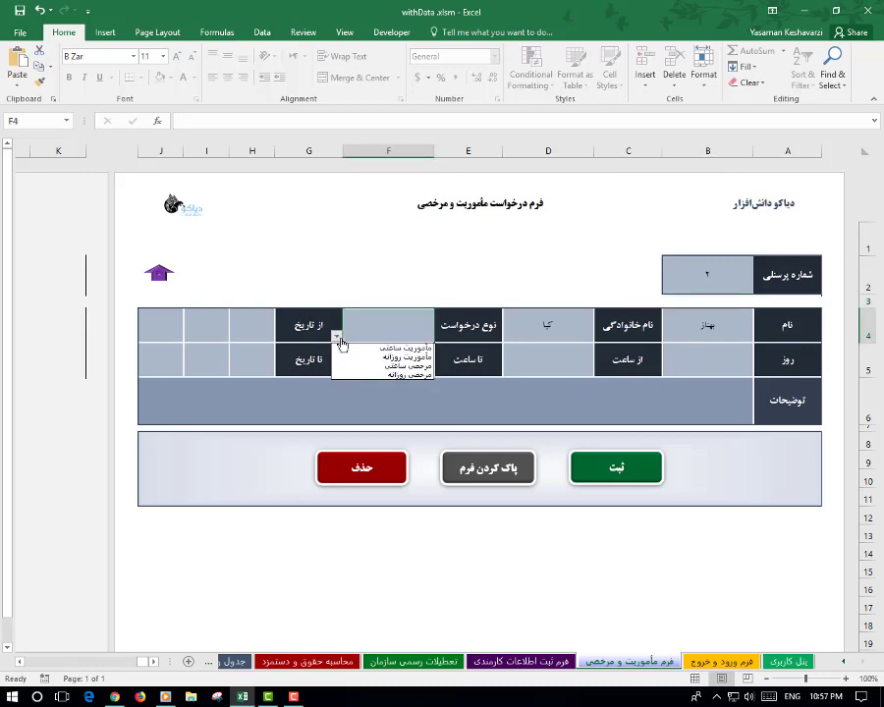
{"action": "left_click", "coordinate": [343, 358]}
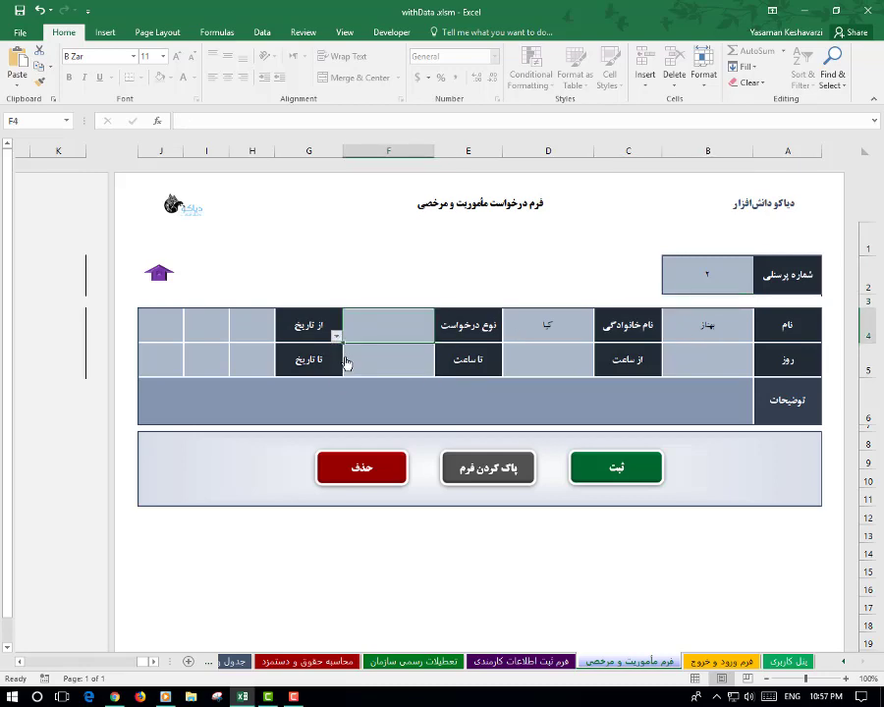
Step: Set the start date to day 3, month 8, year 1399
{"action": "left_click", "coordinate": [264, 327]}
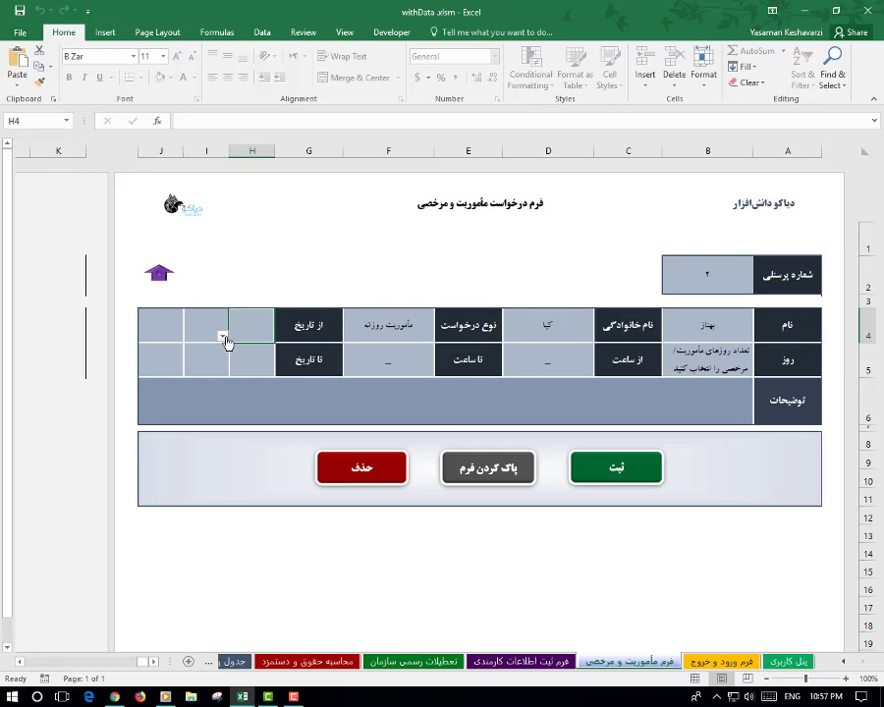
{"action": "left_click", "coordinate": [223, 338]}
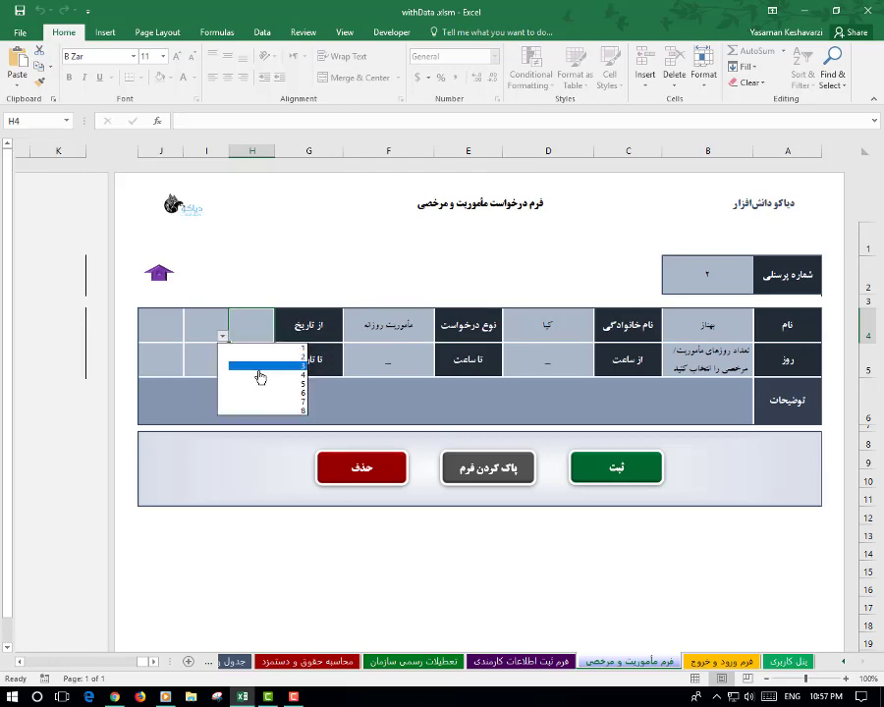
{"action": "left_click", "coordinate": [269, 364]}
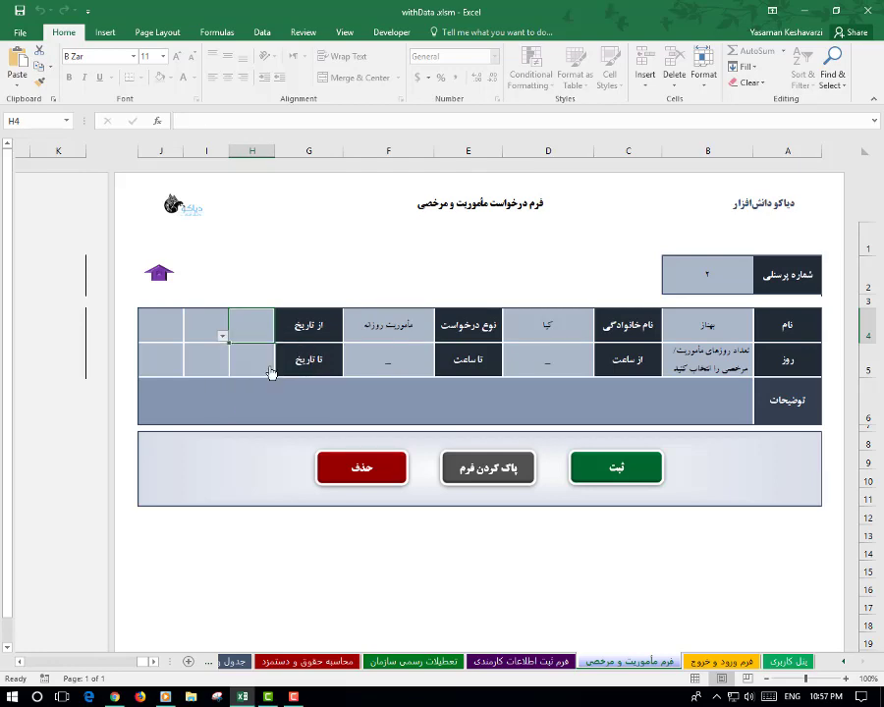
{"action": "left_click", "coordinate": [196, 330]}
{"action": "left_click", "coordinate": [177, 335]}
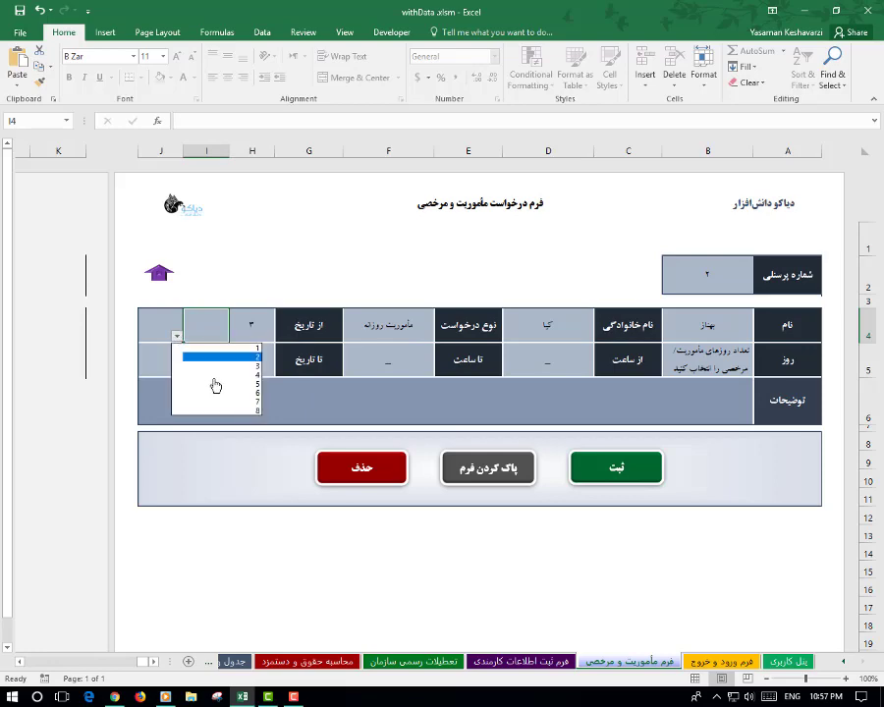
{"action": "left_click", "coordinate": [228, 411]}
{"action": "left_click", "coordinate": [148, 326]}
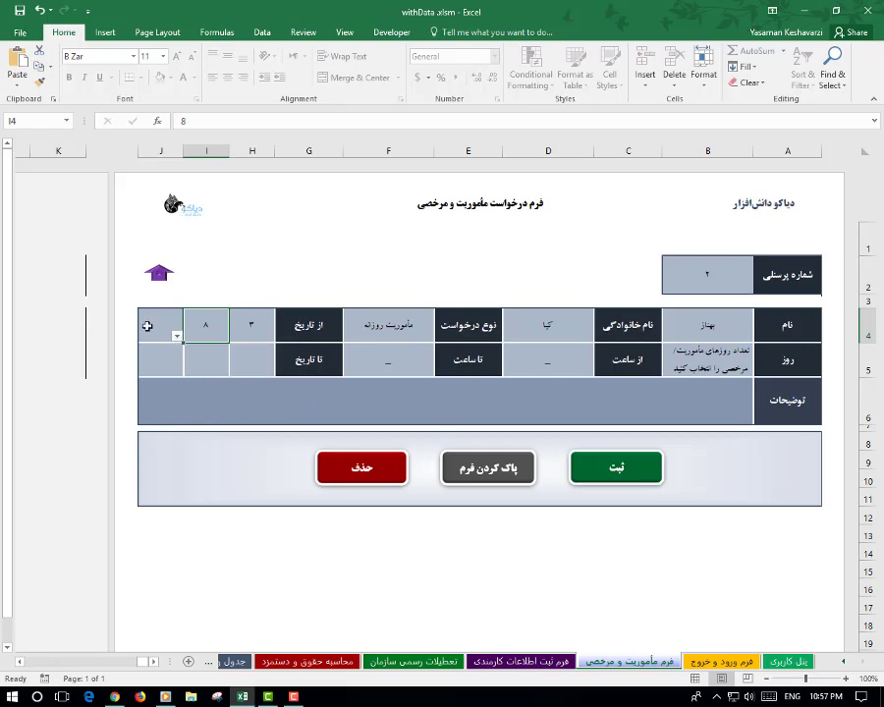
{"action": "left_click", "coordinate": [143, 336]}
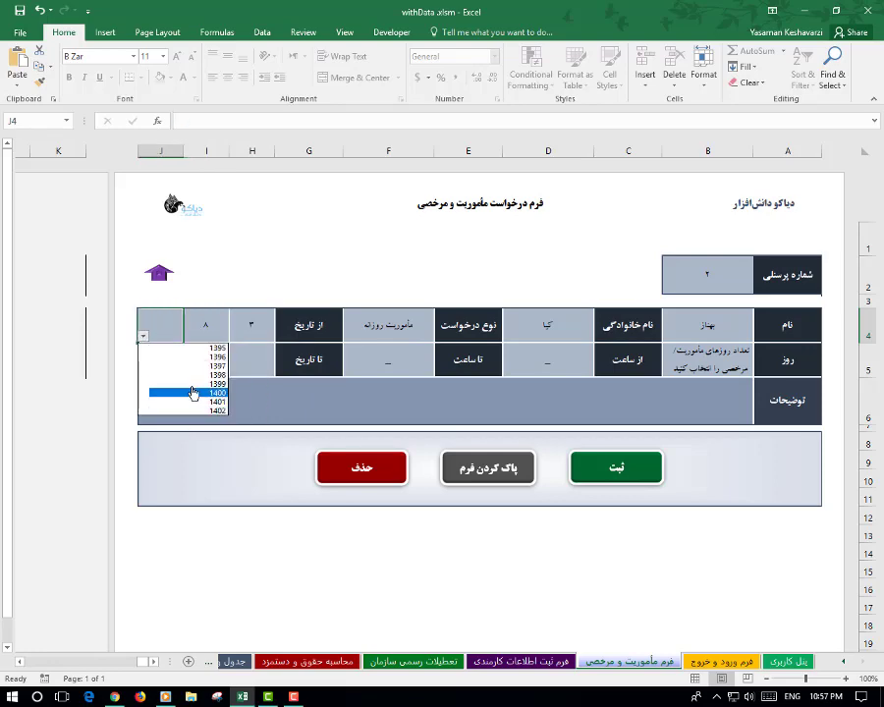
{"action": "left_click", "coordinate": [199, 379]}
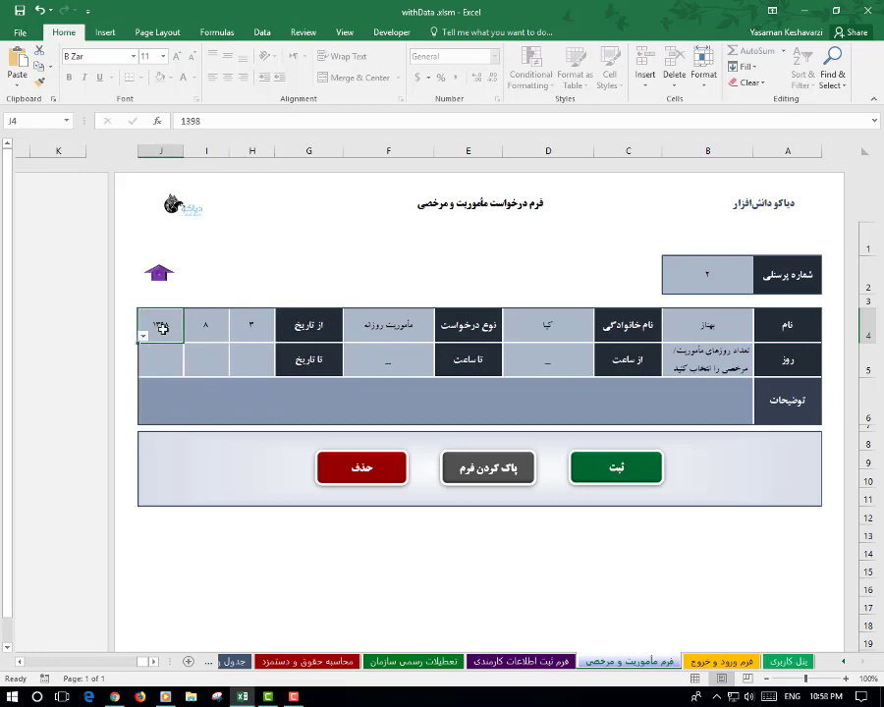
{"action": "left_click", "coordinate": [143, 336]}
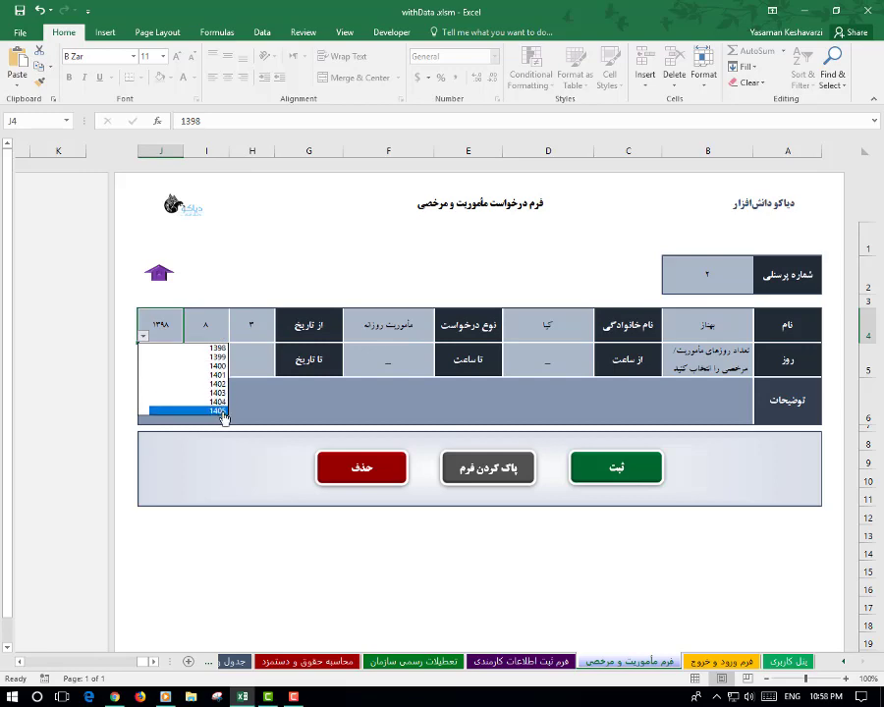
{"action": "left_click", "coordinate": [177, 358]}
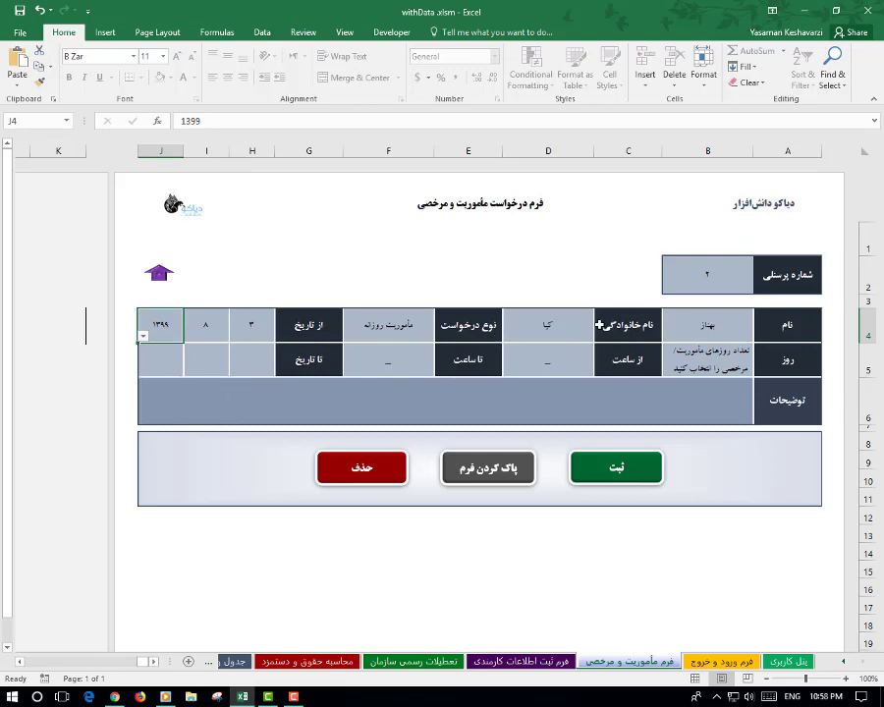
Step: Try deleting the matching record with حذف, which reports "Data Could not be found."
{"action": "left_click", "coordinate": [383, 332]}
{"action": "left_click", "coordinate": [245, 322]}
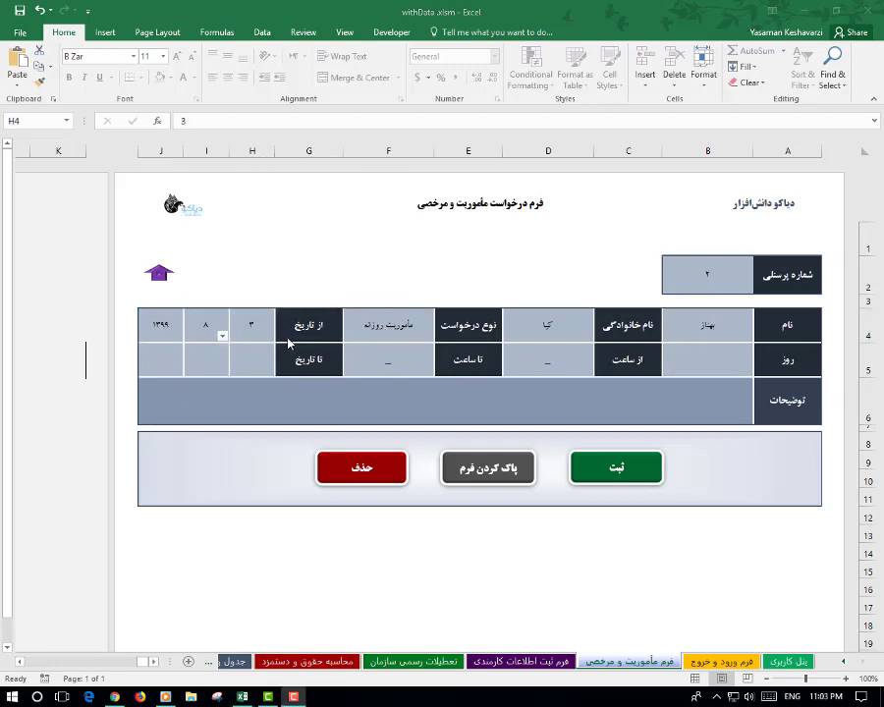
{"action": "left_click", "coordinate": [361, 468]}
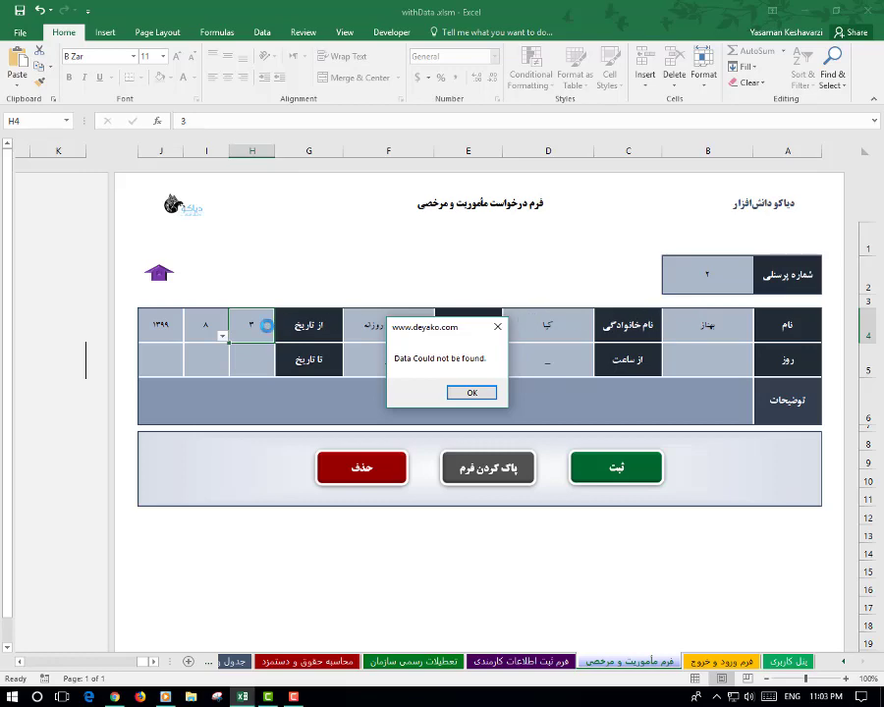
Step: Correct the start date to 8/3/1399, delete the daily-mission record, and acknowledge "Data Deleted"
{"action": "left_click", "coordinate": [490, 393]}
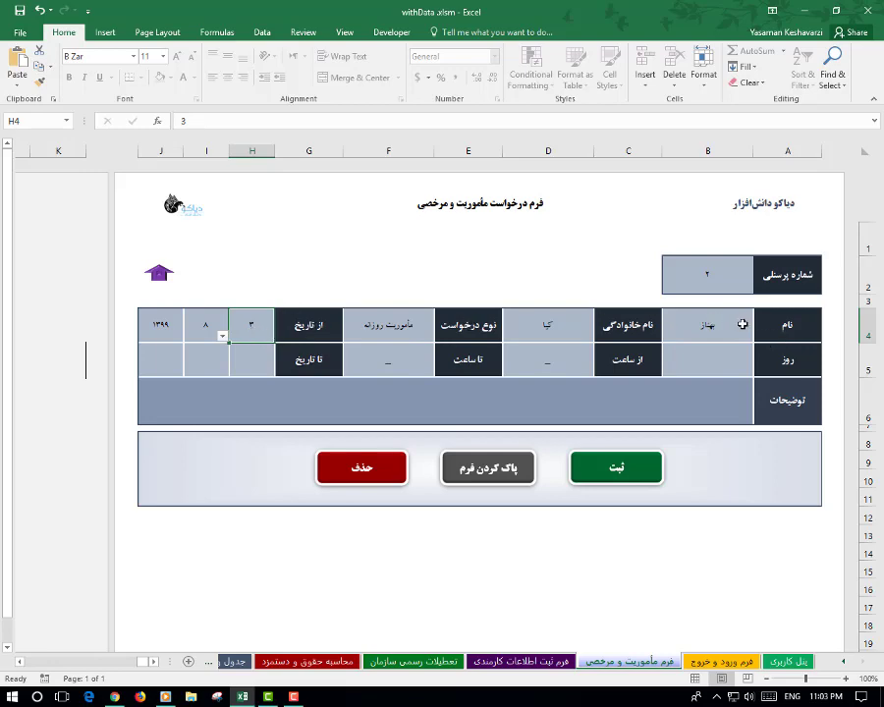
{"action": "left_click", "coordinate": [222, 337]}
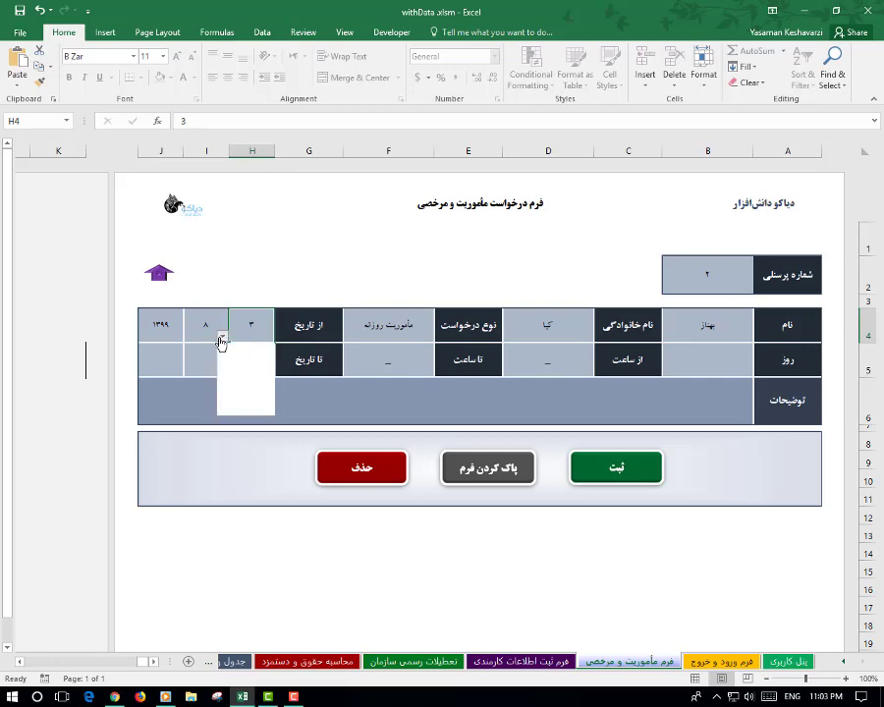
{"action": "left_click", "coordinate": [248, 397]}
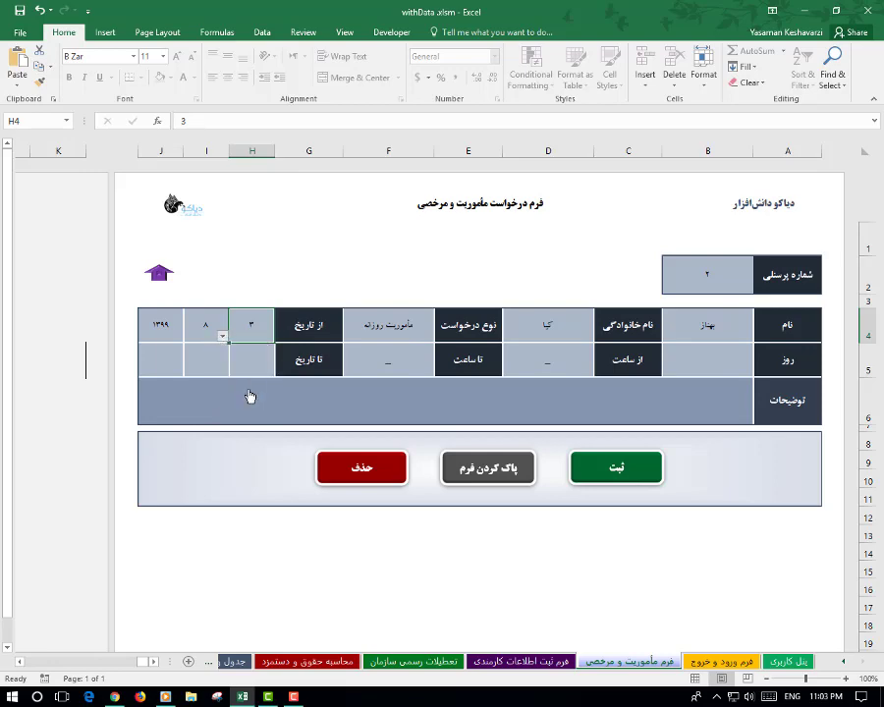
{"action": "left_click", "coordinate": [192, 322]}
{"action": "left_click", "coordinate": [179, 338]}
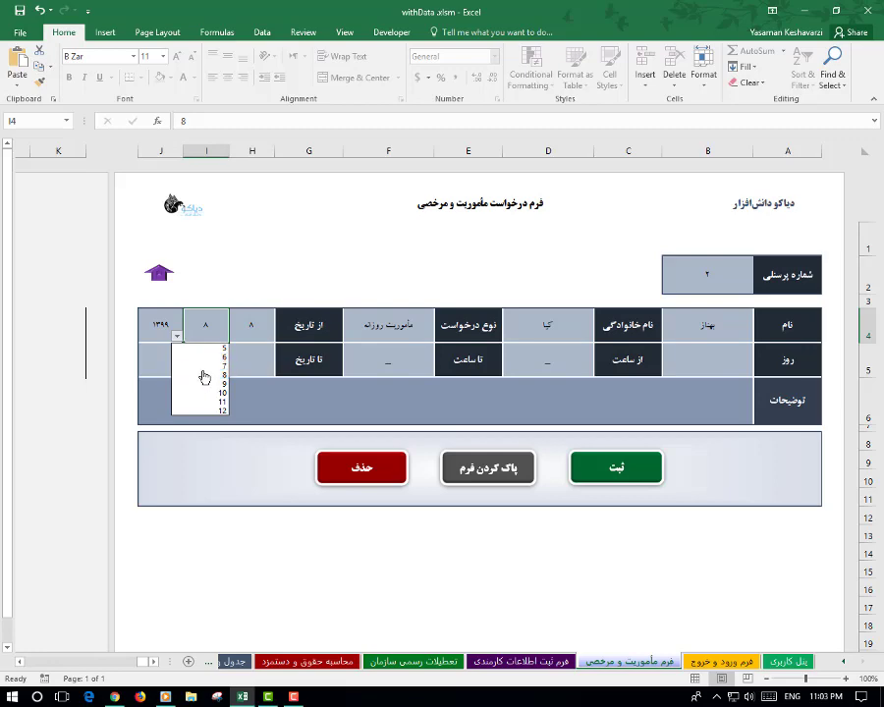
{"action": "left_click", "coordinate": [202, 349]}
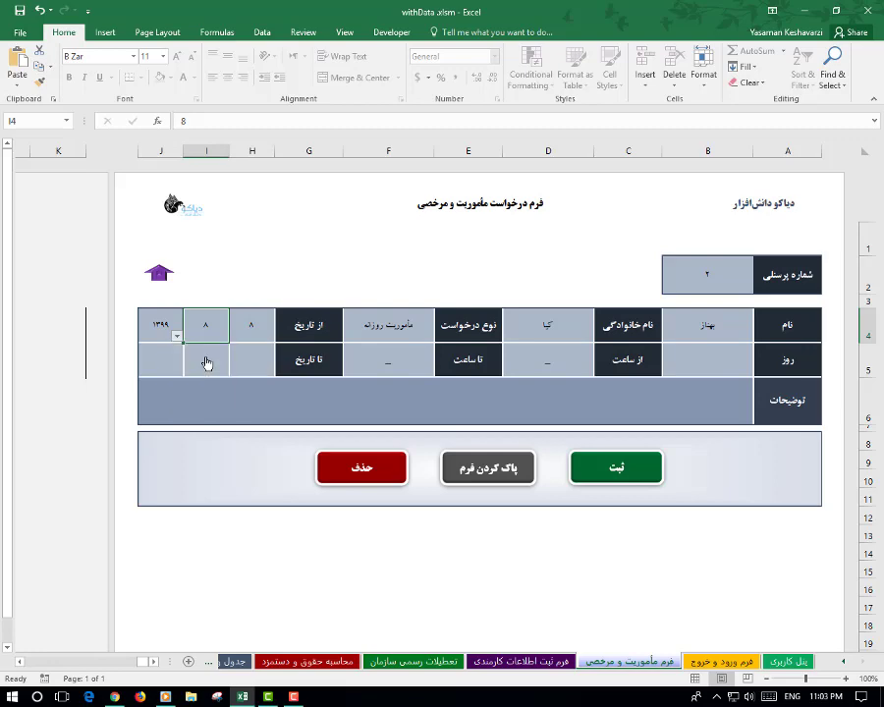
{"action": "left_click", "coordinate": [361, 468]}
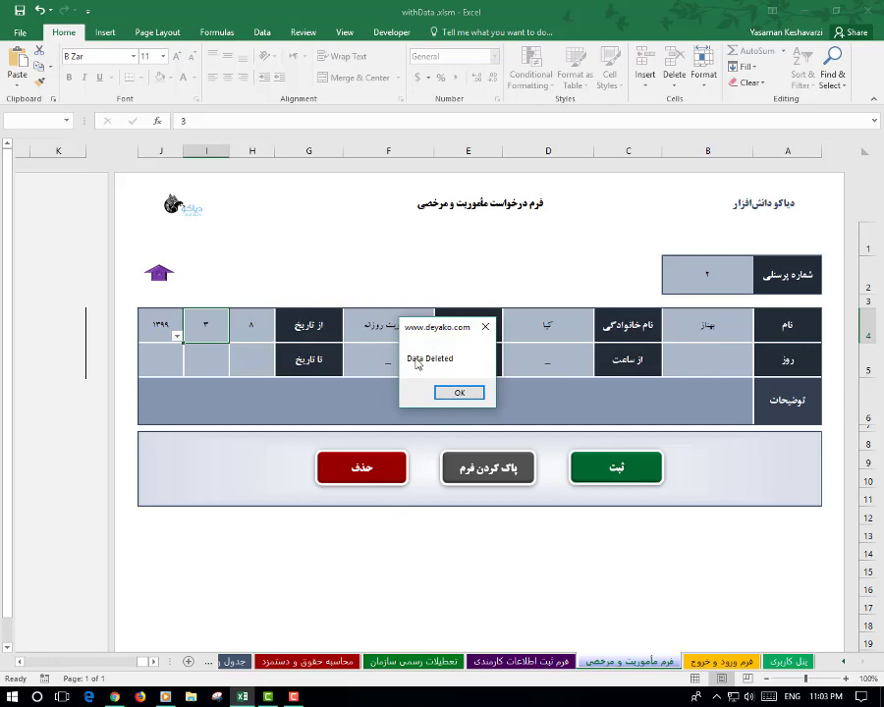
{"action": "left_click", "coordinate": [456, 392]}
Step: Open the leave, mission and holidays table from the dashboard
{"action": "left_click", "coordinate": [157, 272]}
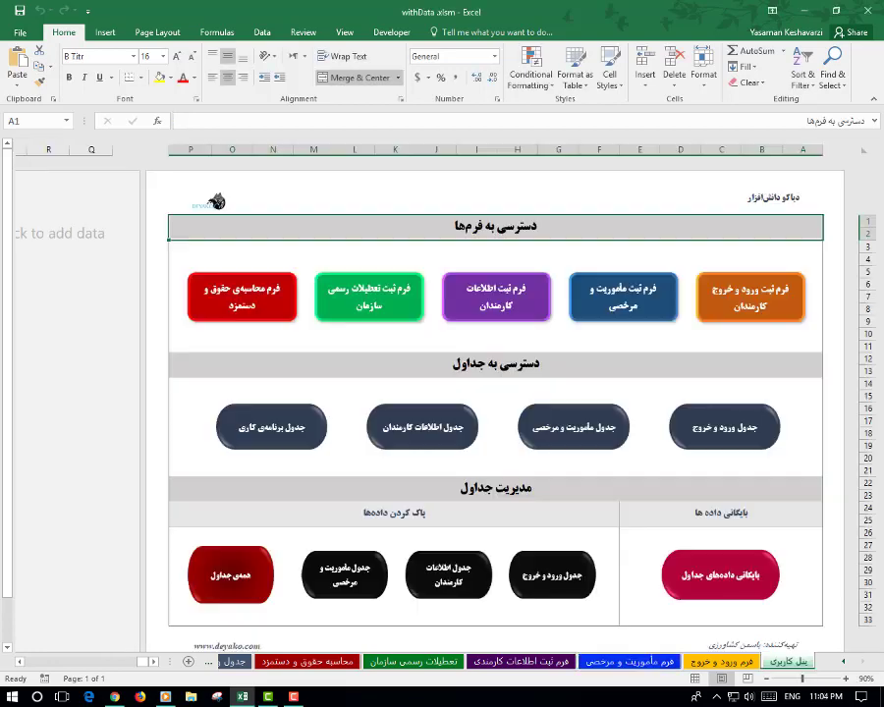
{"action": "left_click", "coordinate": [577, 432]}
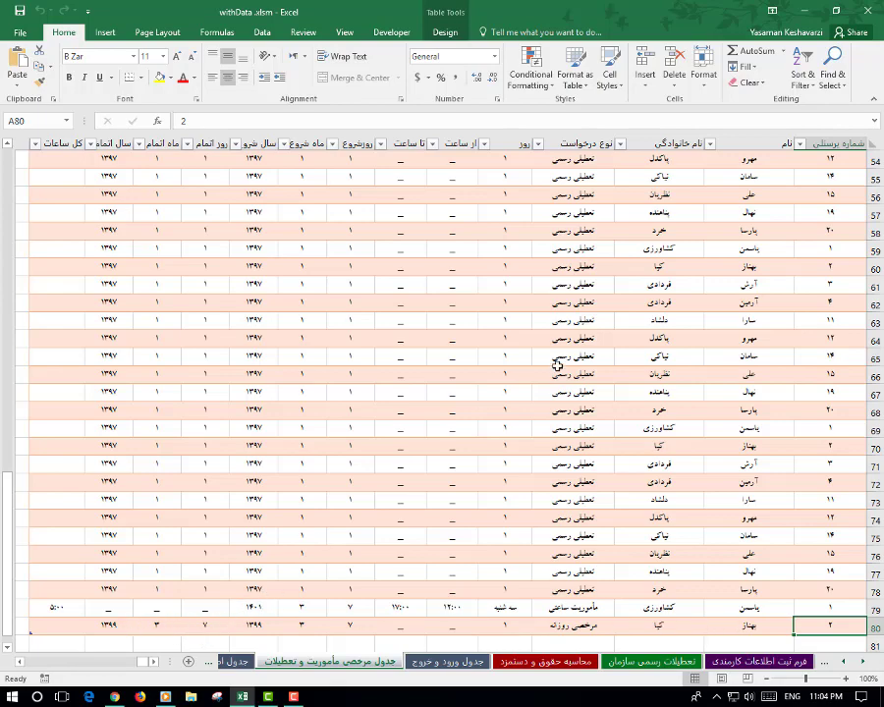
{"action": "scroll", "coordinate": [752, 379], "scroll_direction": "up", "scroll_amount": 4}
{"action": "scroll", "coordinate": [751, 380], "scroll_direction": "up", "scroll_amount": 5}
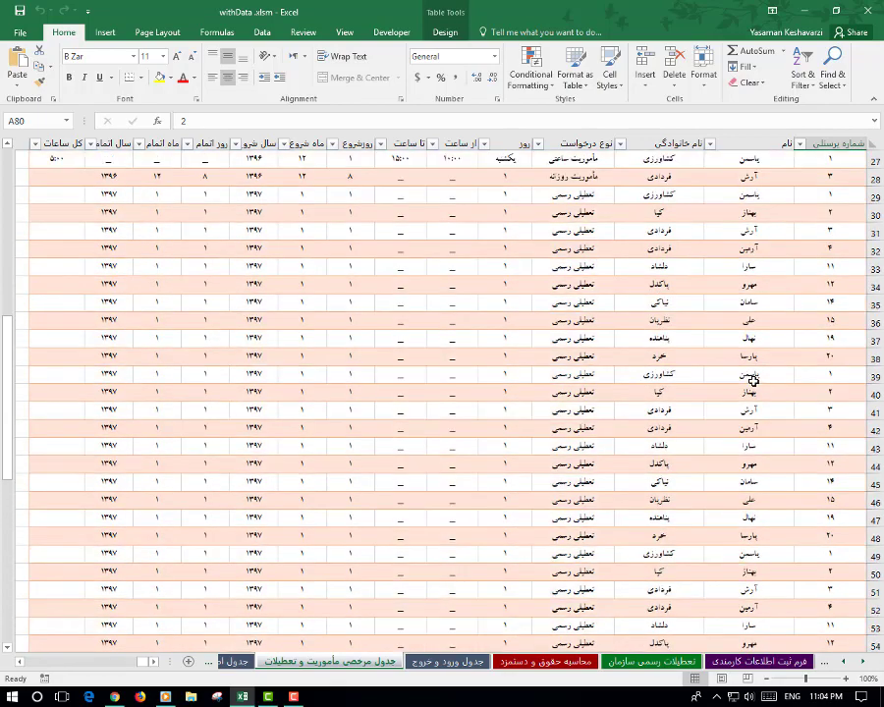
{"action": "scroll", "coordinate": [751, 376], "scroll_direction": "up", "scroll_amount": 8}
{"action": "scroll", "coordinate": [753, 334], "scroll_direction": "down", "scroll_amount": 18}
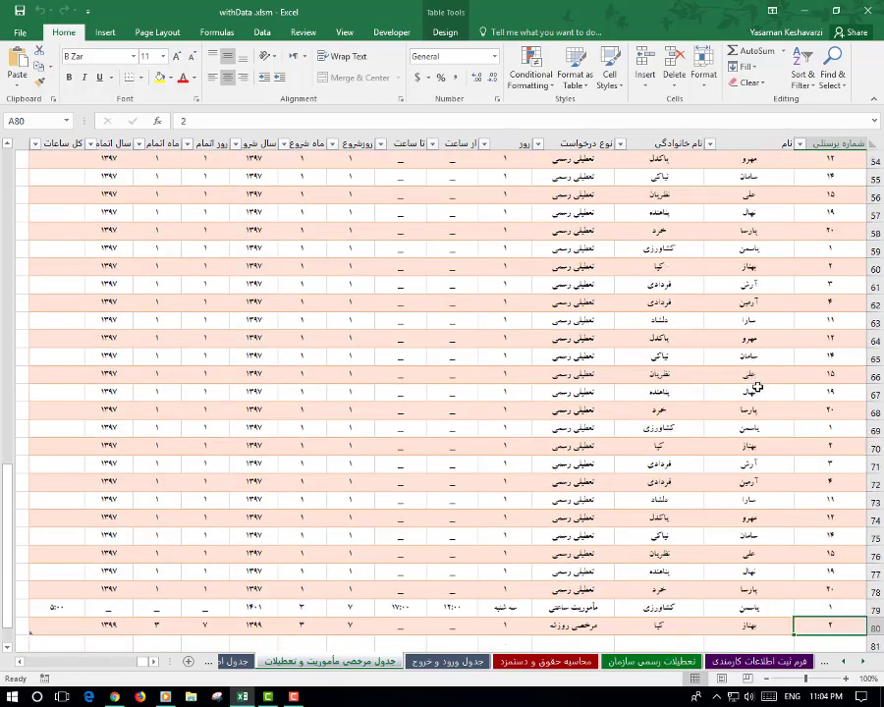
Step: Check the request type in row 80, then return to the user panel dashboard
{"action": "left_click", "coordinate": [575, 623]}
{"action": "scroll", "coordinate": [637, 570], "scroll_direction": "up", "scroll_amount": 2}
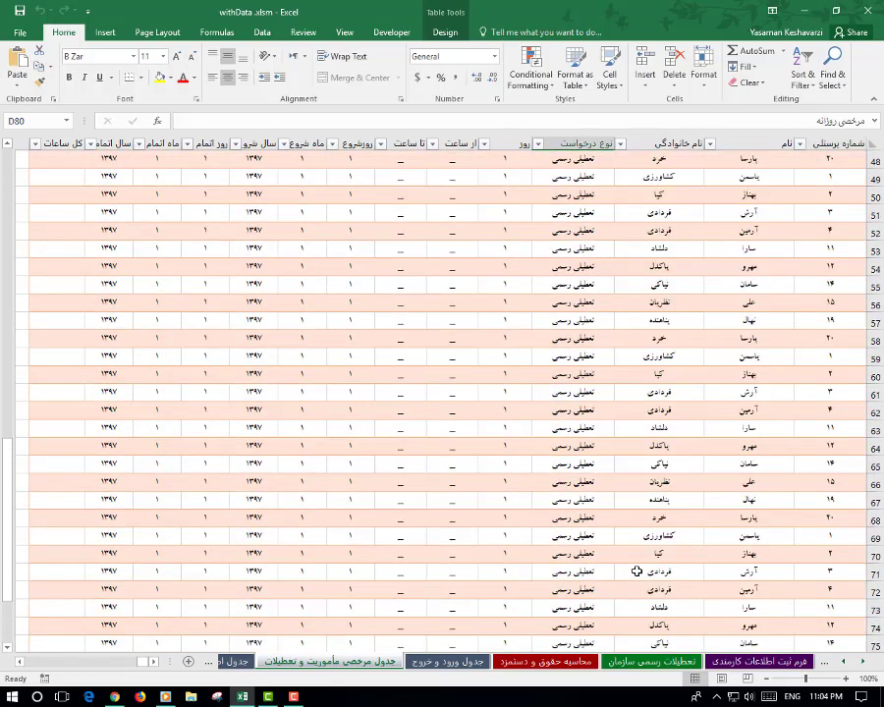
{"action": "scroll", "coordinate": [582, 530], "scroll_direction": "up", "scroll_amount": 3}
{"action": "scroll", "coordinate": [583, 535], "scroll_direction": "up", "scroll_amount": 6}
{"action": "scroll", "coordinate": [583, 539], "scroll_direction": "up", "scroll_amount": 3}
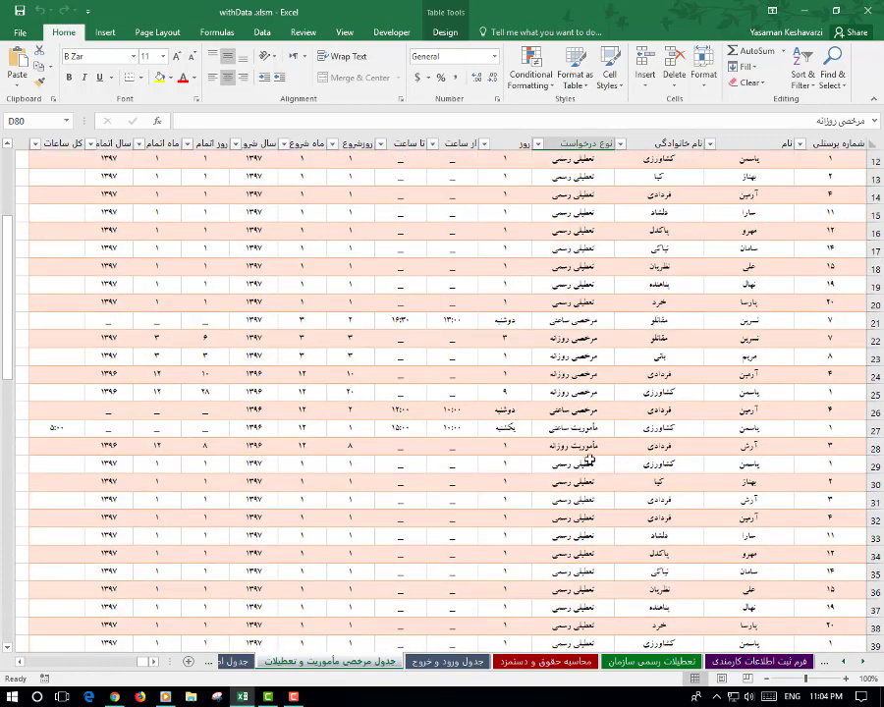
{"action": "scroll", "coordinate": [584, 521], "scroll_direction": "down", "scroll_amount": 4}
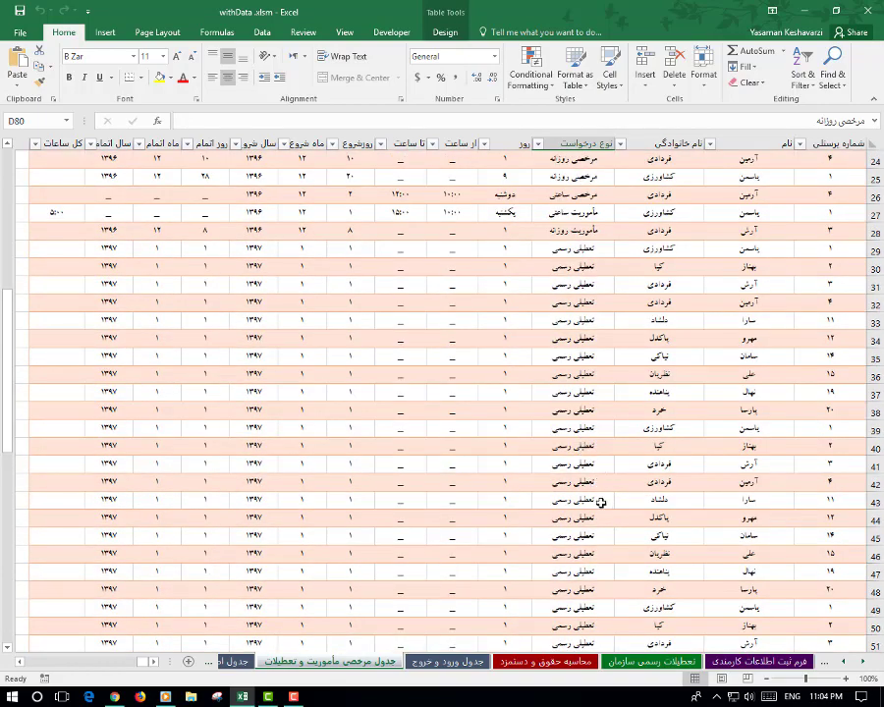
{"action": "scroll", "coordinate": [596, 499], "scroll_direction": "up", "scroll_amount": 6}
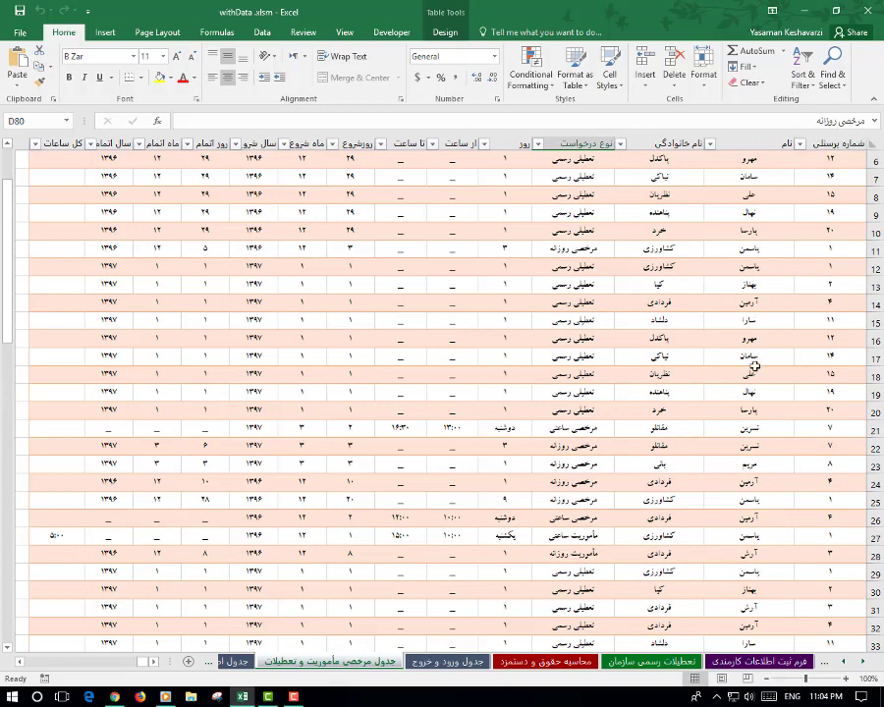
{"action": "key", "text": "ctrl+Up"}
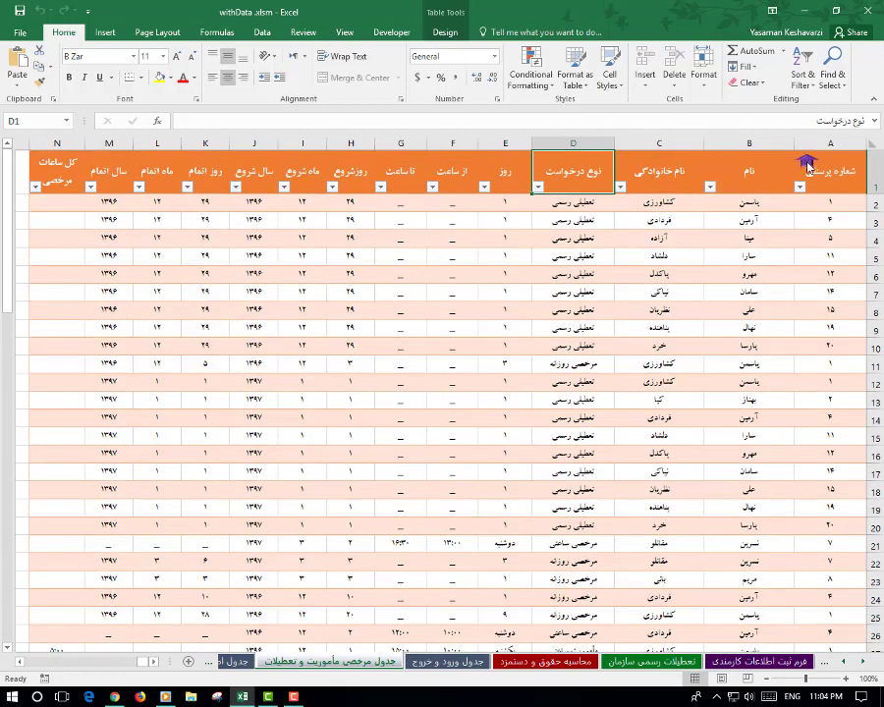
{"action": "left_click", "coordinate": [806, 164]}
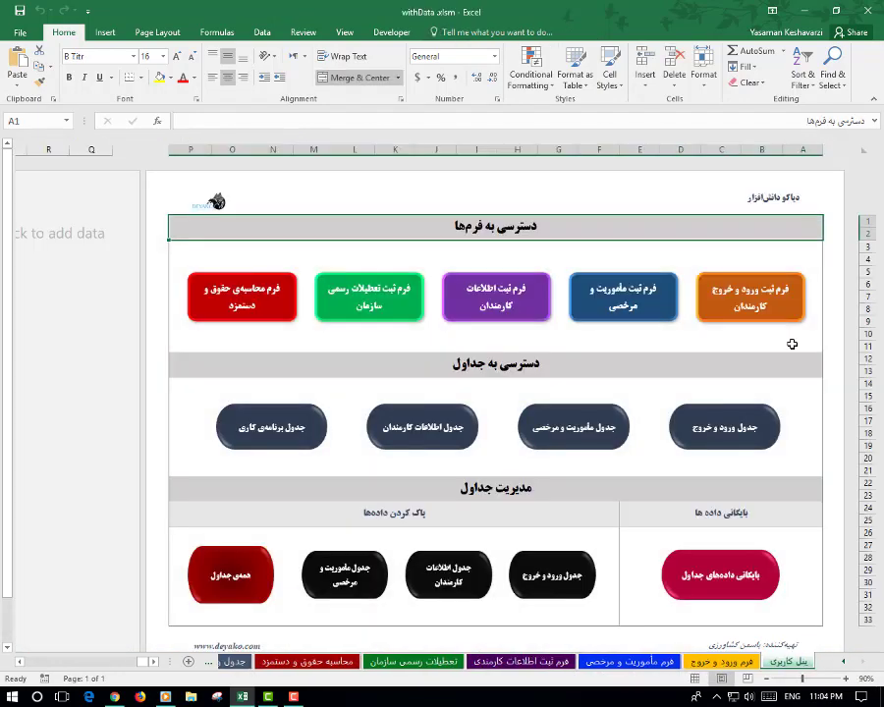
{"action": "left_click", "coordinate": [362, 305]}
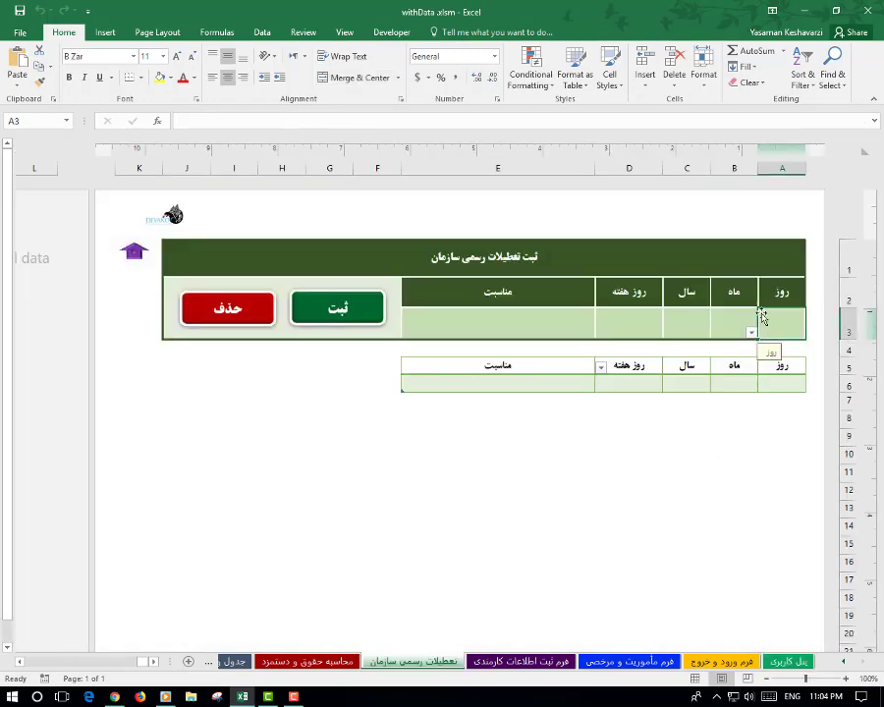
{"action": "left_click", "coordinate": [725, 323]}
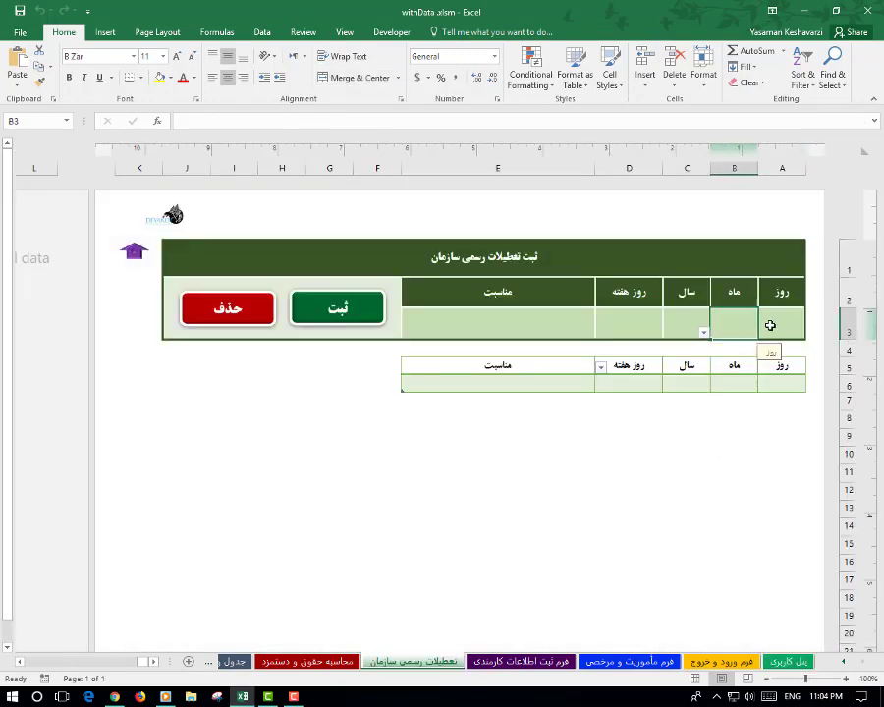
{"action": "left_click", "coordinate": [537, 322]}
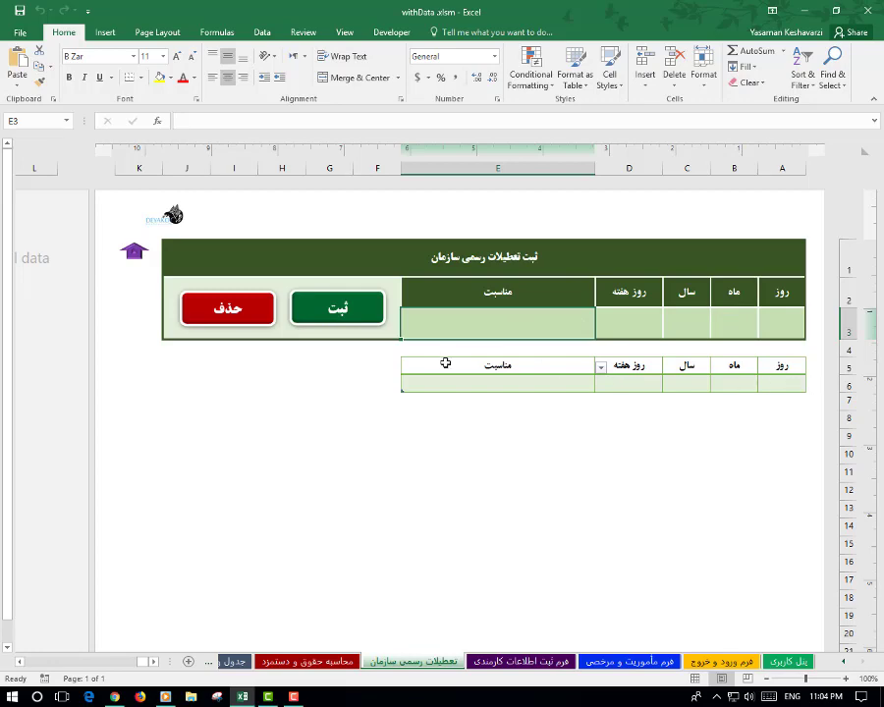
{"action": "left_click", "coordinate": [137, 257]}
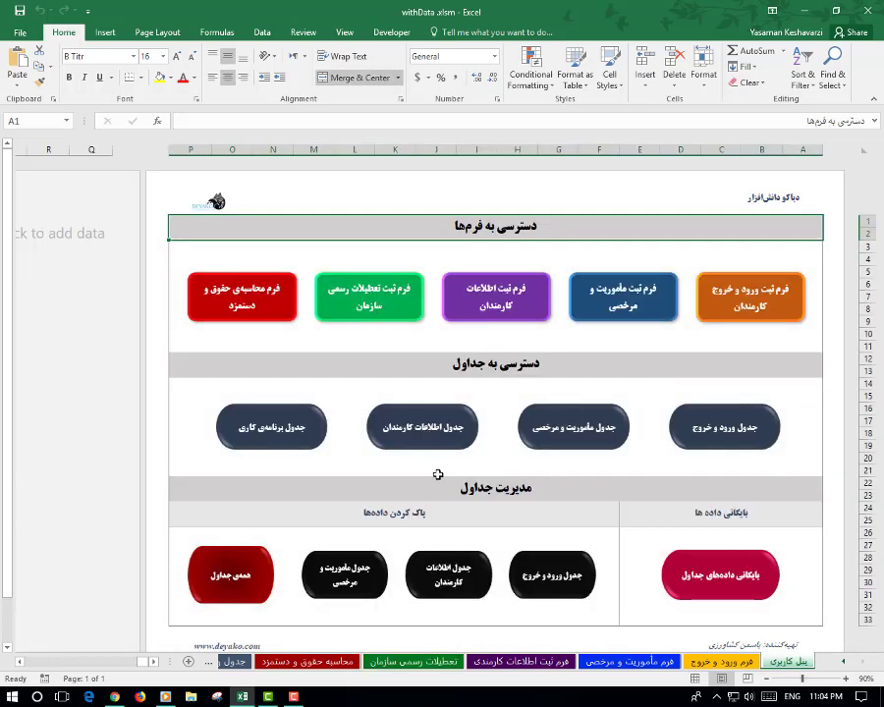
{"action": "left_click", "coordinate": [536, 427]}
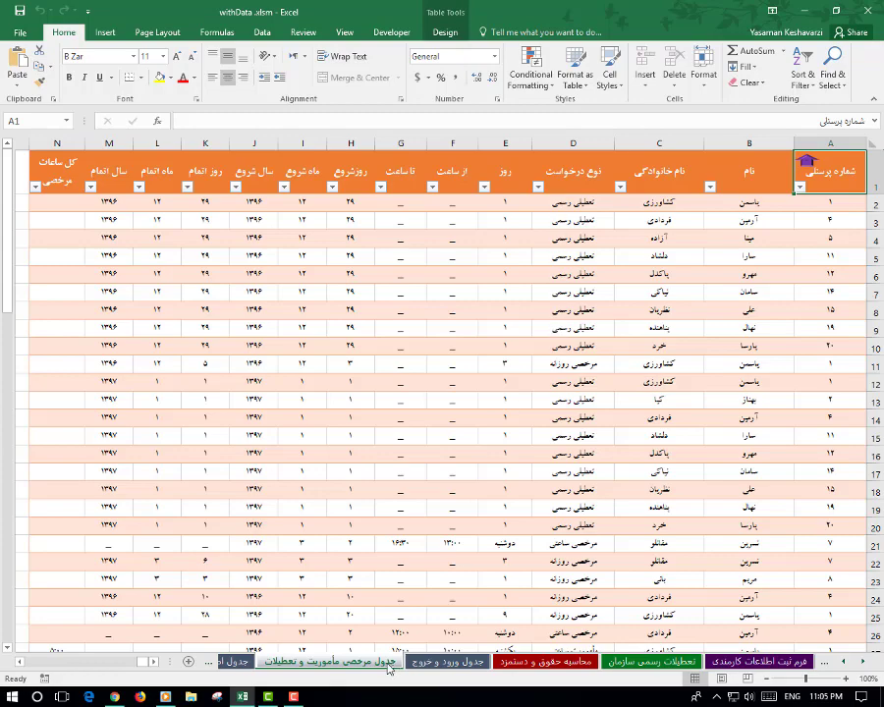
{"action": "key", "text": "ctrl+Page_Up"}
{"action": "key", "text": "ctrl+Page_Up"}
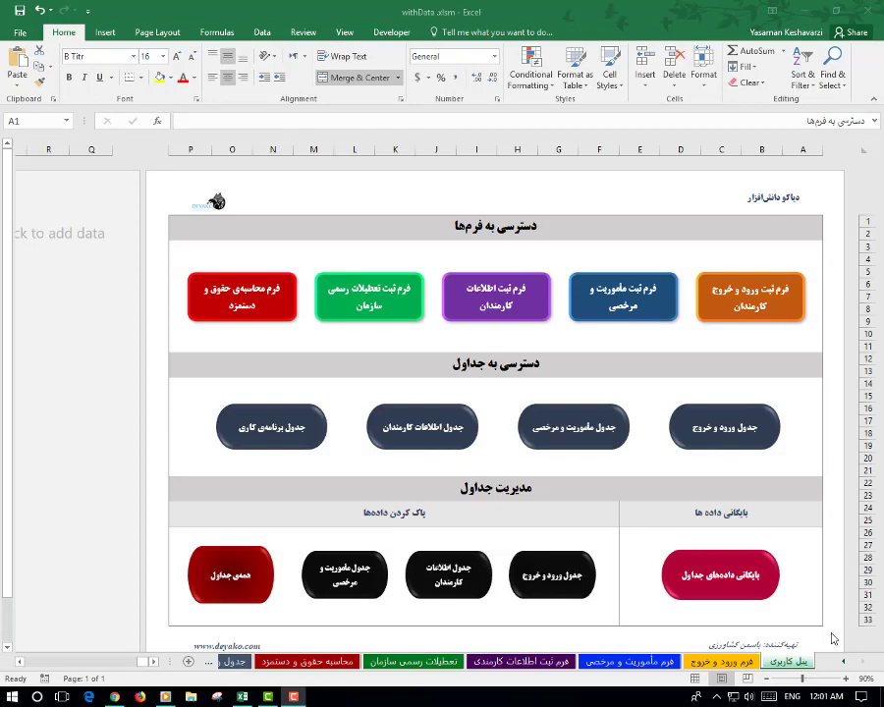
Step: Run the salary calculation for month 12 of year 1396 on the salary sheet
{"action": "left_click", "coordinate": [272, 316]}
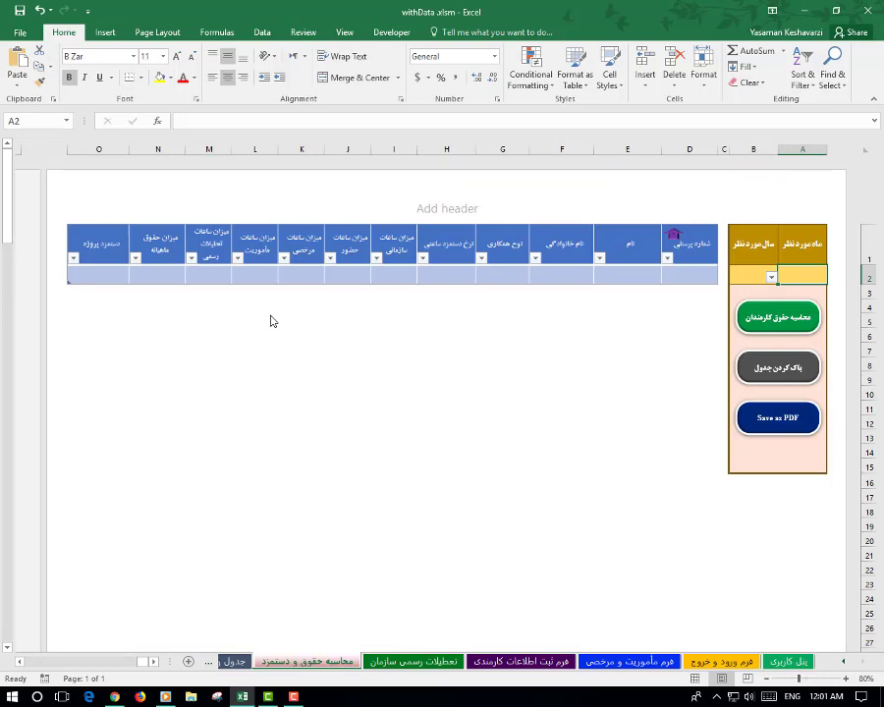
{"action": "left_click", "coordinate": [772, 277]}
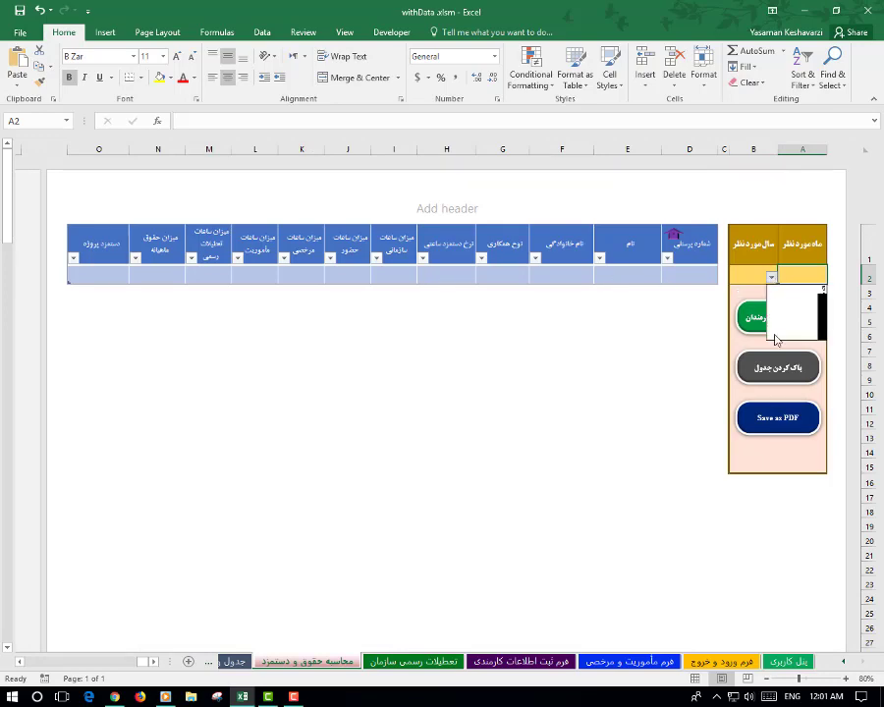
{"action": "left_click", "coordinate": [808, 335]}
{"action": "left_click", "coordinate": [750, 279]}
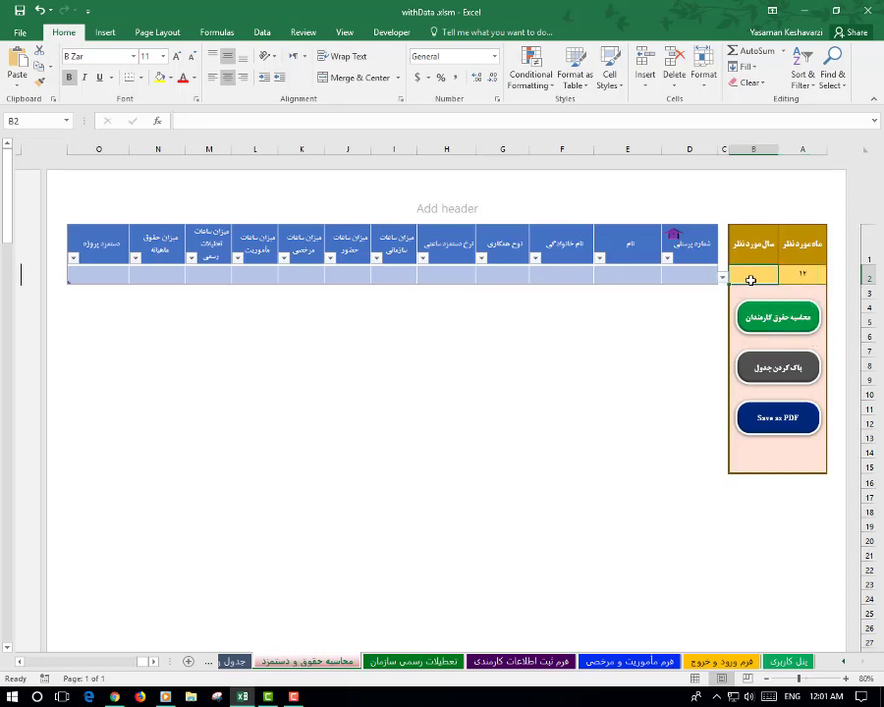
{"action": "left_click", "coordinate": [722, 278]}
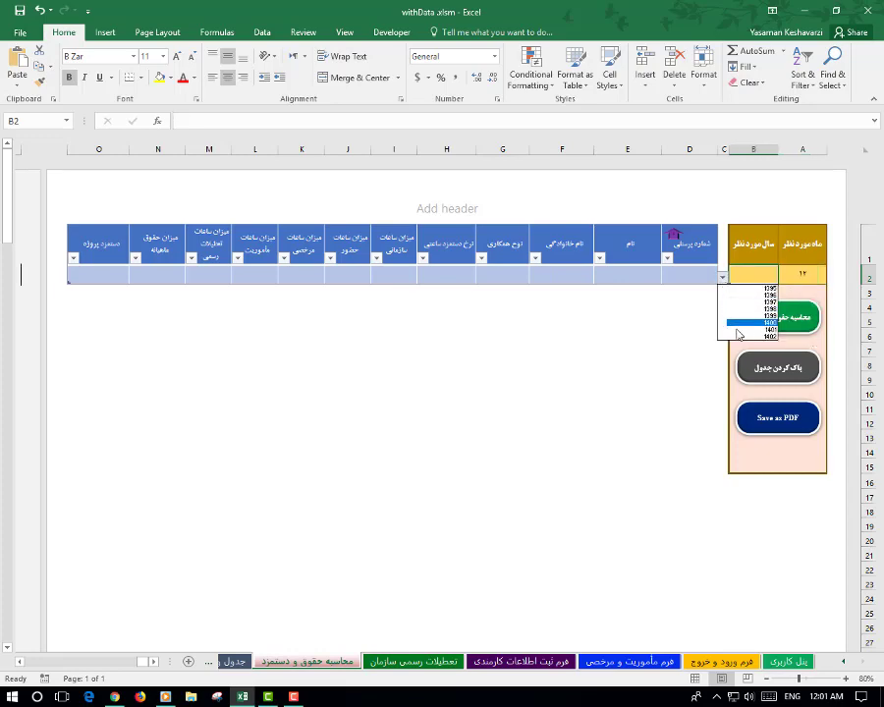
{"action": "left_click", "coordinate": [740, 295]}
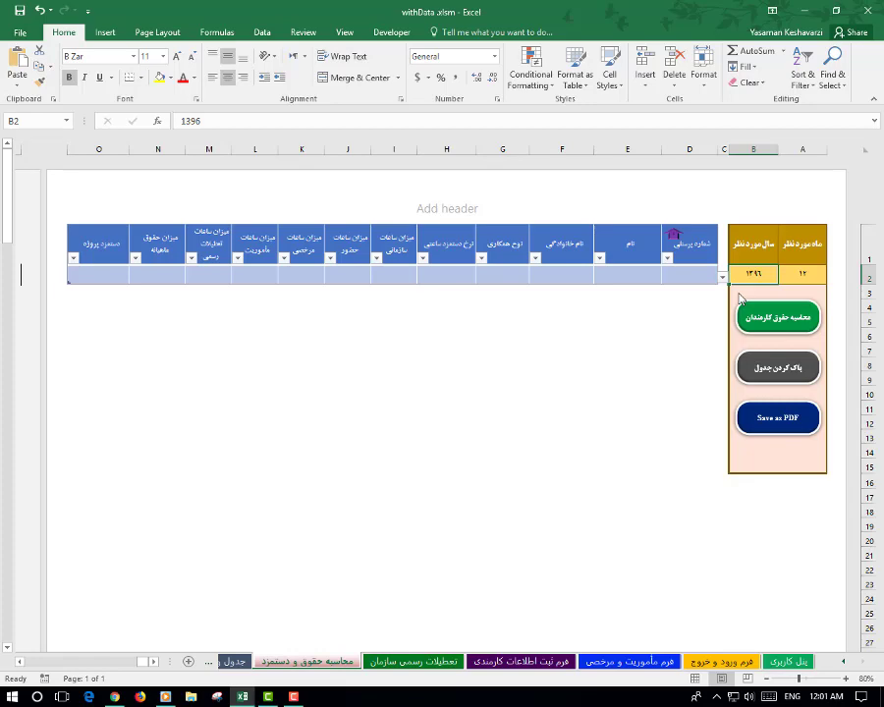
{"action": "left_click", "coordinate": [805, 324]}
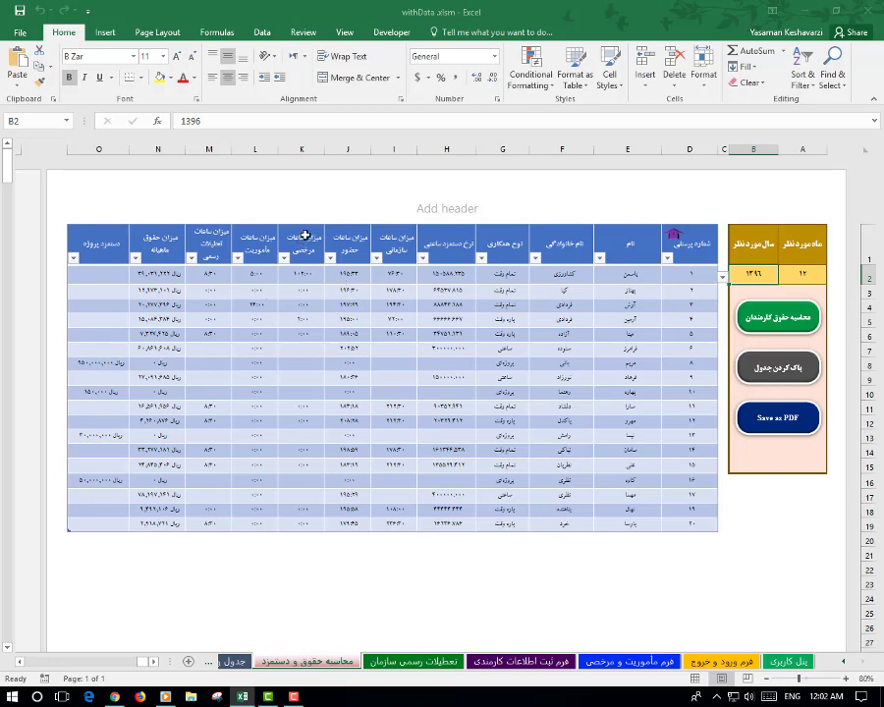
{"action": "left_click", "coordinate": [310, 279]}
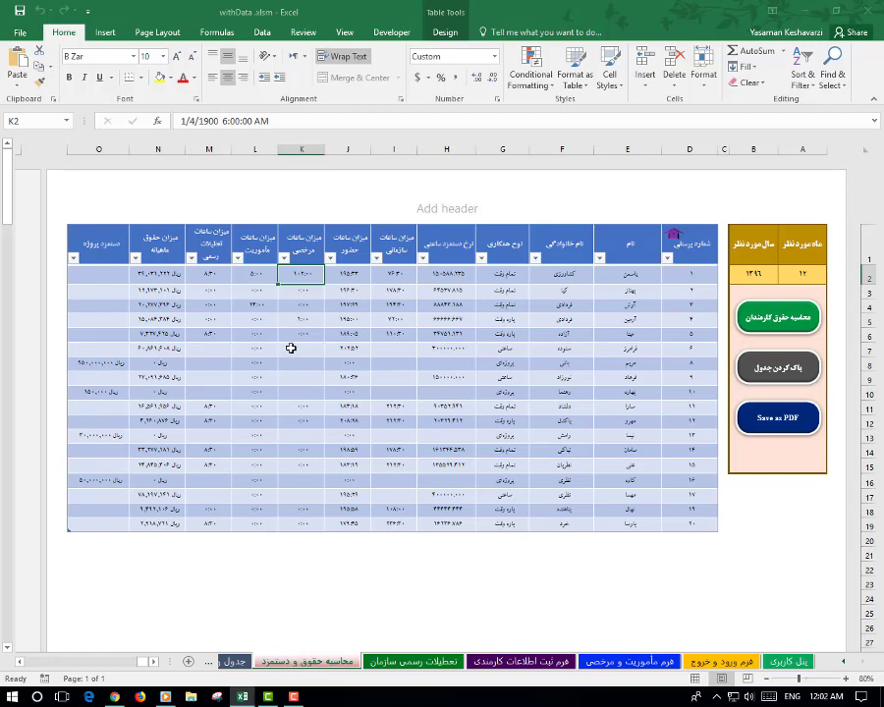
{"action": "left_click", "coordinate": [248, 278]}
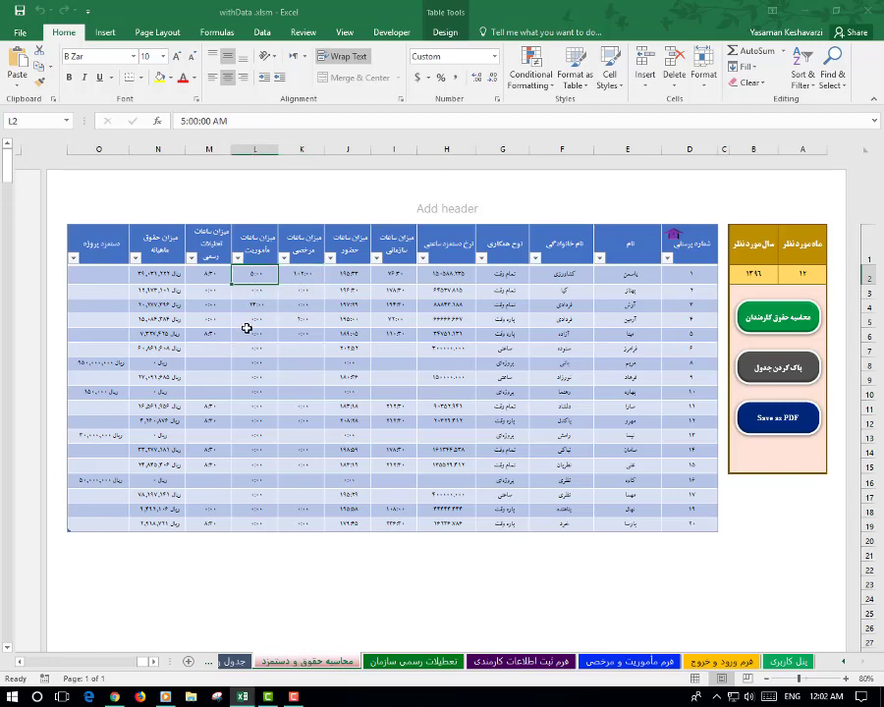
{"action": "left_click", "coordinate": [207, 275]}
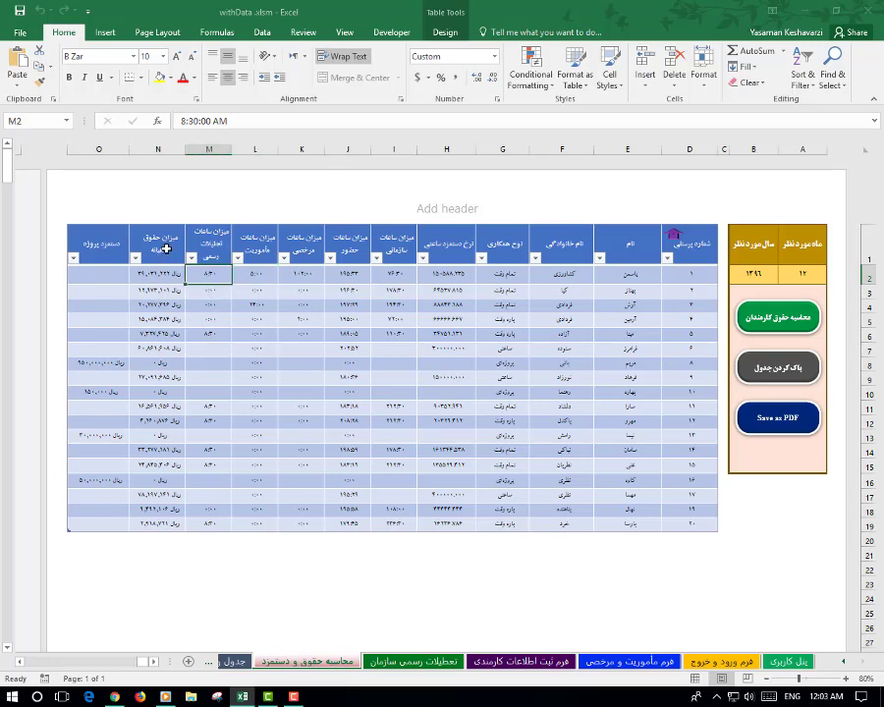
{"action": "left_click", "coordinate": [154, 280]}
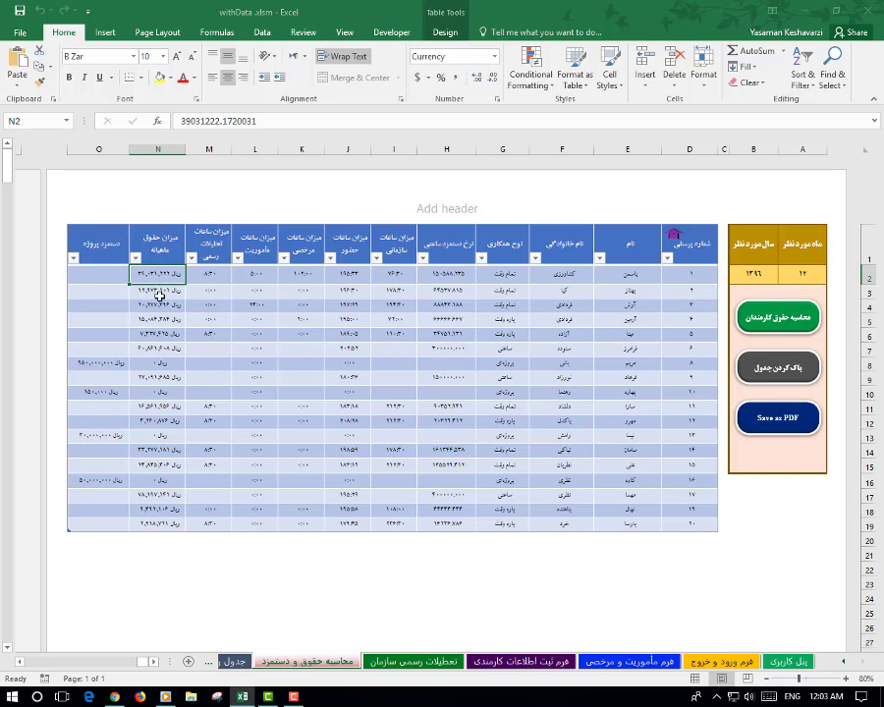
{"action": "left_click", "coordinate": [102, 363]}
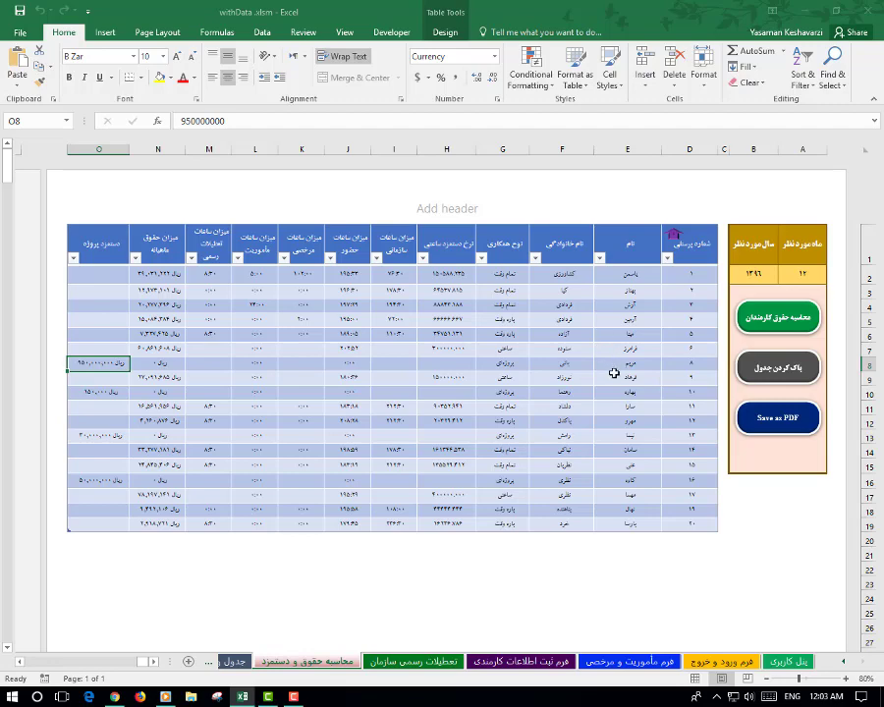
{"action": "left_click", "coordinate": [506, 363]}
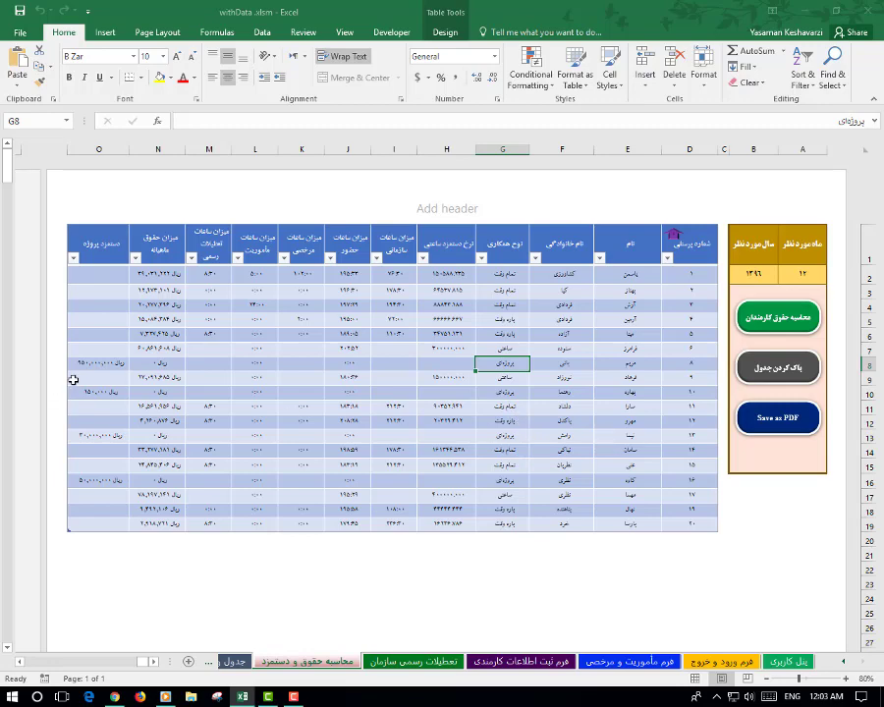
{"action": "left_click", "coordinate": [98, 363]}
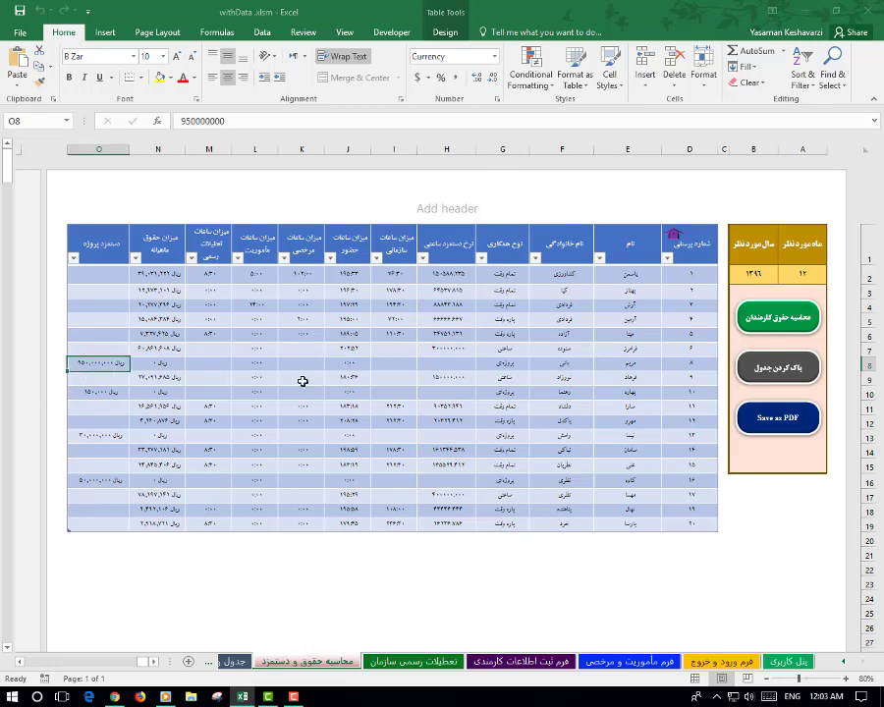
{"action": "left_click", "coordinate": [543, 378]}
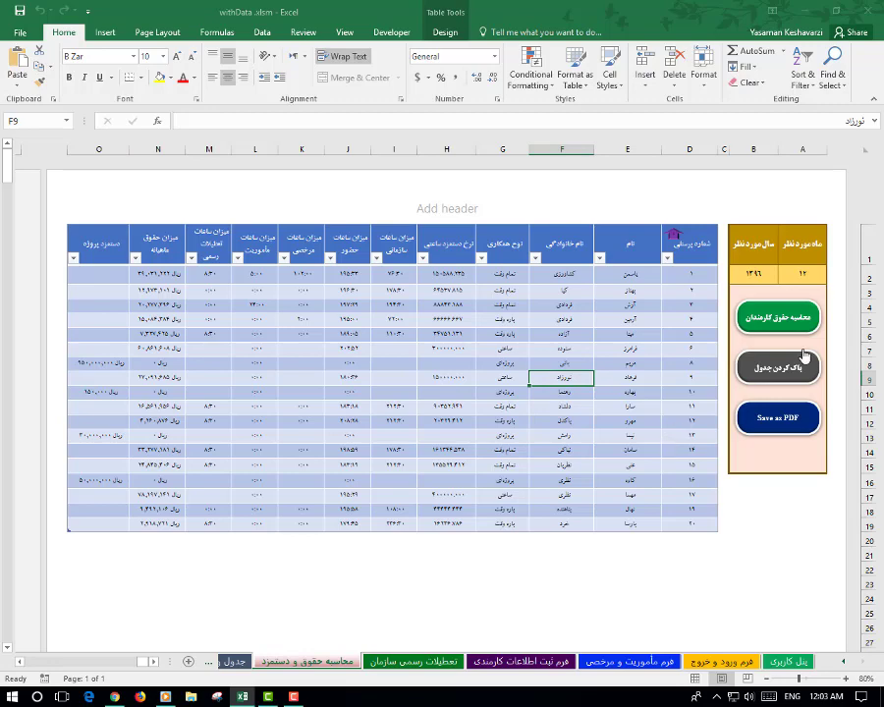
{"action": "left_click", "coordinate": [686, 452]}
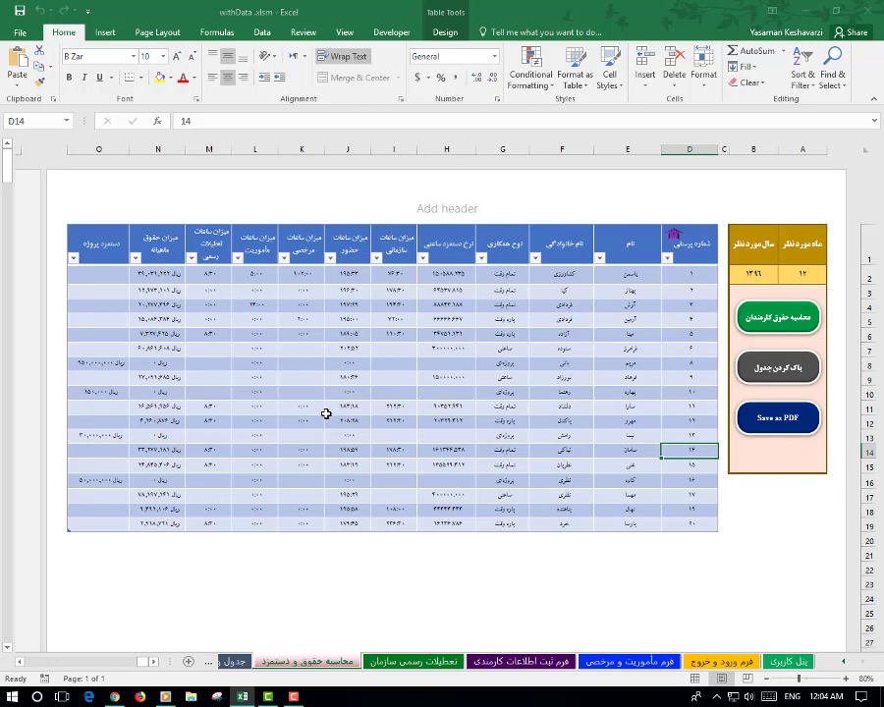
Step: Save the payroll table as test.pdf on the Desktop using Save as PDF
{"action": "left_click", "coordinate": [783, 422]}
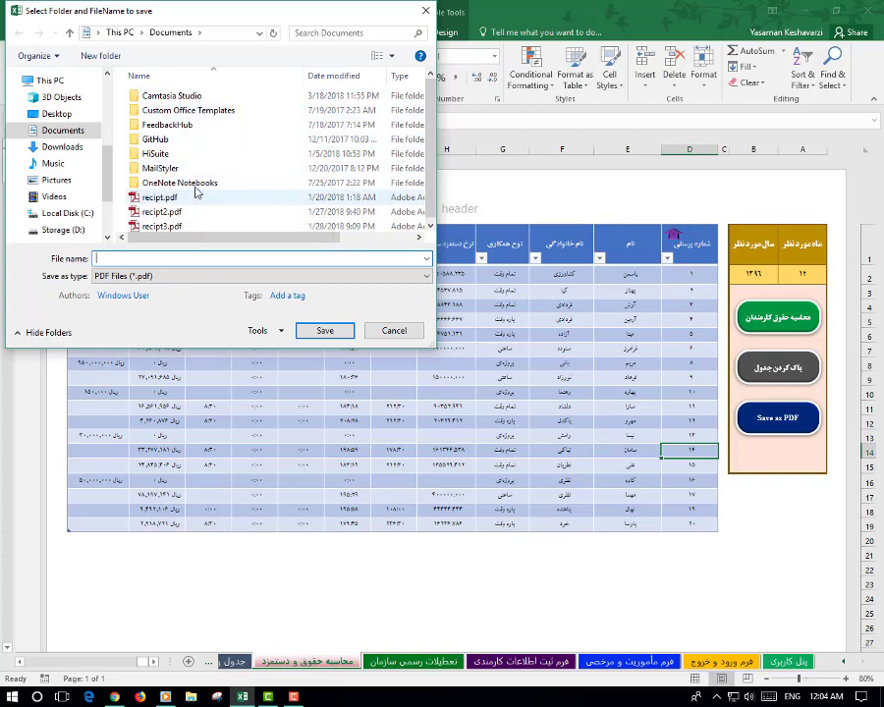
{"action": "left_click", "coordinate": [57, 114]}
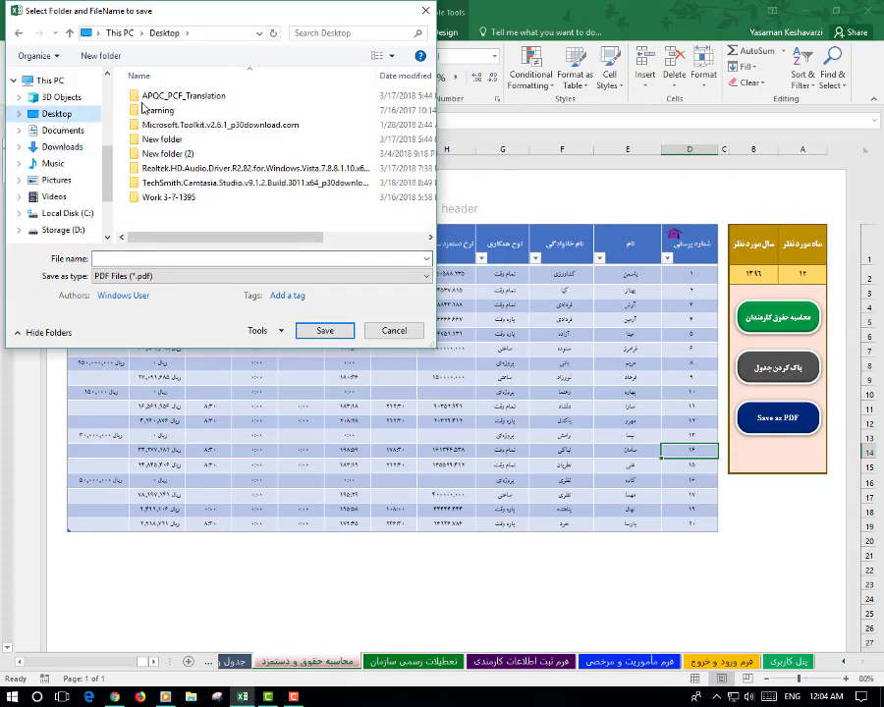
{"action": "left_click", "coordinate": [166, 258]}
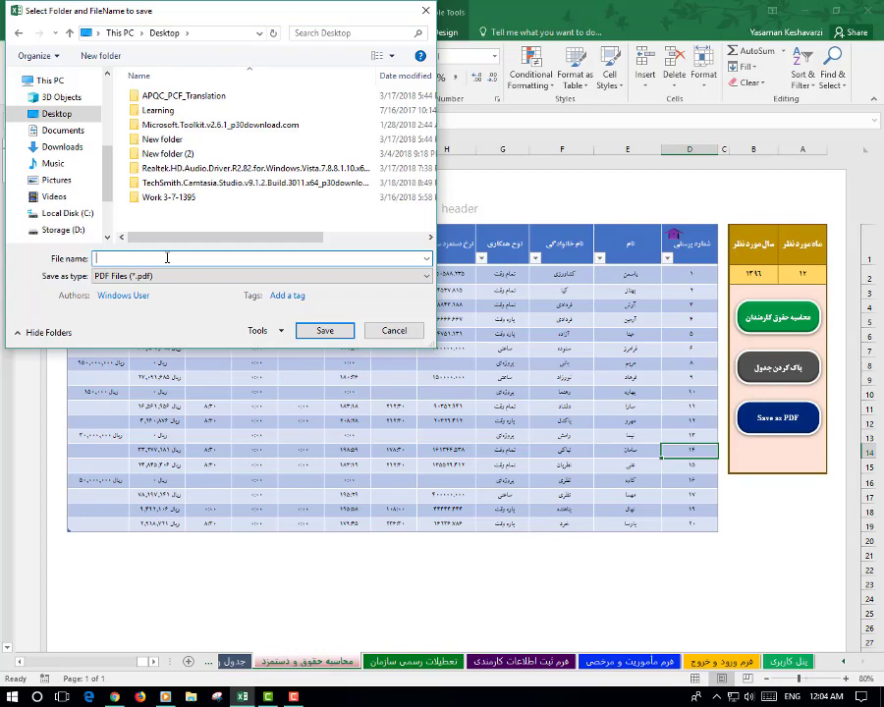
{"action": "type", "text": "test"}
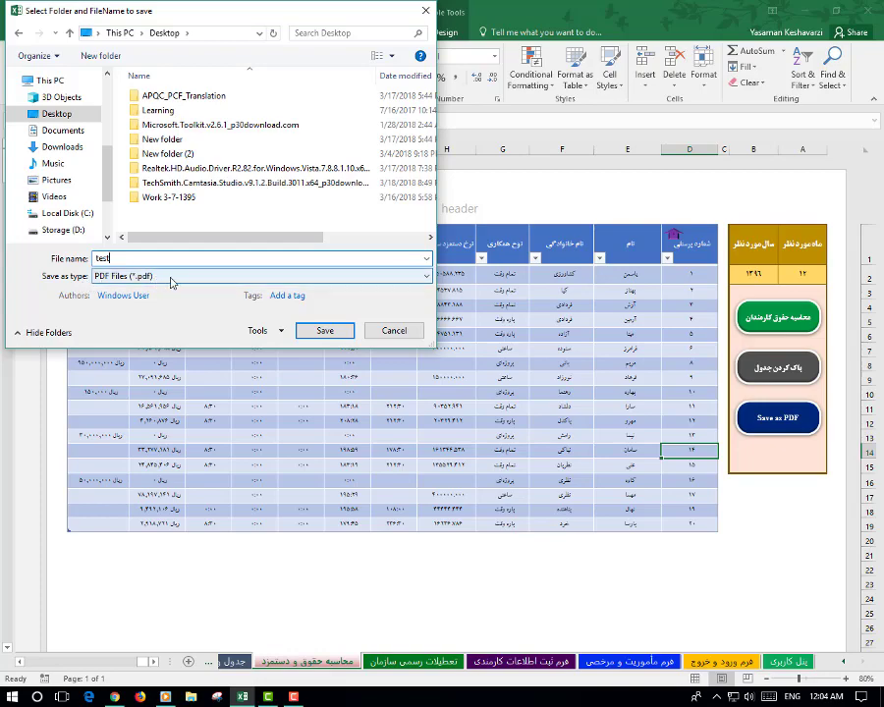
{"action": "left_click", "coordinate": [334, 338]}
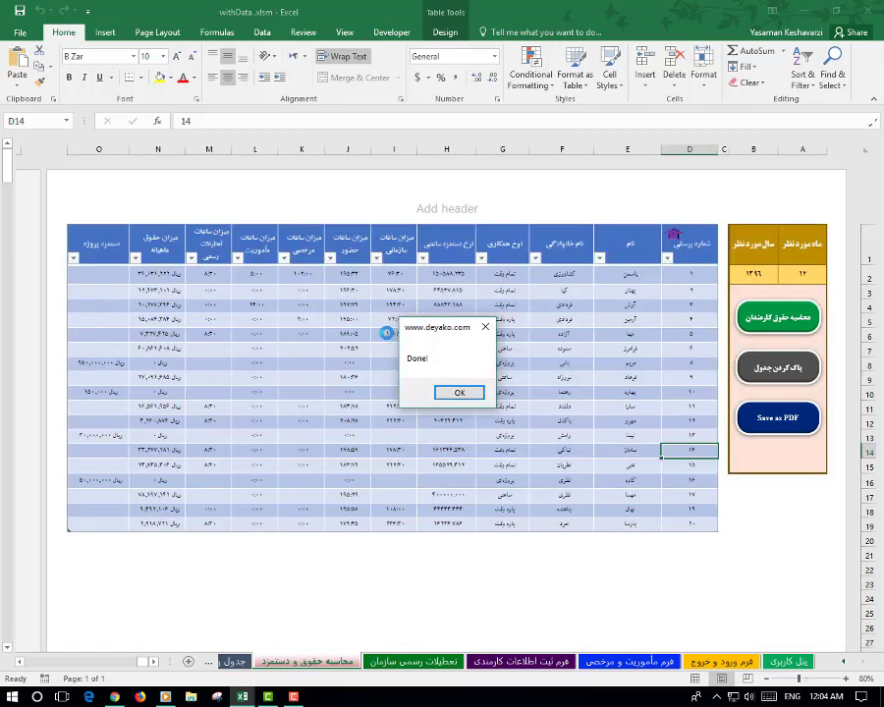
Step: Dismiss the Done! message and minimize Excel to reveal test.pdf on the desktop
{"action": "left_click", "coordinate": [458, 392]}
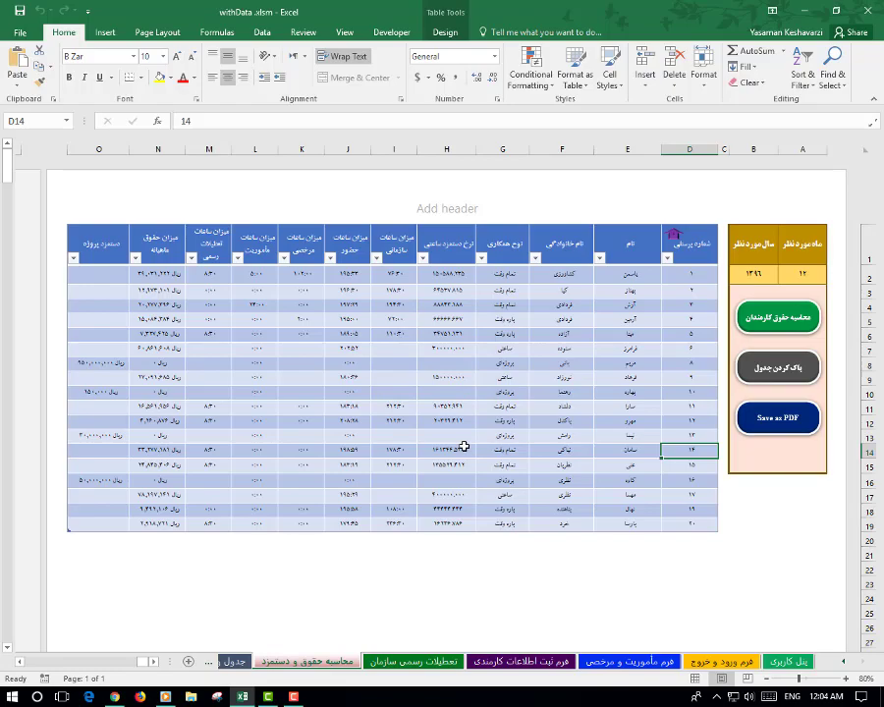
{"action": "left_click", "coordinate": [805, 11]}
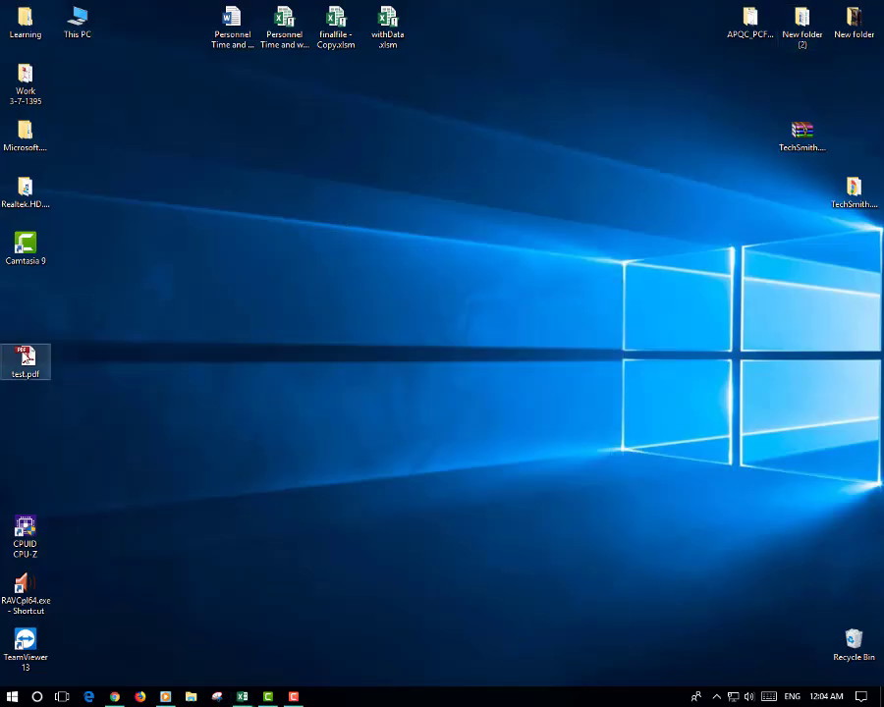
Step: Review the one-page payroll table in test.pdf, then return to the Excel workbook
{"action": "double_click", "coordinate": [26, 362]}
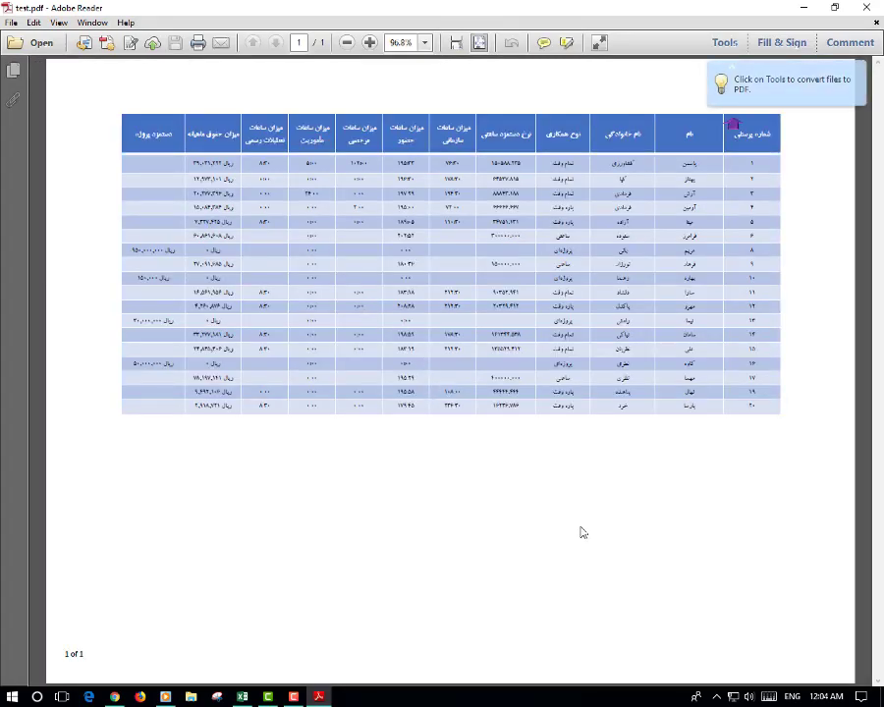
{"action": "mouse_move", "coordinate": [272, 618]}
{"action": "key", "text": "alt+Tab"}
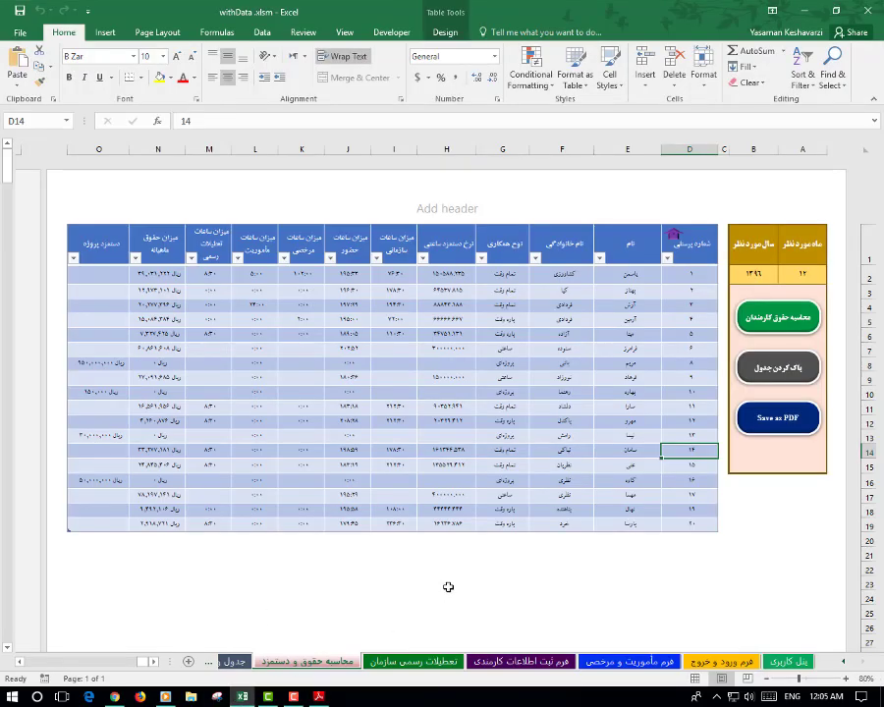
Step: Clear the payroll table and calculate salaries for month 7 of 1401, which finds no data
{"action": "left_click", "coordinate": [773, 378]}
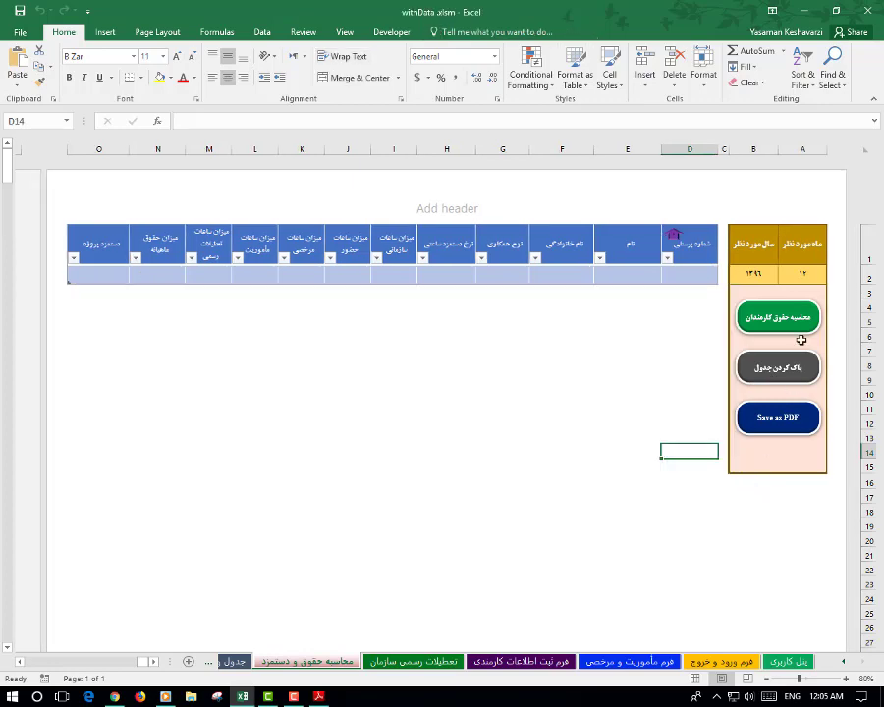
{"action": "left_click", "coordinate": [794, 277]}
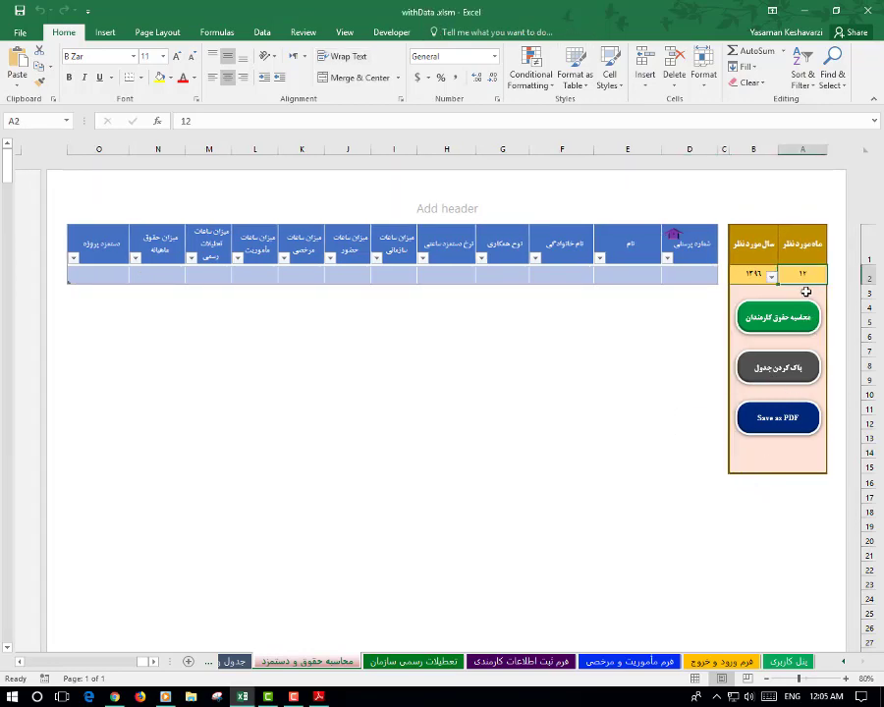
{"action": "left_click", "coordinate": [773, 279]}
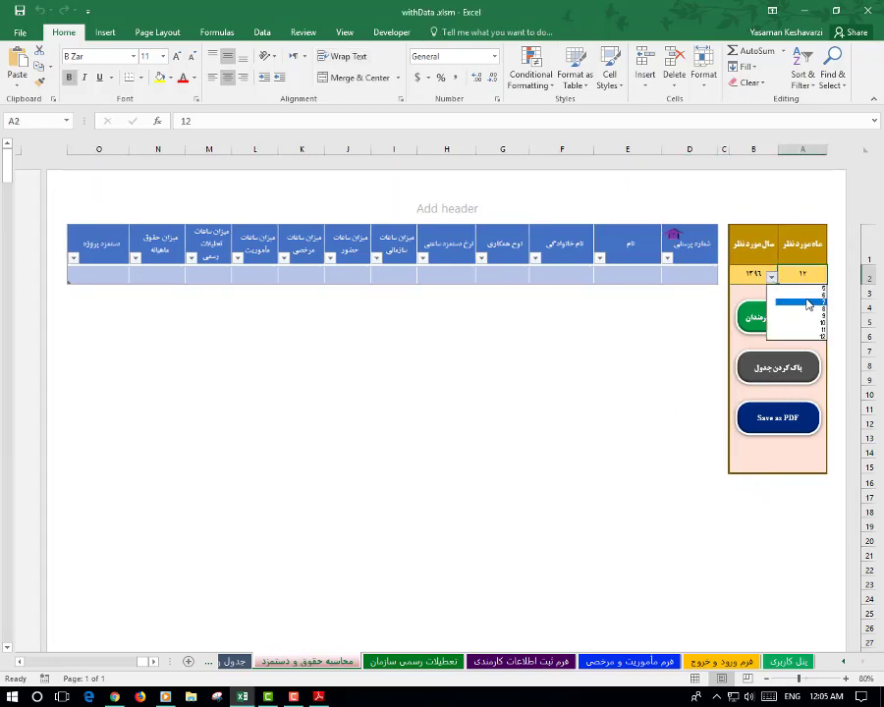
{"action": "left_click", "coordinate": [807, 302]}
{"action": "left_click", "coordinate": [764, 273]}
{"action": "left_click", "coordinate": [724, 279]}
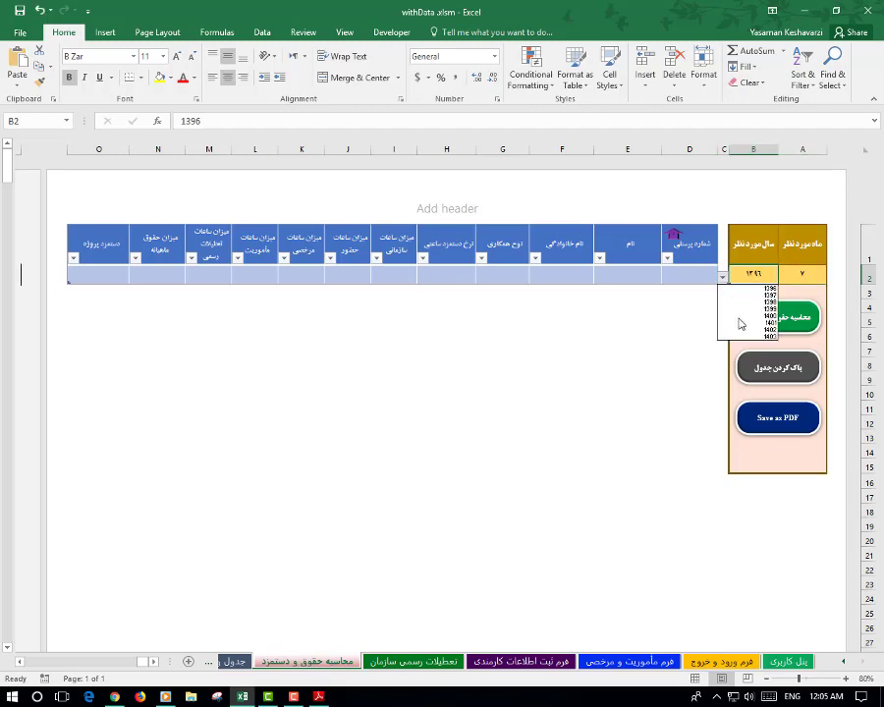
{"action": "left_click", "coordinate": [737, 316]}
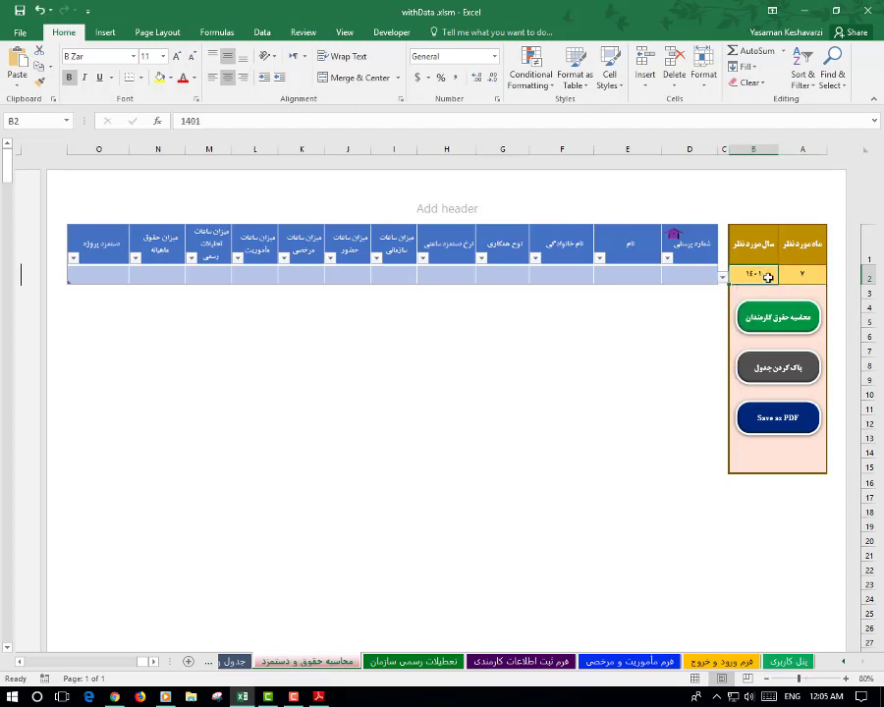
{"action": "left_click", "coordinate": [757, 314]}
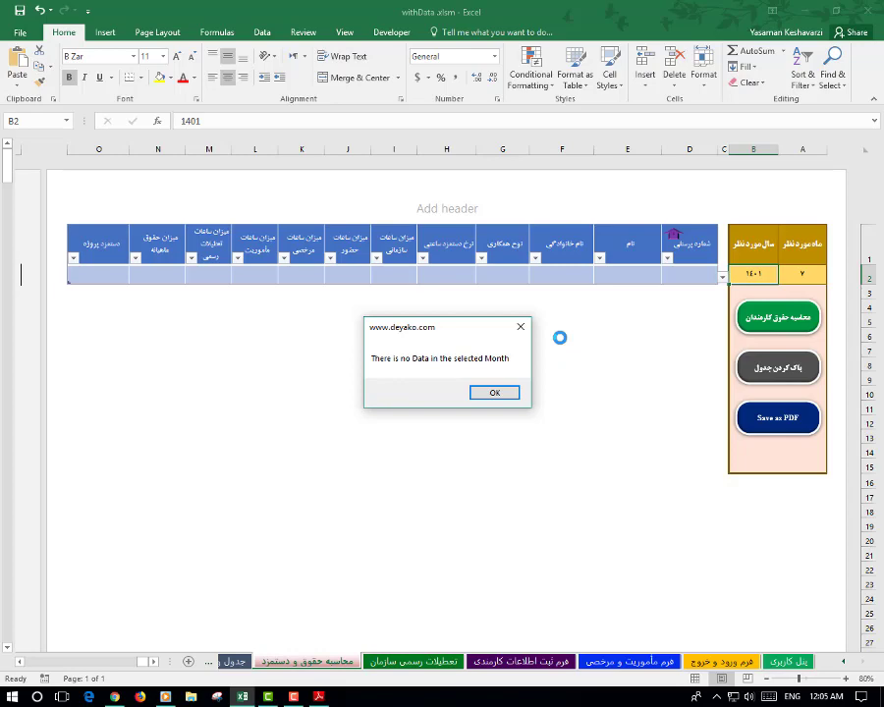
Step: Dismiss the no-data message, check the A2 month and B2 year cells, and return to the dashboard
{"action": "left_click", "coordinate": [501, 393]}
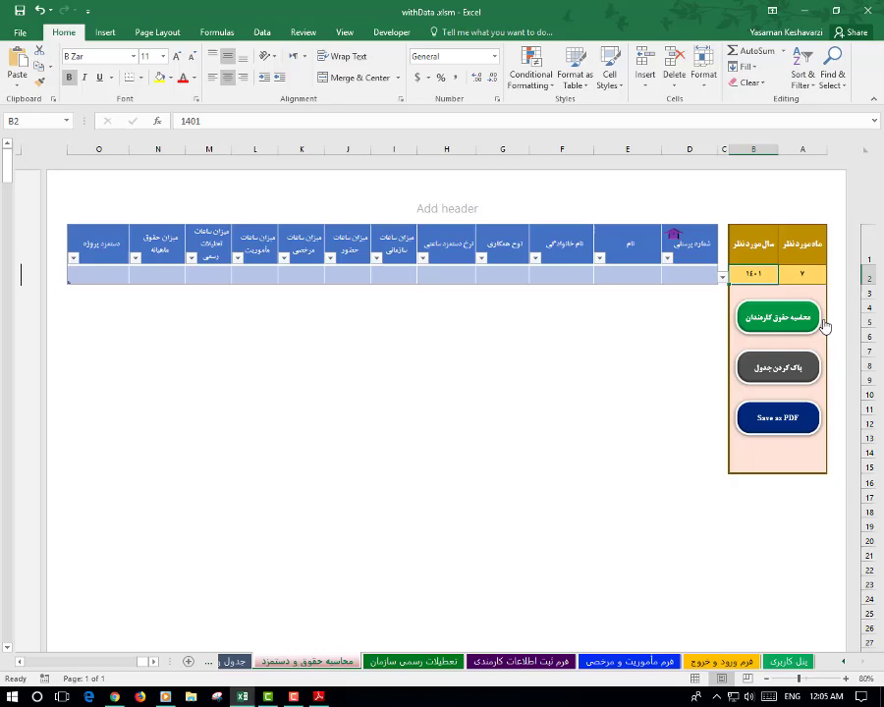
{"action": "left_click", "coordinate": [816, 270]}
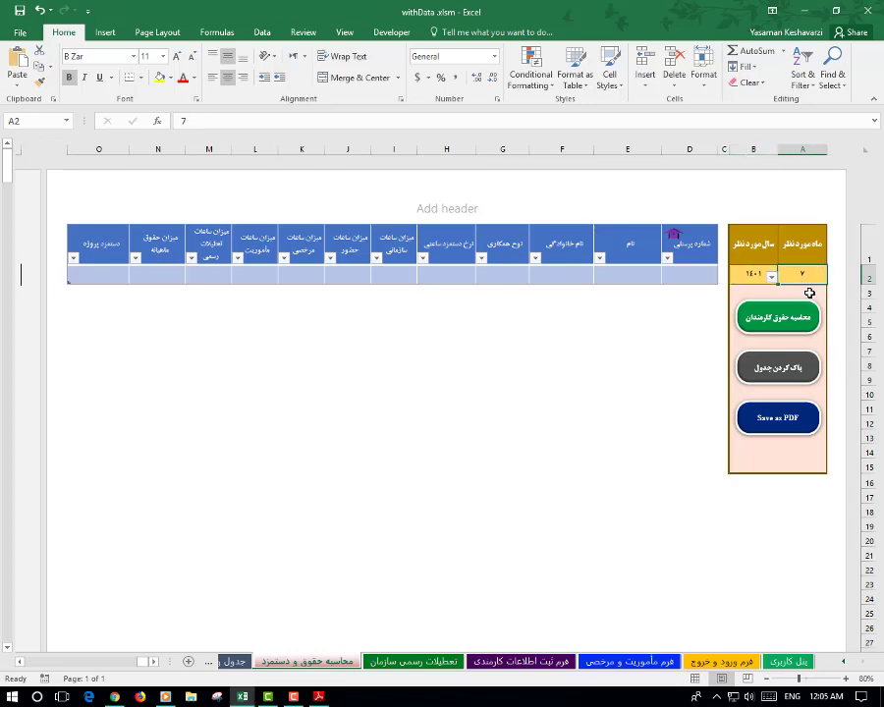
{"action": "left_click", "coordinate": [756, 274]}
{"action": "left_click", "coordinate": [808, 274]}
{"action": "left_click", "coordinate": [755, 276]}
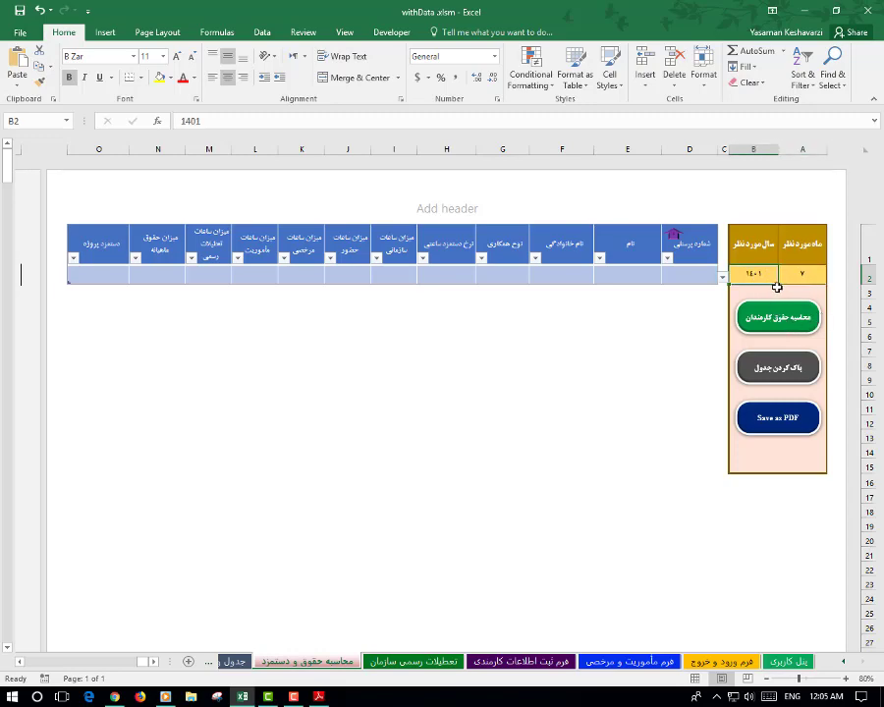
{"action": "left_click", "coordinate": [812, 274]}
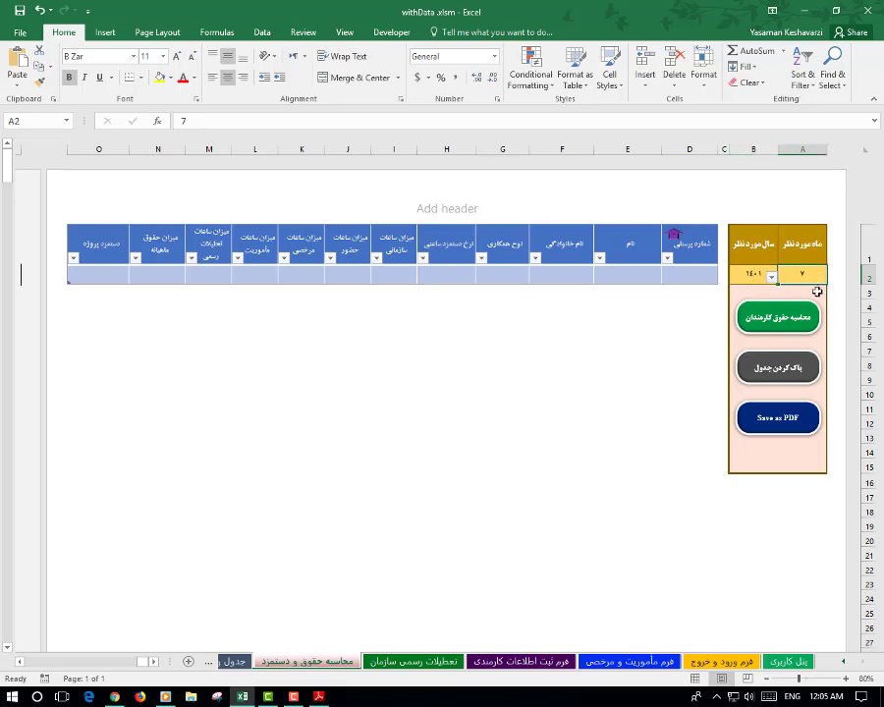
{"action": "left_click", "coordinate": [673, 237]}
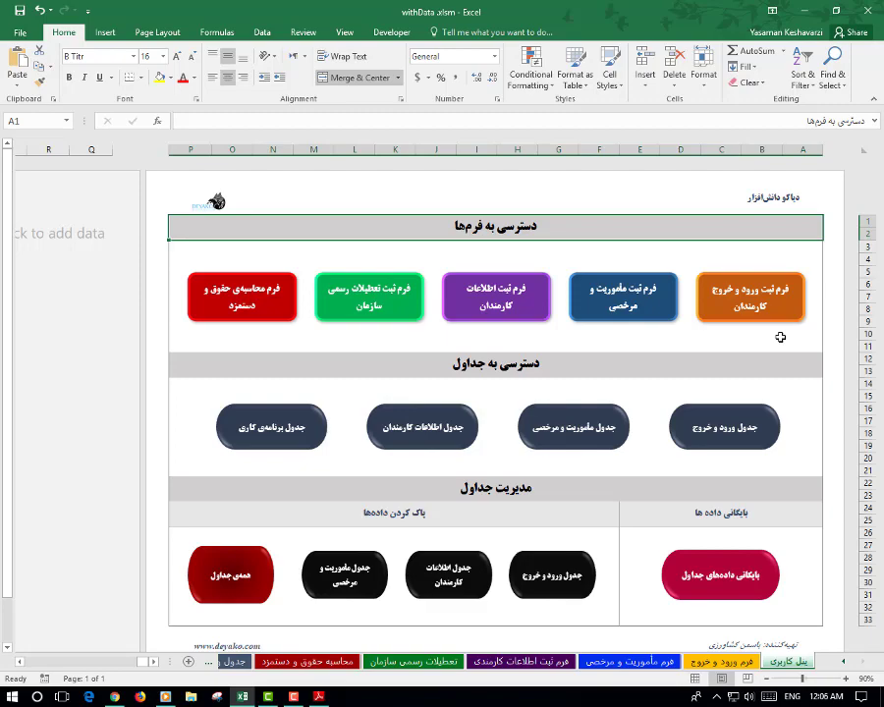
Step: Show the salary sheet's payroll for month 12 of 1396, then go back to the panel
{"action": "left_click", "coordinate": [257, 313]}
{"action": "left_click", "coordinate": [772, 284]}
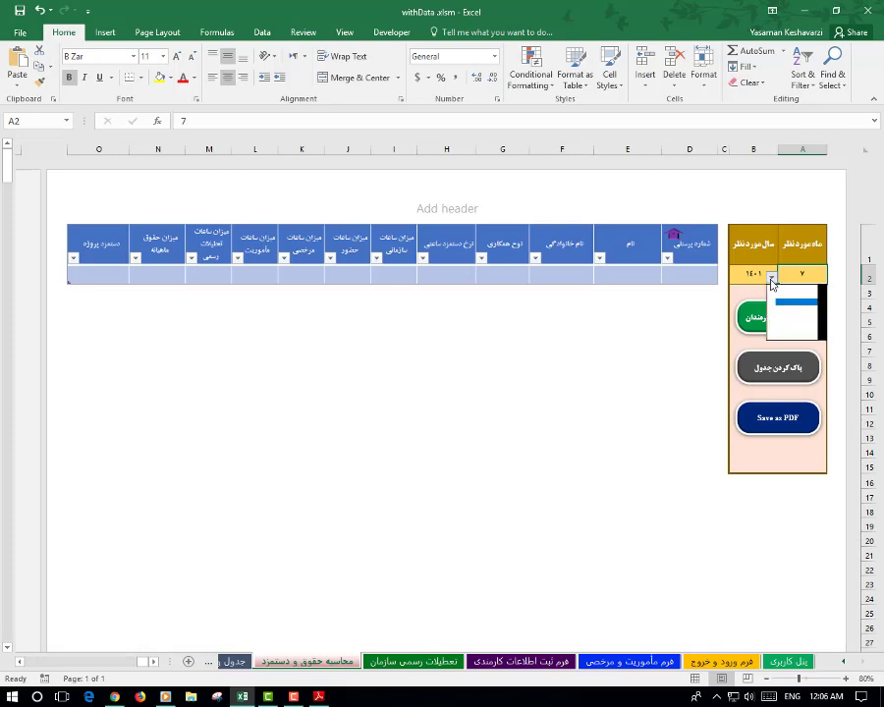
{"action": "left_click", "coordinate": [790, 336]}
{"action": "left_click", "coordinate": [747, 275]}
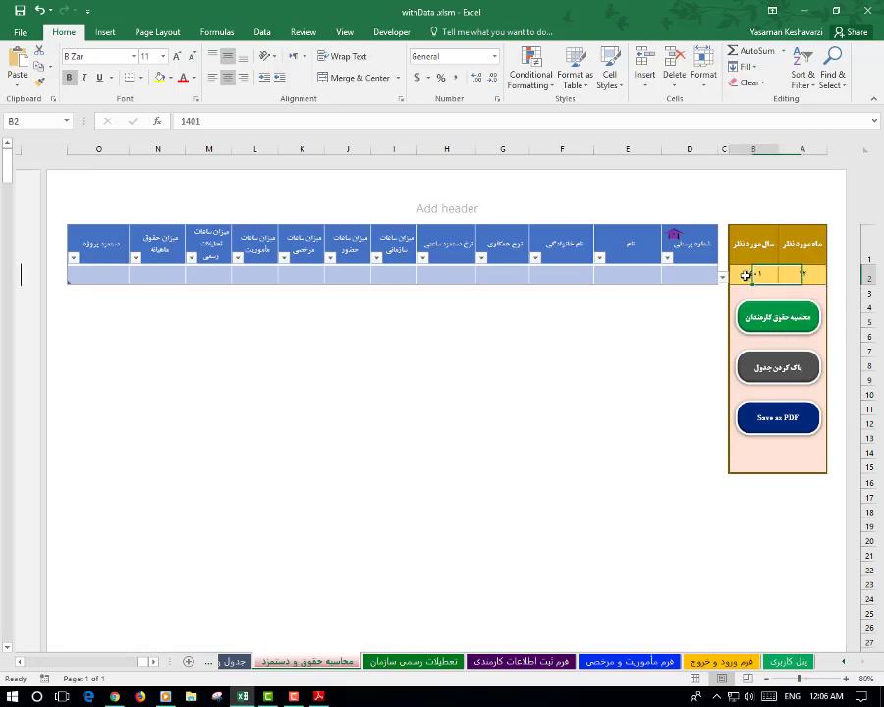
{"action": "left_click", "coordinate": [722, 277]}
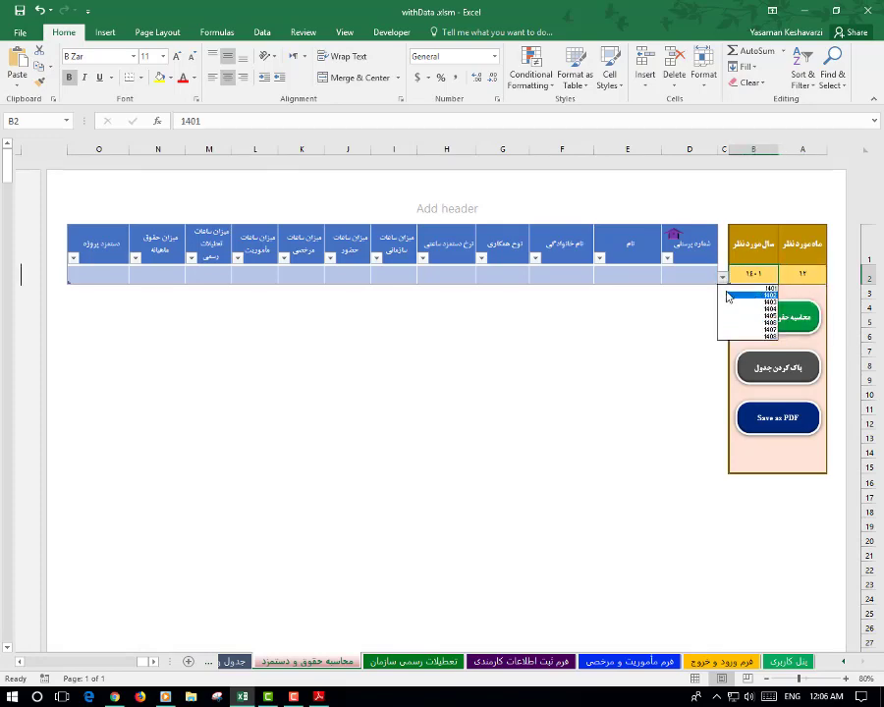
{"action": "scroll", "coordinate": [746, 304], "scroll_direction": "up", "scroll_amount": 5}
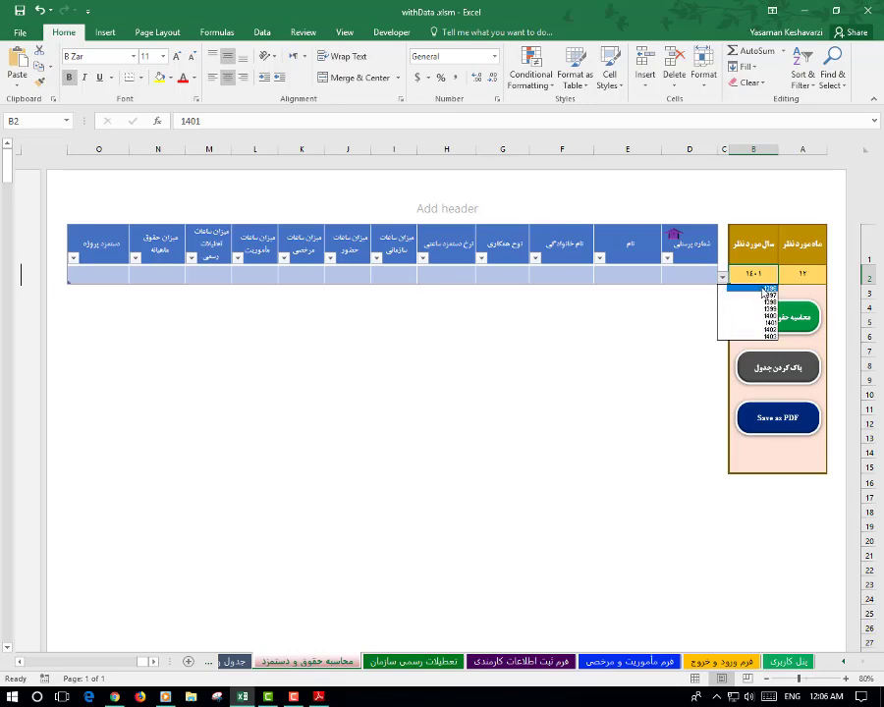
{"action": "left_click", "coordinate": [764, 291]}
{"action": "left_click", "coordinate": [776, 316]}
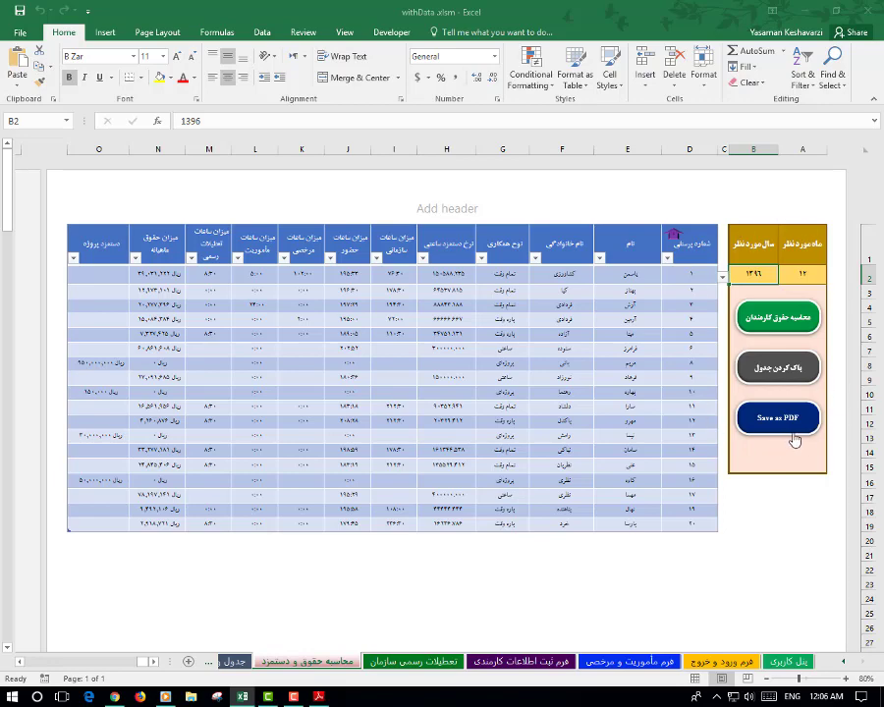
{"action": "left_click", "coordinate": [674, 234]}
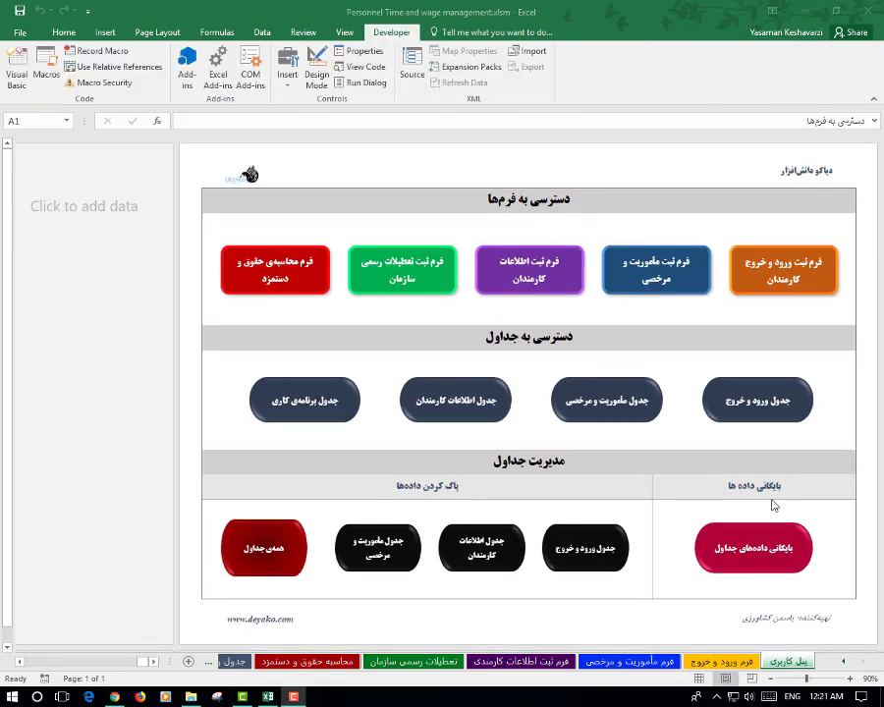
Step: Run the dashboard's archive-table-data action and acknowledge the Done! message
{"action": "left_click", "coordinate": [773, 576]}
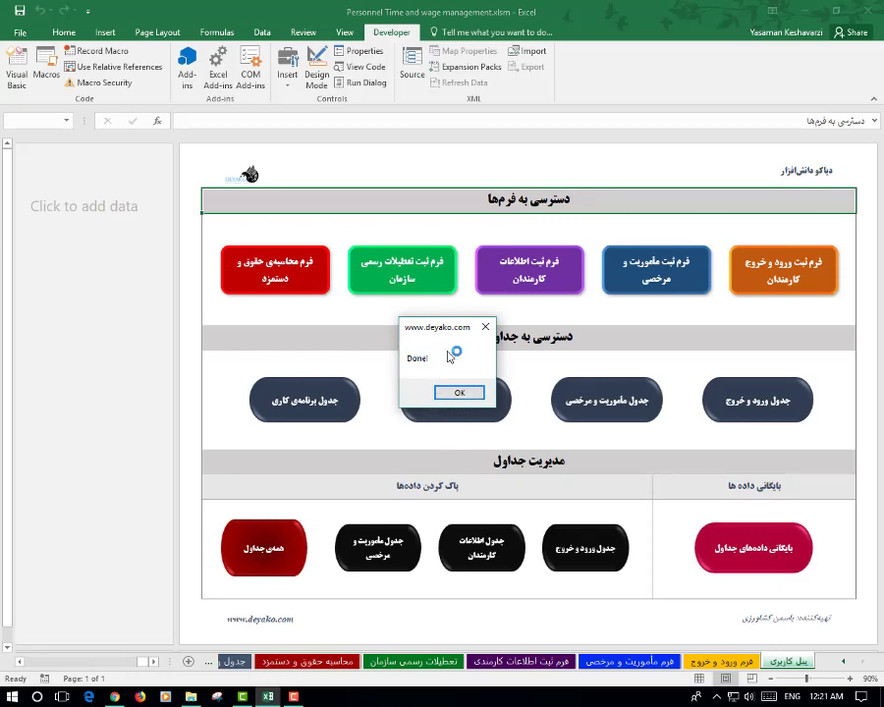
{"action": "left_click", "coordinate": [459, 391]}
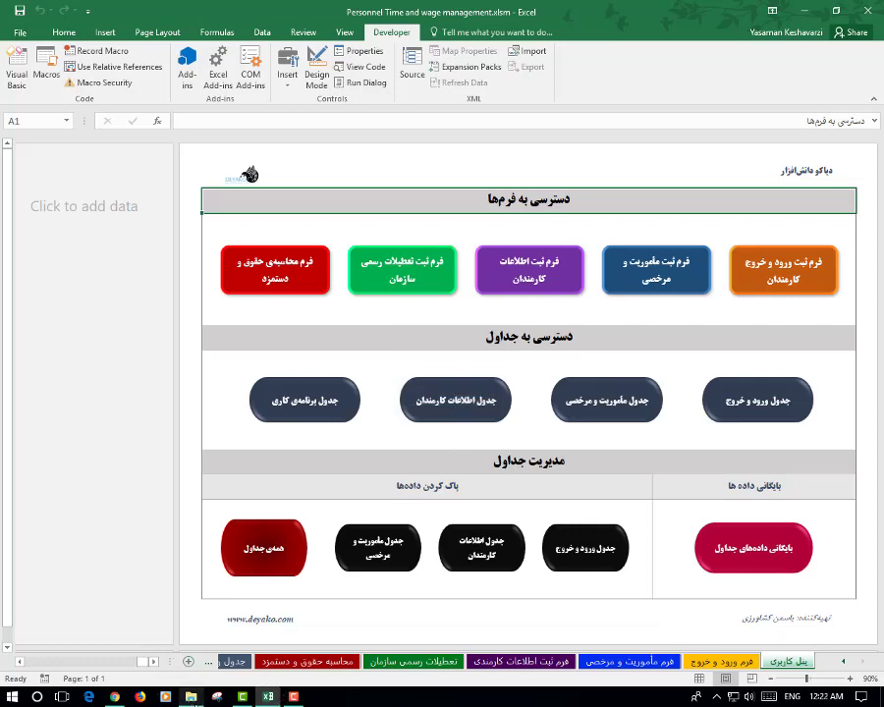
Step: Open 2018319.xlsx from the Documents folder in a new File Explorer window
{"action": "right_click", "coordinate": [190, 697]}
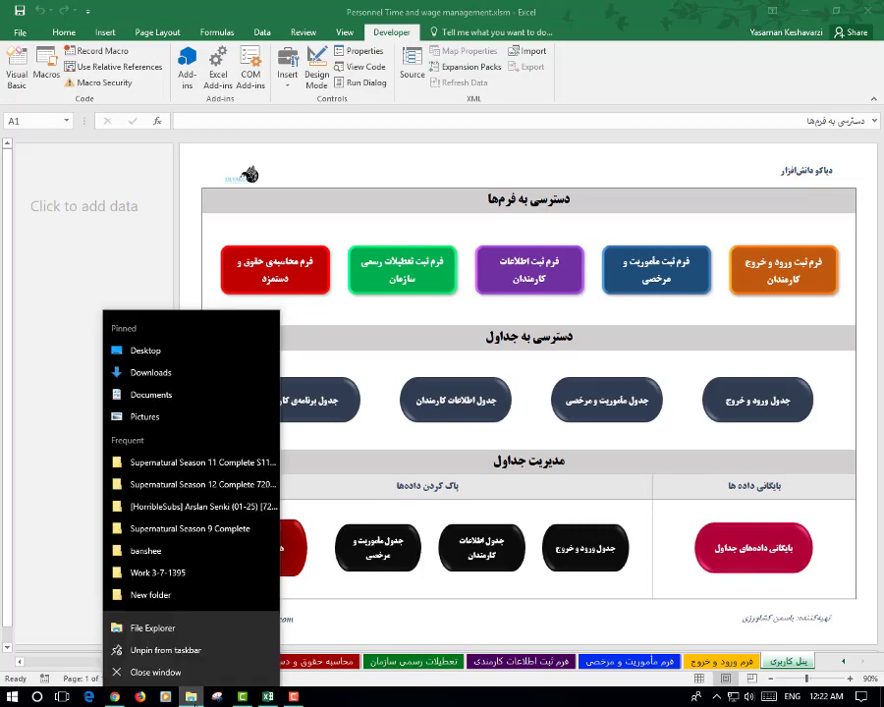
{"action": "left_click", "coordinate": [167, 629]}
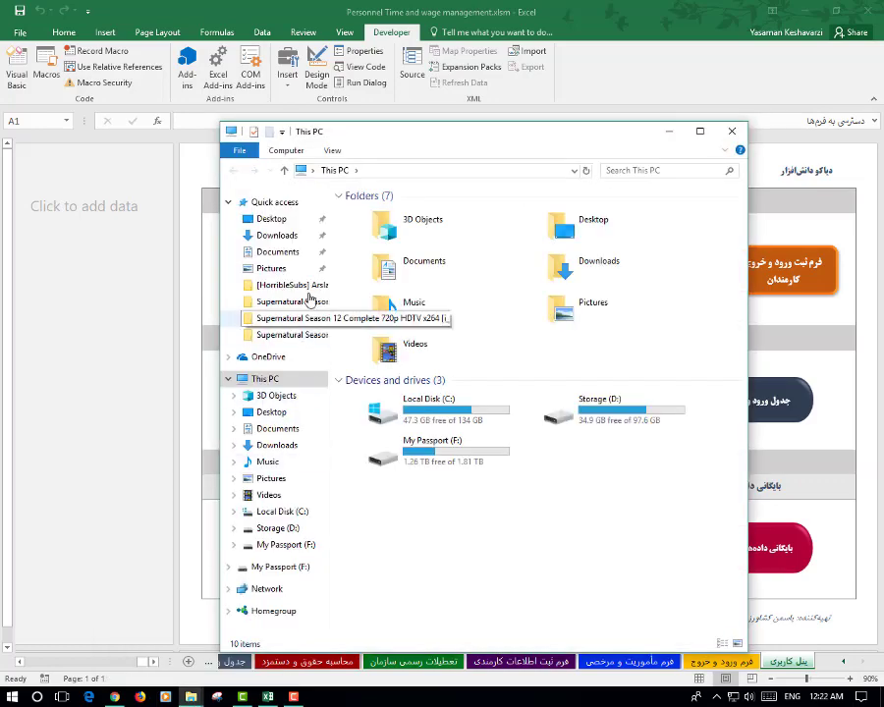
{"action": "left_click", "coordinate": [260, 251]}
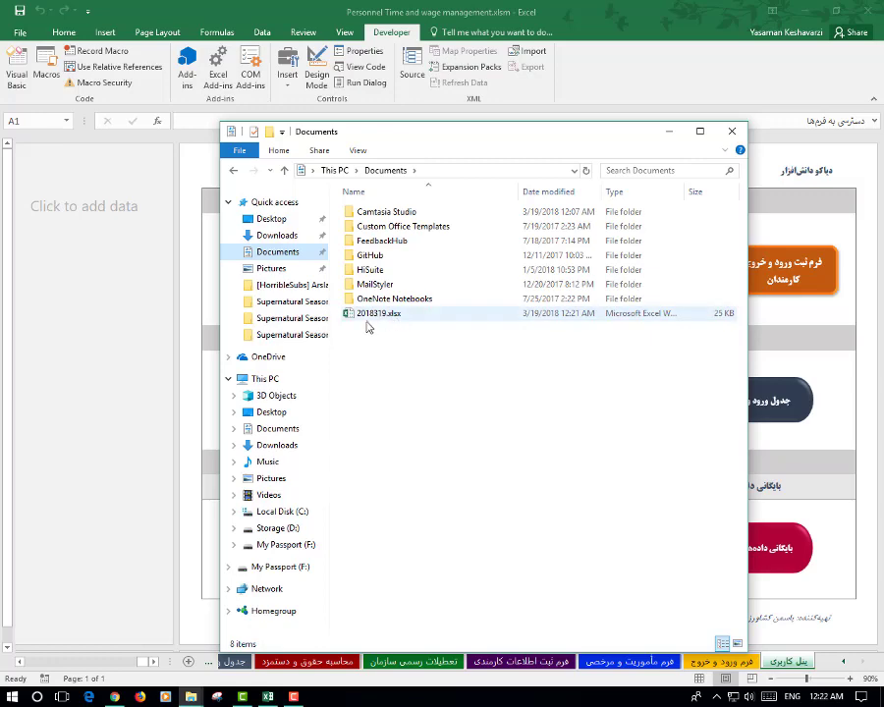
{"action": "mouse_move", "coordinate": [377, 313]}
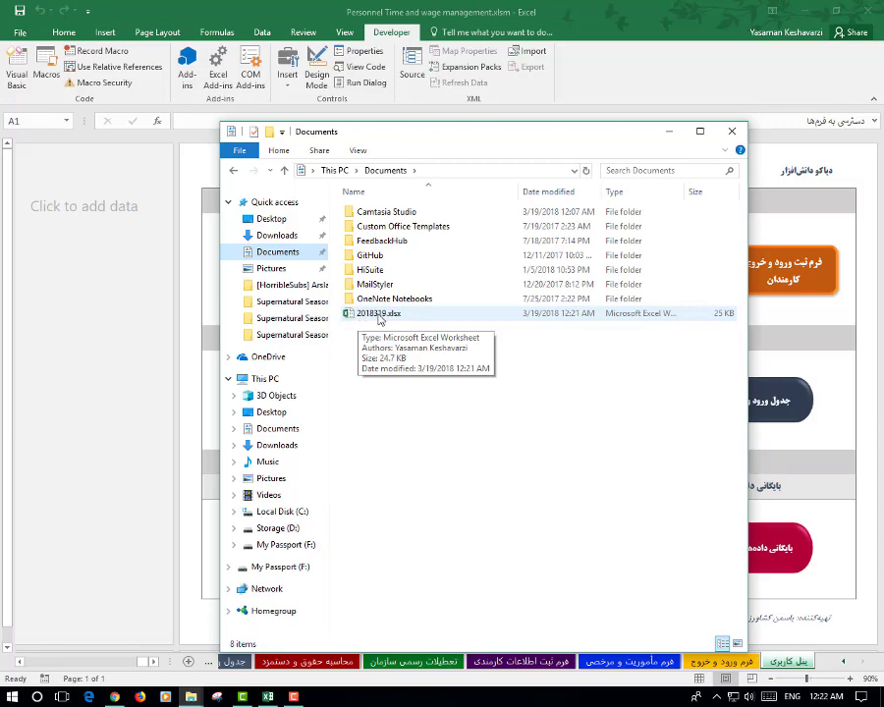
{"action": "double_click", "coordinate": [374, 315]}
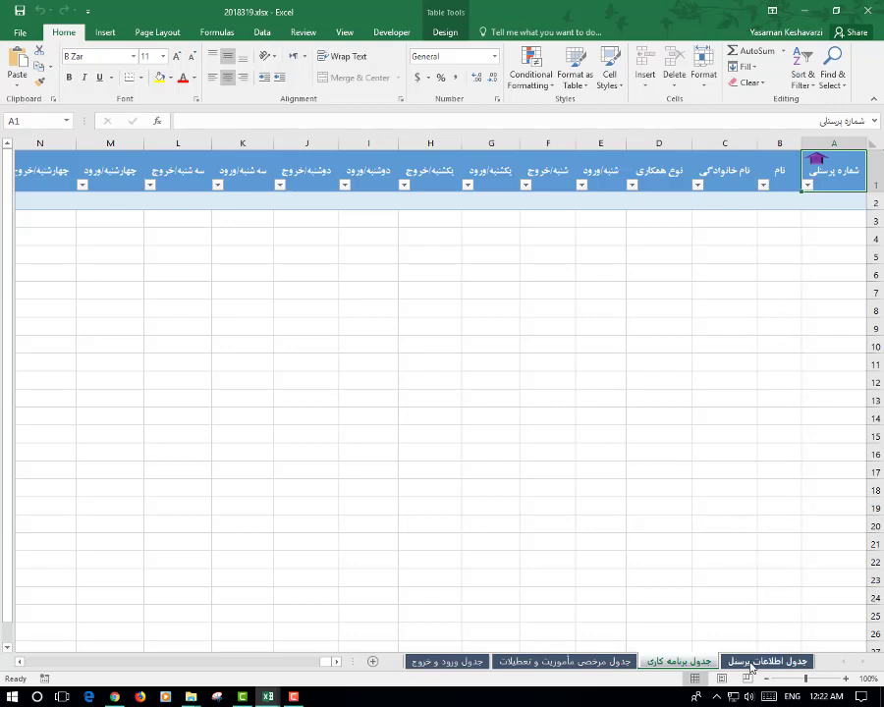
Step: Look through the archive's four header-only table sheets, then close 2018319.xlsx
{"action": "left_click", "coordinate": [569, 662]}
{"action": "left_click", "coordinate": [471, 662]}
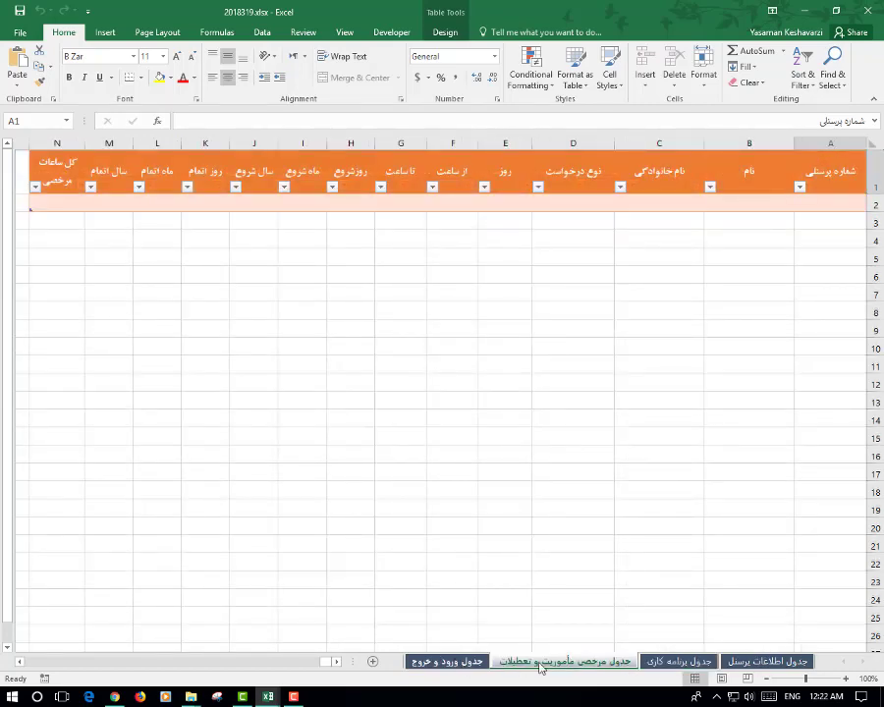
{"action": "left_click", "coordinate": [767, 662]}
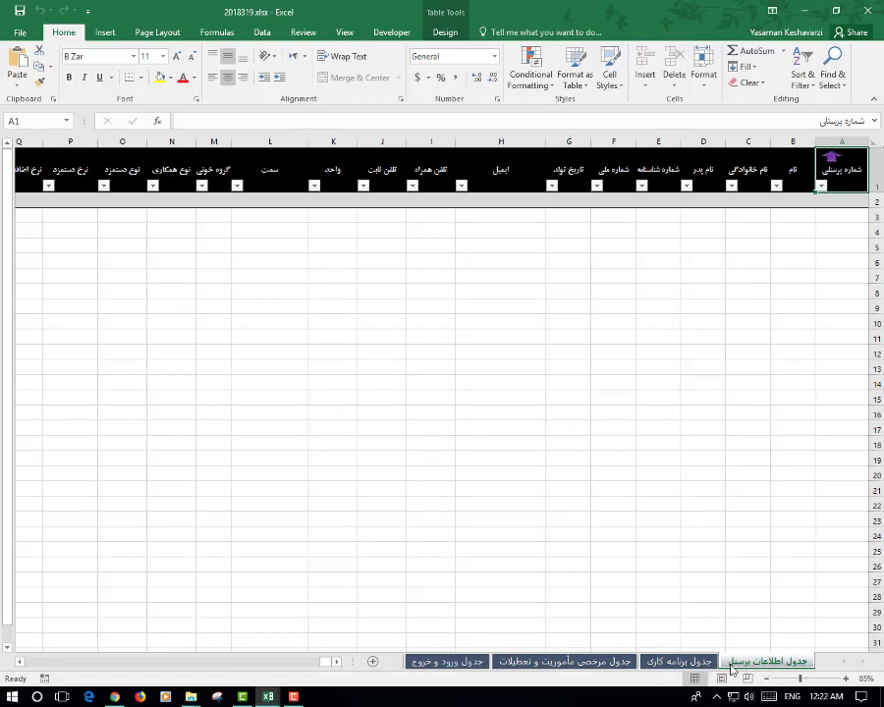
{"action": "left_click", "coordinate": [677, 663]}
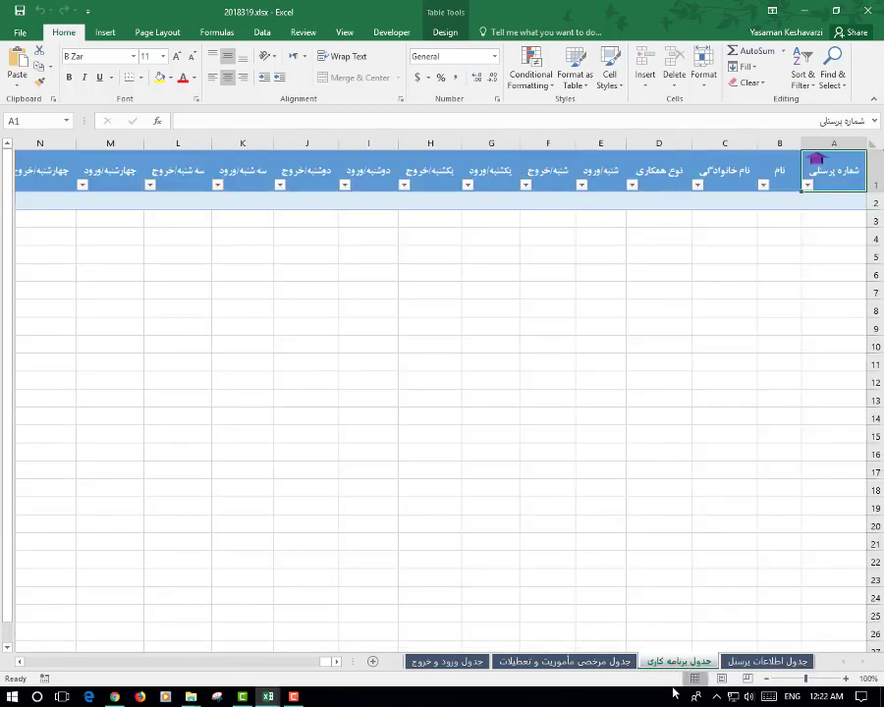
{"action": "left_click", "coordinate": [594, 664]}
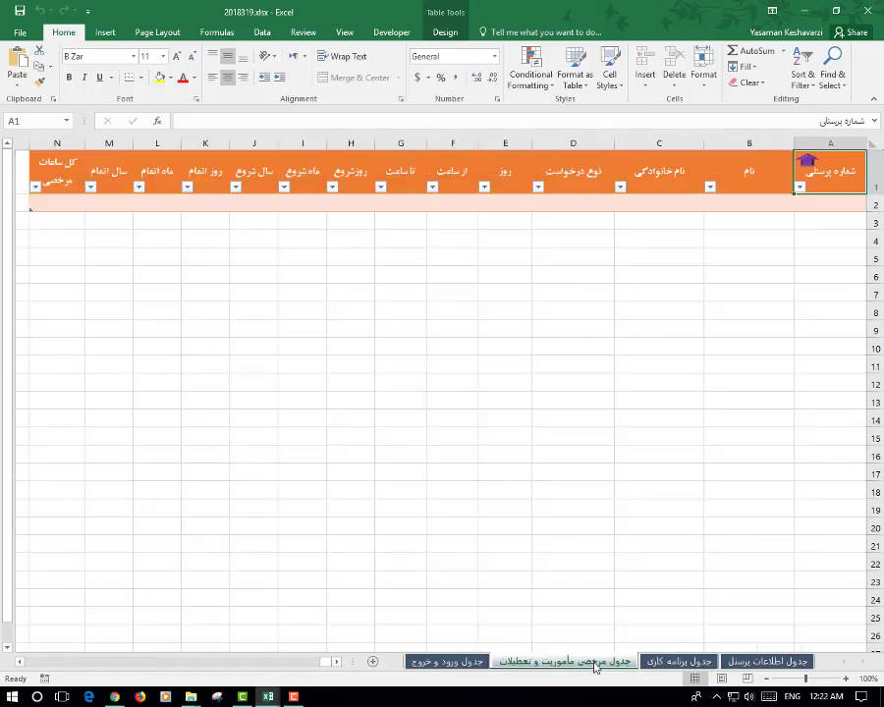
{"action": "left_click", "coordinate": [464, 666]}
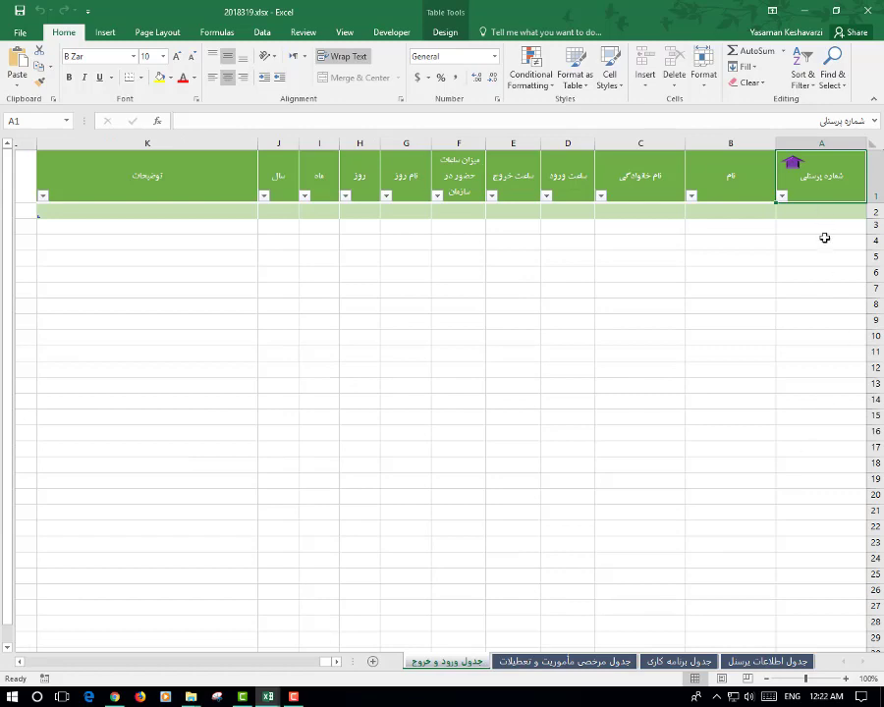
{"action": "left_click", "coordinate": [879, 7]}
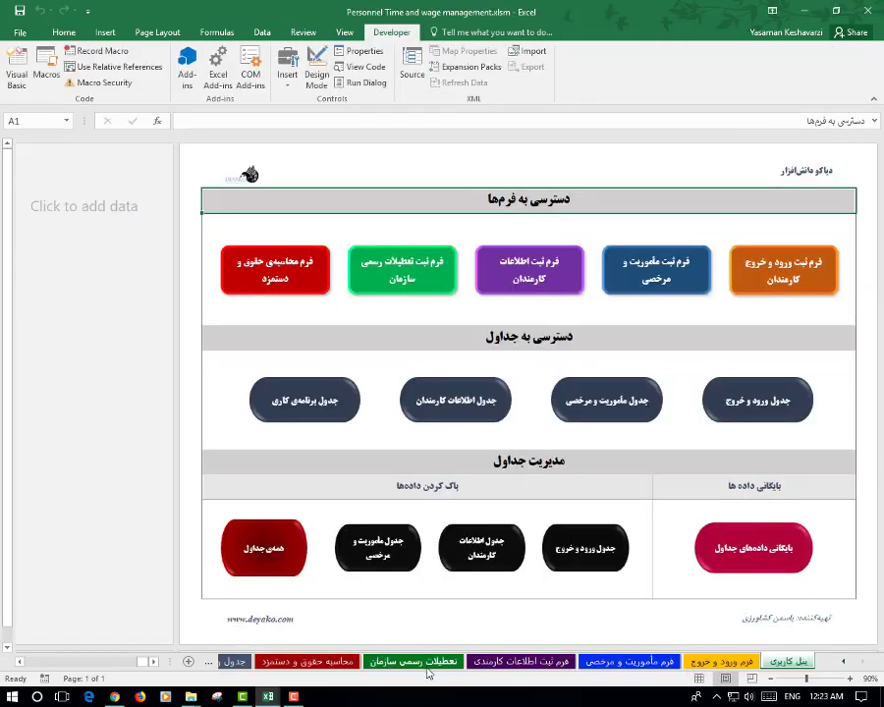
Step: Browse the emptied leave table, leave-request form and wage calculation sheet, returning to the dashboard each time
{"action": "left_click", "coordinate": [402, 269]}
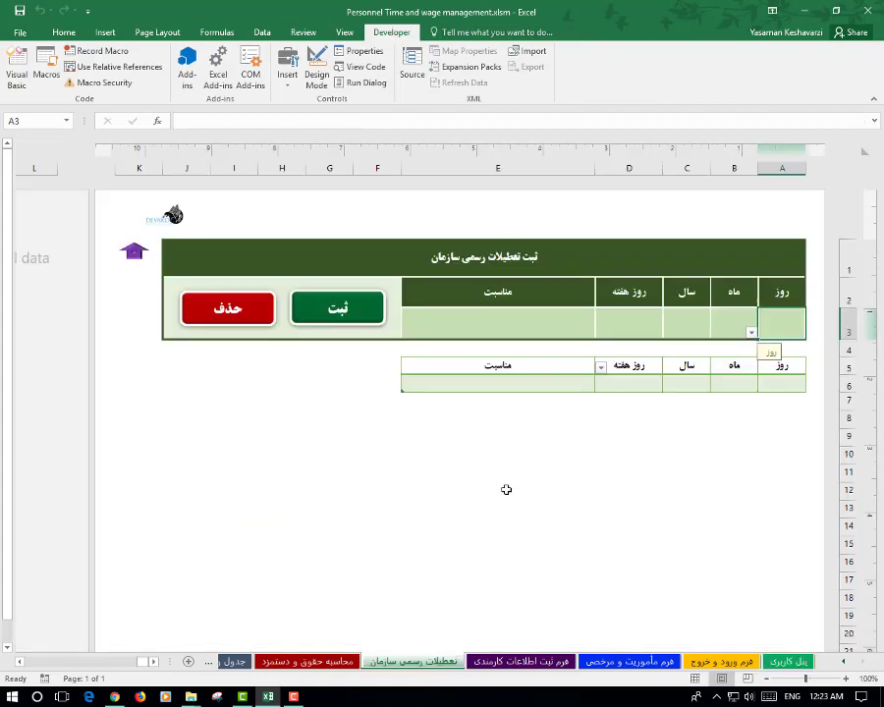
{"action": "left_click", "coordinate": [520, 661]}
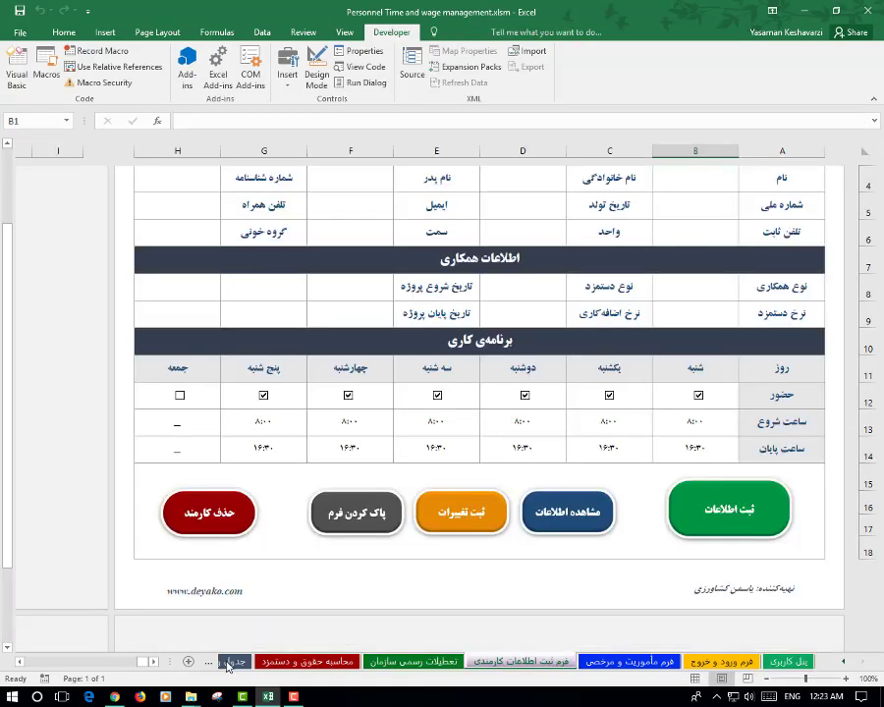
{"action": "left_click", "coordinate": [228, 663]}
{"action": "left_click", "coordinate": [207, 662]}
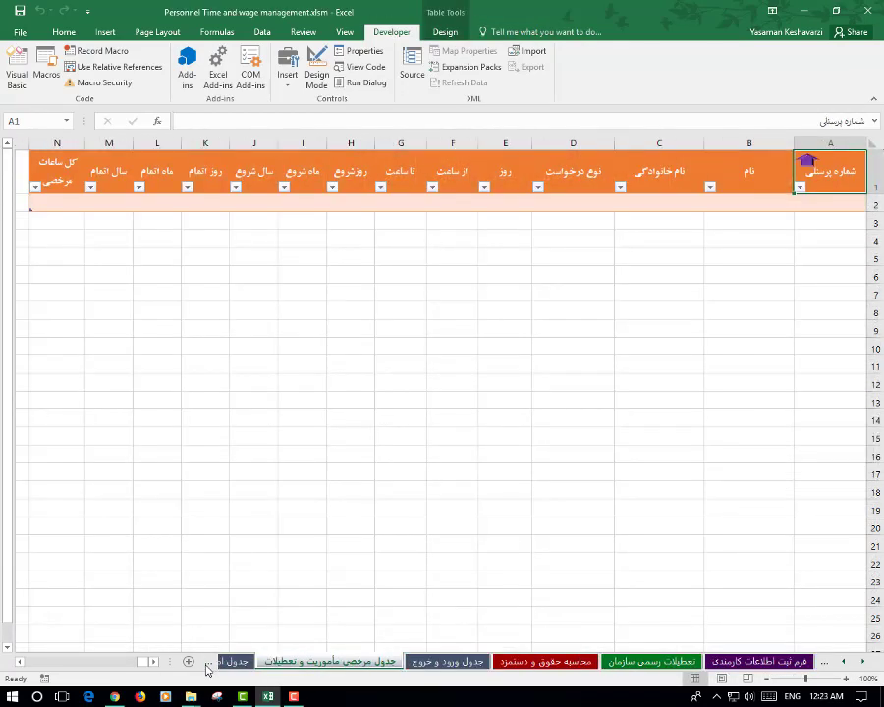
{"action": "left_click", "coordinate": [823, 662]}
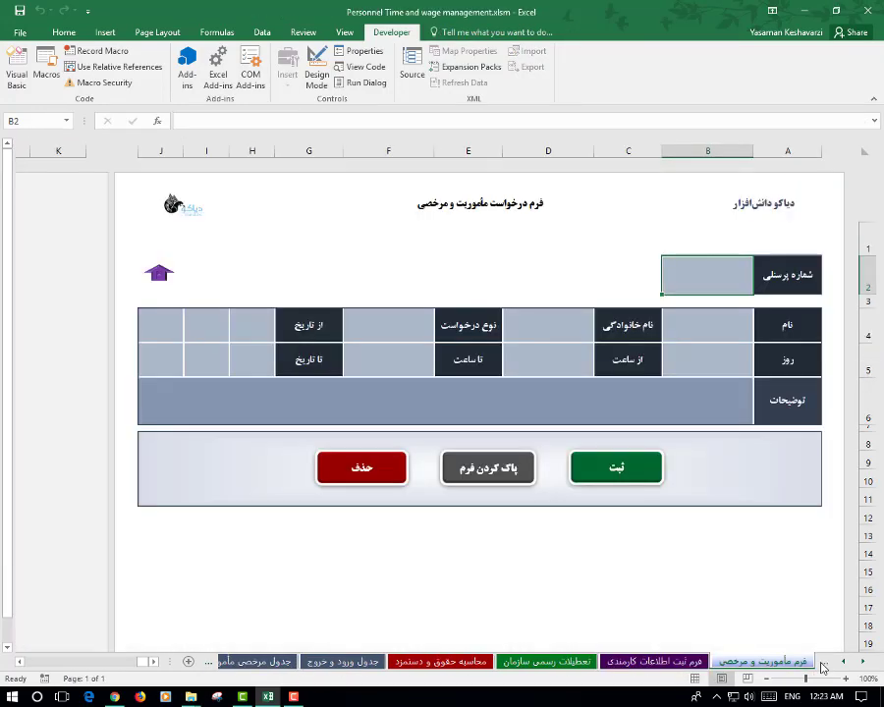
{"action": "left_click", "coordinate": [157, 275]}
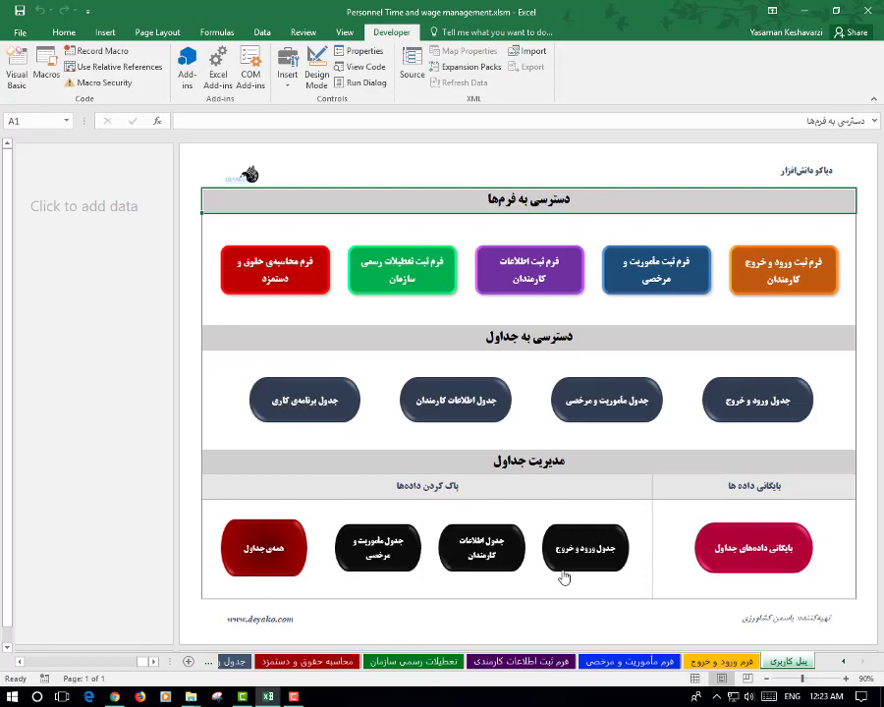
{"action": "left_click", "coordinate": [279, 287]}
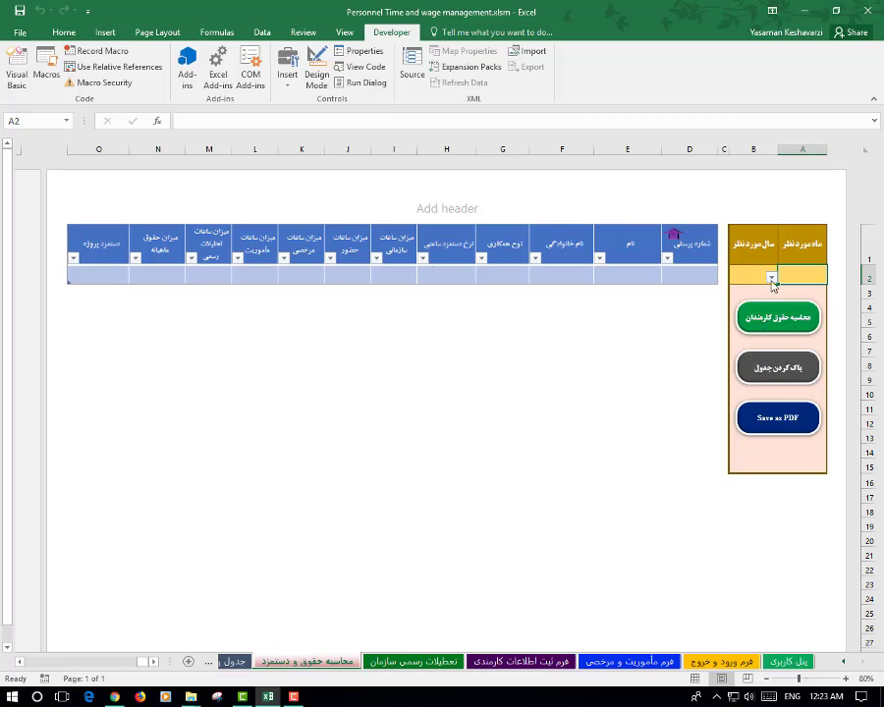
{"action": "left_click", "coordinate": [677, 239]}
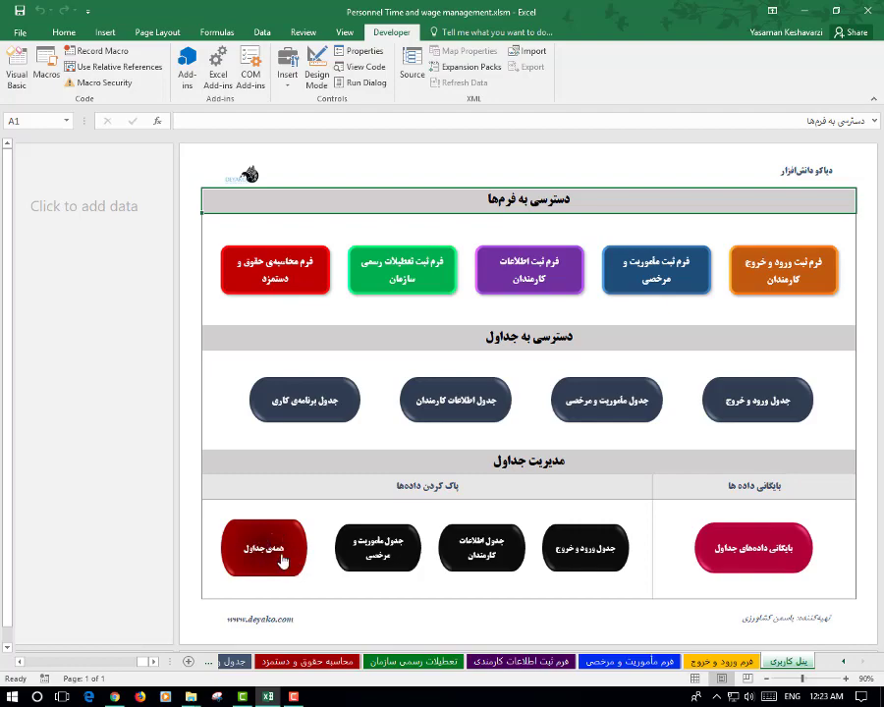
Step: Minimize Excel and the Documents window, then open withData.xlsm from the desktop
{"action": "left_click", "coordinate": [808, 11]}
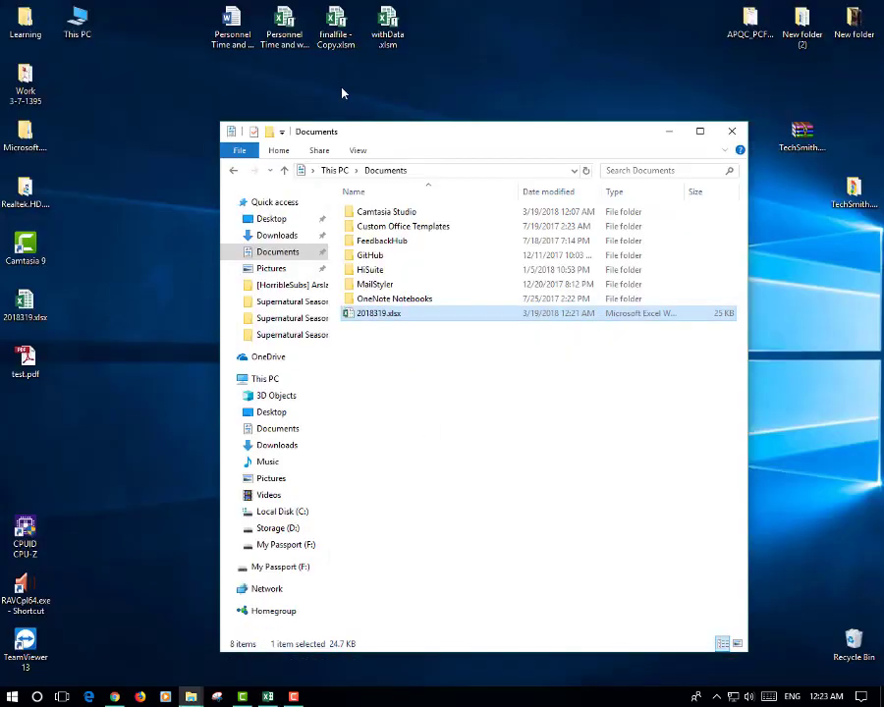
{"action": "left_click", "coordinate": [696, 132]}
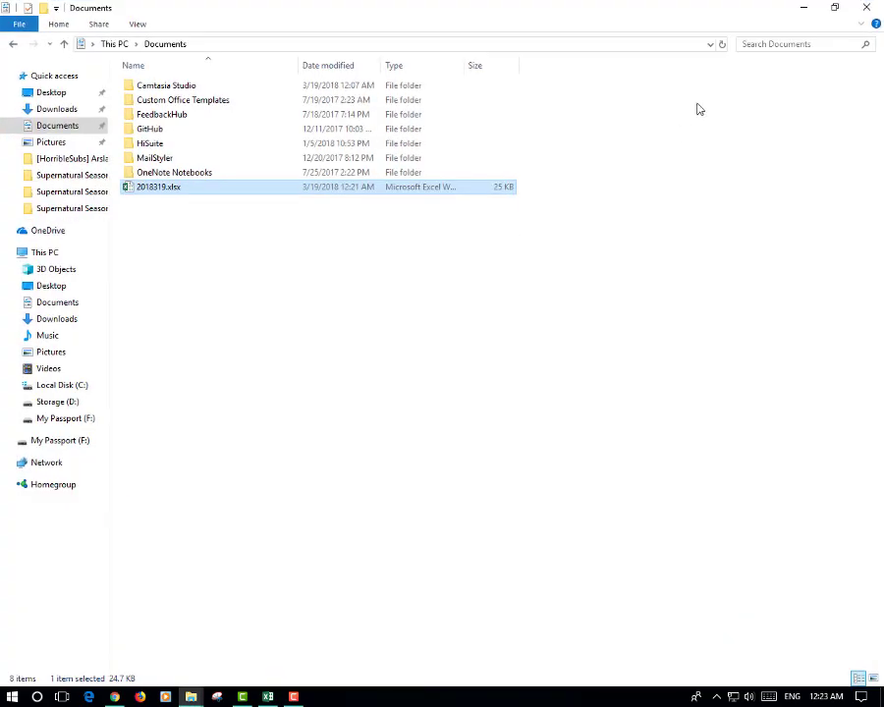
{"action": "left_click", "coordinate": [799, 8]}
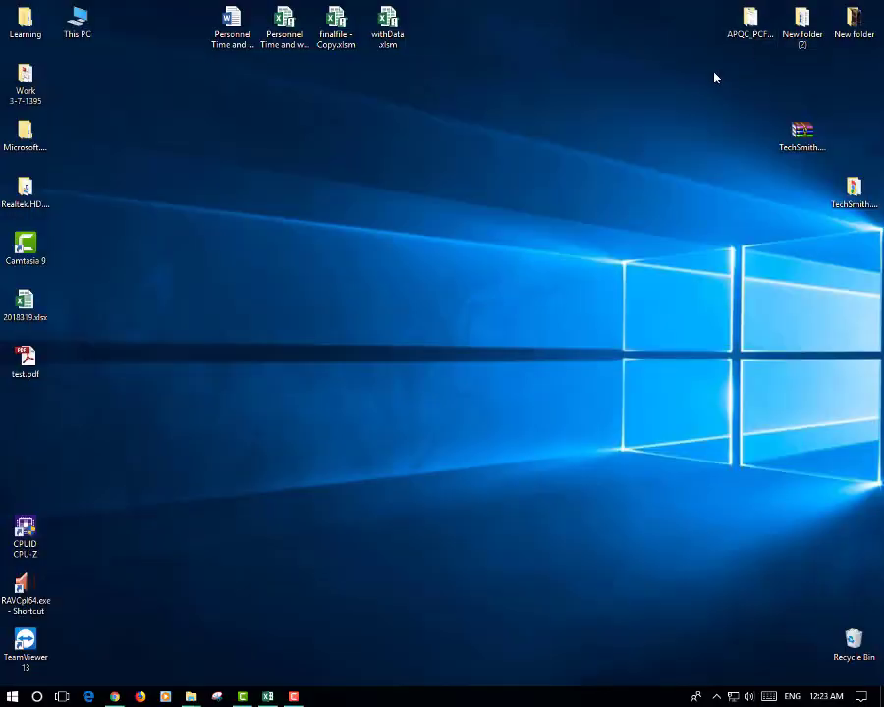
{"action": "double_click", "coordinate": [392, 31]}
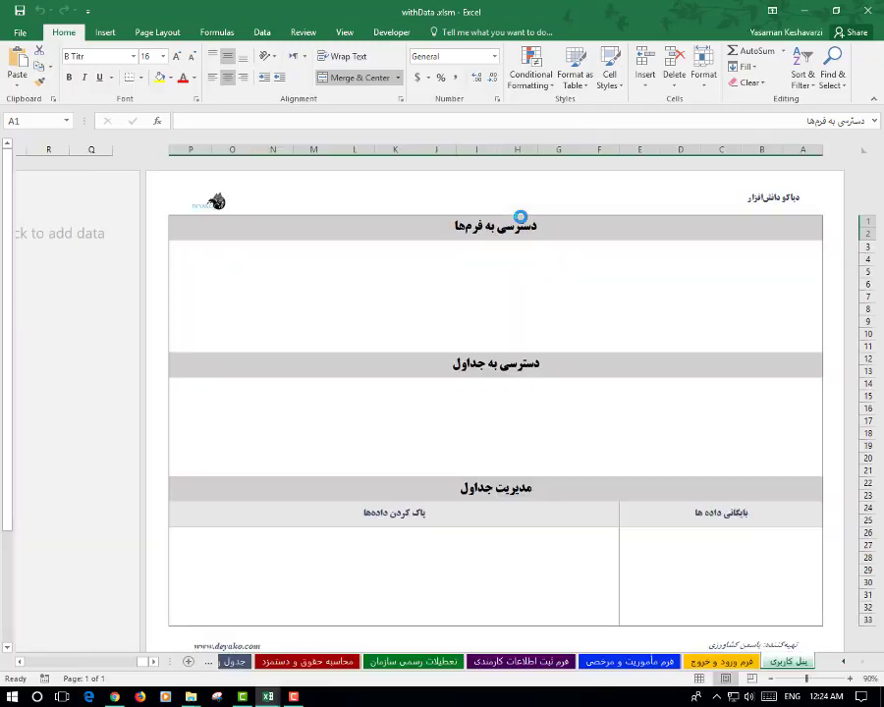
Step: Browse withData's filled attendance, leave, personnel and work schedule table sheets
{"action": "left_click", "coordinate": [236, 663]}
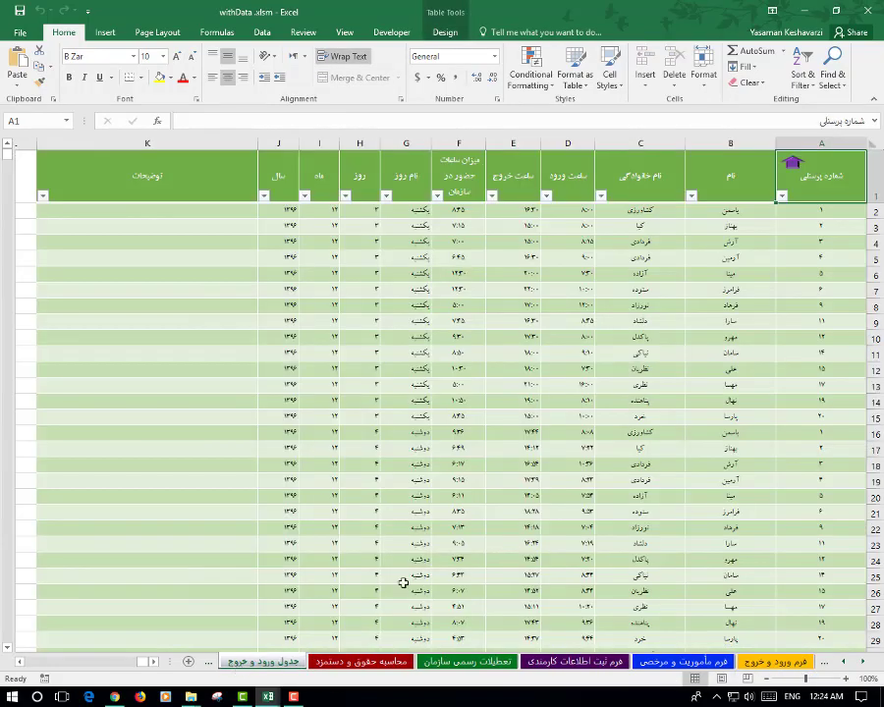
{"action": "left_click", "coordinate": [207, 664]}
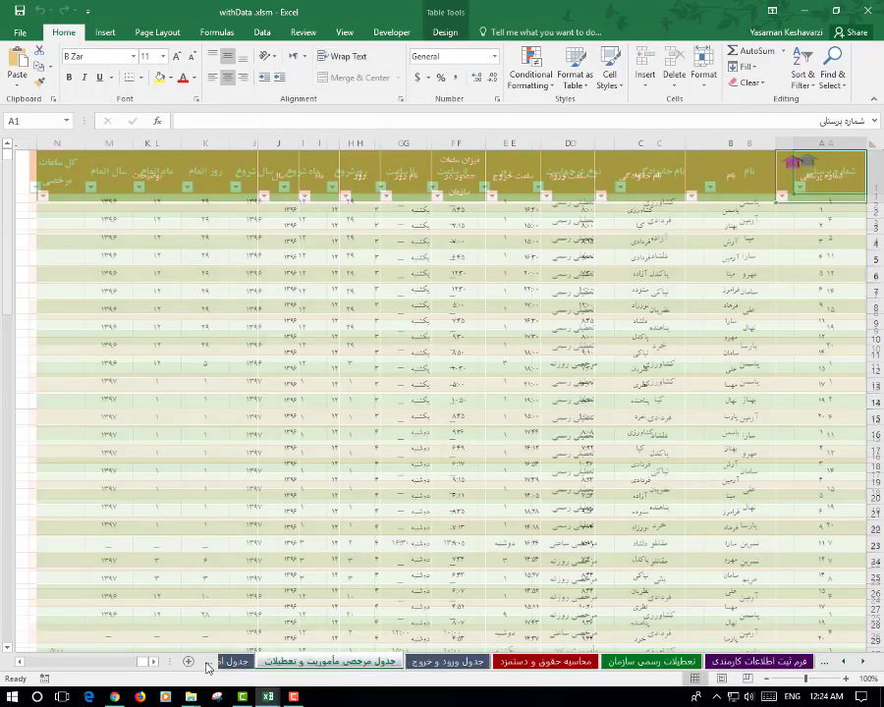
{"action": "left_click", "coordinate": [236, 663]}
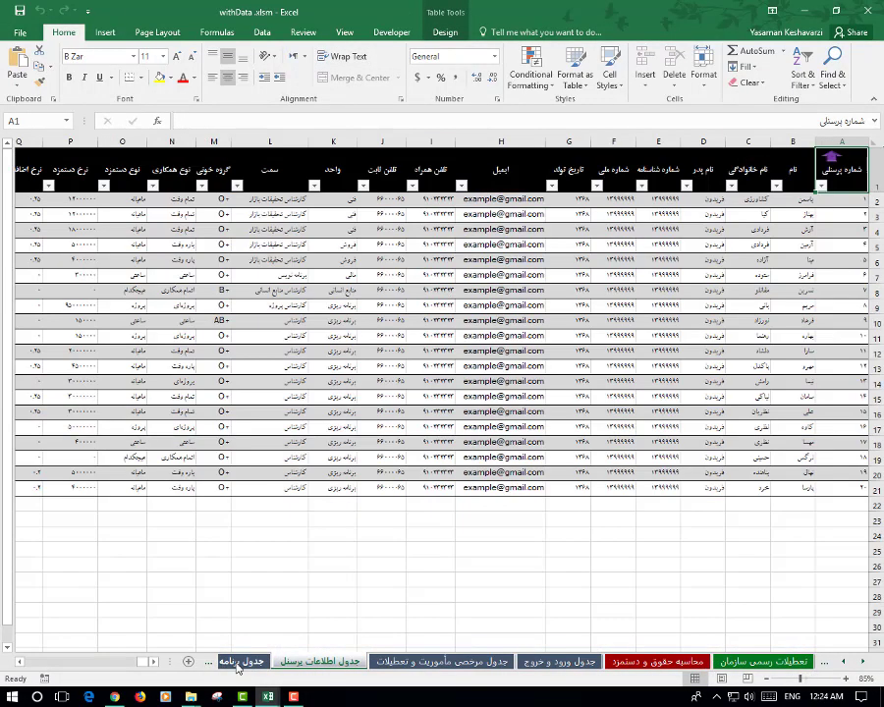
{"action": "left_click", "coordinate": [236, 665]}
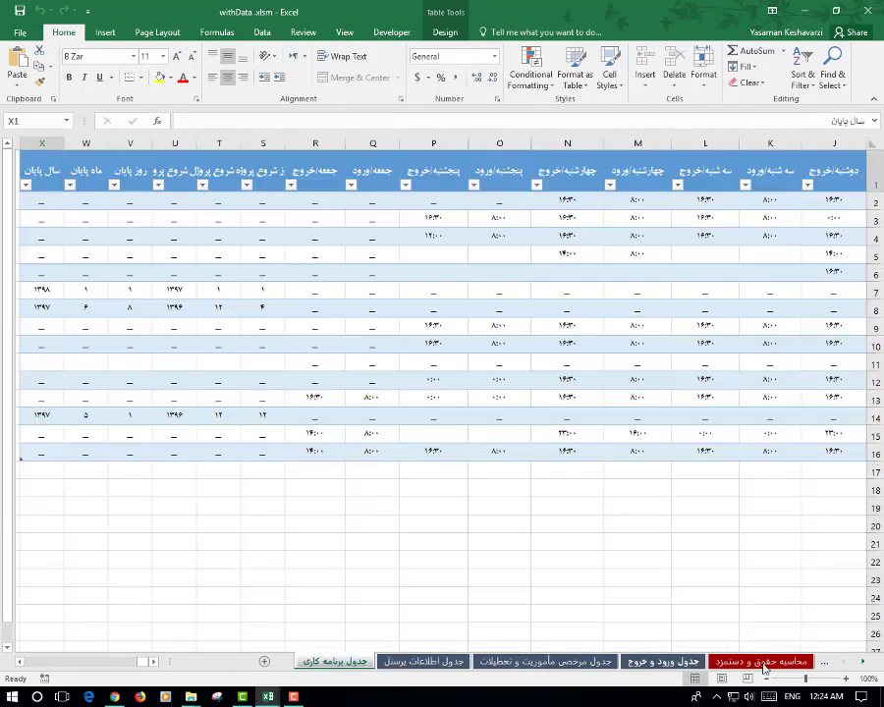
{"action": "left_click", "coordinate": [663, 663]}
Step: Archive withData's tables from the dashboard, overwriting the existing 2018319.xlsx
{"action": "left_click", "coordinate": [864, 665]}
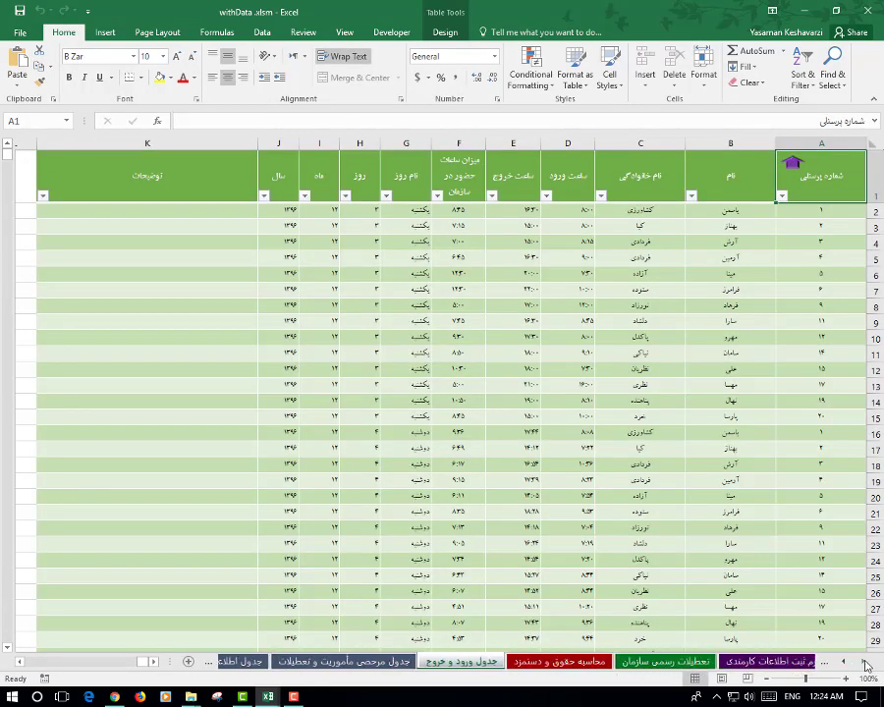
{"action": "left_click", "coordinate": [792, 162]}
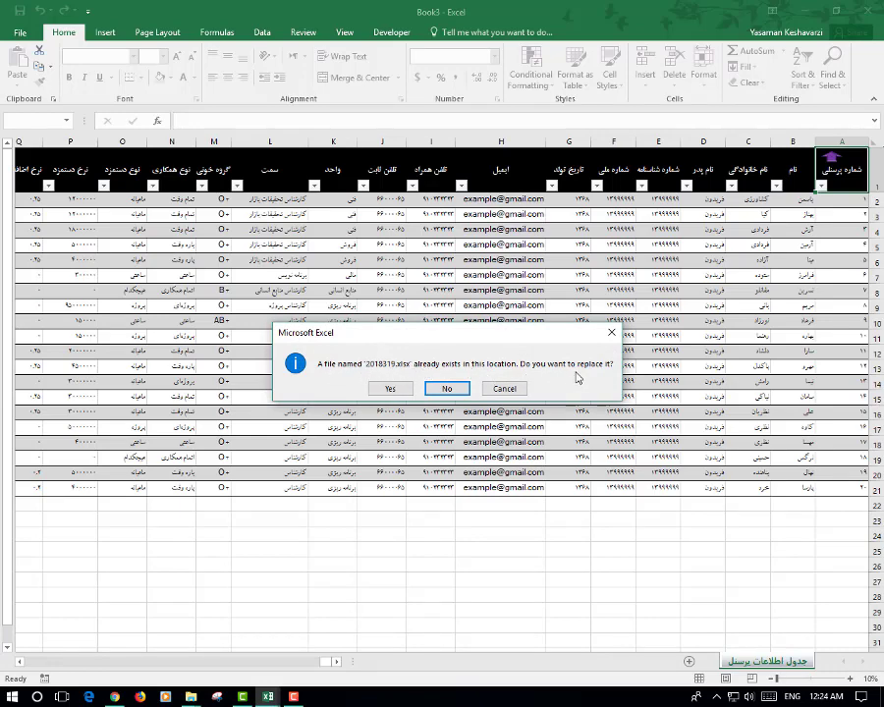
{"action": "left_click", "coordinate": [389, 388]}
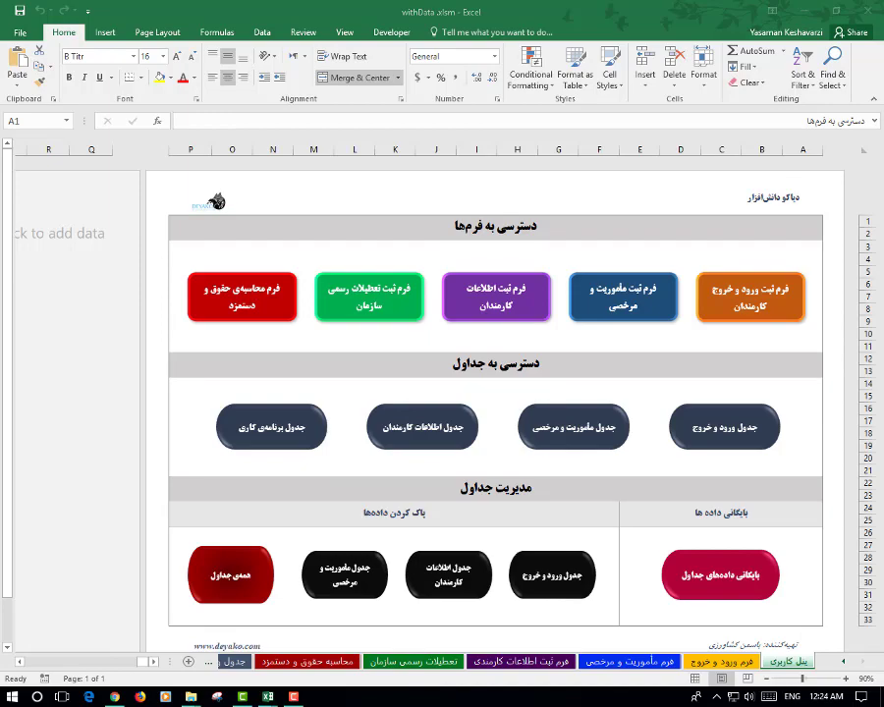
{"action": "mouse_move", "coordinate": [191, 697]}
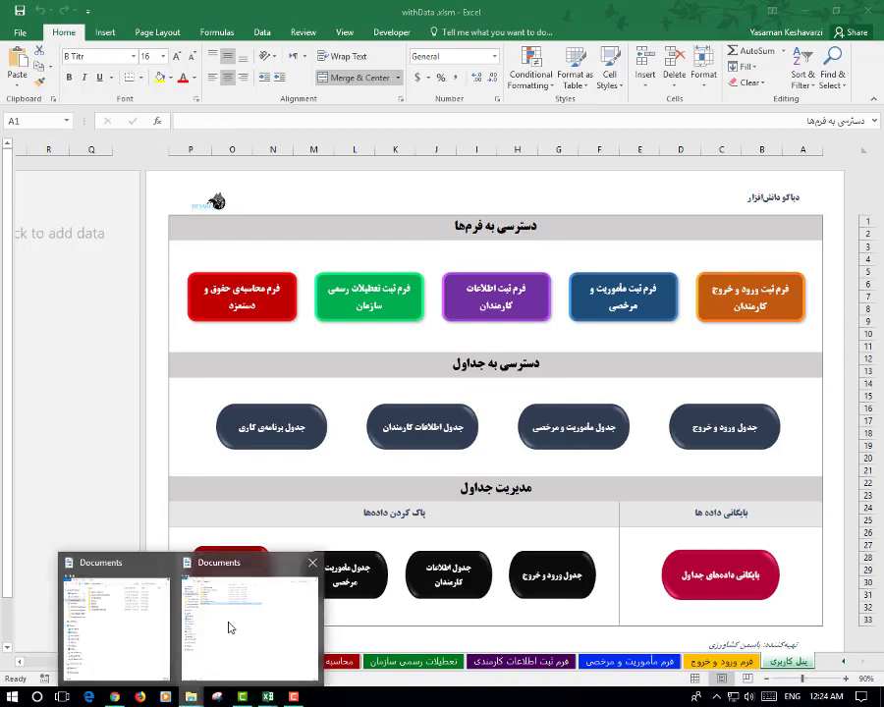
Step: Open the archived 2018319.xlsx from Documents and view its personnel table
{"action": "left_click", "coordinate": [244, 631]}
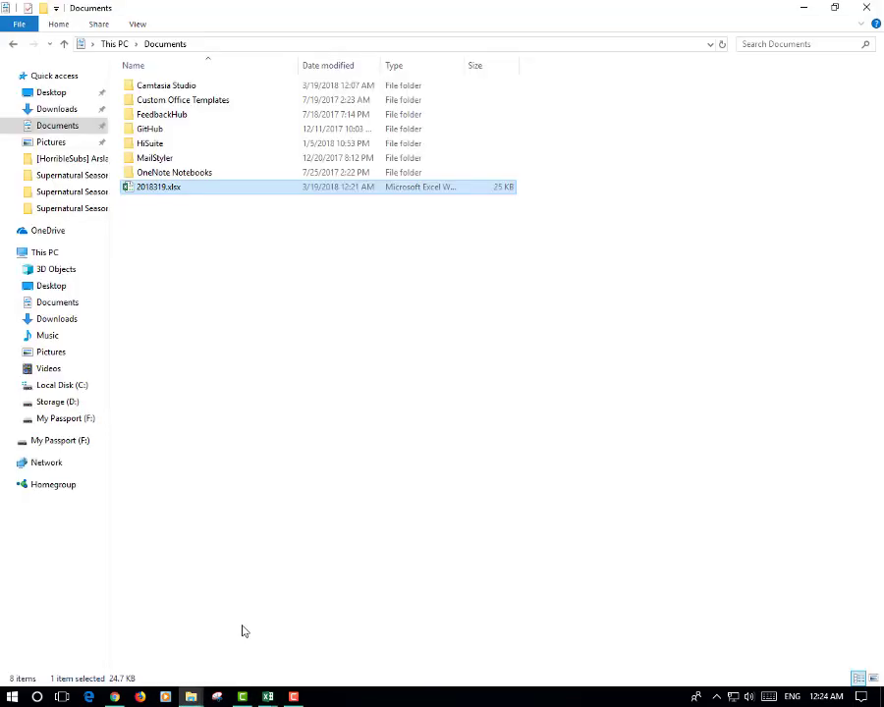
{"action": "double_click", "coordinate": [154, 194]}
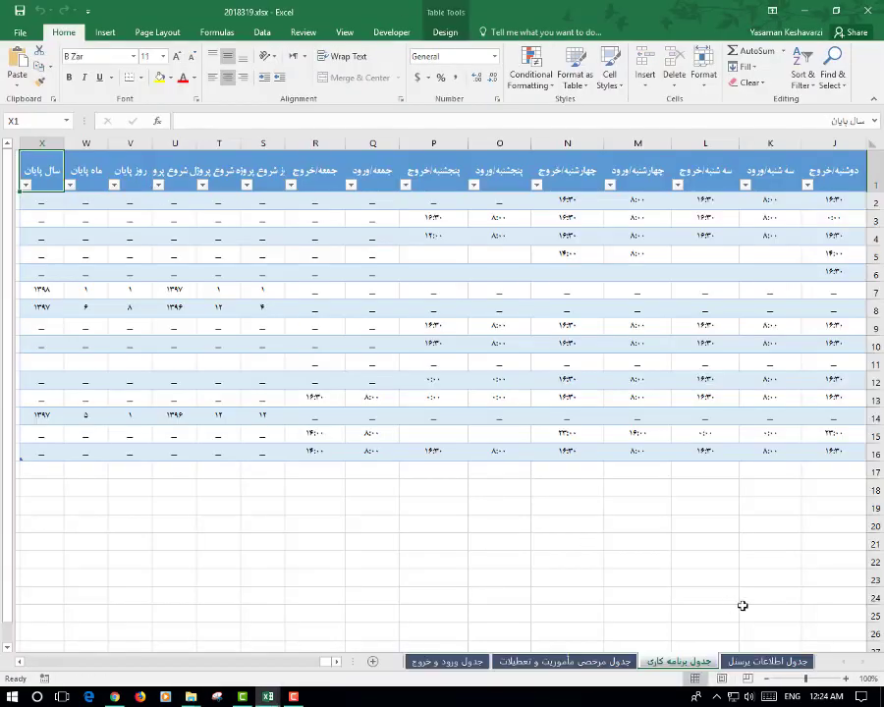
{"action": "left_click", "coordinate": [762, 661]}
{"action": "left_click", "coordinate": [653, 663]}
Step: Check the archive's attendance, work schedule and personnel information tables
{"action": "left_click", "coordinate": [565, 662]}
{"action": "left_click", "coordinate": [445, 662]}
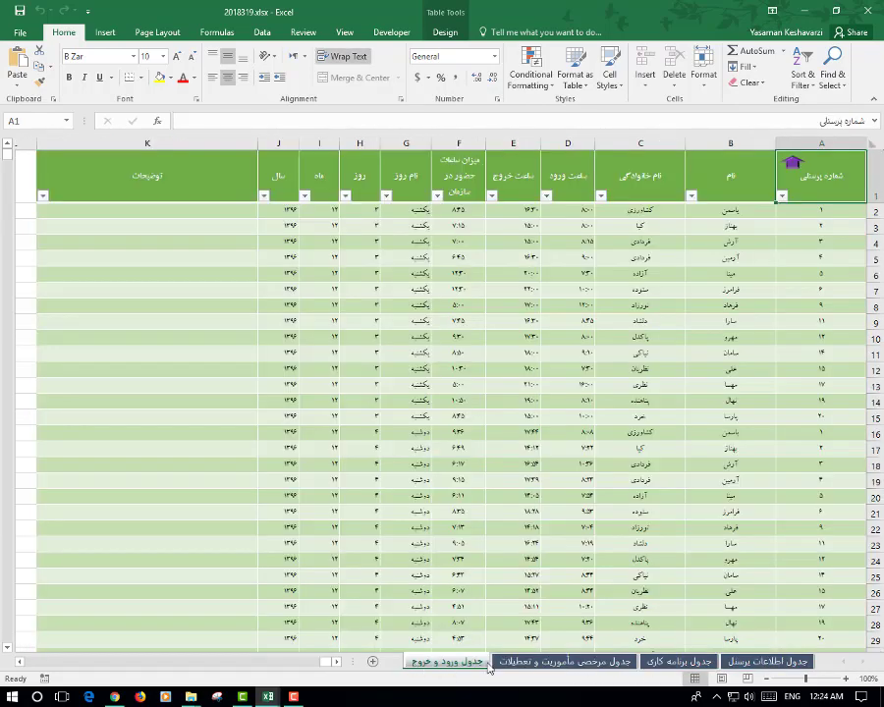
{"action": "left_click", "coordinate": [564, 662]}
{"action": "left_click", "coordinate": [683, 662]}
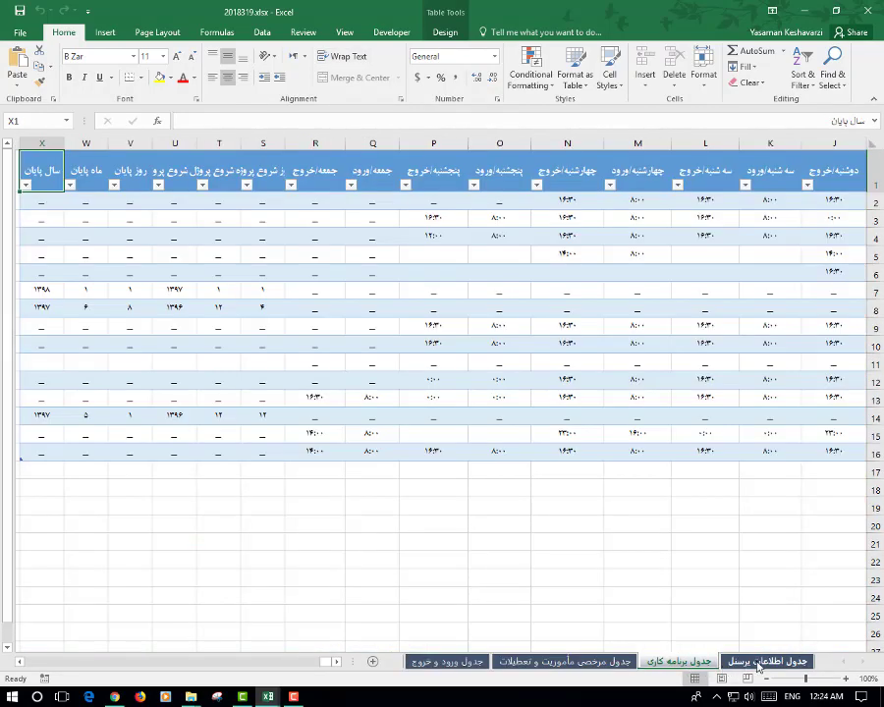
{"action": "left_click", "coordinate": [759, 664]}
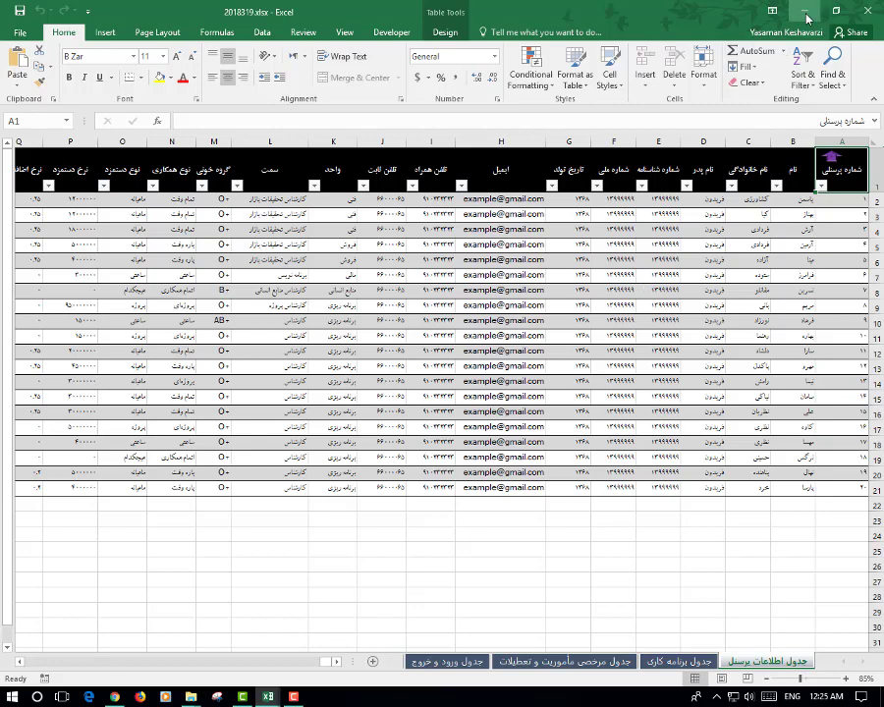
Step: Close 2018319.xlsx and, on withData.xlsm's dashboard, start clearing data from all tables
{"action": "left_click", "coordinate": [874, 14]}
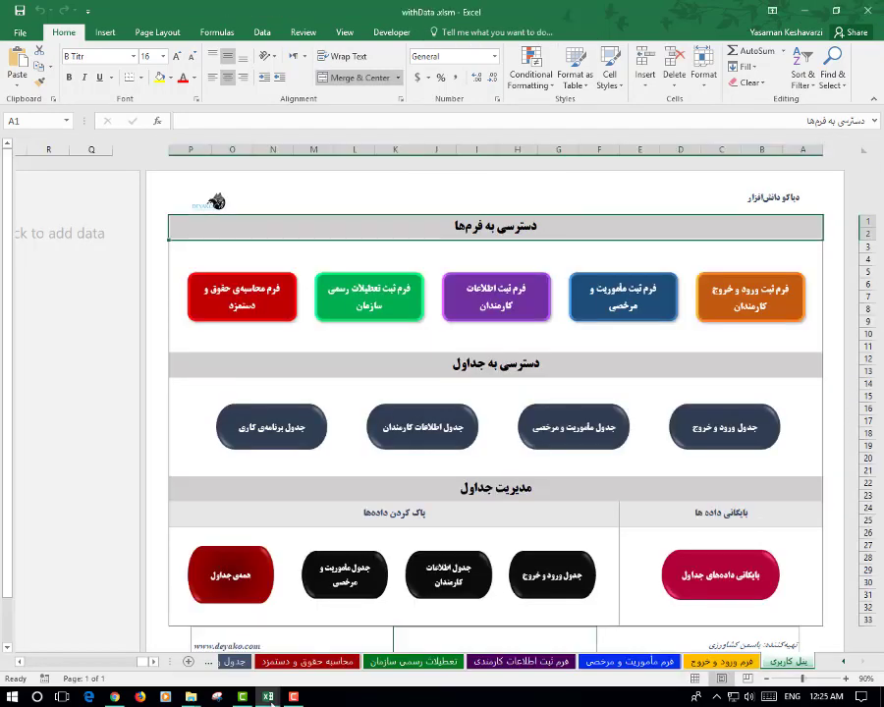
{"action": "mouse_move", "coordinate": [268, 697]}
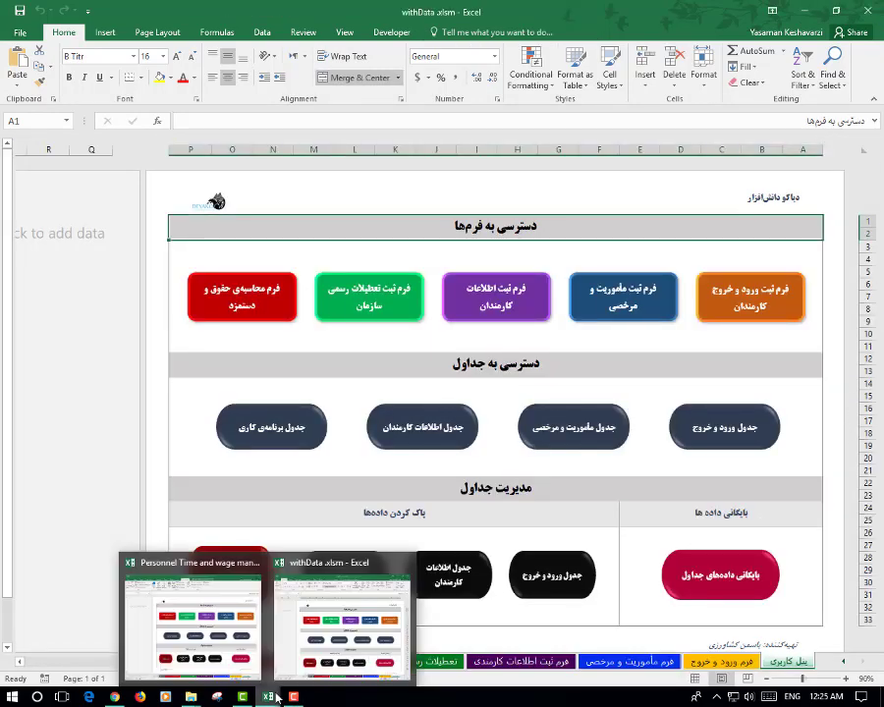
{"action": "mouse_move", "coordinate": [342, 617]}
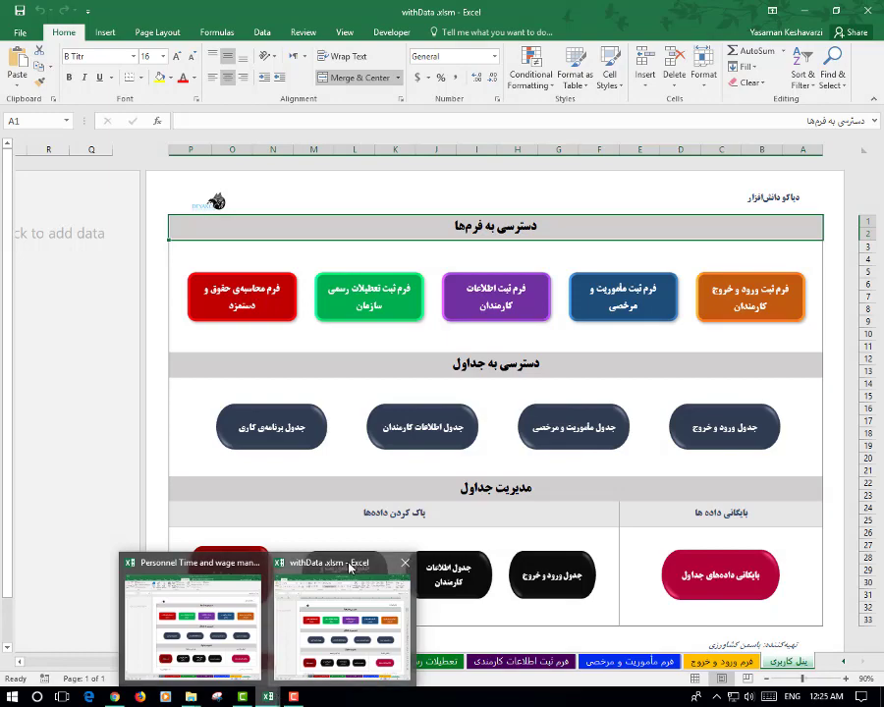
{"action": "left_click", "coordinate": [230, 662]}
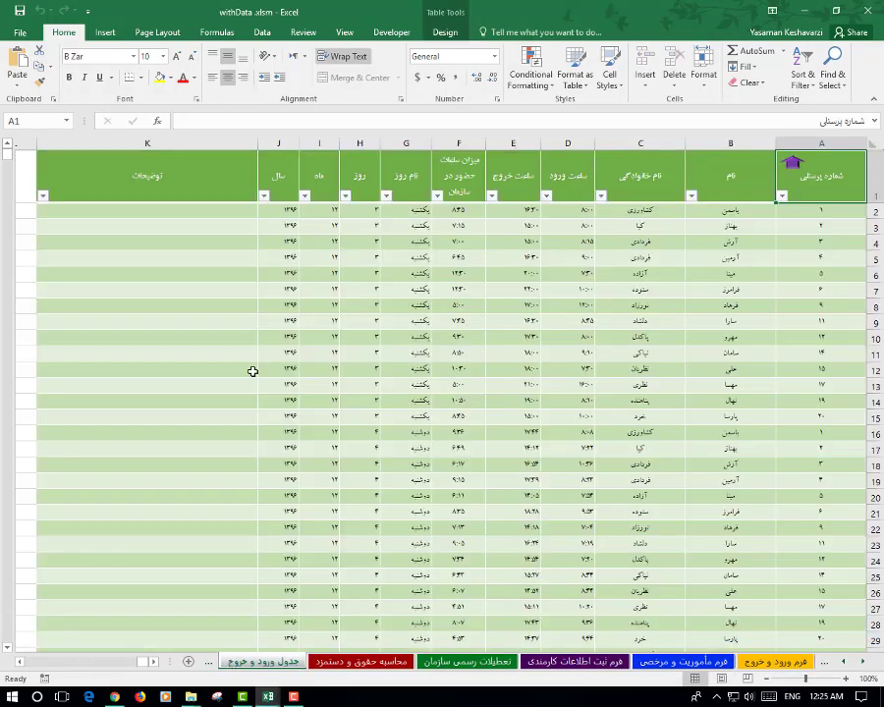
{"action": "left_click", "coordinate": [792, 174]}
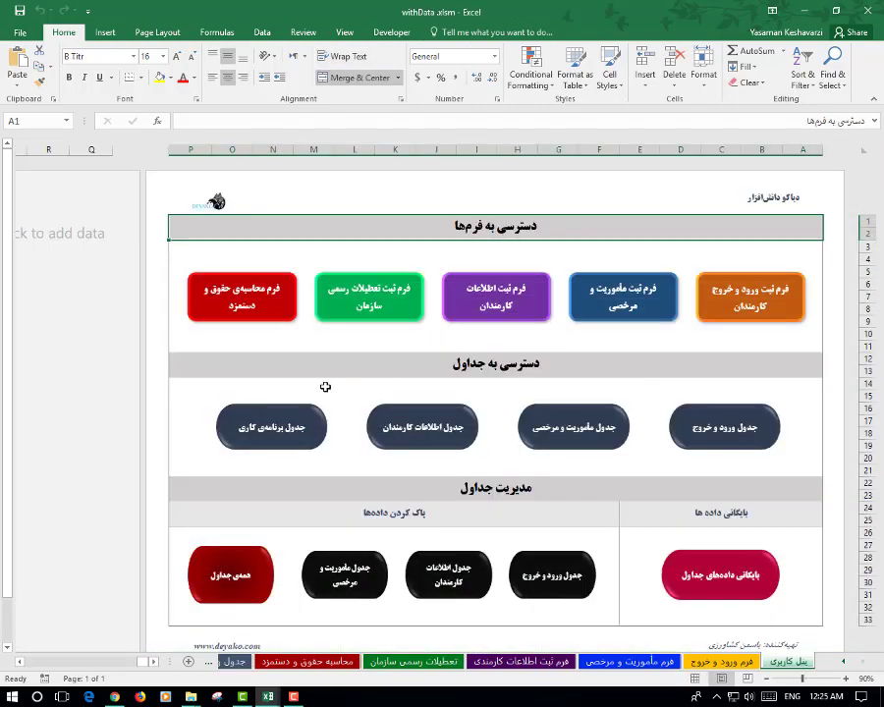
{"action": "left_click", "coordinate": [222, 573]}
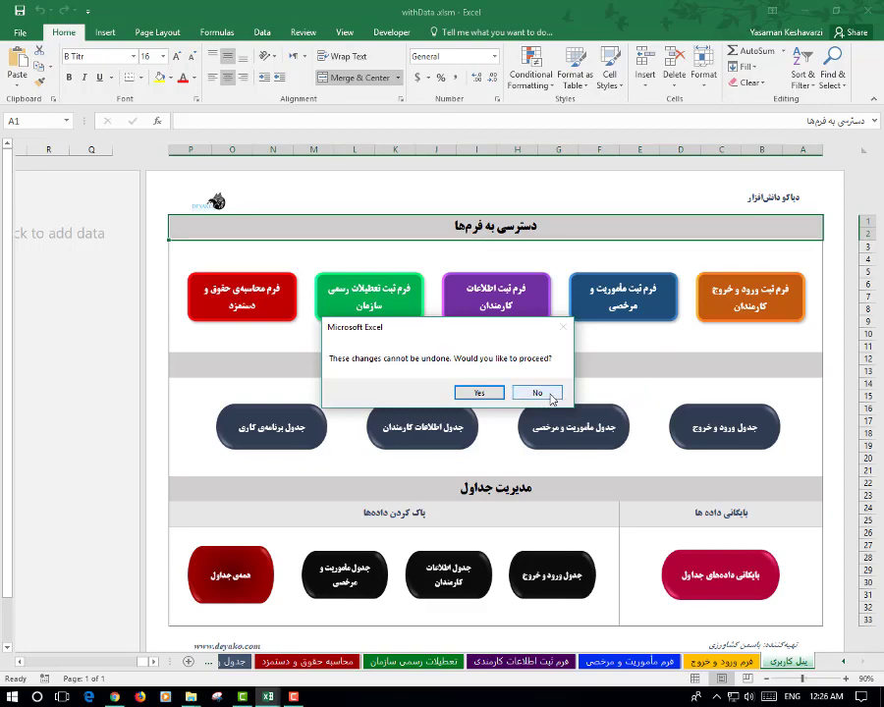
Step: Confirm the irreversible clearing of all tables and dismiss the completion message
{"action": "left_click", "coordinate": [480, 394]}
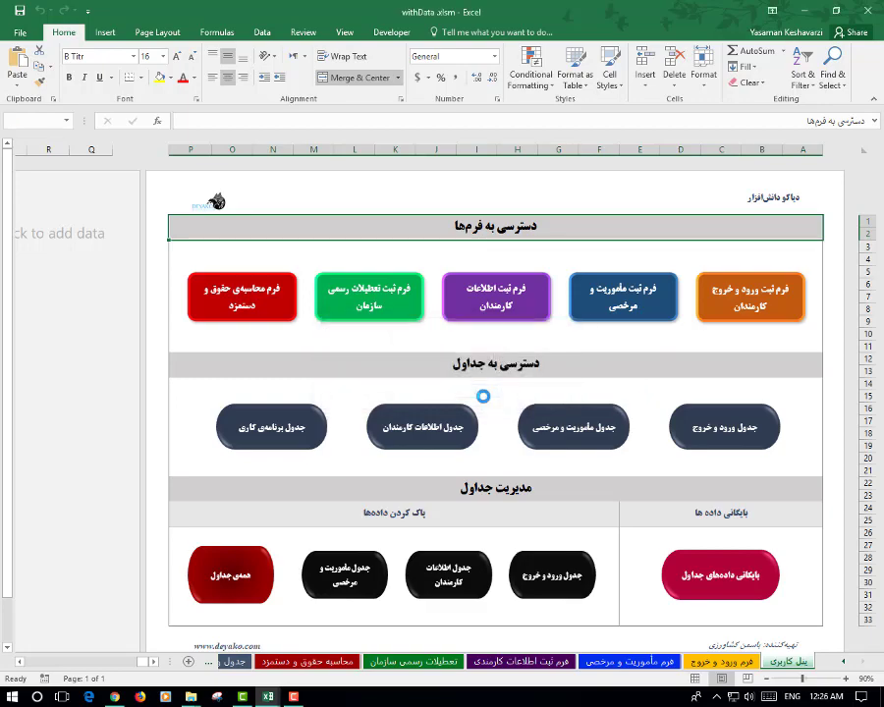
{"action": "left_click", "coordinate": [460, 395]}
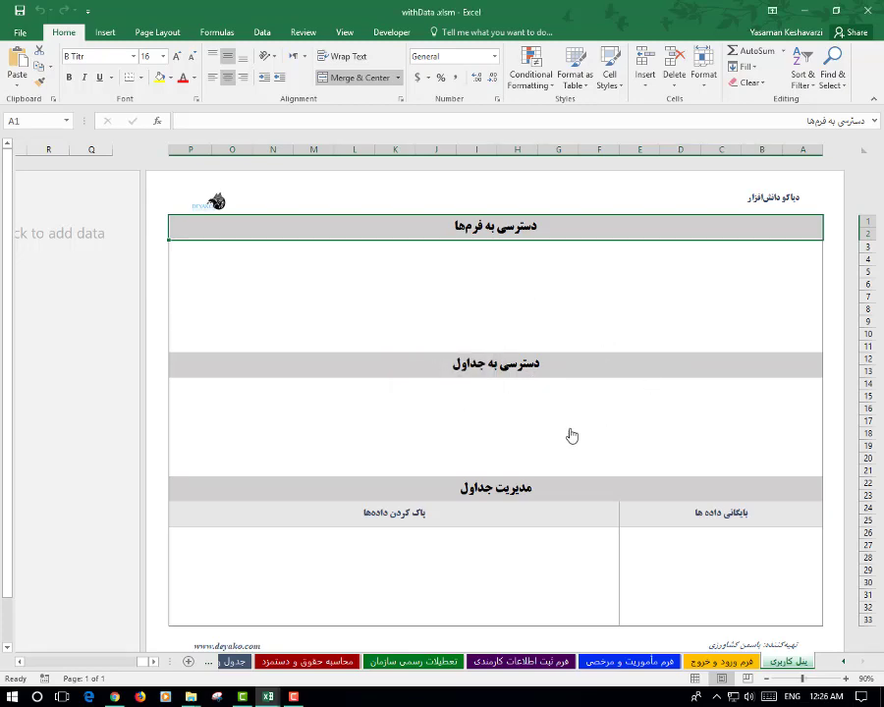
{"action": "scroll", "coordinate": [563, 305], "scroll_direction": "down", "scroll_amount": 5}
{"action": "scroll", "coordinate": [560, 303], "scroll_direction": "up", "scroll_amount": 5}
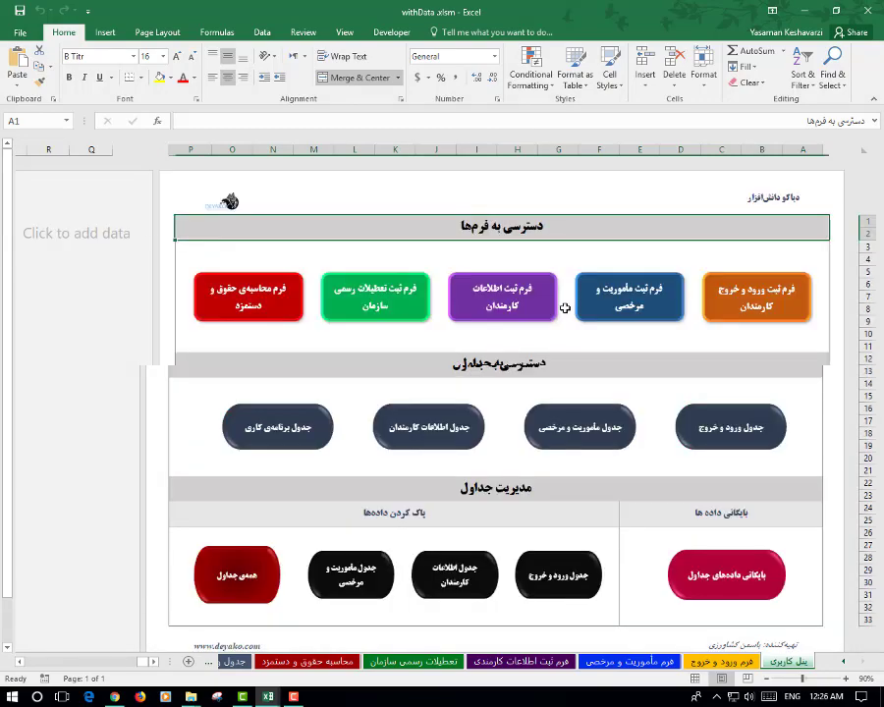
{"action": "scroll", "coordinate": [562, 304], "scroll_direction": "down", "scroll_amount": 3}
{"action": "scroll", "coordinate": [566, 320], "scroll_direction": "down", "scroll_amount": 1}
{"action": "scroll", "coordinate": [567, 322], "scroll_direction": "down", "scroll_amount": 3}
{"action": "scroll", "coordinate": [567, 320], "scroll_direction": "up", "scroll_amount": 7}
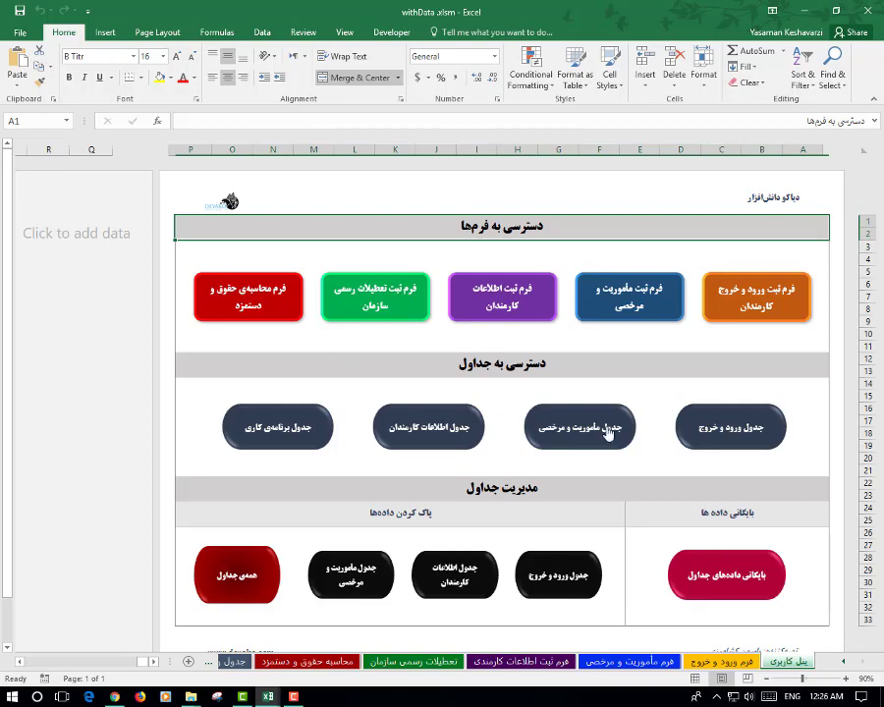
{"action": "scroll", "coordinate": [604, 430], "scroll_direction": "down", "scroll_amount": 3}
{"action": "scroll", "coordinate": [601, 429], "scroll_direction": "up", "scroll_amount": 2}
{"action": "scroll", "coordinate": [602, 428], "scroll_direction": "up", "scroll_amount": 2}
{"action": "scroll", "coordinate": [803, 426], "scroll_direction": "down", "scroll_amount": 3}
{"action": "scroll", "coordinate": [803, 426], "scroll_direction": "up", "scroll_amount": 3}
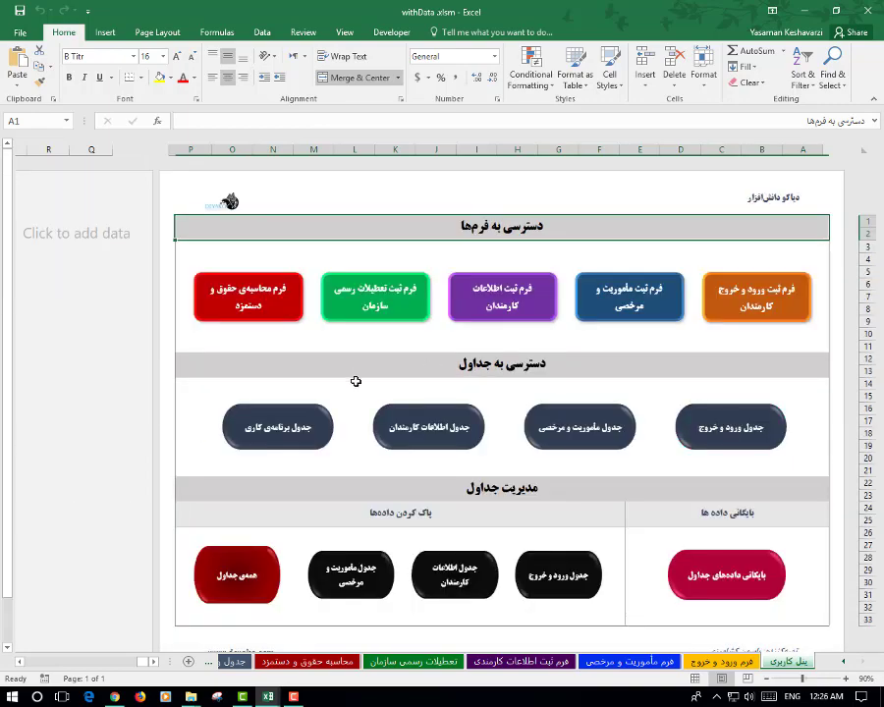
Step: Verify the attendance, leave and personnel sheets are empty, then return to the dashboard
{"action": "left_click", "coordinate": [234, 665]}
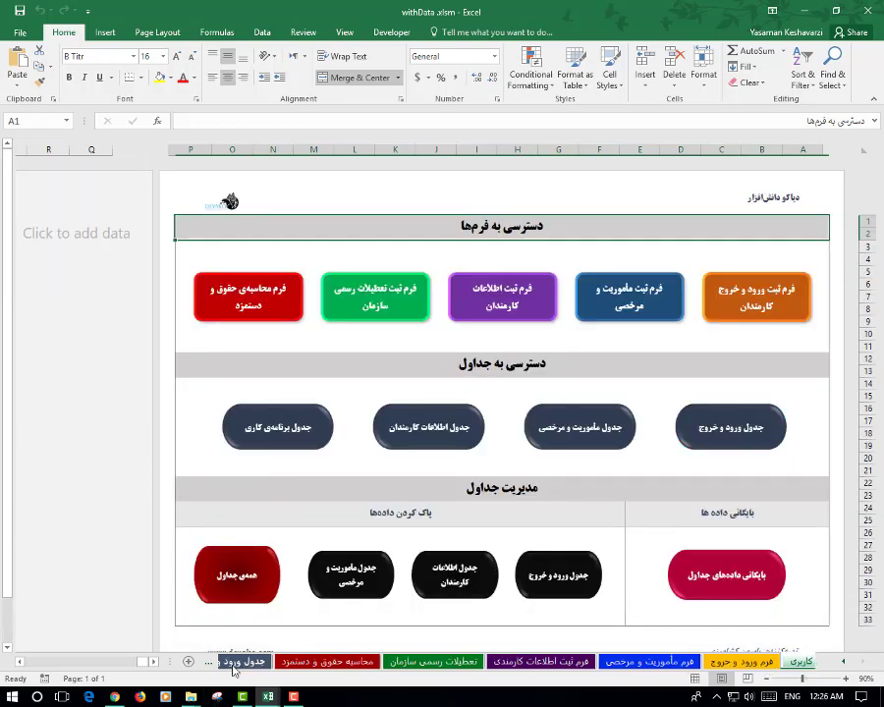
{"action": "left_click", "coordinate": [233, 666]}
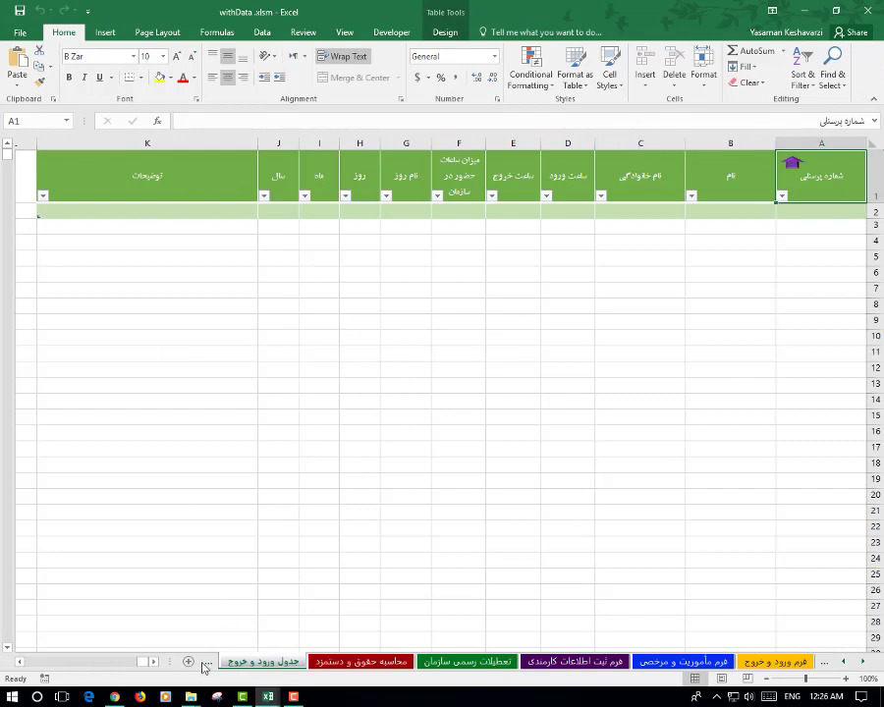
{"action": "left_click", "coordinate": [207, 662]}
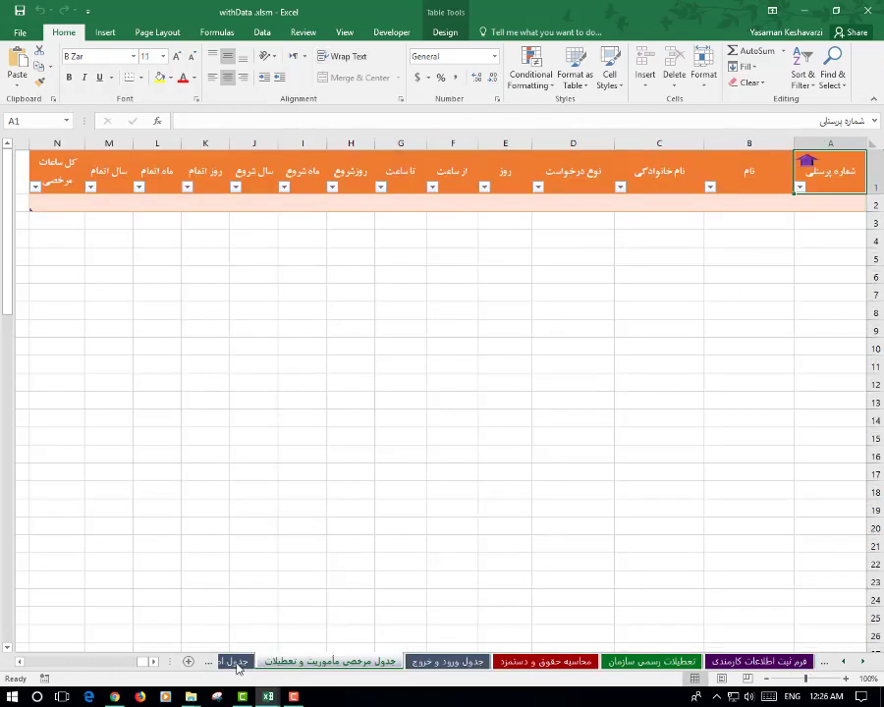
{"action": "left_click", "coordinate": [237, 666]}
{"action": "left_click", "coordinate": [823, 165]}
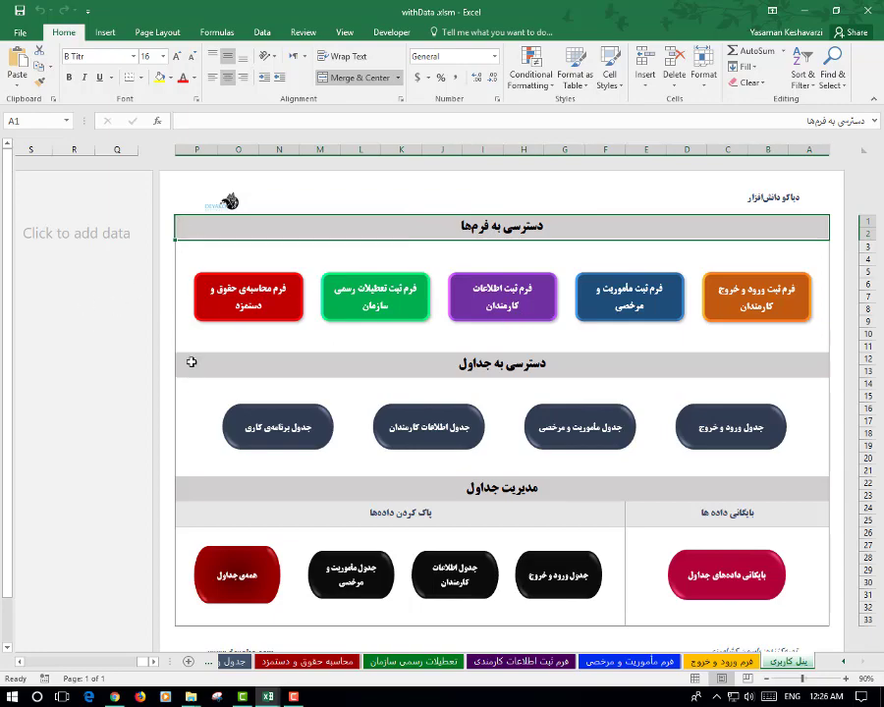
Step: Drag the P/Q border to make column P slightly wider on the user panel sheet
{"action": "left_click", "coordinate": [100, 284]}
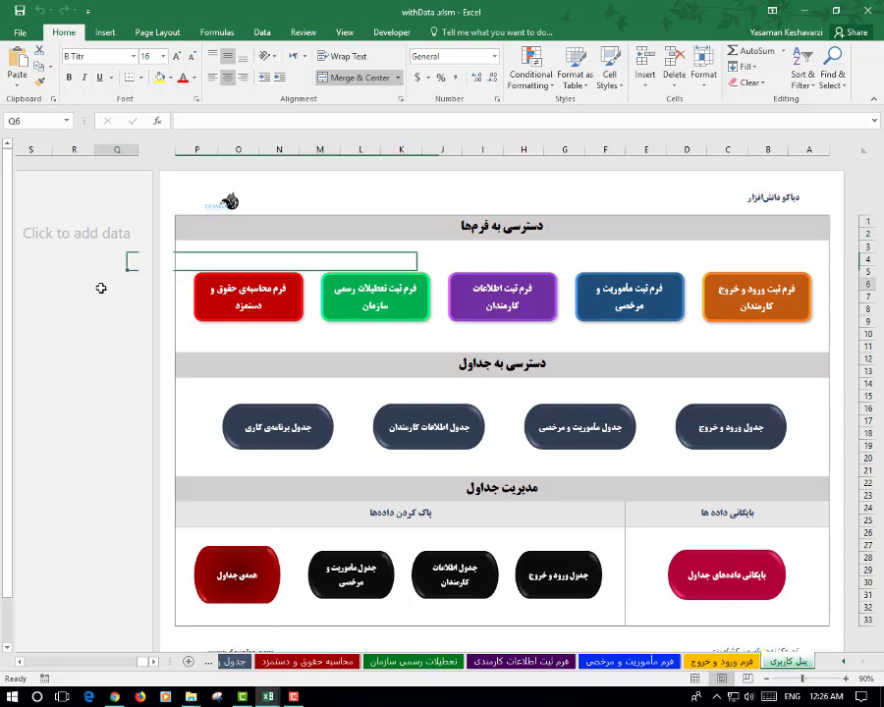
{"action": "scroll", "coordinate": [415, 442], "scroll_direction": "down", "scroll_amount": 4}
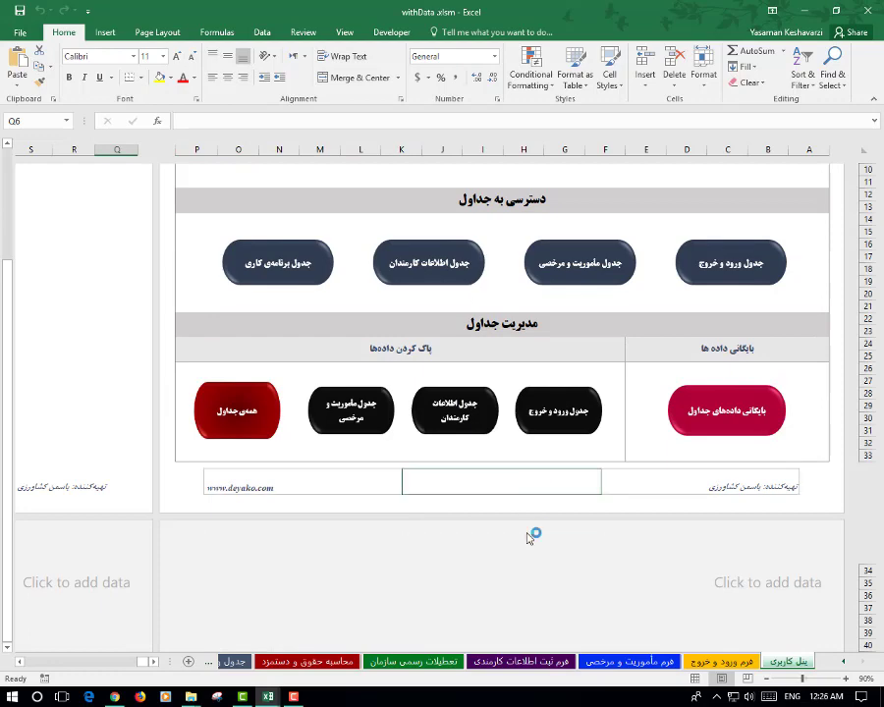
{"action": "left_click", "coordinate": [526, 585]}
{"action": "scroll", "coordinate": [599, 456], "scroll_direction": "up", "scroll_amount": 4}
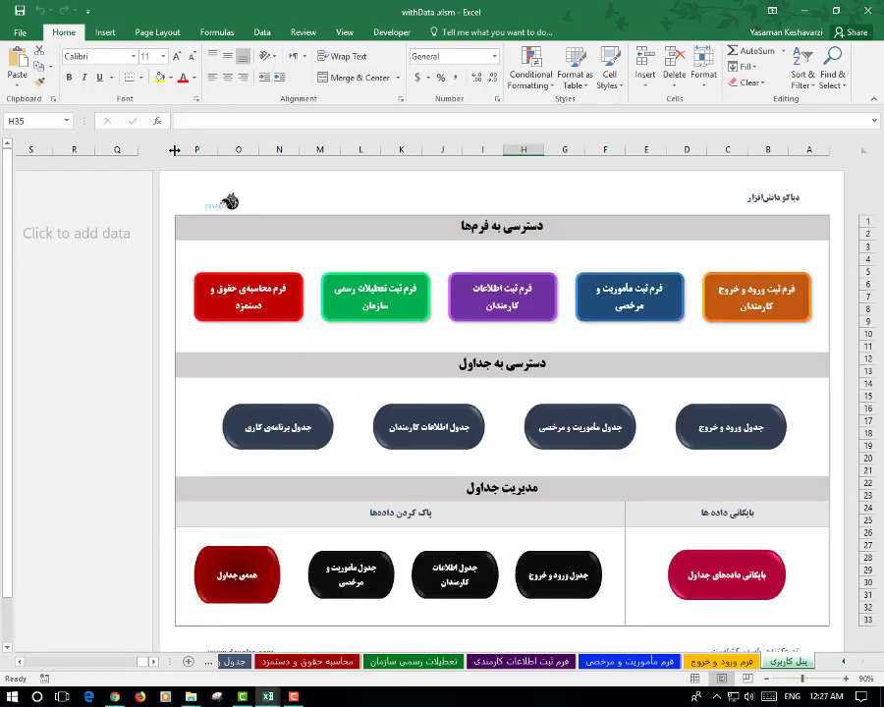
{"action": "left_click_drag", "start_coordinate": [175, 150], "coordinate": [182, 239]}
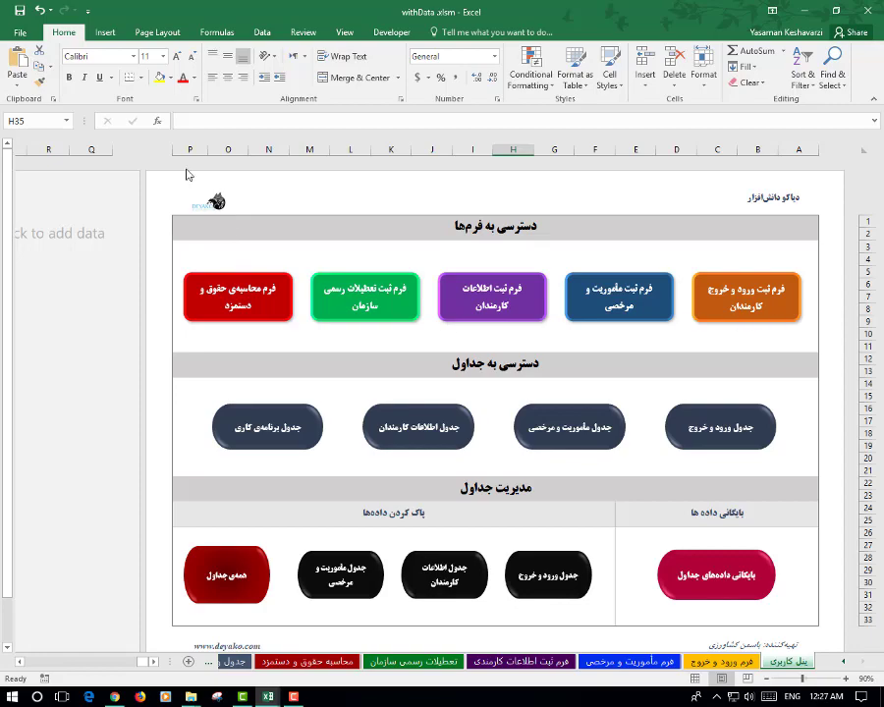
{"action": "scroll", "coordinate": [181, 162], "scroll_direction": "down", "scroll_amount": 8}
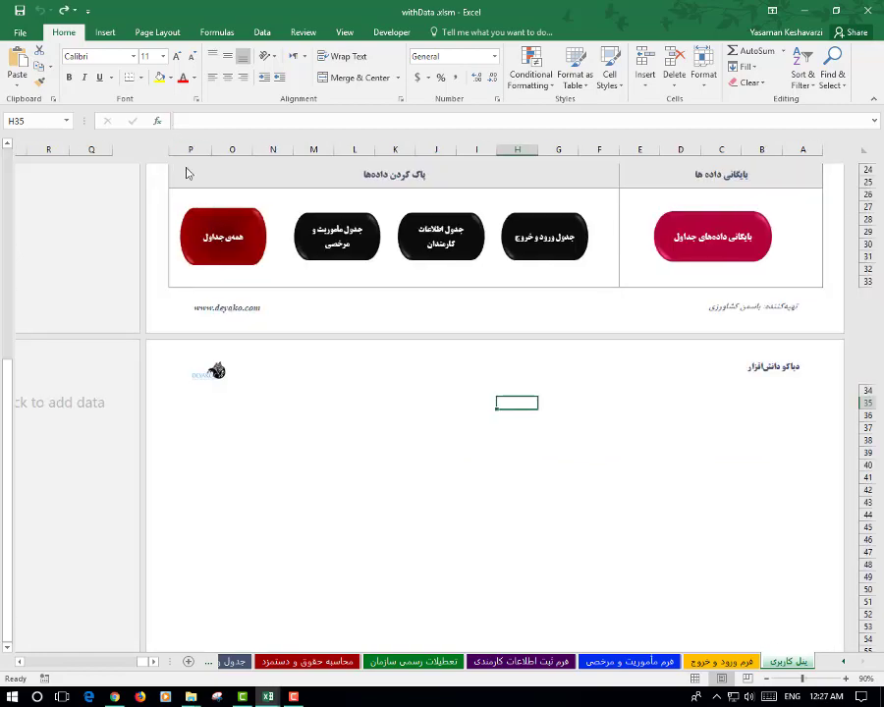
{"action": "scroll", "coordinate": [351, 286], "scroll_direction": "up", "scroll_amount": 7}
{"action": "scroll", "coordinate": [358, 287], "scroll_direction": "up", "scroll_amount": 1}
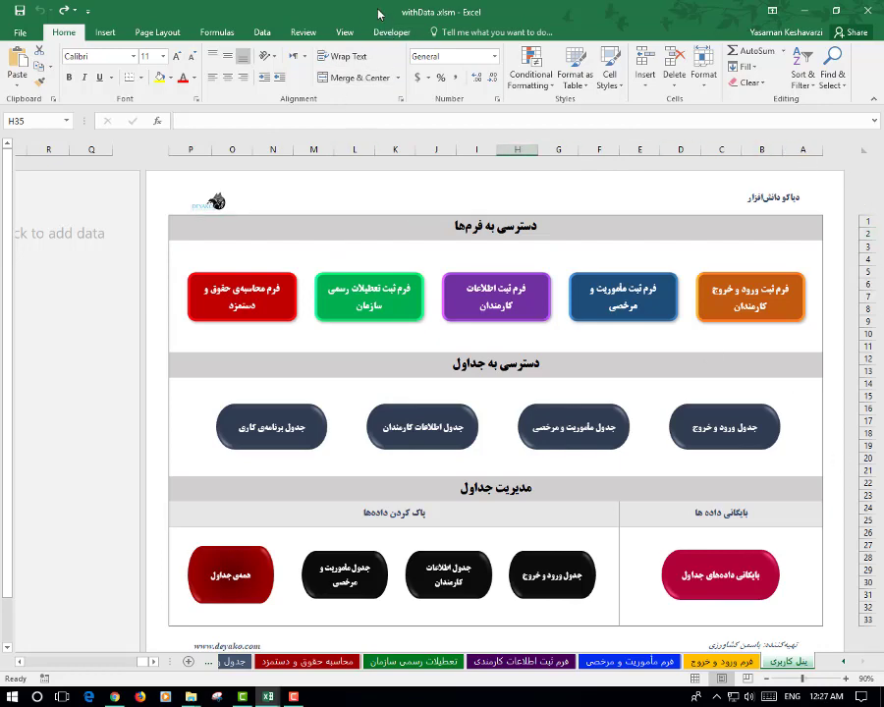
Step: Toggle the Headings display off and back on, then go to the فرم ورود و خروج sheet
{"action": "left_click", "coordinate": [344, 32]}
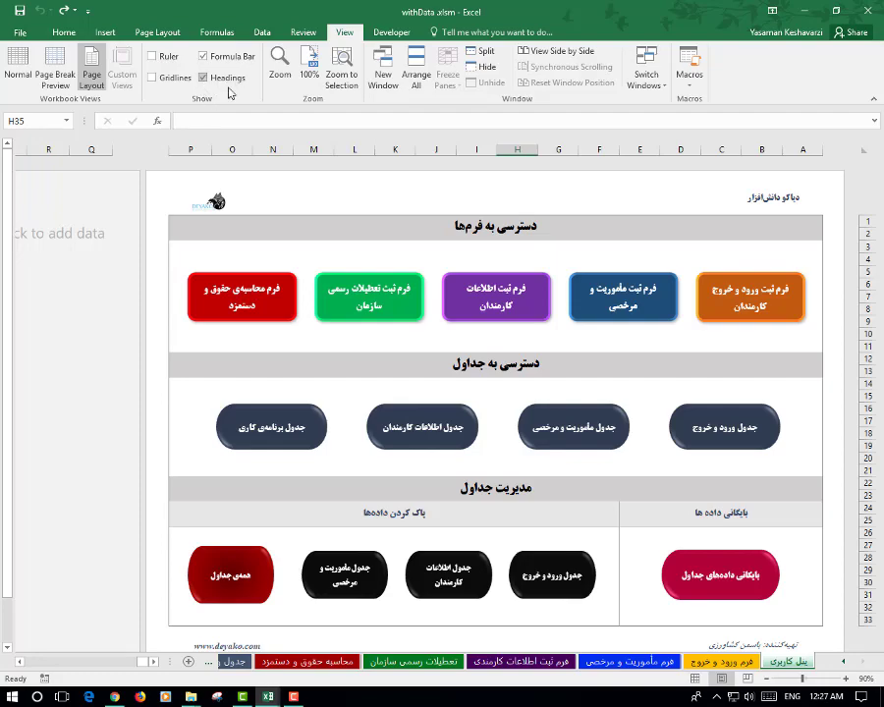
{"action": "left_click", "coordinate": [203, 78]}
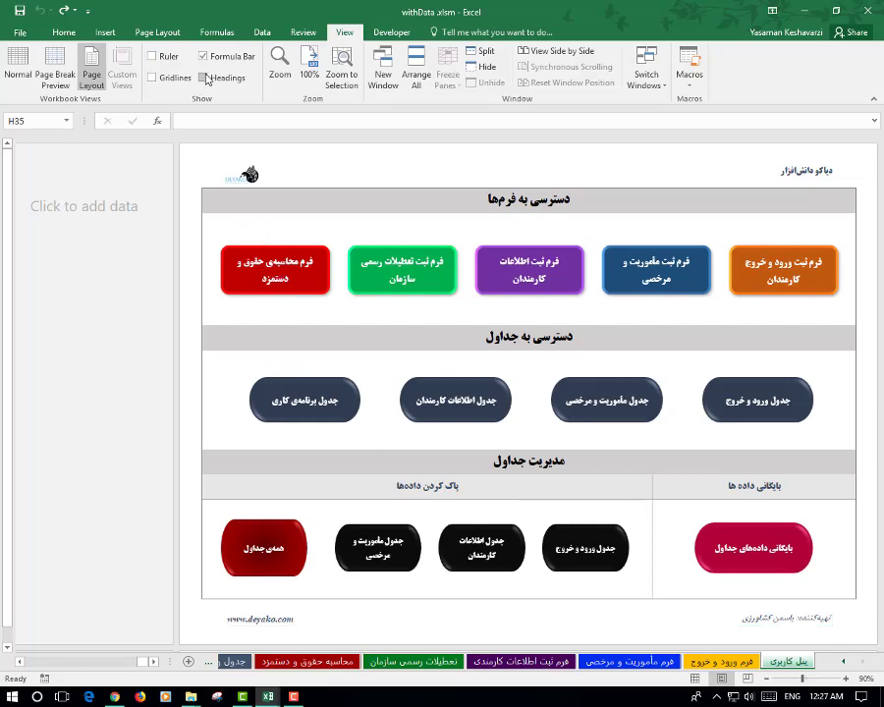
{"action": "left_click", "coordinate": [204, 78]}
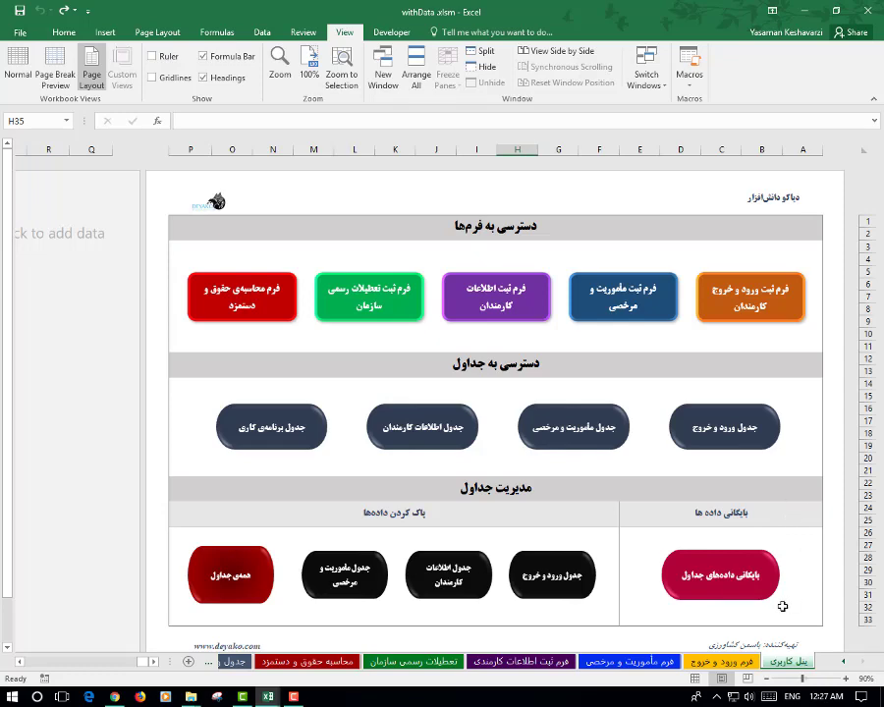
{"action": "left_click", "coordinate": [716, 664]}
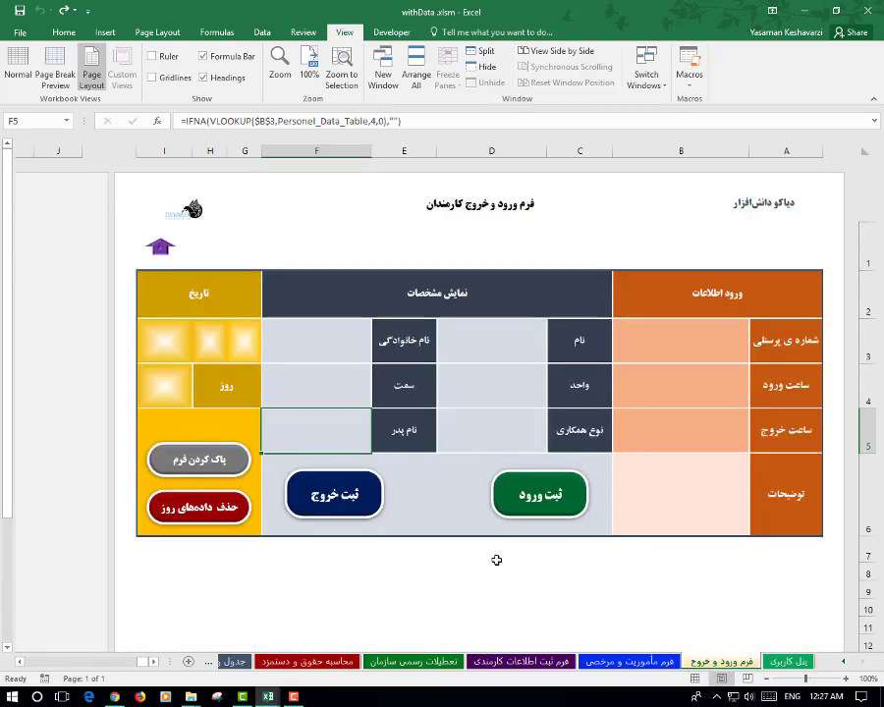
{"action": "left_click", "coordinate": [479, 351]}
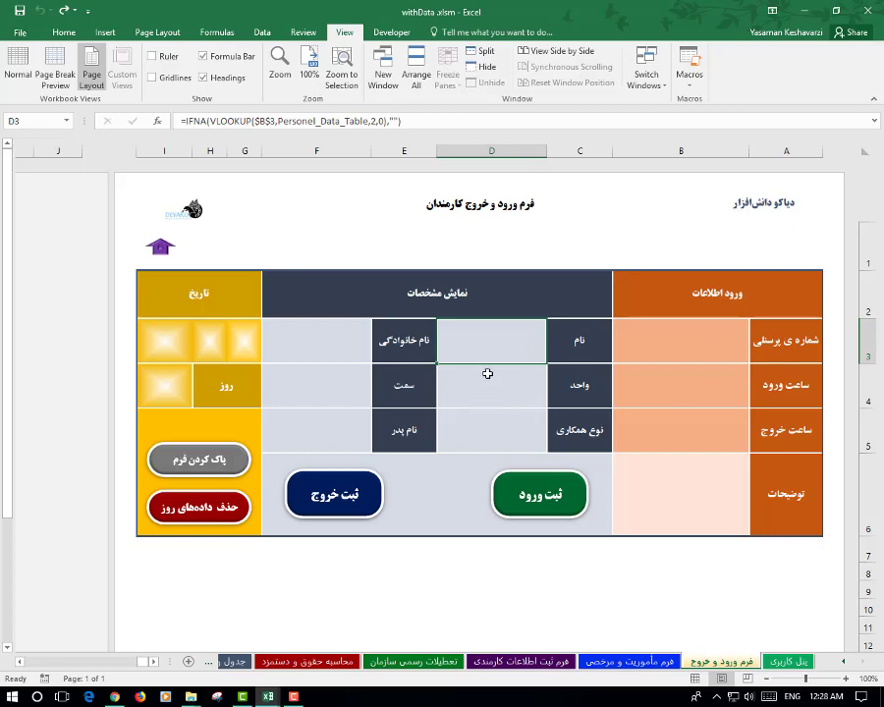
{"action": "left_click", "coordinate": [485, 385]}
{"action": "left_click", "coordinate": [510, 344]}
{"action": "left_click", "coordinate": [507, 424]}
{"action": "left_click", "coordinate": [509, 383]}
{"action": "left_click", "coordinate": [511, 334]}
{"action": "left_click", "coordinate": [338, 350]}
{"action": "left_click", "coordinate": [324, 385]}
{"action": "left_click", "coordinate": [503, 346]}
{"action": "double_click", "coordinate": [502, 424]}
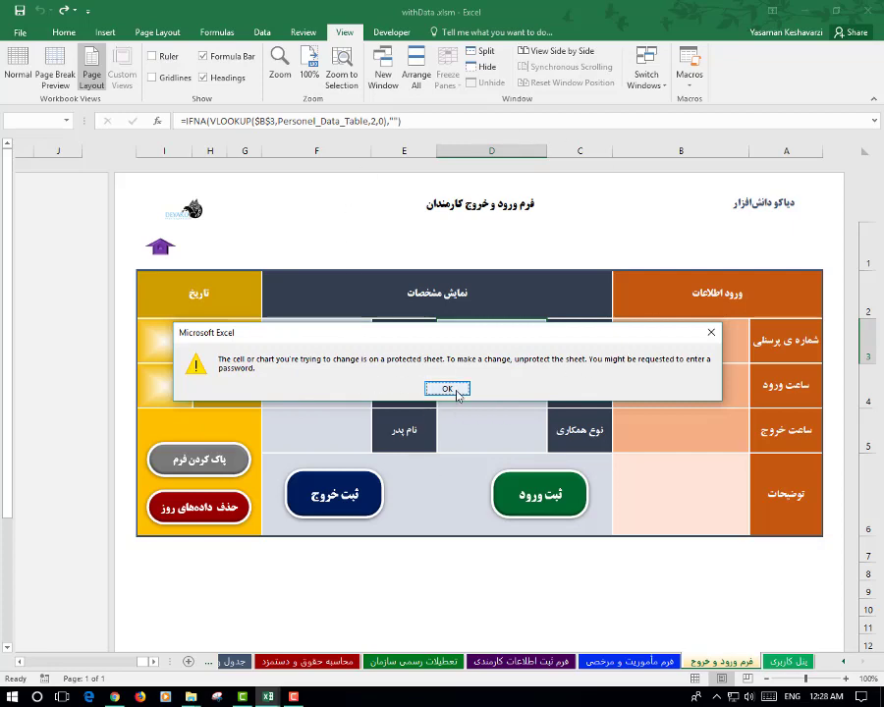
{"action": "left_click", "coordinate": [448, 388]}
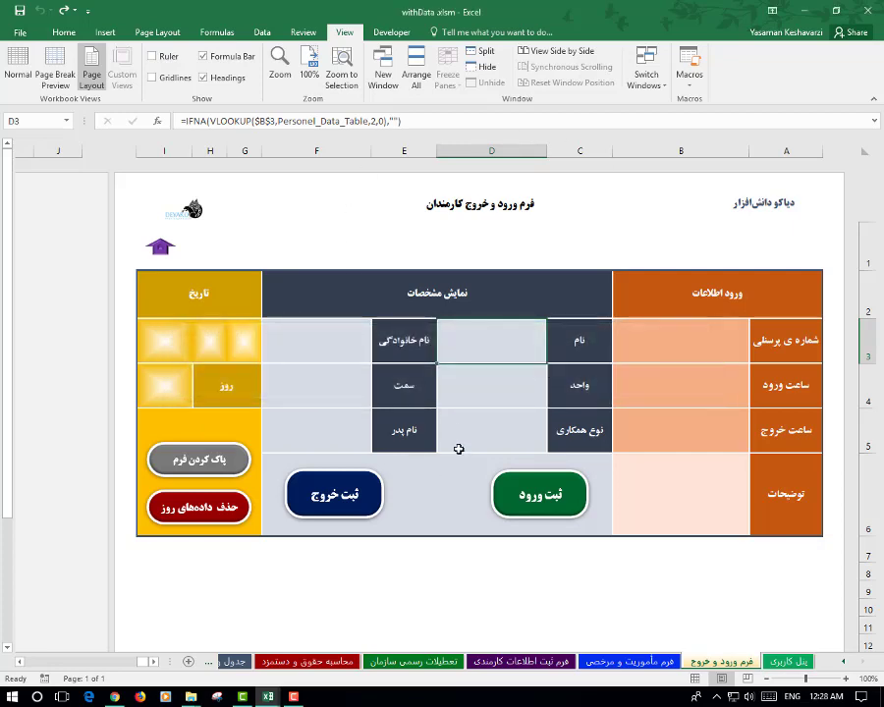
{"action": "left_click", "coordinate": [503, 394]}
{"action": "left_click", "coordinate": [500, 335]}
Step: Unprotect the entry/exit form sheet by entering the sheet password
{"action": "left_click", "coordinate": [63, 32]}
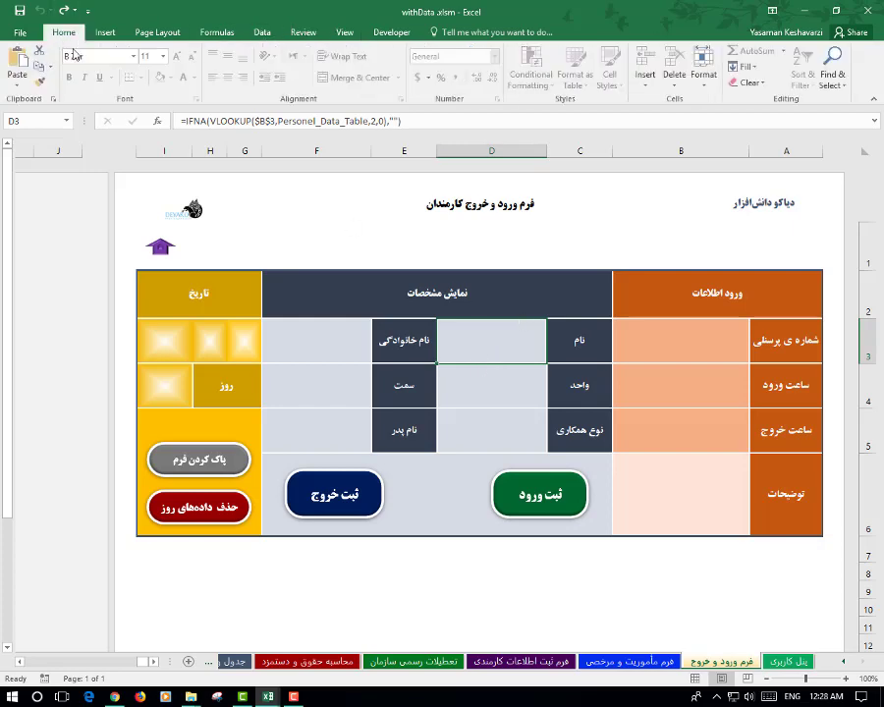
{"action": "left_click", "coordinate": [704, 78]}
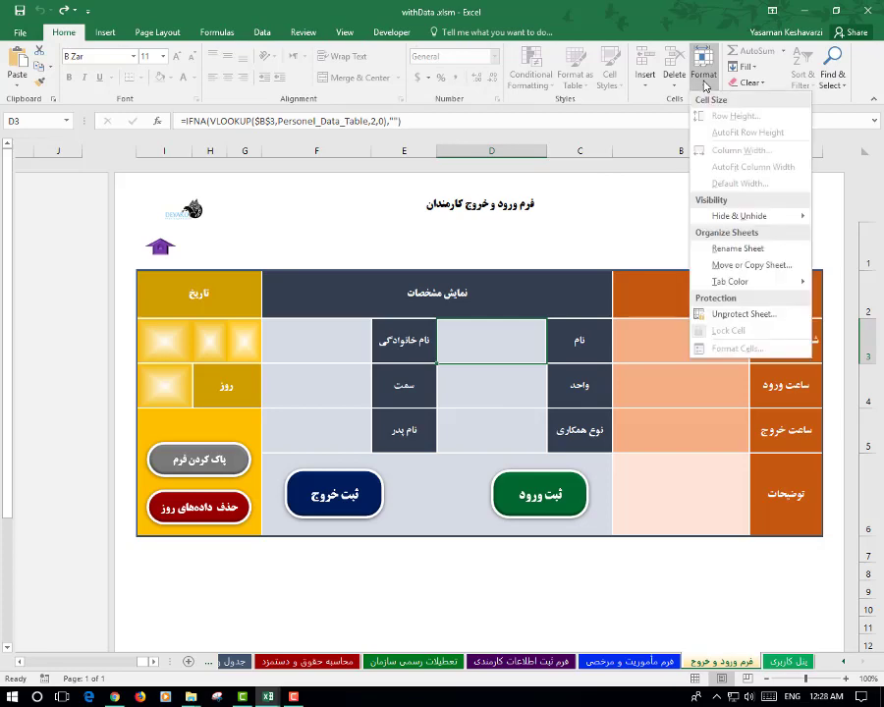
{"action": "left_click", "coordinate": [744, 315]}
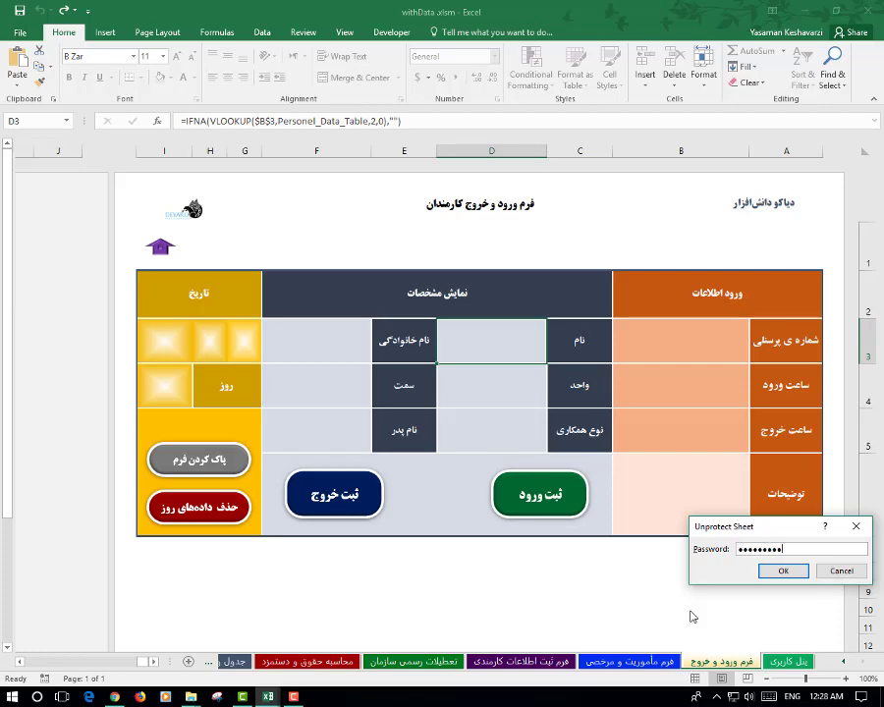
{"action": "key", "text": "Return"}
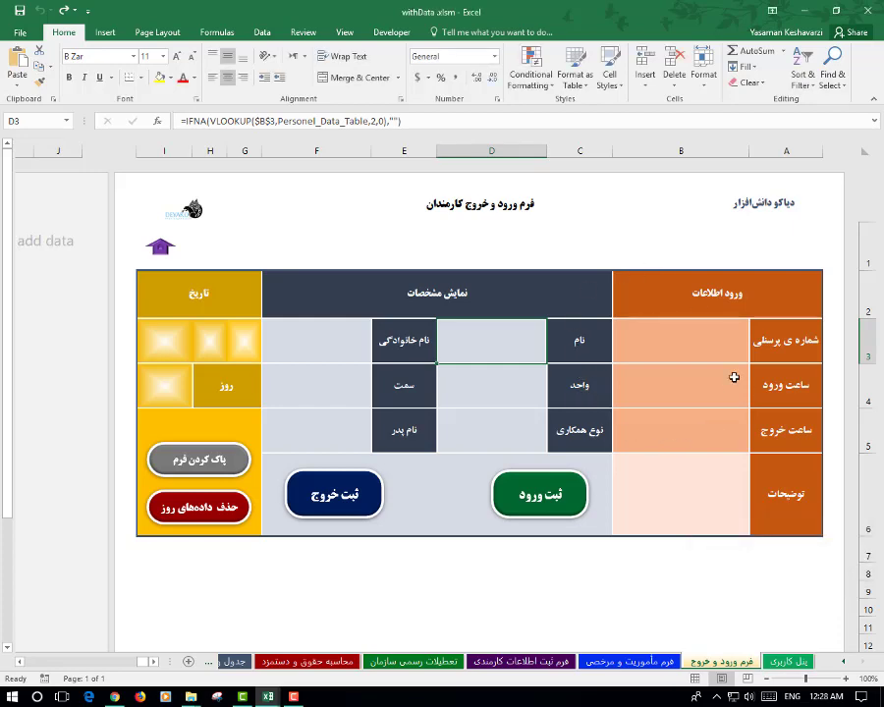
Step: Inspect the lookup formulas in form cells D3, D4, F3 and F4
{"action": "left_click", "coordinate": [501, 379]}
{"action": "left_click", "coordinate": [499, 349]}
{"action": "left_click", "coordinate": [499, 378]}
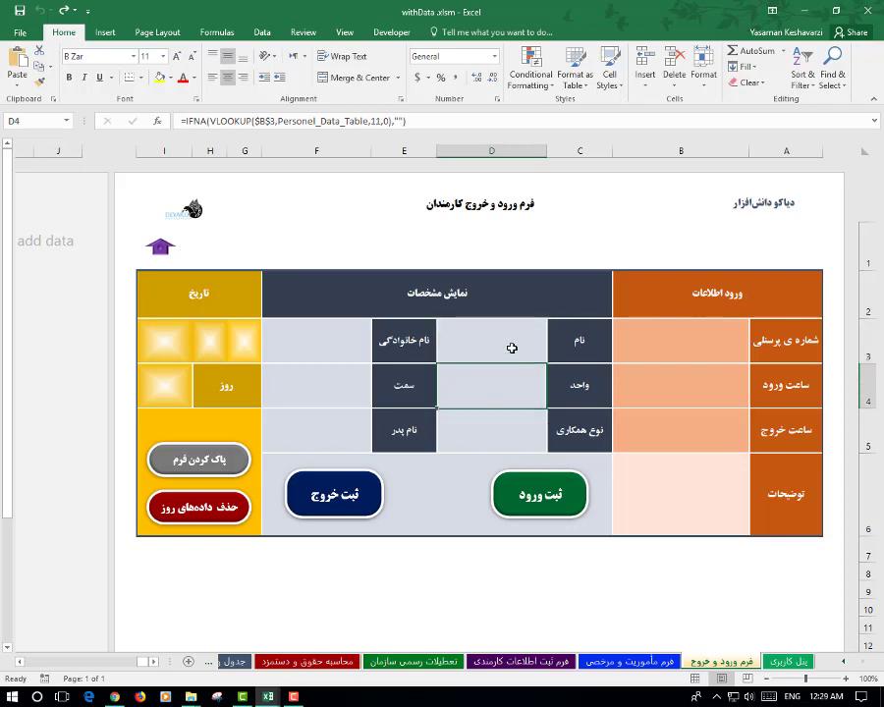
{"action": "left_click", "coordinate": [333, 341]}
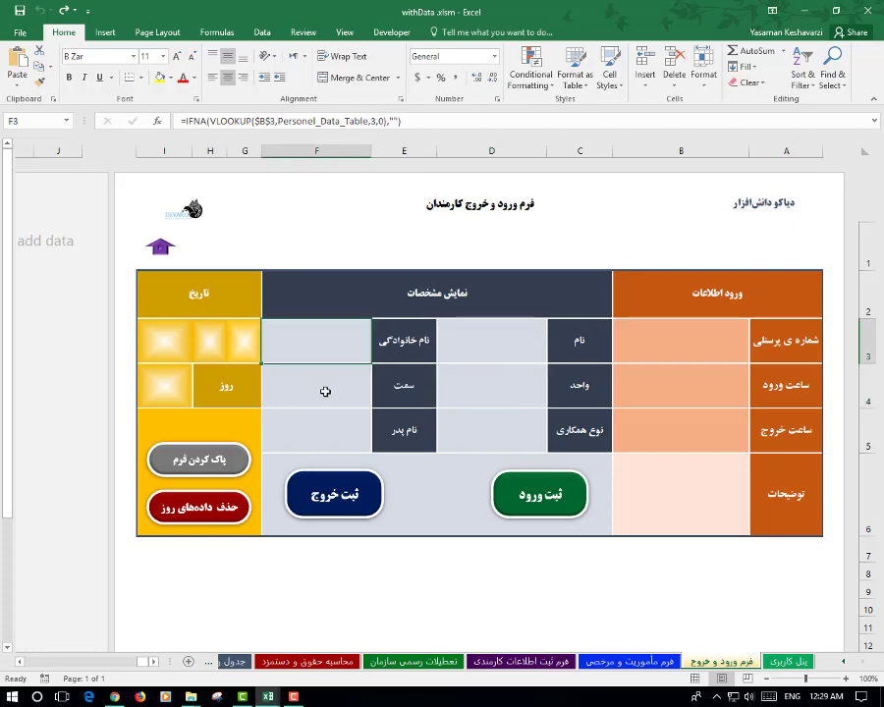
{"action": "left_click", "coordinate": [497, 354]}
{"action": "left_click", "coordinate": [508, 393]}
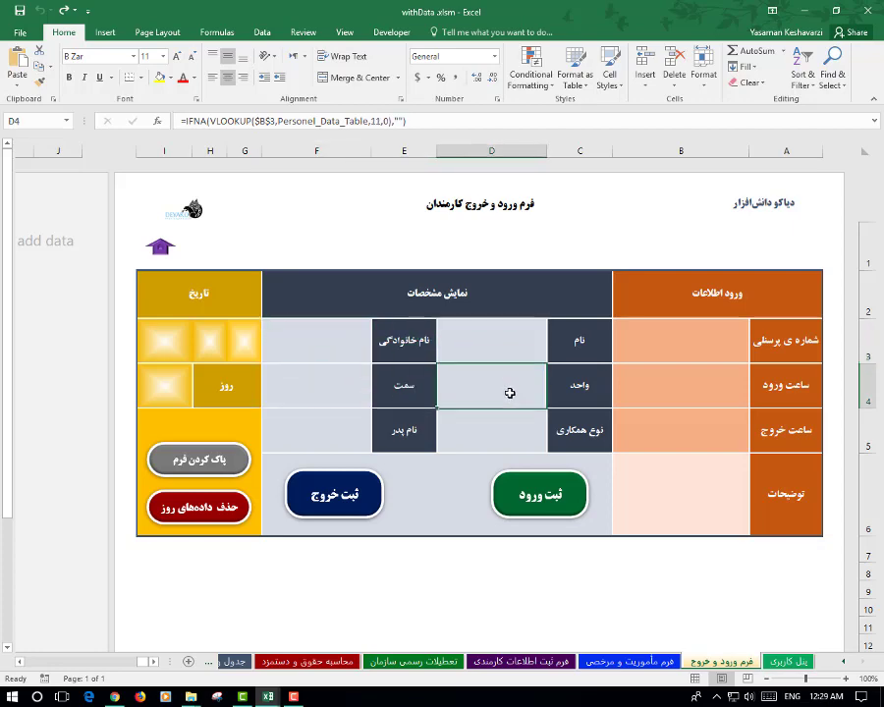
{"action": "left_click", "coordinate": [340, 360]}
{"action": "left_click", "coordinate": [354, 392]}
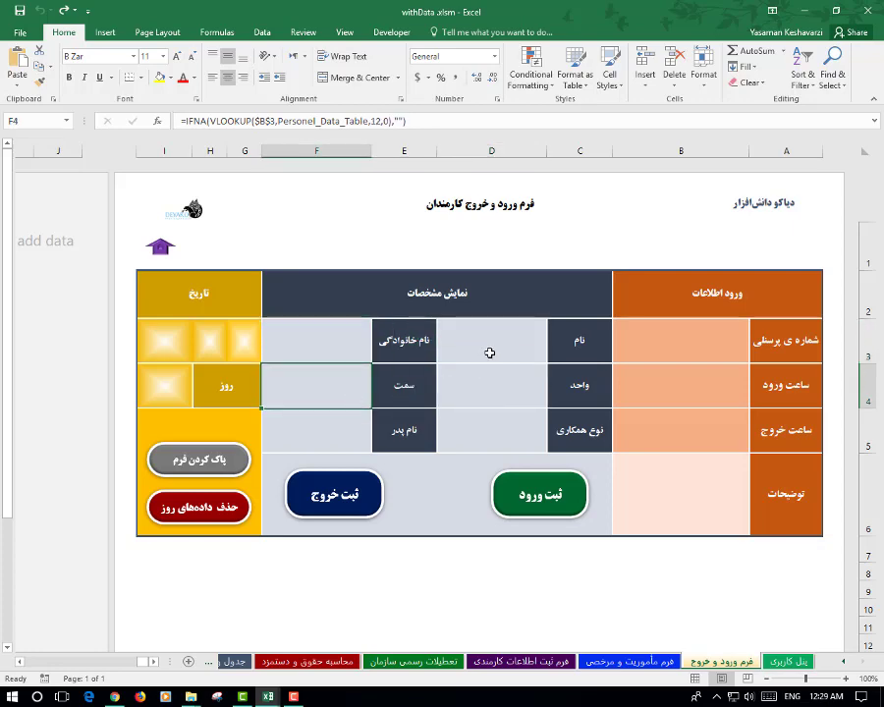
Step: Check the D5 and F5 lookups, recheck D3–F4, and return to the user panel dashboard
{"action": "left_click", "coordinate": [487, 385]}
{"action": "left_click", "coordinate": [487, 429]}
{"action": "left_click", "coordinate": [342, 427]}
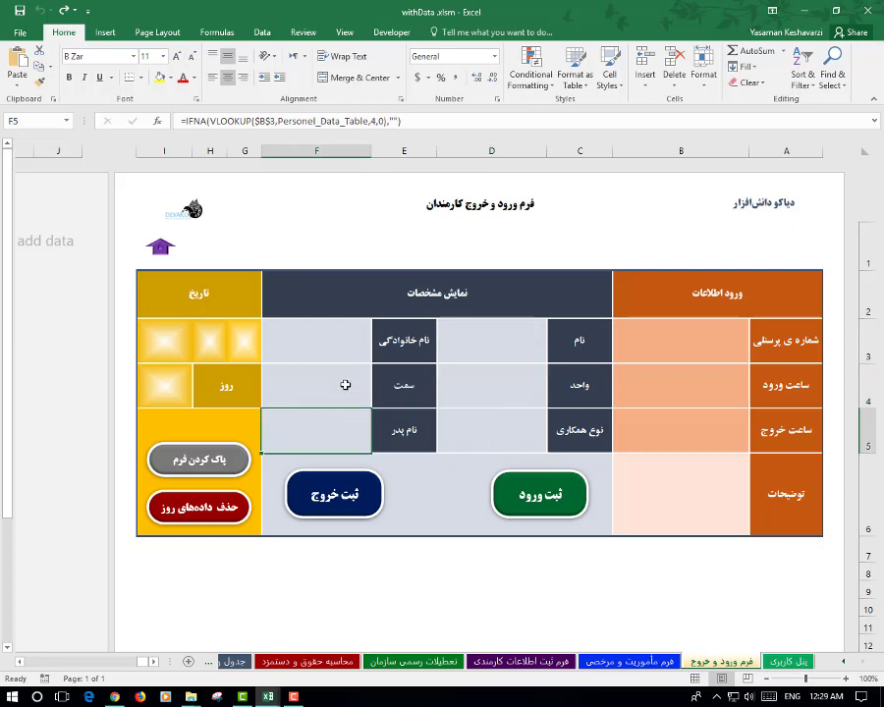
{"action": "left_click", "coordinate": [344, 385]}
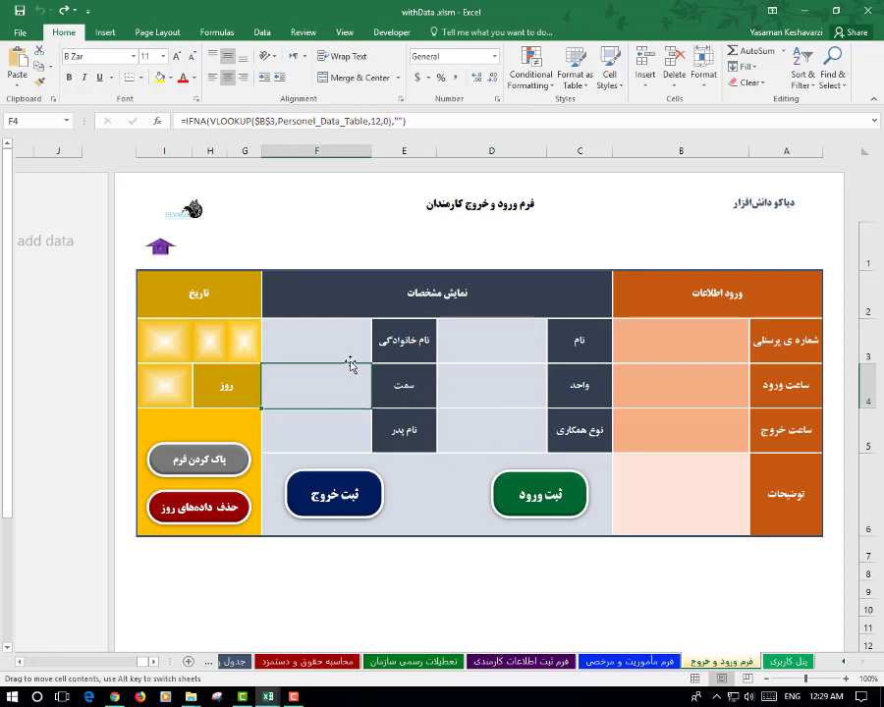
{"action": "left_click", "coordinate": [497, 385]}
{"action": "key", "text": "Return"}
{"action": "left_click", "coordinate": [497, 357]}
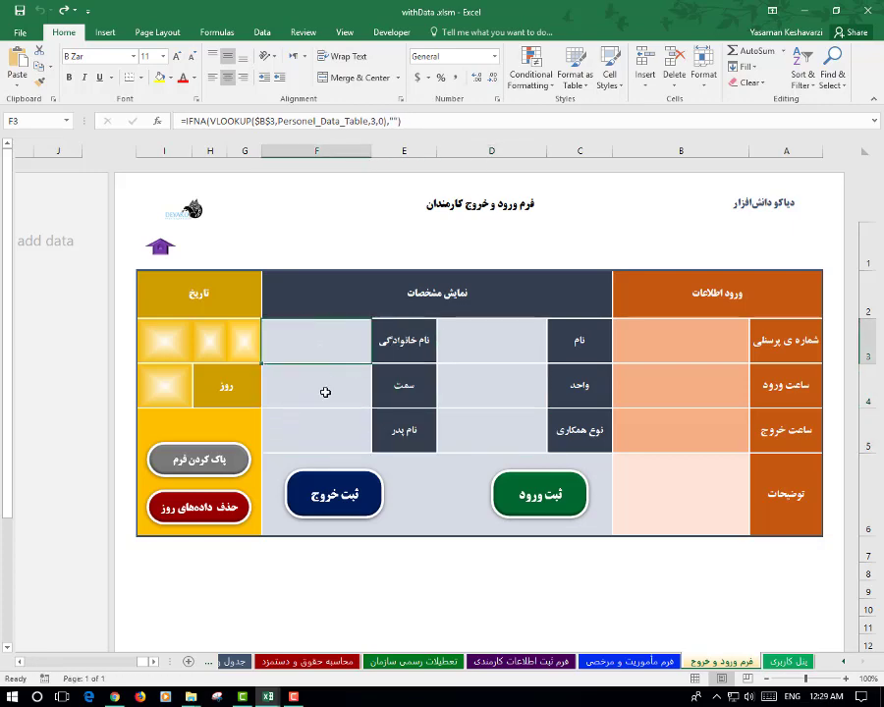
{"action": "left_click", "coordinate": [326, 389]}
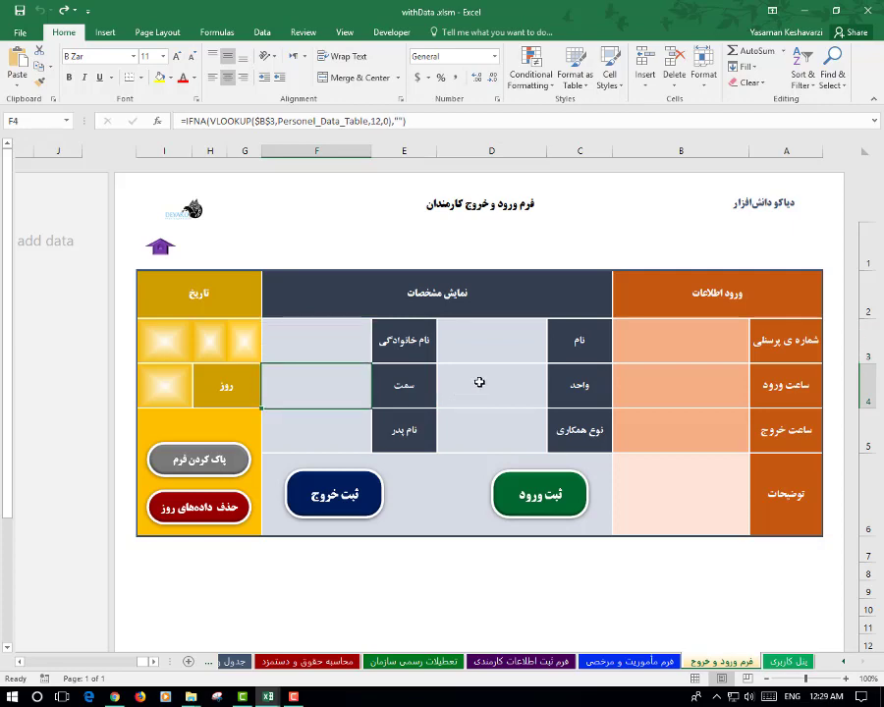
{"action": "left_click", "coordinate": [161, 250]}
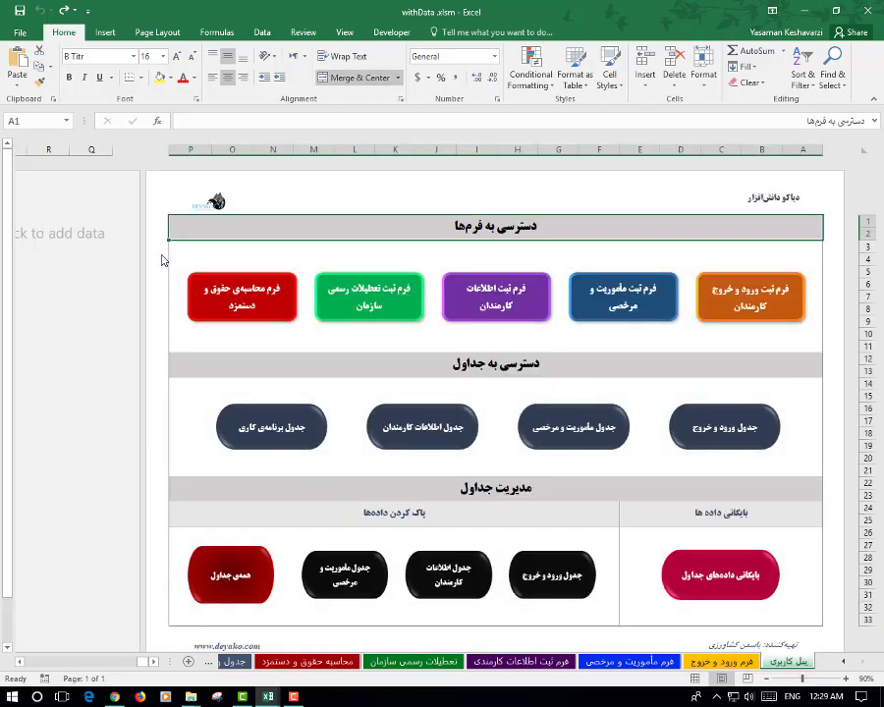